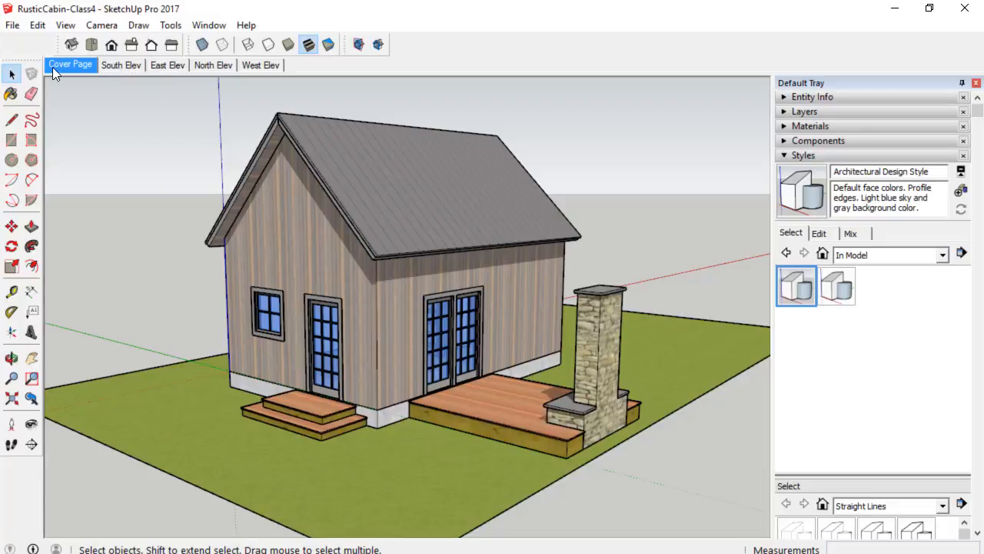
Switch through the South, East, North and West elevation scenes to review each view of the cabin.
click(129, 65)
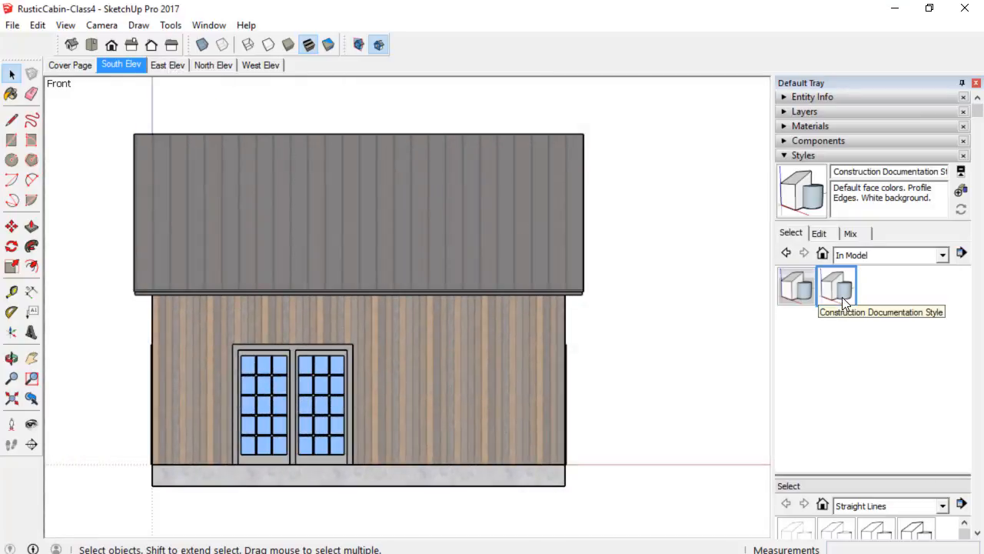
click(180, 66)
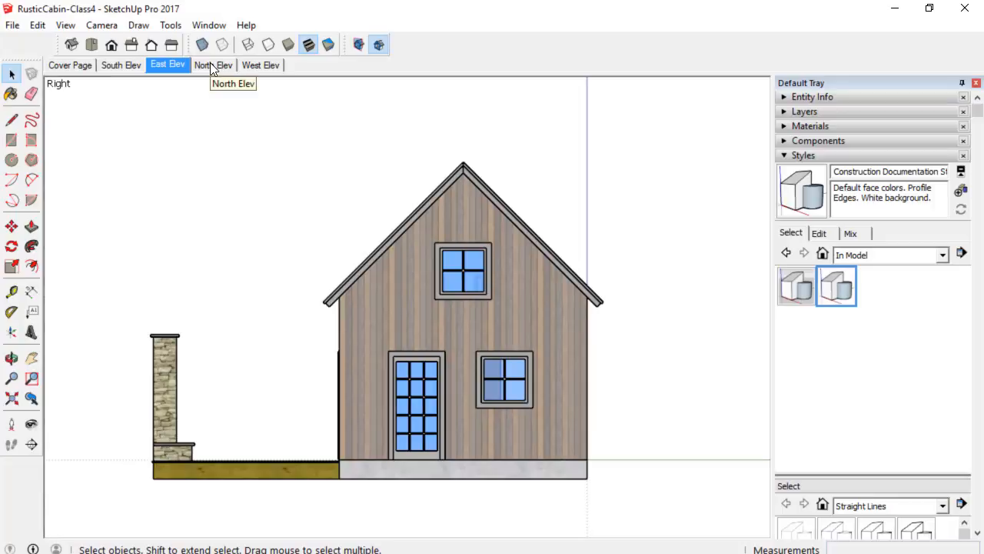
click(210, 65)
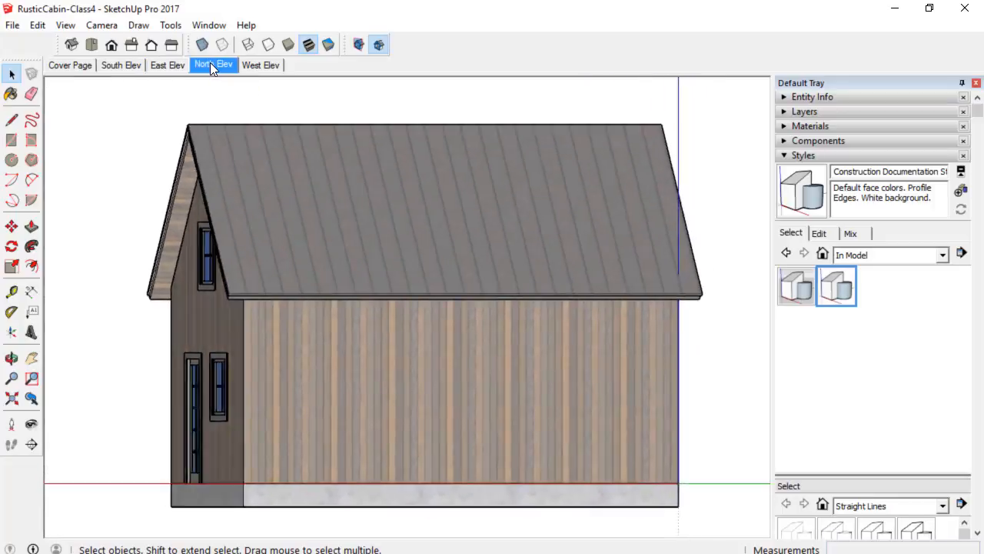
click(264, 67)
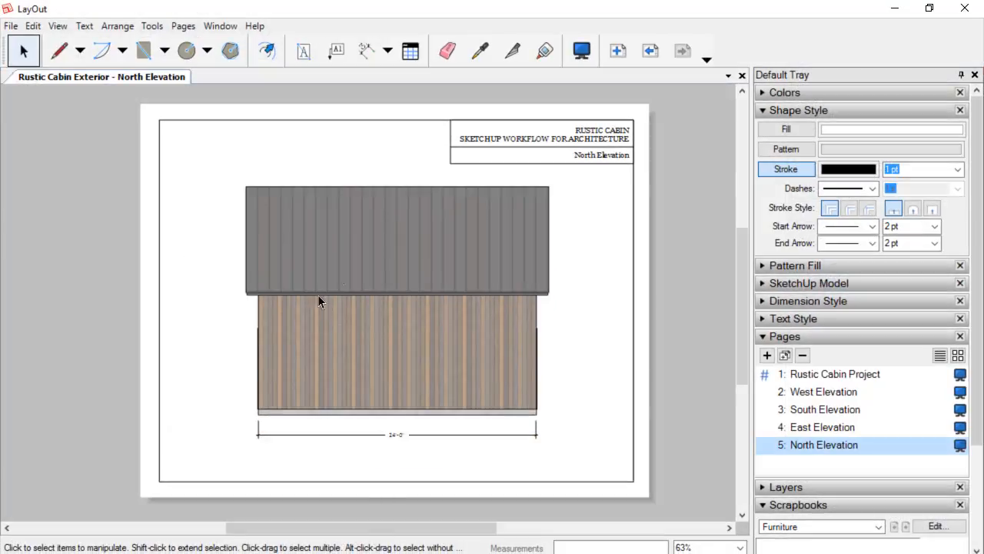
Switch to LayOut and page through the Rustic Cabin Project, West, South, East and North Elevation pages.
click(835, 375)
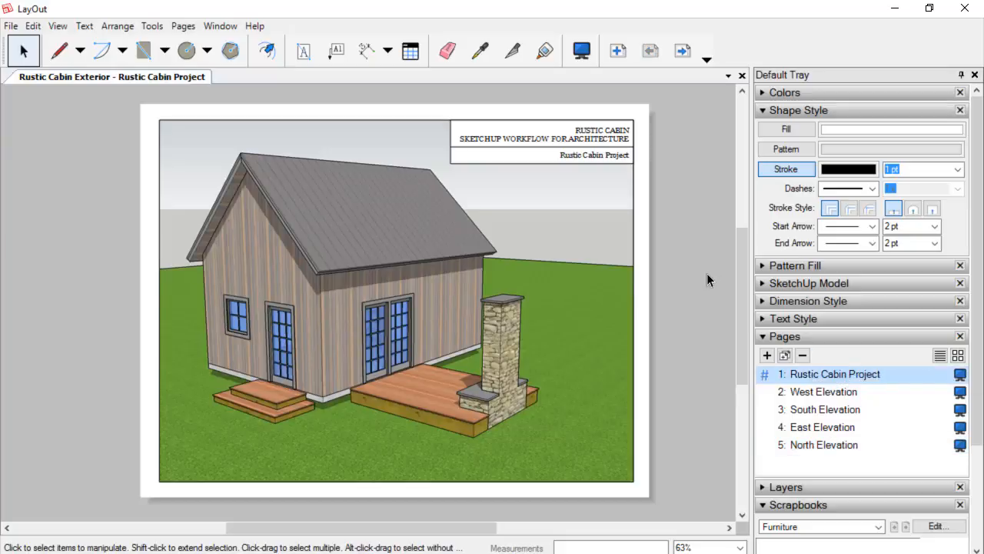
click(826, 393)
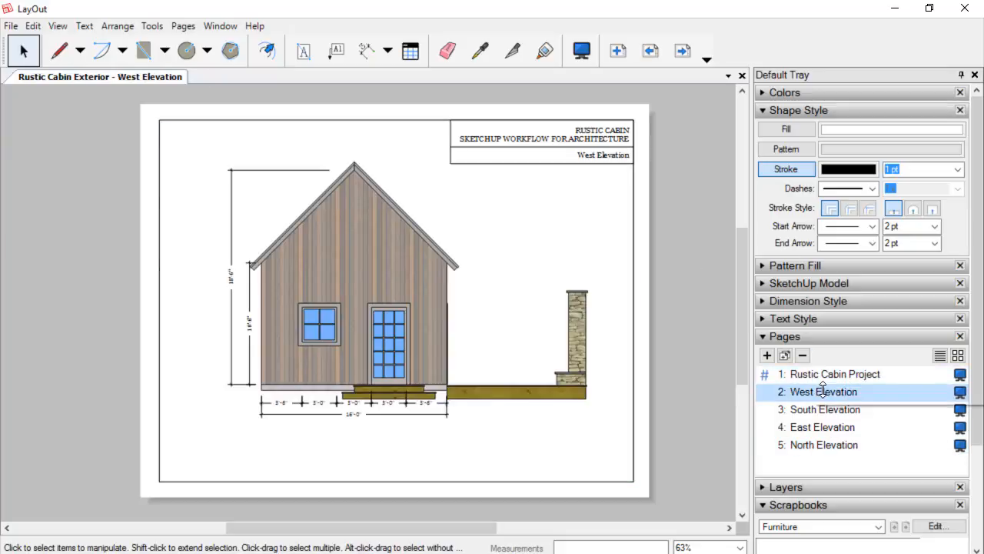
click(833, 415)
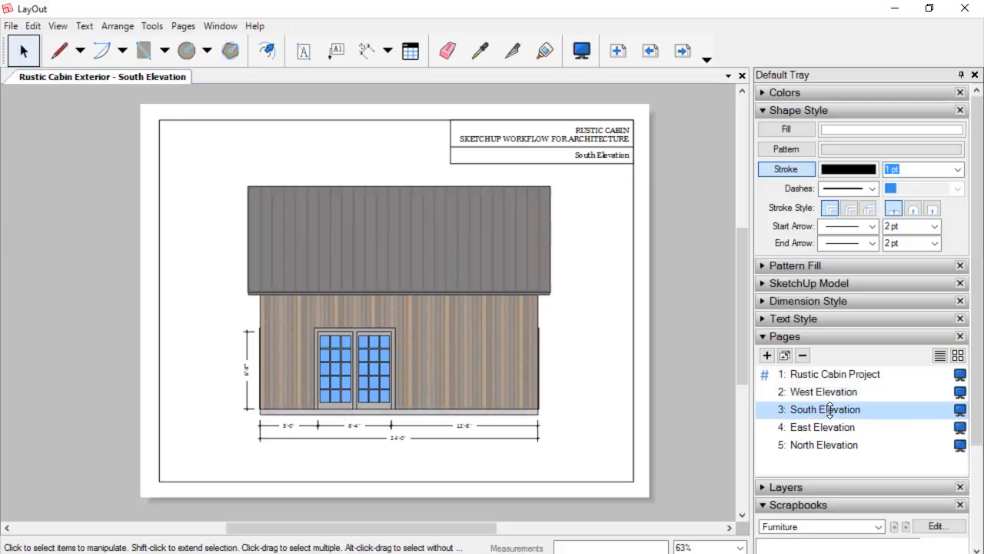
click(836, 433)
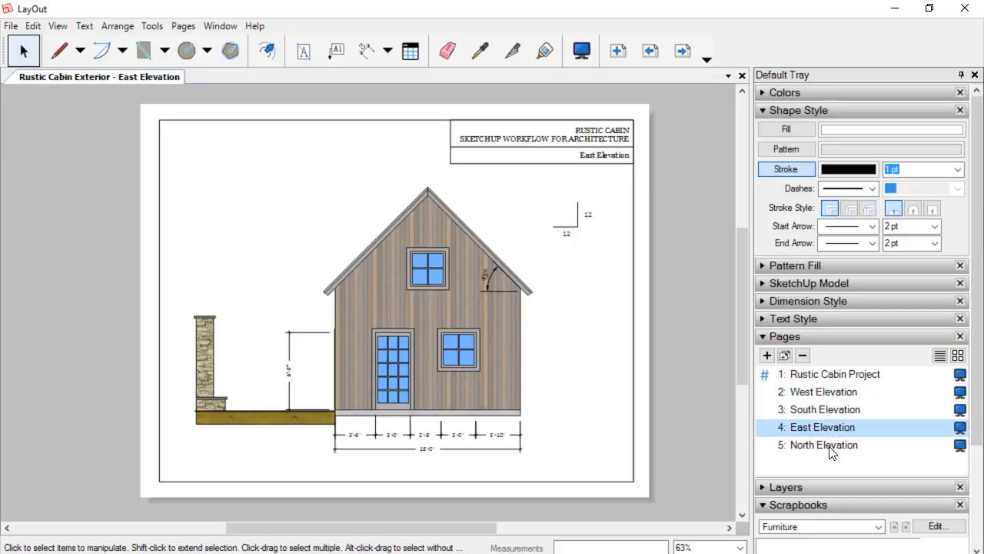
click(827, 449)
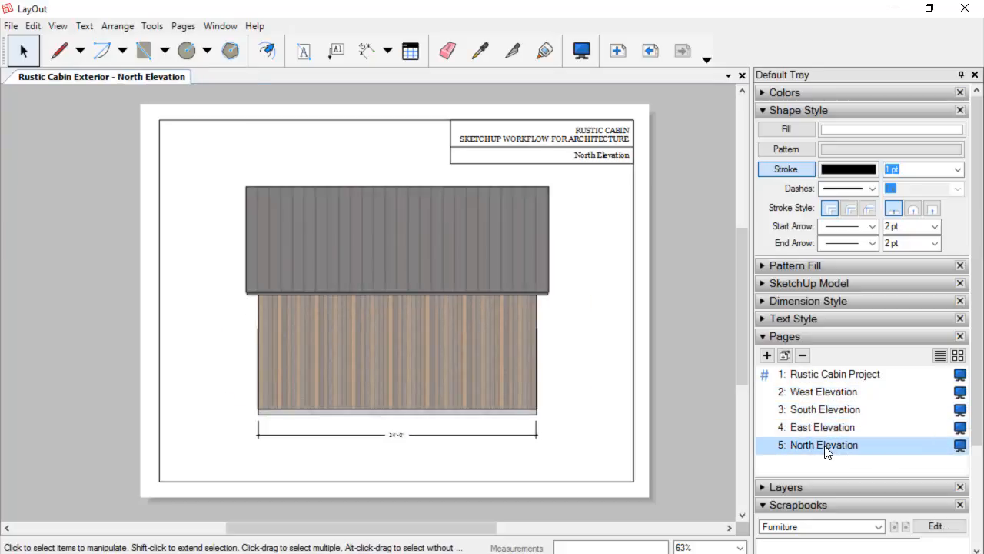
click(819, 376)
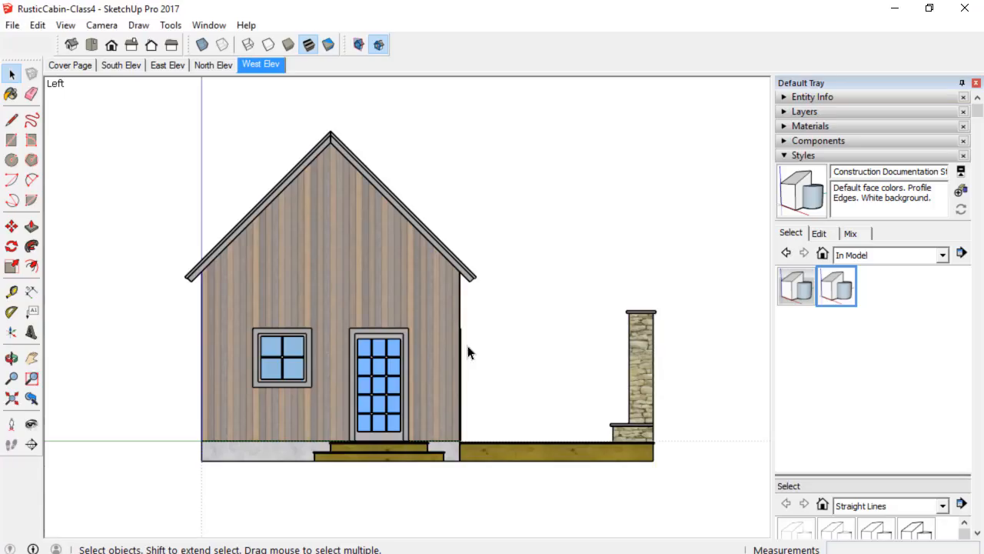
Return to the Cover Page scene and check that the Section toolbar is enabled in the toolbars list.
click(70, 65)
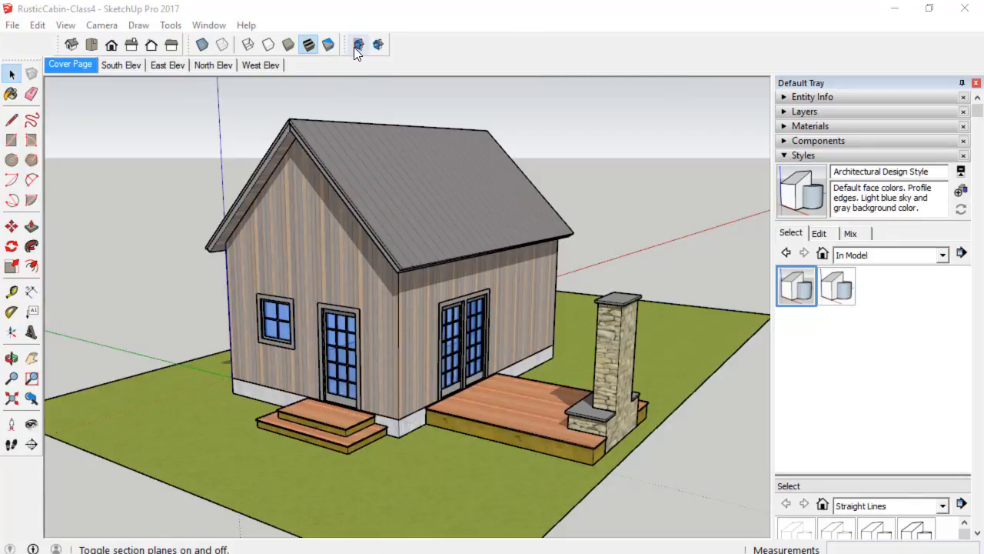
click(173, 25)
mouse_move(67, 27)
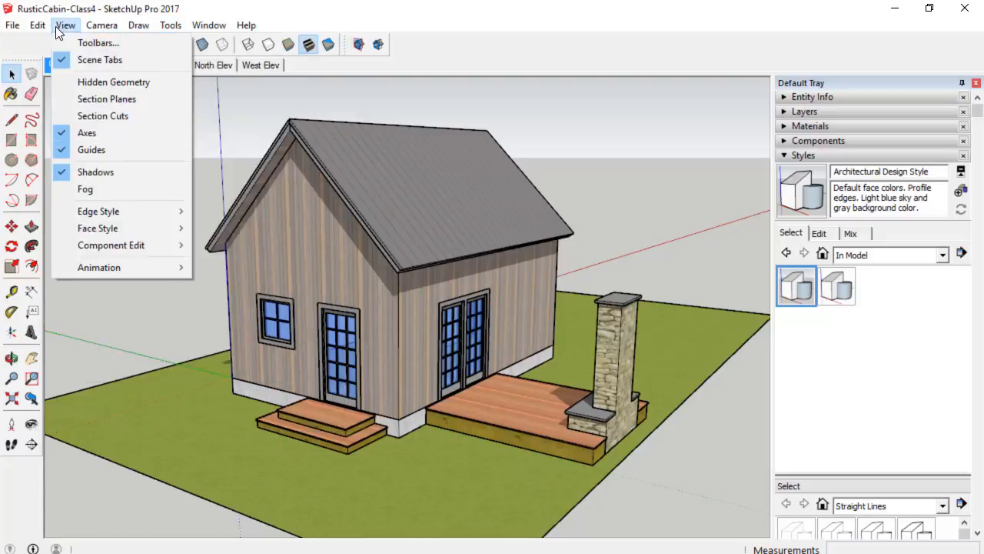
click(76, 42)
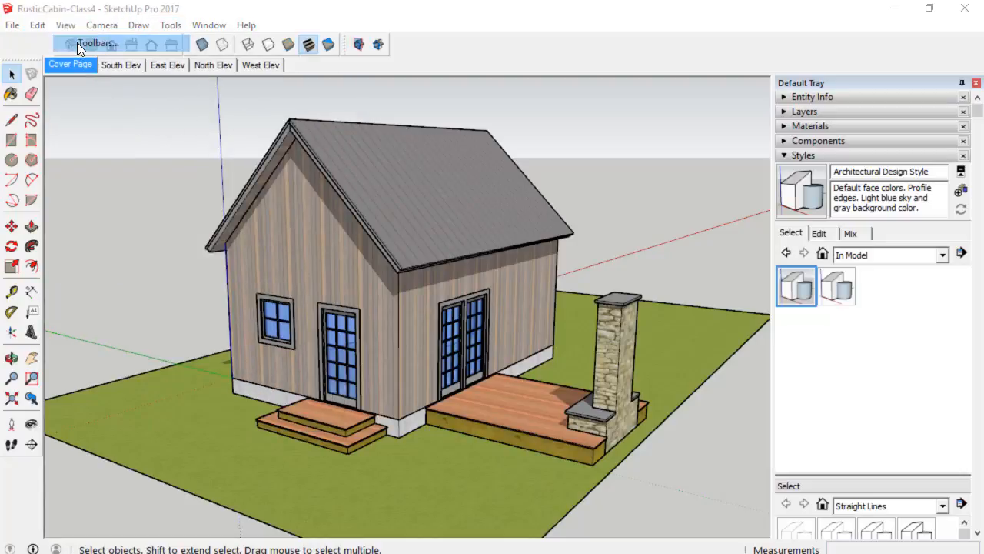
drag(507, 294, 507, 356)
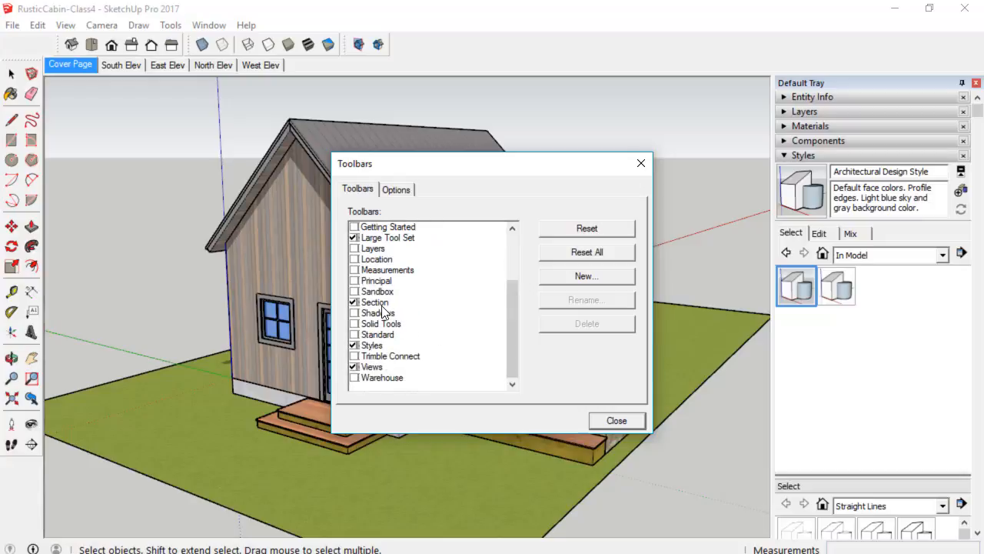
click(617, 421)
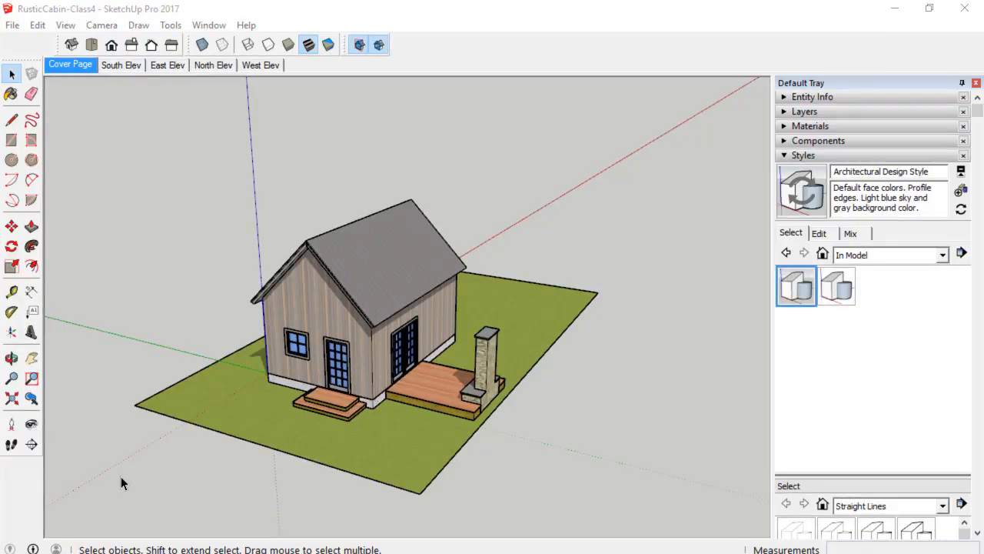
Place a horizontal section plane on the ground face in front of the cabin.
click(34, 448)
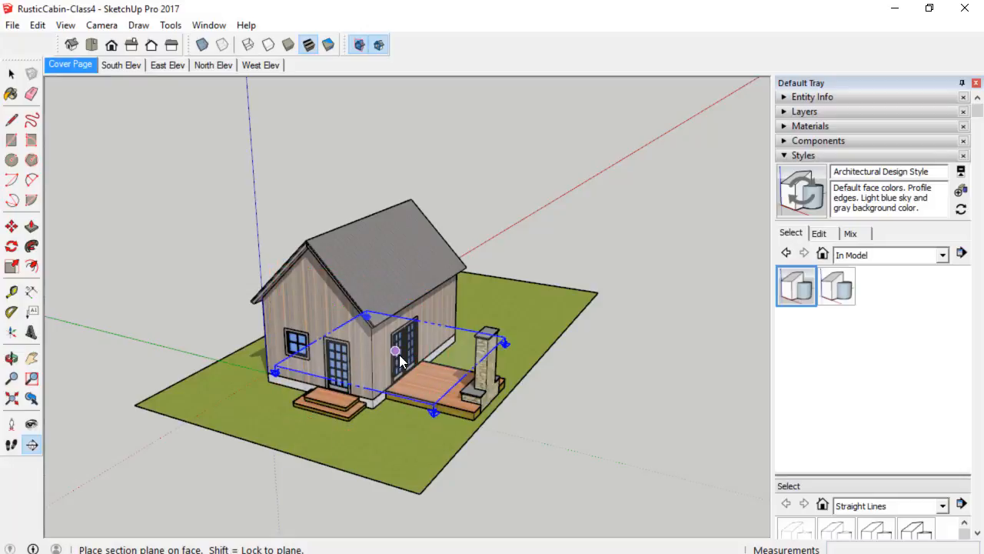
click(322, 389)
key(space)
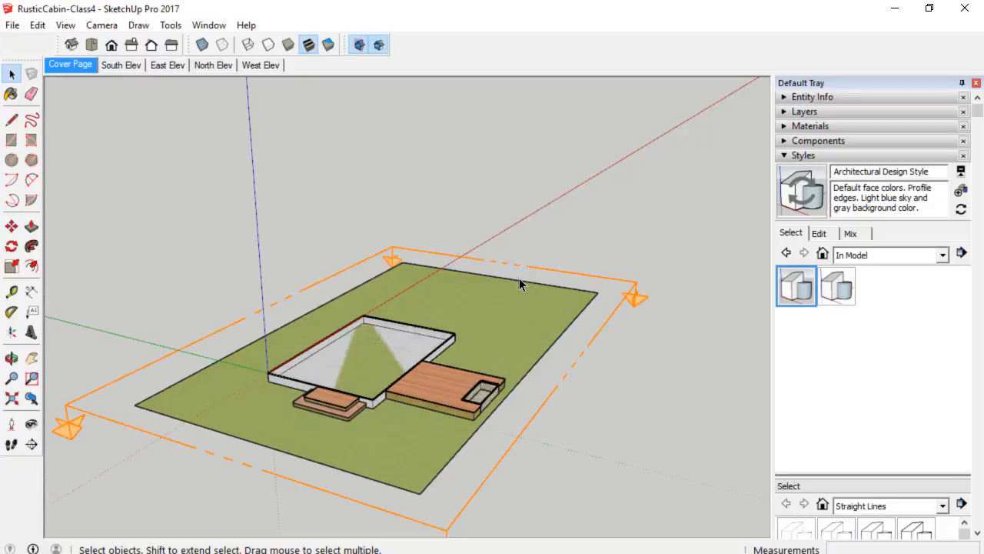
Move the horizontal section plane up about 5 ft so it cuts through the cabin's walls.
middle_drag(529, 362, 571, 351)
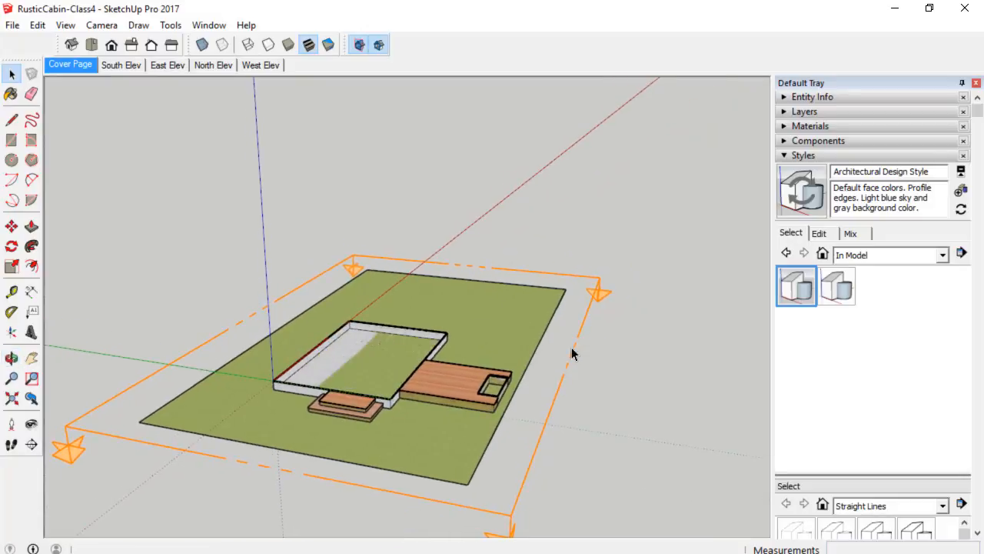
middle_drag(556, 395, 521, 375)
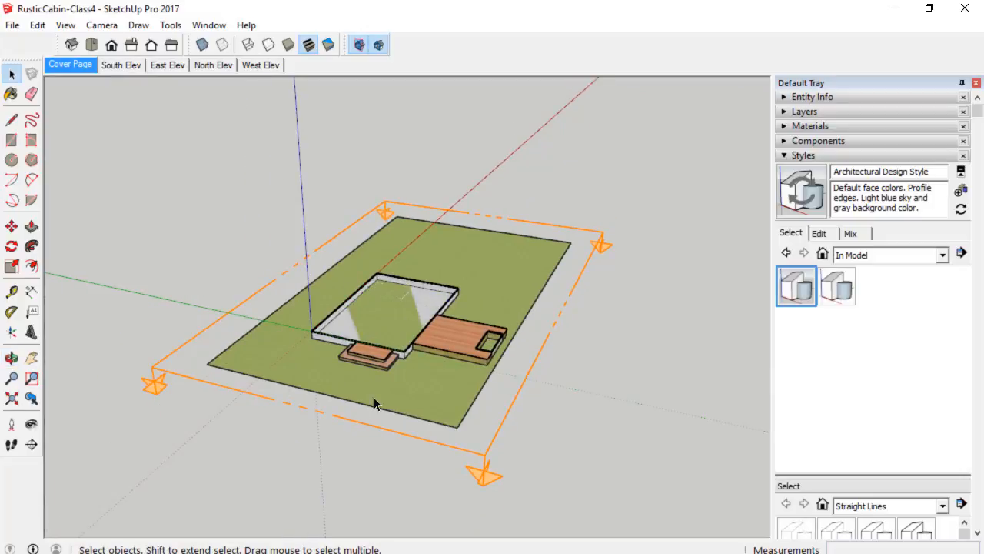
middle_drag(374, 396, 303, 402)
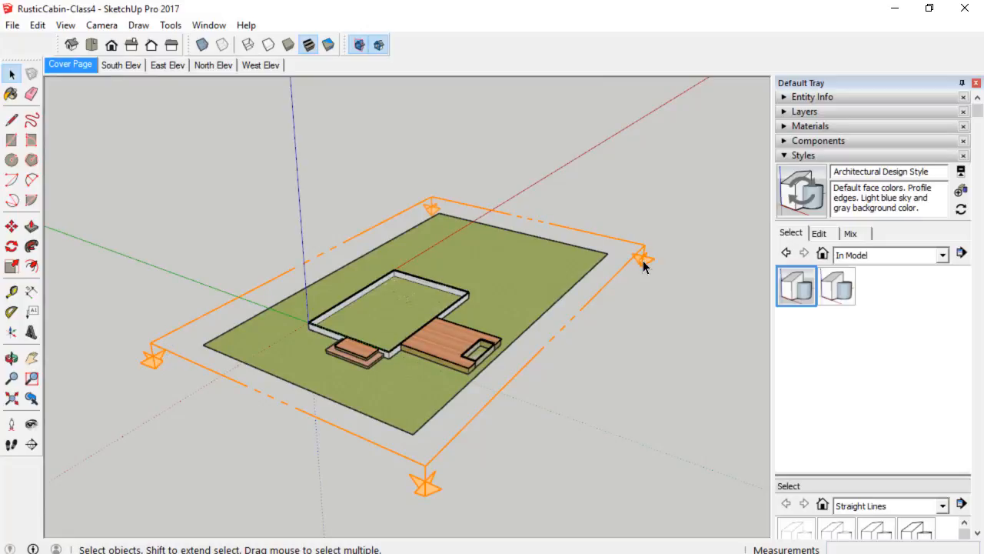
click(175, 349)
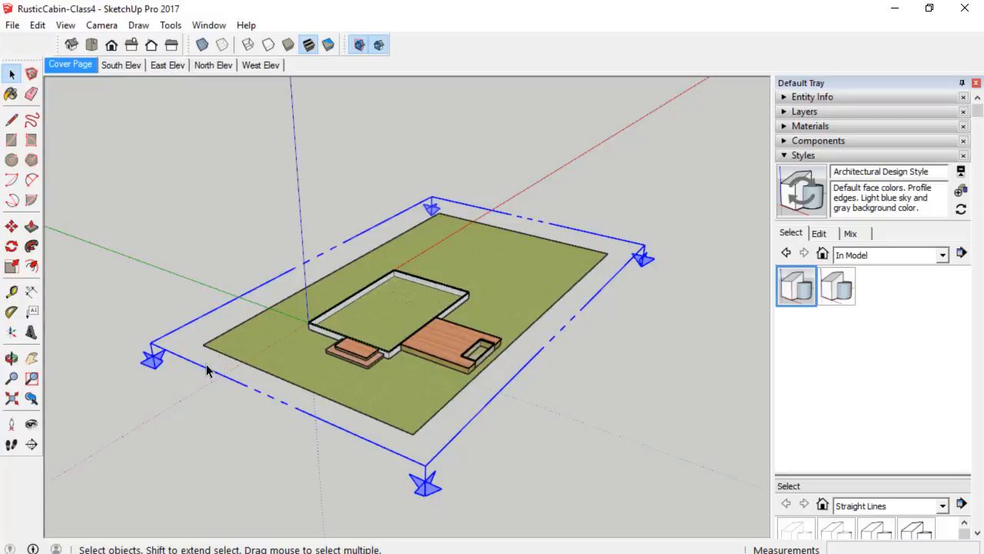
key(m)
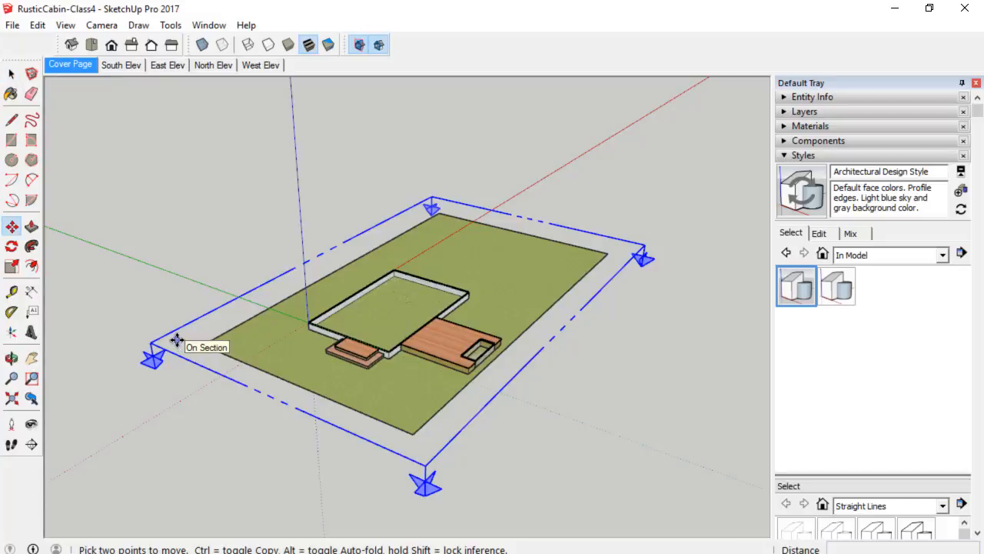
click(189, 341)
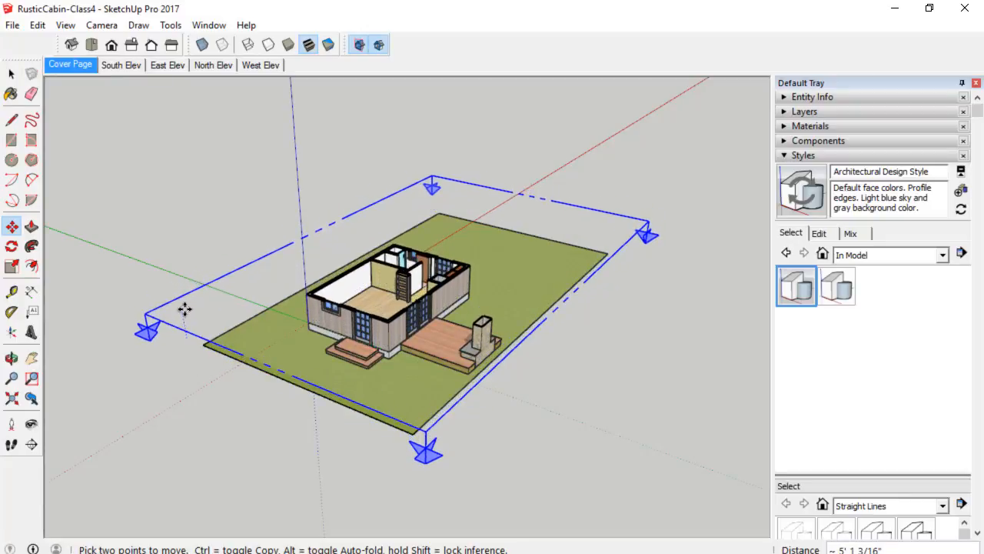
click(187, 308)
Hide the section plane, then undo the hide.
middle_drag(338, 352, 508, 428)
scroll(390, 328, up, 7)
middle_drag(422, 373, 259, 316)
scroll(259, 316, down, 8)
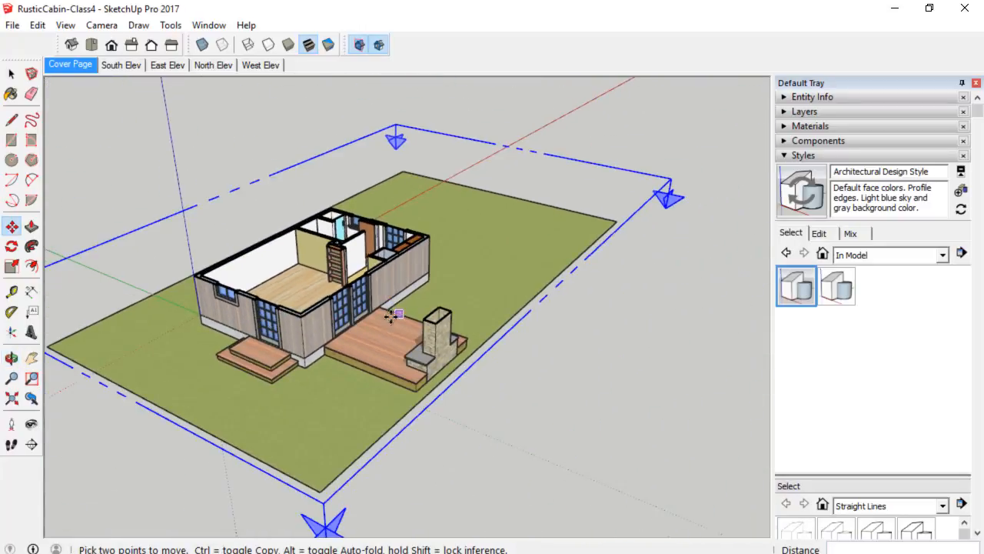
middle_drag(457, 228, 428, 195)
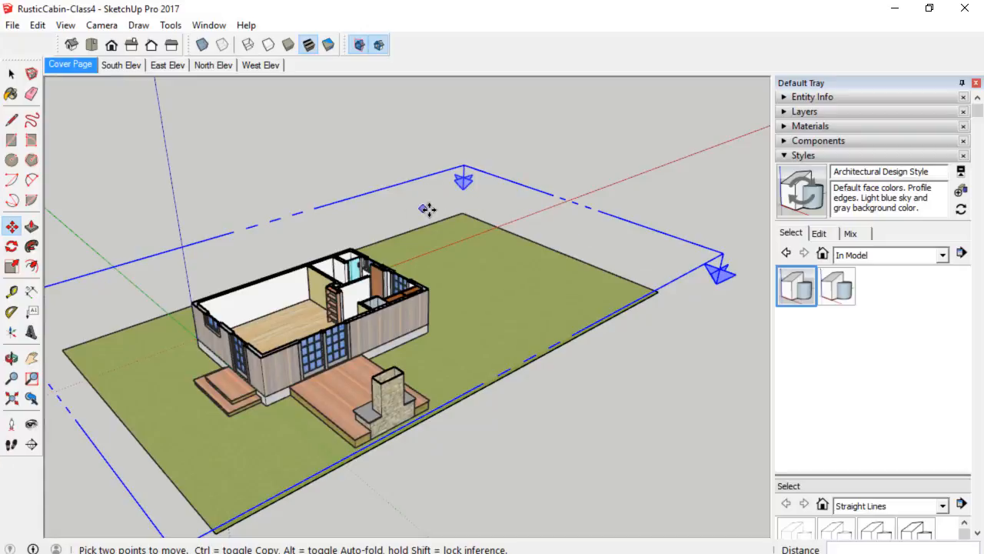
right_click(424, 203)
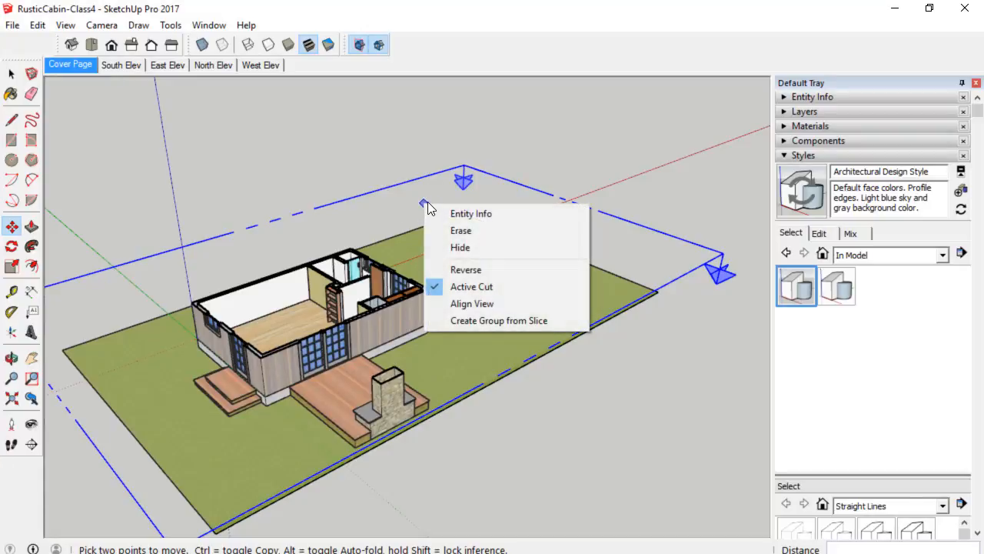
click(474, 255)
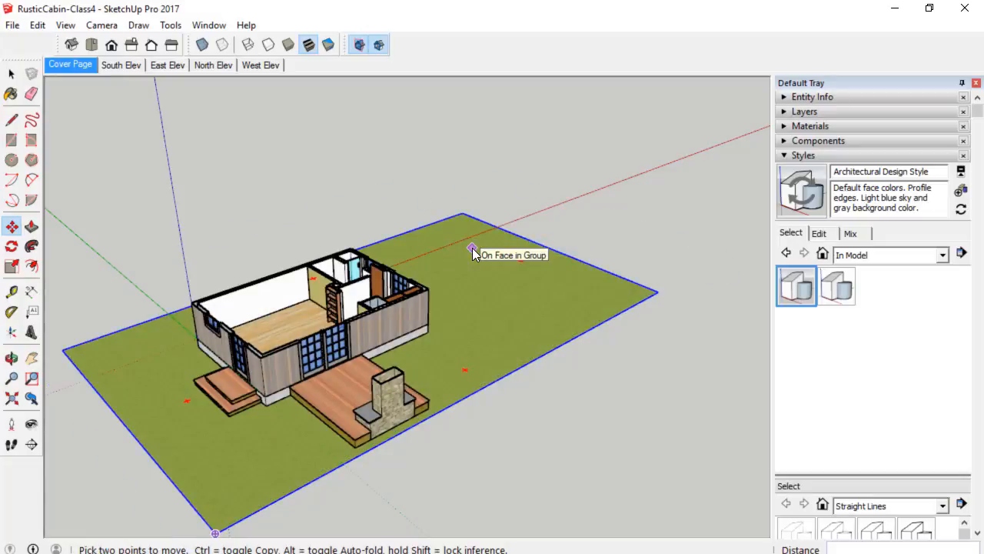
key(ctrl+z)
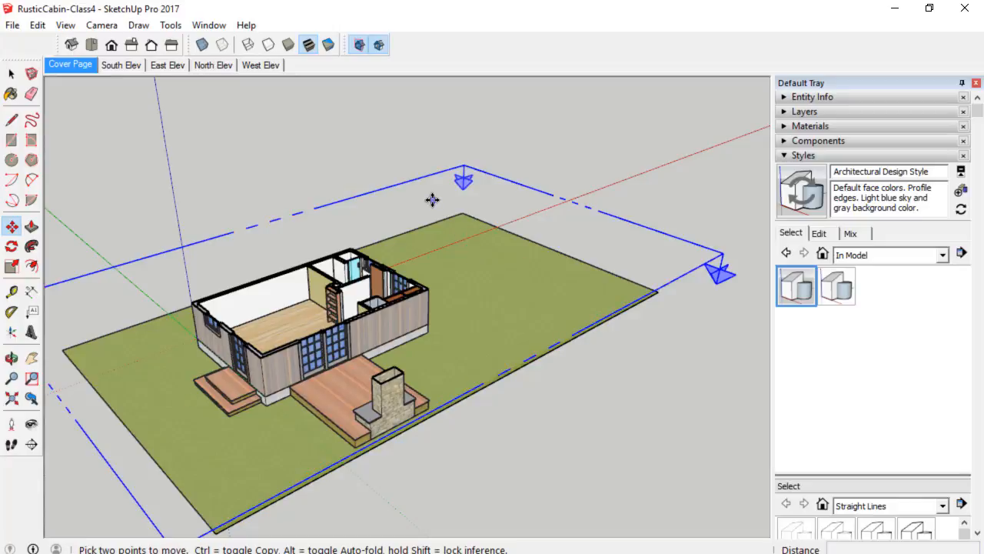
Reverse the section plane's cut direction so the upper part of the cabin shows.
right_click(432, 199)
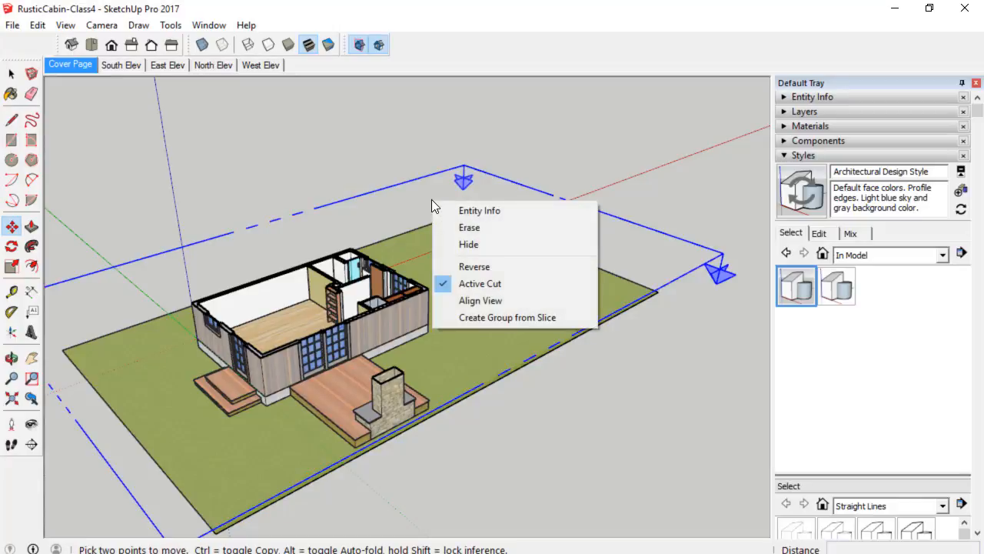
click(462, 271)
middle_drag(347, 362, 355, 100)
scroll(394, 331, up, 3)
middle_drag(393, 330, 395, 240)
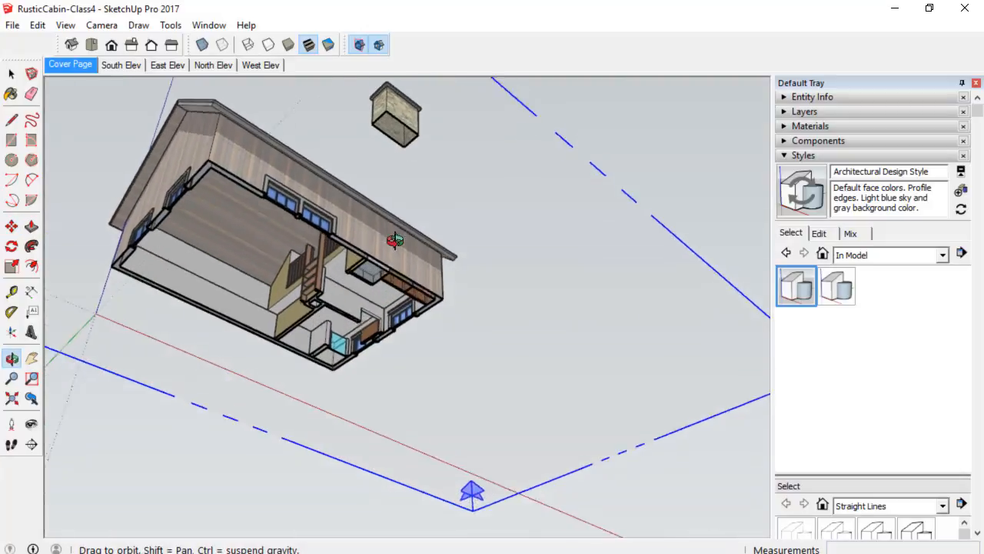
Turn off the section plane's active cut to show the whole cabin again.
scroll(318, 330, up, 6)
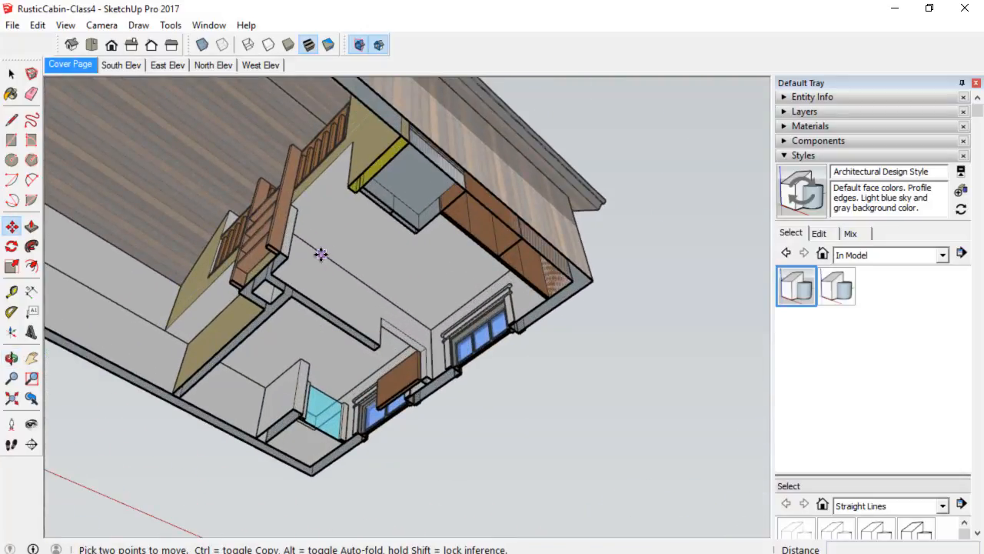
middle_drag(345, 235, 402, 451)
scroll(402, 449, down, 2)
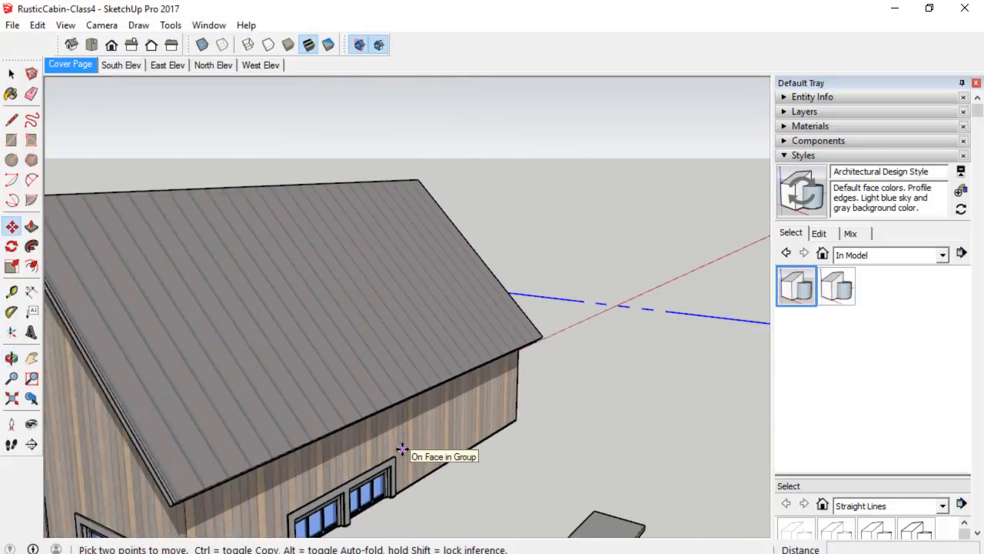
scroll(402, 449, down, 5)
middle_drag(433, 409, 414, 431)
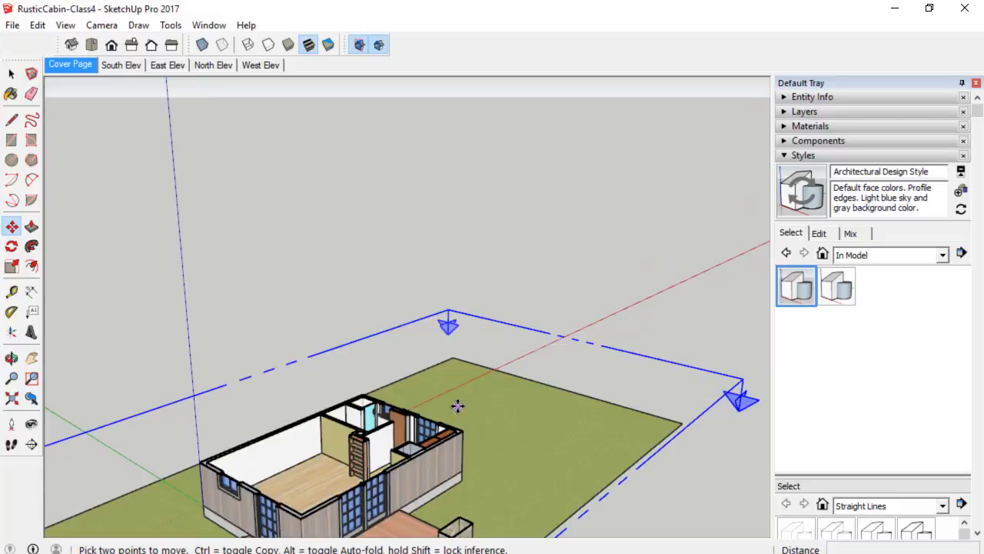
middle_drag(457, 404, 435, 348)
right_click(466, 228)
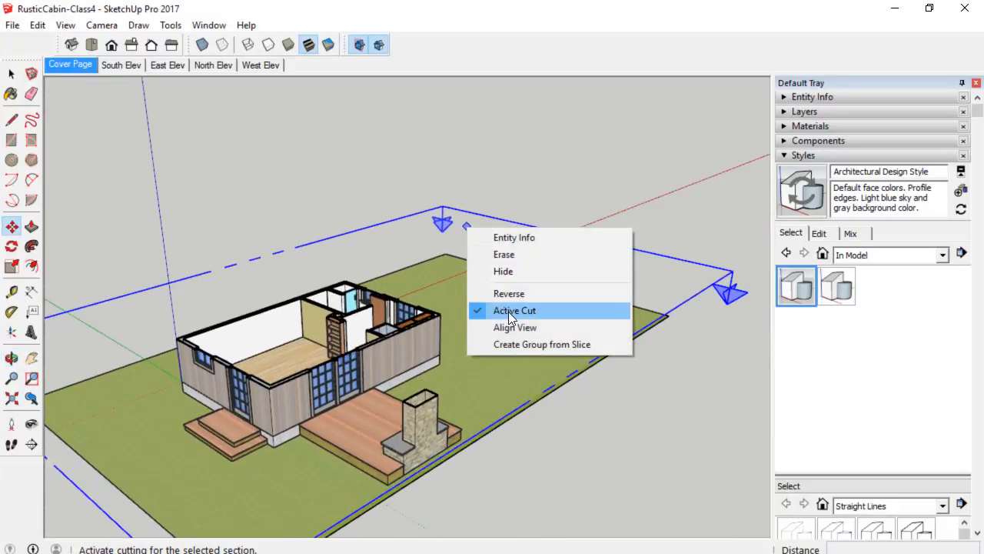
click(551, 315)
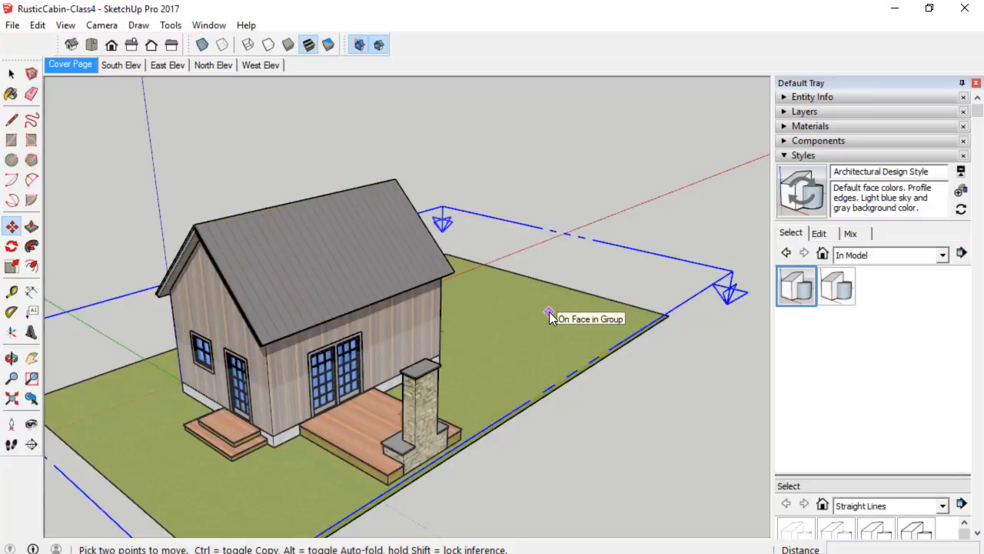
Turn the horizontal section plane's active cut back on.
middle_drag(509, 329, 562, 270)
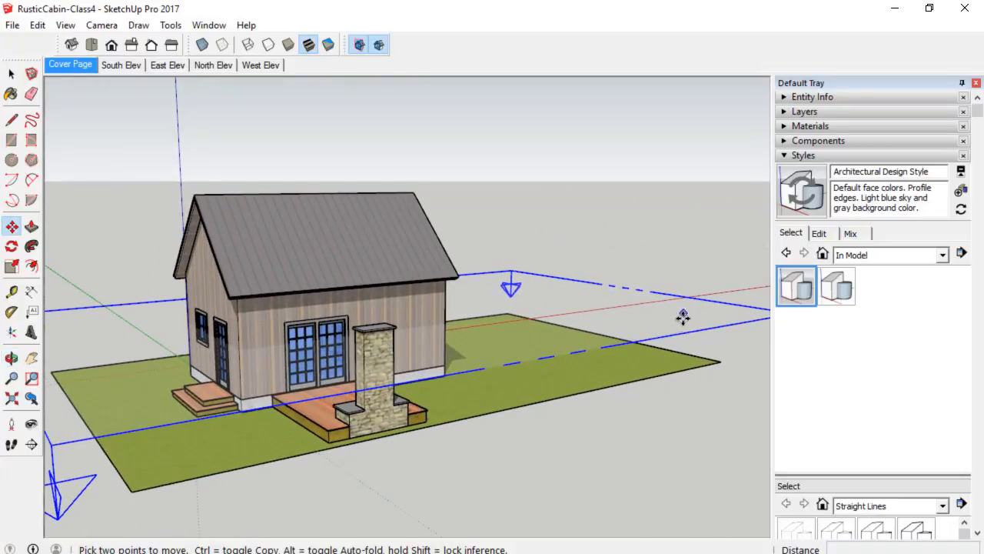
middle_drag(162, 341, 178, 357)
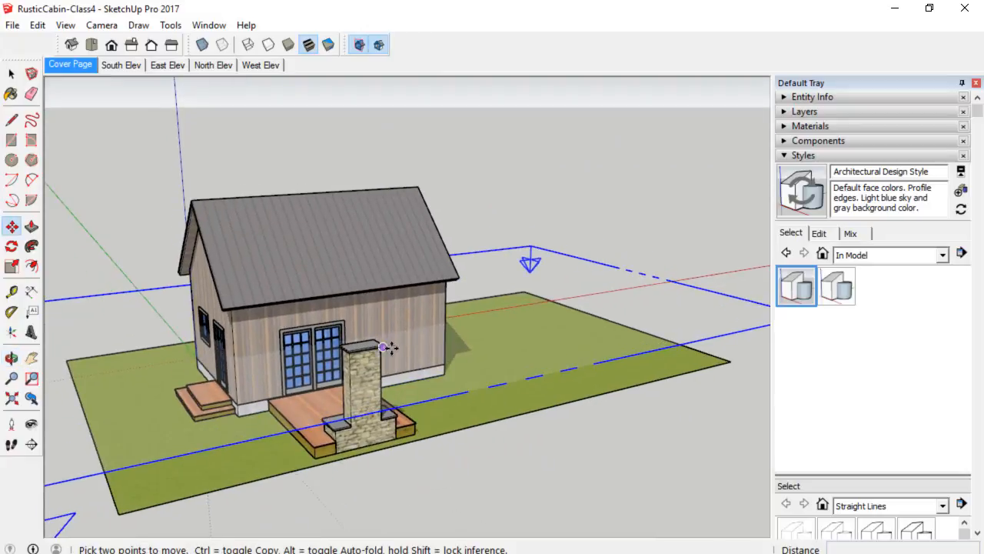
right_click(565, 276)
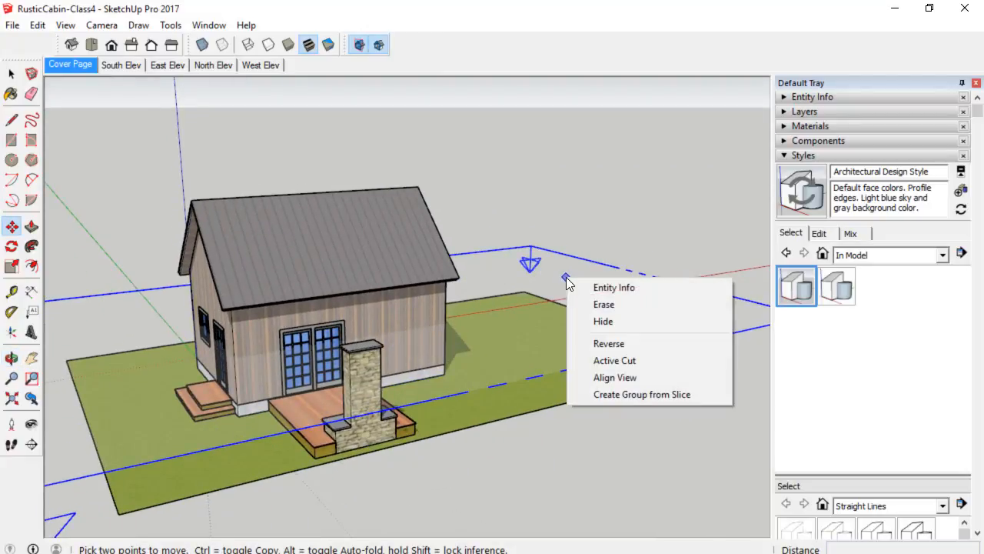
click(624, 360)
Align the camera view to the horizontal section plane to see the cabin as a floor plan.
middle_drag(485, 343, 524, 376)
scroll(369, 334, up, 1)
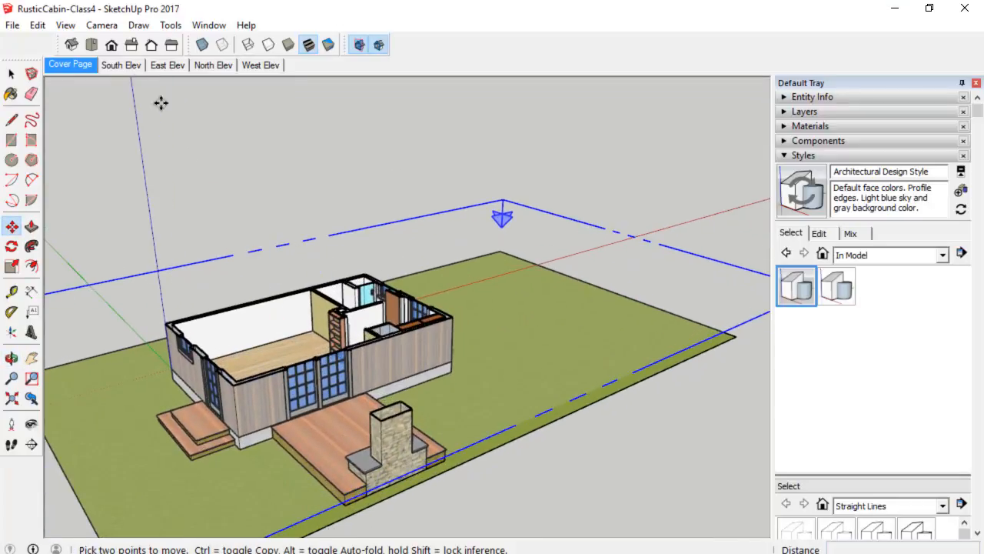
click(92, 46)
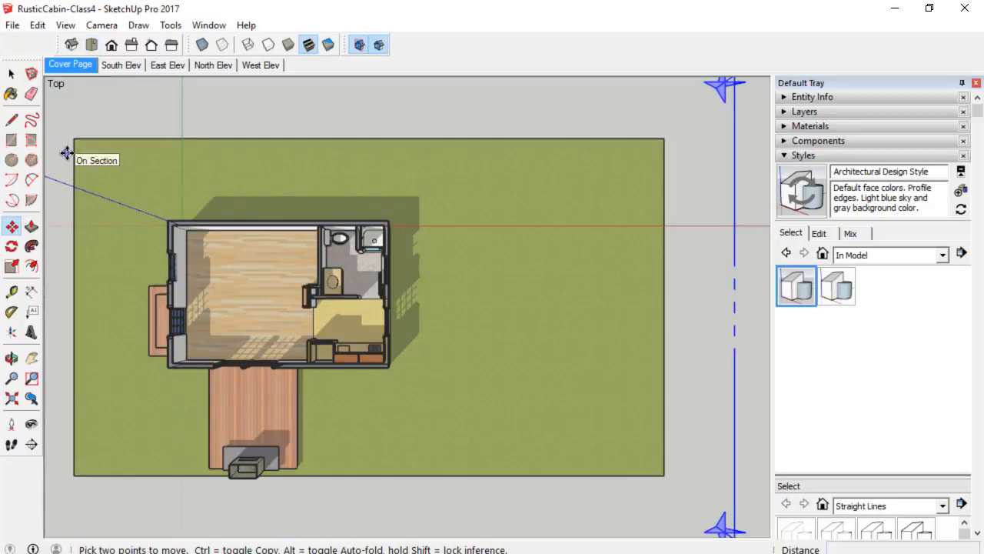
click(31, 400)
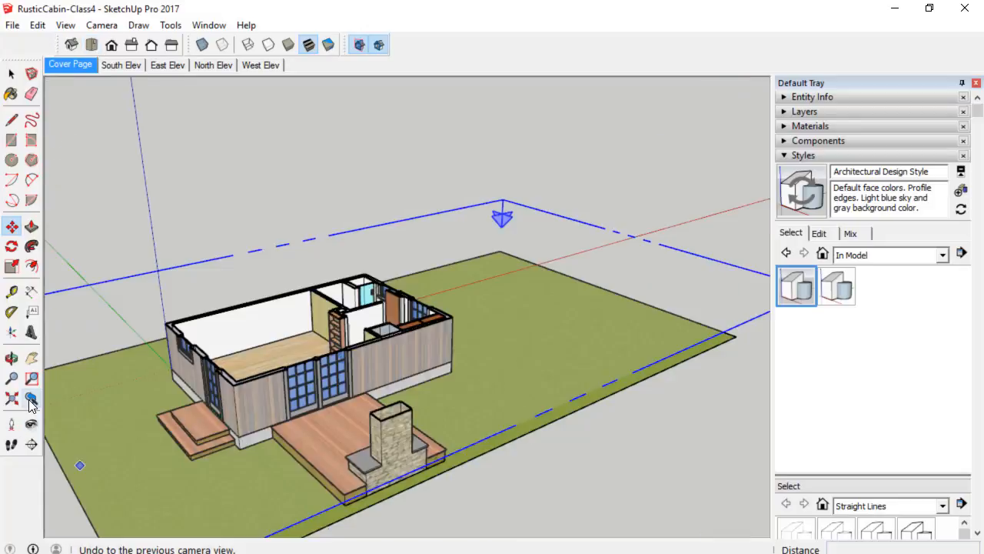
right_click(466, 233)
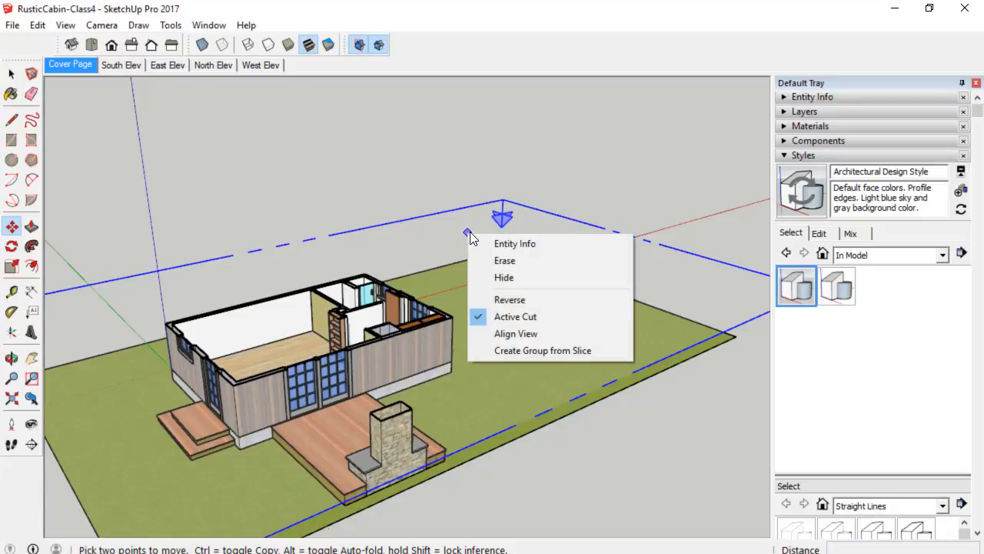
click(506, 335)
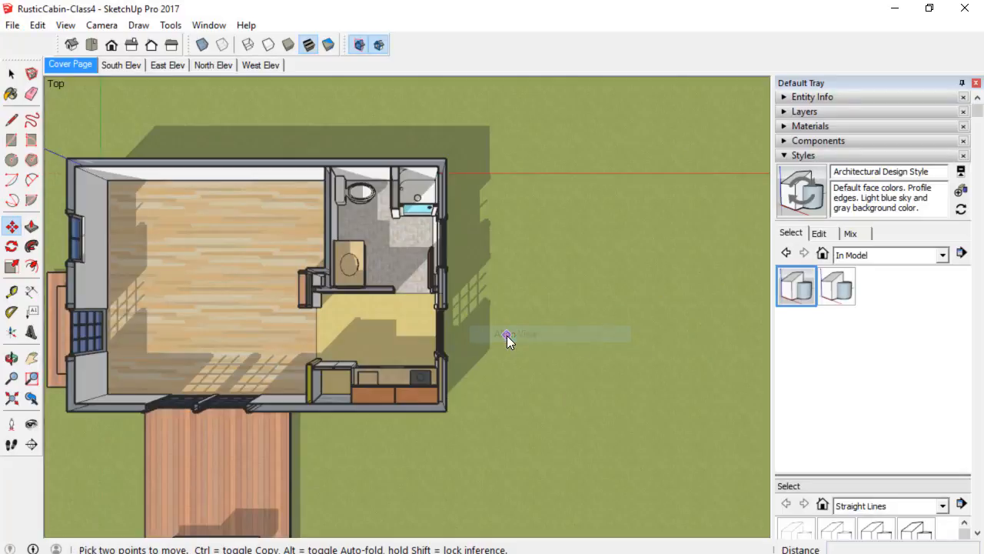
Turn off shadows in the floor plan view.
scroll(506, 336, down, 3)
scroll(506, 336, down, 2)
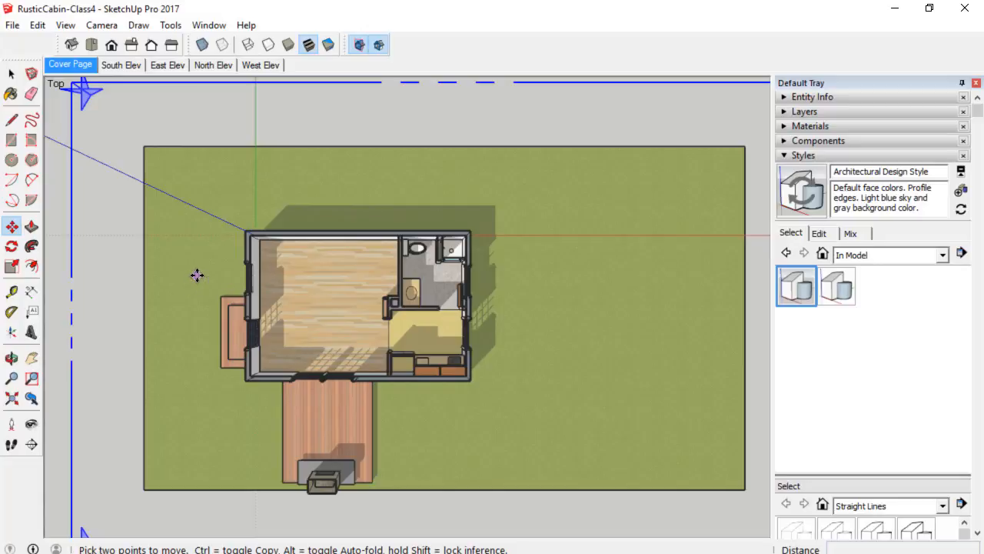
scroll(414, 344, up, 1)
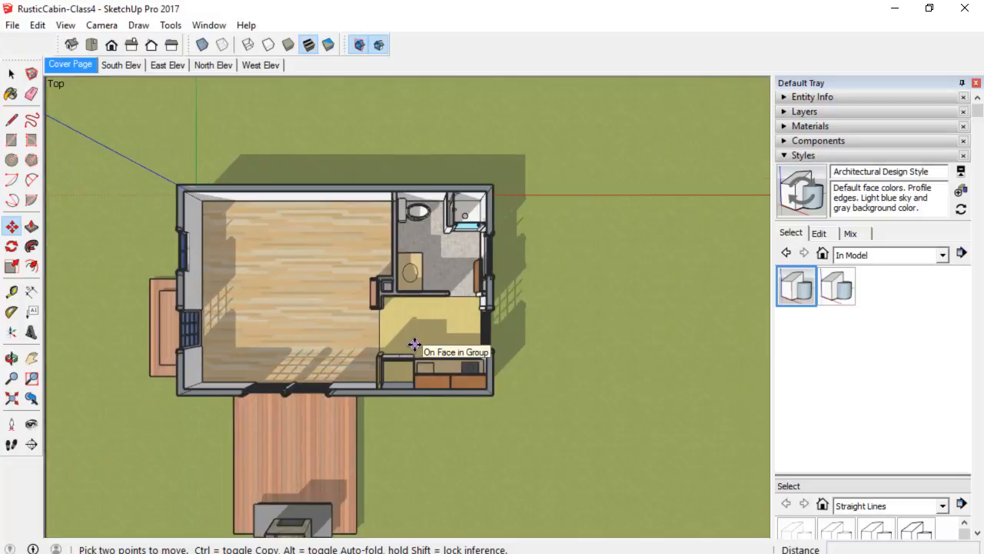
scroll(414, 344, down, 2)
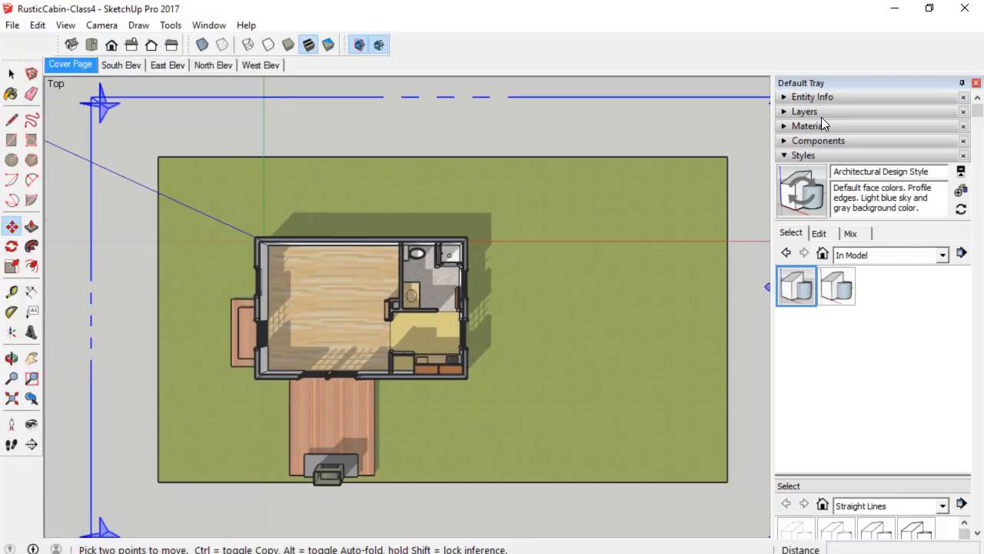
scroll(826, 389, down, 3)
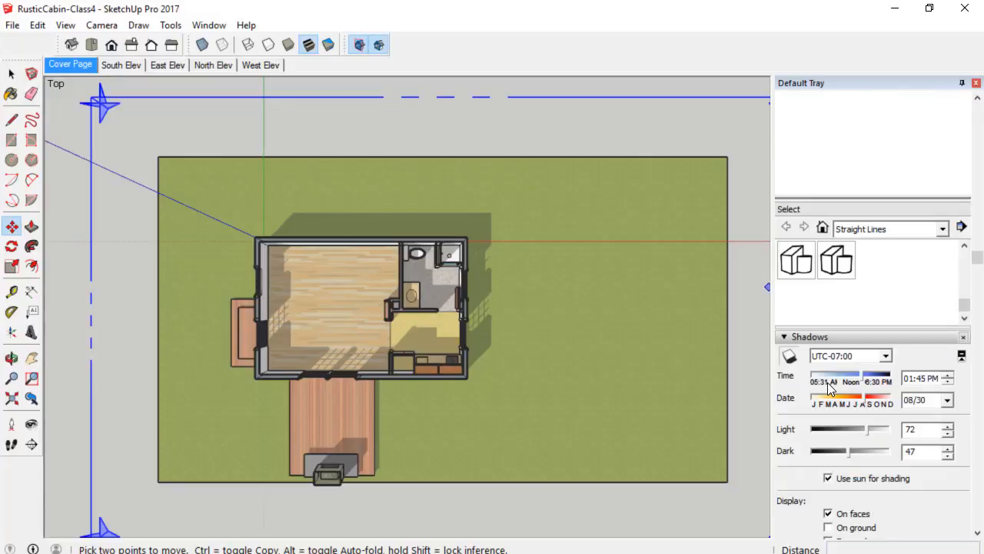
click(789, 356)
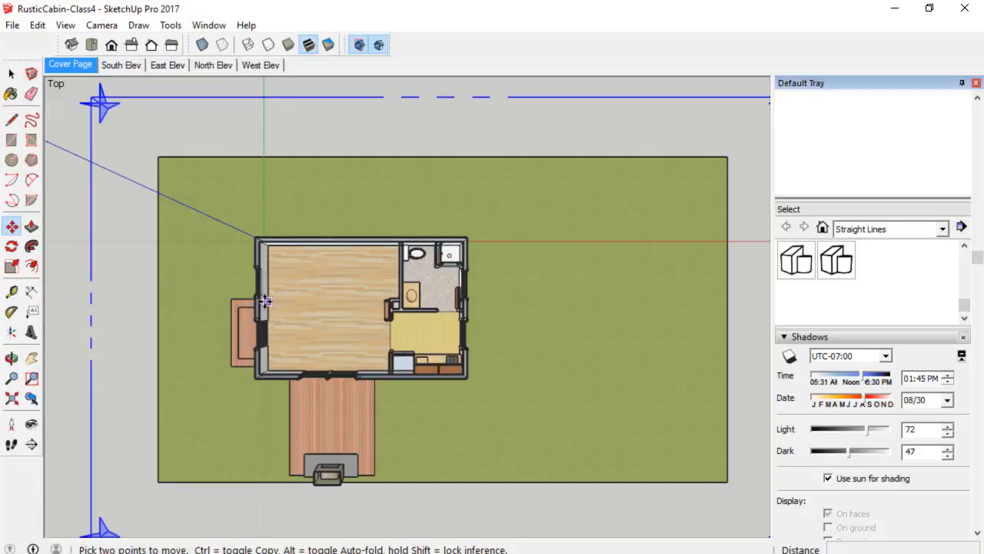
scroll(459, 373, up, 2)
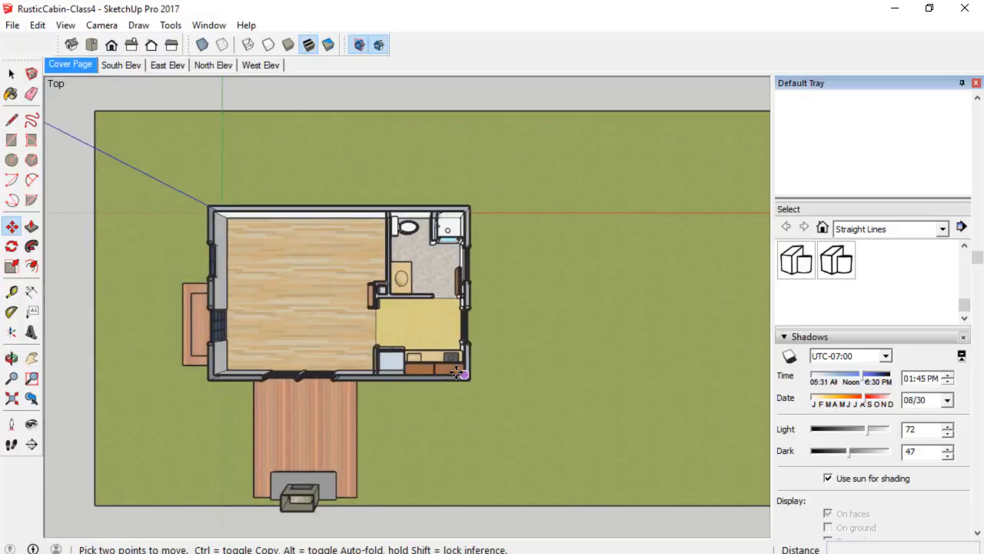
scroll(459, 373, down, 2)
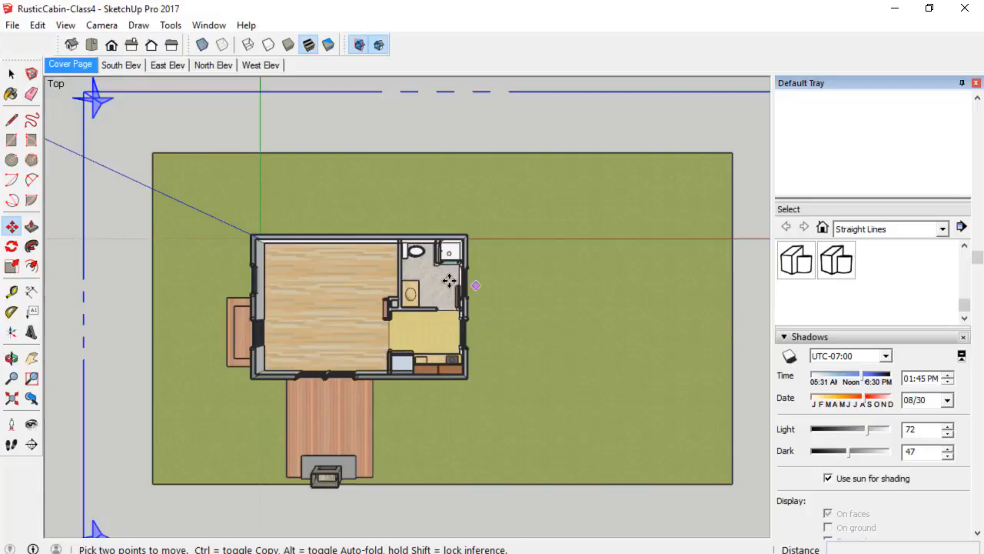
scroll(449, 280, down, 1)
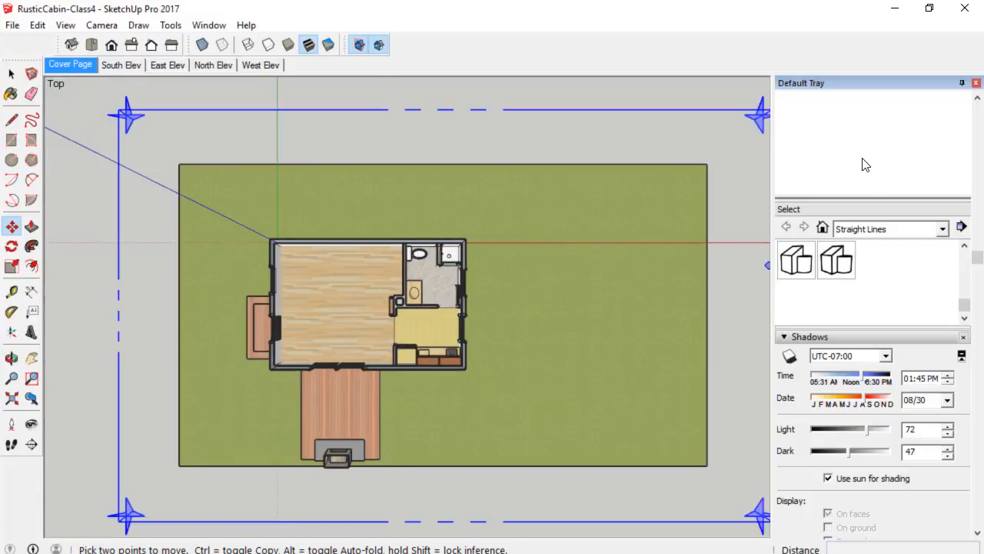
click(837, 336)
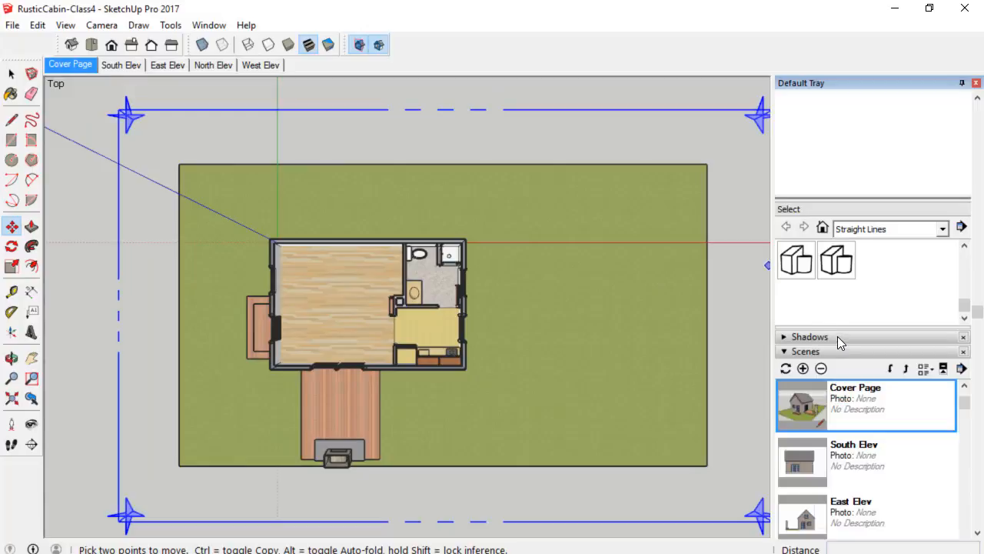
click(804, 368)
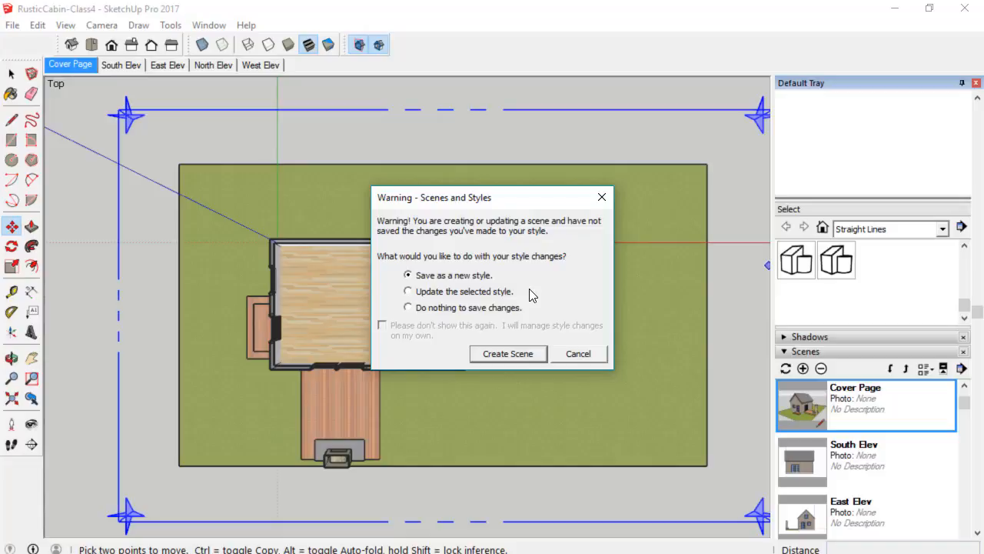
click(578, 354)
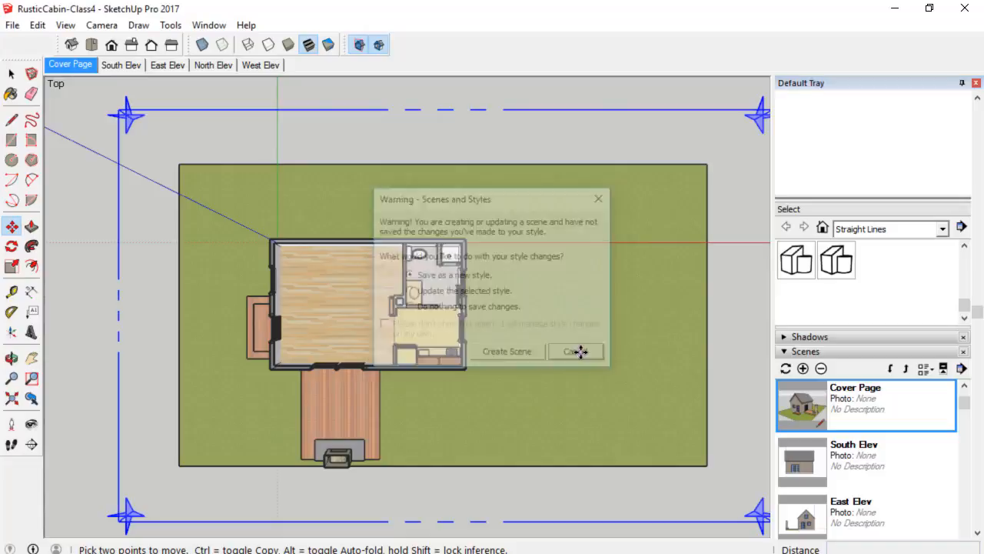
Toggle the style's Section Planes display off and back on twice in the modeling settings.
middle_drag(208, 428, 494, 213)
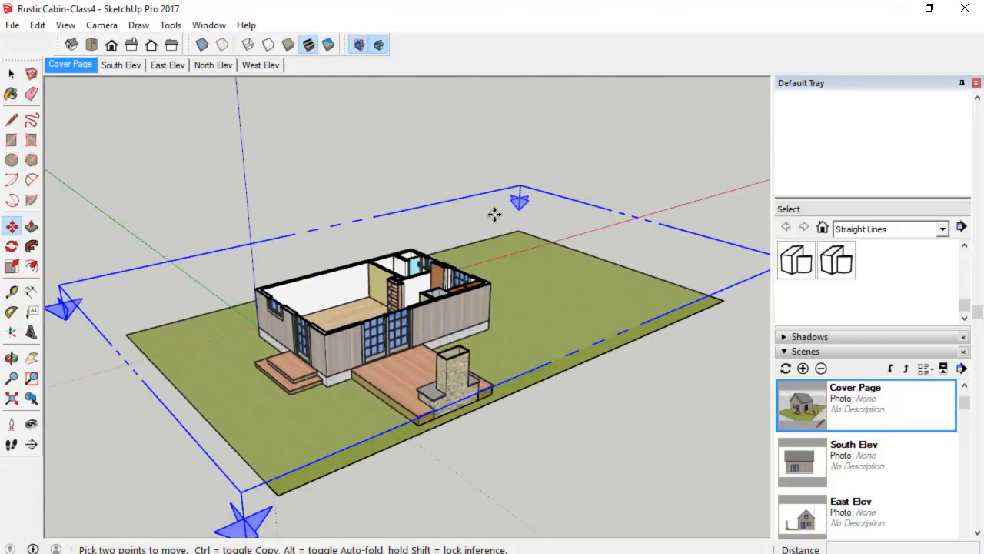
click(847, 351)
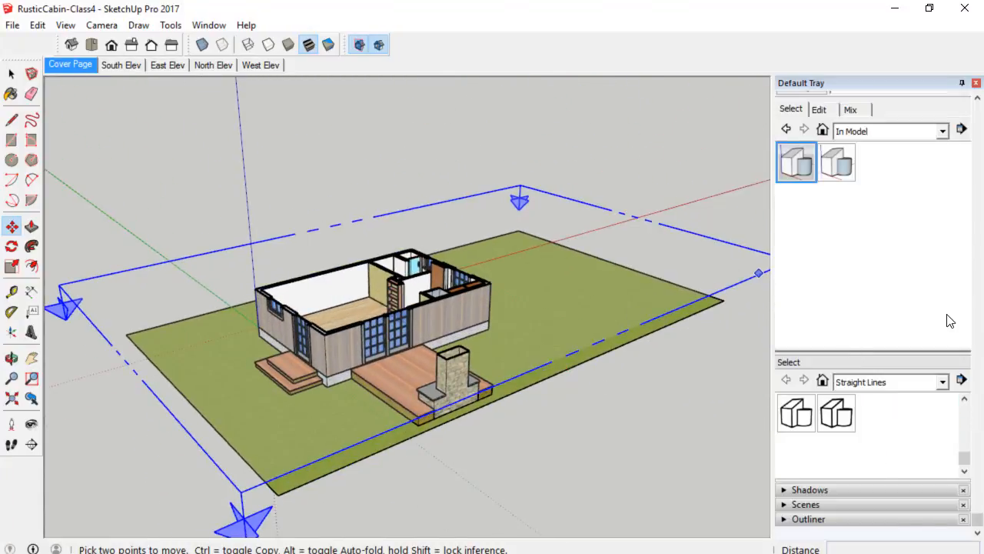
scroll(951, 317, up, 3)
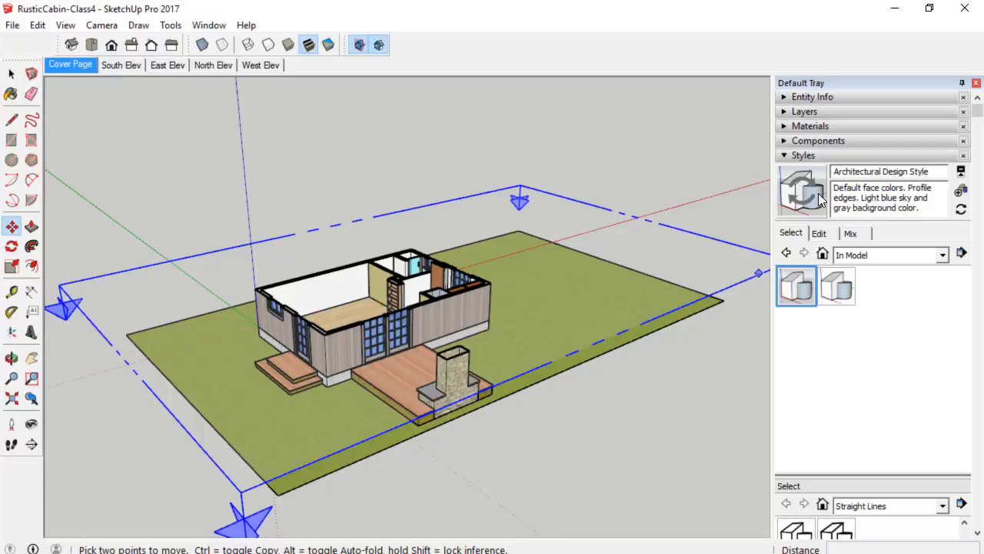
click(819, 234)
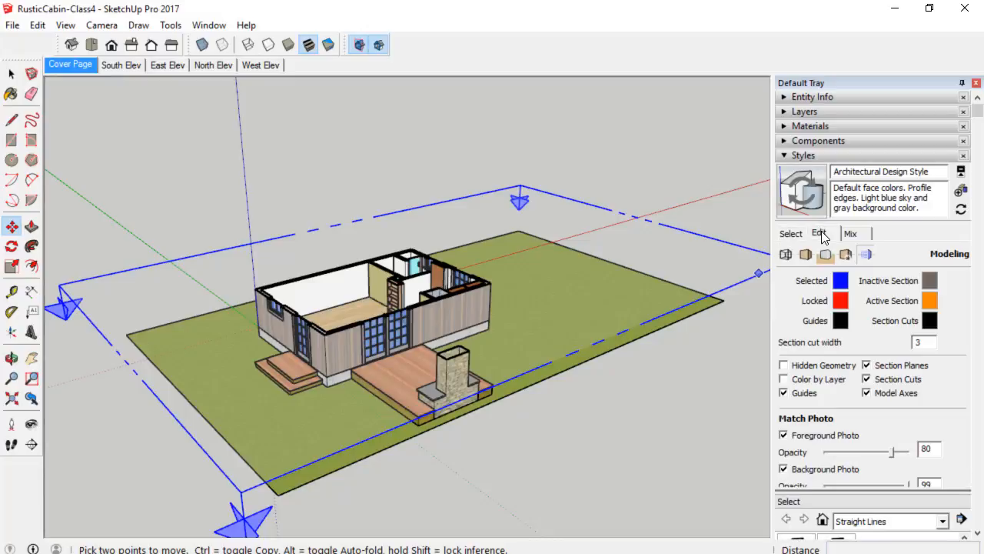
click(867, 366)
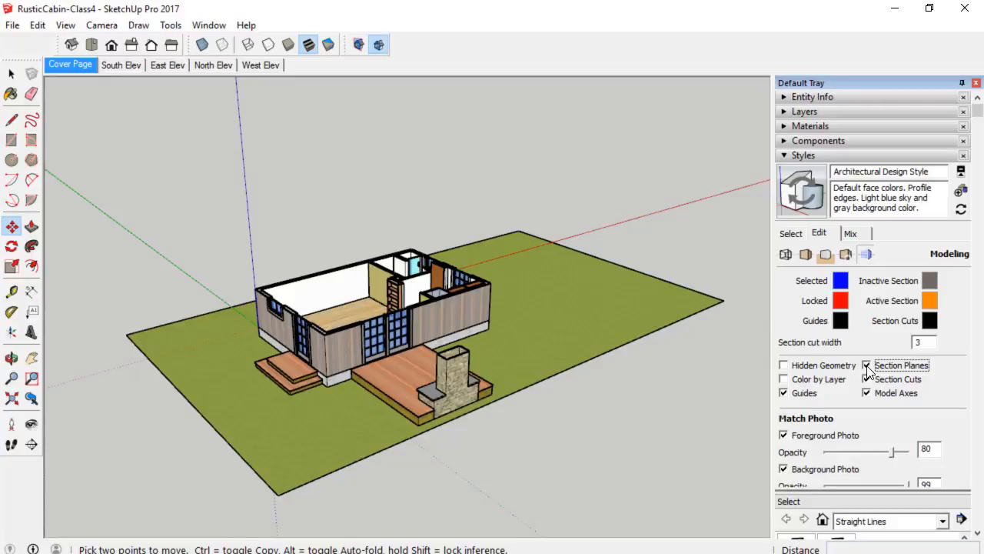
click(866, 366)
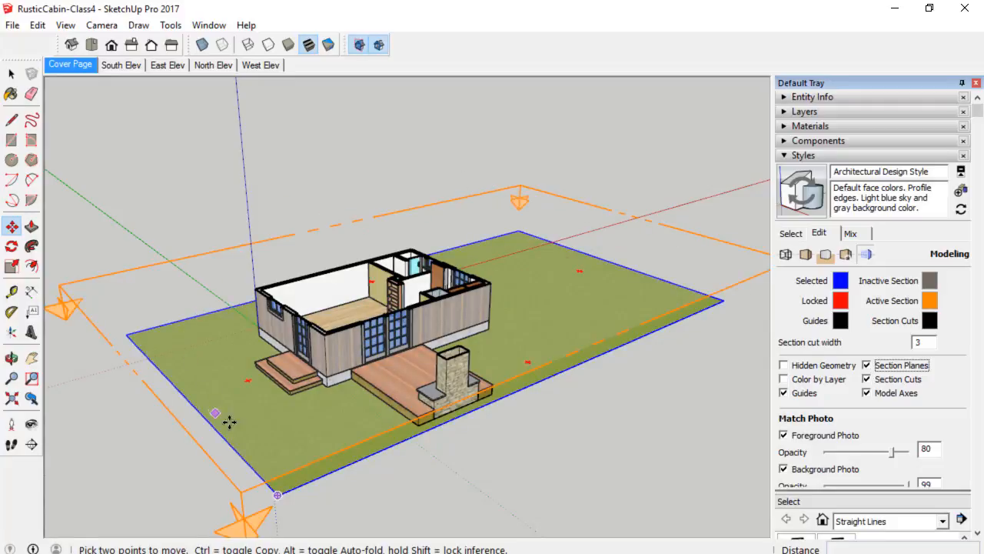
click(866, 366)
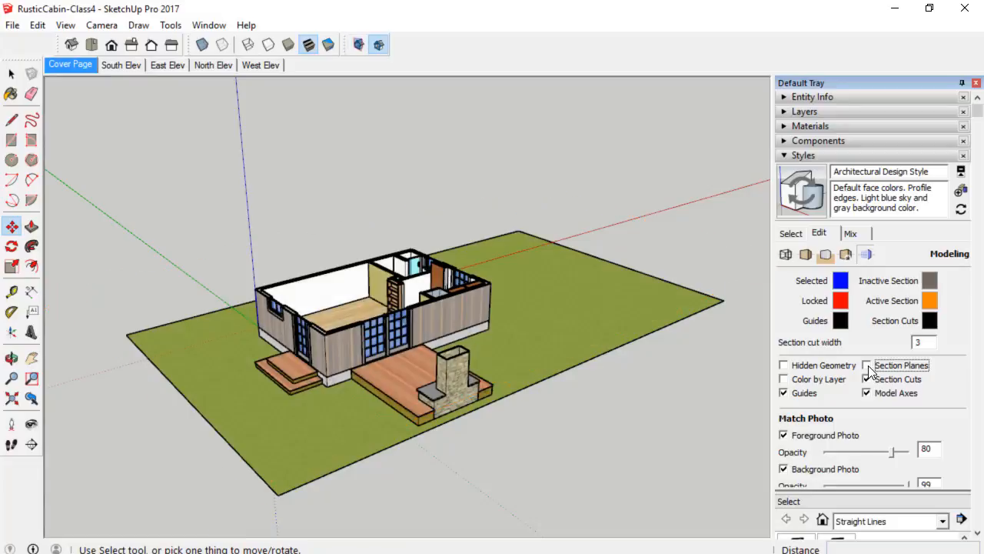
click(866, 366)
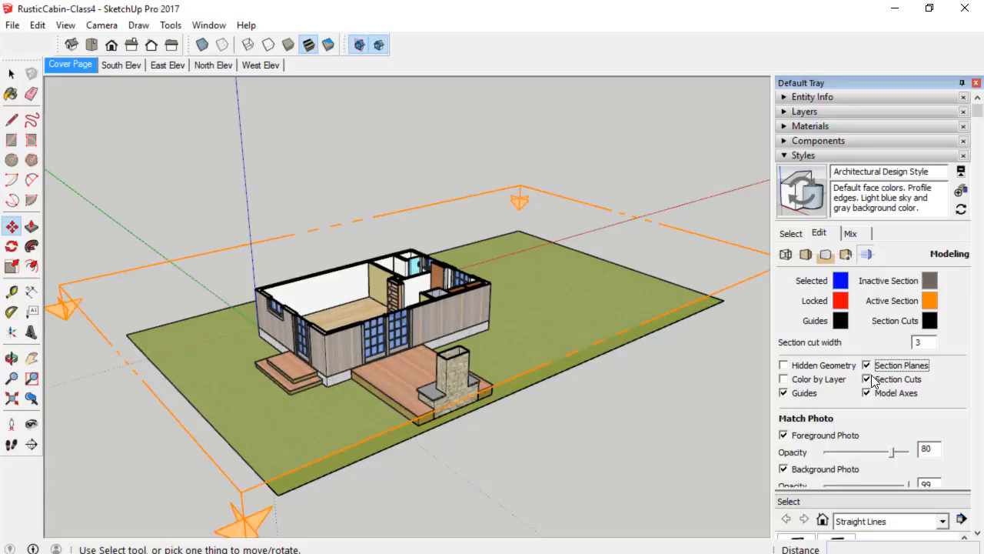
Toggle the style's Section Cuts display off and back on, then clear the selection.
click(867, 380)
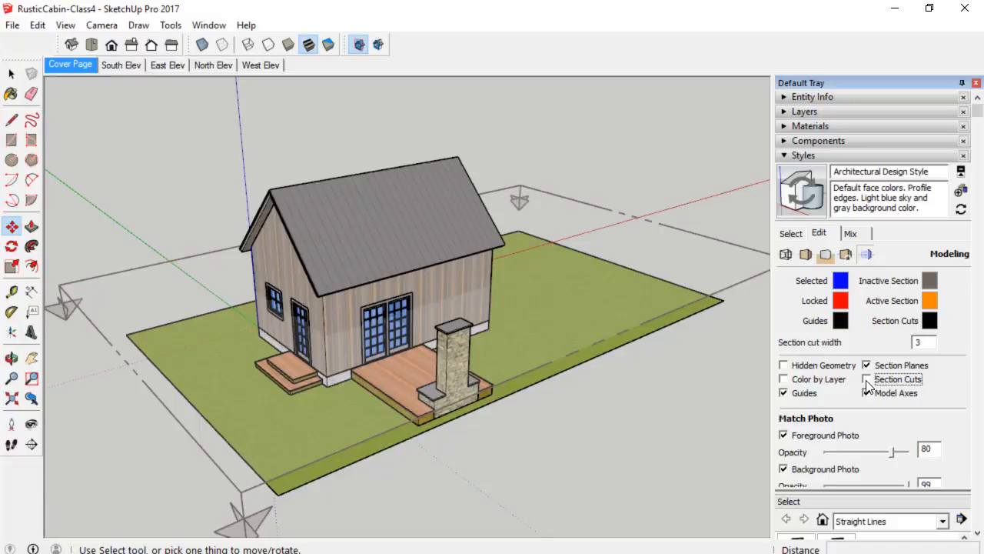
click(866, 380)
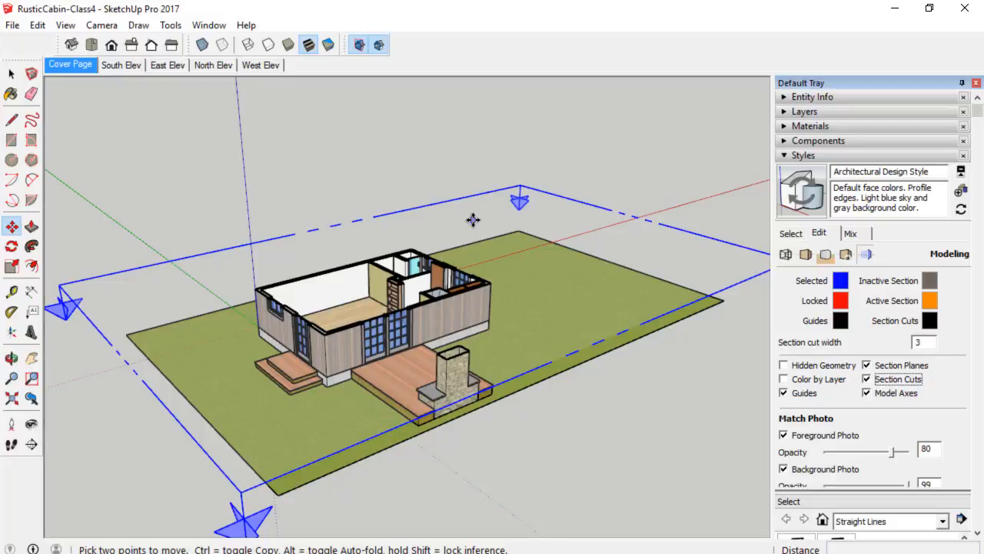
key(ctrl+t)
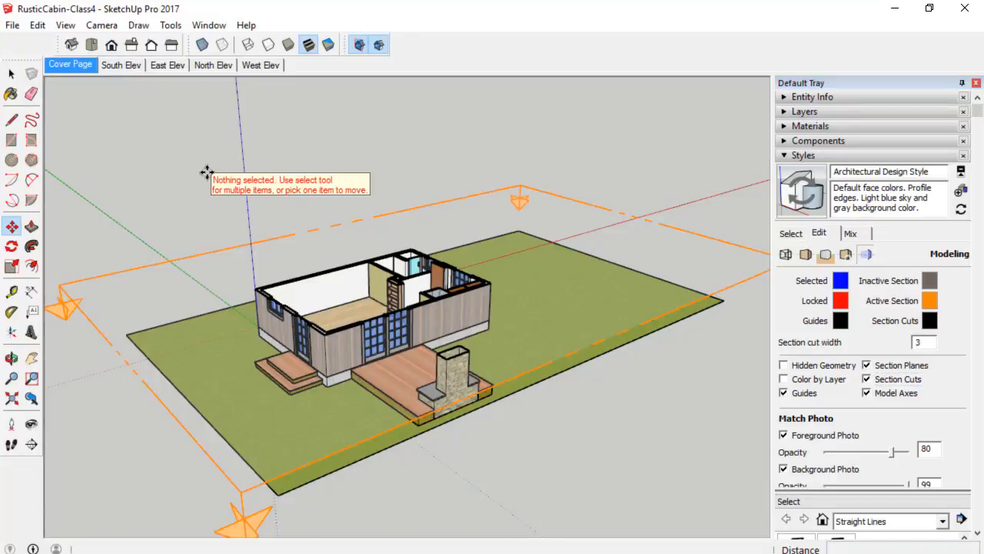
Place a vertical section plane on the cabin's end wall and move it about 9 ft into the cabin.
click(34, 444)
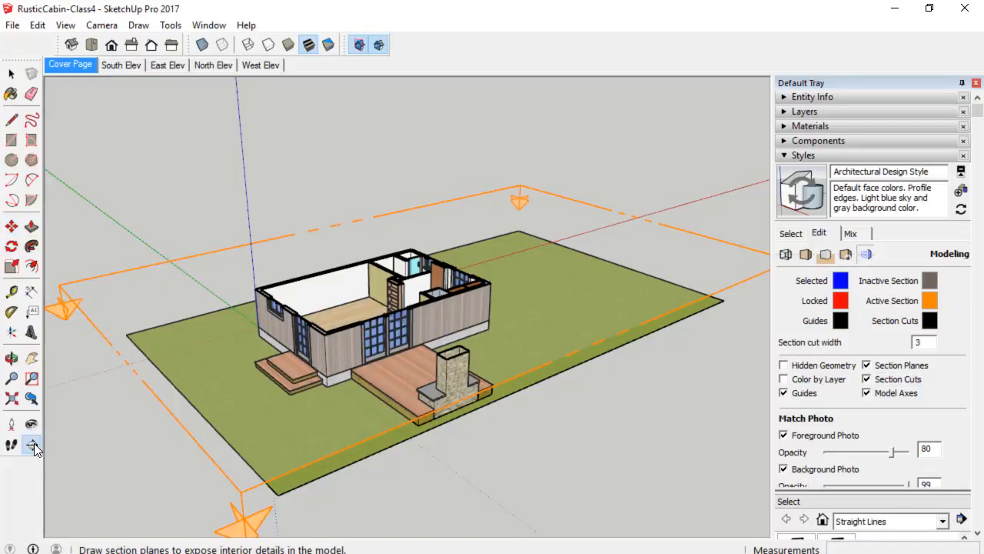
click(282, 325)
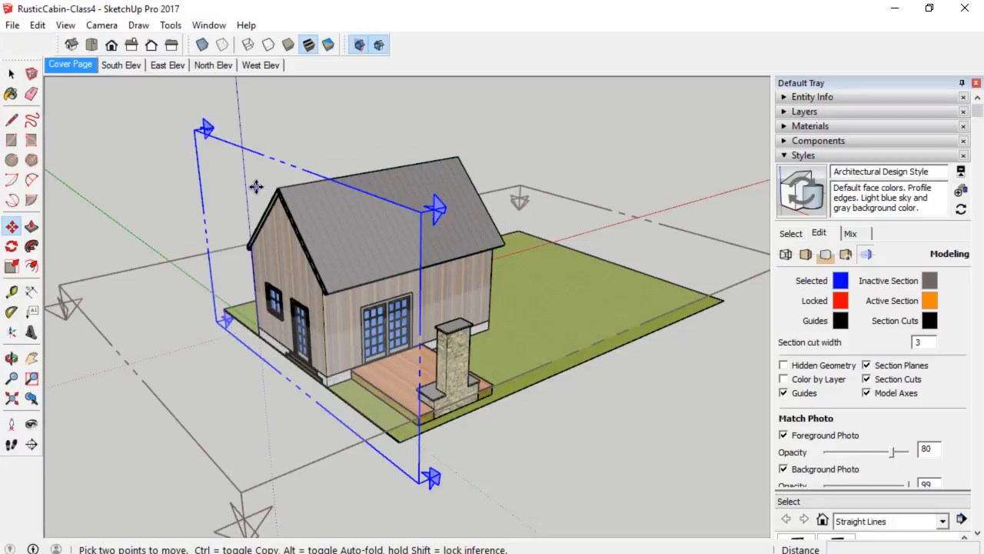
drag(225, 163, 322, 167)
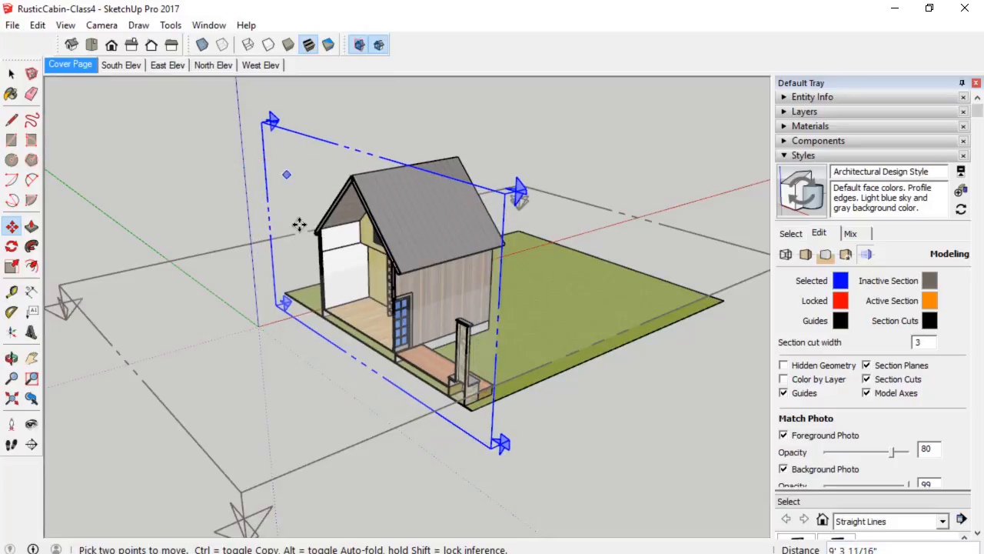
middle_drag(323, 168, 262, 308)
scroll(497, 240, up, 5)
scroll(173, 303, down, 3)
shift+middle_drag(261, 308, 354, 306)
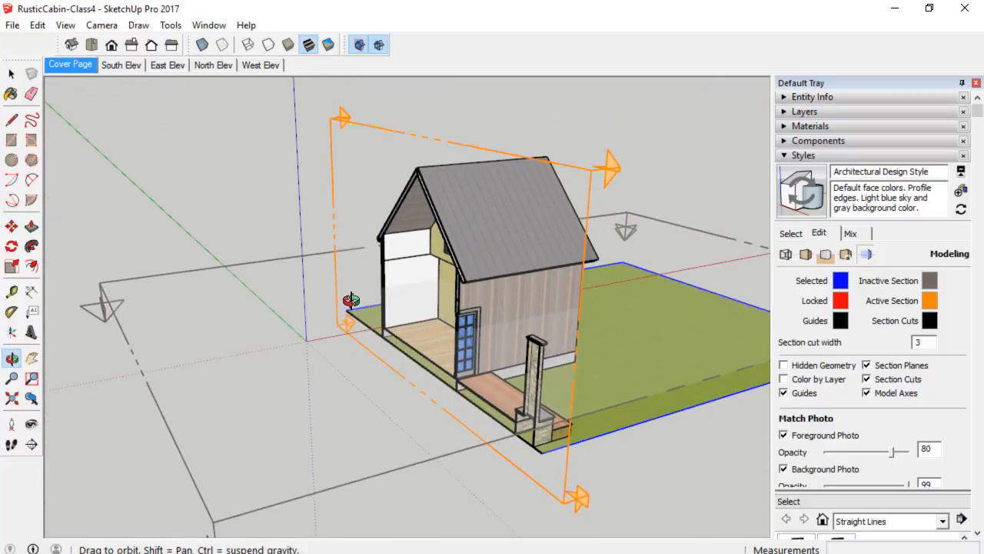
key(m)
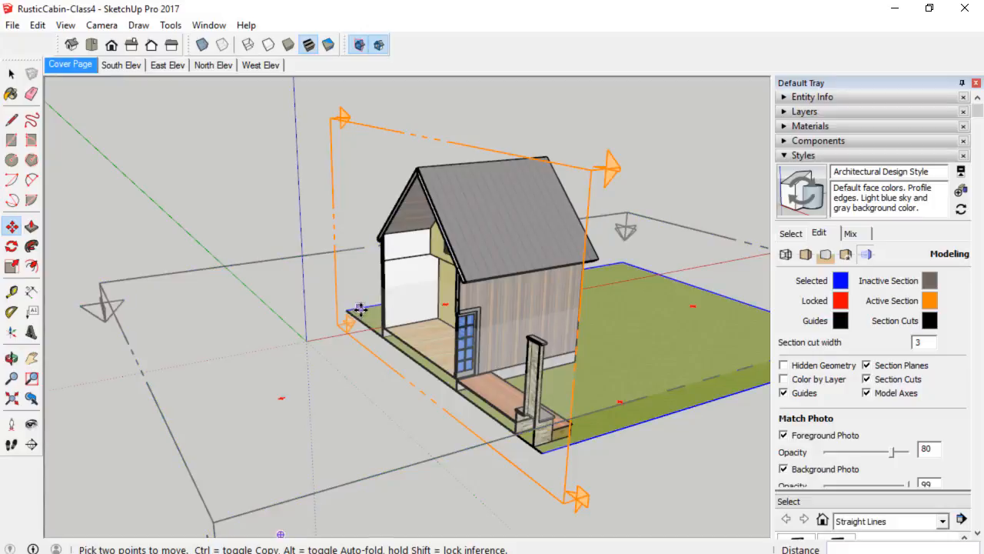
Open the East Elev scene and show section planes there to inspect them around the cabin.
middle_drag(339, 307, 369, 313)
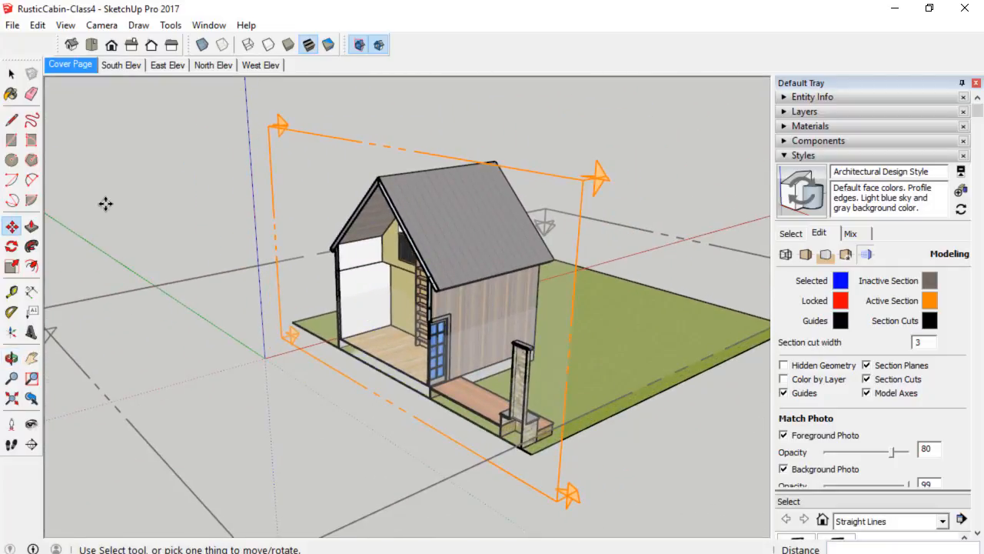
key(space)
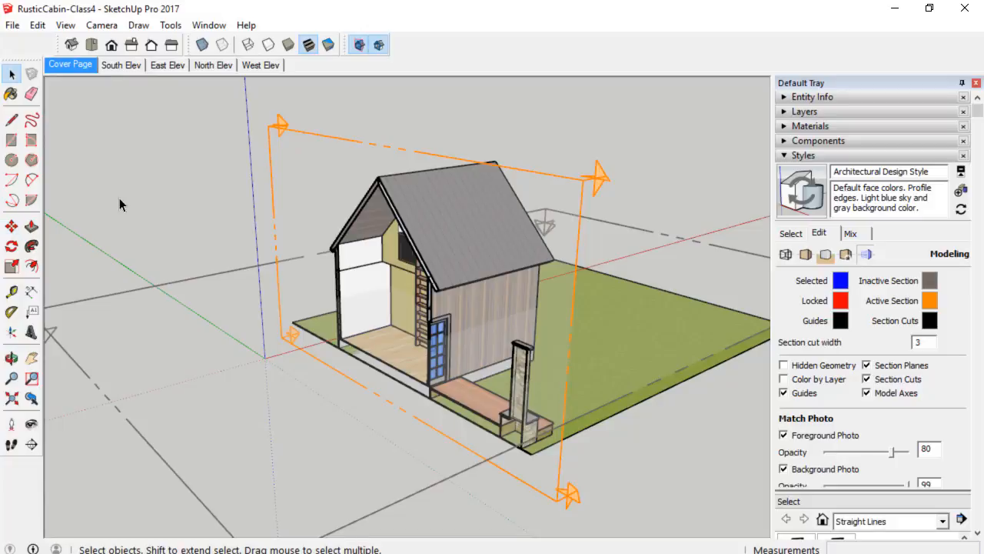
click(178, 67)
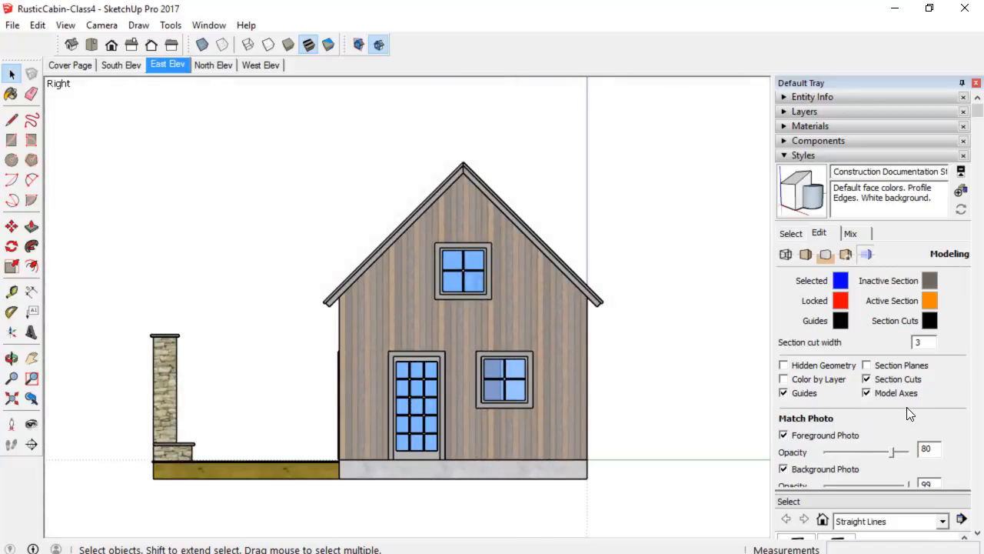
click(866, 366)
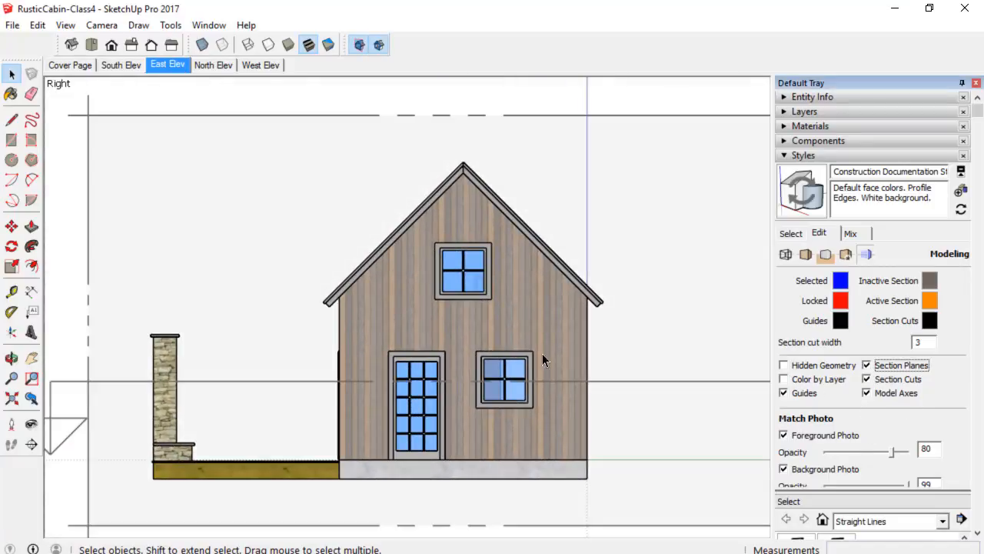
scroll(541, 353, down, 3)
middle_drag(605, 325, 494, 300)
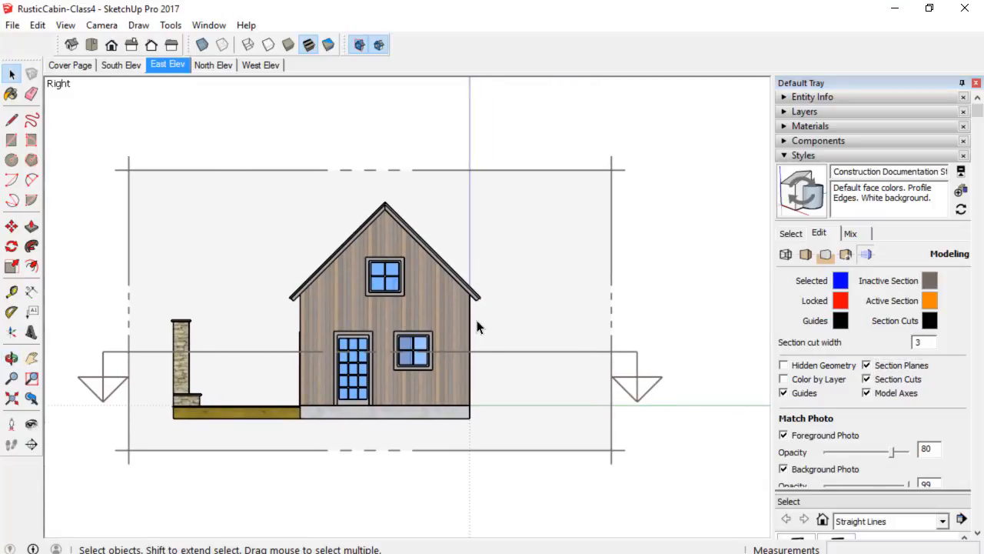
Open the North Elev scene and show section planes there to inspect them around the cabin.
click(213, 65)
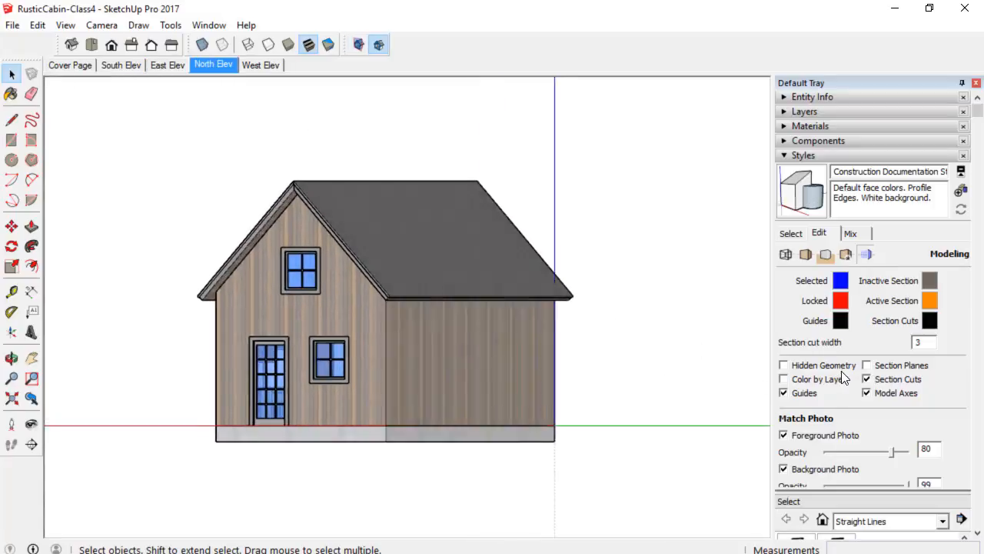
click(866, 365)
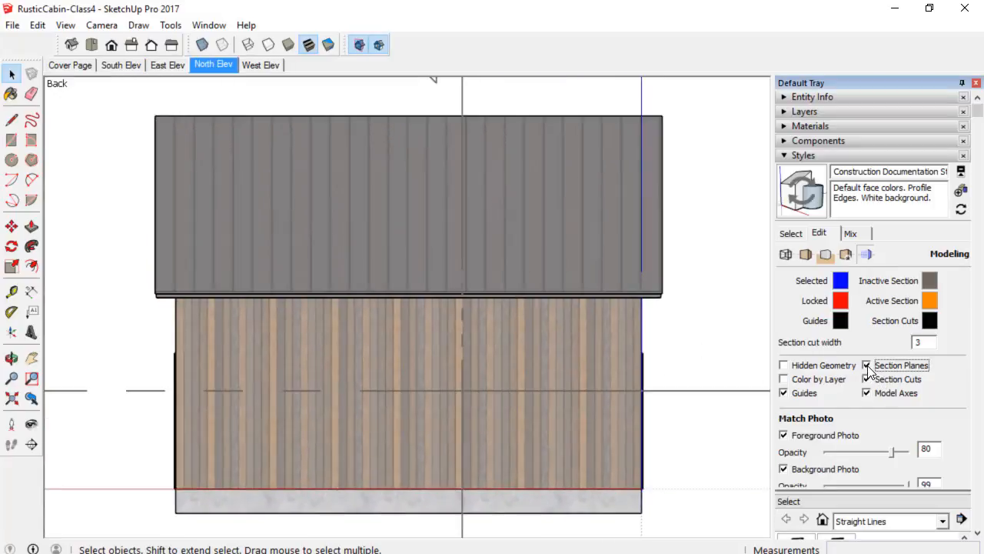
scroll(700, 515, down, 4)
middle_drag(699, 406, 610, 347)
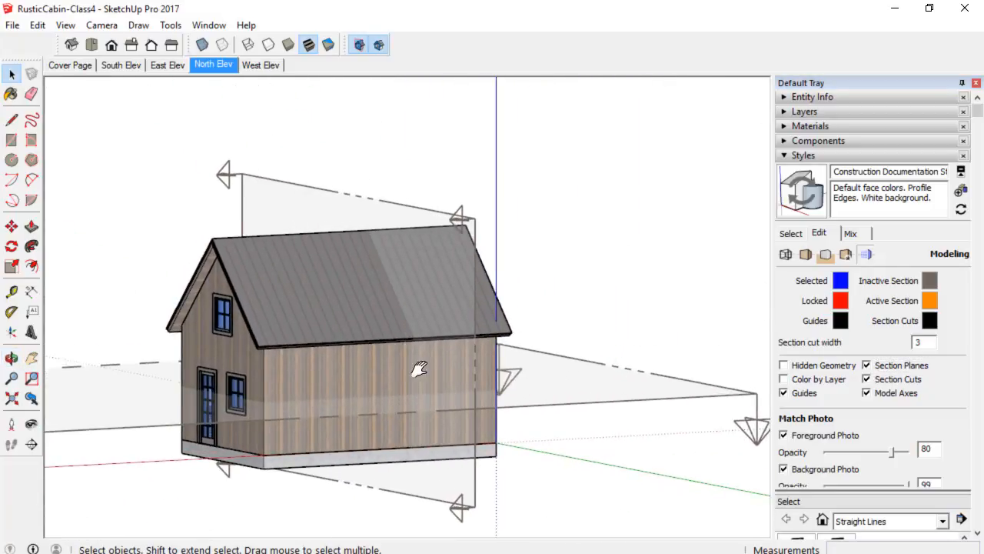
middle_drag(419, 369, 590, 355)
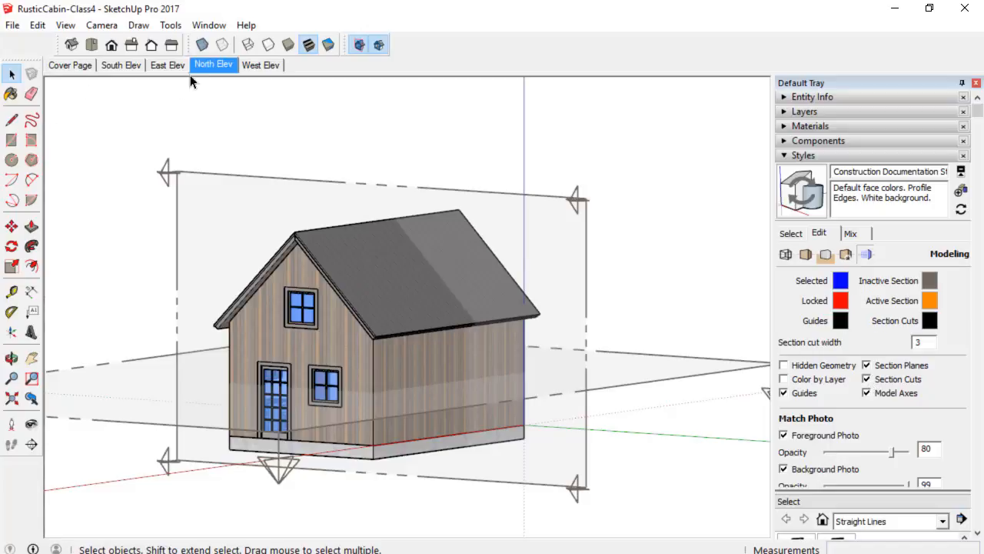
Flip through the East Elev, North Elev, South Elev and Cover Page scenes.
click(162, 66)
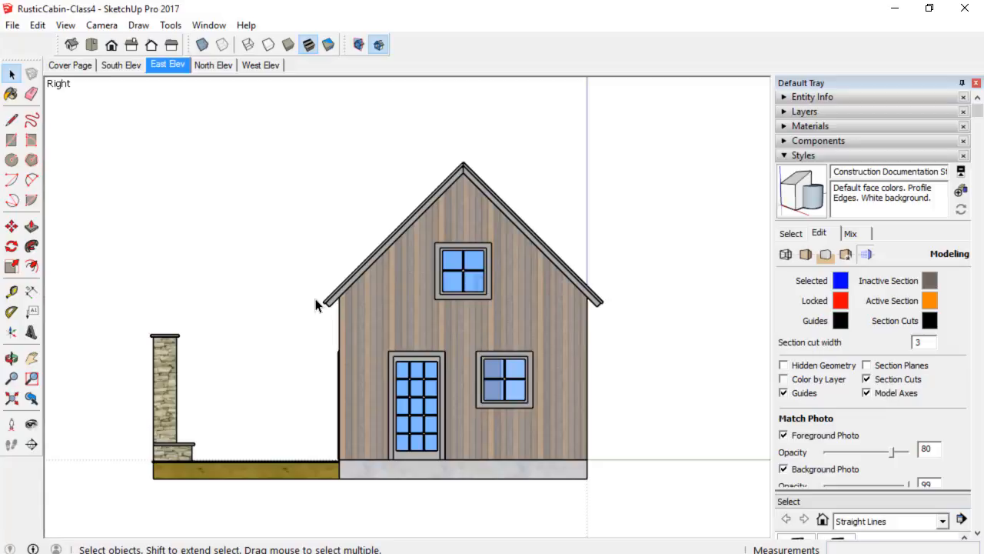
middle_drag(632, 351, 462, 353)
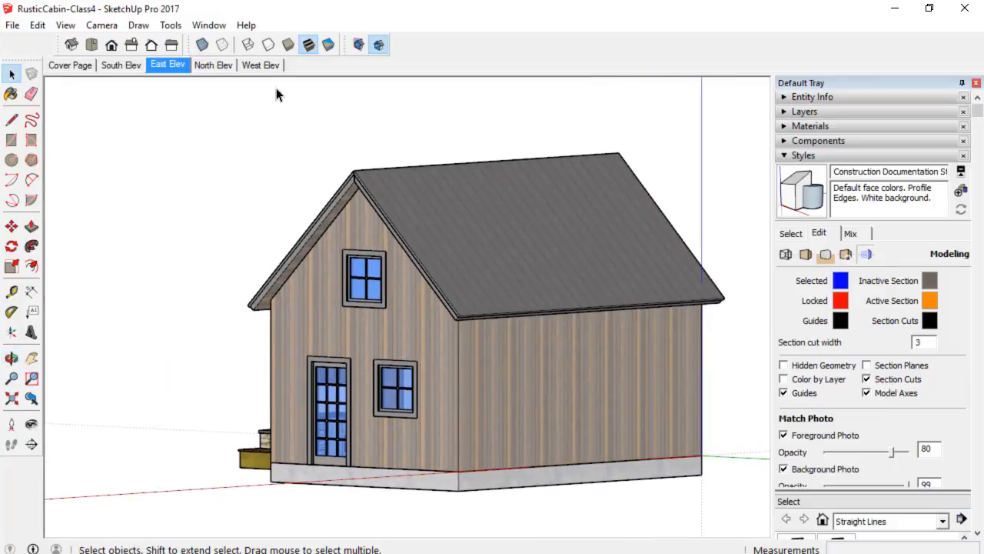
click(219, 65)
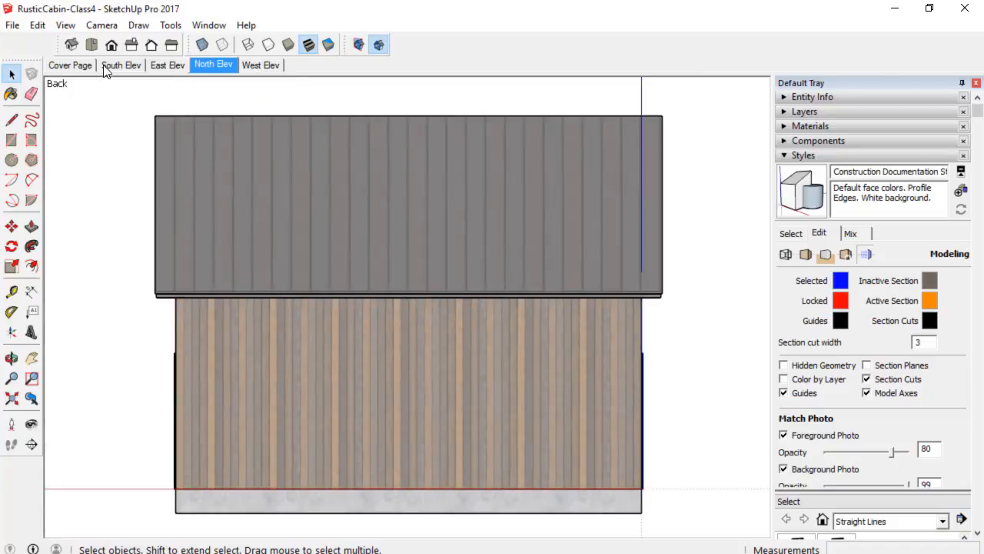
click(107, 67)
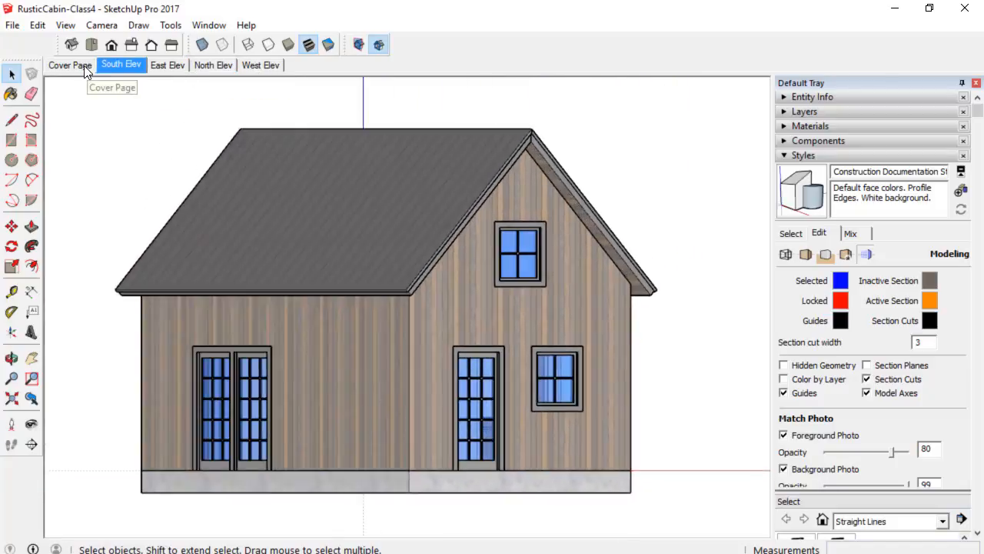
click(81, 65)
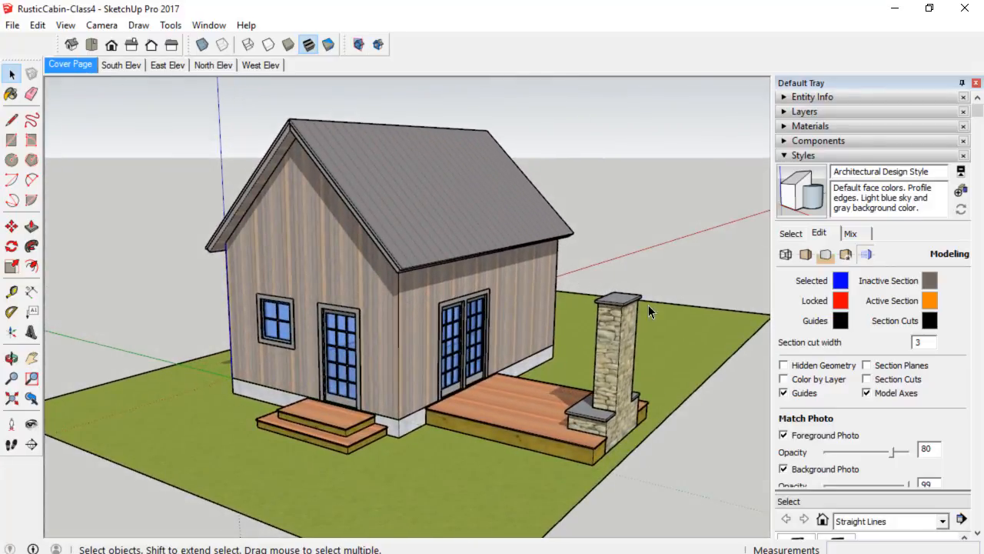
Show section planes and section cuts on the Cover Page and make the vertical section plane the active cut.
click(866, 365)
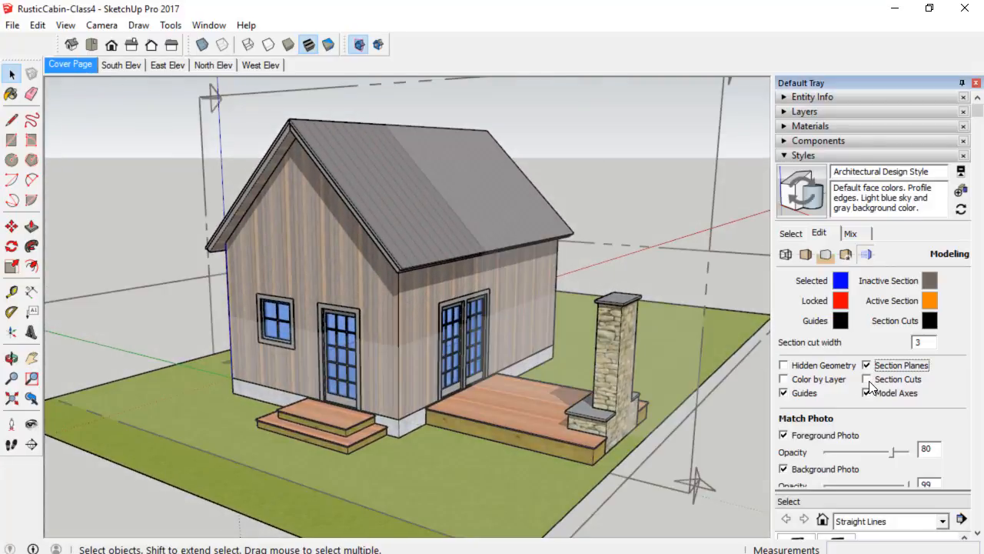
click(866, 379)
scroll(606, 347, down, 3)
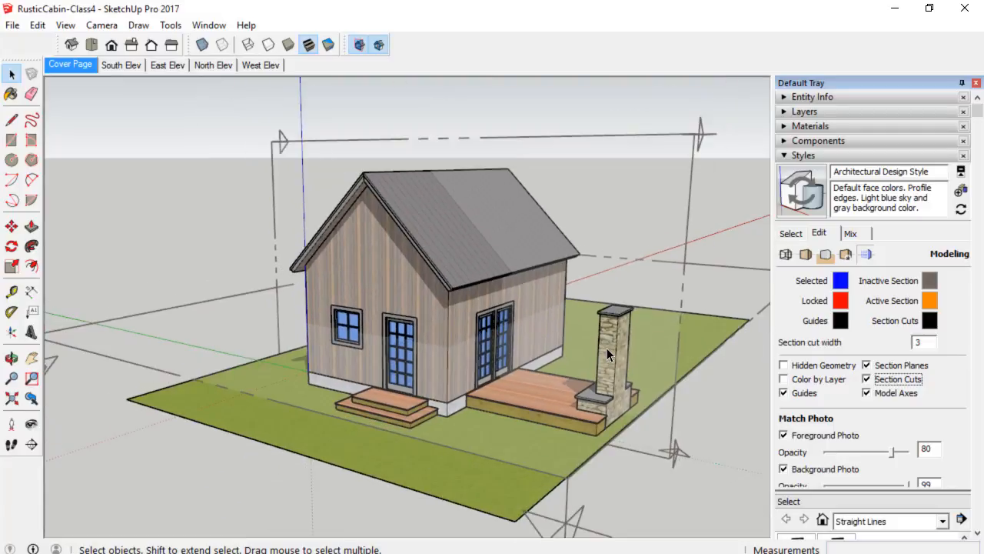
scroll(606, 348, down, 2)
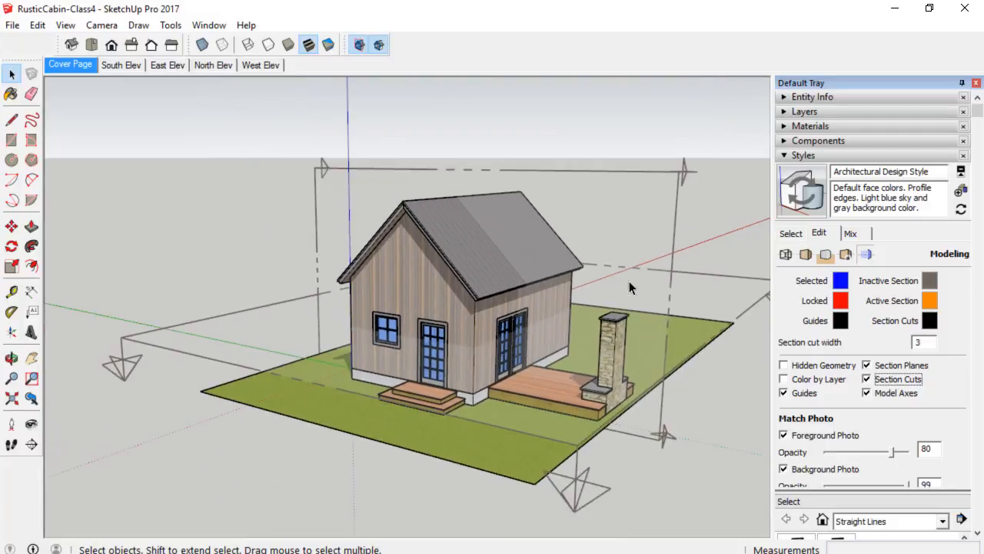
click(627, 189)
right_click(627, 189)
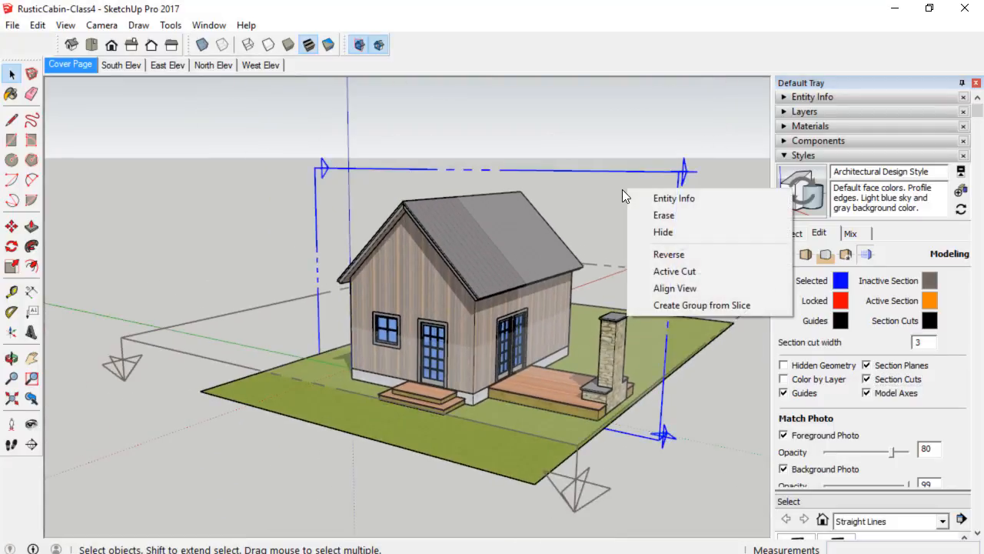
click(652, 277)
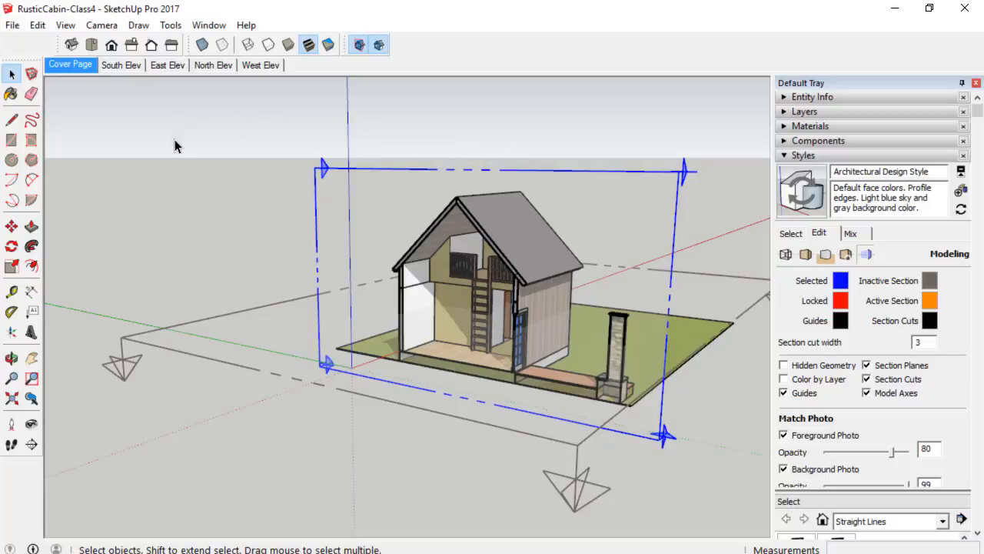
right_click(70, 65)
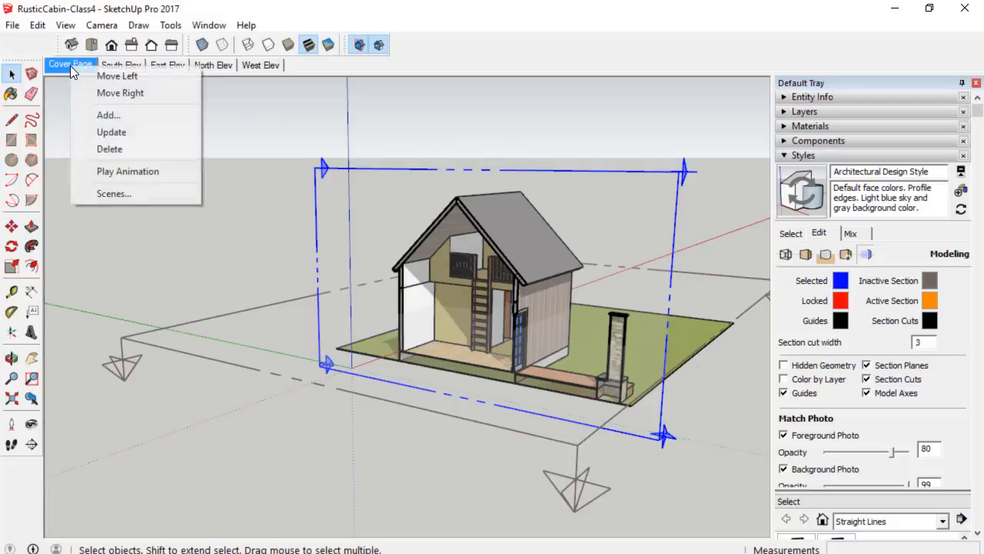
click(97, 135)
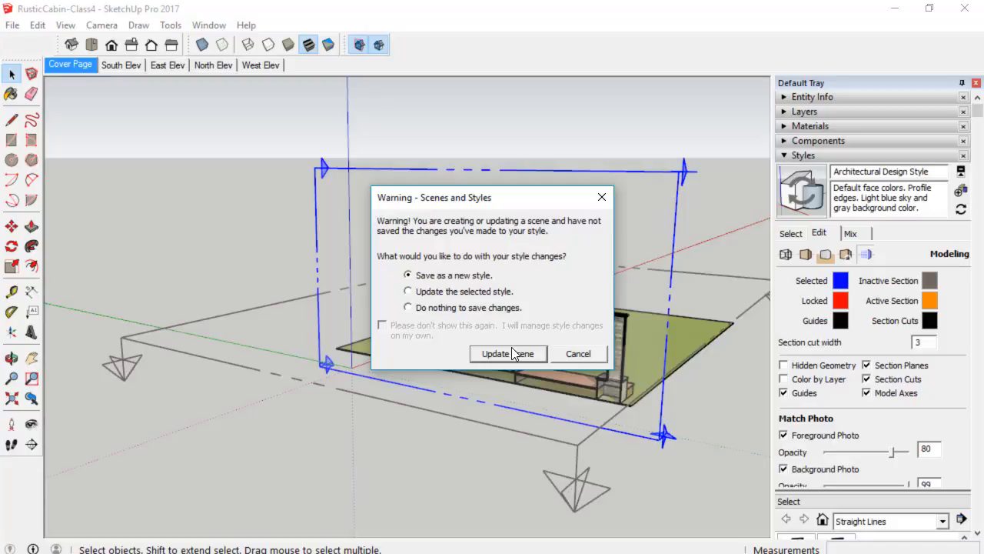
click(578, 354)
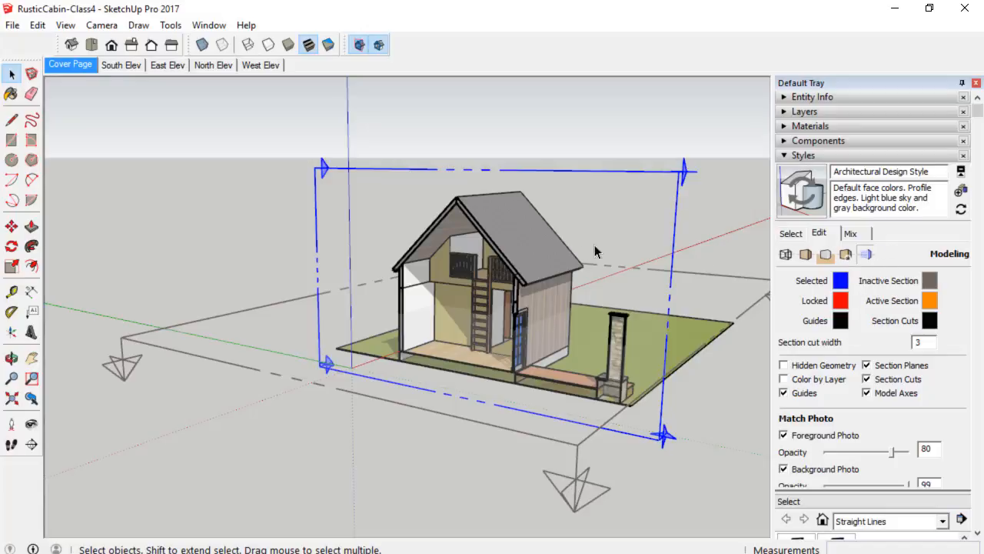
Create a new style from the current settings named "Section Cut & Plane" and update it.
click(961, 191)
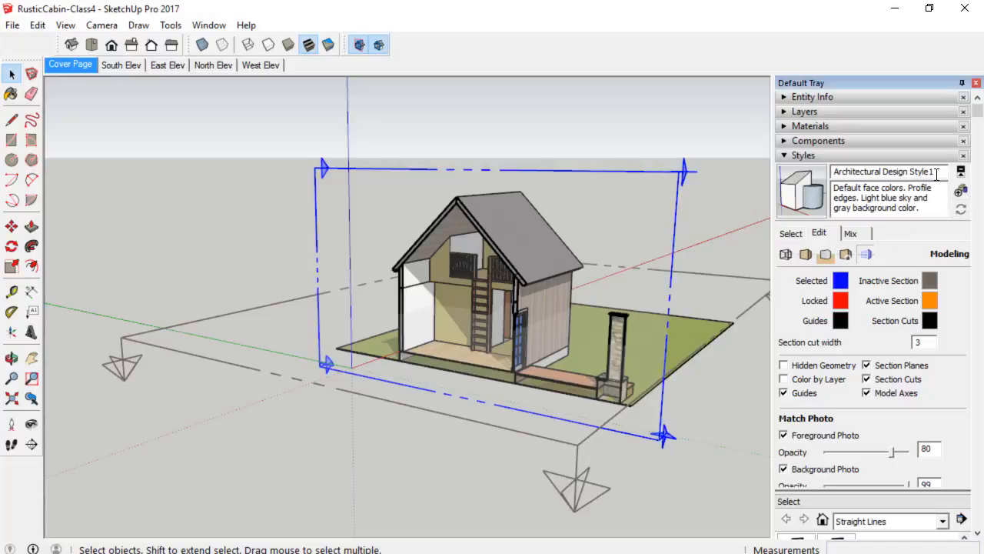
drag(939, 172, 764, 157)
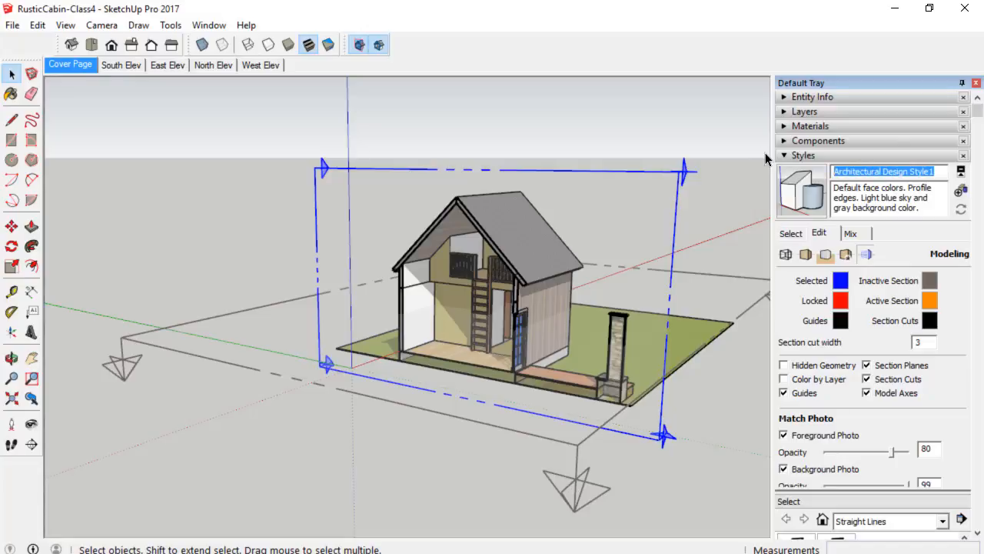
text(Cut)
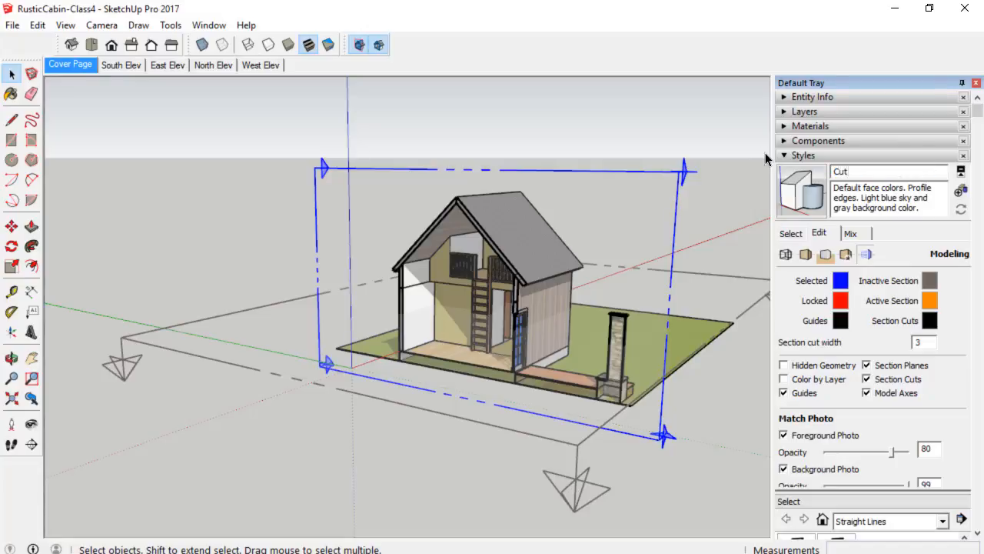
key(Home)
text(Section)
key(End)
text(& Plane)
key(Return)
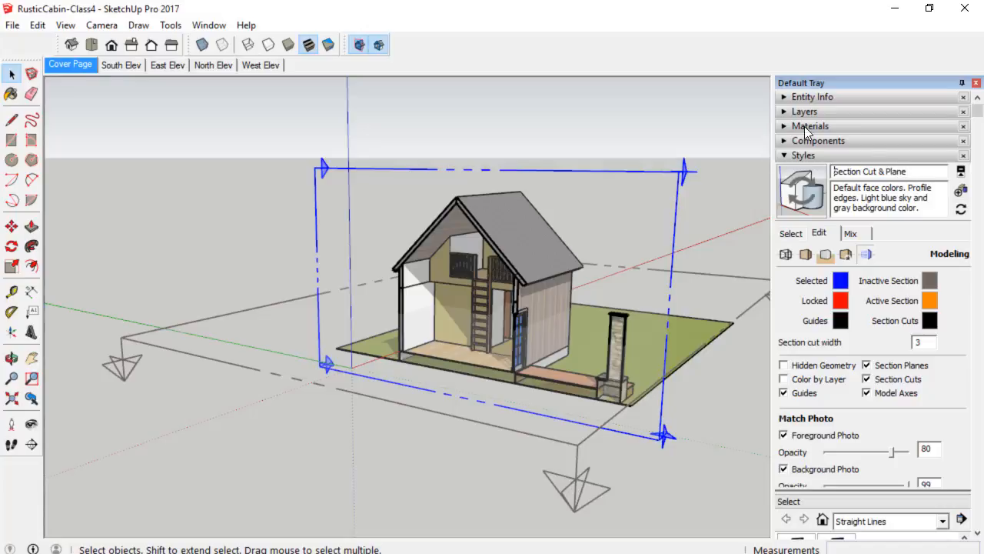
click(809, 187)
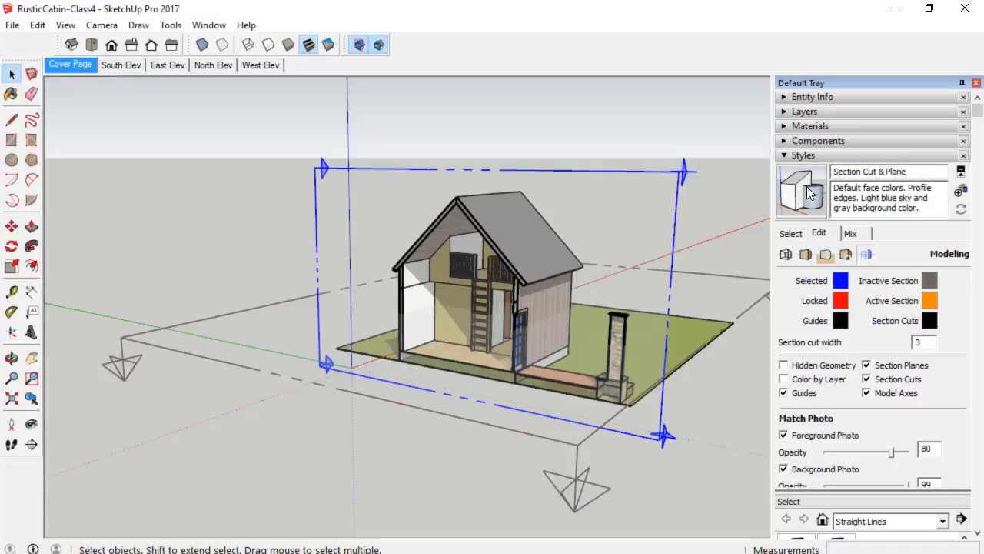
Delete the selected vertical section plane.
middle_drag(703, 244, 584, 270)
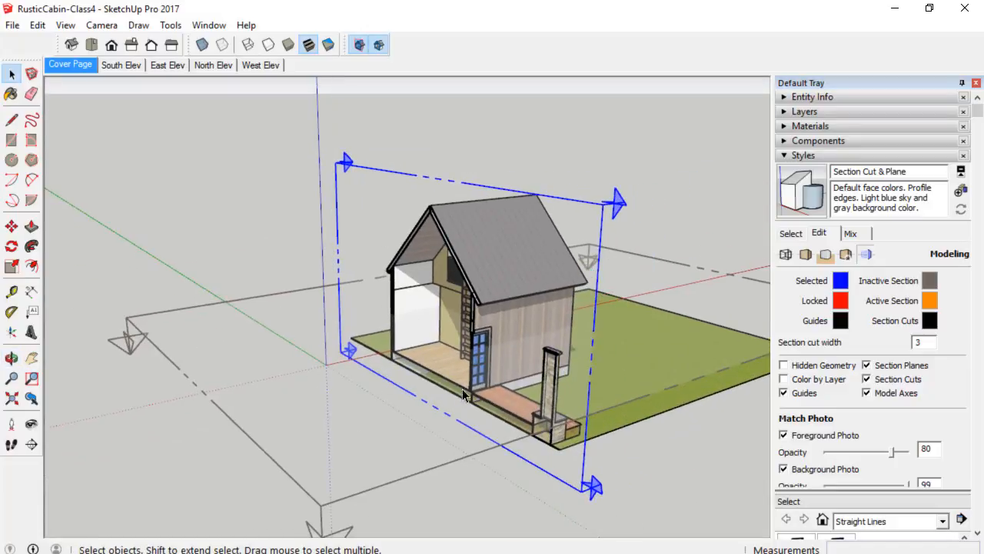
middle_drag(389, 229, 501, 224)
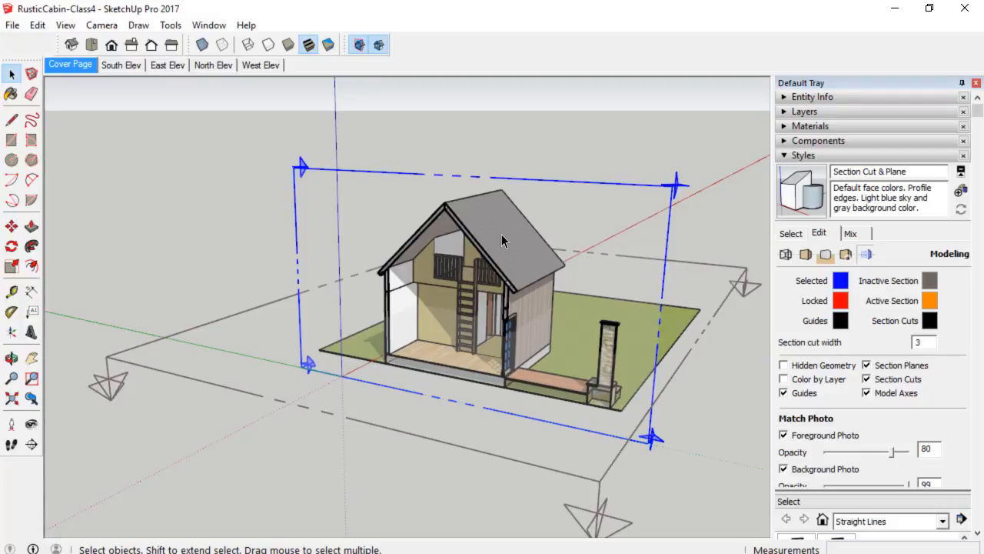
middle_drag(501, 236, 424, 245)
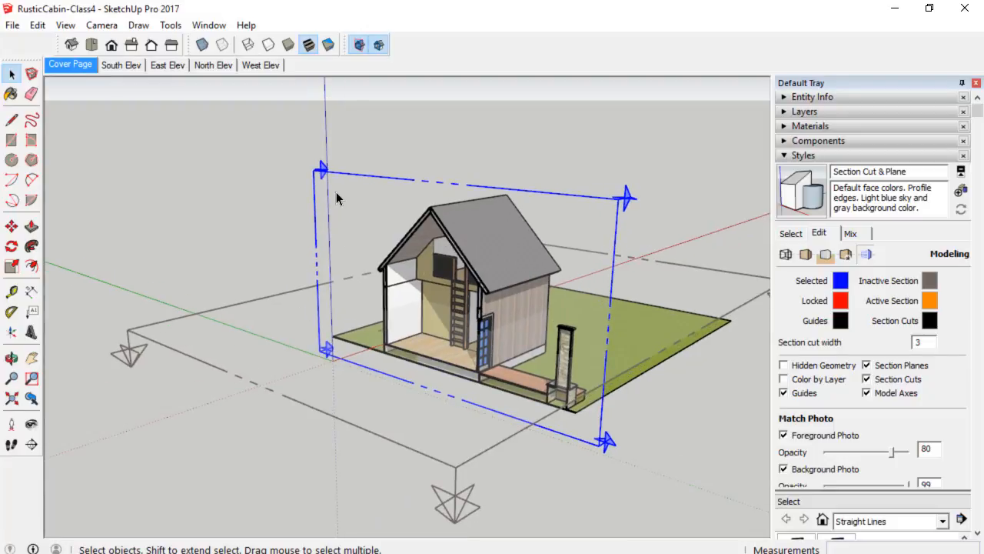
key(Delete)
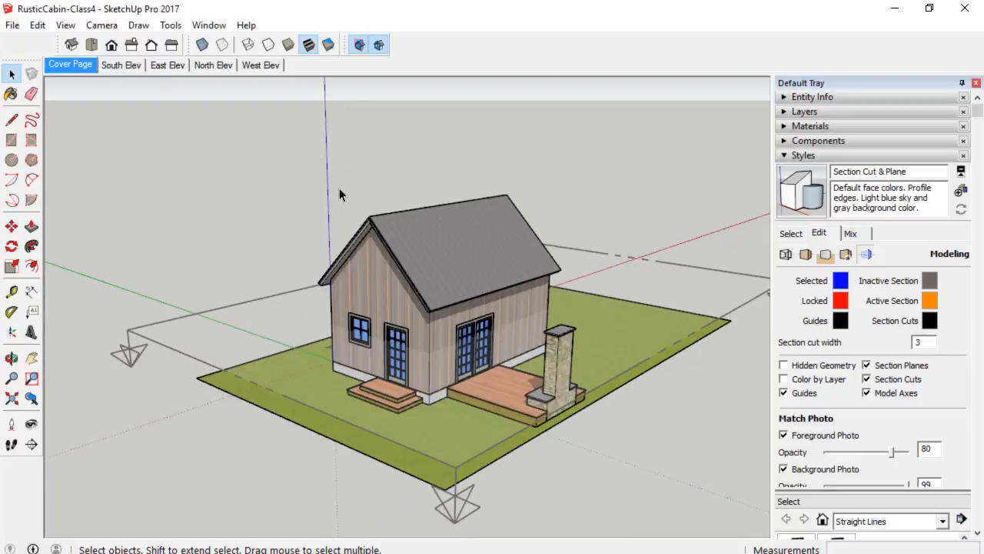
Make the horizontal section plane the active cut.
click(174, 347)
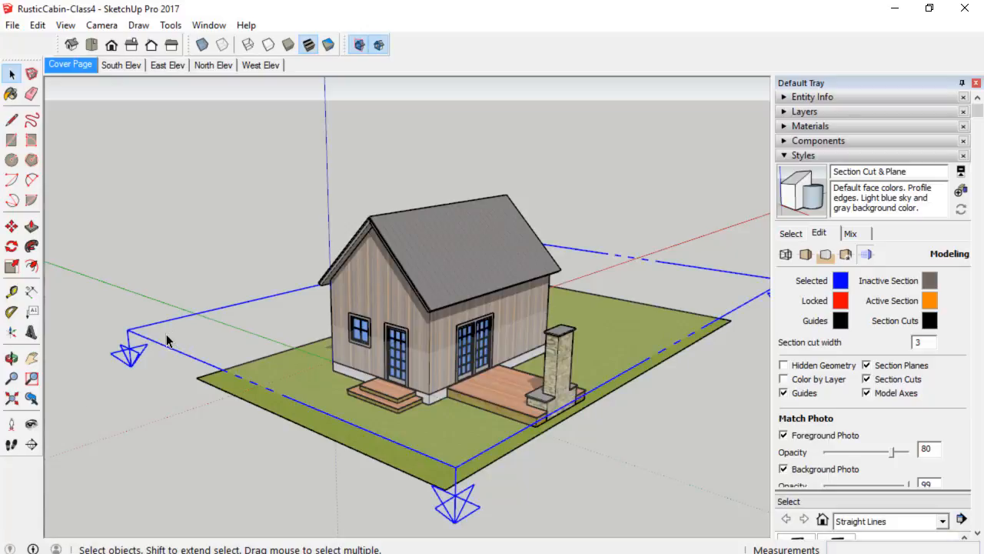
right_click(166, 339)
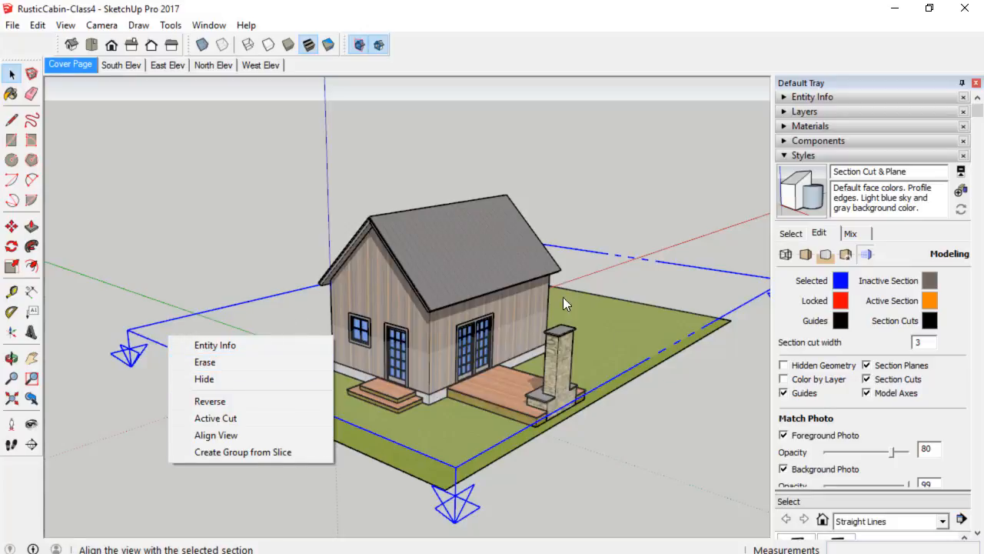
click(228, 420)
Align the view with the horizontal section plane.
middle_drag(419, 381, 485, 340)
scroll(516, 358, up, 4)
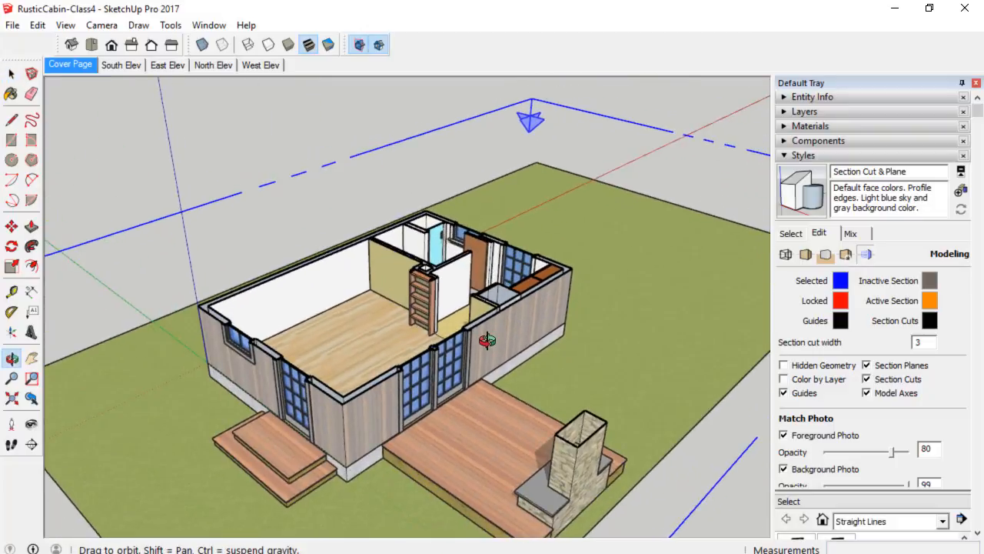
right_click(486, 135)
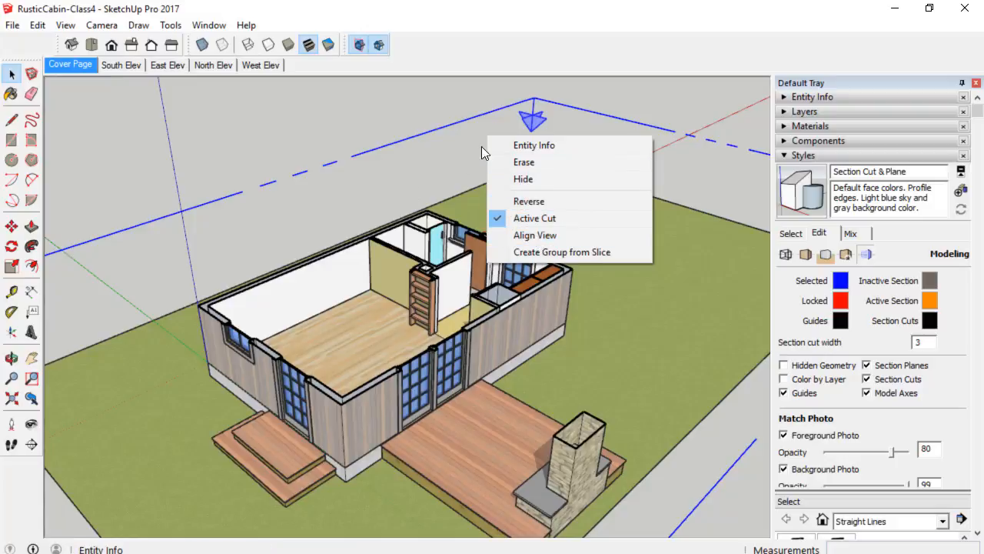
click(534, 236)
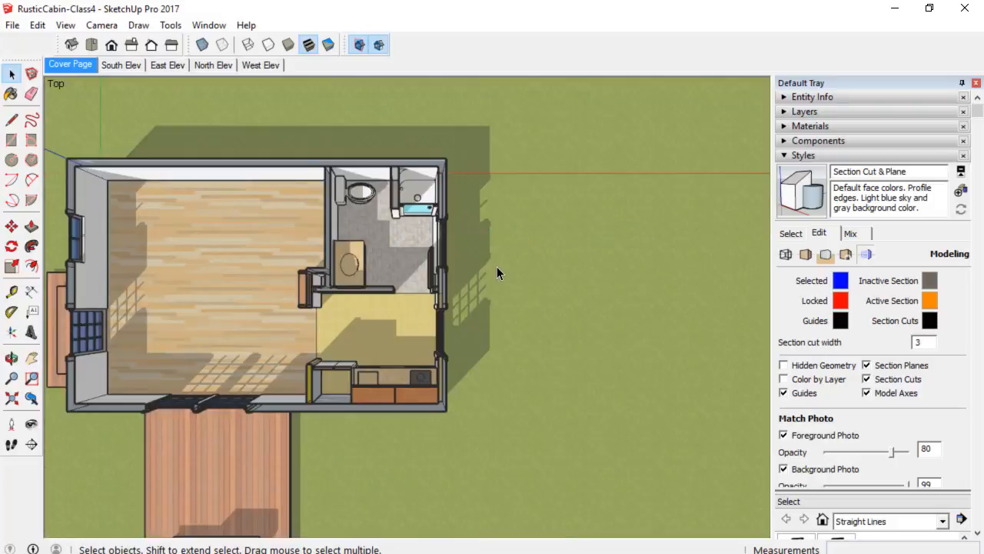
Switch the camera to parallel projection.
scroll(496, 267, down, 2)
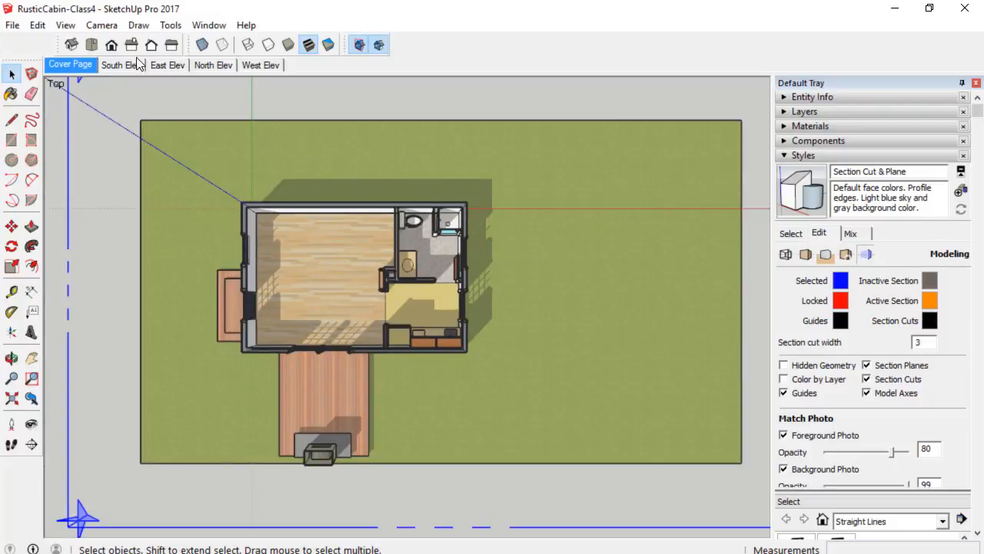
click(101, 25)
click(137, 99)
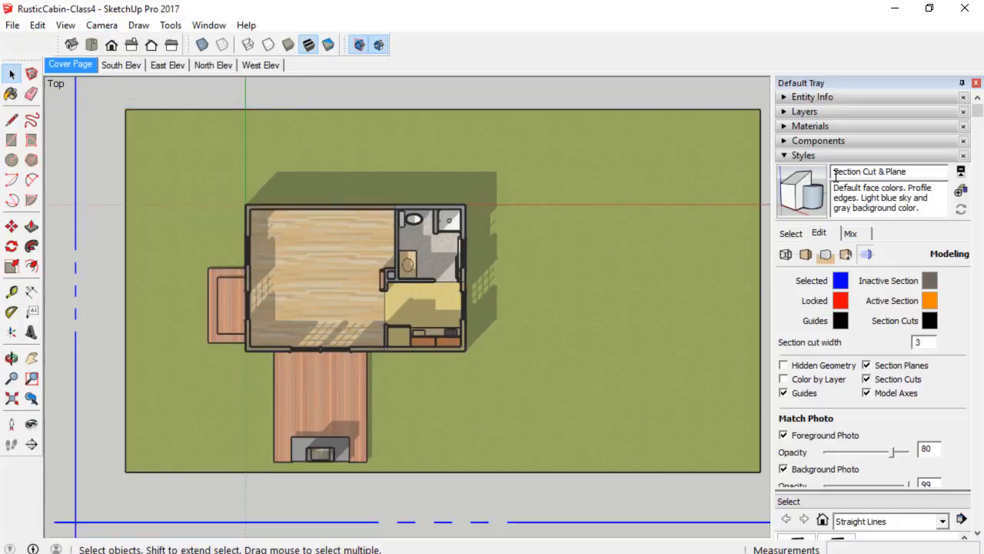
Turn off shadow display for the model.
click(809, 156)
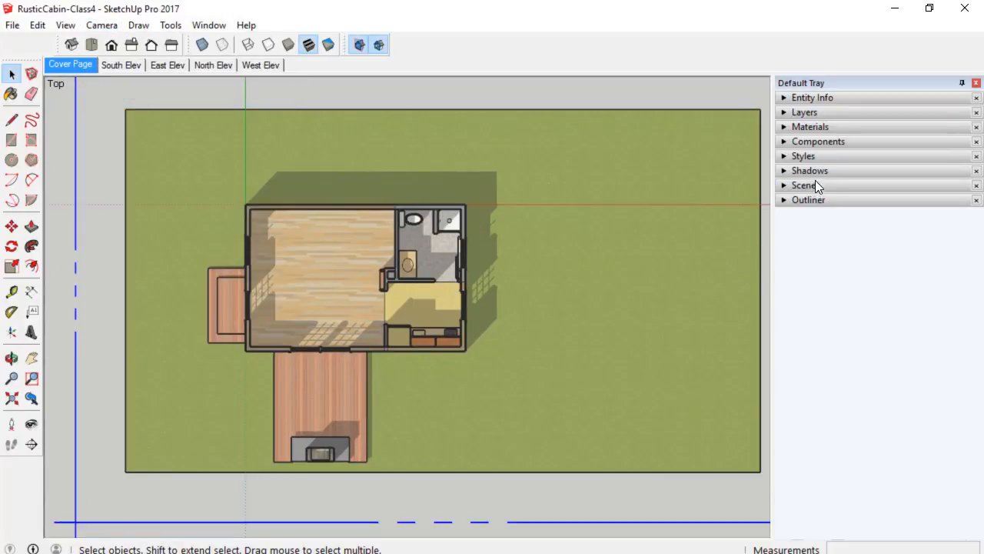
click(812, 172)
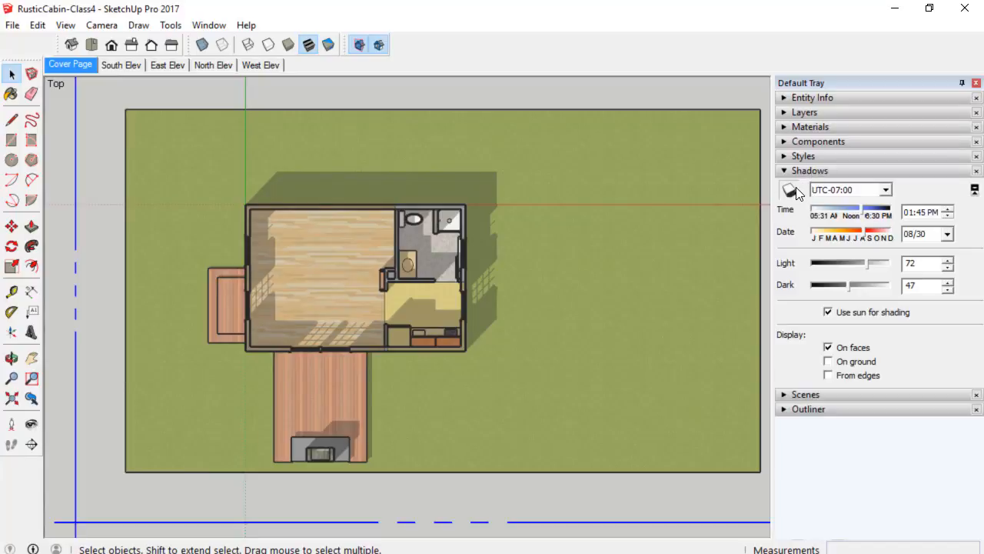
click(794, 190)
scroll(275, 326, up, 2)
scroll(308, 320, down, 3)
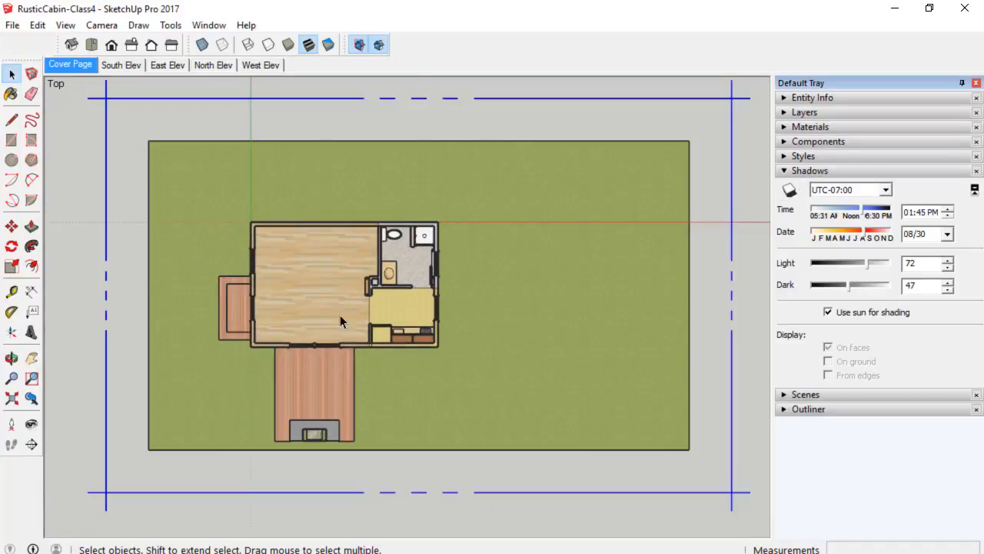
mouse_move(414, 313)
shift+middle_down()
mouse_move(443, 298)
mouse_move(386, 294)
mouse_move(406, 315)
shift+middle_up()
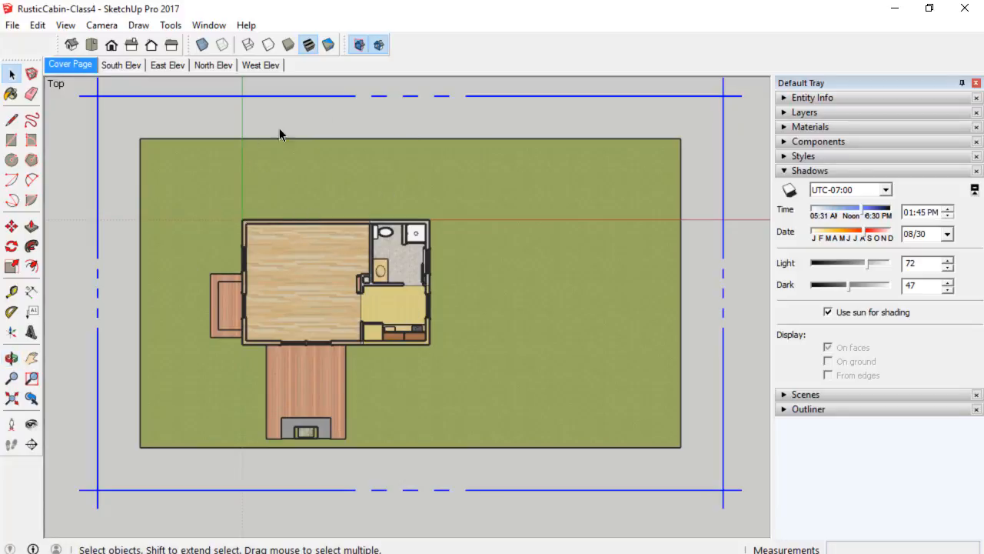
click(831, 172)
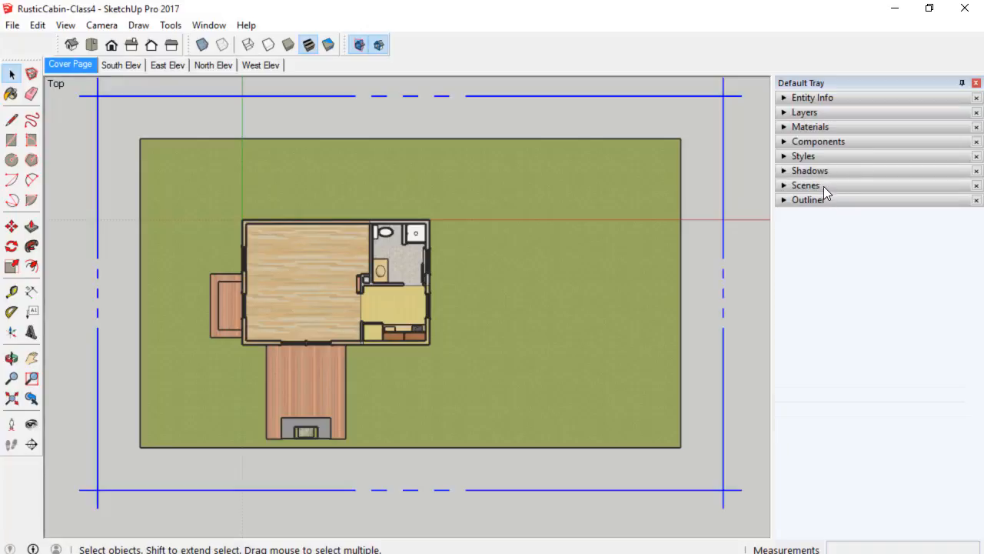
Add a new scene and name it "L1 Floorplan".
click(824, 186)
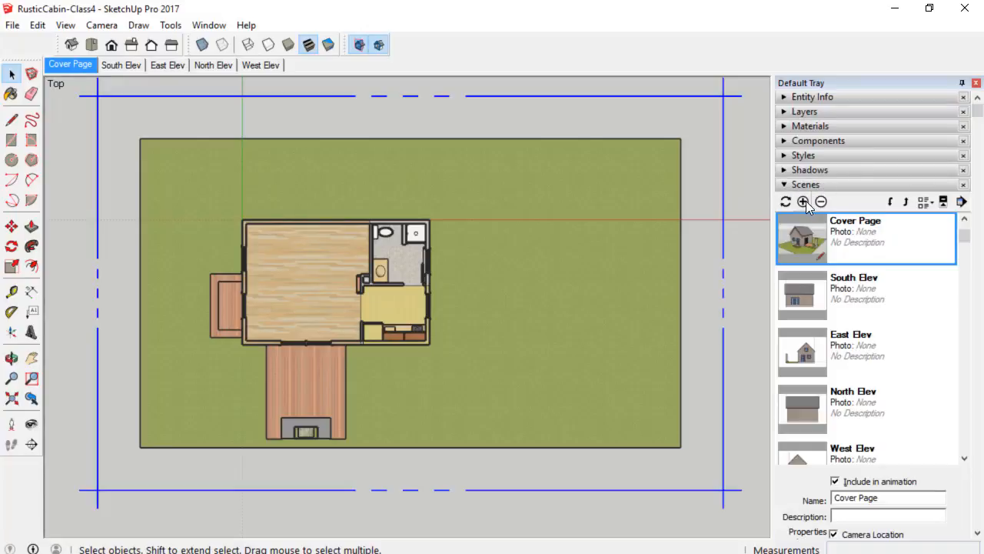
click(804, 201)
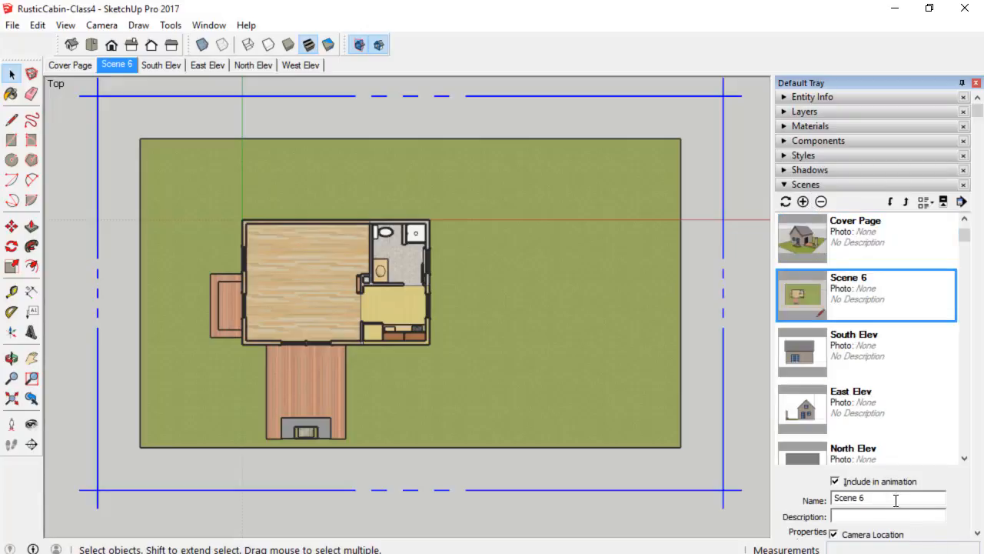
drag(883, 500, 769, 489)
text(L1 Floorplan)
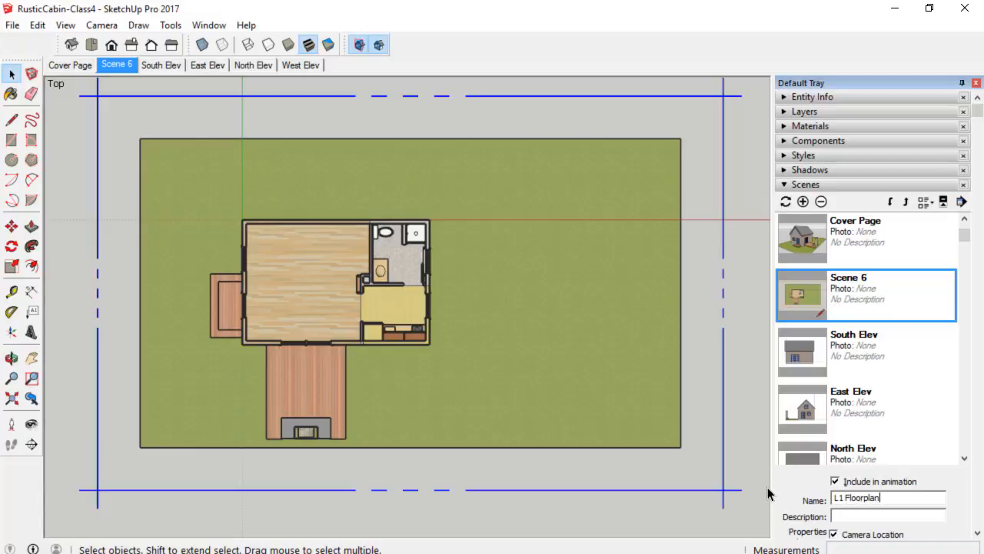
key(Return)
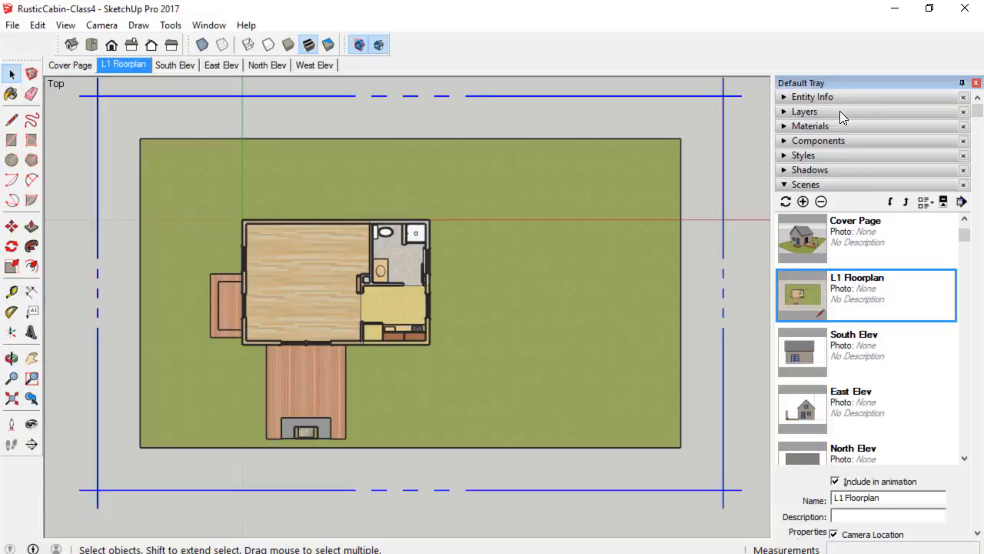
Hide the SITE: Ground layer and update the L1 Floorplan scene.
click(805, 111)
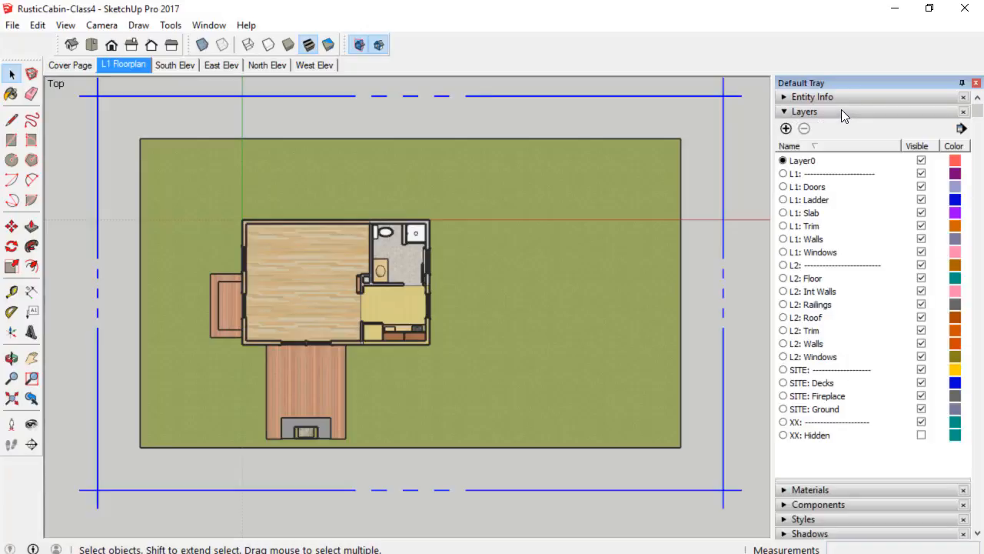
click(921, 408)
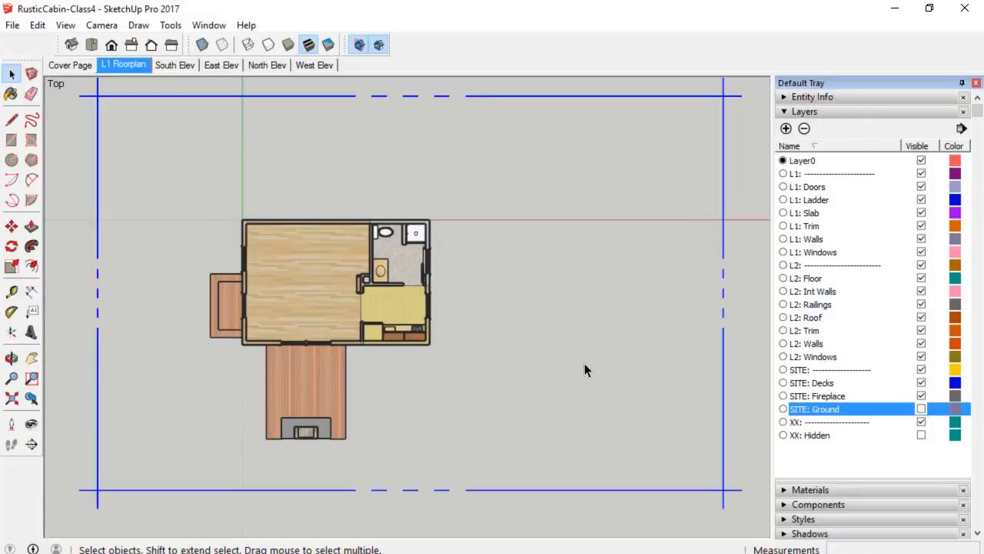
scroll(387, 350, down, 1)
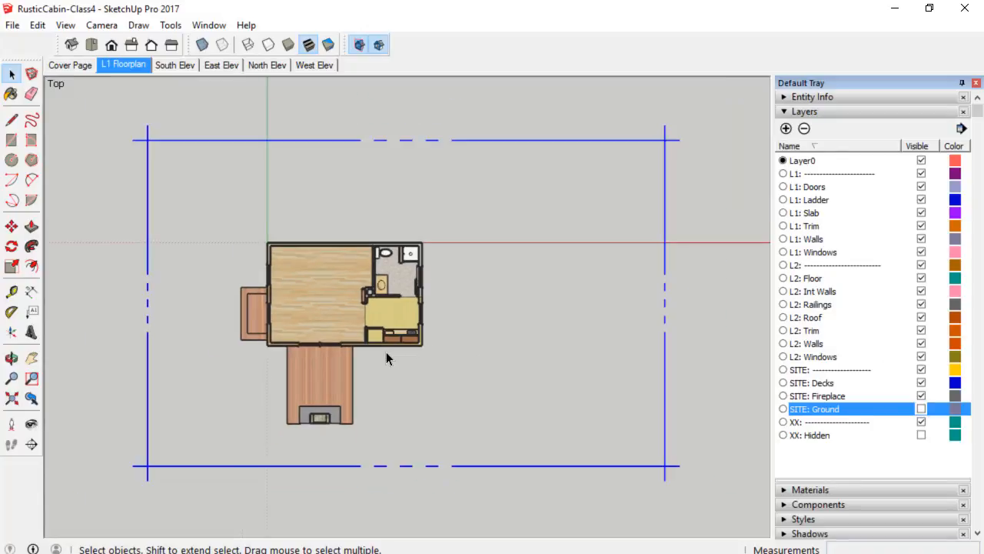
scroll(386, 351, up, 2)
scroll(389, 349, up, 1)
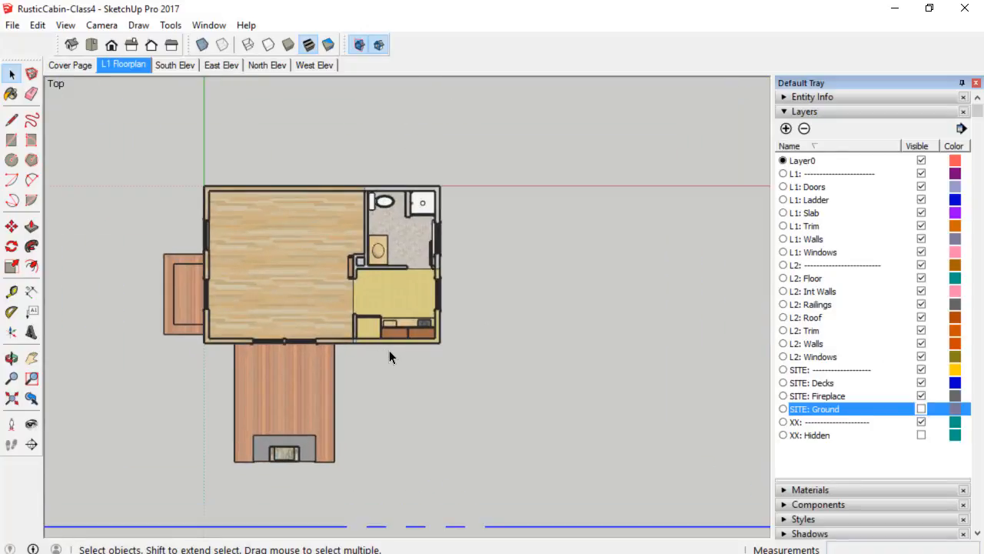
scroll(389, 350, down, 4)
shift+middle_drag(390, 350, 477, 365)
scroll(447, 347, up, 5)
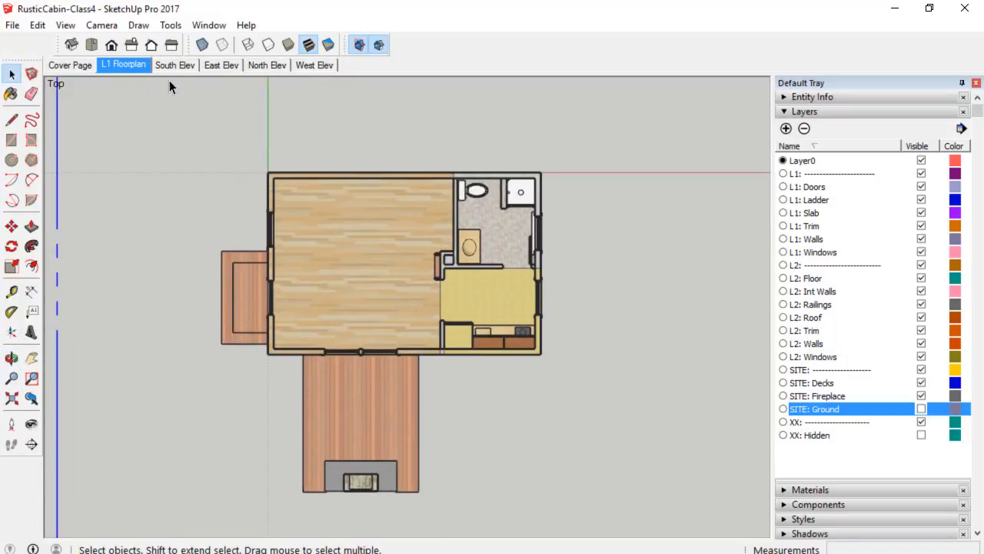
right_click(125, 64)
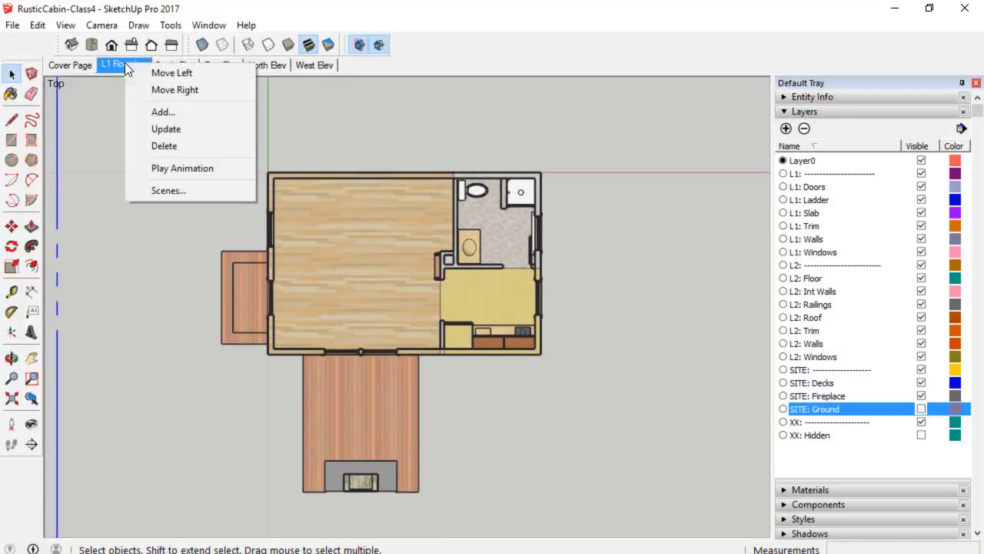
click(166, 129)
Inspect the first-floor plan's section cut up close from several angles.
scroll(431, 331, up, 2)
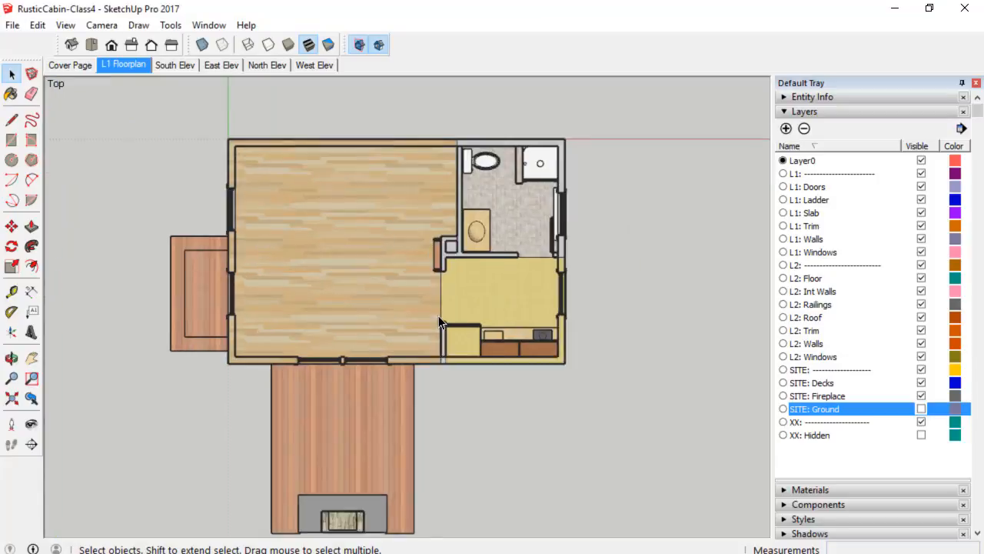
scroll(405, 361, up, 4)
scroll(406, 364, down, 3)
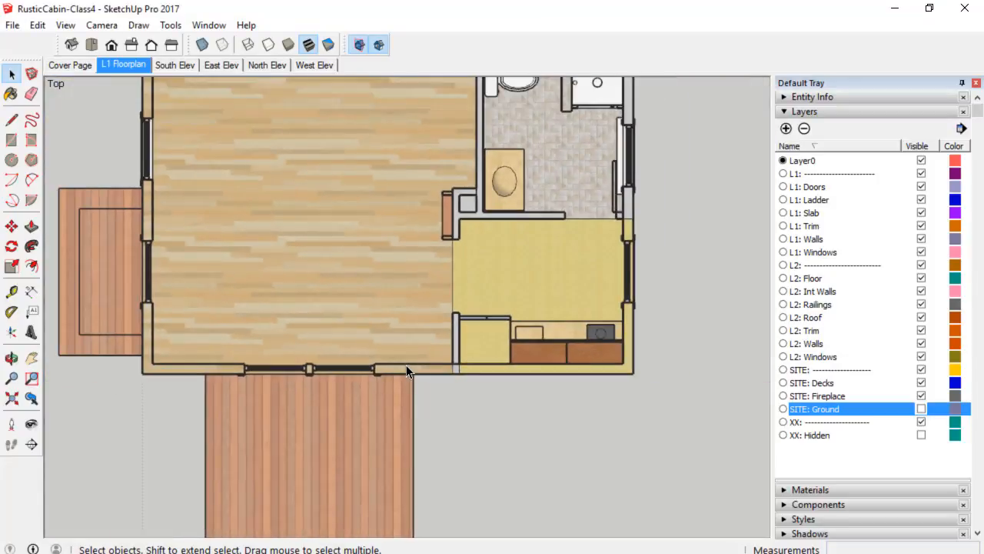
scroll(213, 302, down, 2)
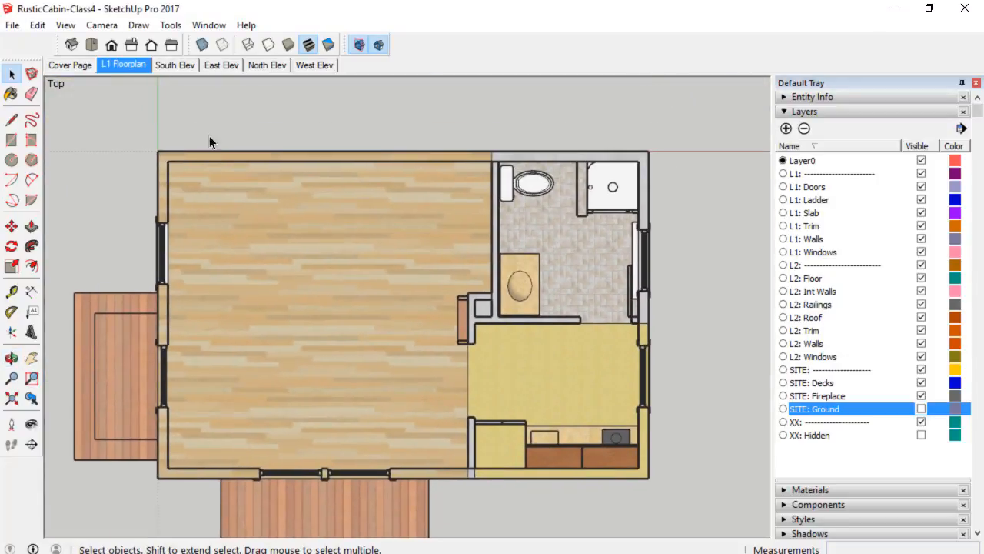
scroll(203, 158, up, 4)
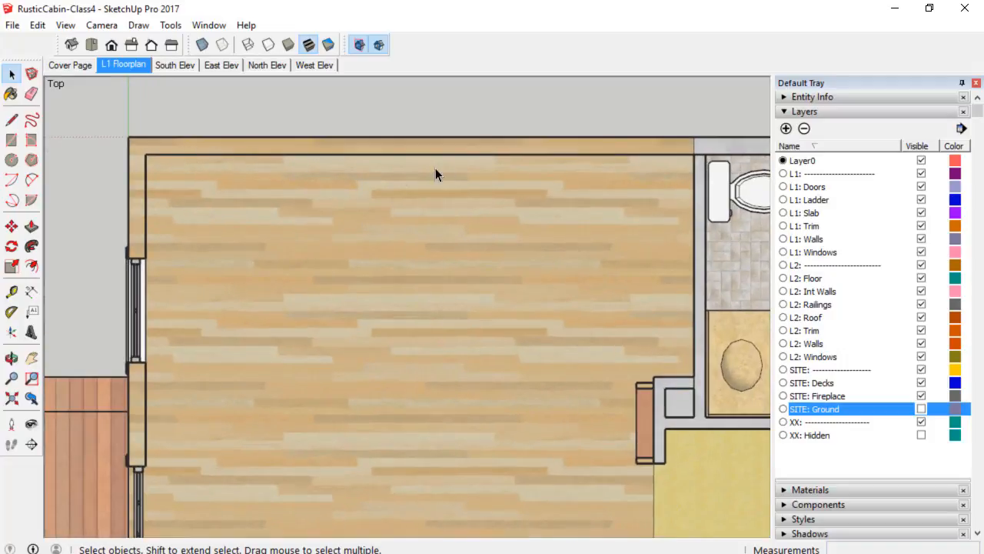
scroll(182, 382, down, 4)
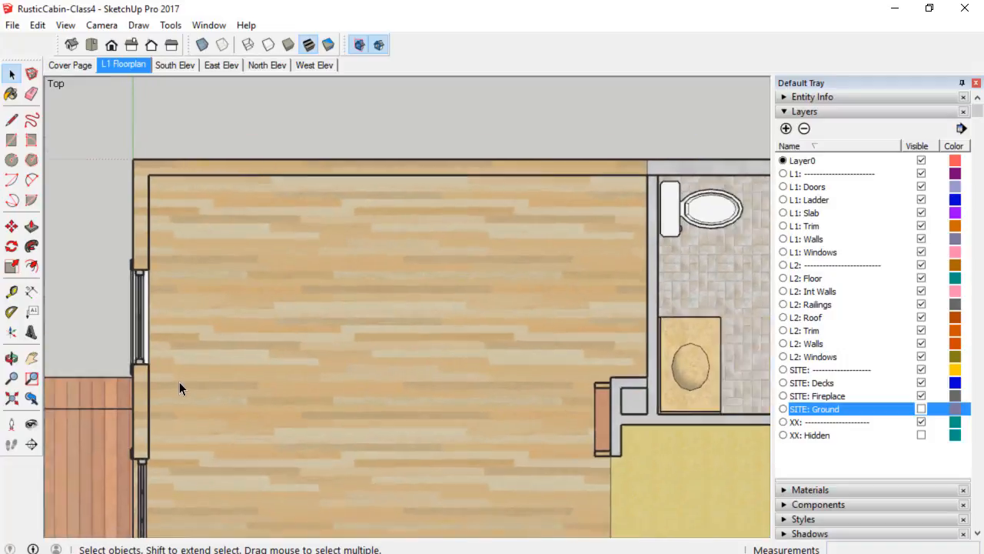
shift+middle_drag(227, 309, 74, 309)
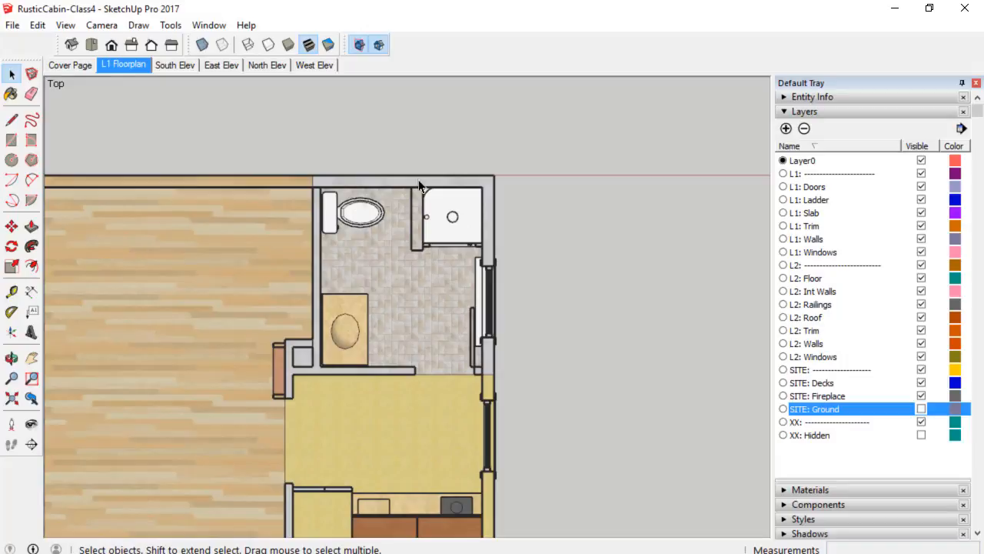
scroll(483, 197, up, 2)
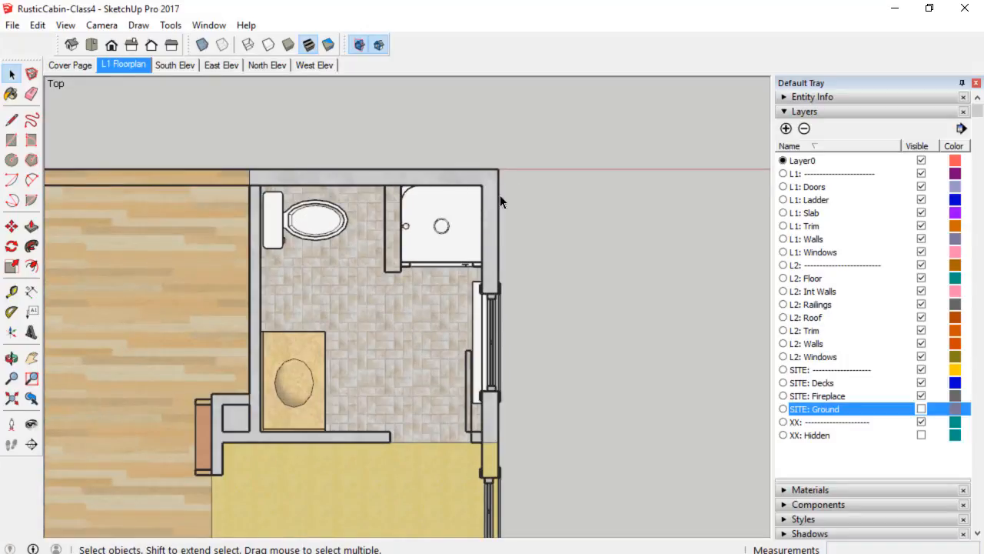
shift+middle_drag(461, 428, 471, 186)
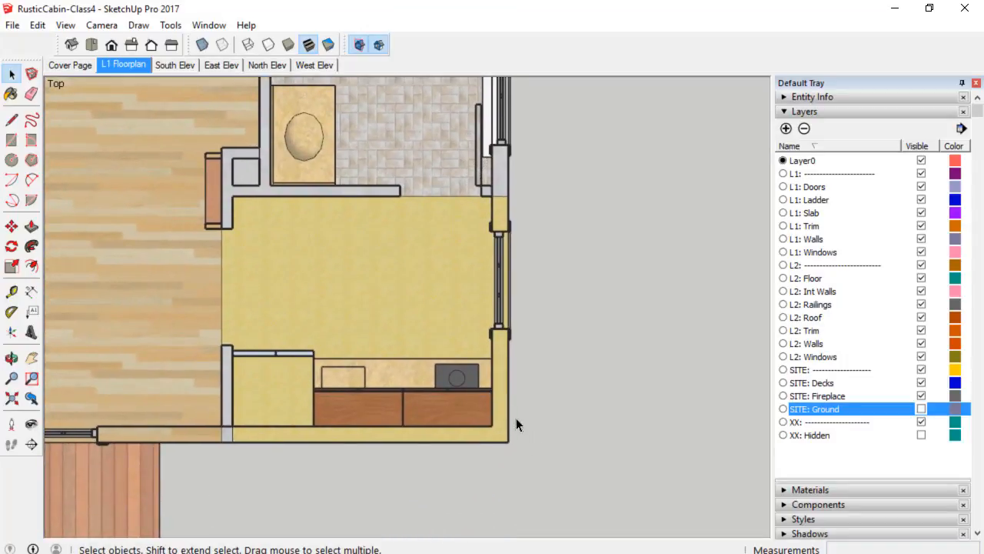
scroll(490, 400, up, 4)
scroll(499, 433, down, 2)
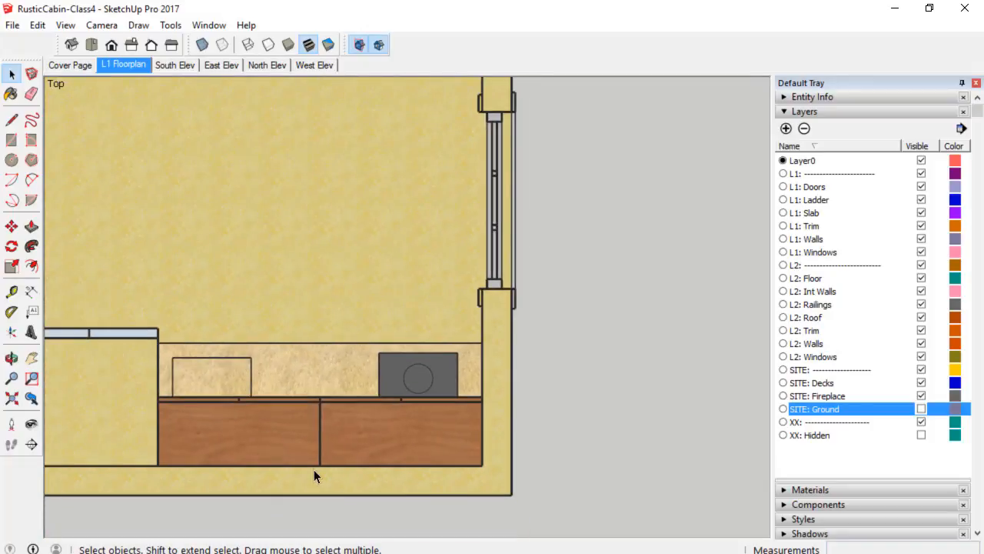
scroll(313, 470, down, 2)
shift+middle_drag(295, 419, 602, 417)
scroll(514, 418, down, 2)
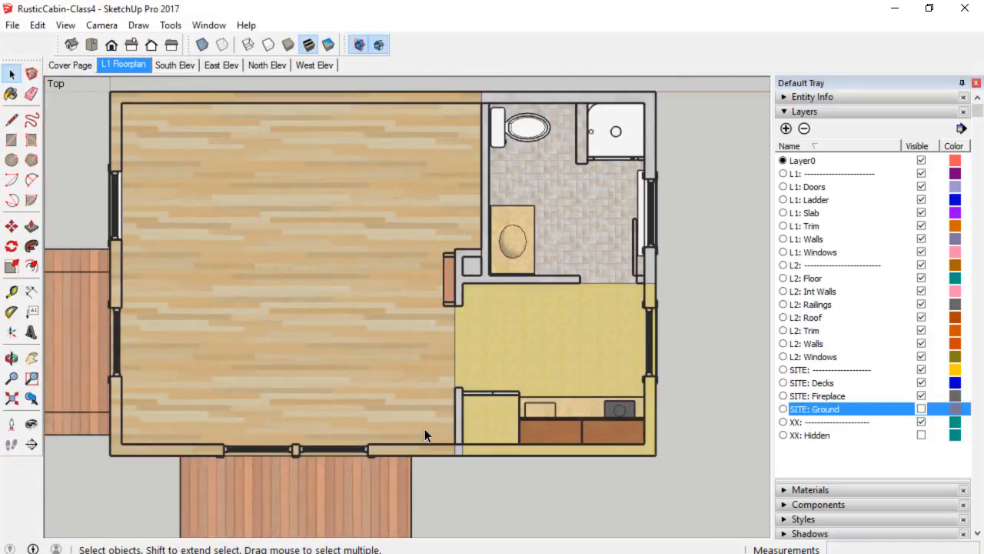
middle_drag(382, 436, 622, 206)
scroll(578, 332, up, 3)
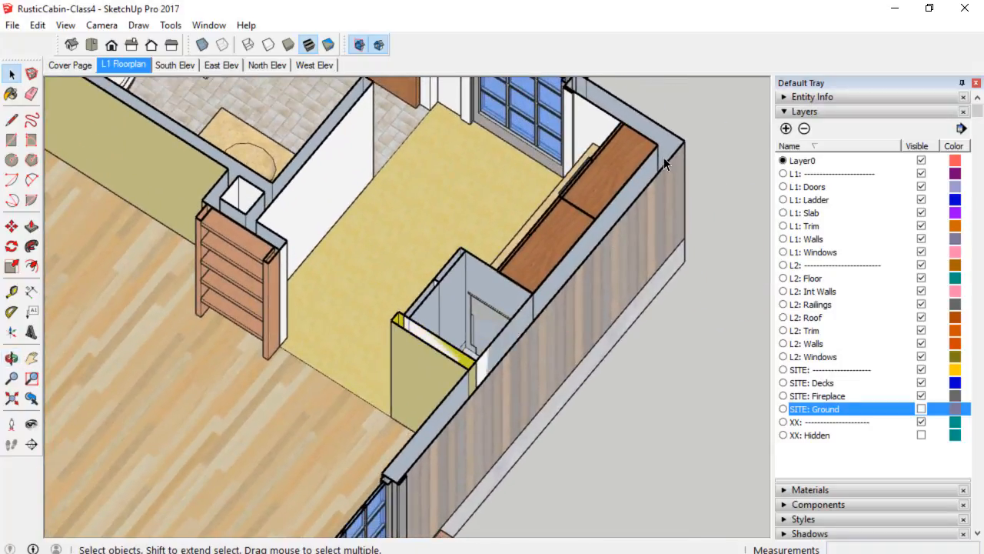
middle_drag(665, 161, 511, 213)
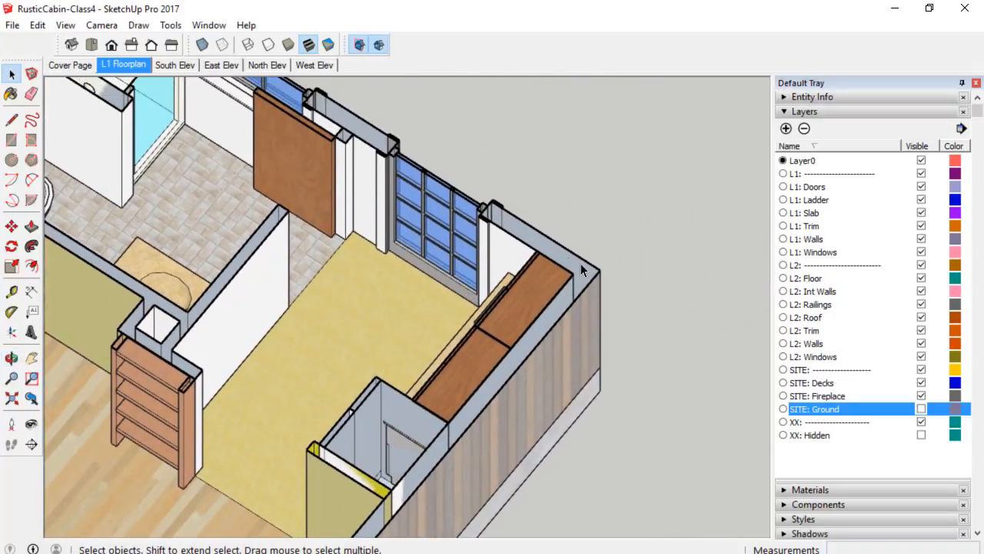
scroll(576, 264, up, 3)
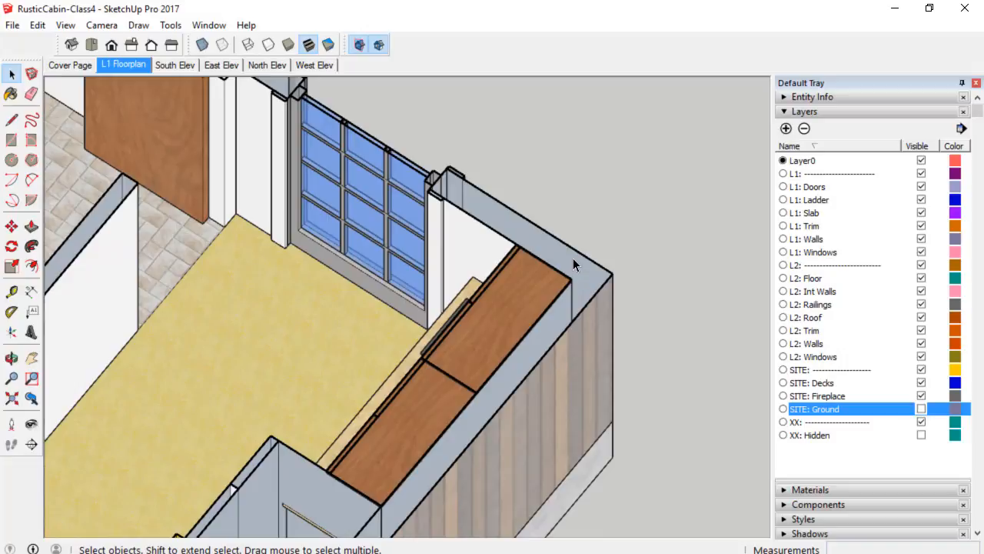
middle_drag(574, 265, 367, 410)
scroll(367, 410, down, 3)
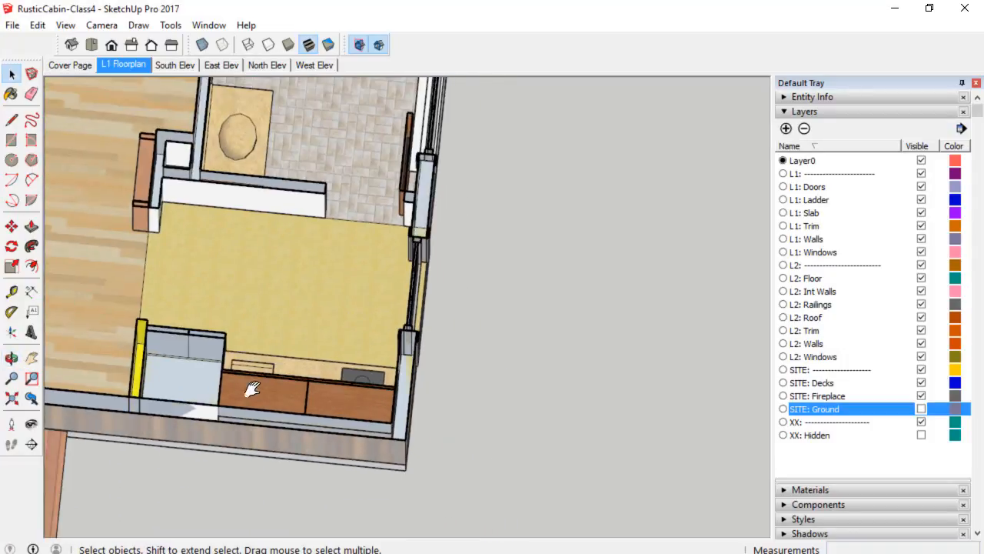
shift+middle_drag(252, 389, 497, 384)
scroll(493, 386, down, 3)
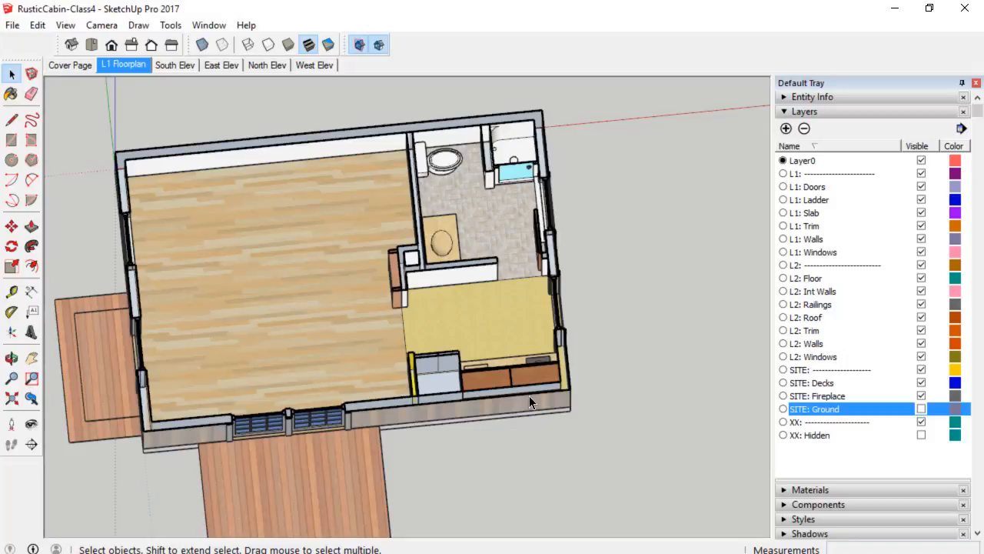
Return to the L1 Floorplan scene in top view and save the model.
scroll(598, 369, down, 3)
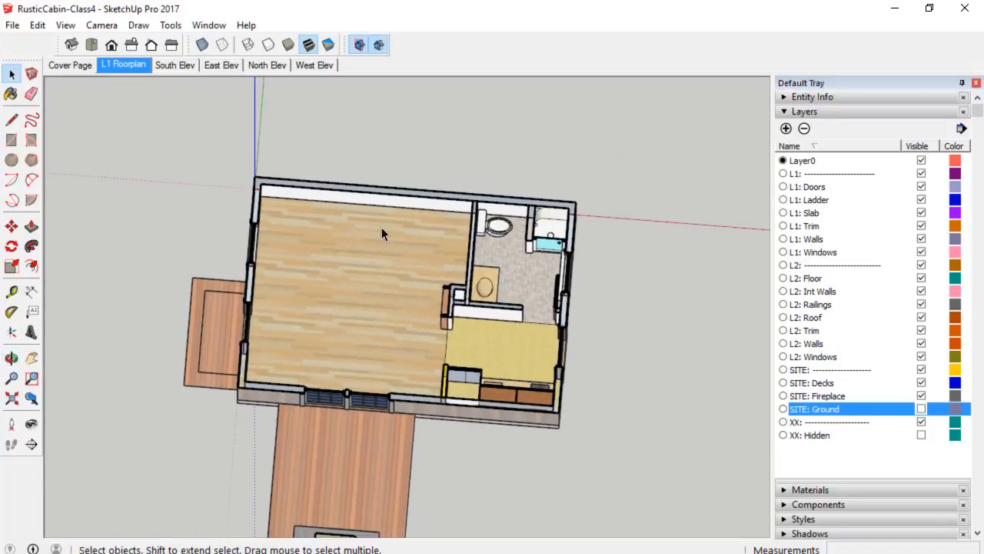
click(128, 64)
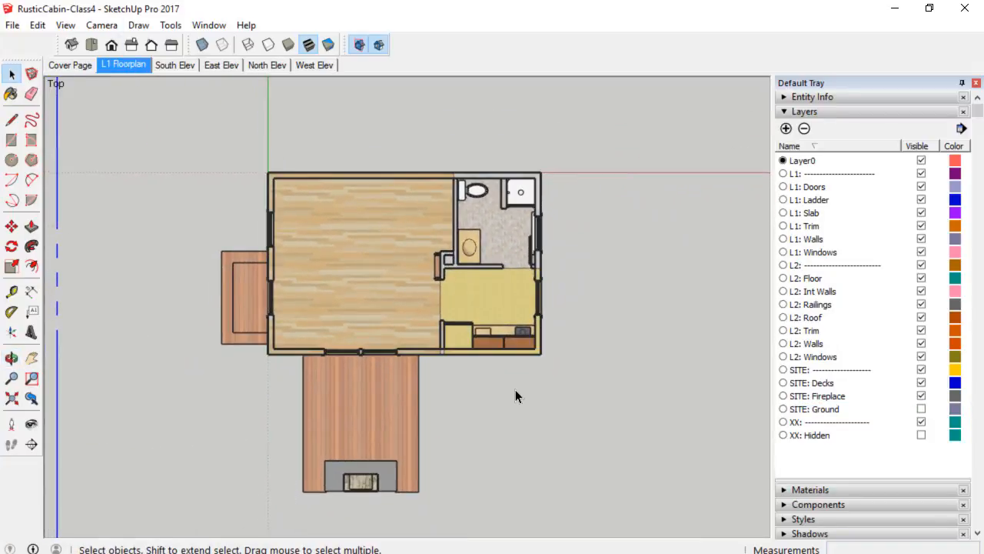
scroll(527, 370, down, 5)
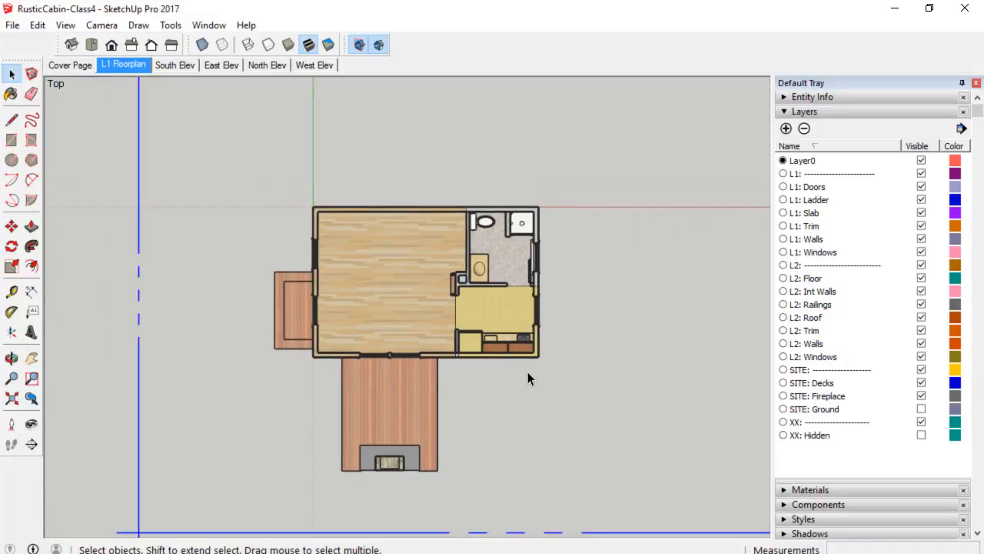
shift+middle_drag(516, 389, 488, 367)
click(12, 26)
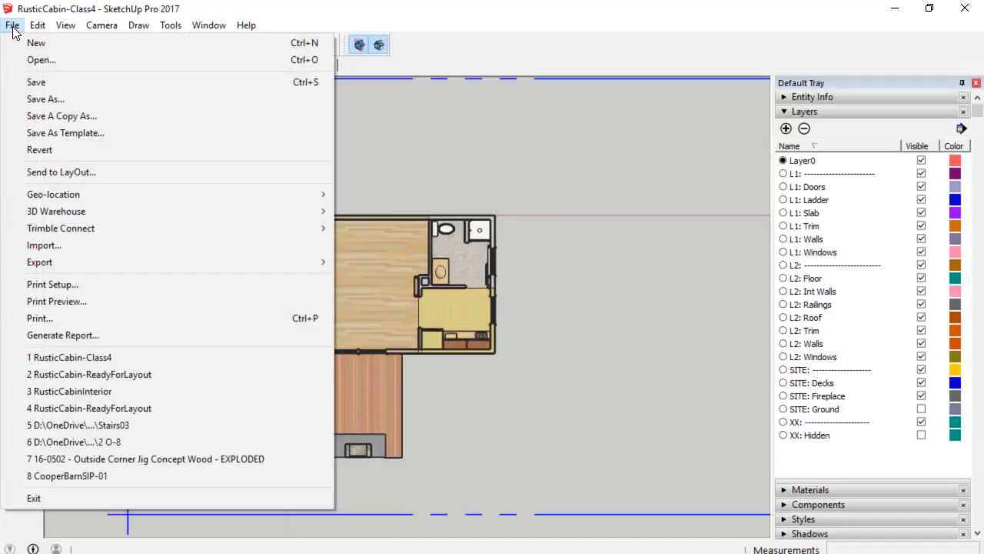
click(40, 79)
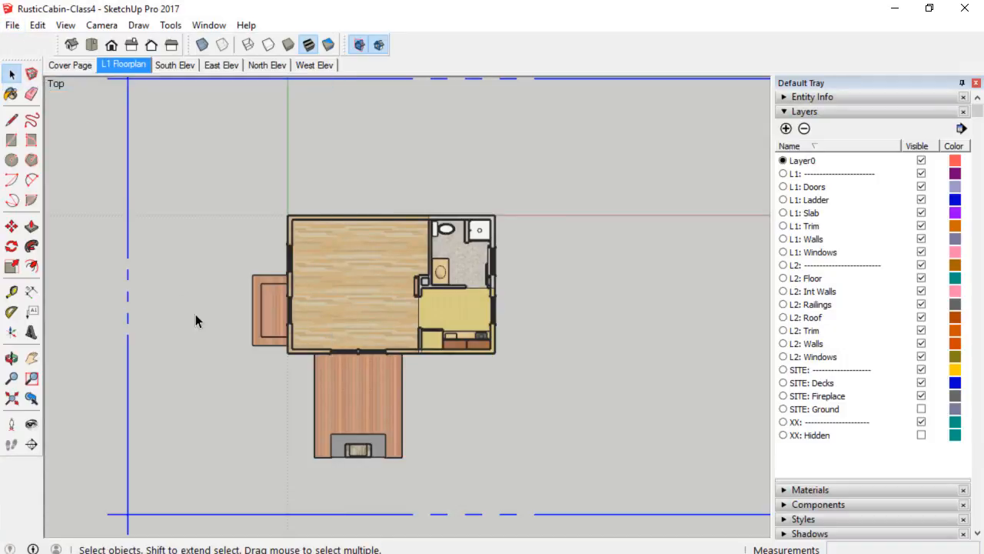
Switch to LayOut and duplicate the North Elevation page.
key(alt+Tab)
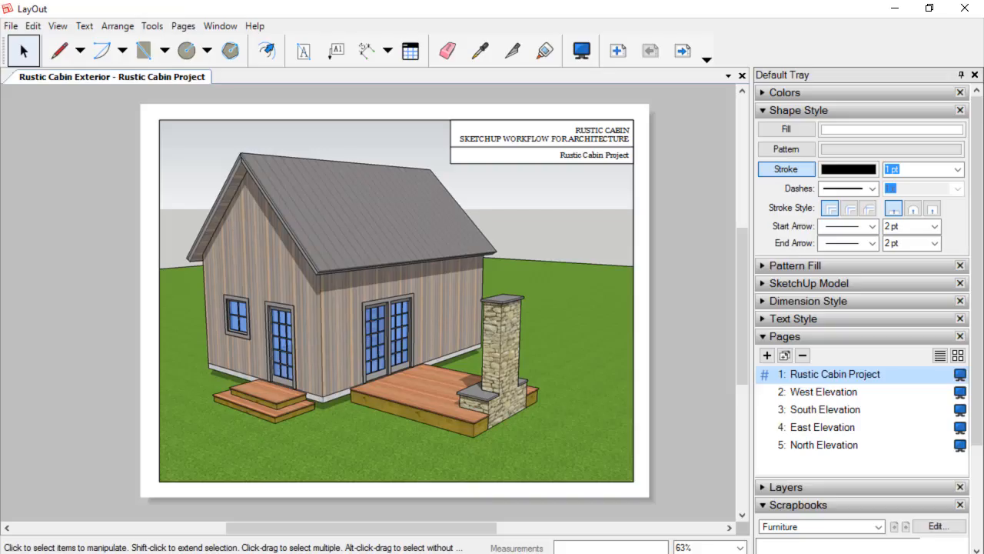
click(821, 446)
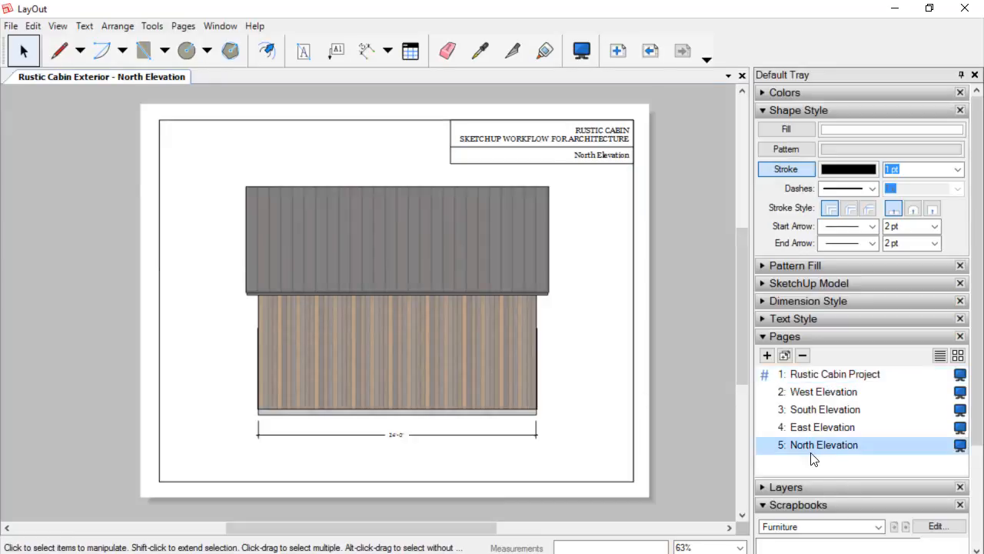
click(785, 355)
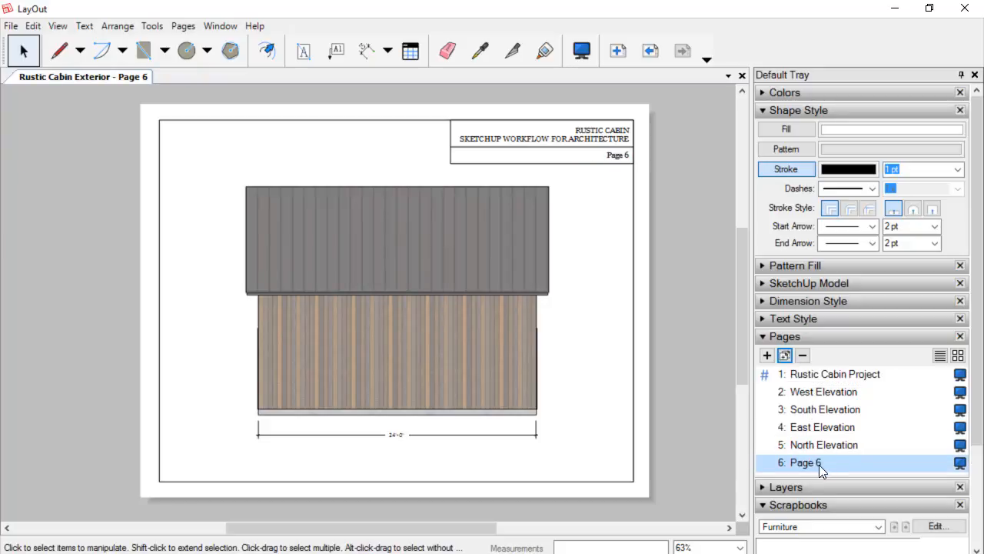
Rename the duplicated page to "L1 Floorplan".
double_click(813, 462)
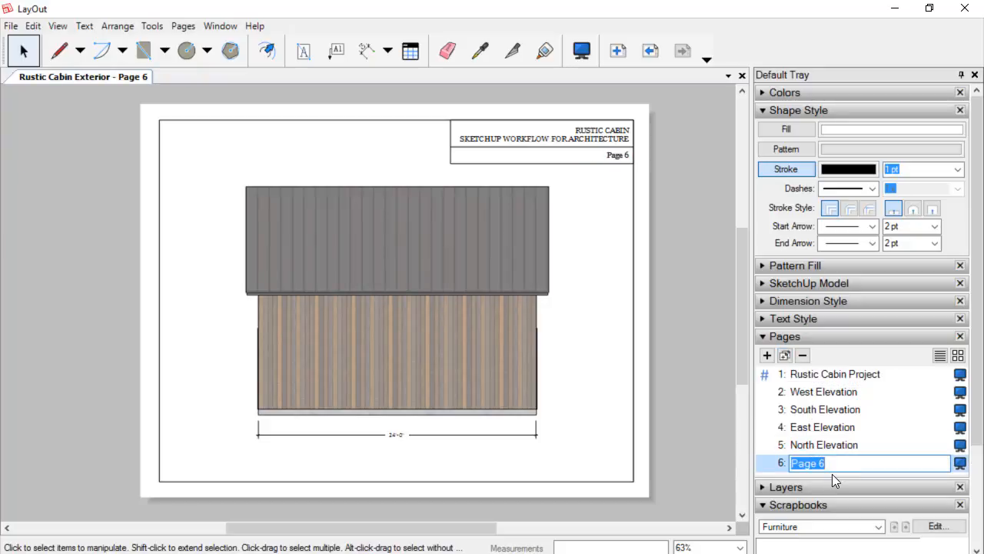
text(L1 Floorplan)
key(Return)
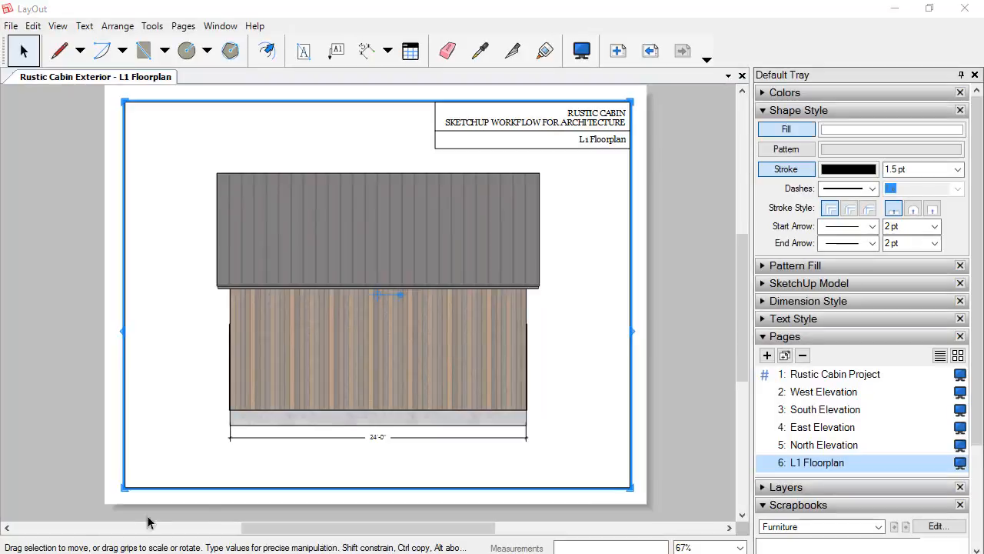
Change the page's model viewport to show the L1 Floorplan scene.
right_click(330, 342)
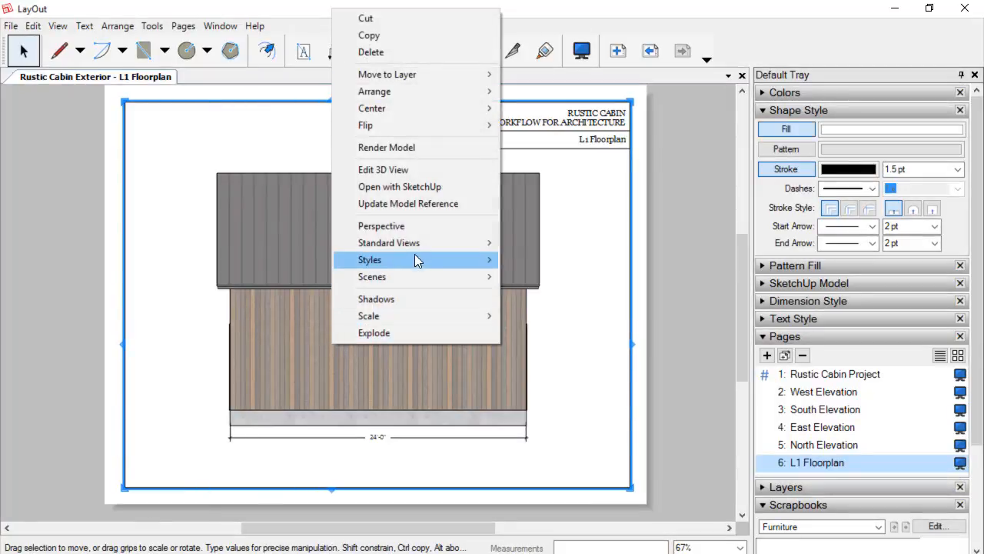
mouse_move(400, 281)
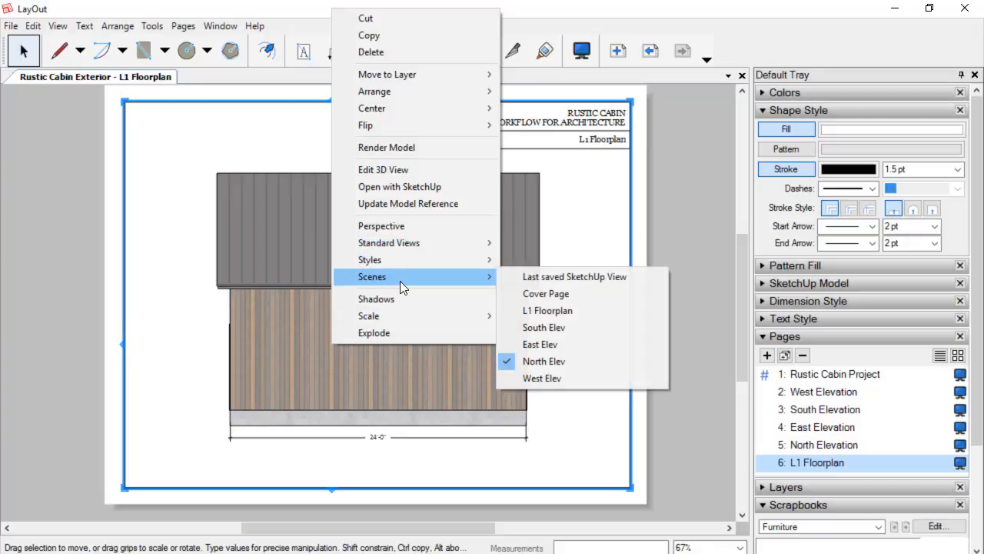
click(552, 311)
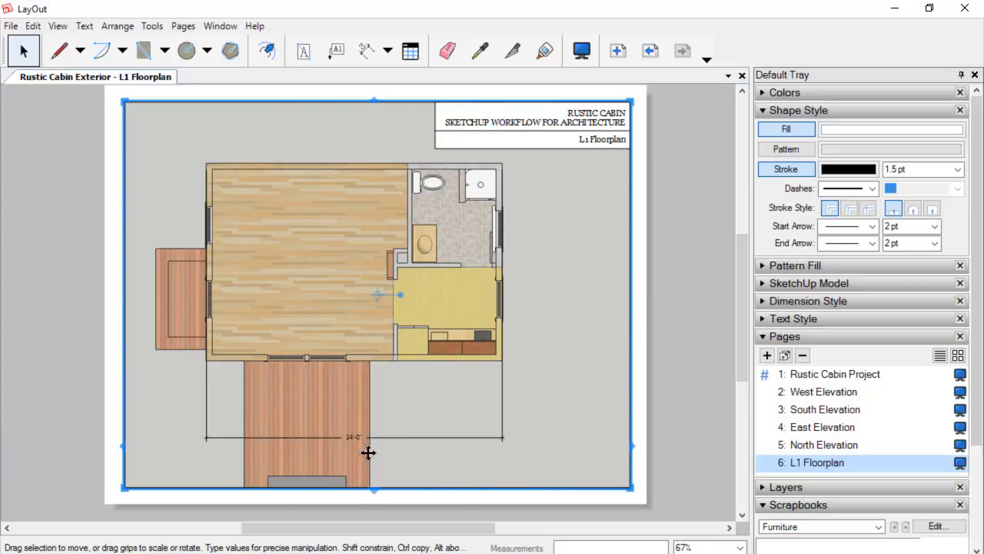
Delete the 24'-0" dimension left over from the elevation.
click(413, 438)
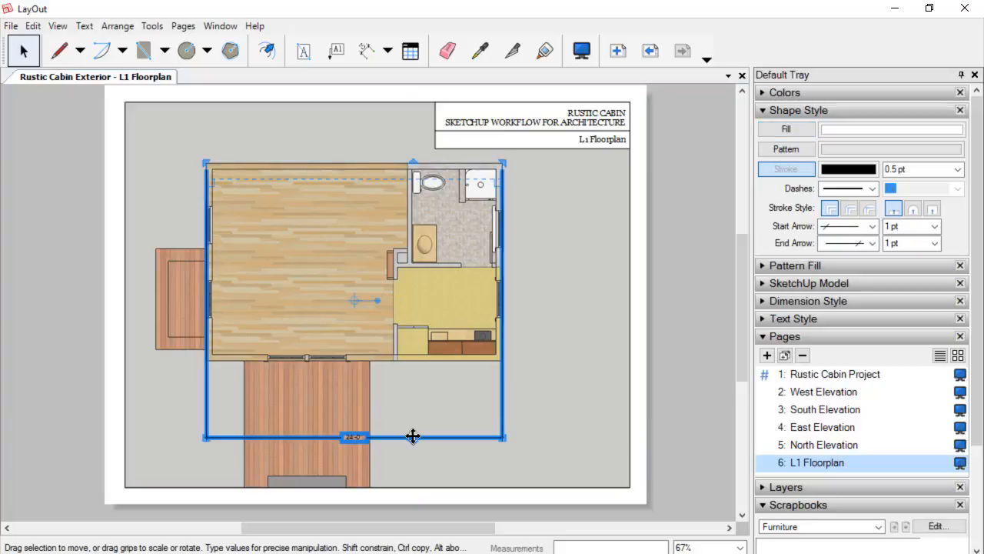
key(Delete)
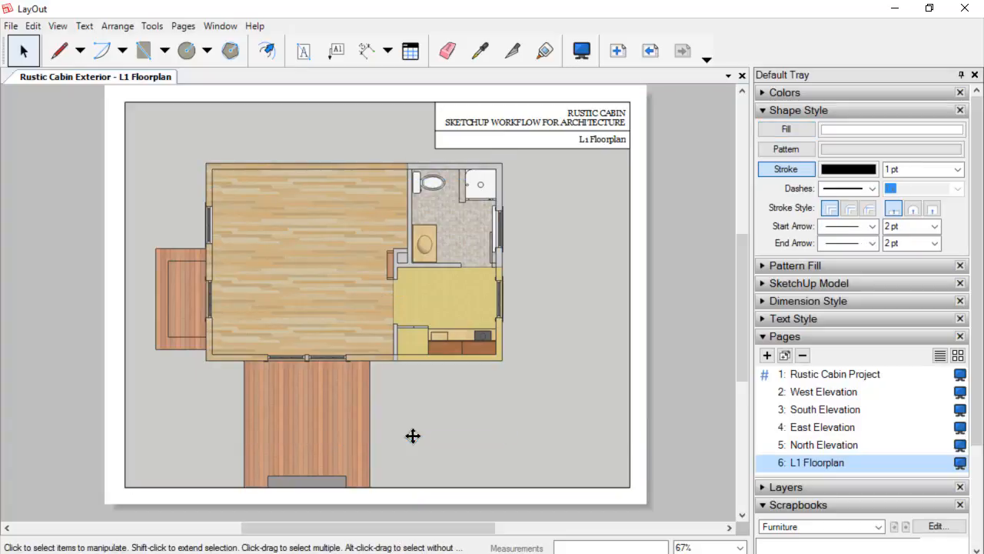
Set the viewport scale to 1/4" = 1'-0" (1:48).
right_click(315, 266)
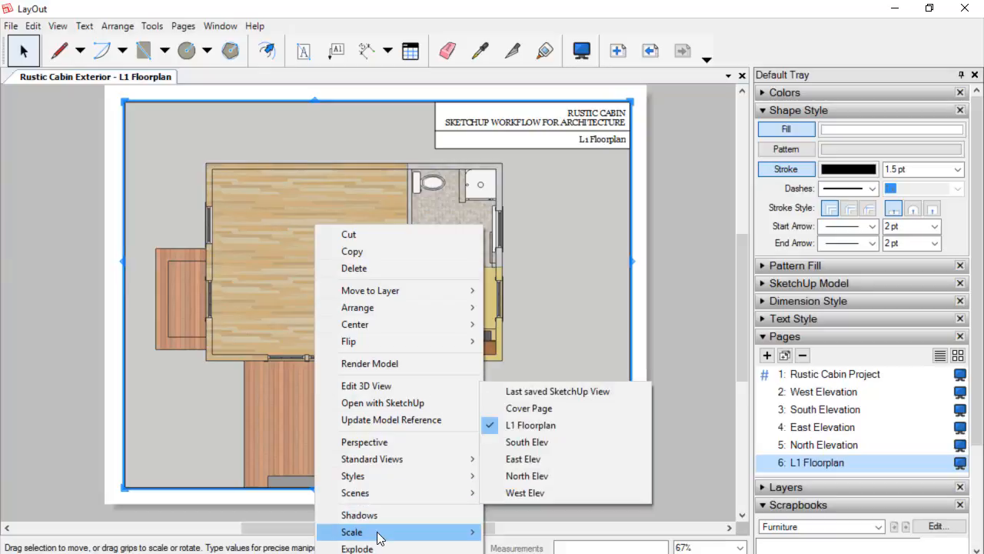
mouse_move(379, 533)
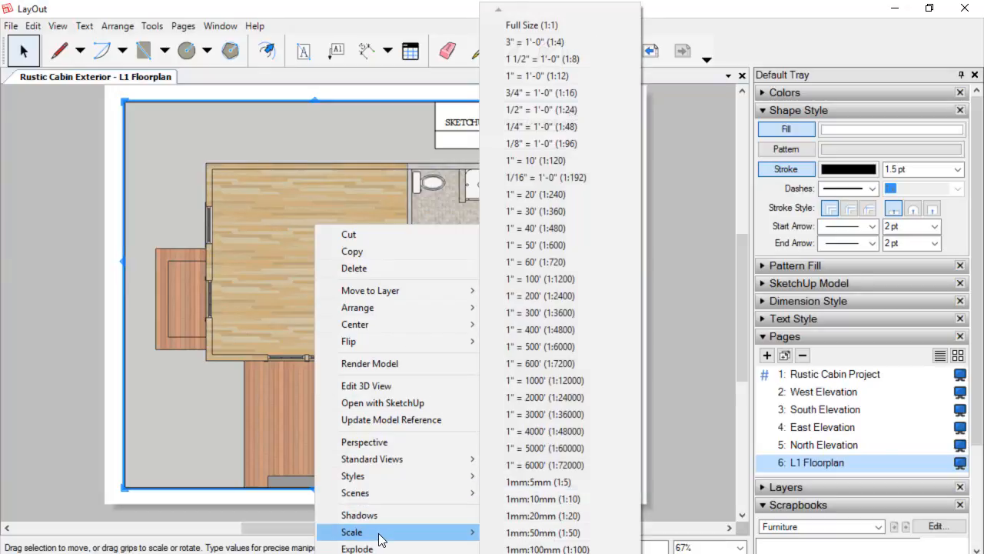
click(539, 129)
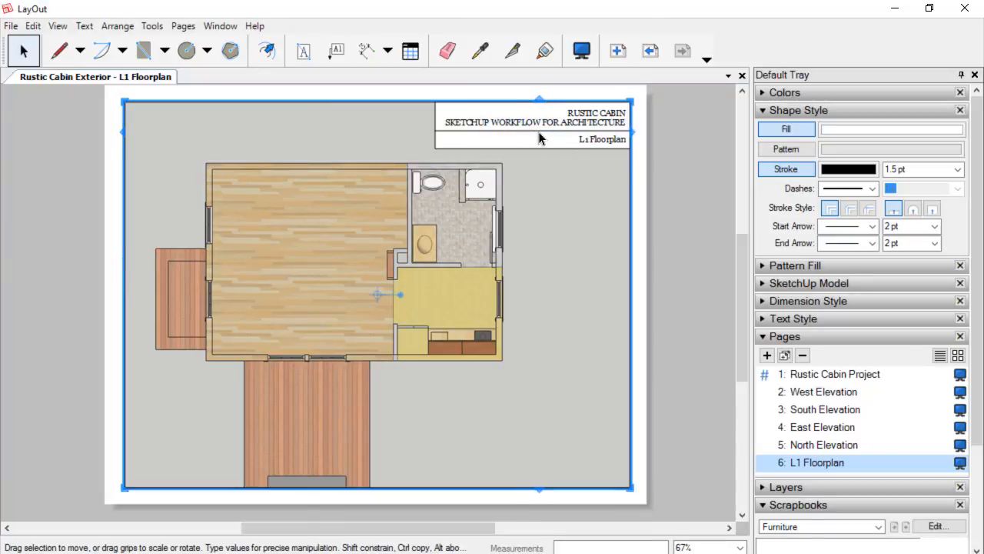
Enter the viewport's 3D view and pan the floor plan to reposition it within the frame.
double_click(328, 282)
shift+middle_drag(327, 282, 366, 321)
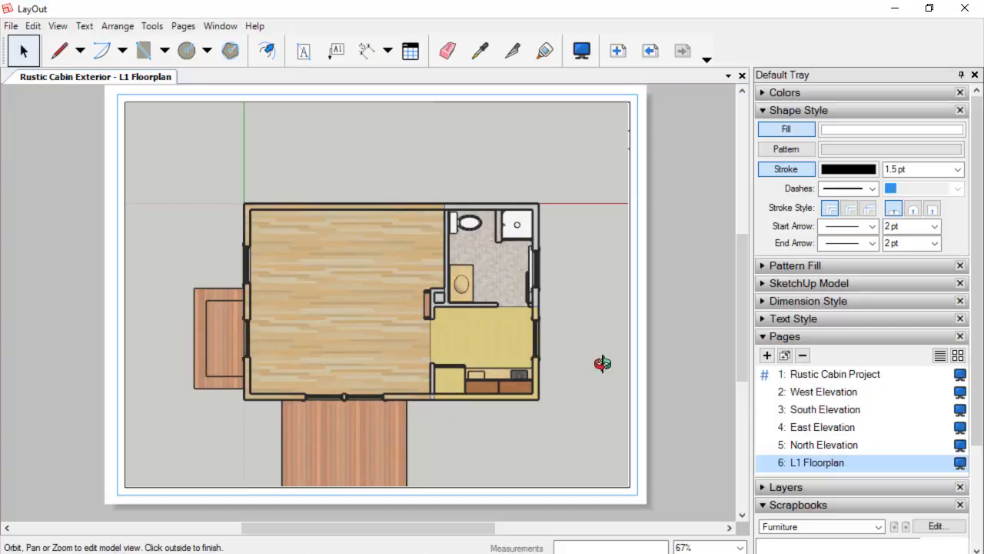
click(704, 315)
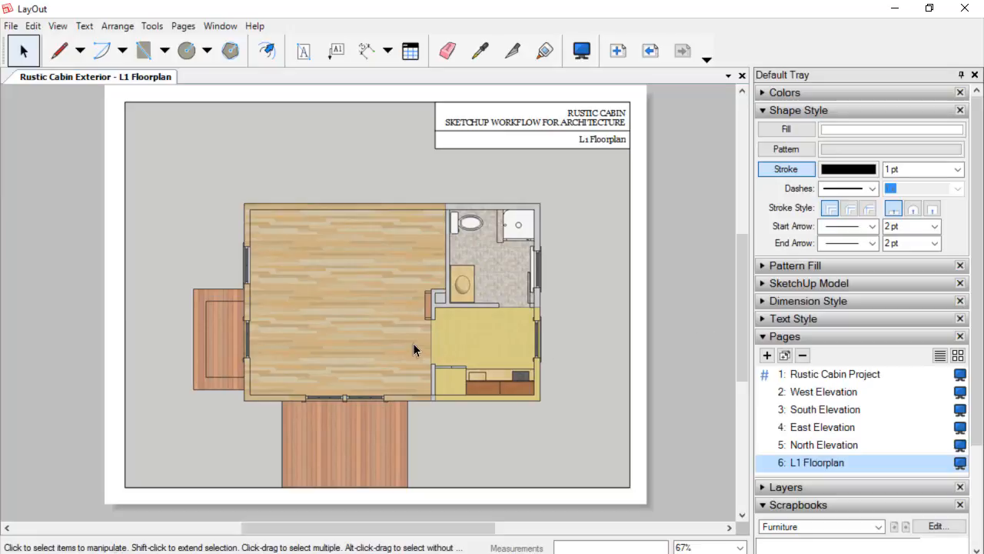
Zoom and pan around the page to review the floor plan viewport.
scroll(421, 324, up, 1)
scroll(323, 316, up, 1)
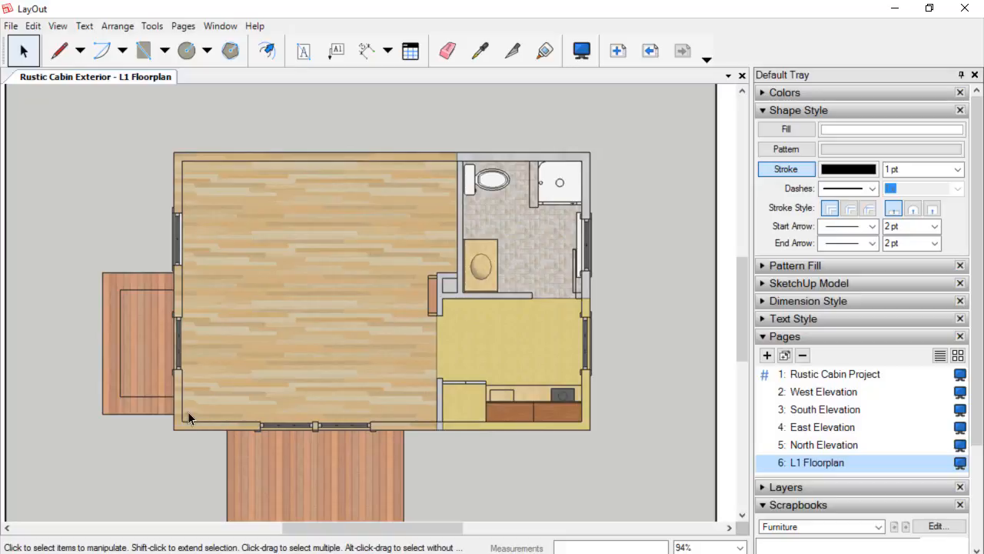
scroll(221, 390, down, 1)
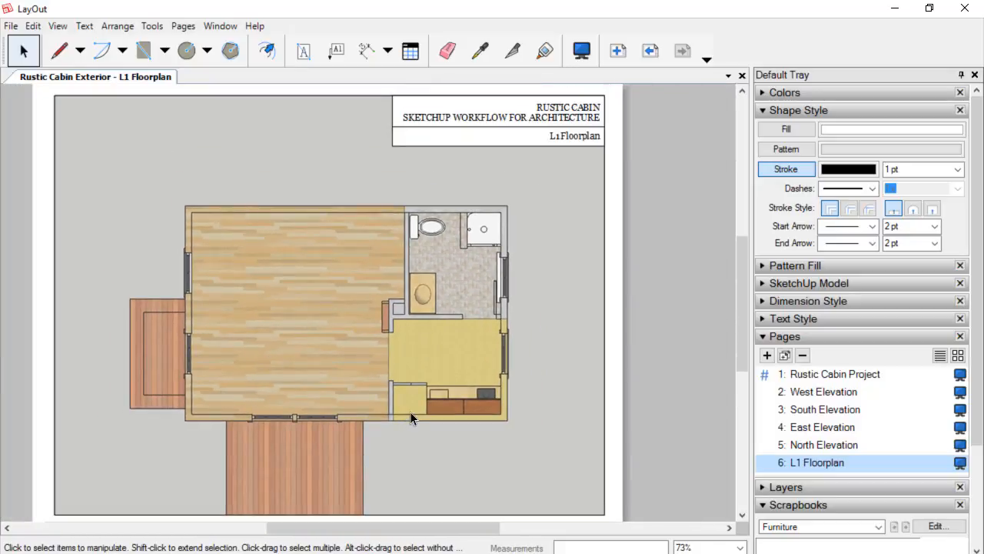
middle_drag(410, 411, 397, 336)
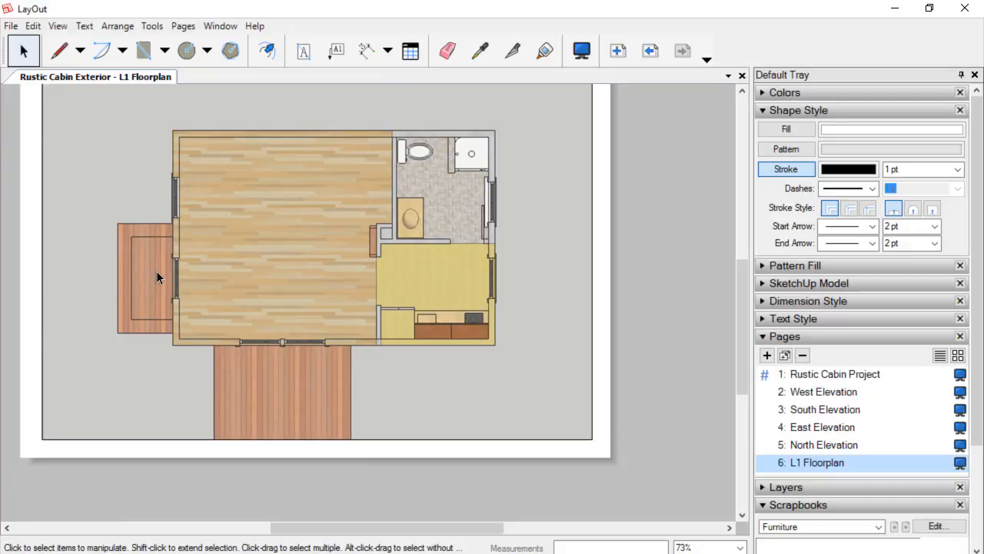
scroll(570, 243, down, 1)
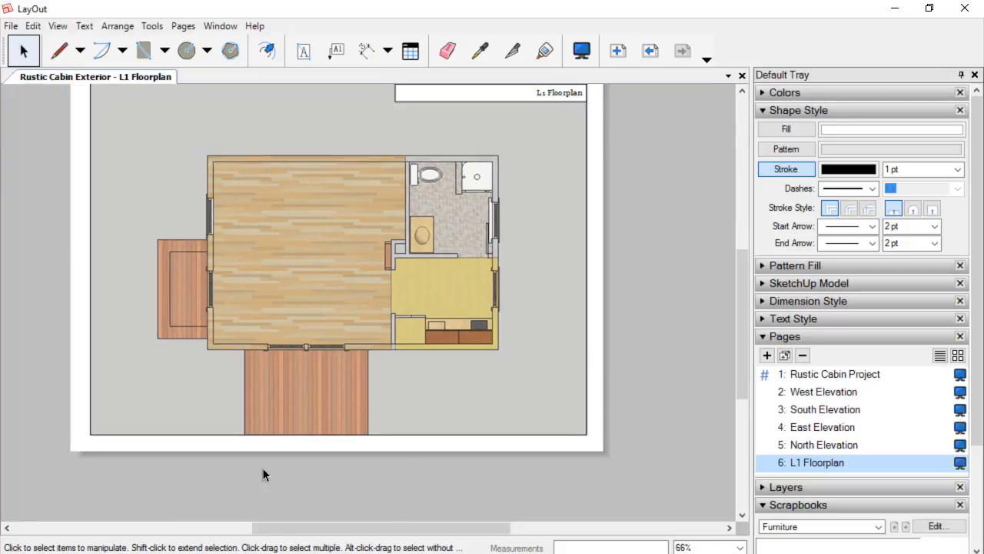
middle_drag(444, 273, 469, 321)
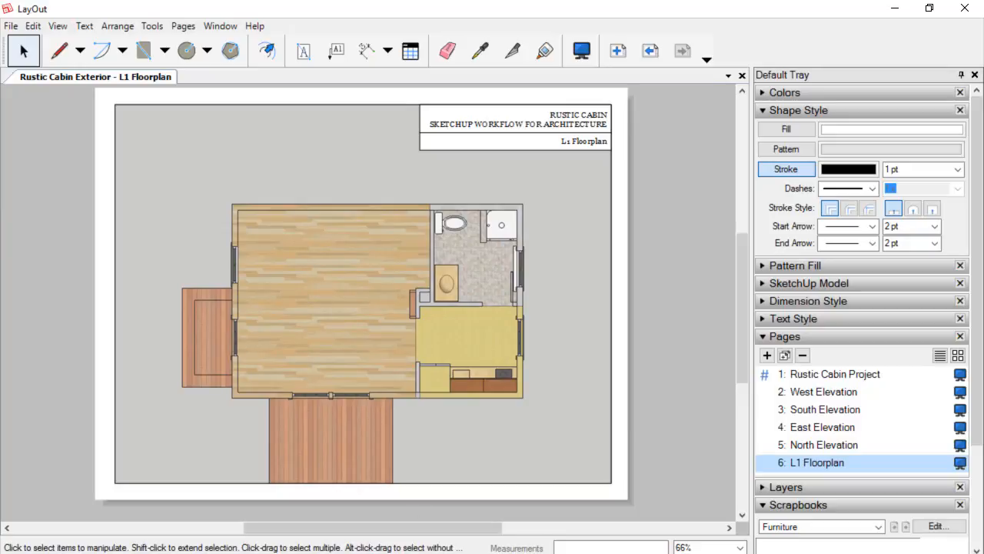
Switch back to SketchUp and hide the SITE: Decks and SITE: Fireplace layers.
click(427, 553)
scroll(269, 209, down, 1)
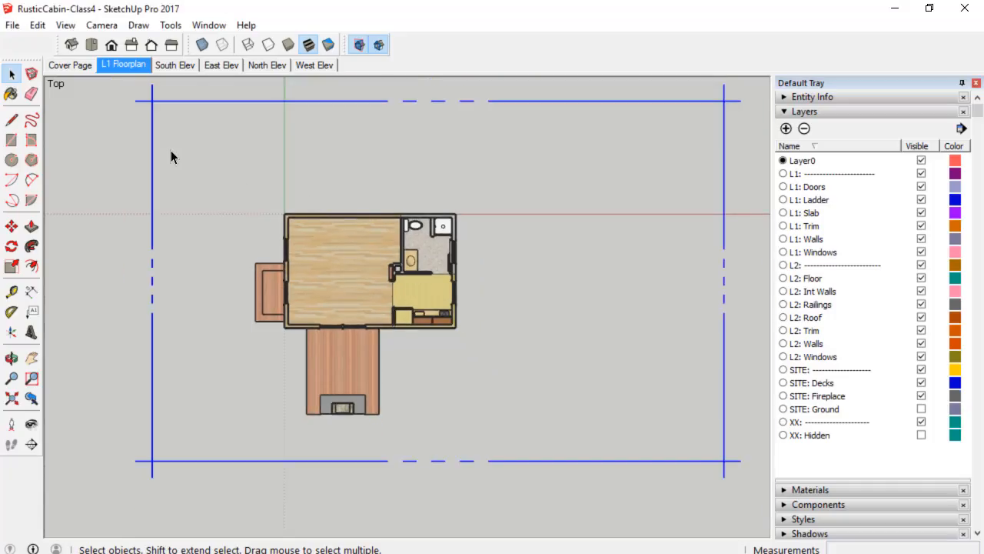
click(838, 115)
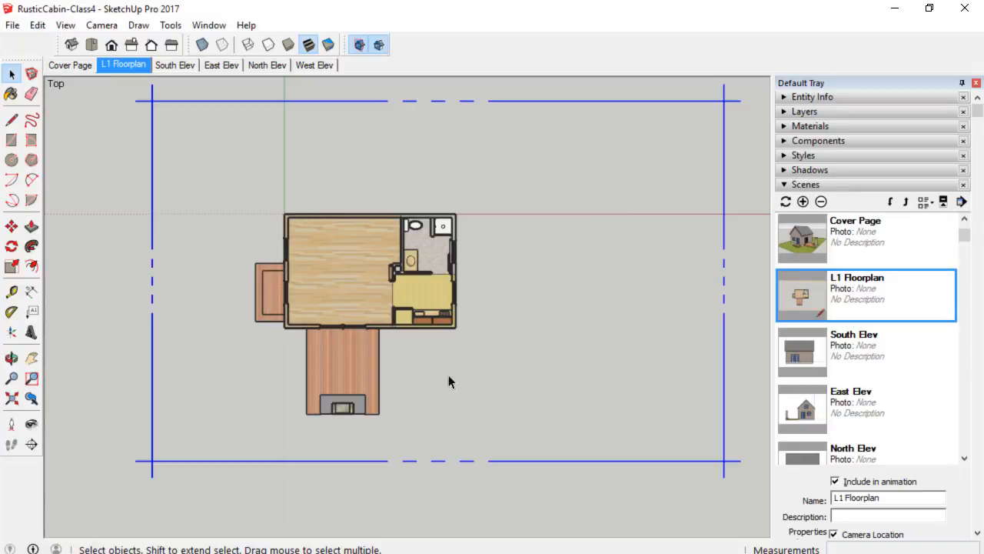
click(834, 114)
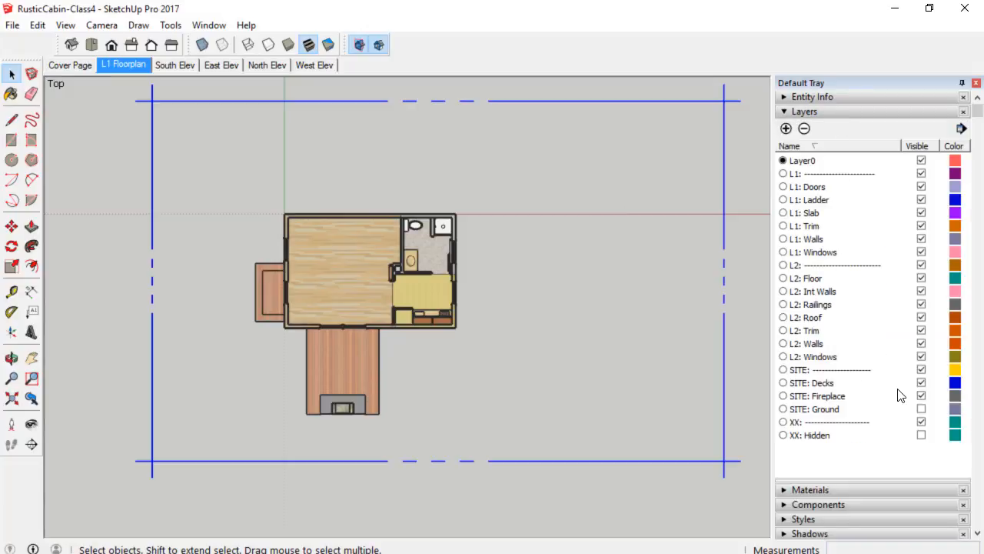
click(921, 370)
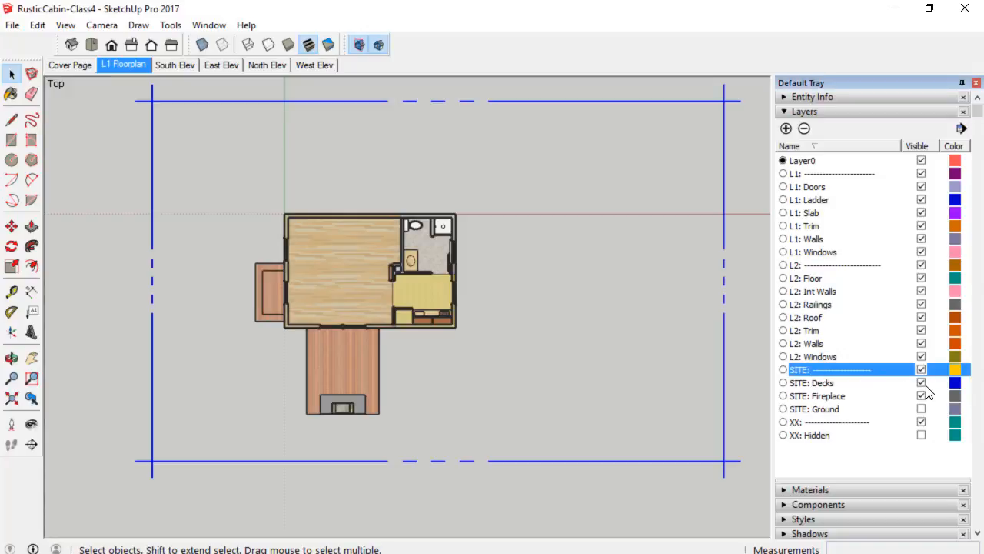
click(921, 382)
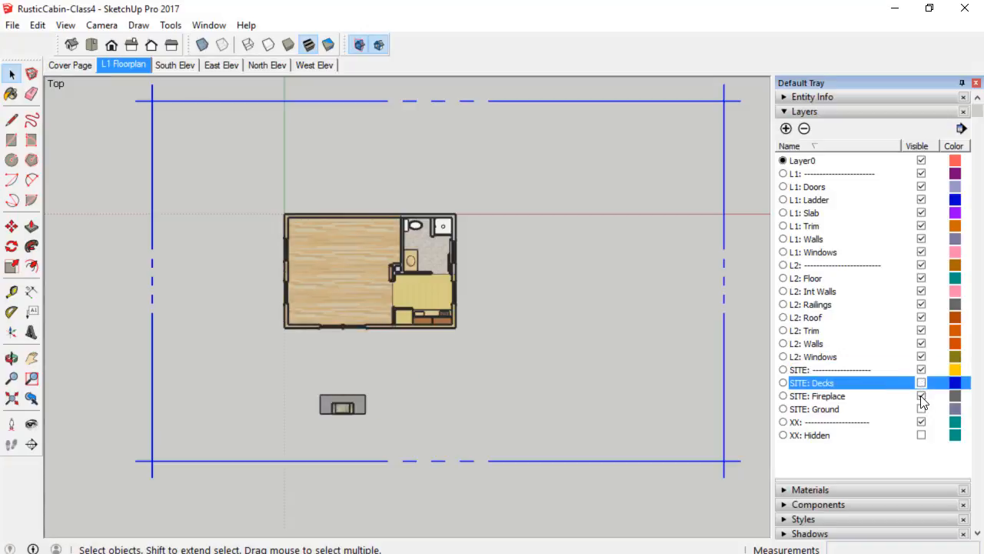
click(921, 396)
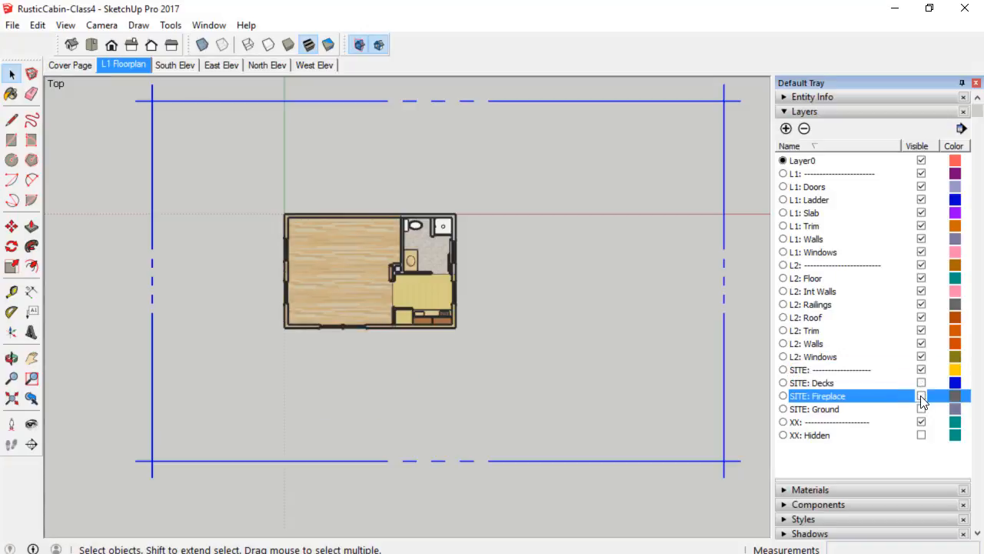
Update the L1 Floorplan scene with the new layer visibility.
right_click(121, 64)
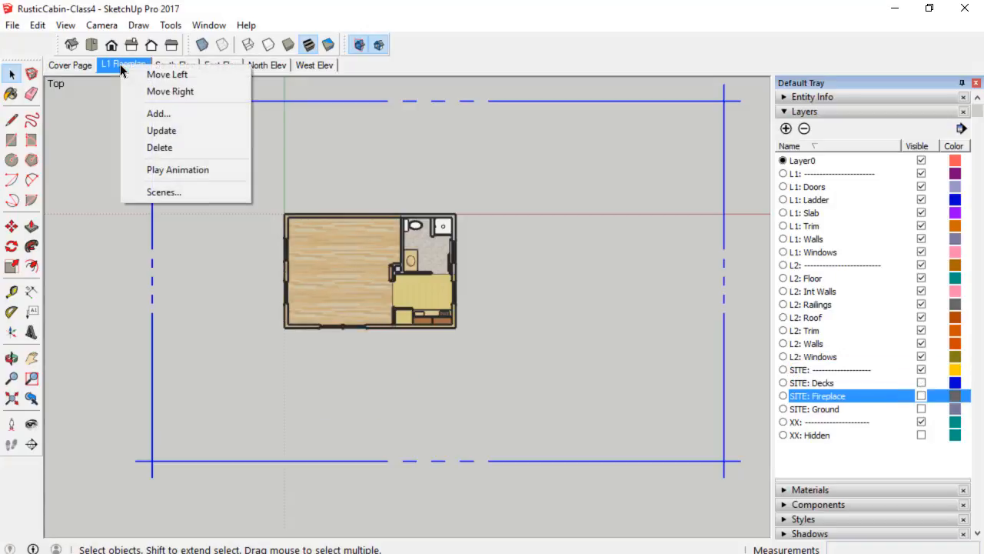
click(161, 131)
click(442, 309)
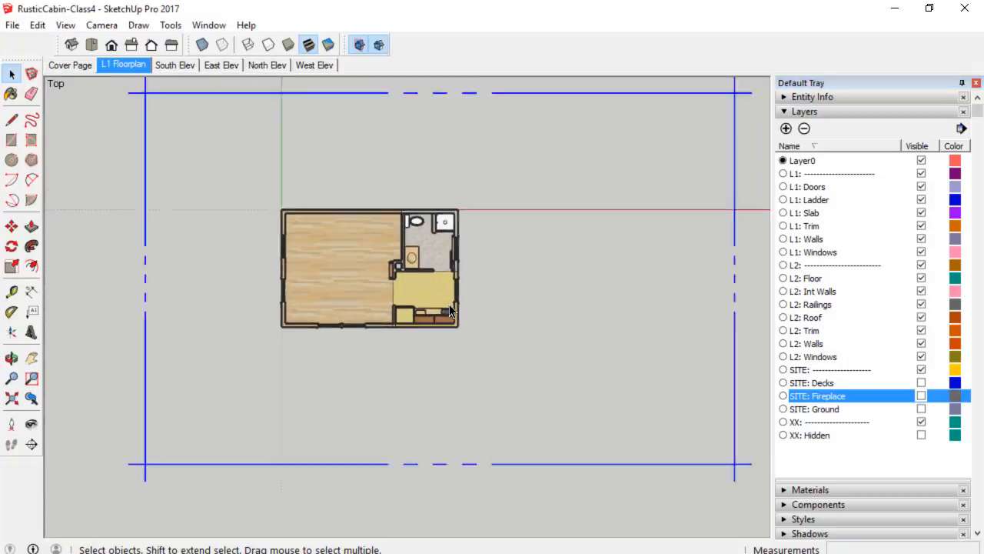
scroll(450, 311, down, 1)
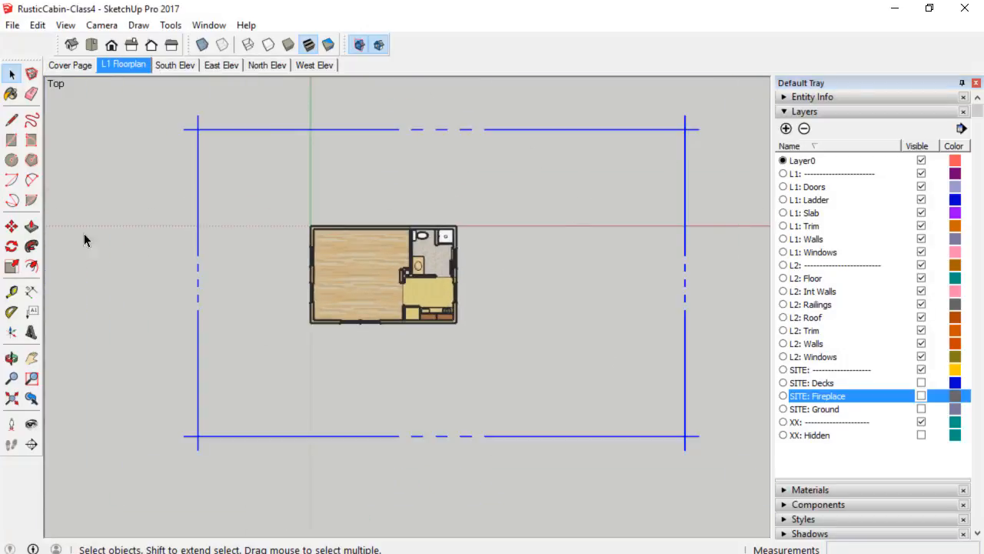
Apply the Construction Documentation Style to the model in the L1 Floorplan view.
click(837, 112)
click(827, 157)
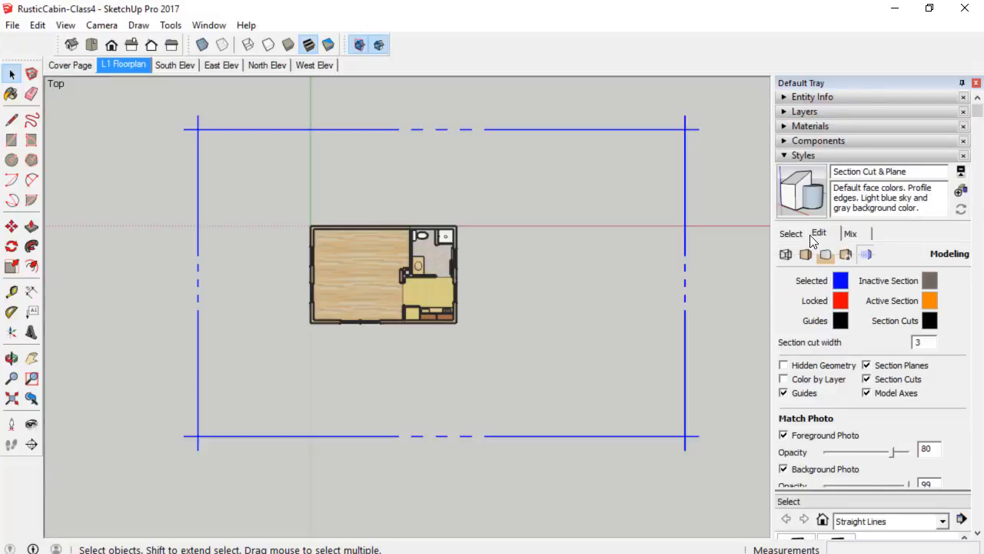
click(792, 234)
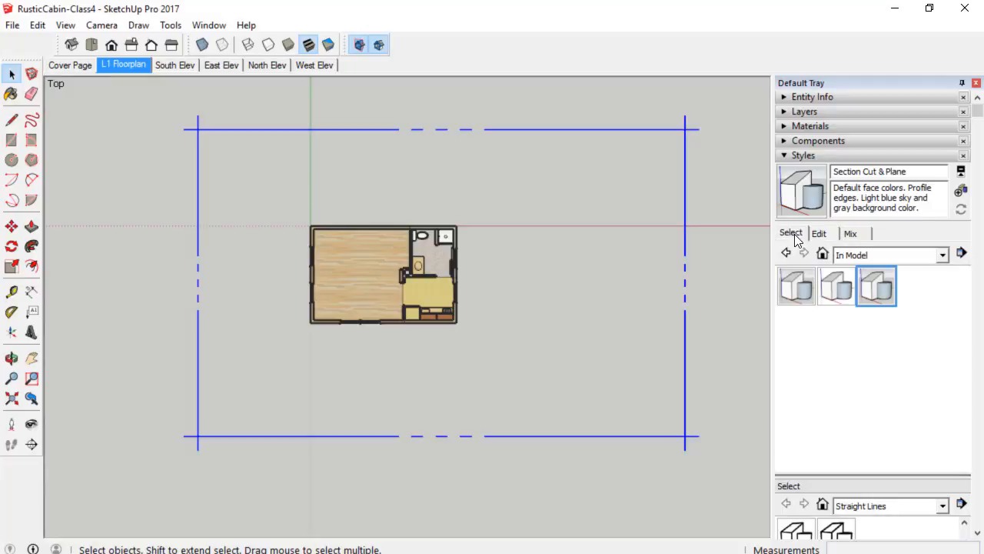
click(835, 298)
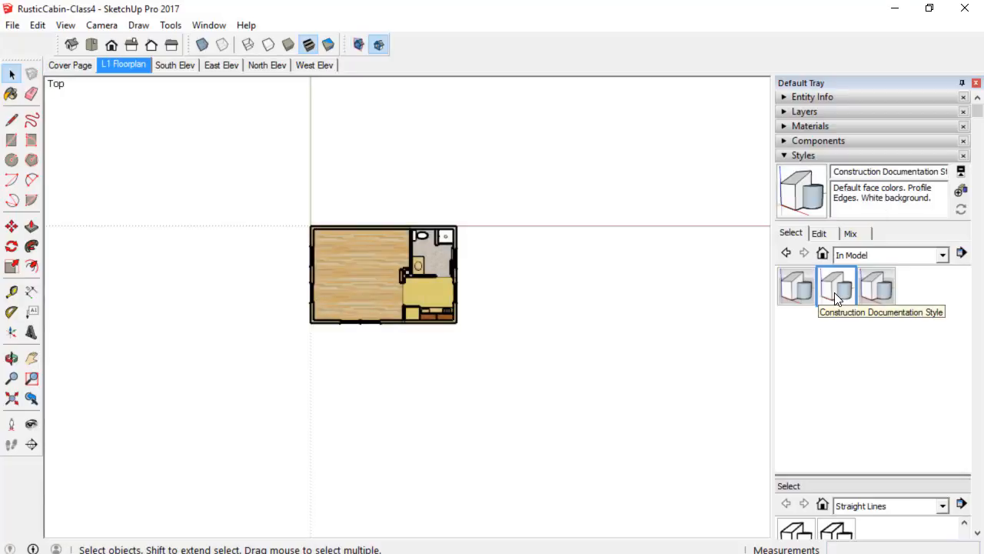
scroll(467, 307, up, 3)
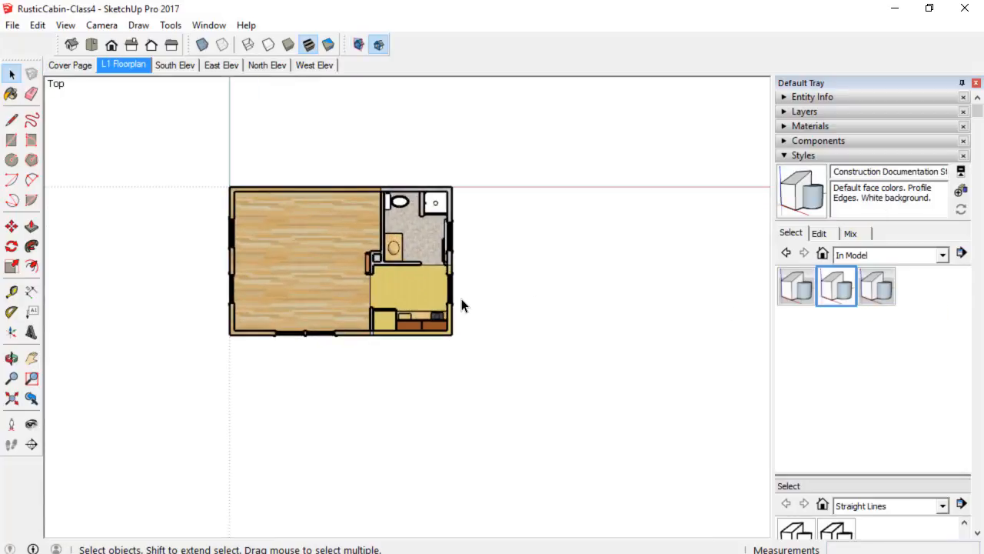
click(820, 233)
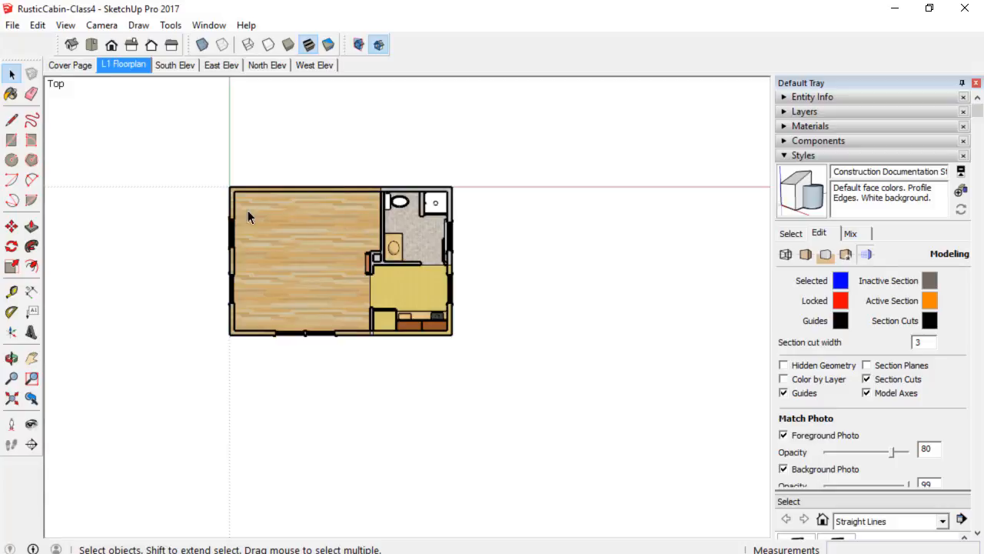
Update the L1 Floorplan scene with the new style and save the model.
right_click(131, 70)
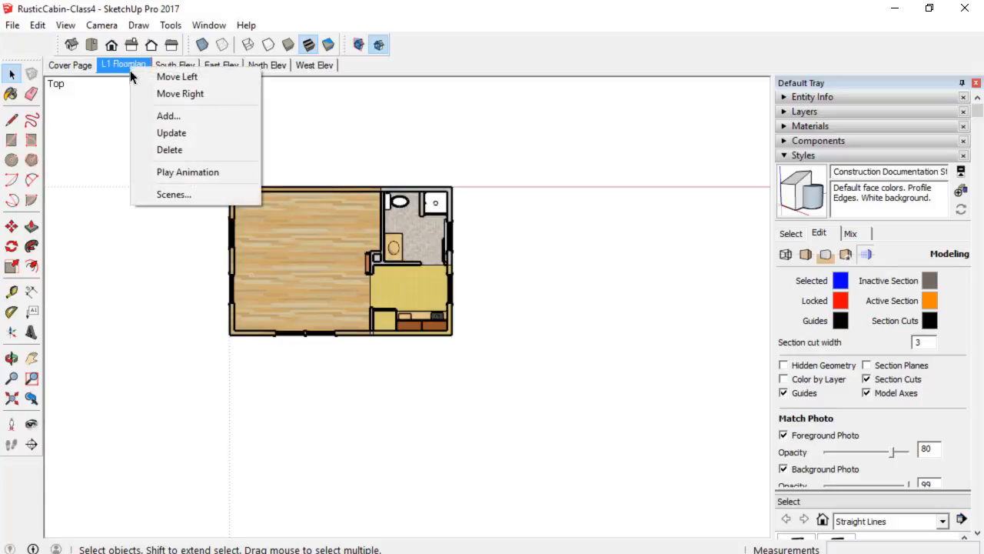
click(162, 135)
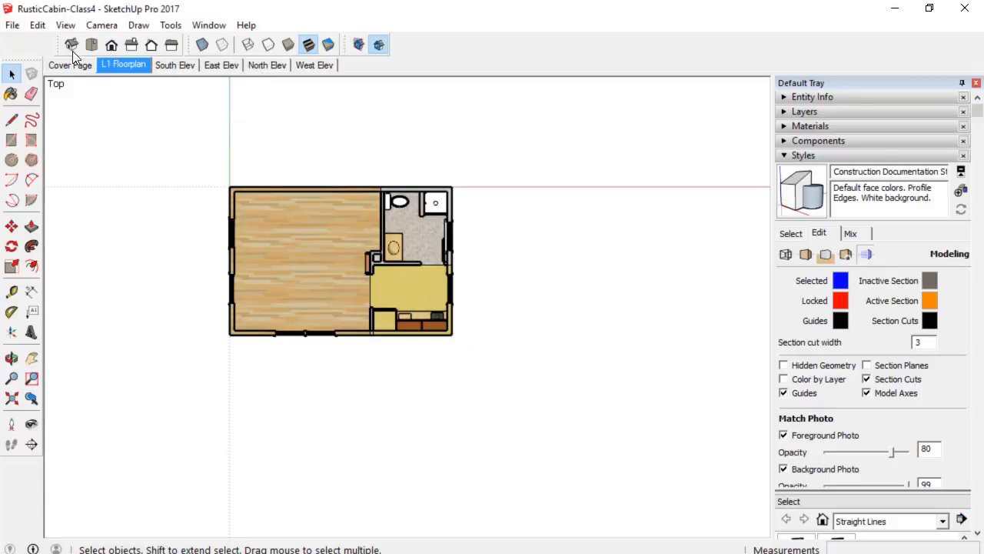
click(12, 26)
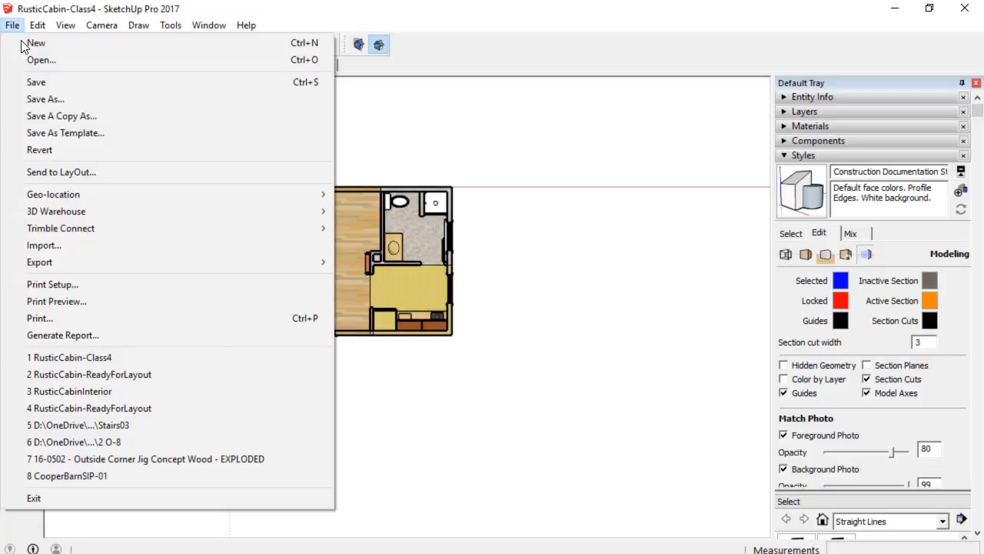
click(44, 87)
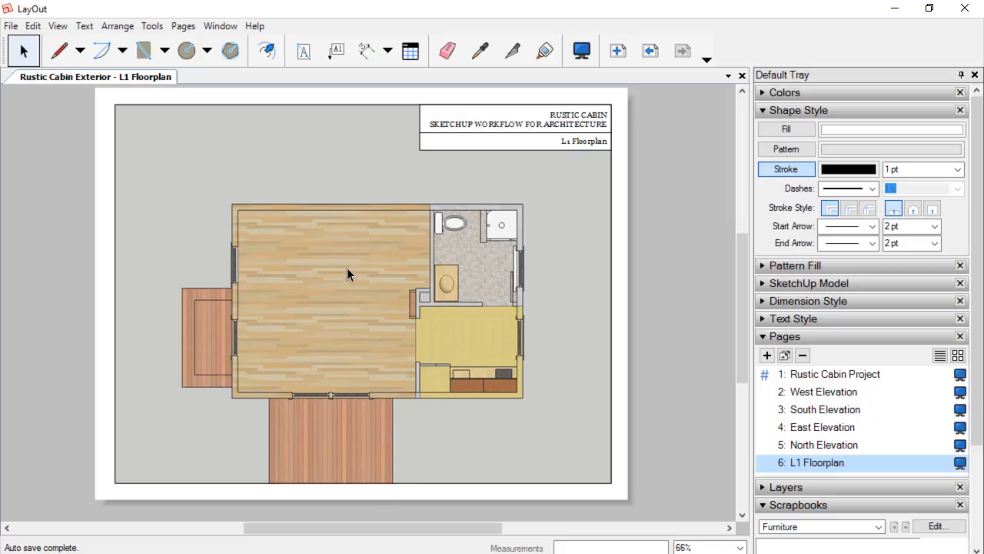
Update the floor plan viewport's model reference in LayOut and assign it the Construction Documentation Style.
right_click(345, 267)
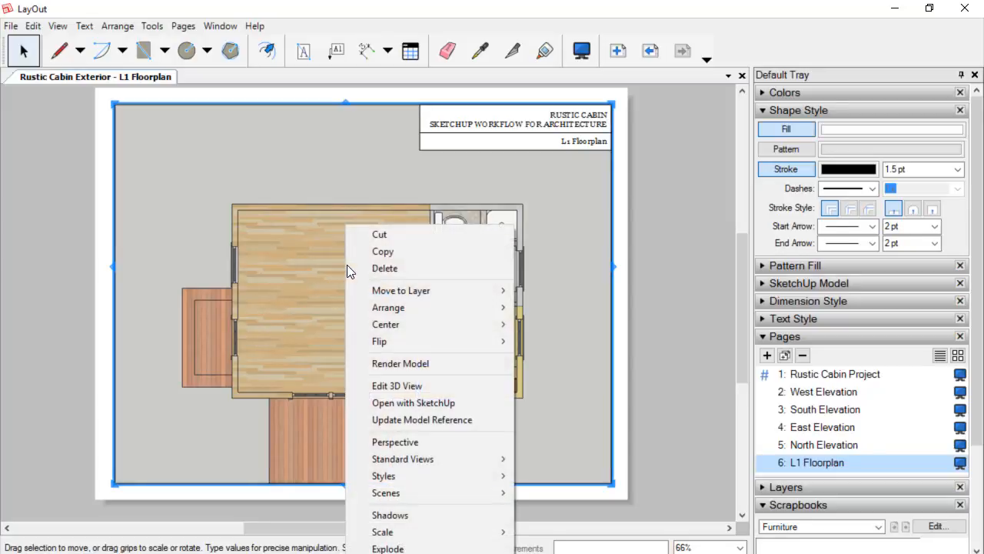
click(414, 420)
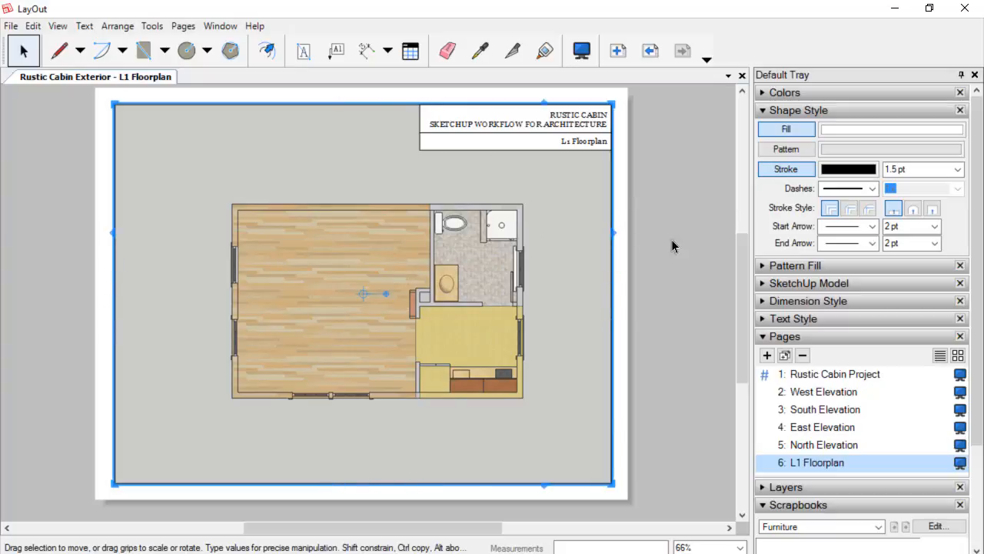
click(848, 283)
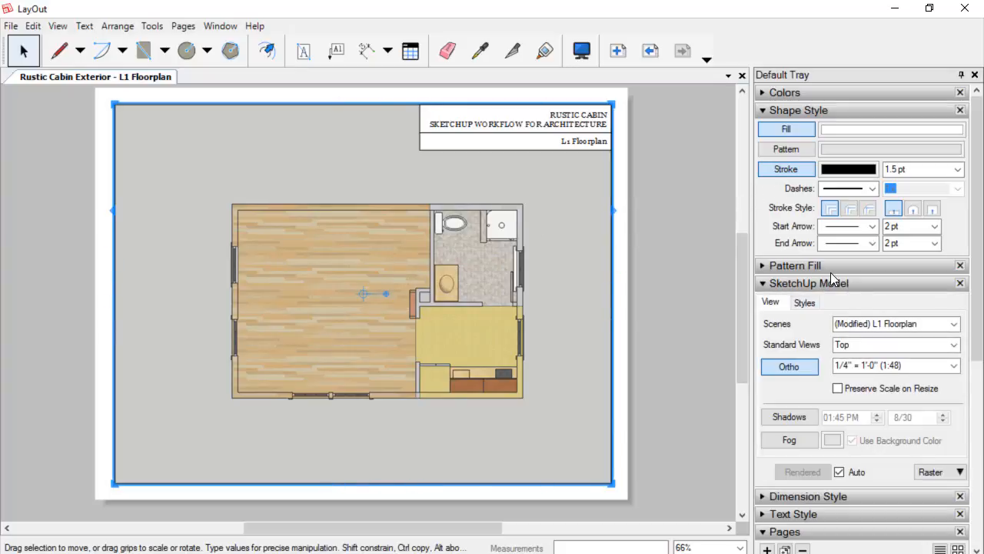
click(805, 302)
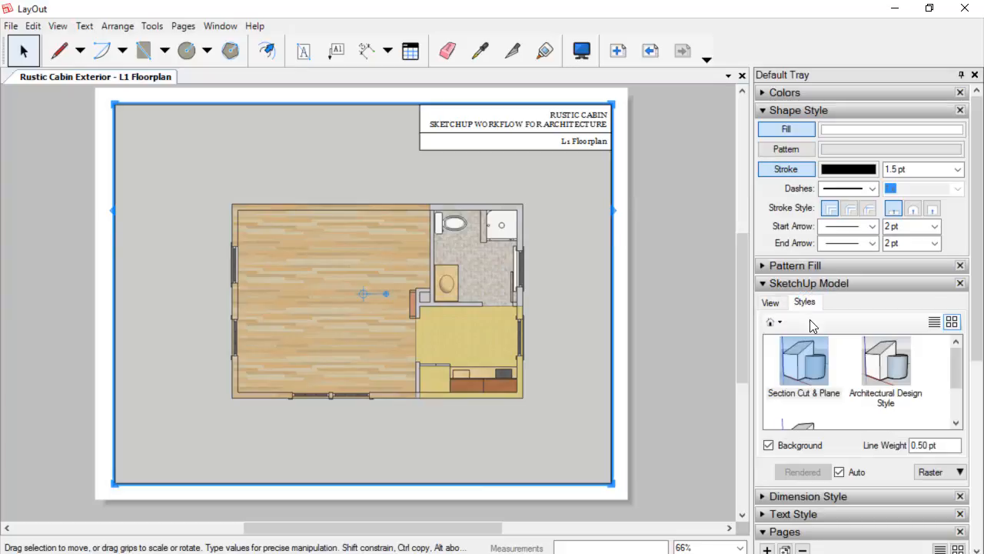
drag(958, 375, 958, 405)
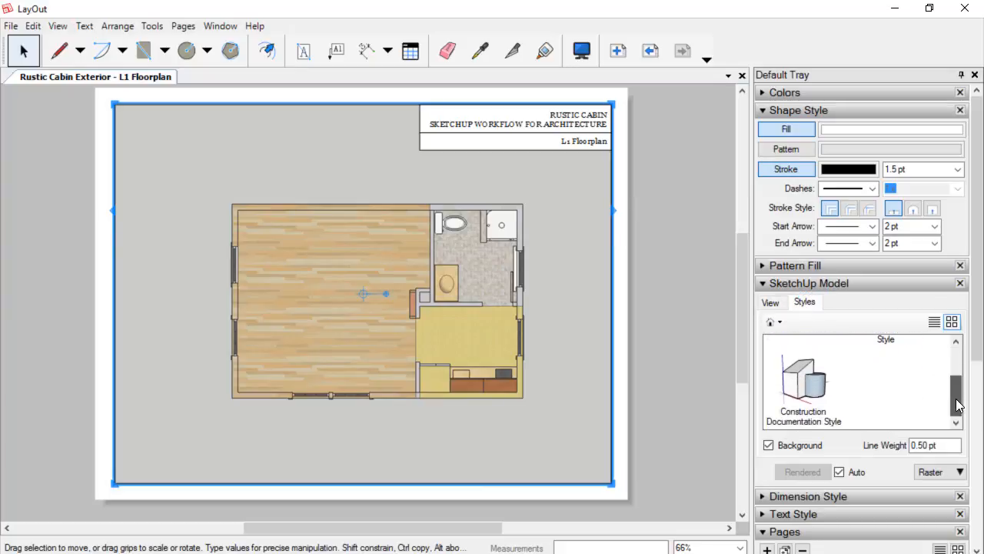
click(802, 384)
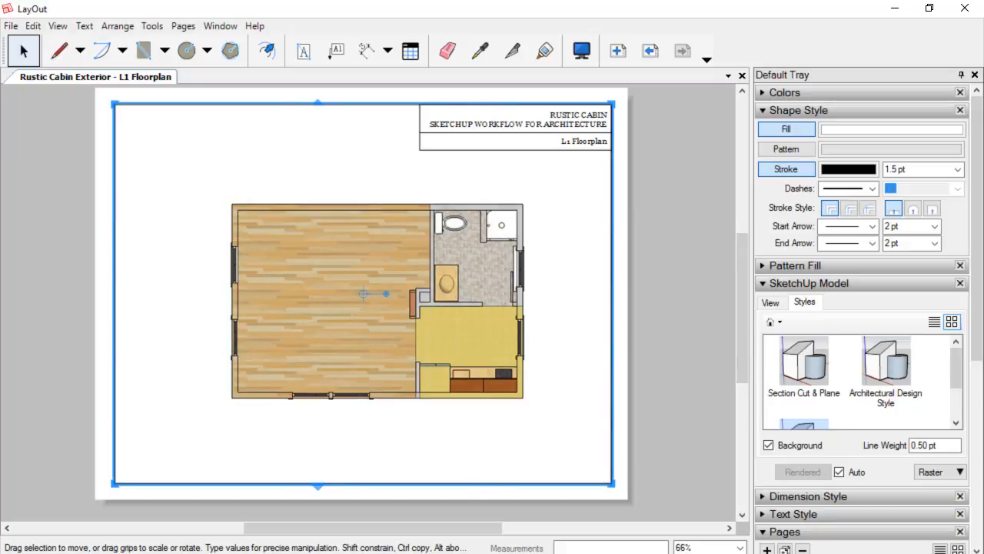
Return to SketchUp to update the L1 Floorplan scene again and save the model.
key(alt+Tab)
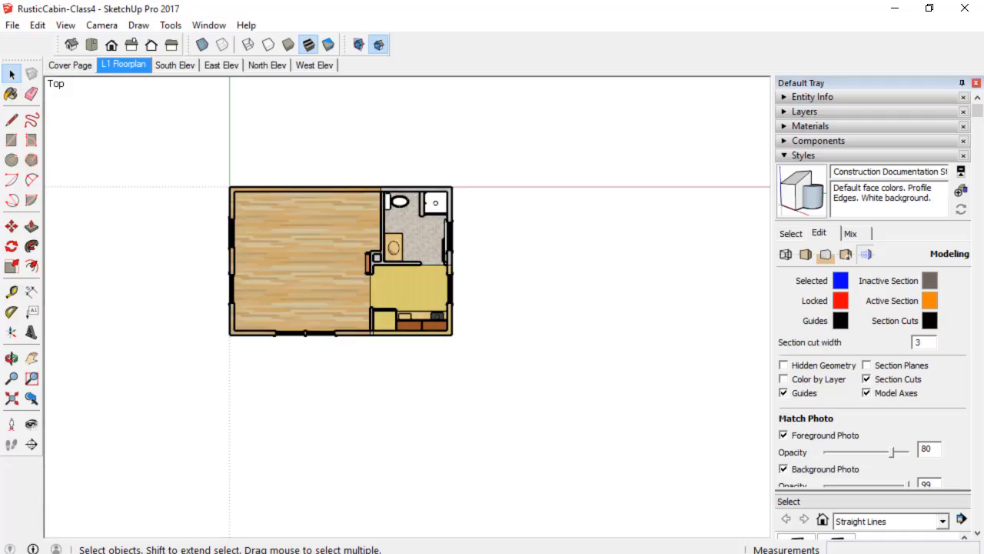
right_click(129, 66)
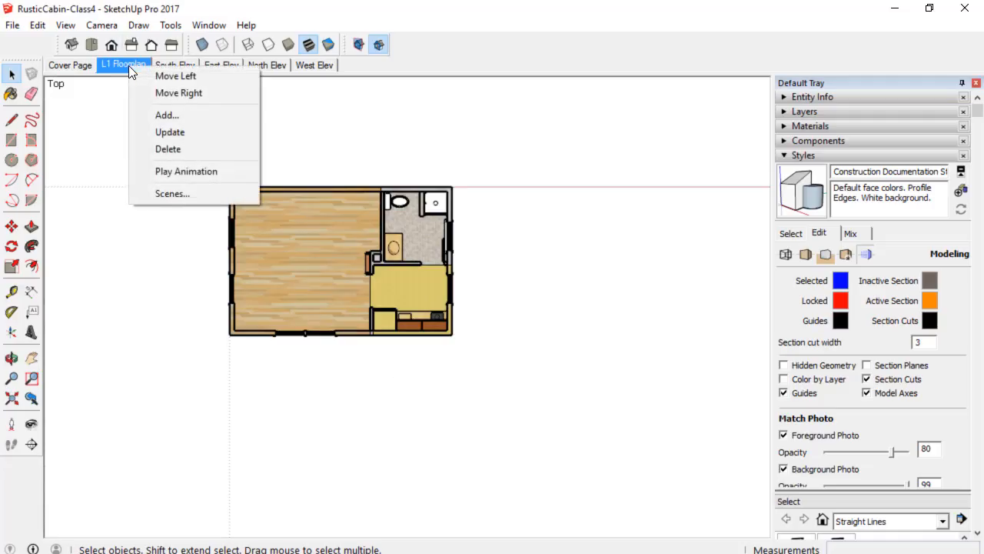
click(163, 133)
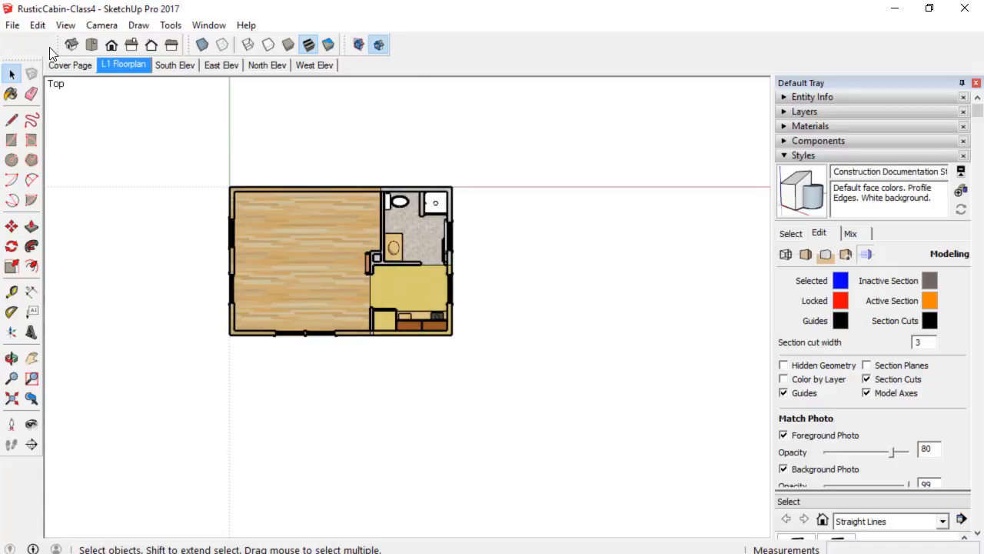
click(12, 25)
click(33, 81)
Switch back to LayOut and update the floor plan viewport's model reference.
key(alt+Tab)
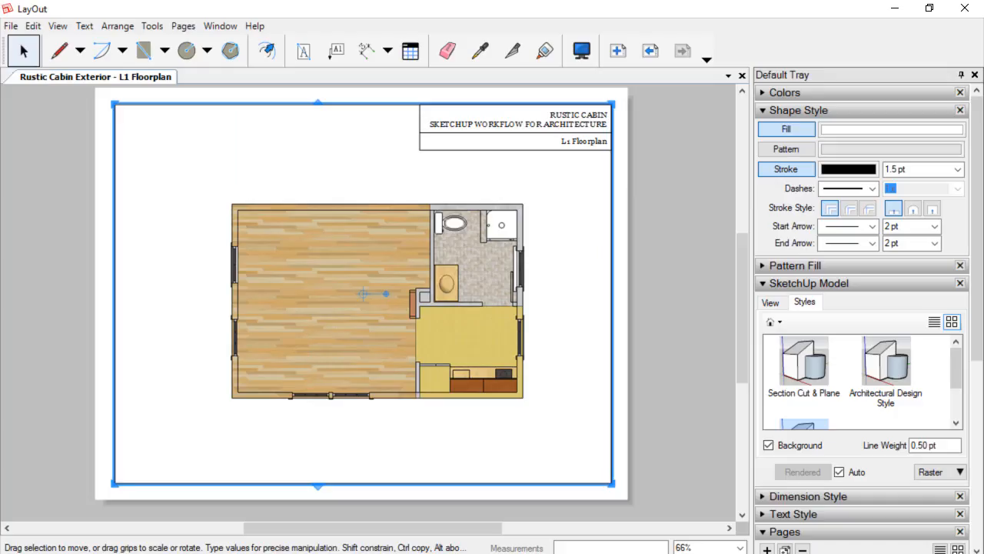
right_click(354, 307)
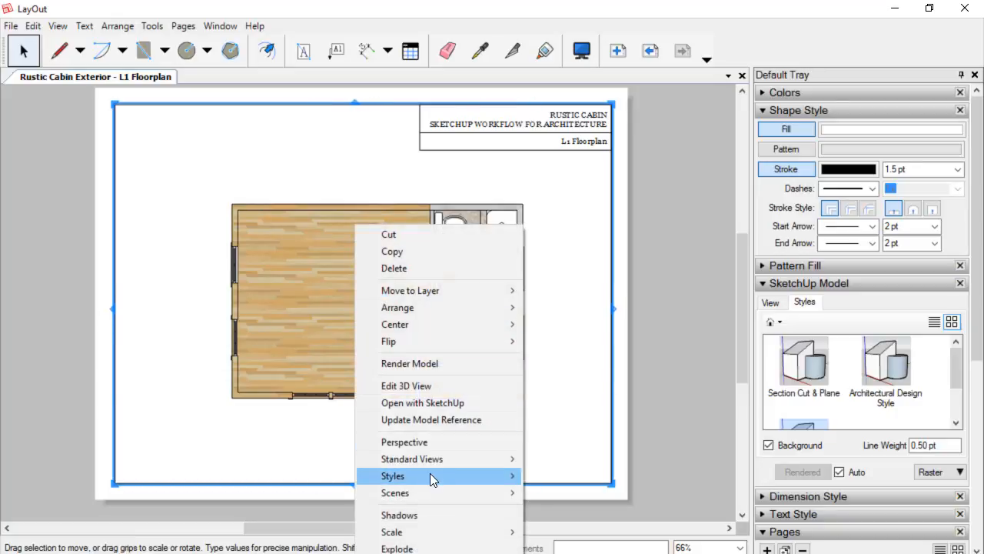
click(452, 423)
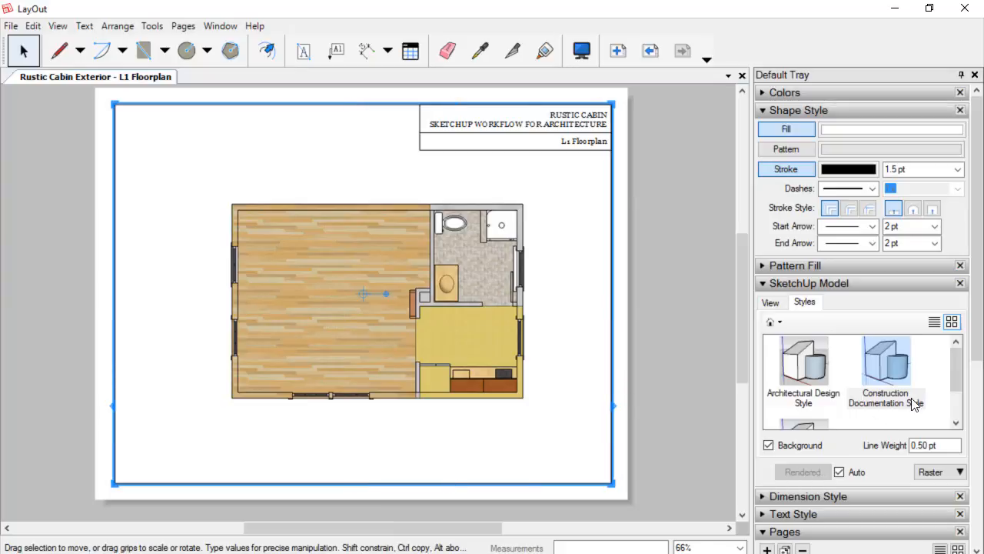
drag(954, 376, 953, 391)
Zoom in and out on the page to review the restyled floor plan viewport.
scroll(360, 352, up, 3)
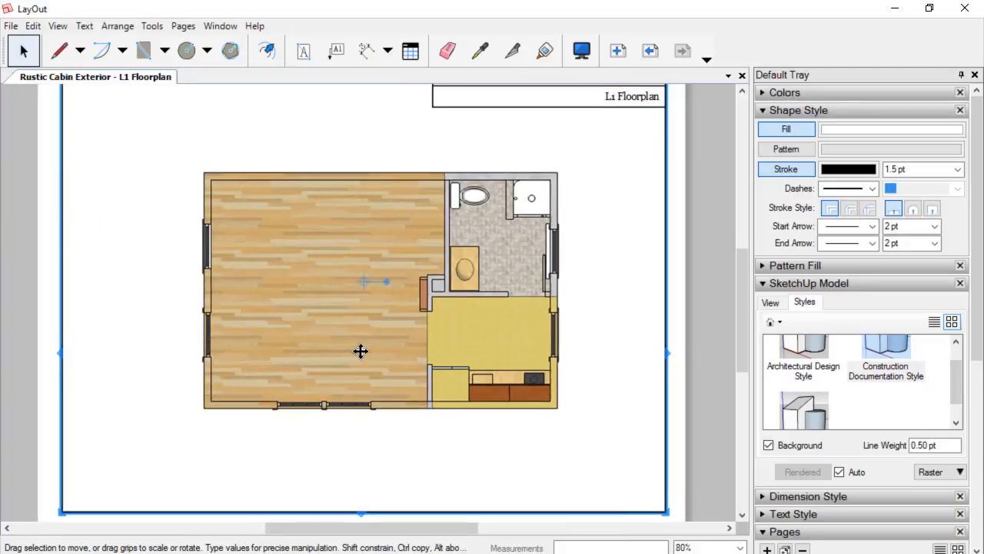
scroll(359, 352, down, 2)
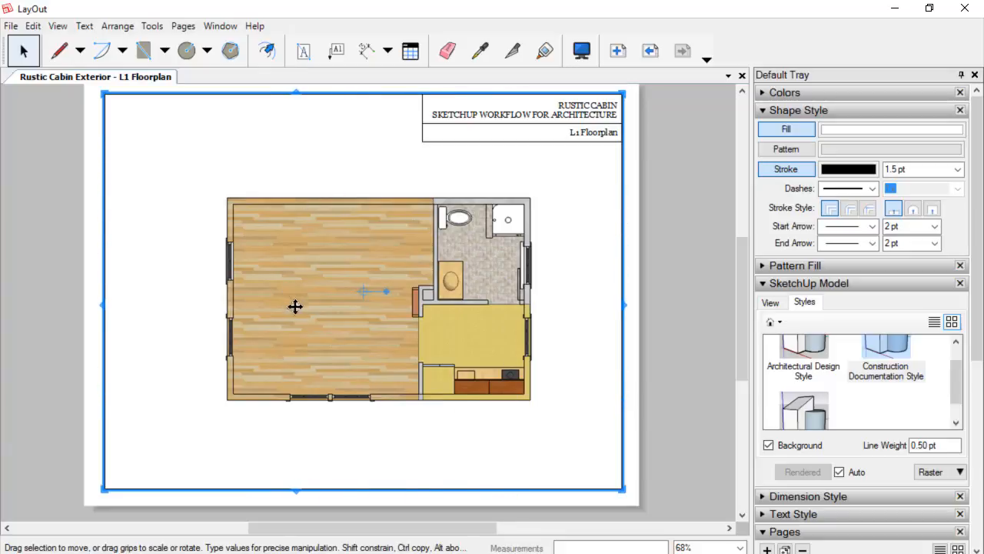
scroll(429, 345, up, 6)
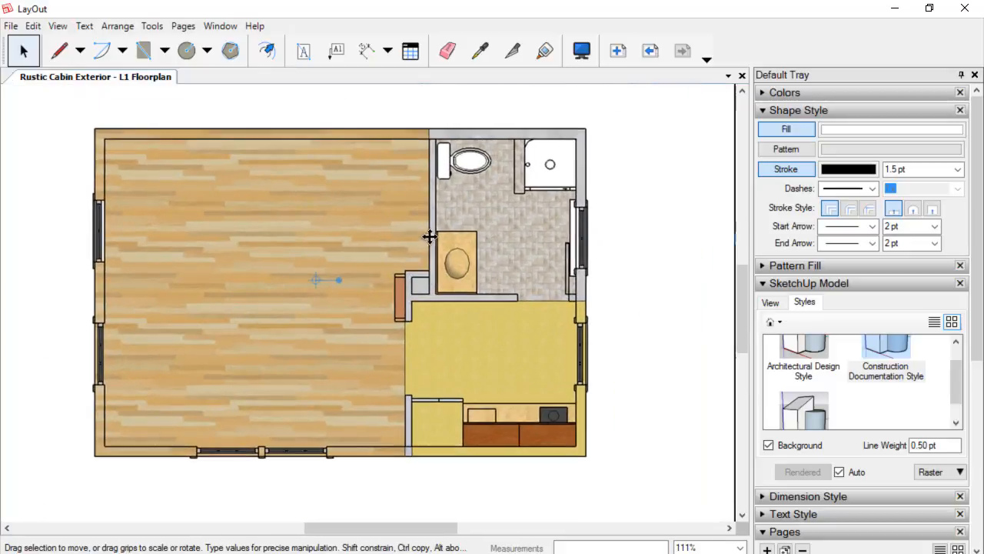
scroll(430, 237, down, 4)
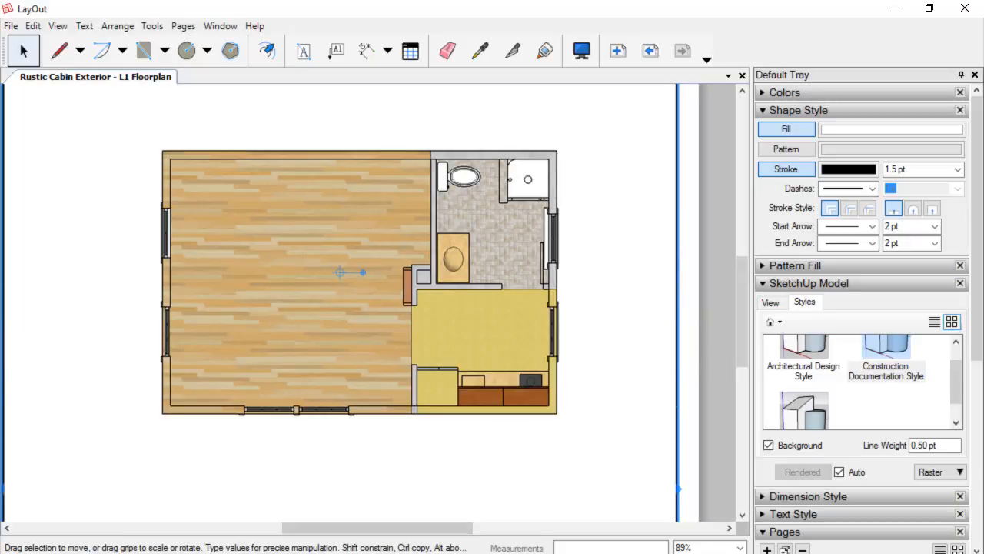
click(399, 553)
Orbit the SketchUp model into a 3D view and turn on section plane display.
scroll(347, 336, up, 1)
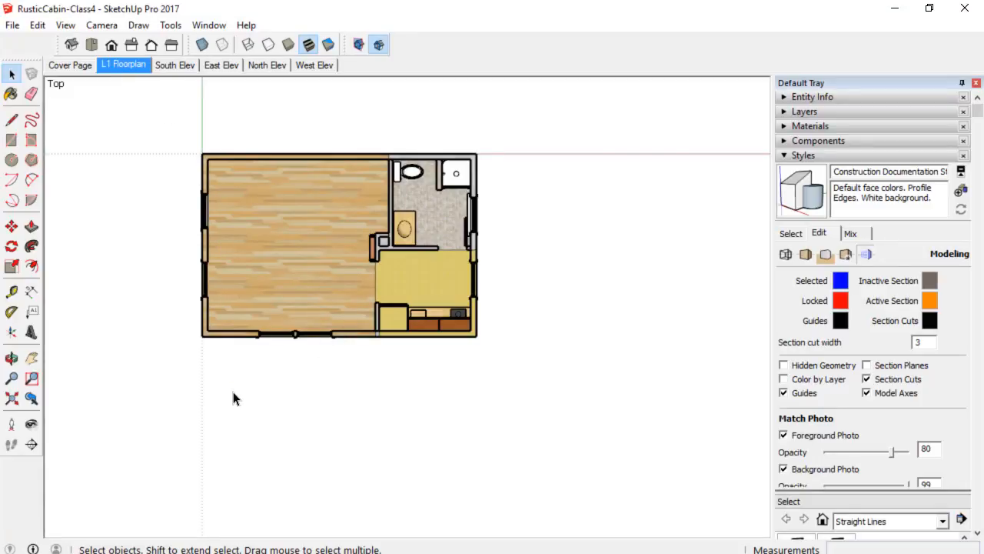
middle_drag(235, 398, 389, 285)
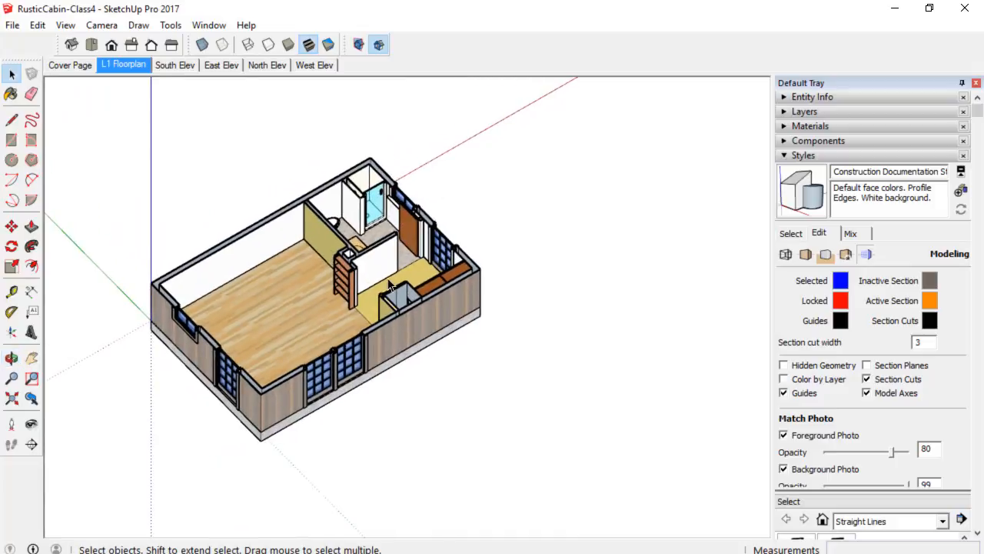
scroll(363, 329, up, 2)
middle_drag(371, 336, 471, 224)
scroll(471, 224, down, 1)
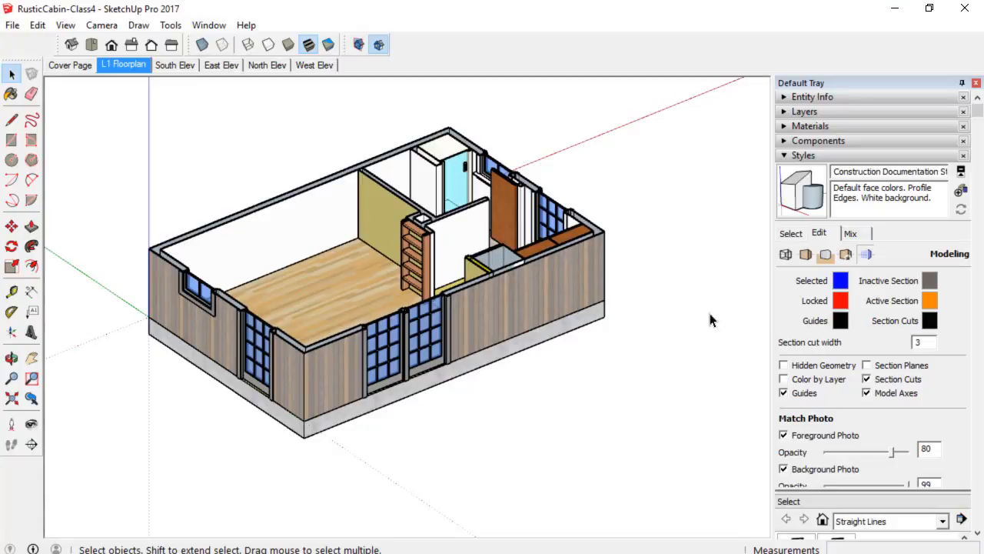
click(358, 47)
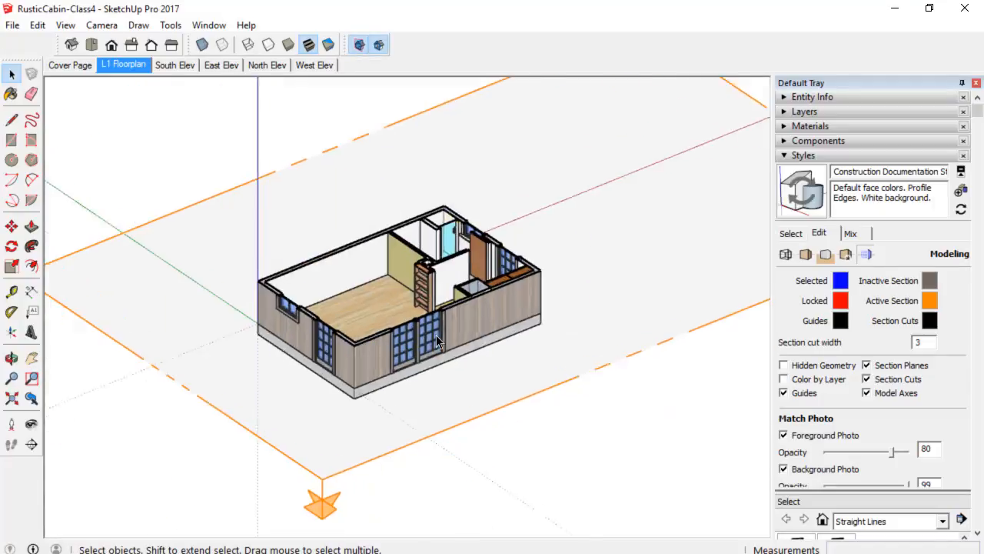
Create a group from the slice of the floor plan section plane.
scroll(436, 339, down, 3)
middle_drag(435, 338, 394, 350)
scroll(497, 224, up, 4)
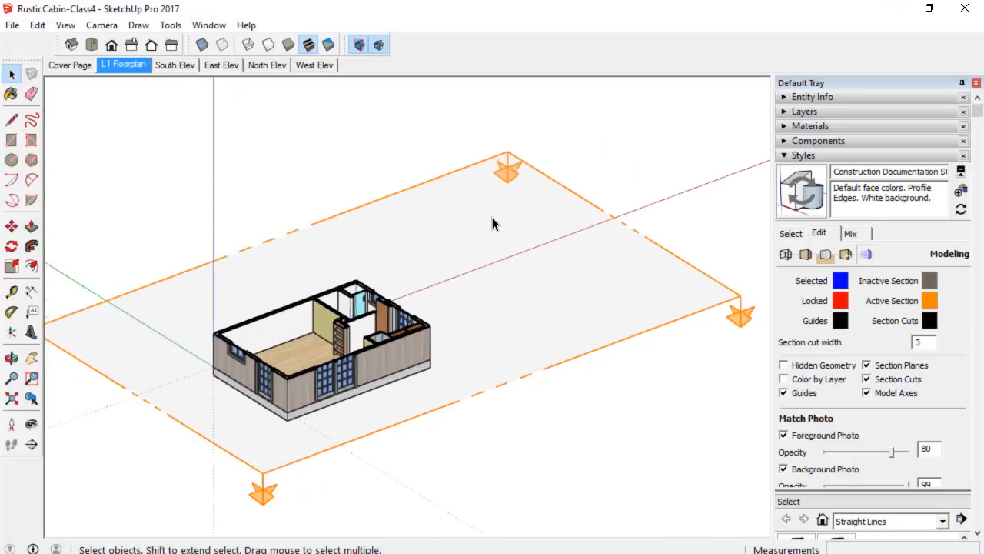
right_click(497, 202)
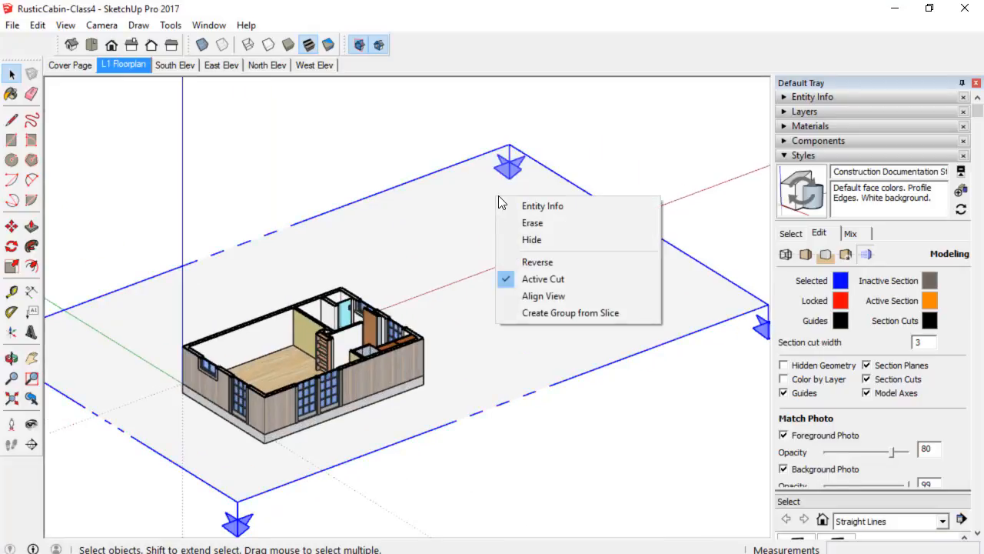
click(541, 311)
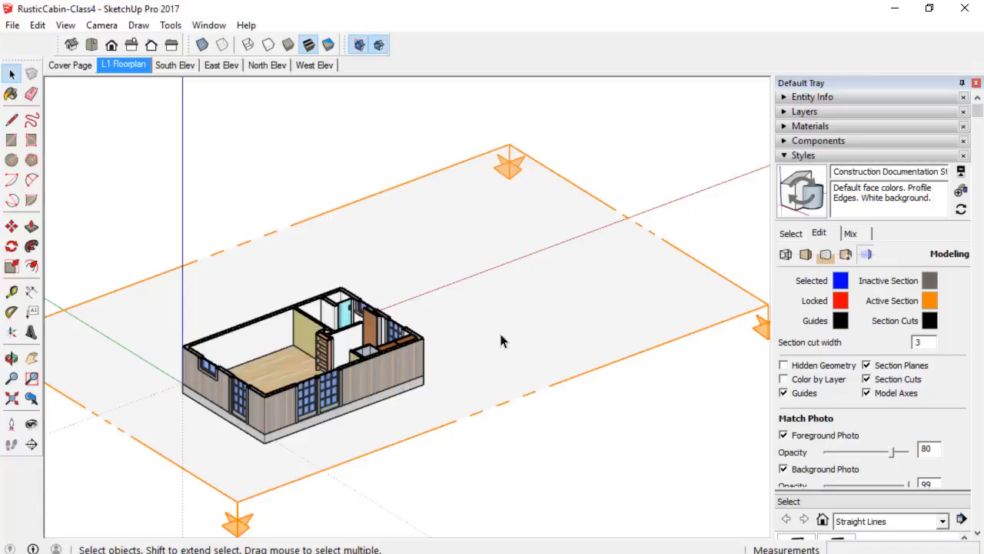
scroll(288, 361, up, 2)
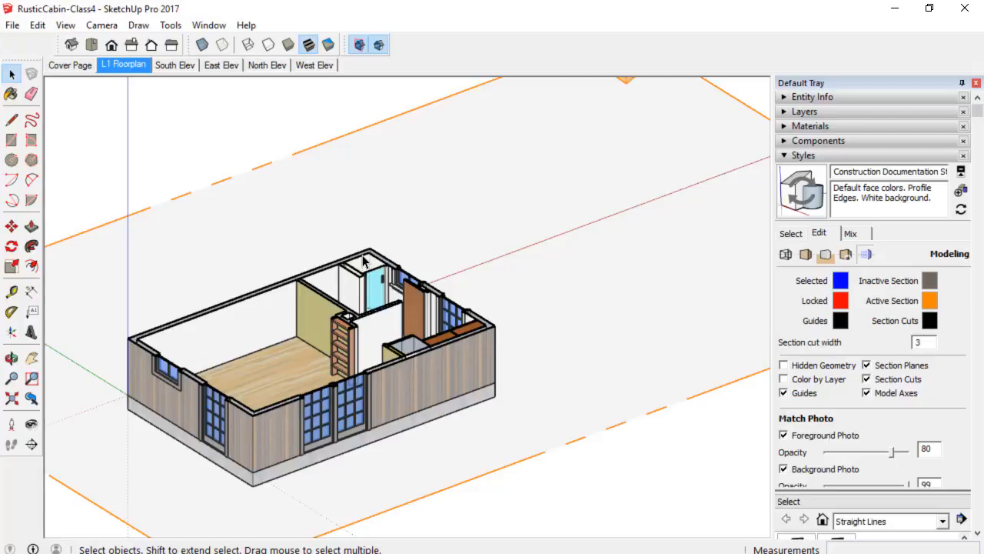
scroll(273, 407, down, 2)
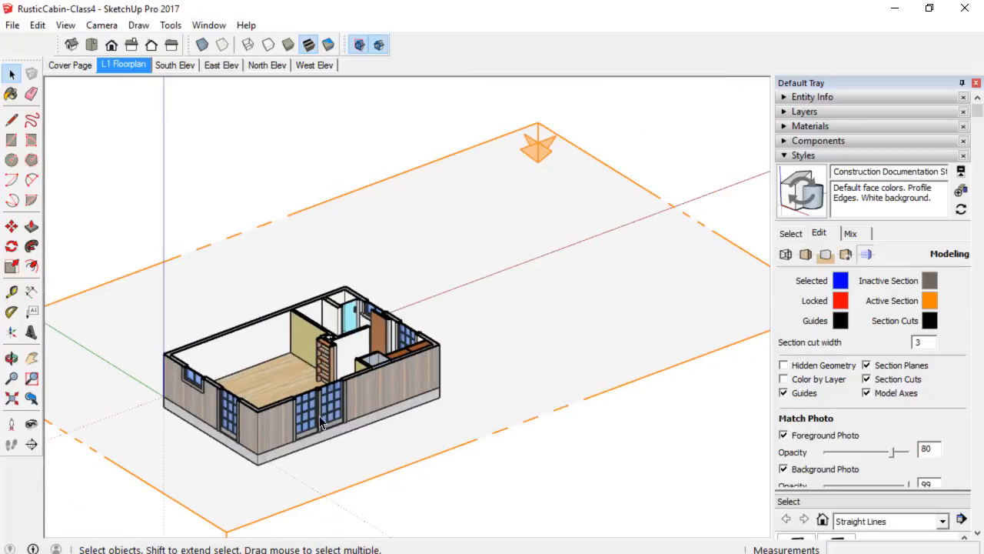
mouse_move(391, 407)
middle_down()
mouse_move(403, 396)
mouse_move(392, 412)
middle_up()
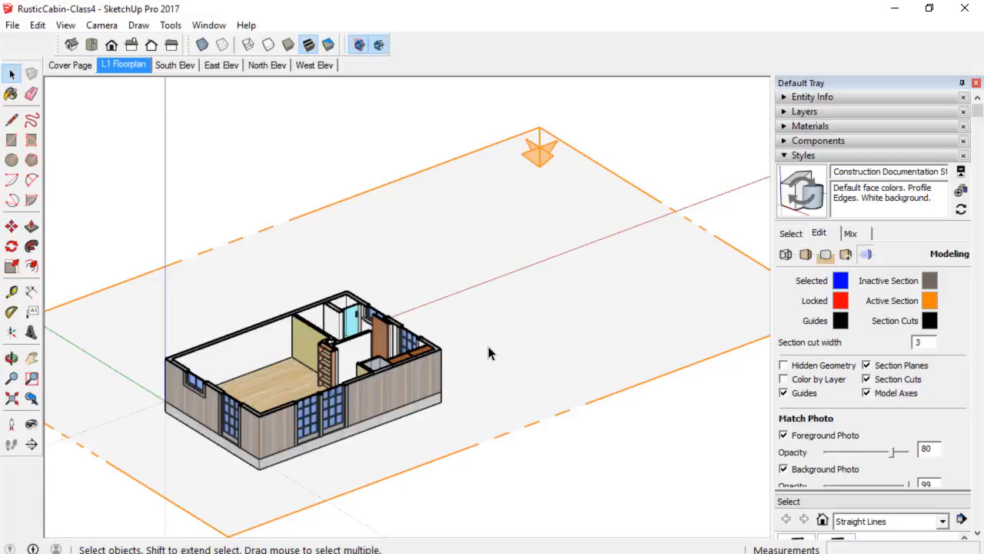
Hide section planes and section cuts, then move the floor plan slice group out beside the cabin.
click(359, 45)
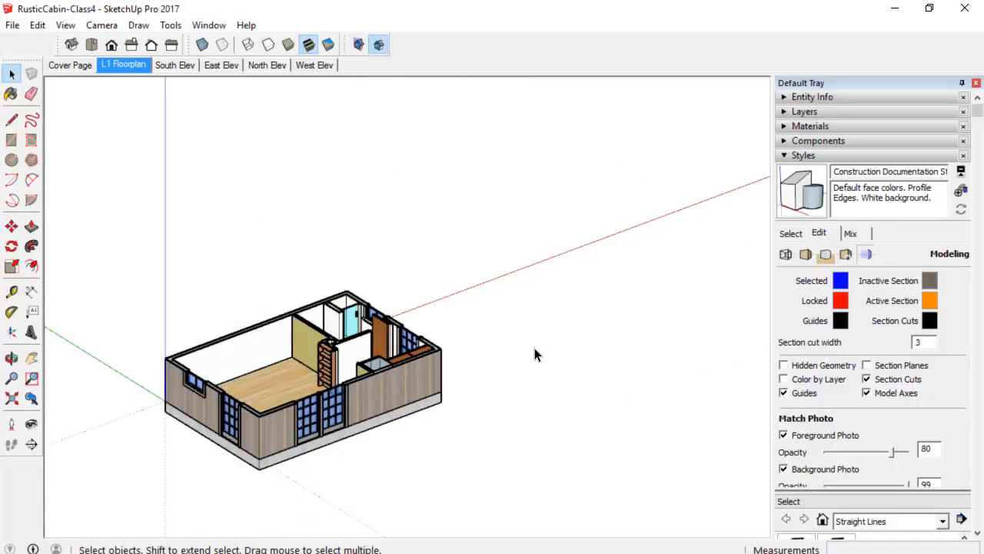
click(381, 48)
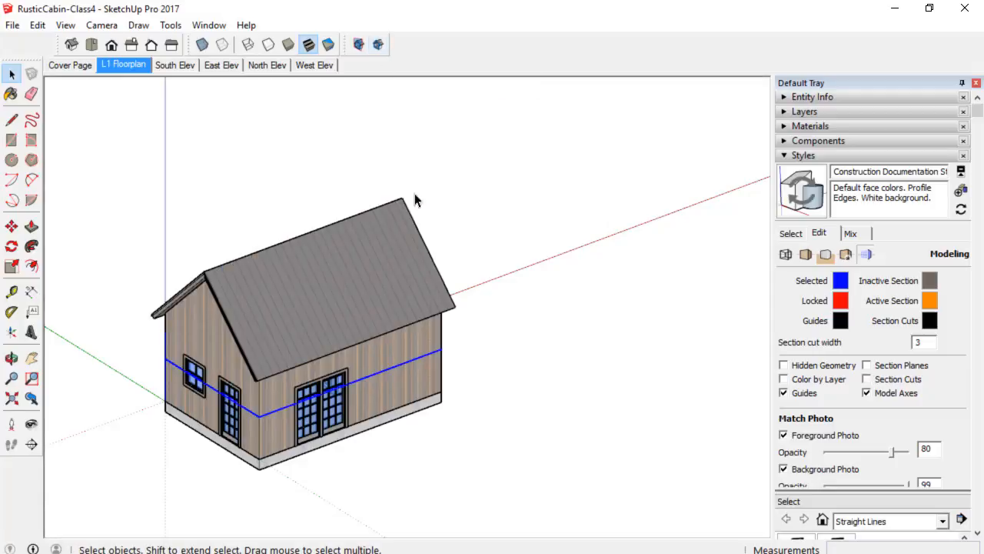
scroll(408, 408, up, 2)
middle_drag(223, 430, 189, 381)
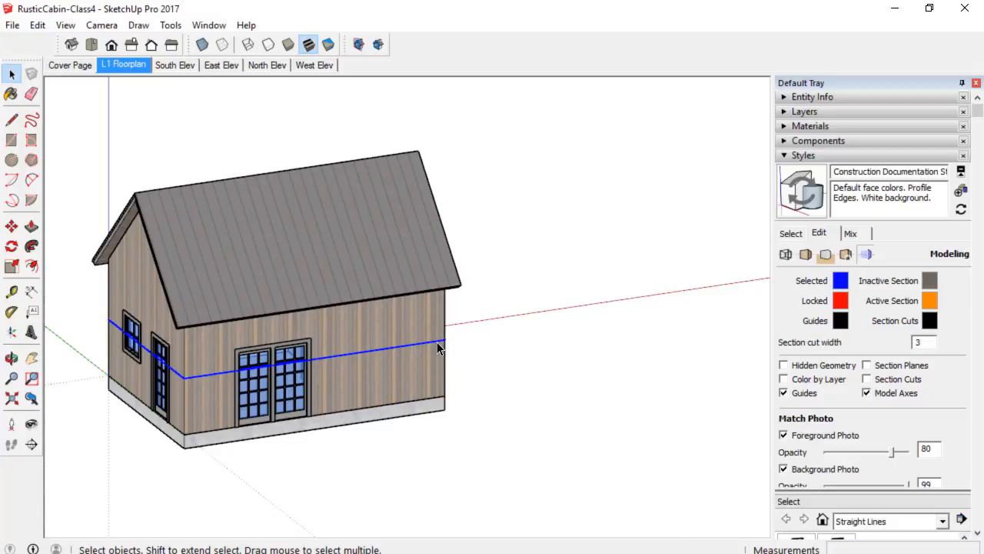
key(m)
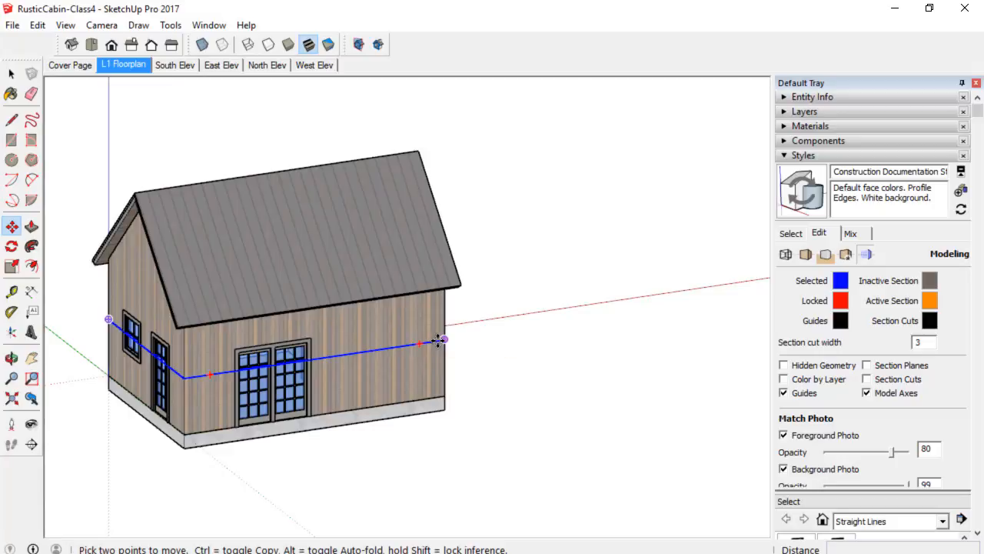
click(188, 384)
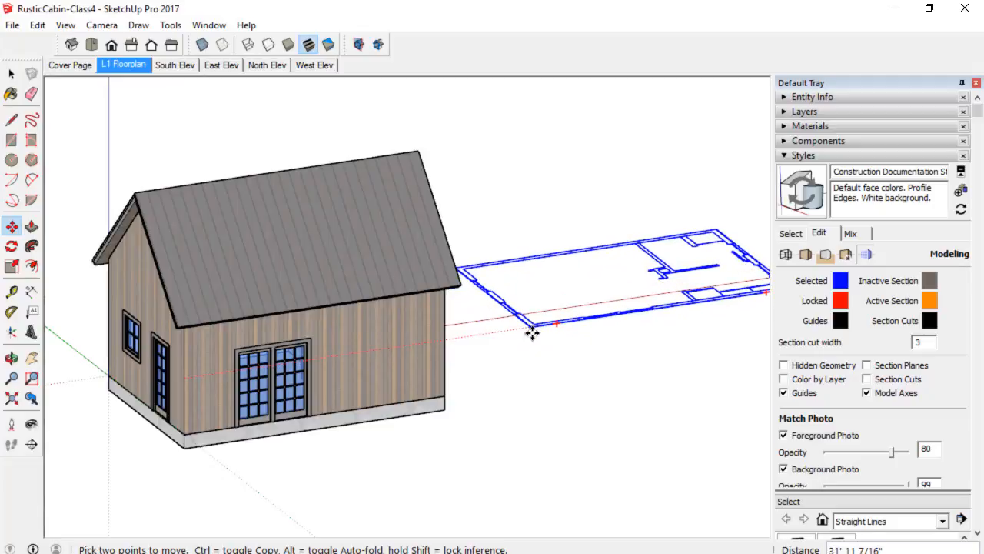
click(533, 332)
Add a new scene of the floor plan slice view, choosing to do nothing about the style changes.
scroll(531, 372, down, 2)
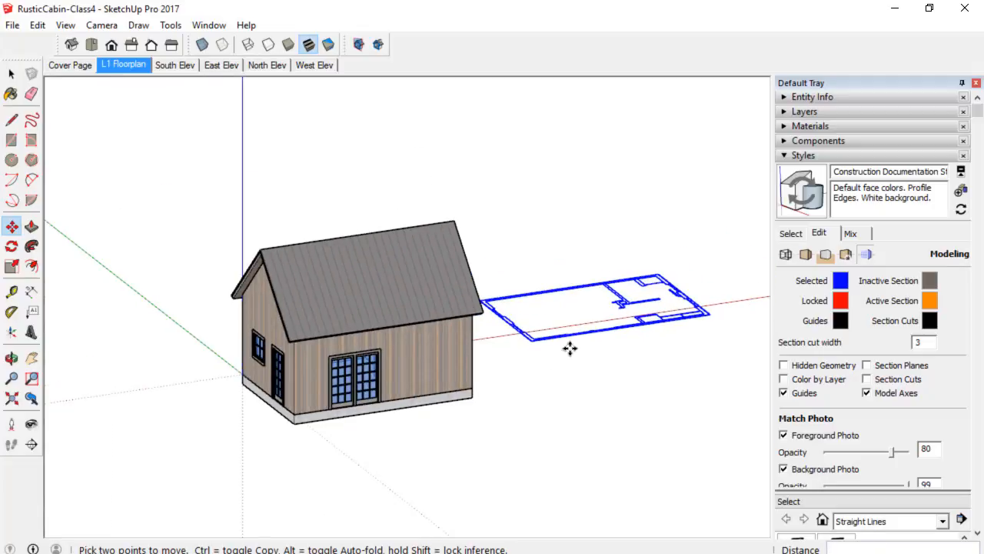
middle_drag(569, 348, 231, 430)
scroll(527, 370, up, 6)
middle_drag(504, 386, 531, 459)
key(m)
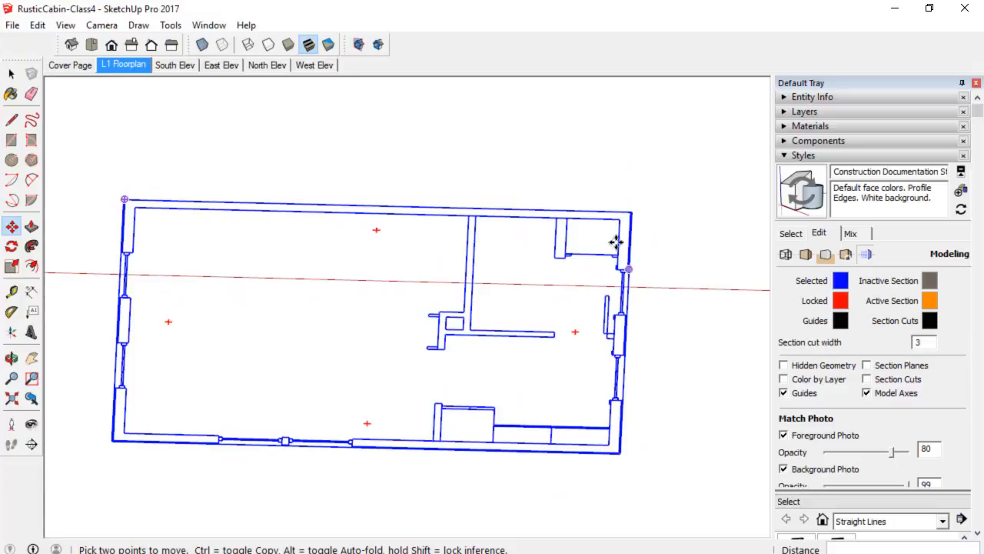
middle_drag(359, 469, 402, 408)
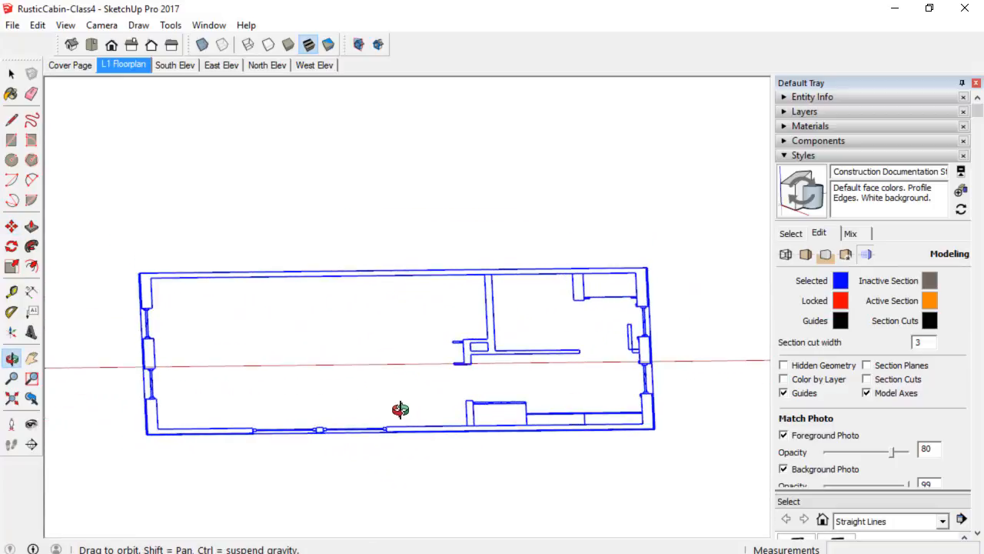
click(824, 156)
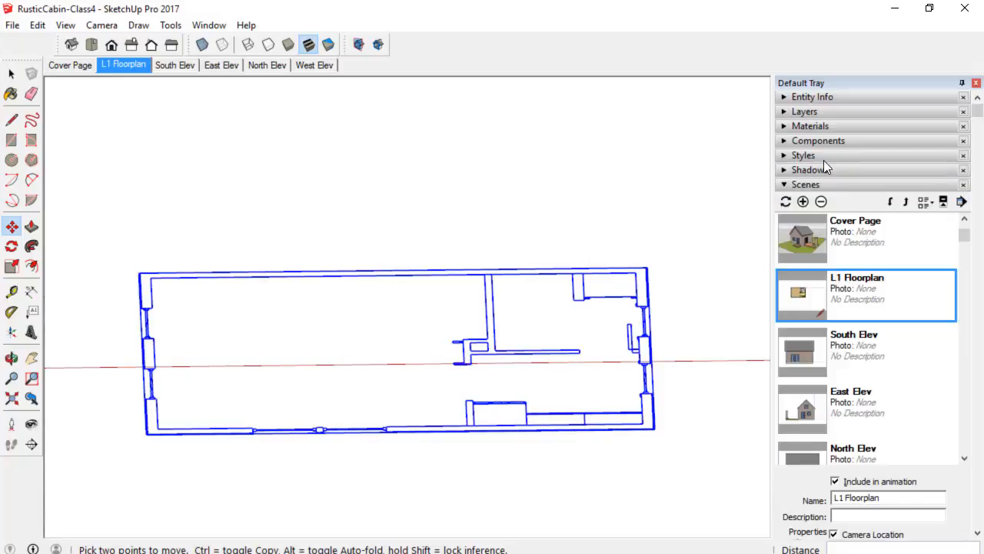
click(802, 201)
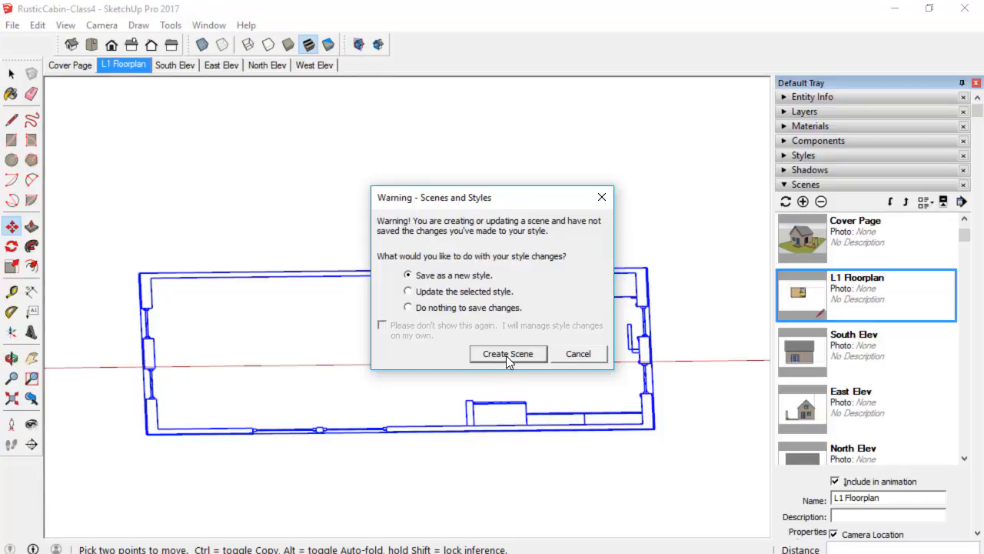
click(419, 308)
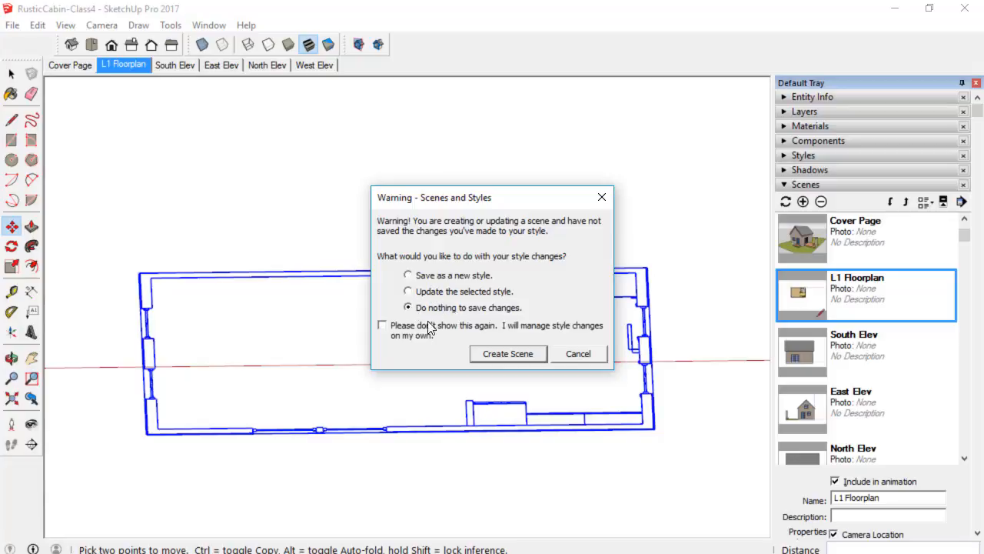
click(523, 355)
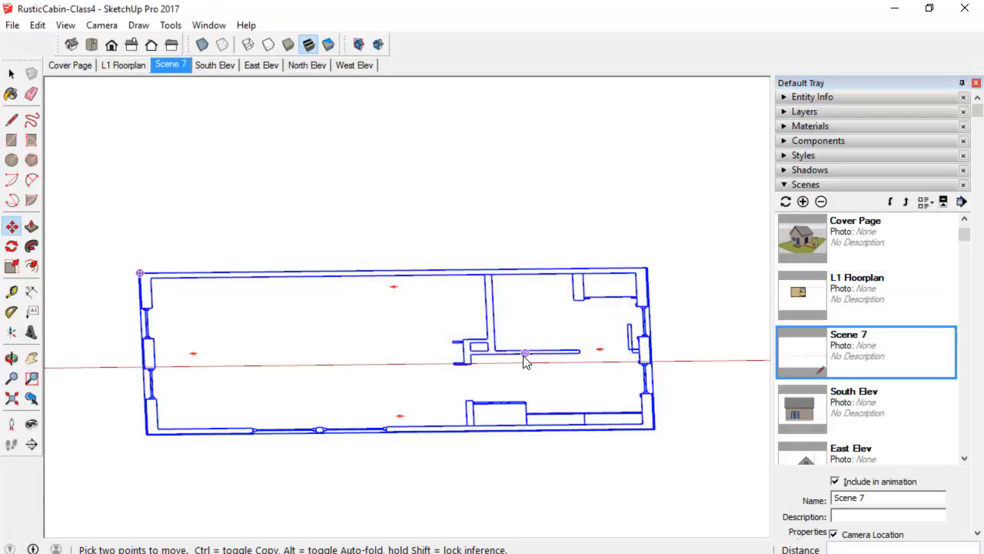
Rename the new scene as Cut L1.
middle_drag(512, 320, 504, 361)
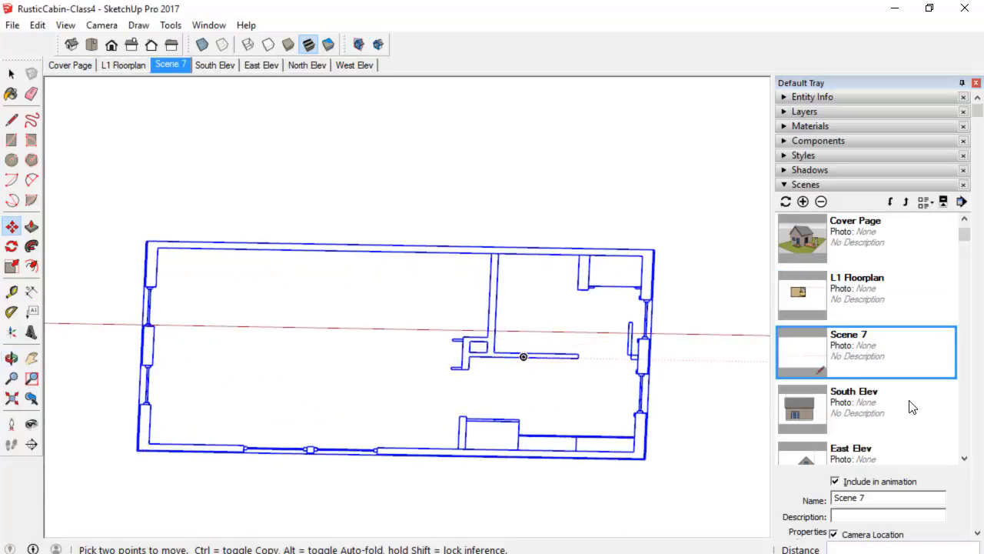
click(875, 500)
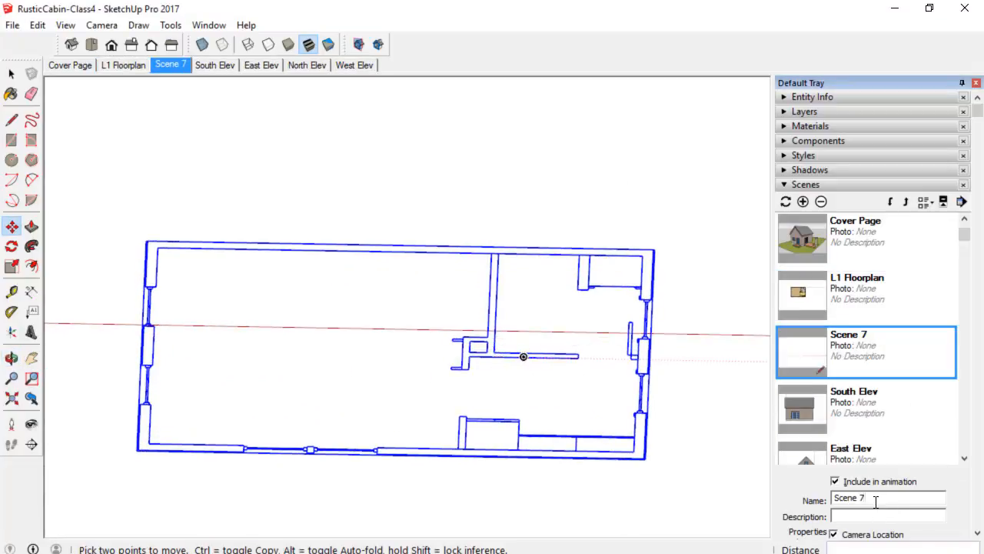
double_click(875, 501)
text(Cut L1)
key(Return)
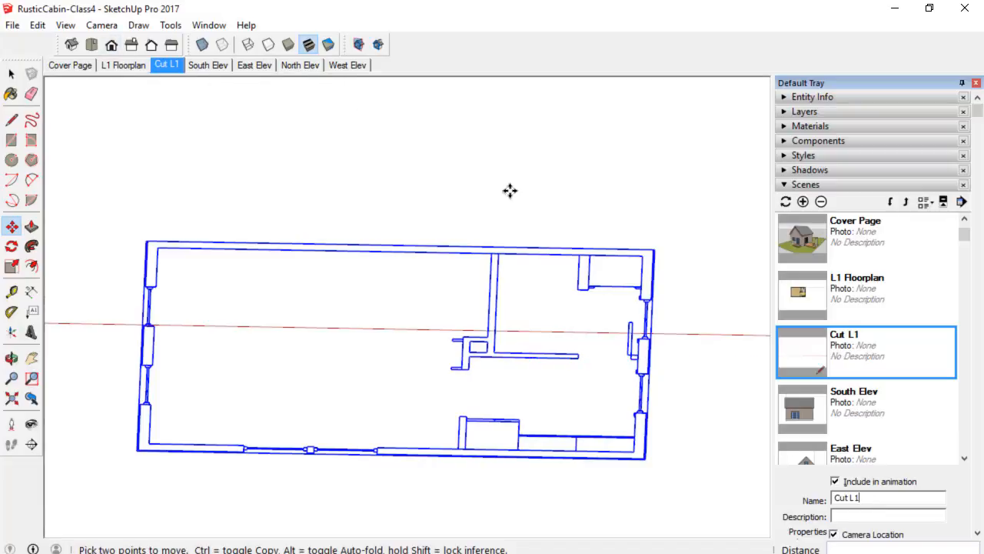
Add a new layer named CUT: followed by a dashed separator line.
scroll(509, 191, down, 2)
middle_drag(655, 169, 585, 281)
key(space)
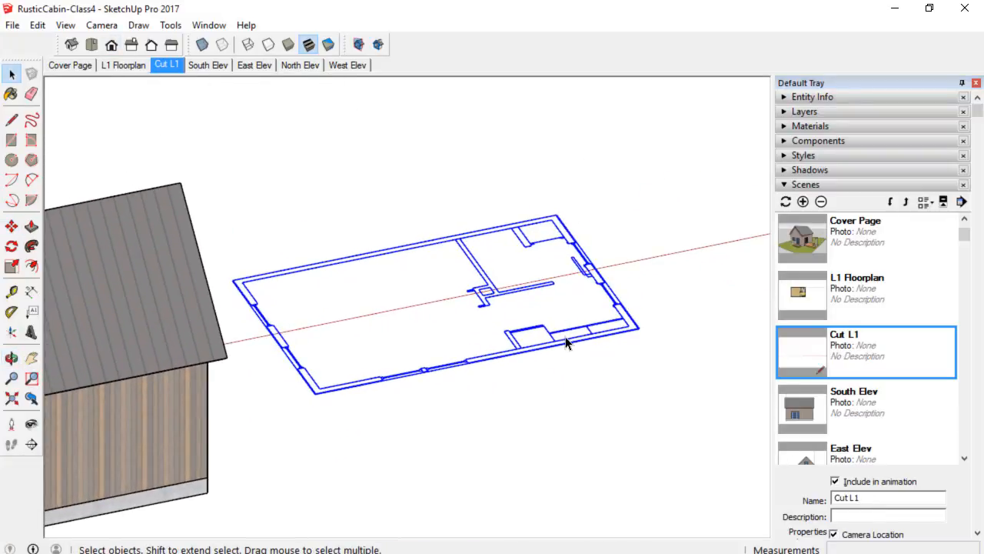
click(833, 113)
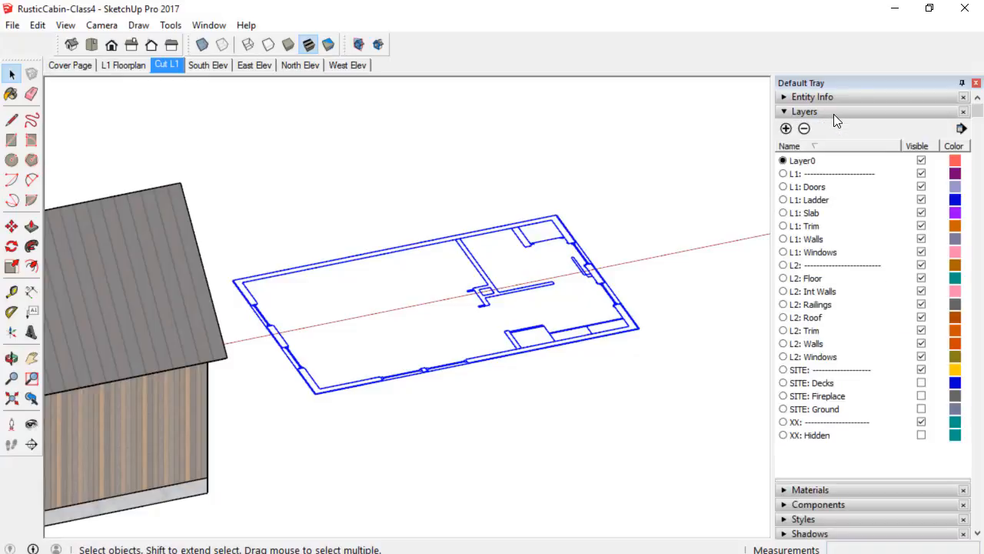
click(786, 129)
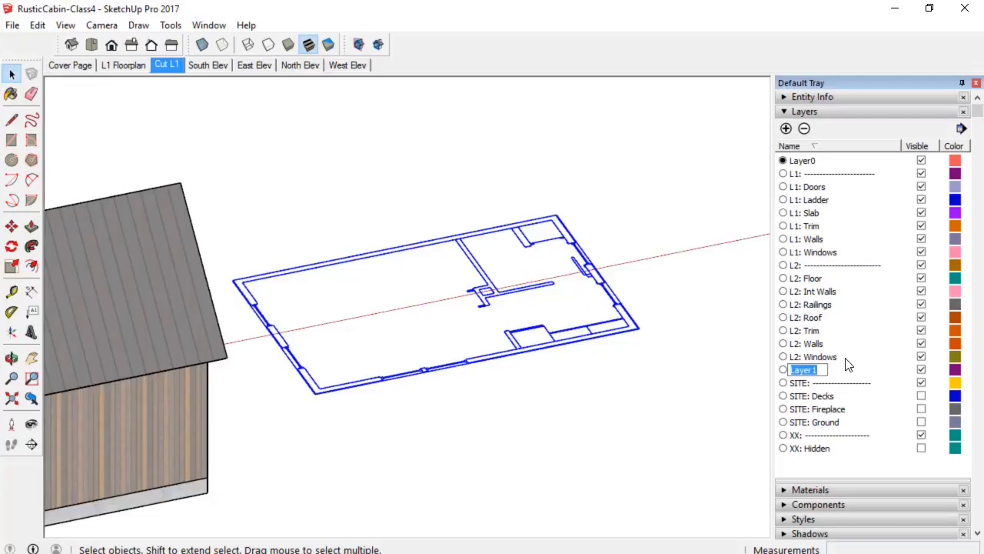
text(CUT: ------------------)
key(Return)
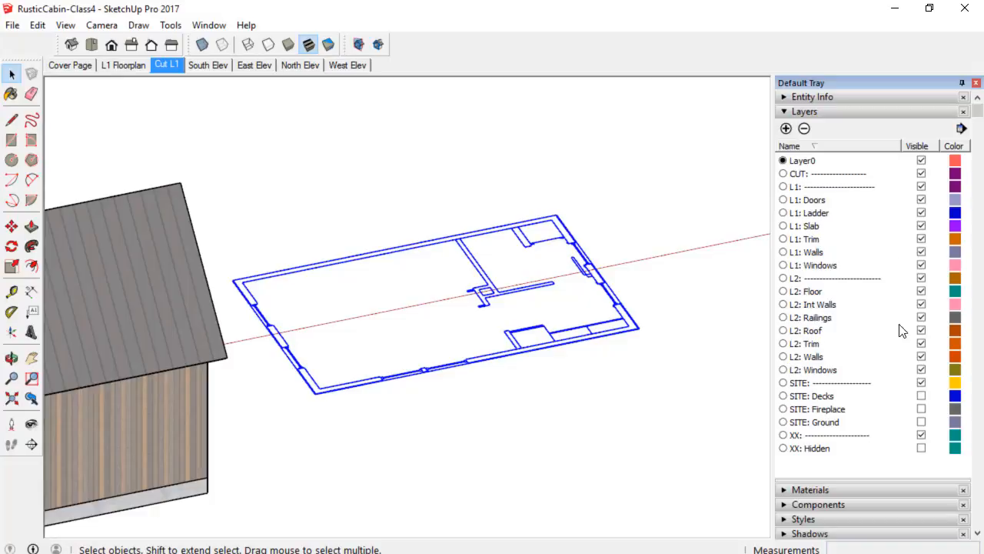
Add two more layers named CUT: L1 and CUT: L2.
click(786, 129)
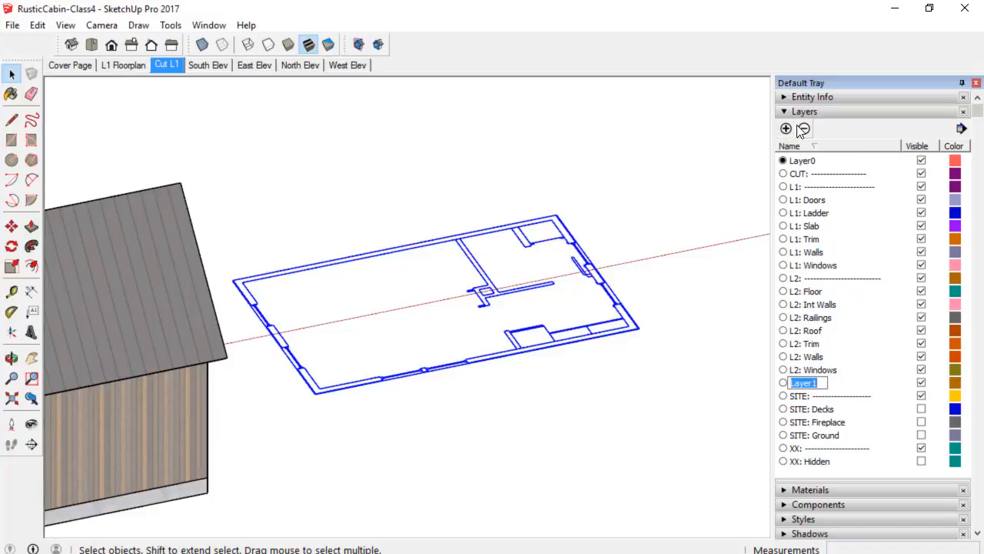
text(CUT: L1)
key(Return)
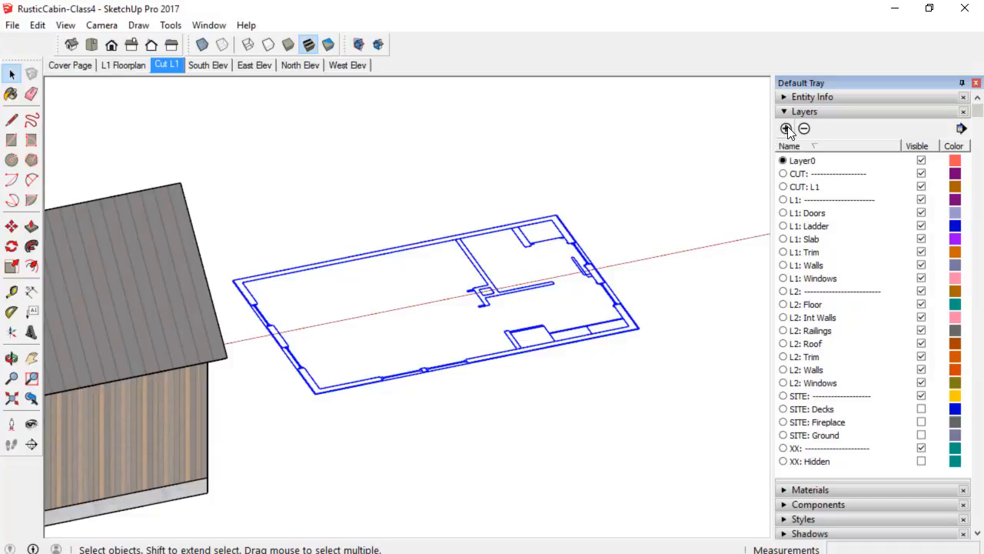
click(785, 129)
text(CUT: L2)
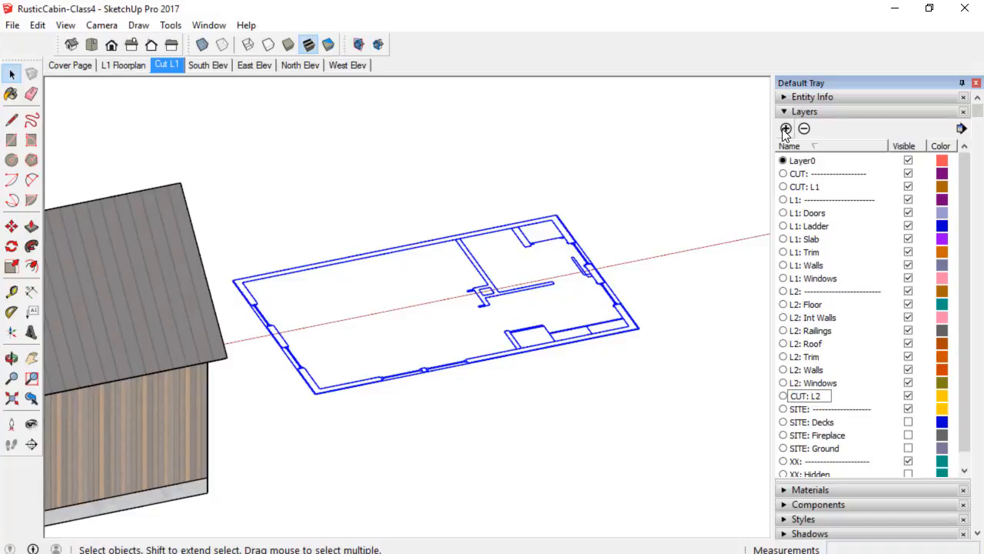
key(Return)
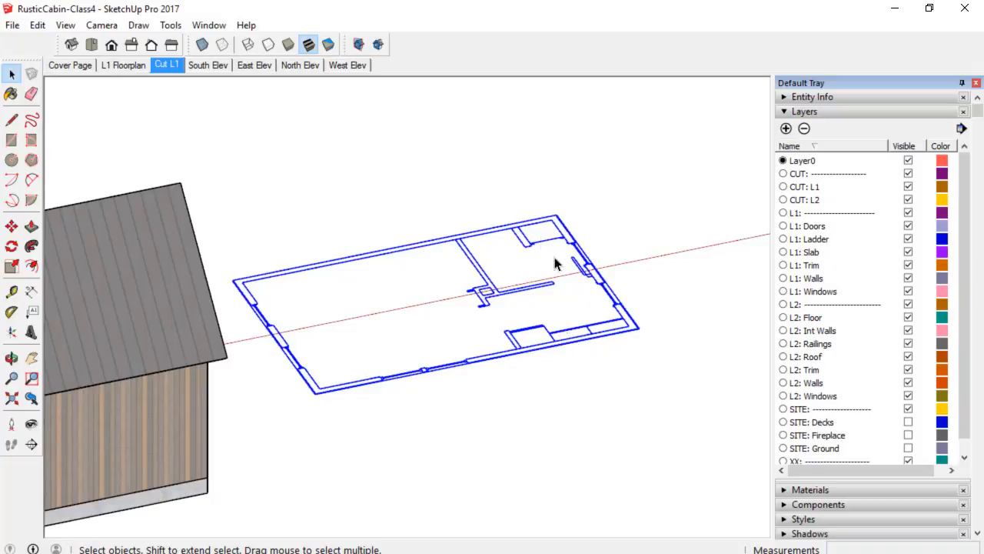
Assign the floor plan slice group to the CUT: L1 layer.
click(850, 96)
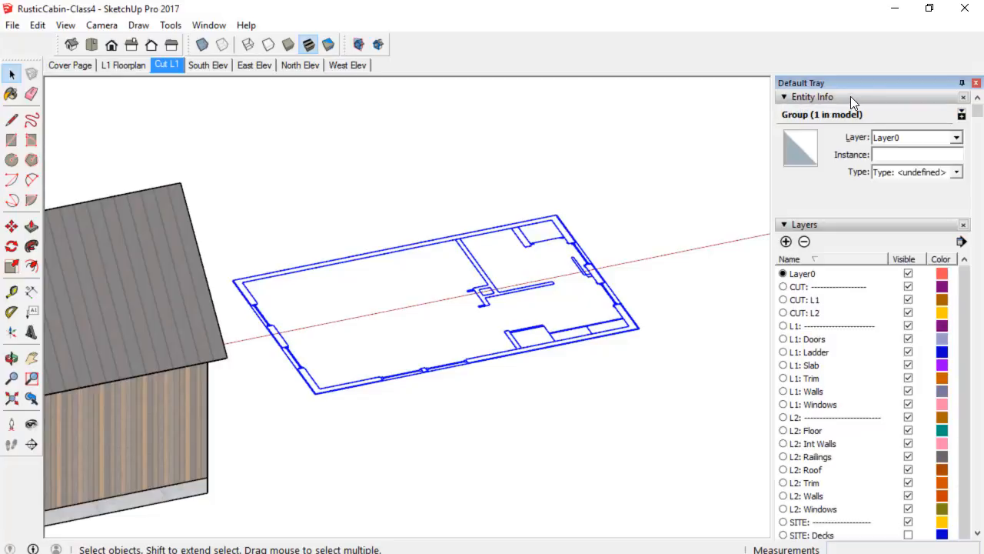
click(956, 138)
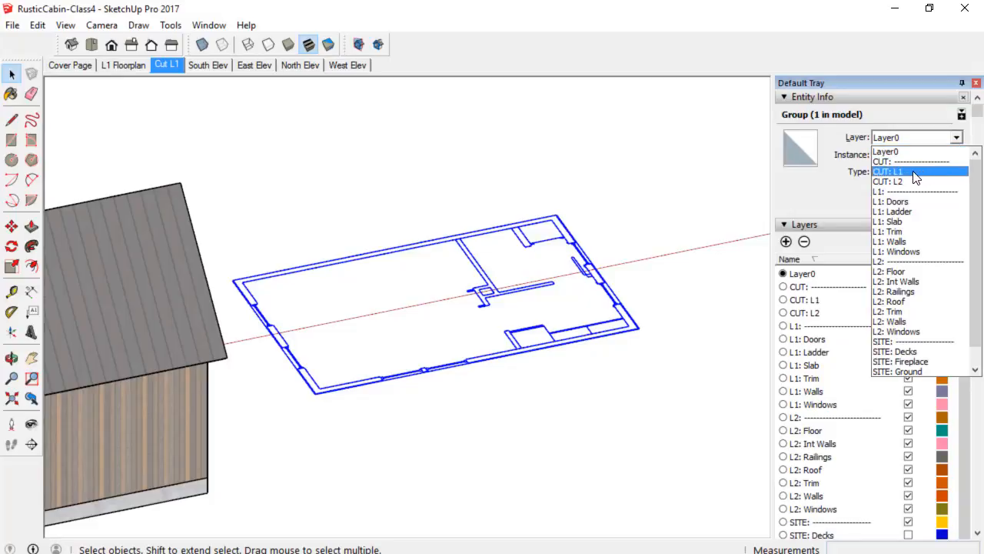
click(915, 172)
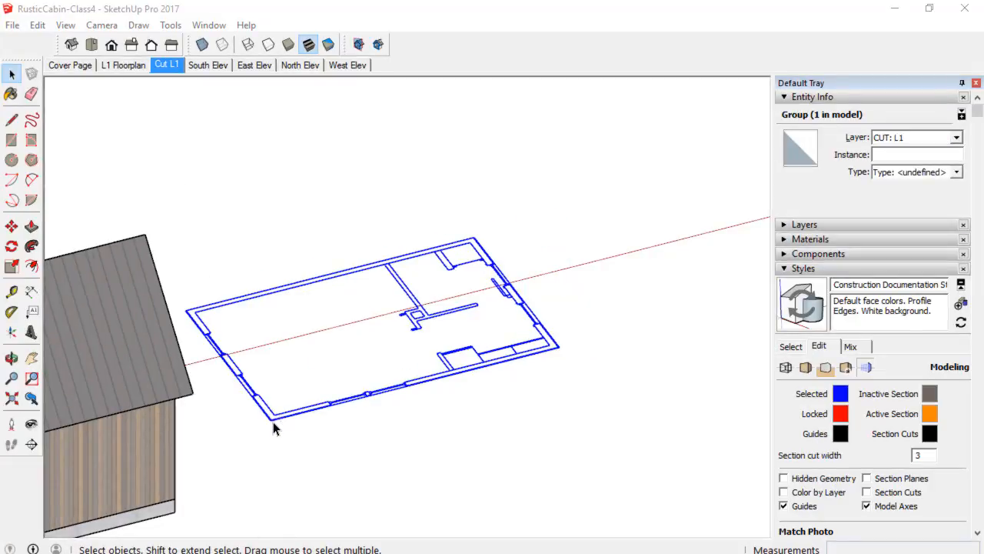
Move the floor plan slice group so its corner lines up with the cabin's corner along the red axis.
key(m)
scroll(273, 426, up, 3)
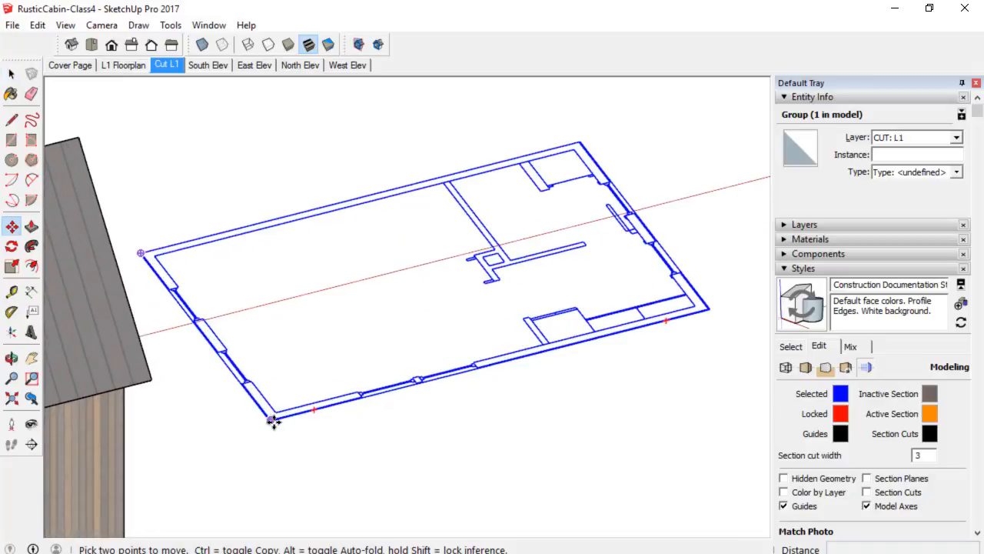
click(273, 421)
scroll(276, 466, down, 2)
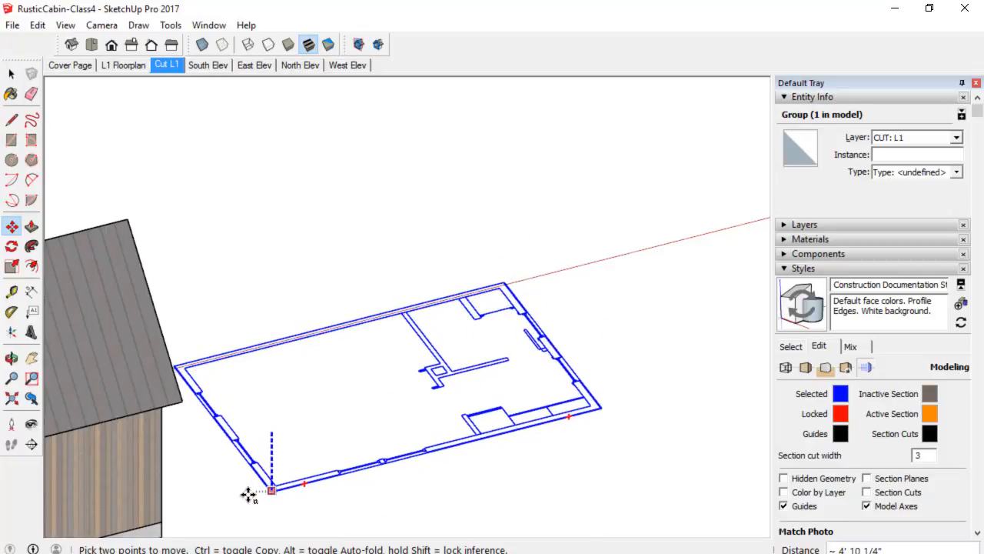
click(163, 521)
middle_drag(304, 484, 418, 403)
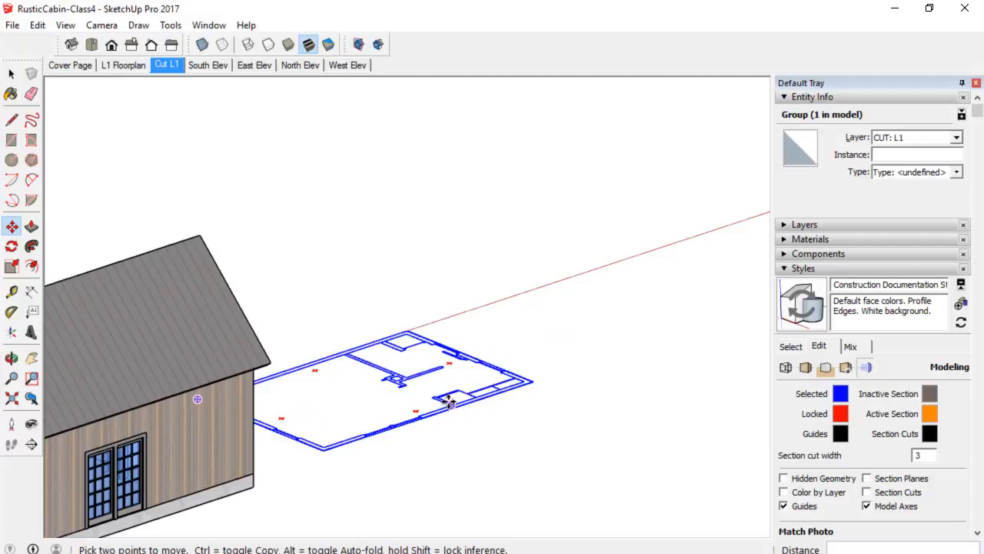
middle_drag(409, 401, 187, 397)
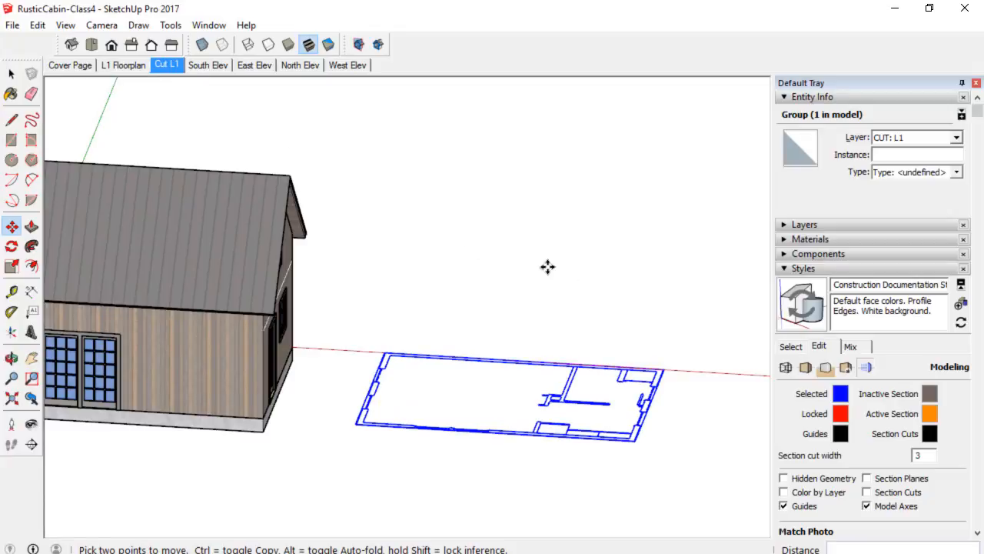
Switch the camera to the top view and center it on the floor plan slice.
click(93, 43)
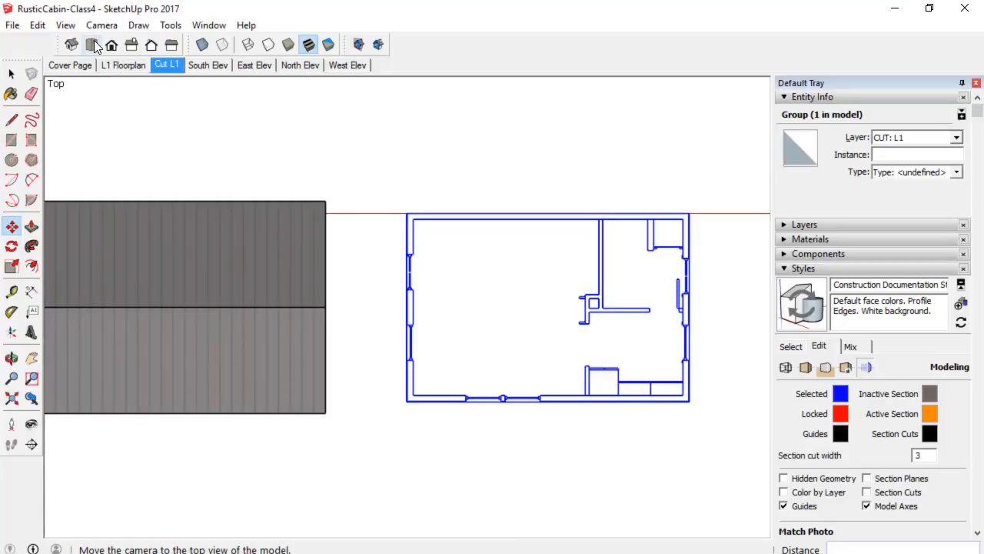
scroll(599, 331, down, 3)
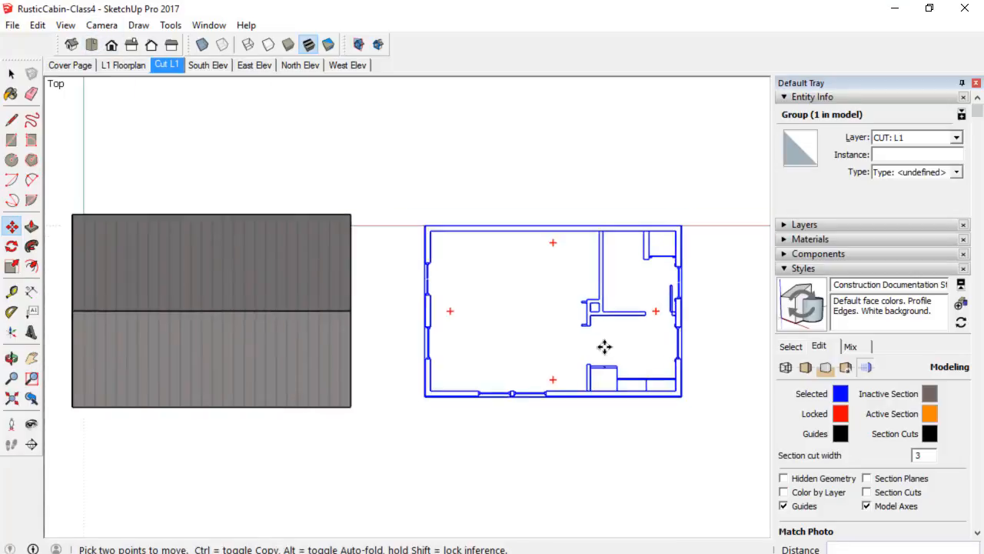
shift+middle_drag(592, 327, 481, 334)
key(m)
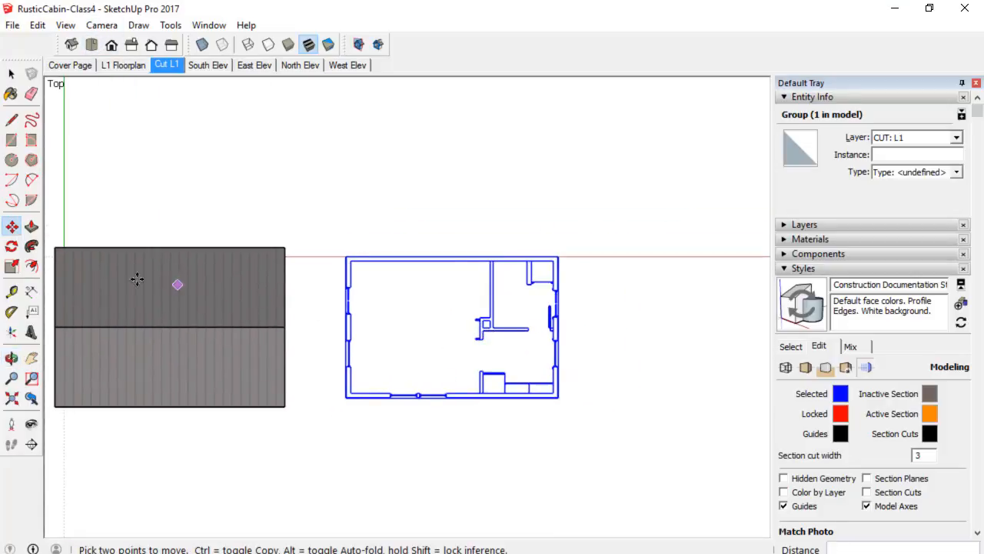
Hide all layers from CUT: L2 through SITE: Ground, leaving CUT: L1 and the CUT: separator visible.
click(850, 226)
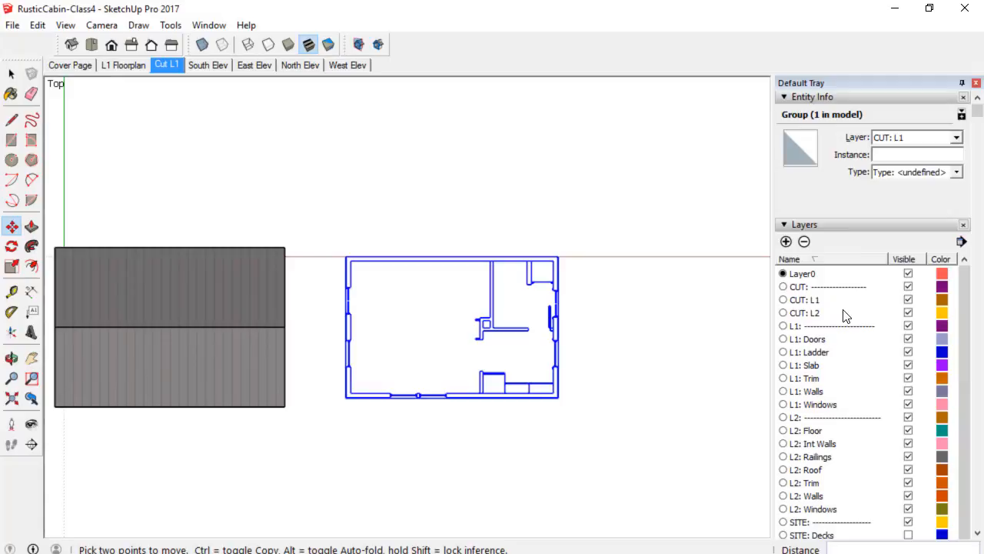
click(848, 313)
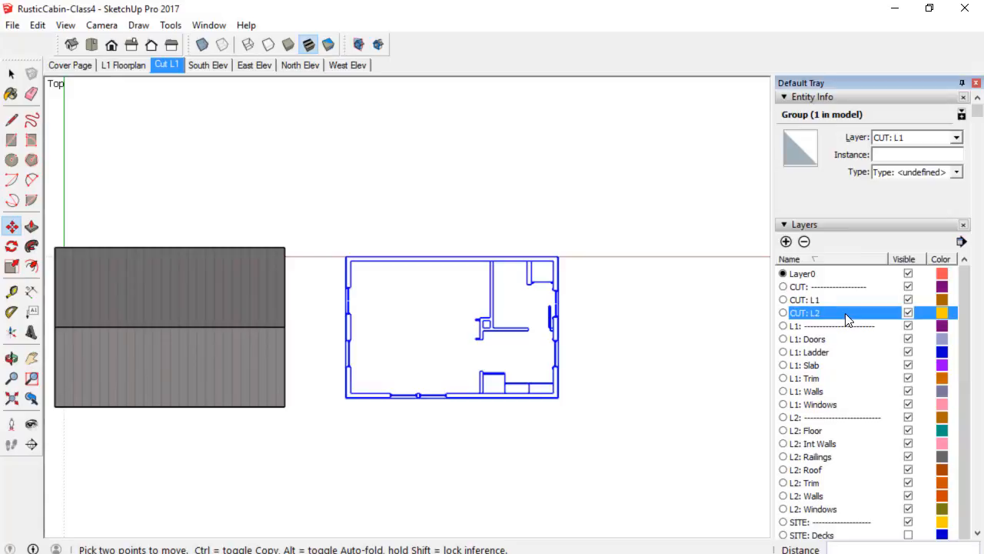
scroll(846, 315, down, 8)
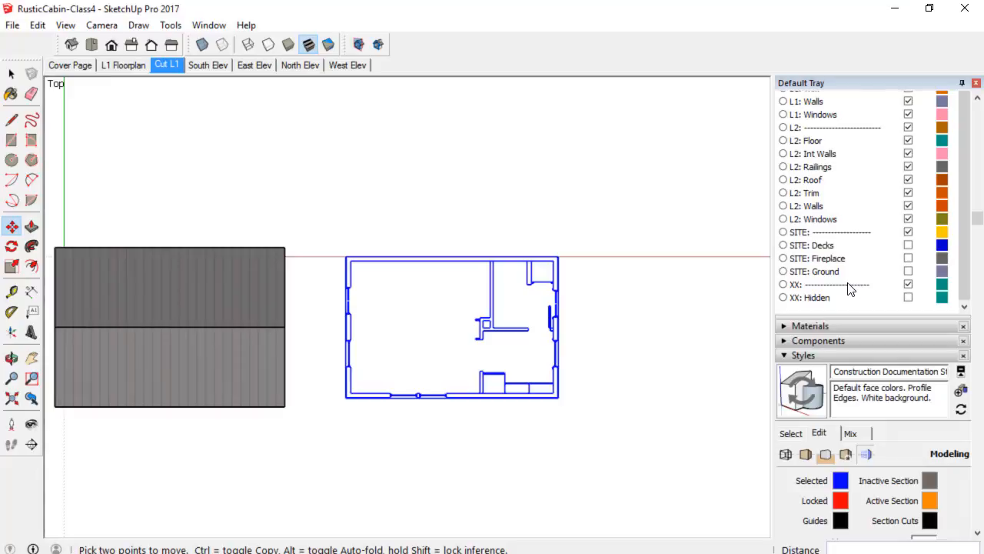
shift+click(851, 277)
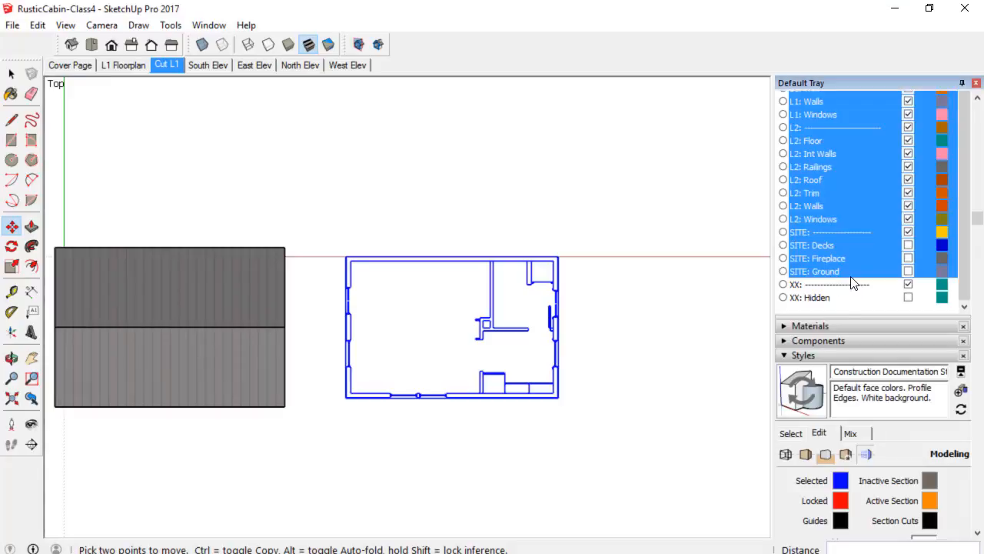
click(909, 231)
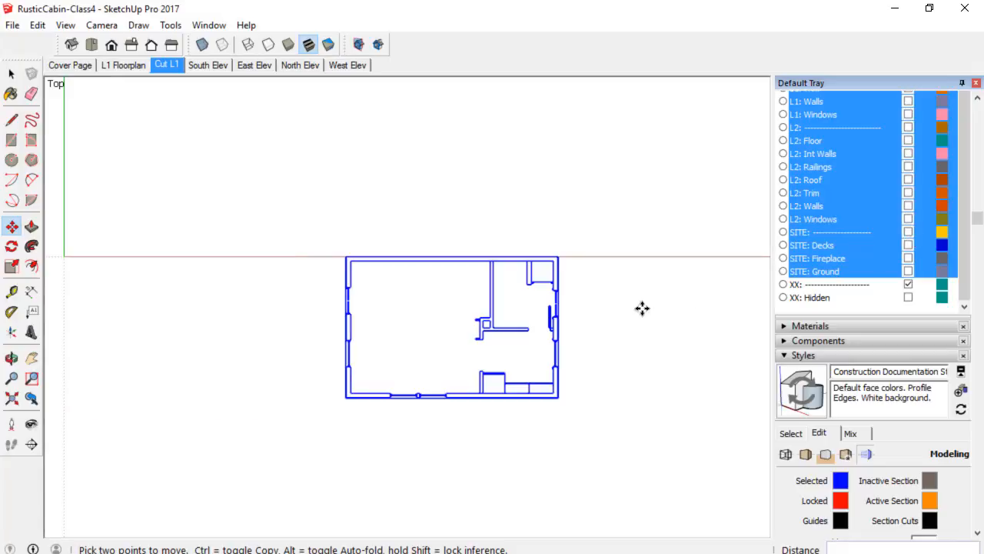
scroll(849, 169, up, 1)
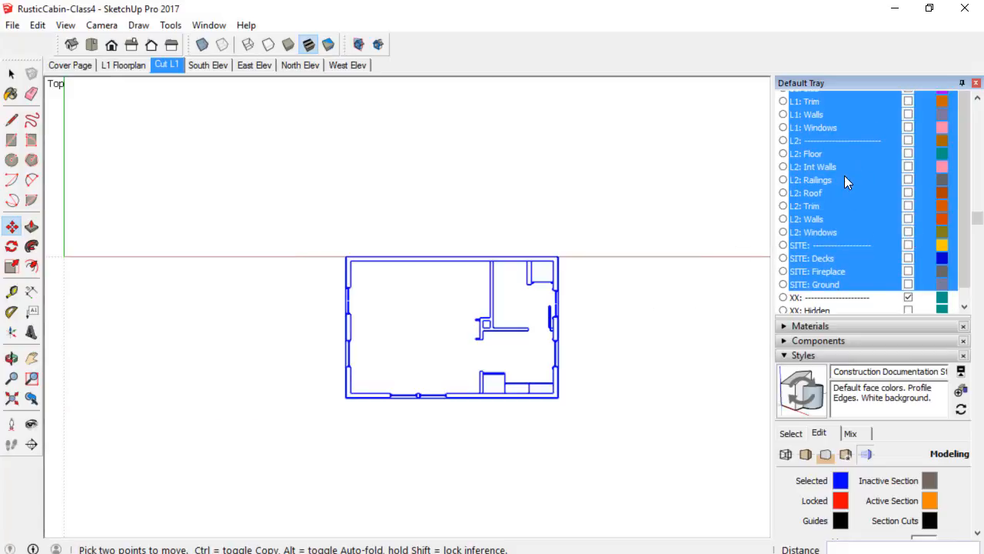
scroll(846, 177, up, 5)
scroll(850, 347, down, 1)
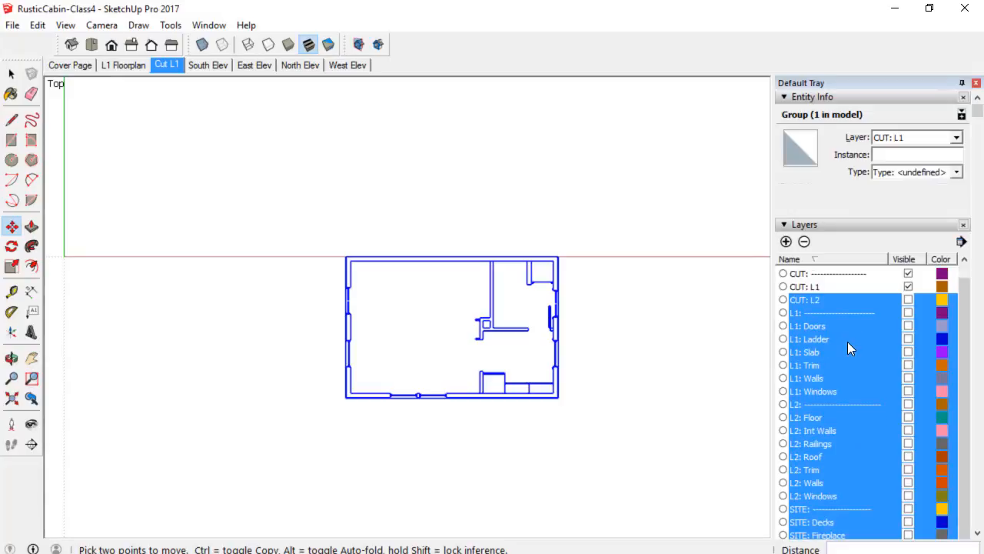
click(836, 301)
click(836, 300)
click(675, 321)
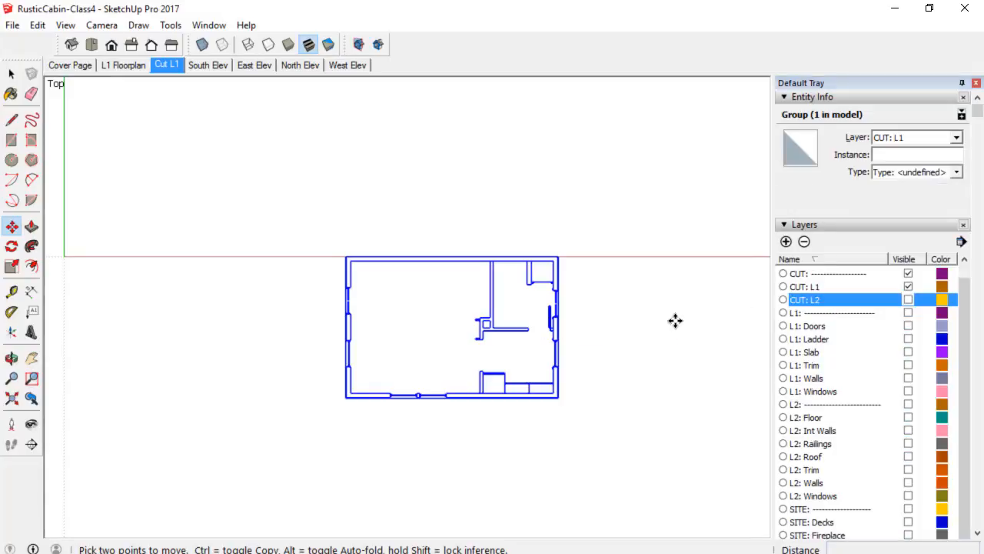
Try to update the Cut L1 scene.
key(Escape)
scroll(575, 341, up, 2)
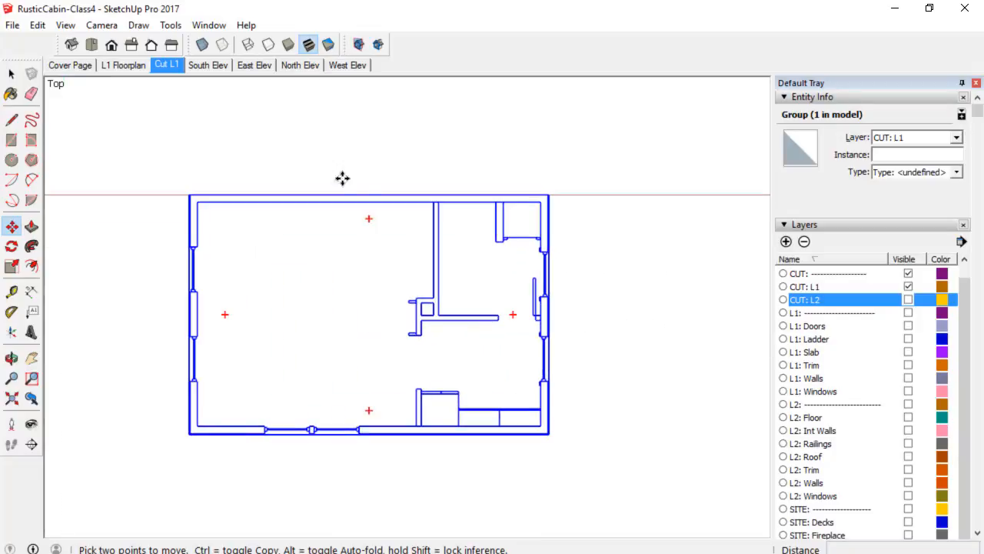
right_click(169, 66)
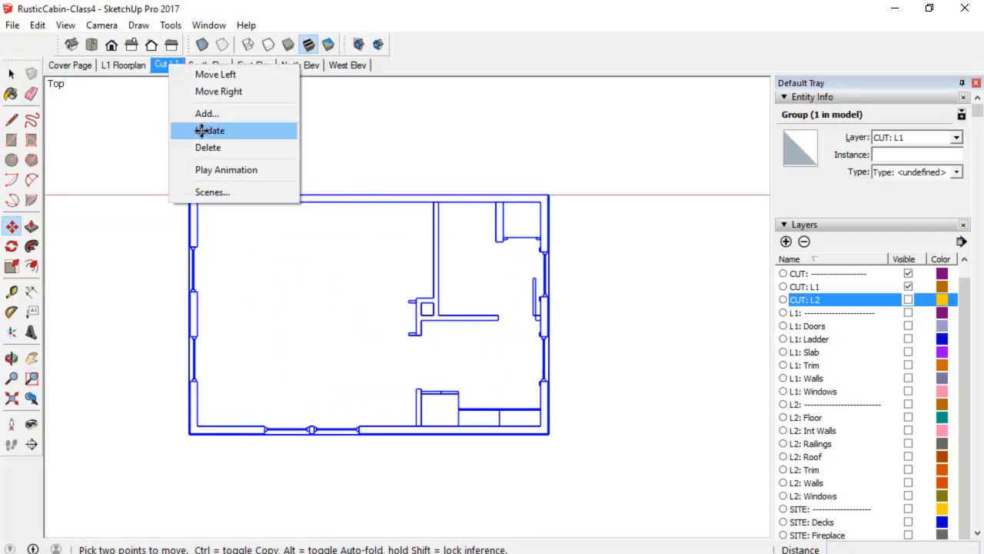
click(204, 132)
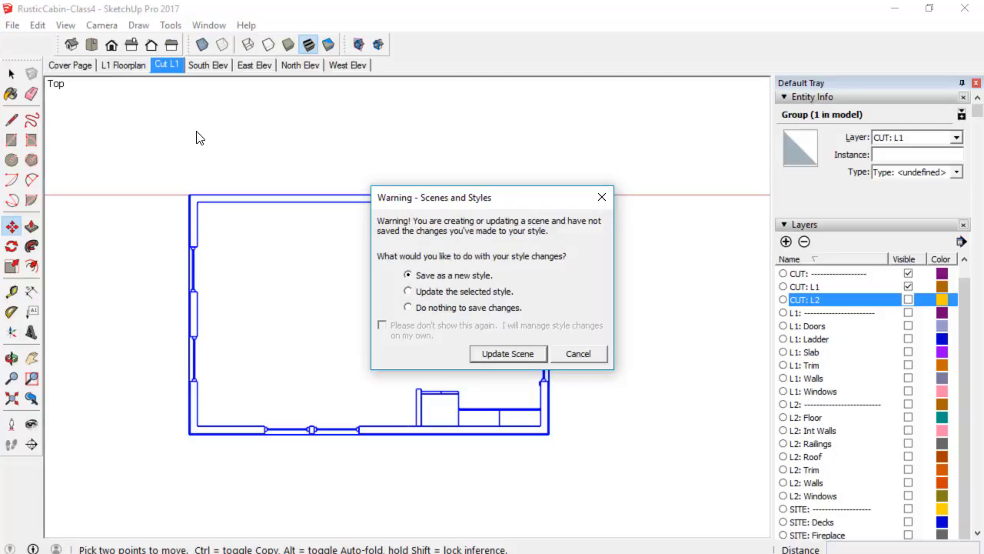
click(599, 355)
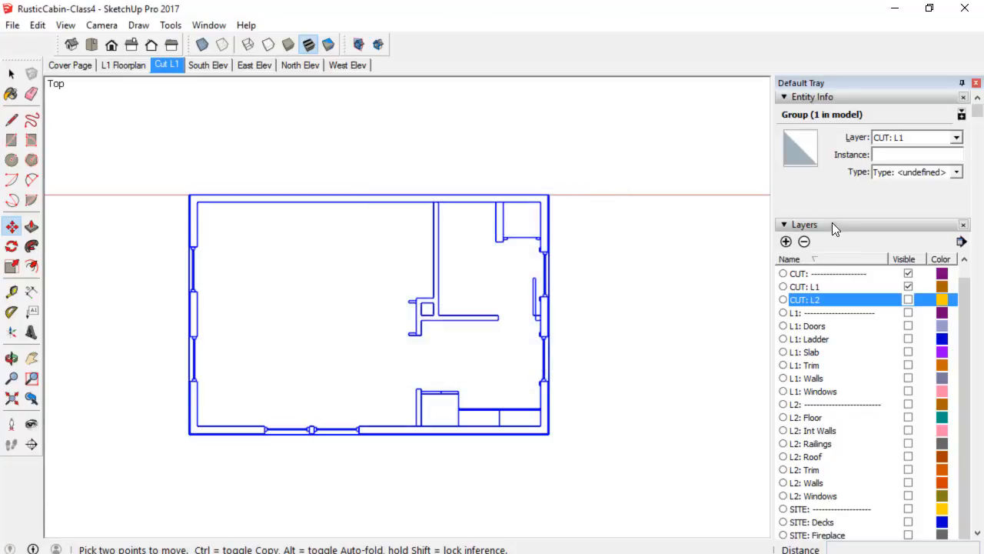
Enable Section Cuts in the style's modeling settings and update the Cut L1 scene.
click(838, 99)
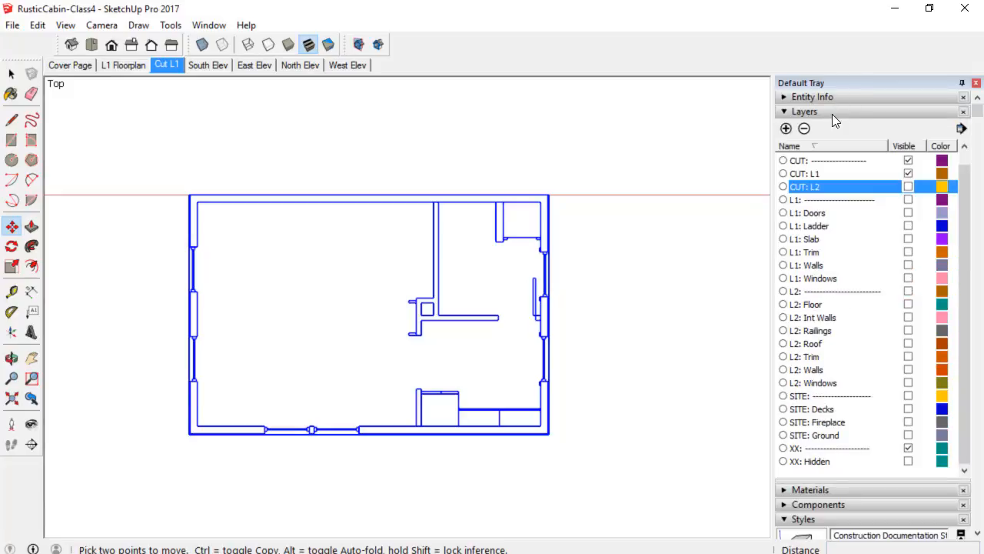
click(832, 114)
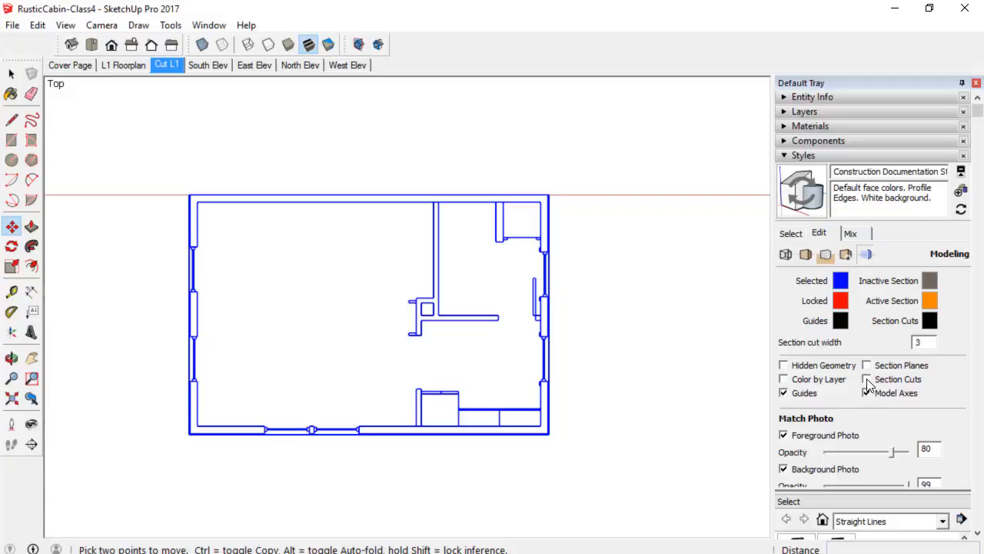
click(866, 379)
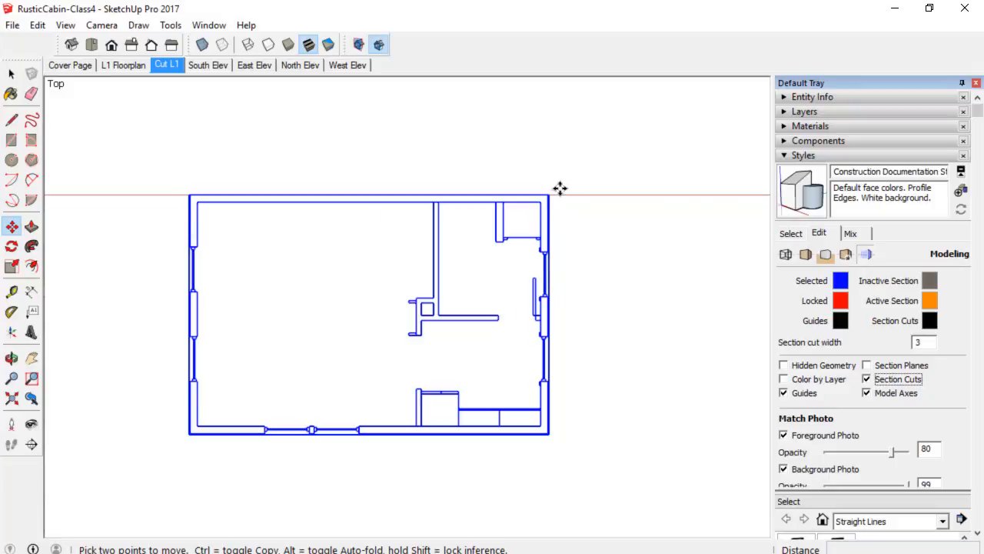
right_click(176, 68)
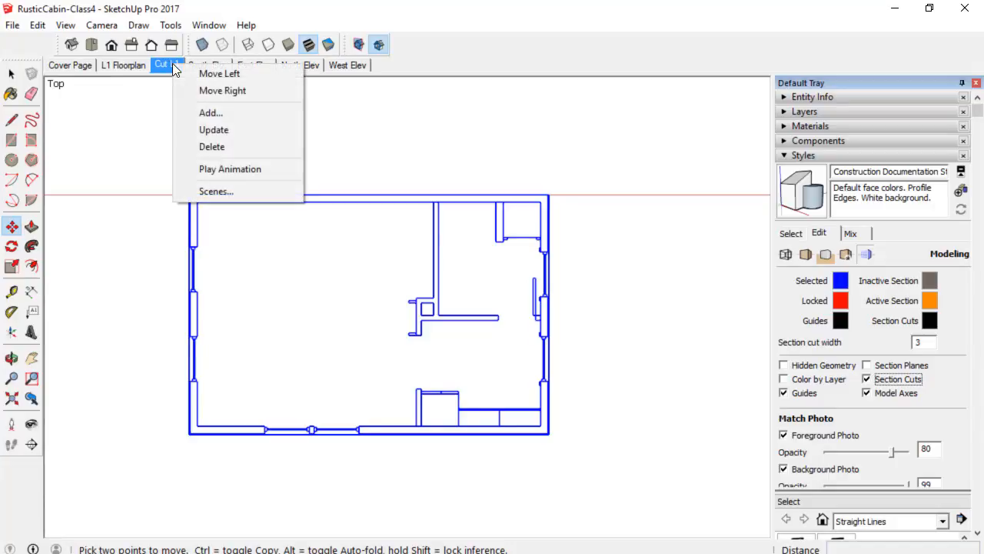
click(212, 130)
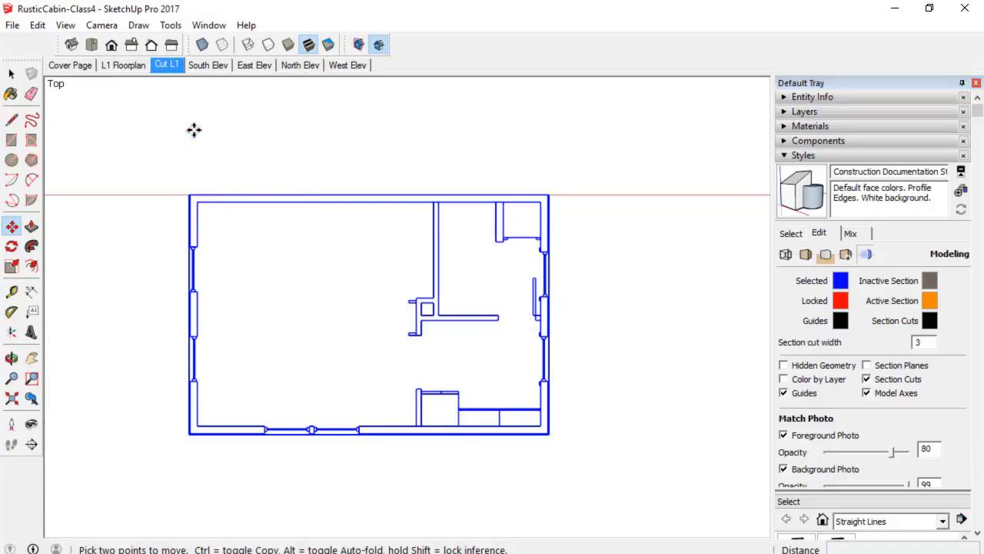
scroll(390, 300, up, 1)
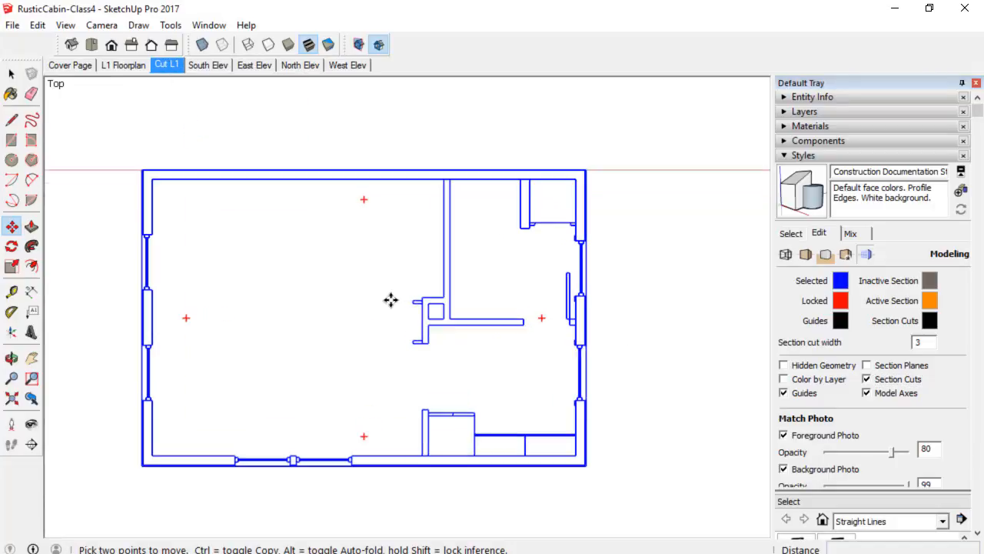
key(space)
click(654, 342)
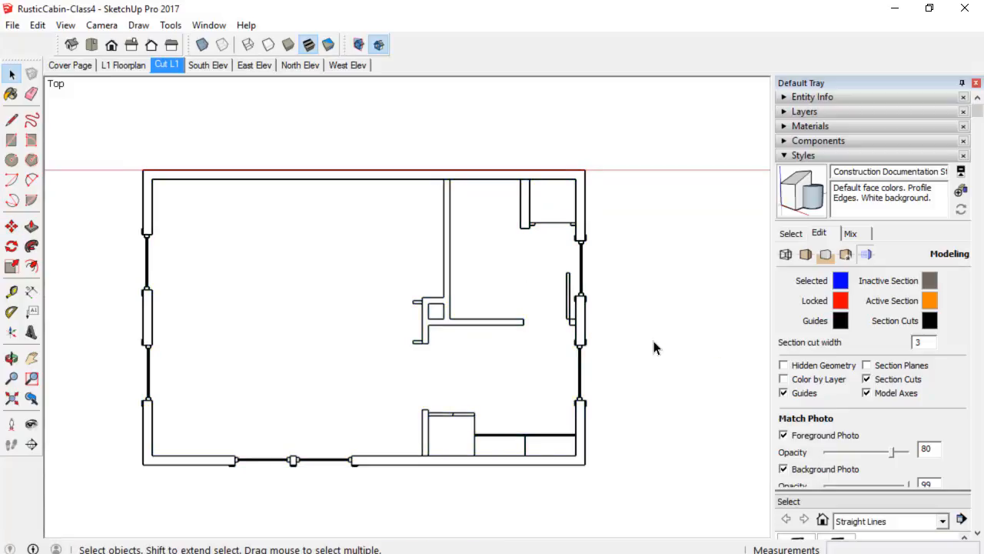
scroll(627, 360, up, 1)
shift+middle_drag(623, 367, 689, 349)
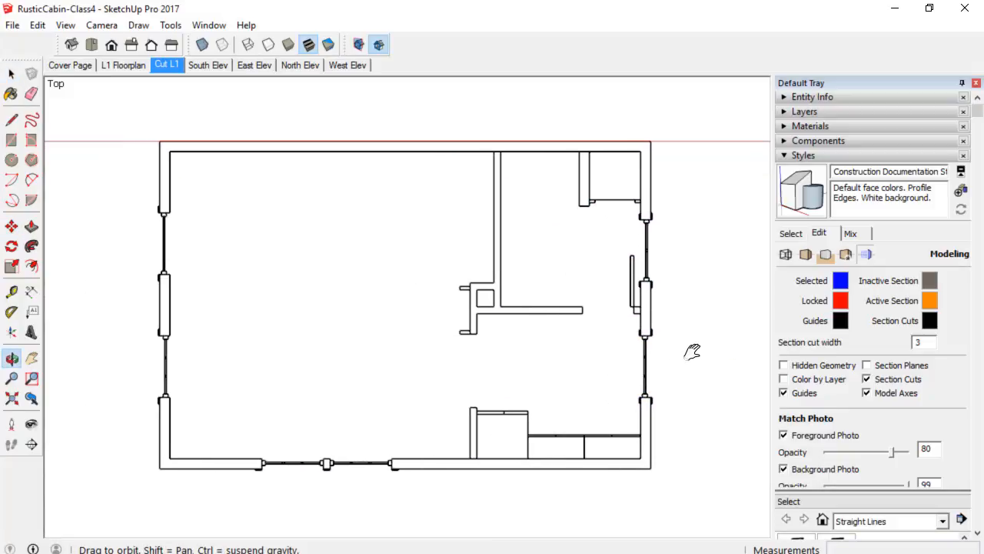
click(166, 64)
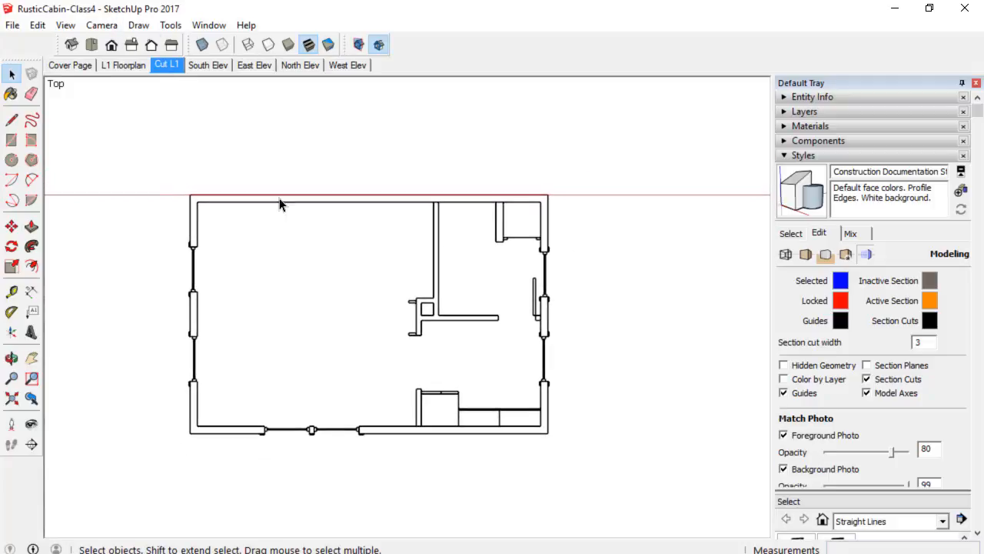
Select the floor plan slice group and review its entity info.
scroll(444, 339, up, 4)
shift+middle_drag(444, 339, 528, 336)
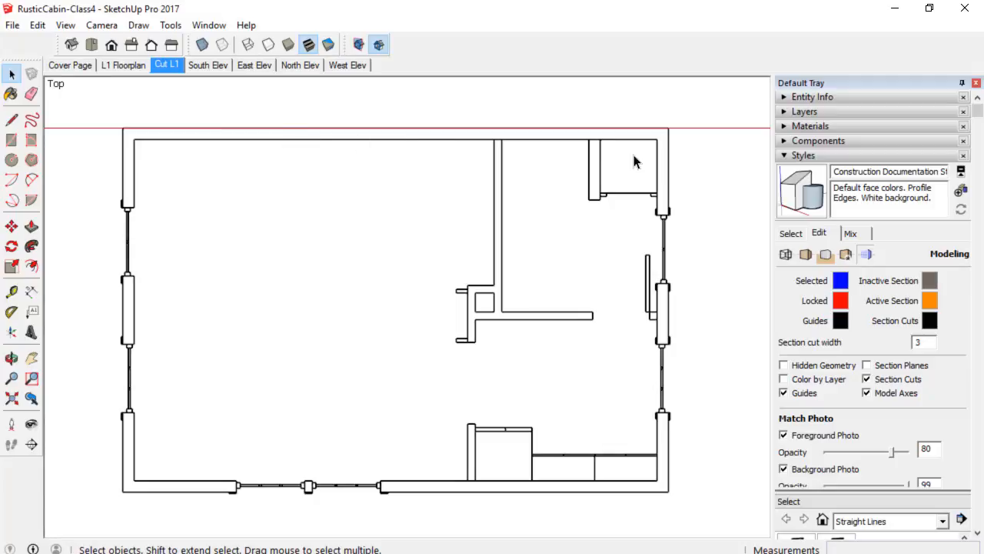
click(668, 162)
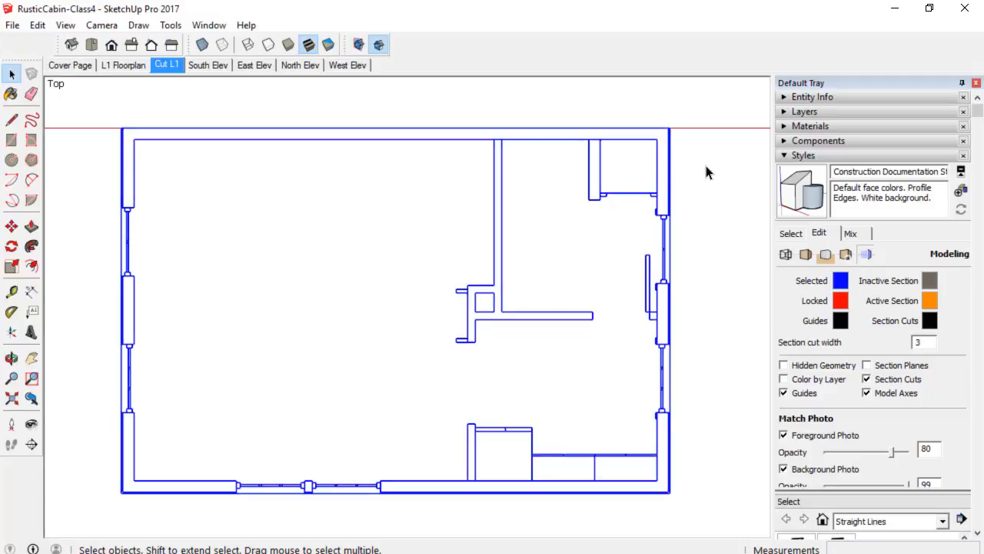
click(844, 97)
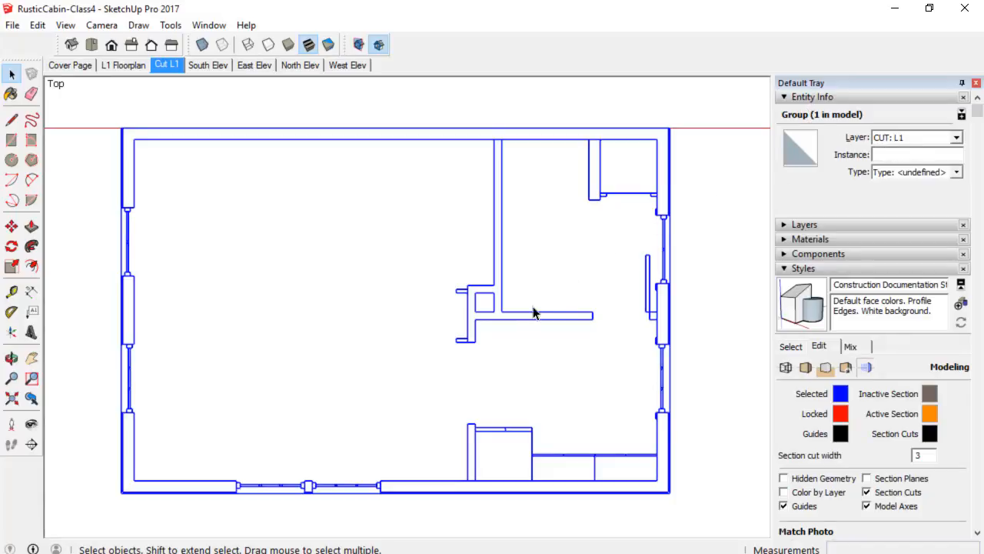
click(501, 322)
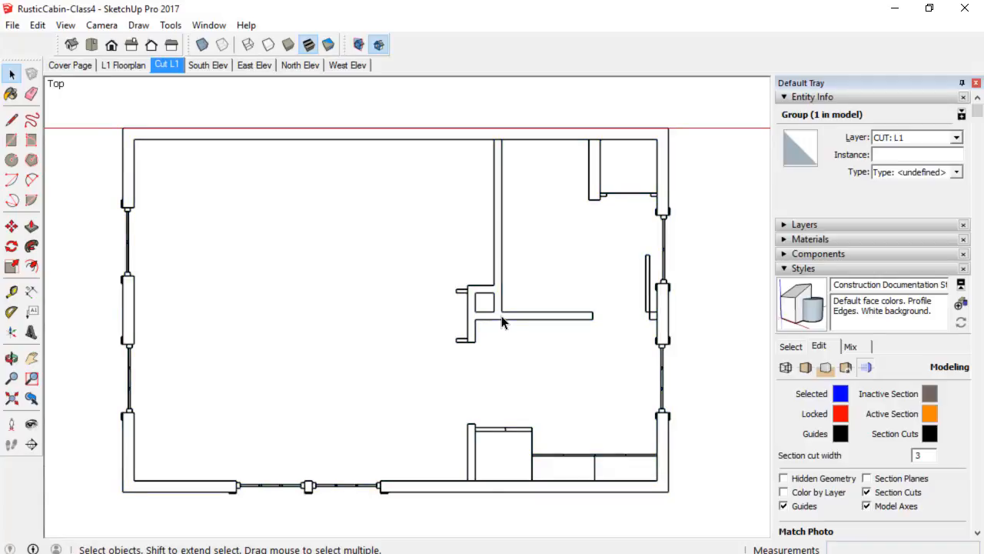
click(662, 381)
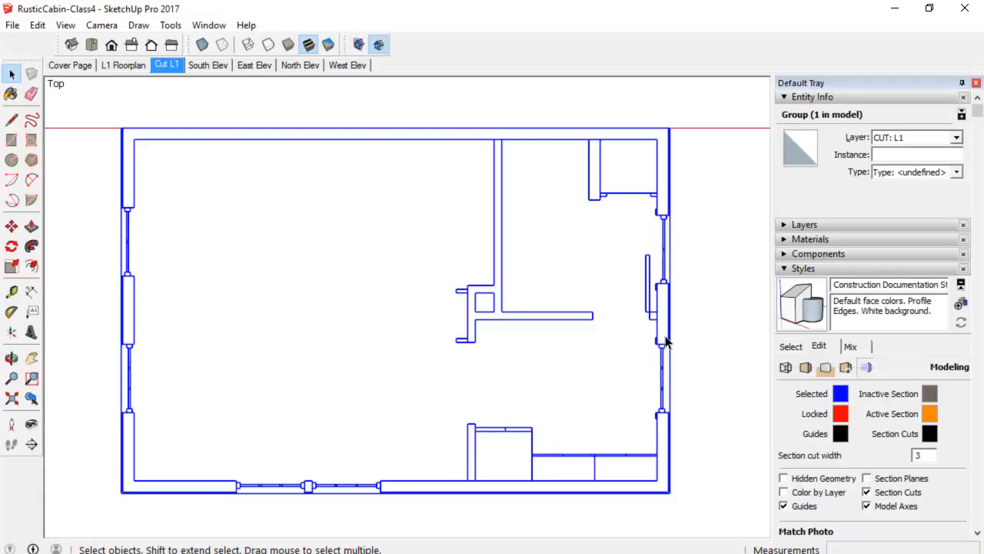
Open the slice group and inspect its door, window and wall components.
double_click(664, 366)
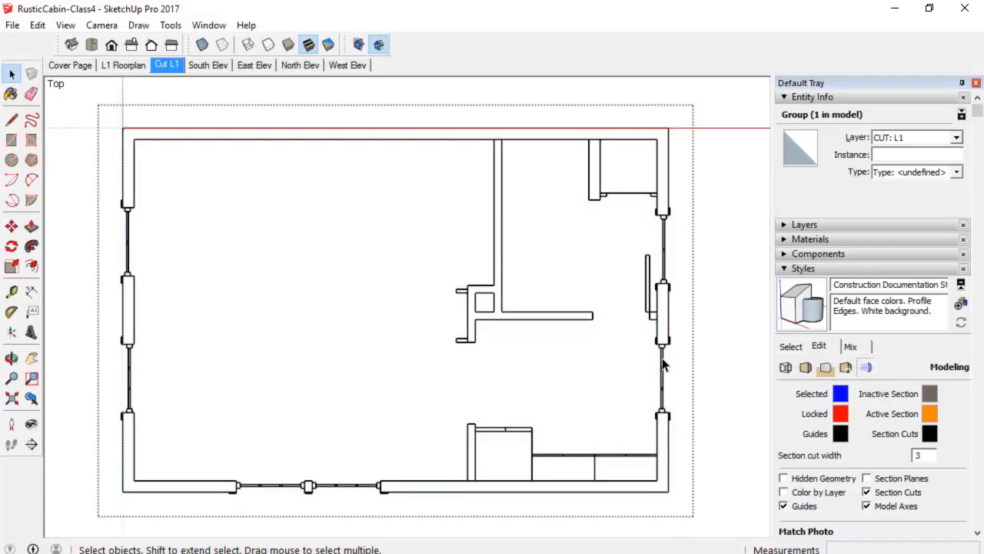
click(664, 367)
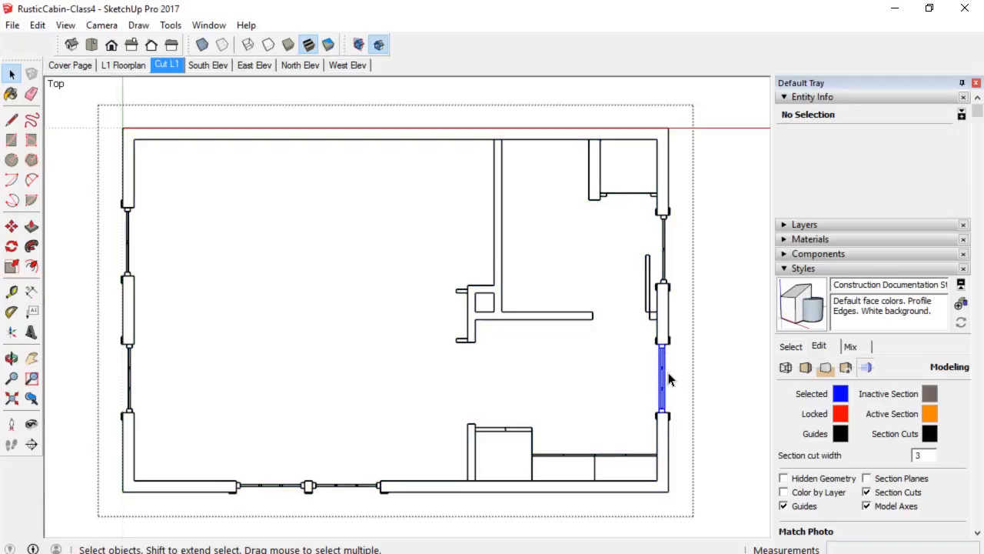
scroll(669, 377, up, 3)
scroll(669, 385, down, 2)
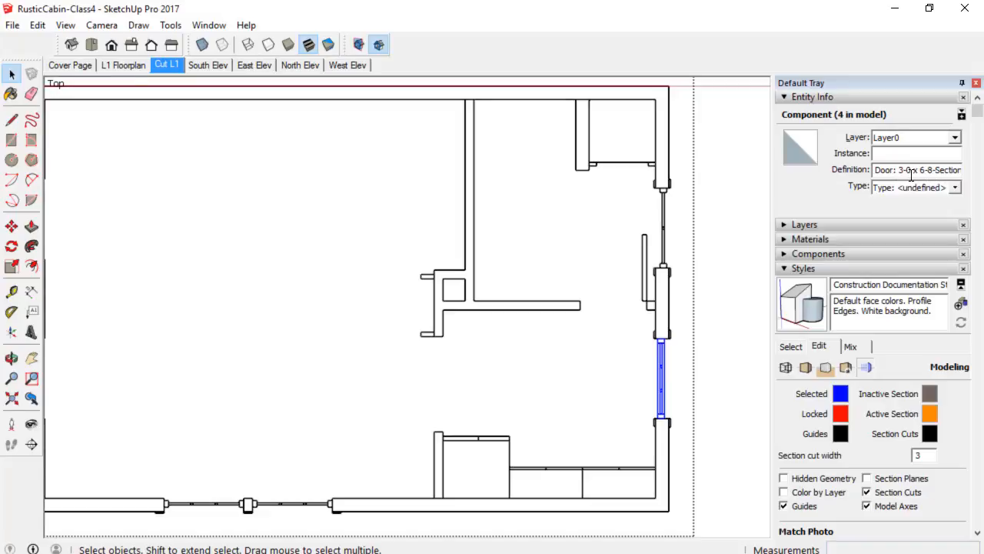
click(665, 231)
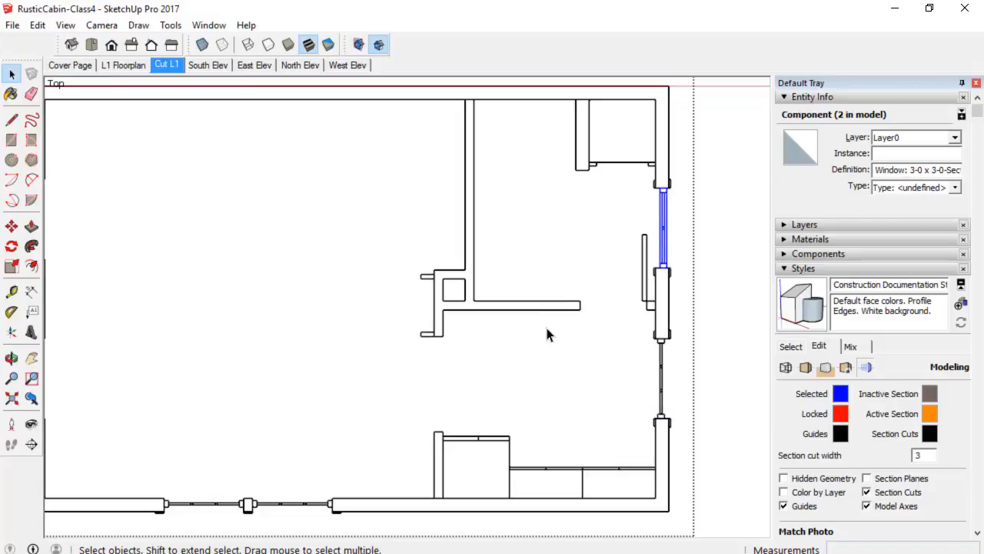
click(525, 309)
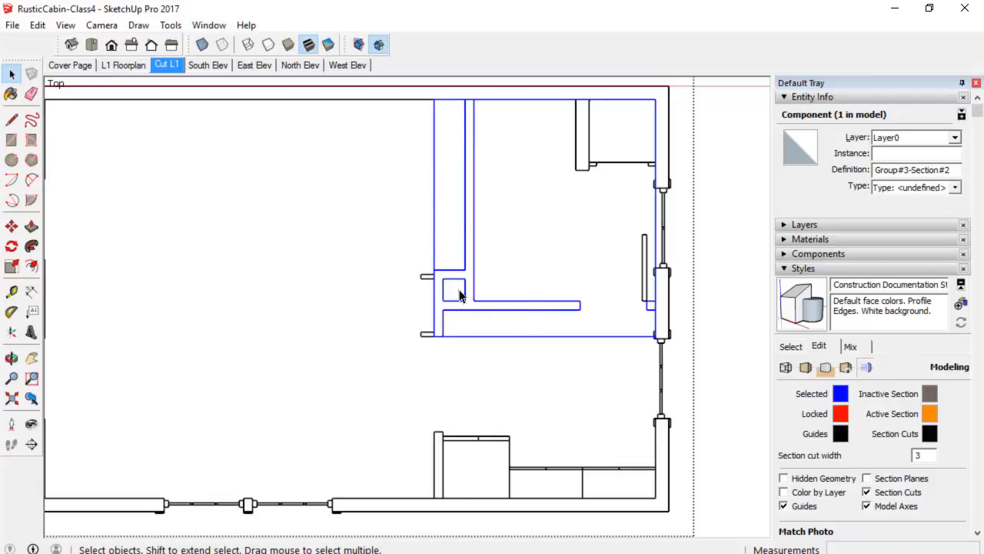
click(523, 511)
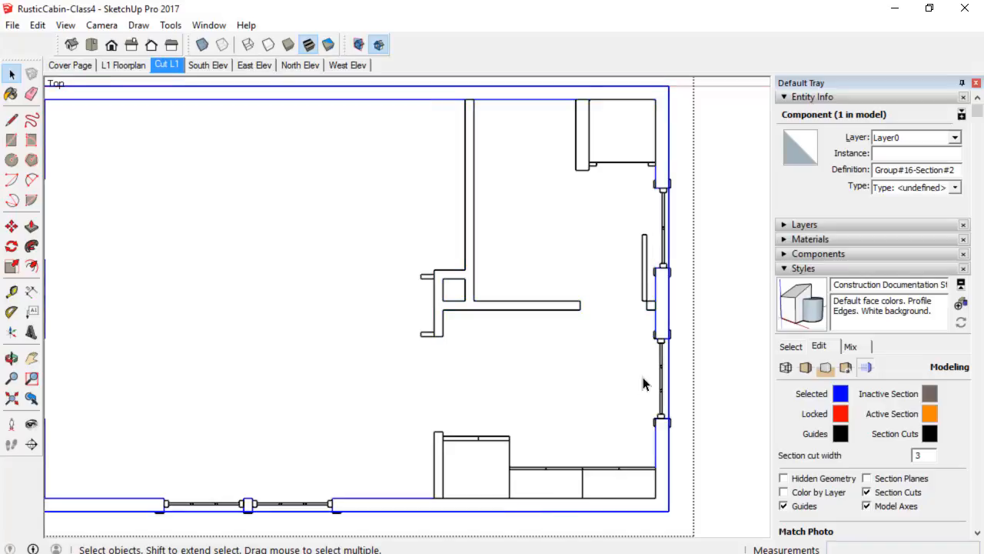
scroll(373, 246, down, 3)
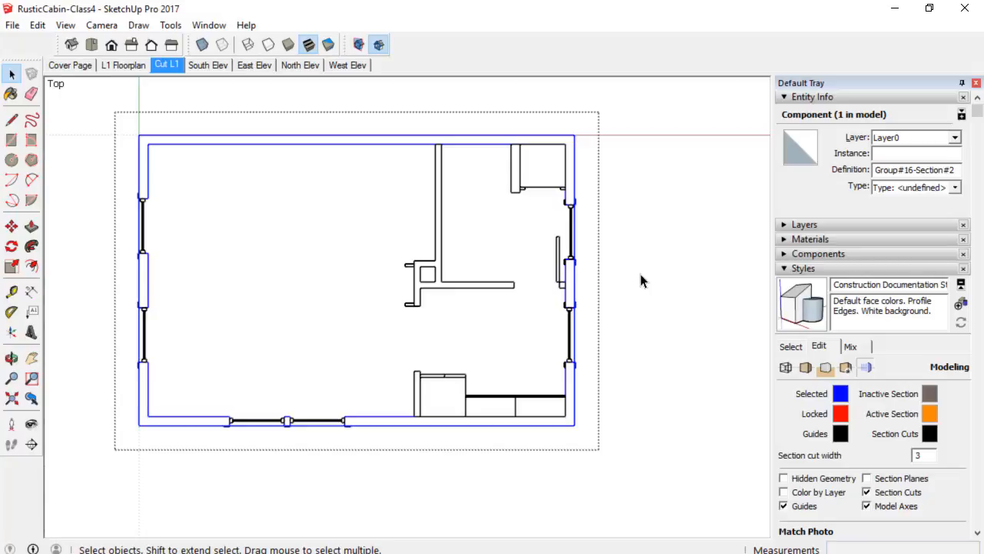
Examine the floor plan slice group's walls and openings in the Cut L1 view.
click(644, 284)
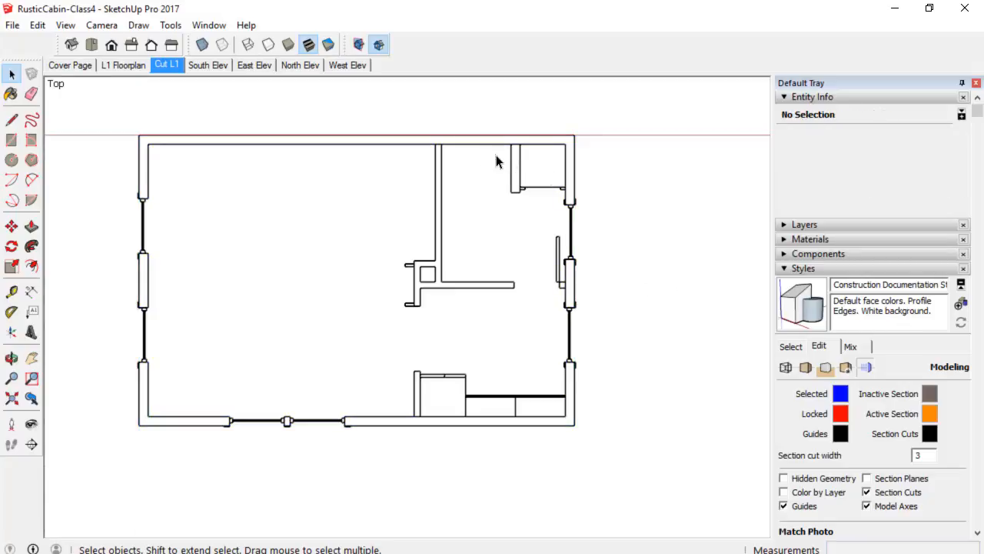
scroll(454, 150, up, 2)
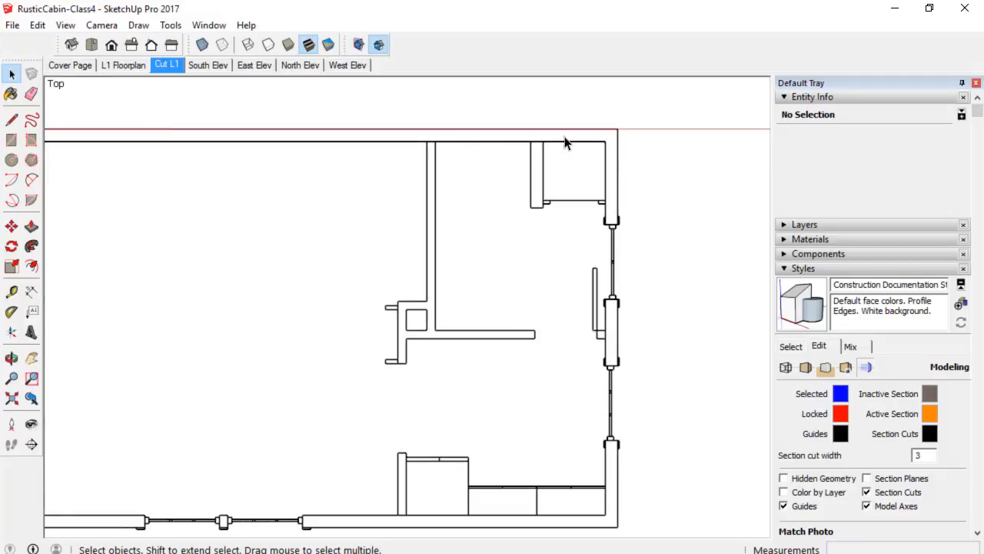
scroll(513, 220, down, 3)
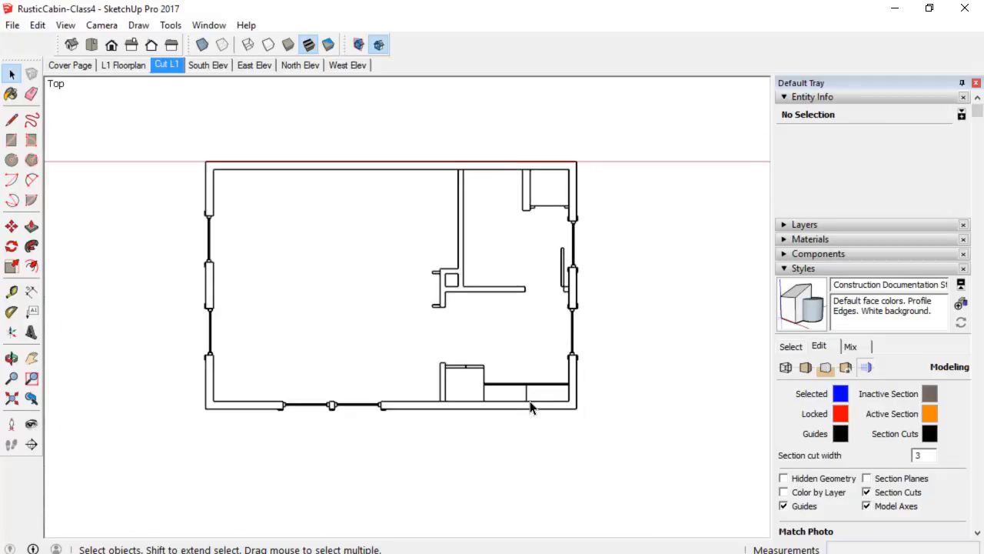
click(209, 343)
scroll(209, 343, up, 2)
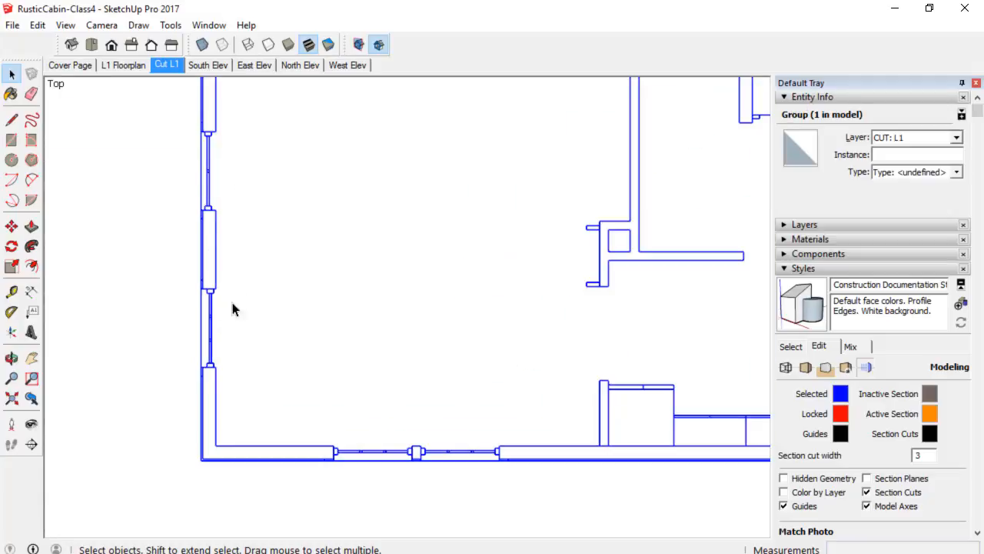
scroll(228, 340, down, 2)
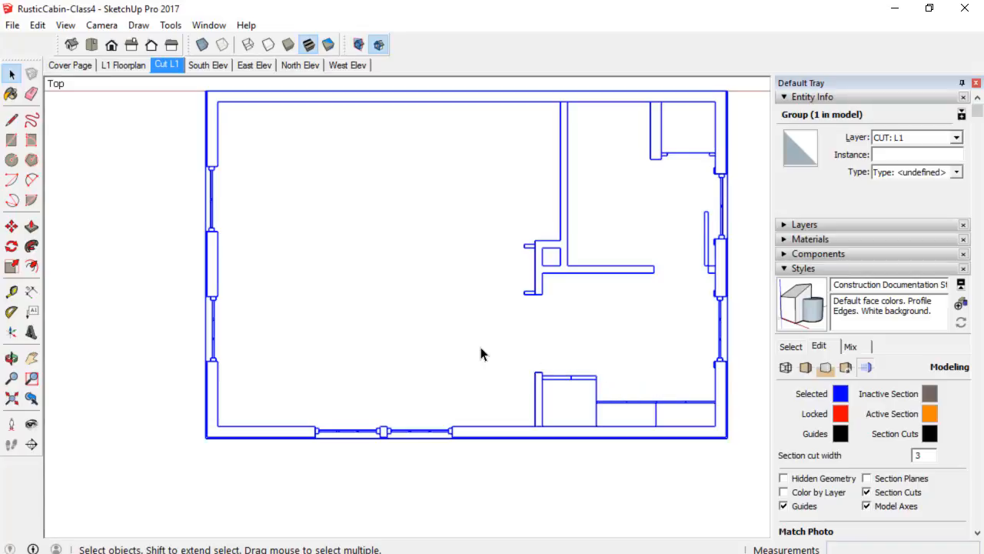
shift+middle_drag(481, 352, 413, 340)
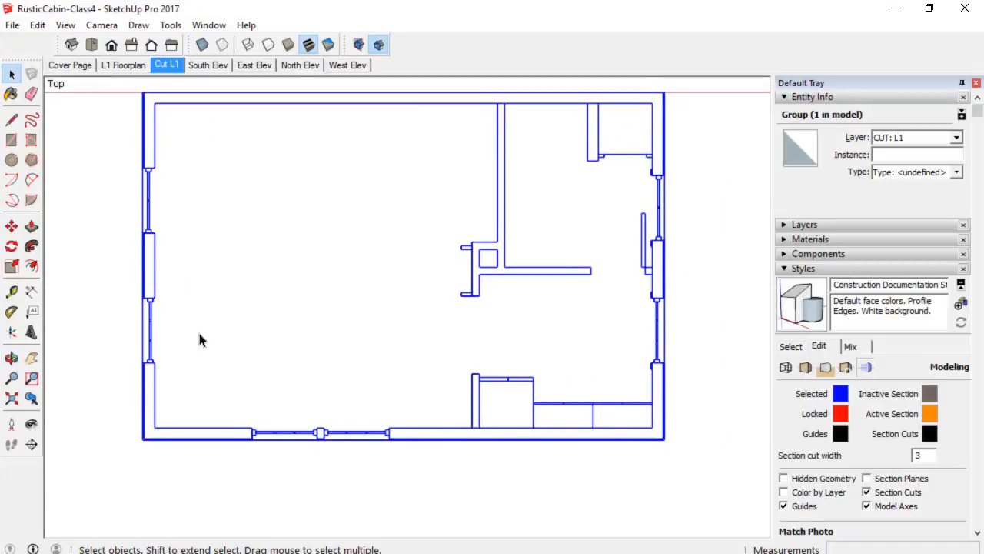
Open the door component inside the slice group, inspect it in isolation and close it again.
double_click(152, 339)
click(151, 340)
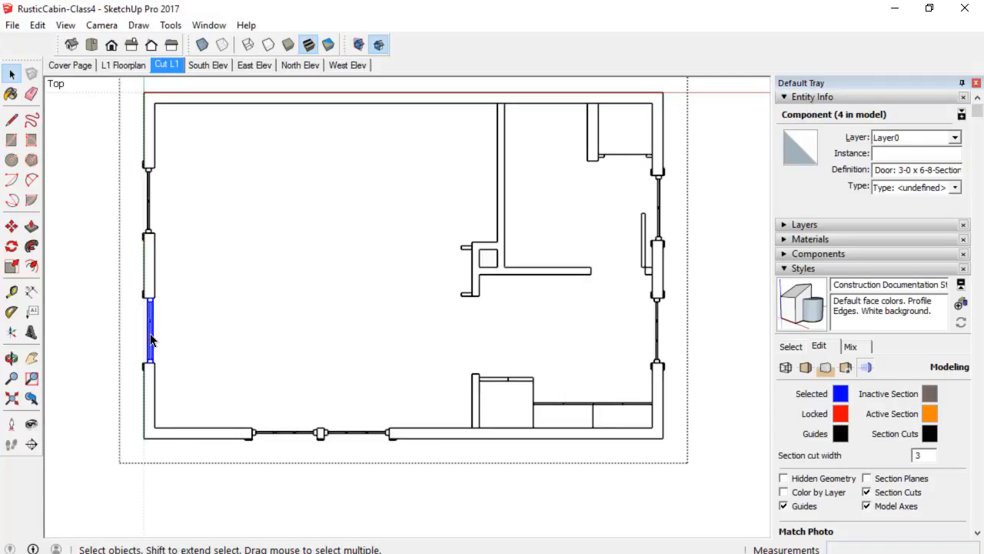
double_click(150, 340)
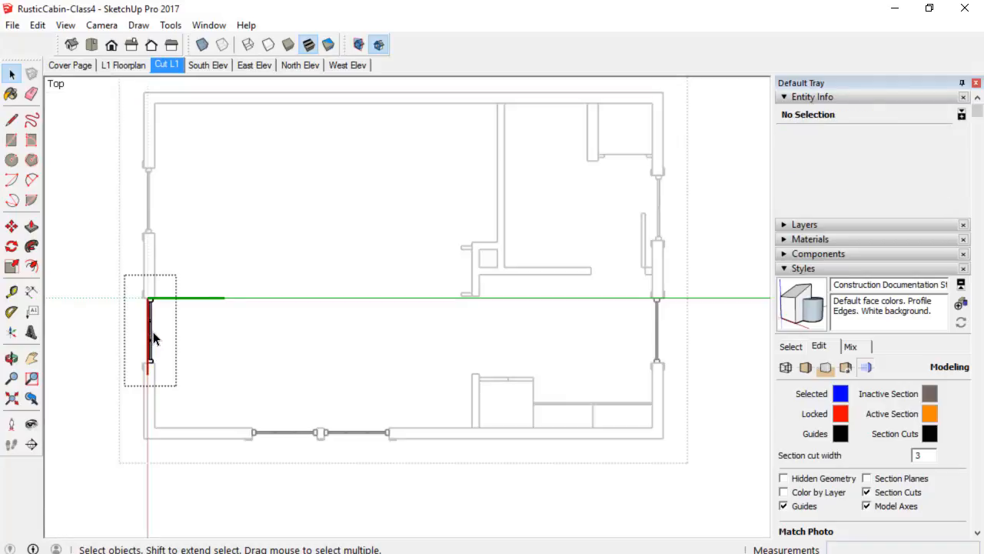
key(i)
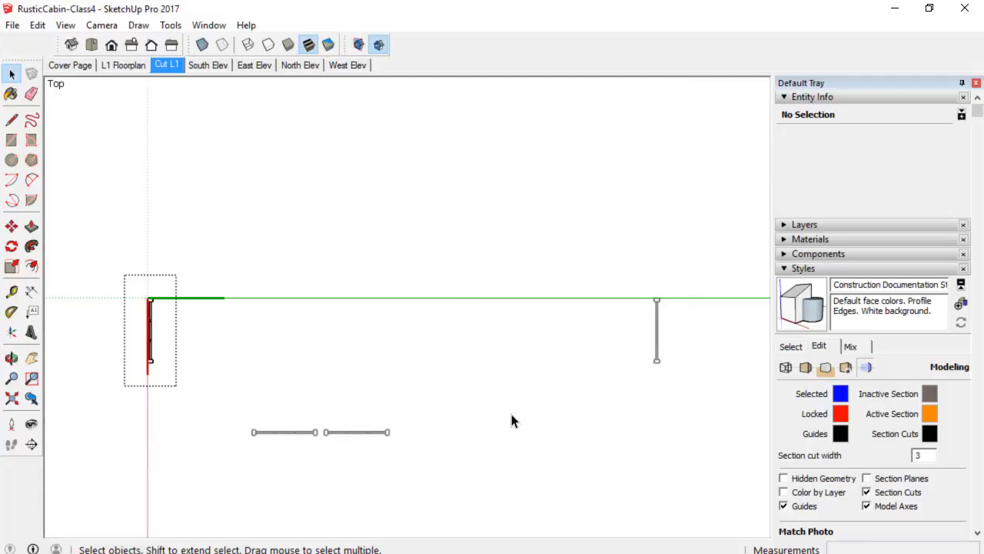
scroll(160, 342, up, 2)
scroll(160, 341, up, 1)
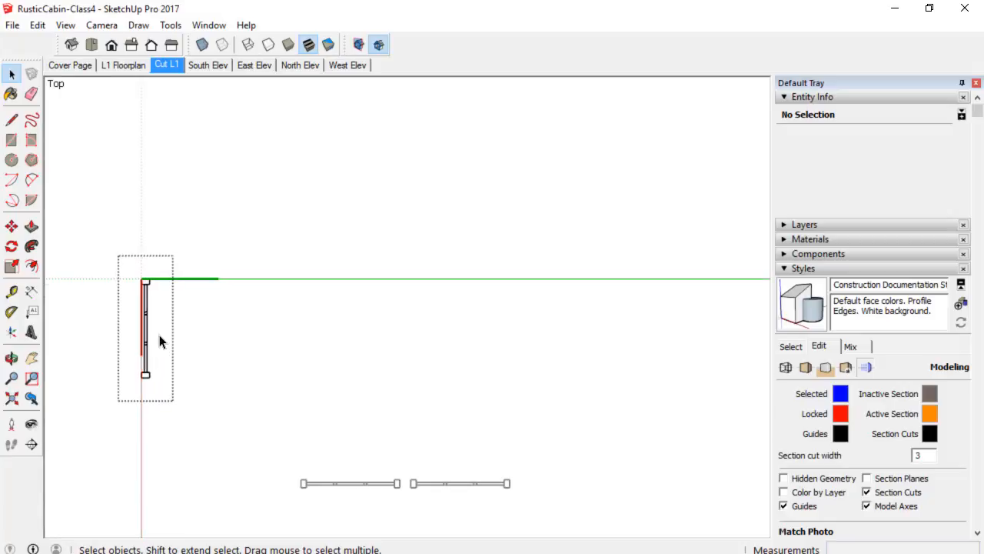
scroll(160, 342, down, 2)
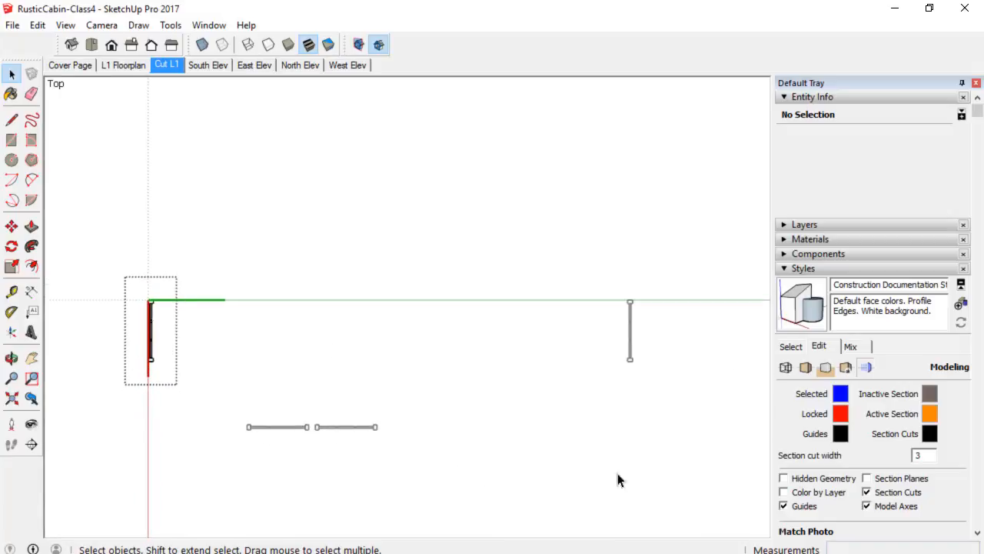
right_click(117, 219)
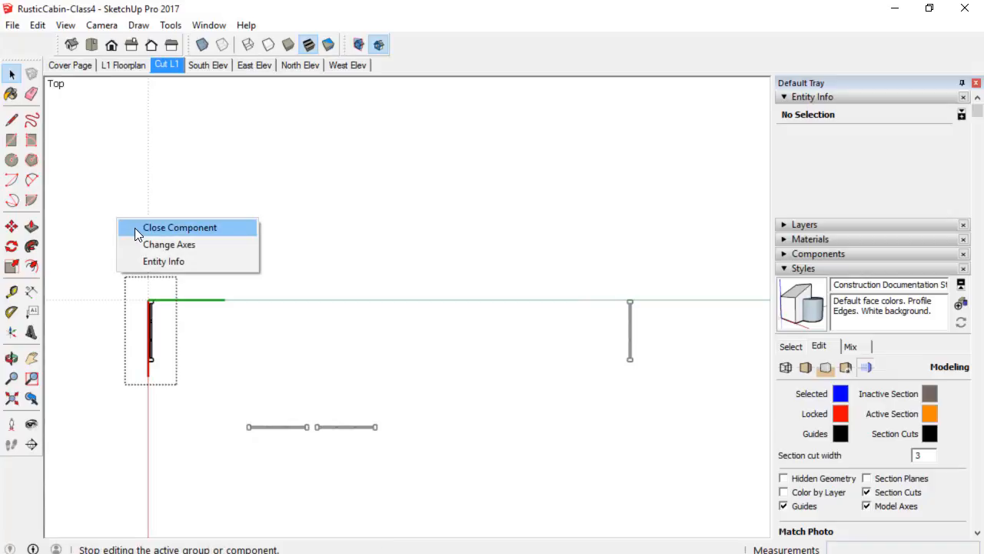
click(135, 228)
Open the neighbouring window component in the slice group and close it again.
click(150, 221)
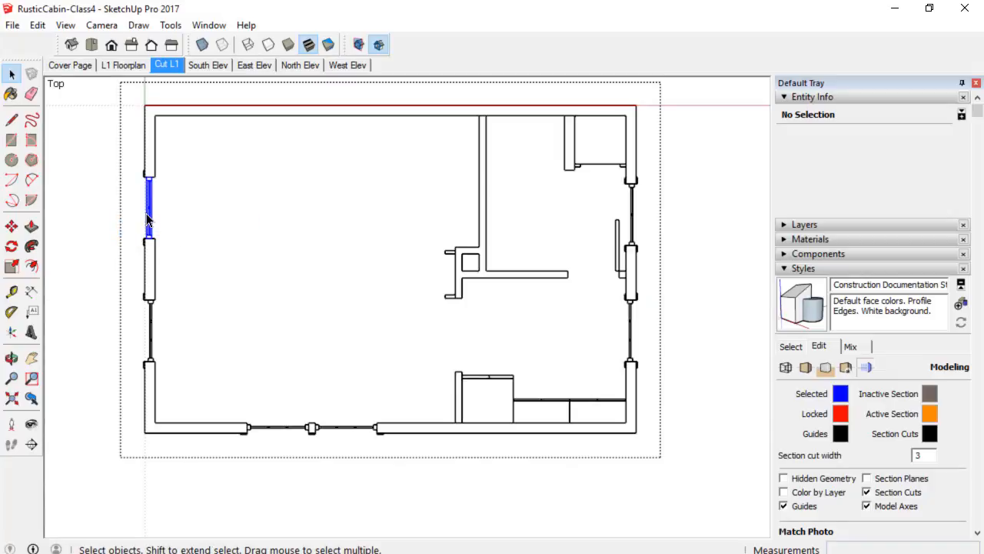
double_click(151, 221)
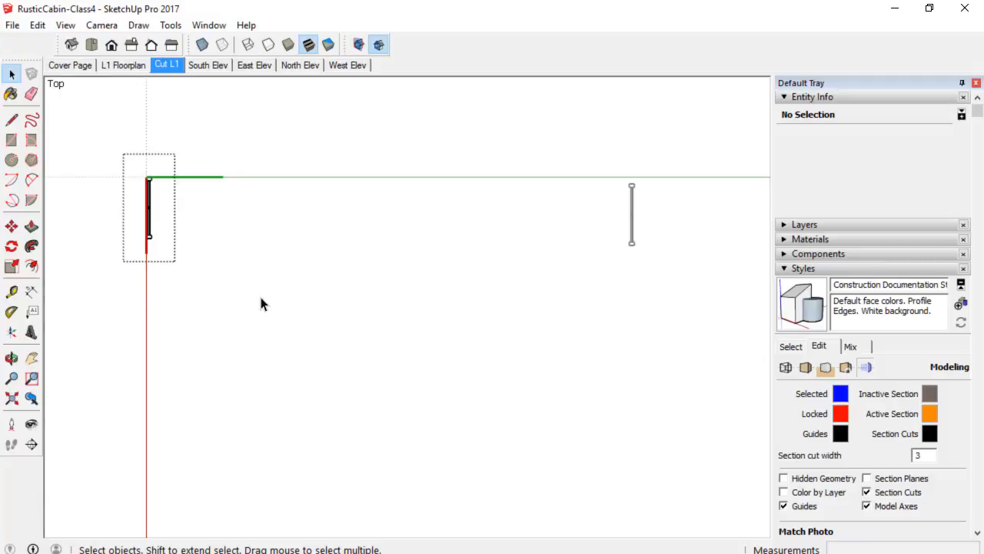
right_click(96, 268)
click(113, 273)
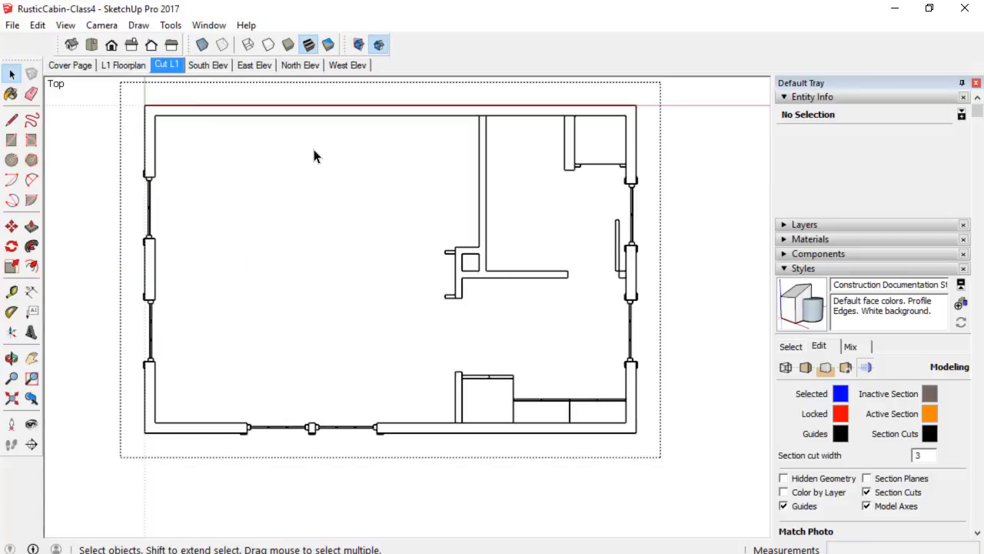
Explode the exterior wall component inside the slice group.
scroll(485, 138, up, 1)
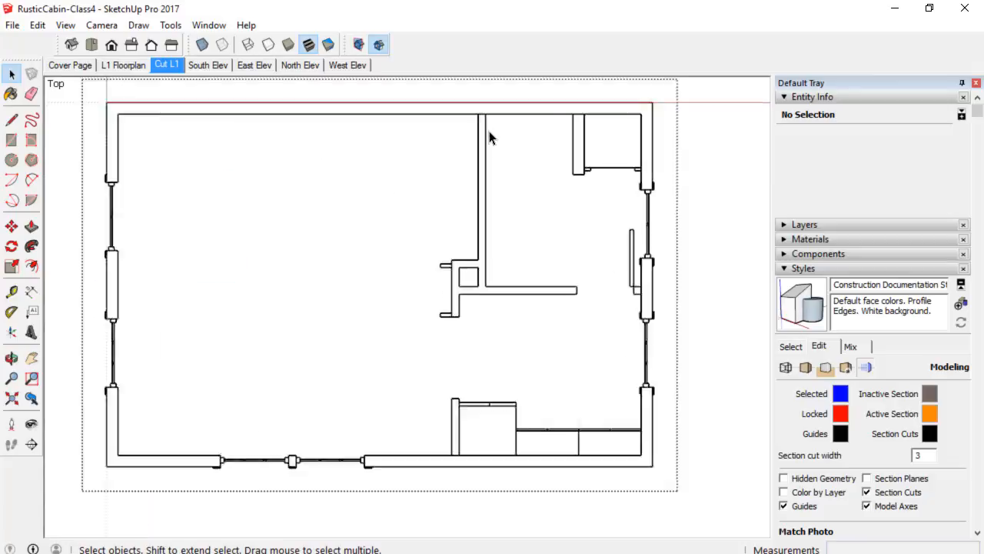
scroll(487, 131, down, 2)
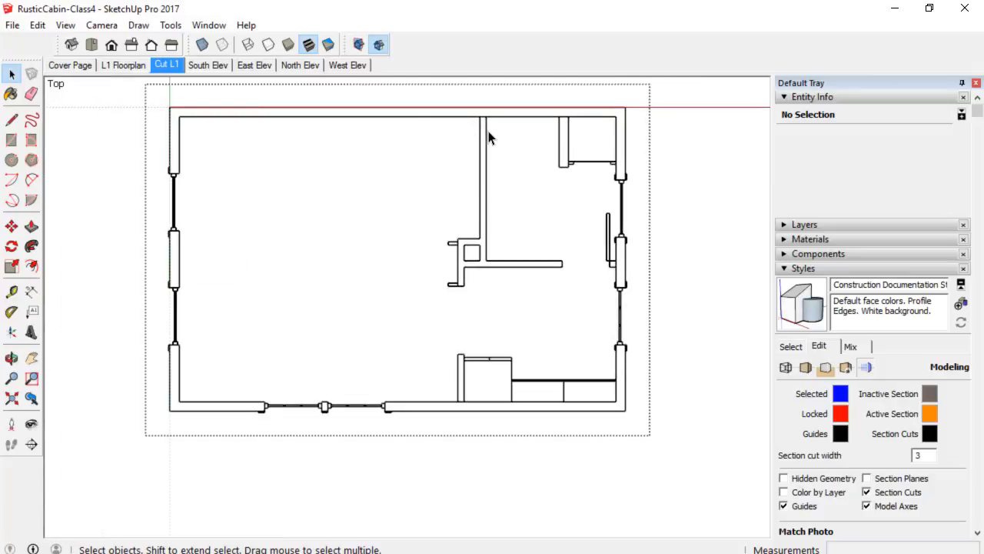
click(403, 118)
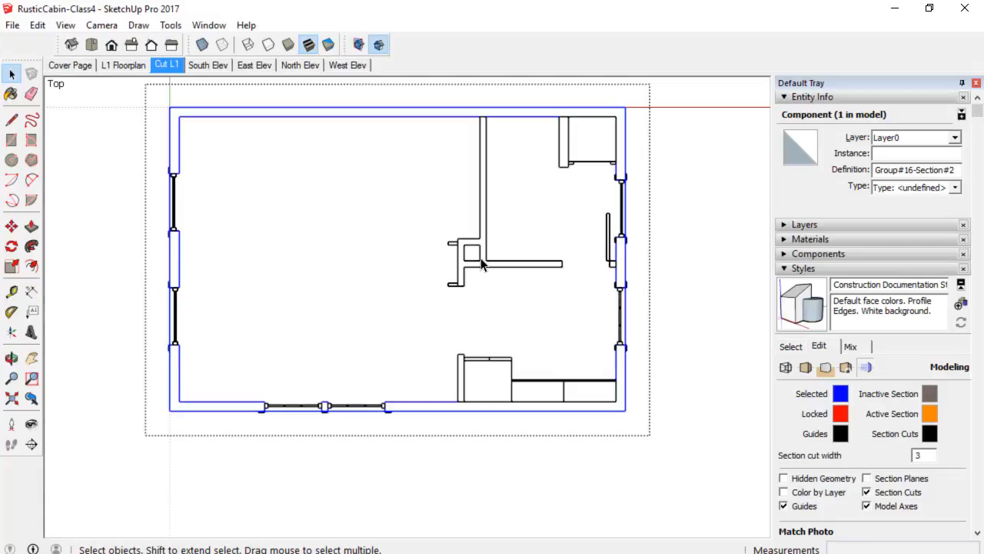
right_click(387, 122)
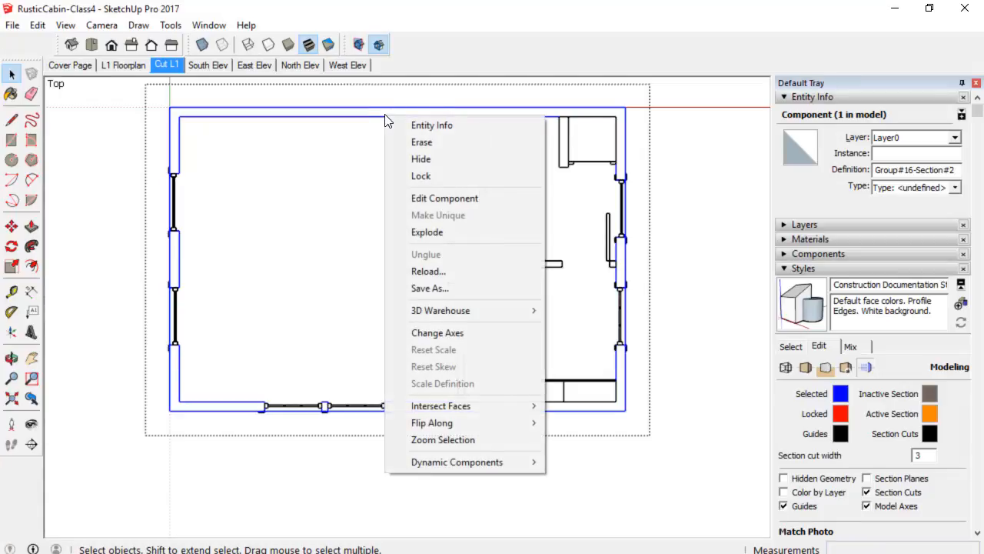
click(424, 233)
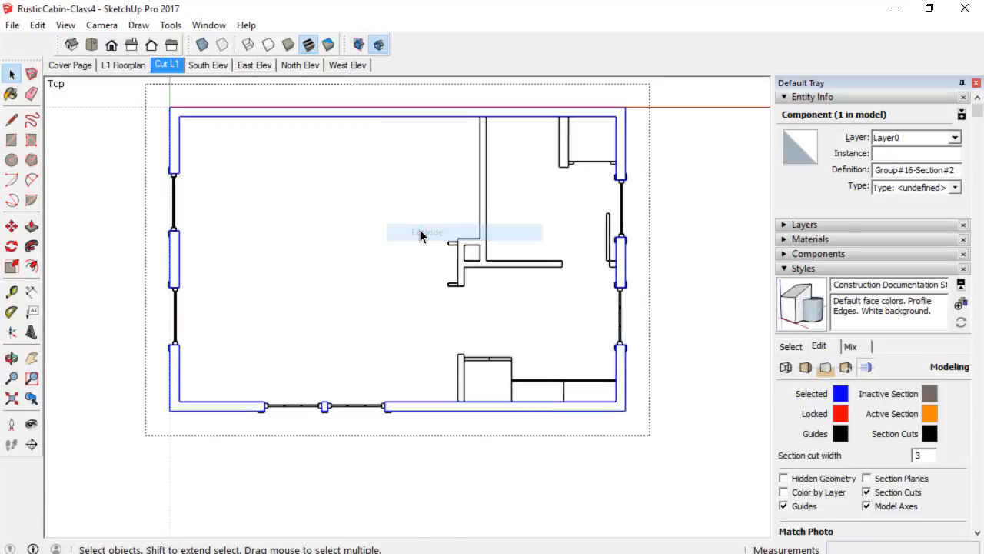
Select the three interior wall components in the slice group and explode them together.
click(480, 183)
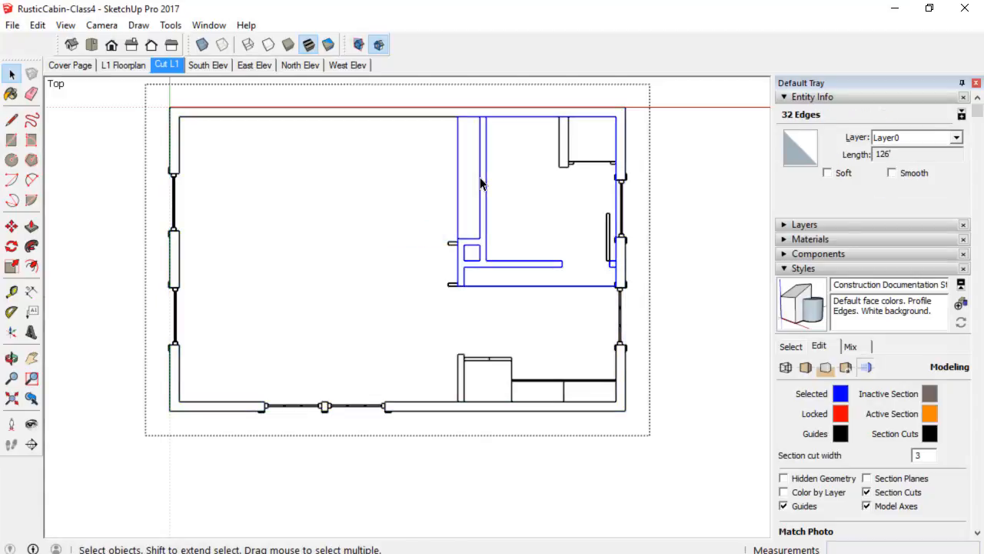
shift+click(459, 377)
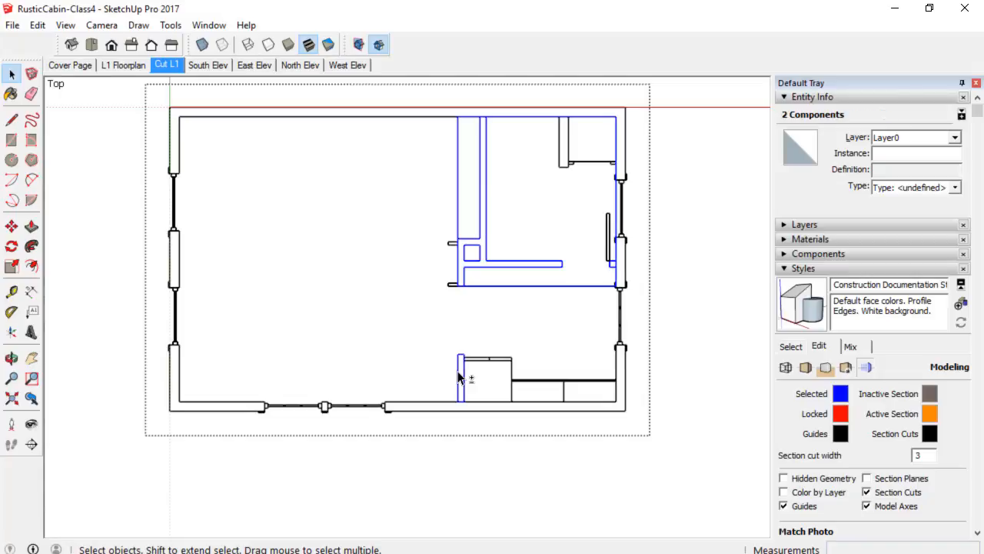
shift+click(561, 148)
right_click(567, 138)
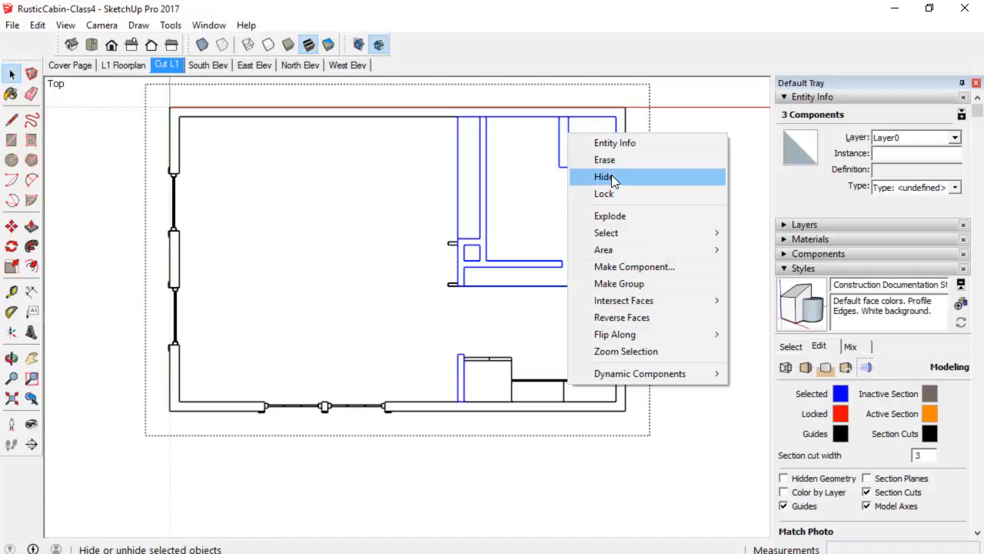
click(612, 218)
click(684, 204)
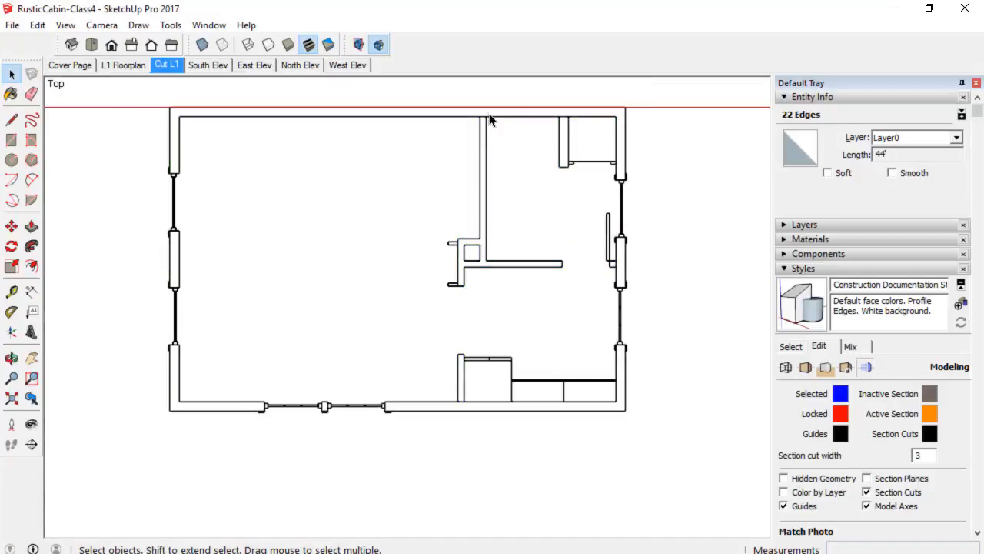
Re-open the slice group and examine the joints where interior walls meet the exterior walls.
click(425, 117)
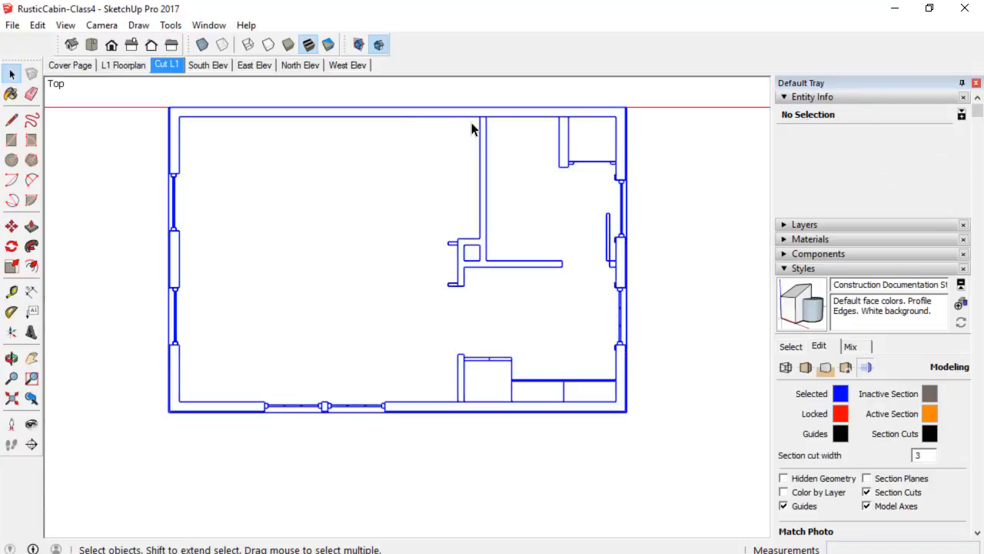
scroll(470, 125, up, 1)
double_click(454, 119)
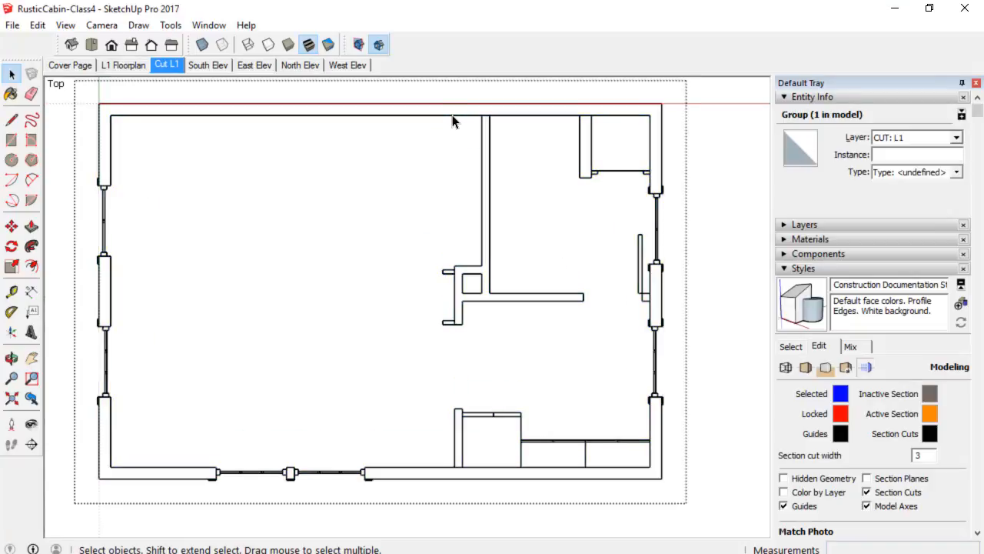
scroll(473, 129, up, 2)
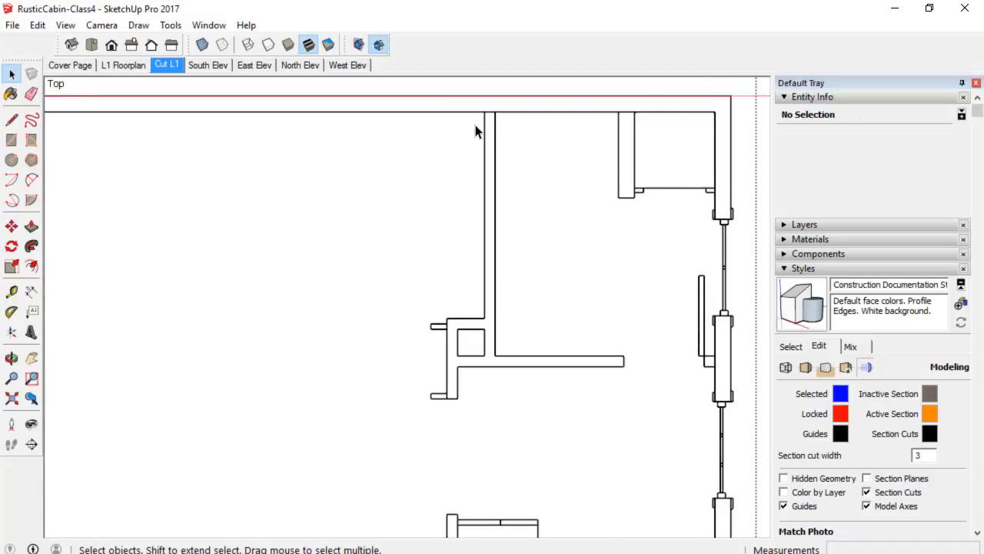
scroll(475, 129, down, 2)
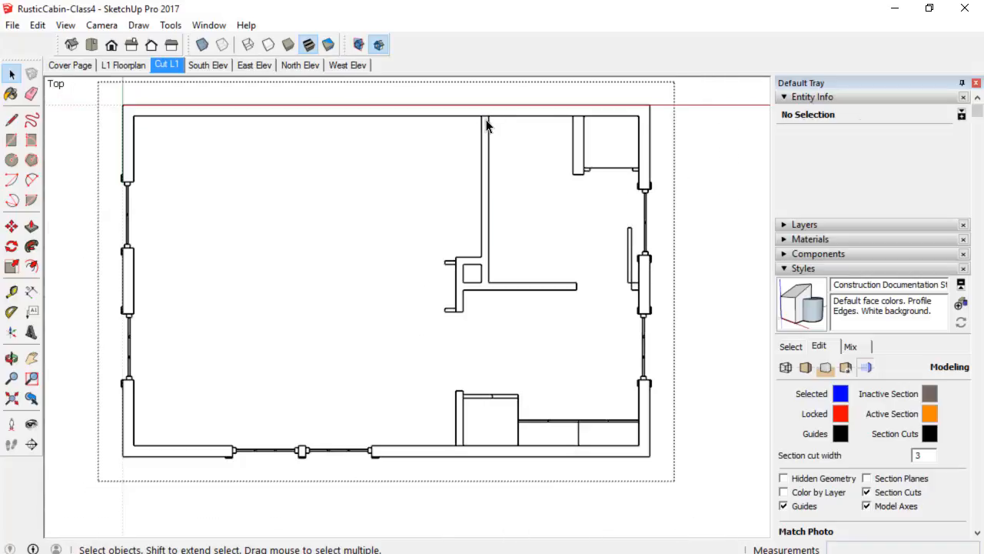
key(e)
scroll(489, 114, up, 3)
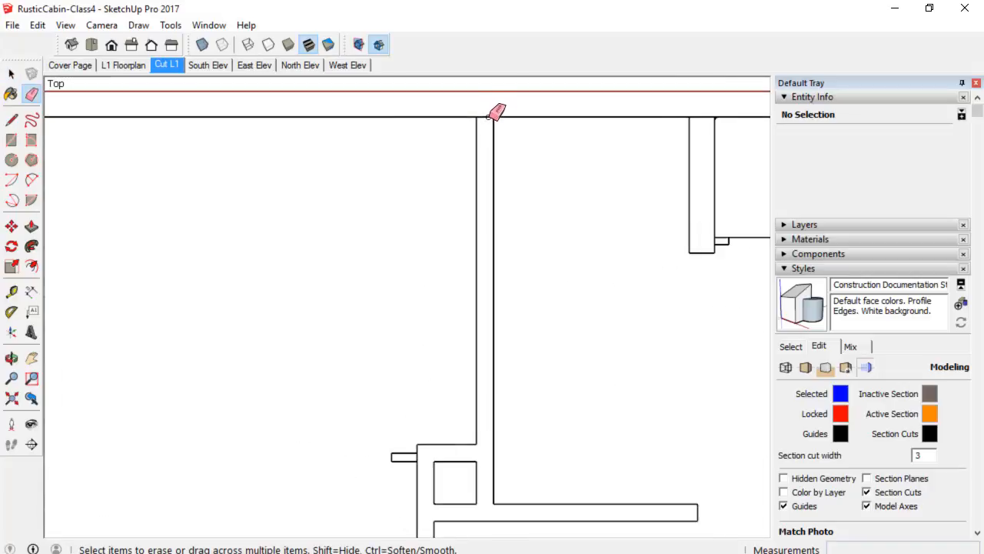
scroll(522, 140, down, 1)
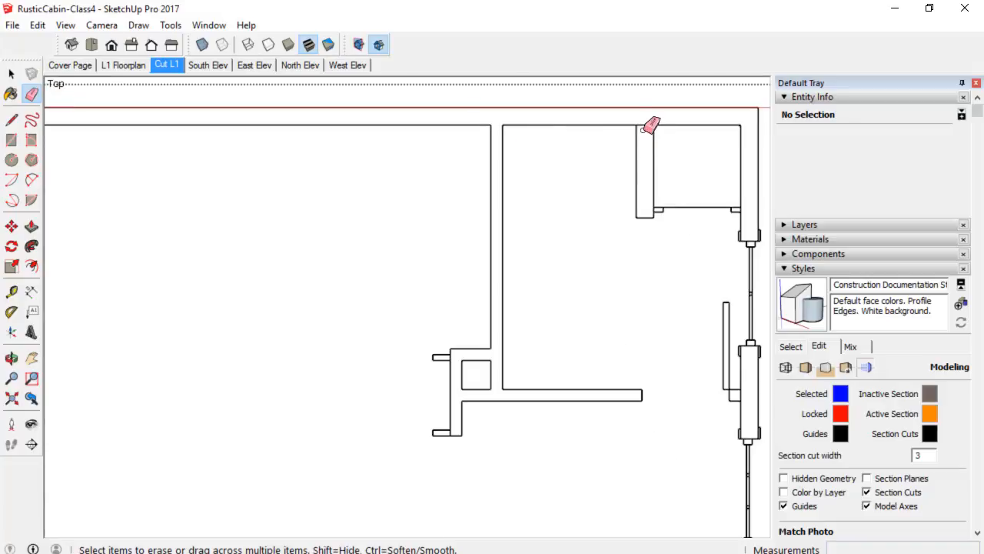
scroll(649, 121, down, 3)
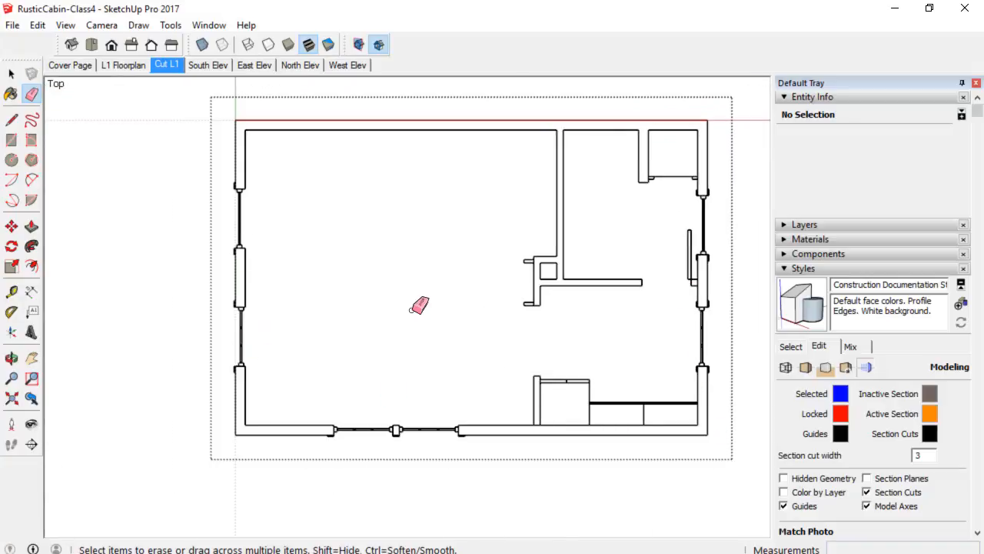
scroll(577, 286, up, 2)
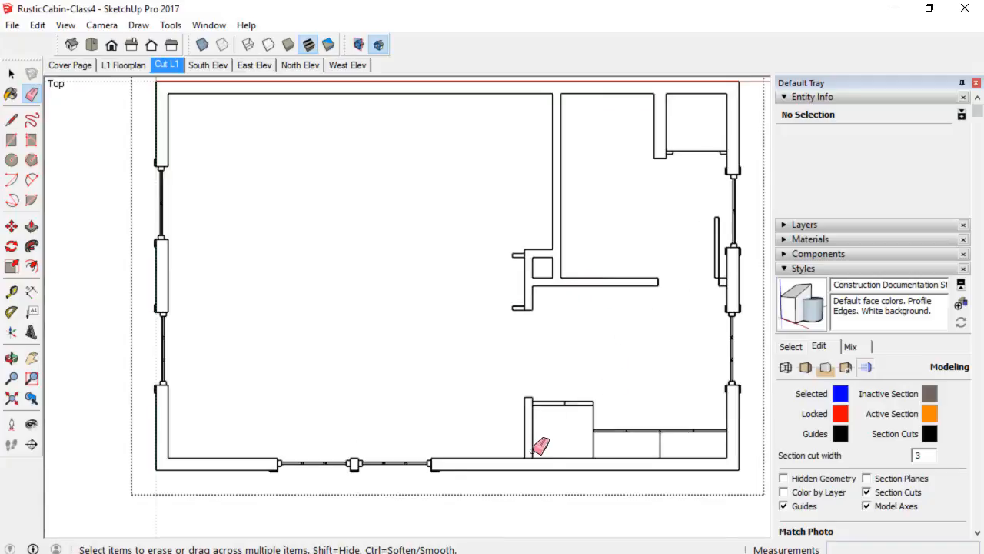
scroll(538, 450, up, 2)
scroll(541, 458, down, 2)
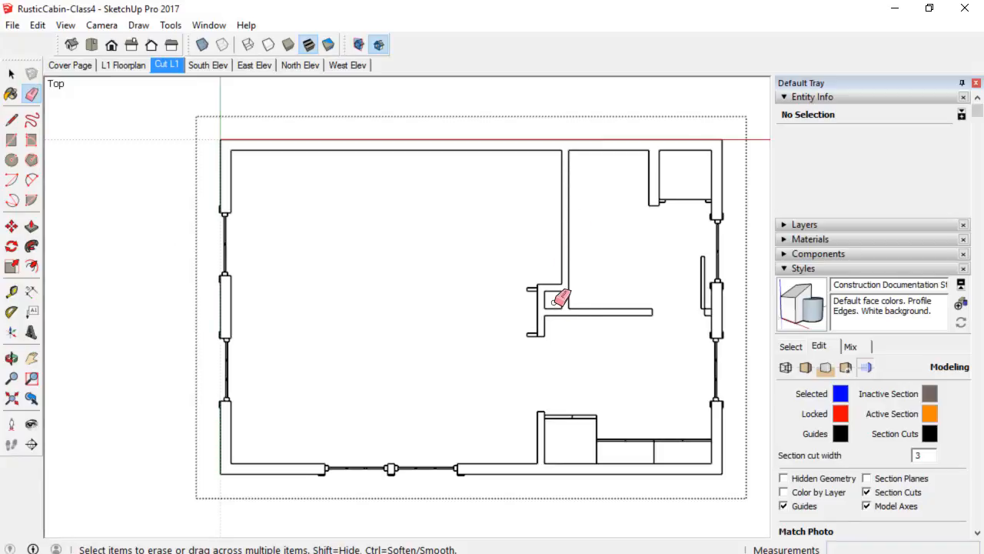
Draw a line across the open end of the interior wall to close its cut face.
key(l)
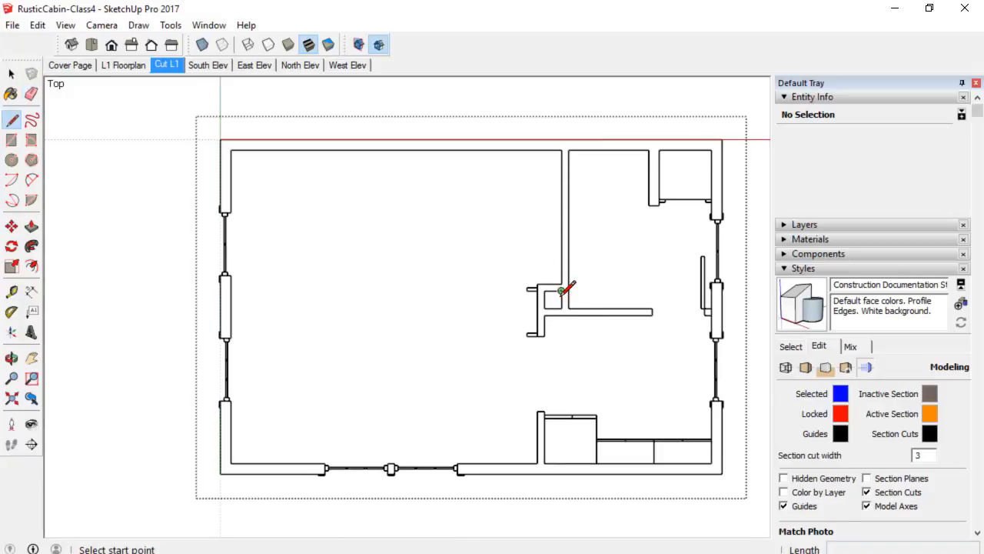
scroll(652, 308, up, 5)
click(651, 307)
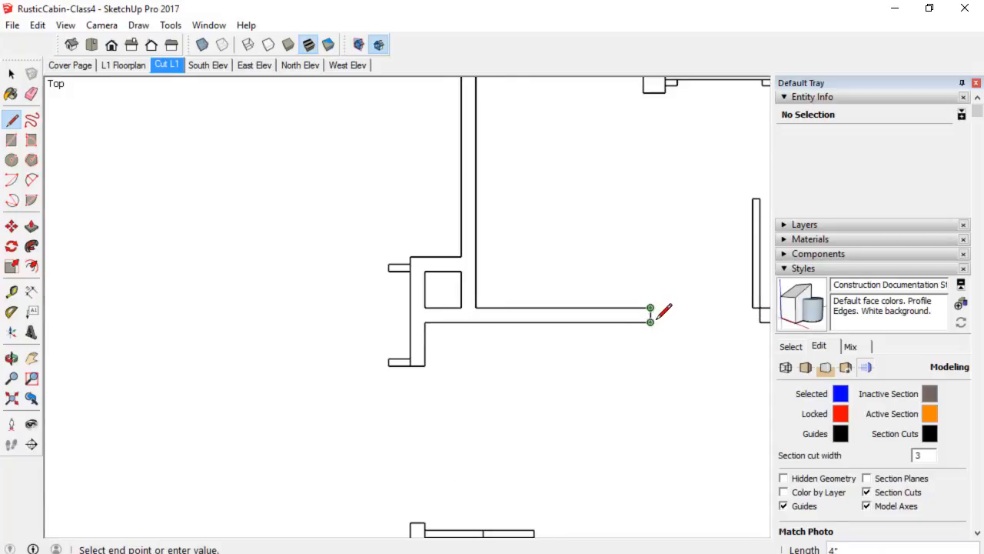
click(650, 321)
scroll(650, 318, down, 5)
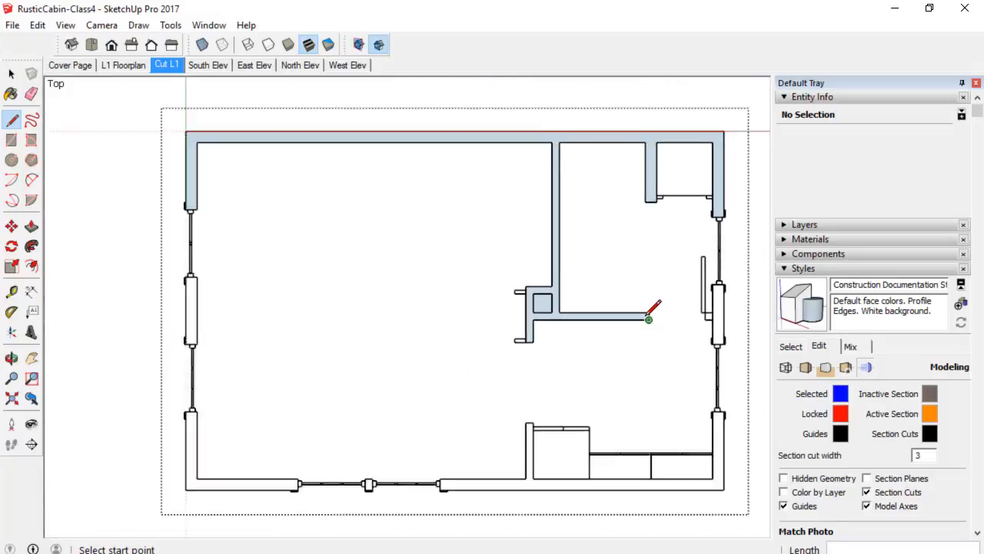
Draw lines across the window jamb gaps on the west wall to close its cut faces.
scroll(315, 299, up, 6)
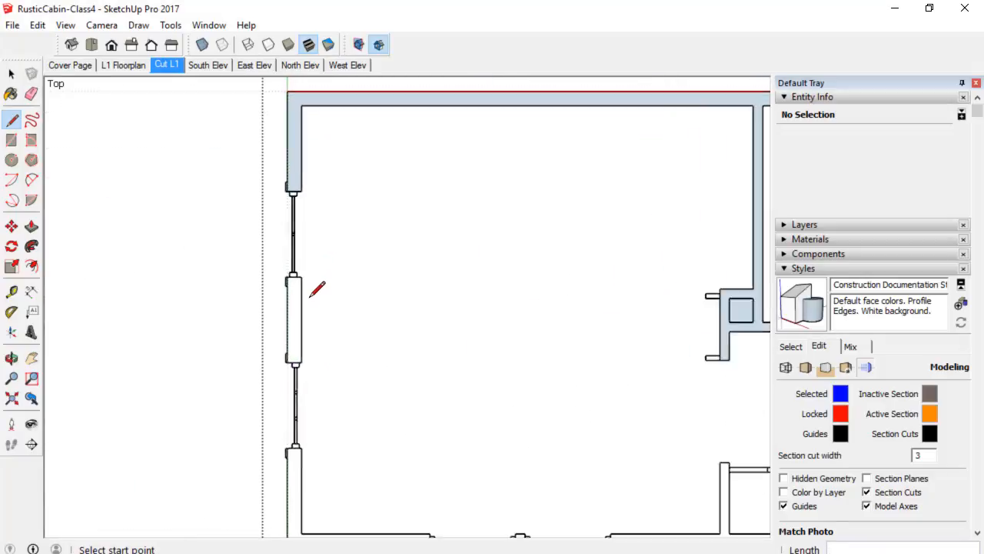
key(space)
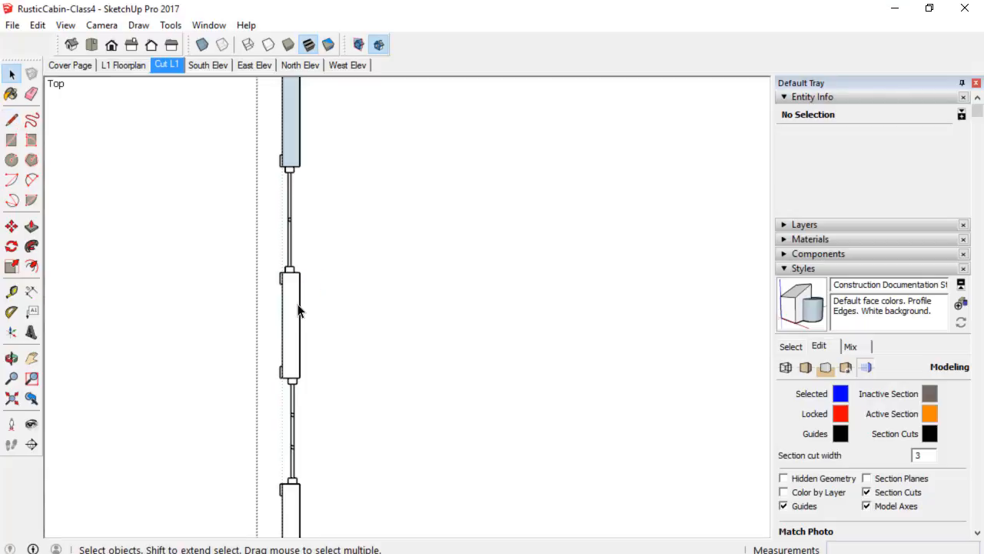
key(l)
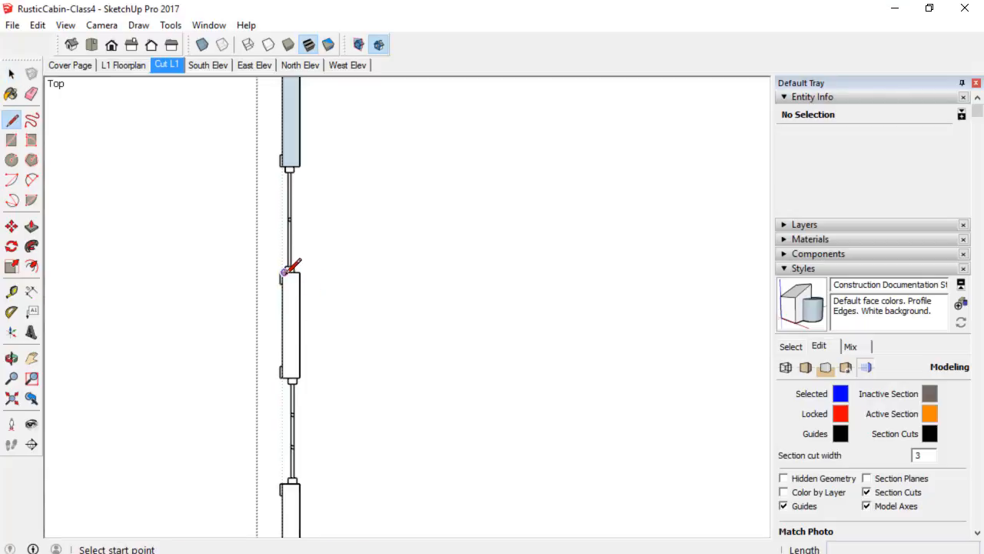
click(286, 272)
click(300, 271)
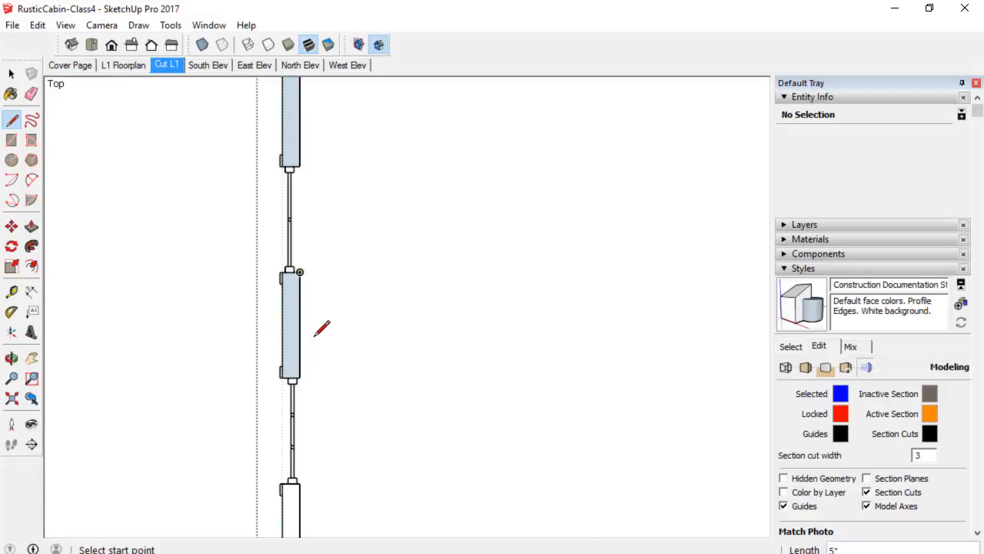
scroll(321, 338, down, 3)
scroll(307, 449, up, 3)
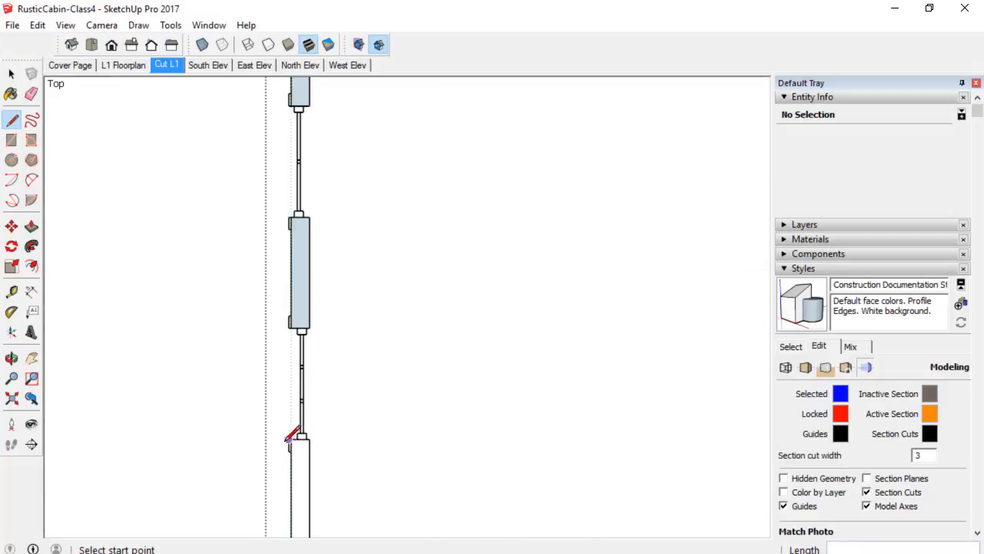
scroll(291, 436, up, 2)
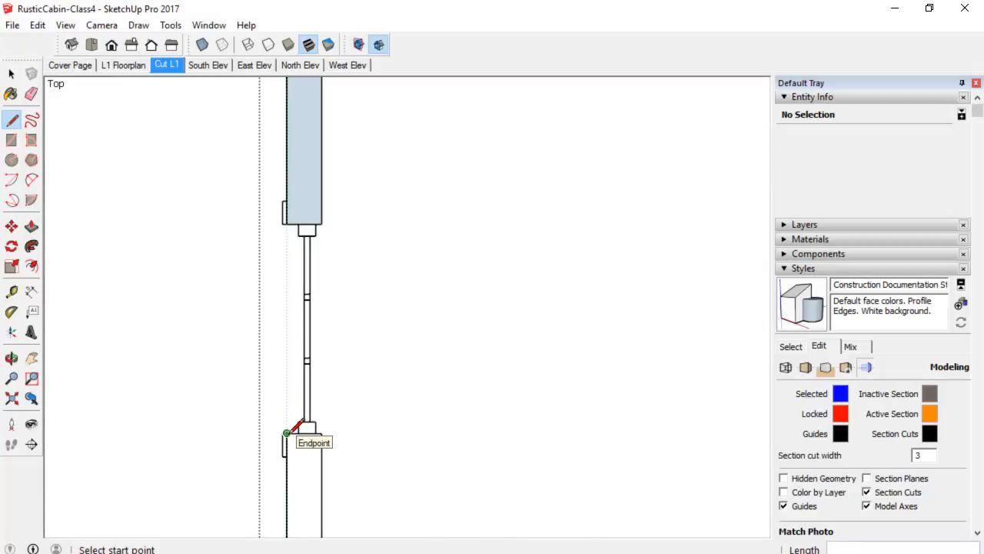
click(299, 432)
click(322, 433)
scroll(397, 406, down, 4)
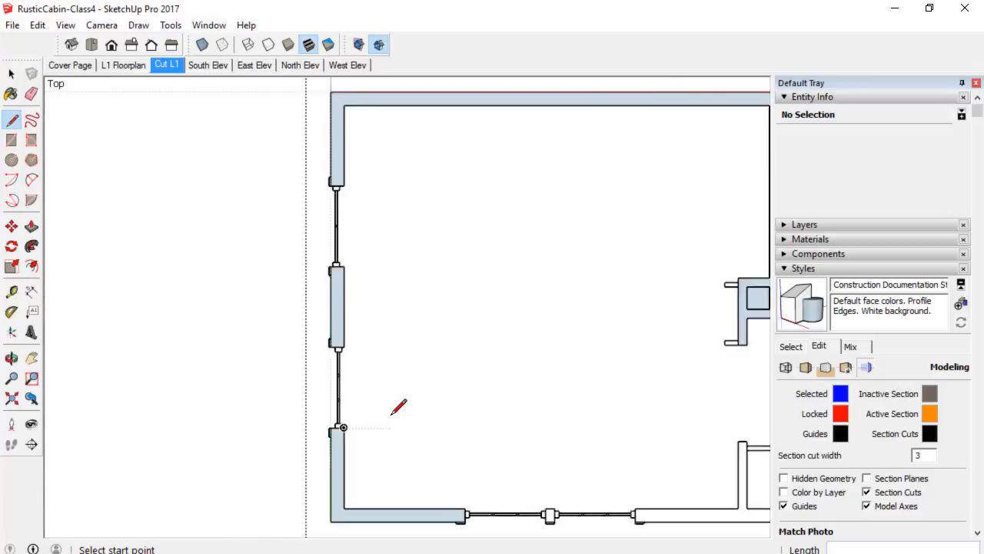
Draw a line across the open end of the short interior wall near the south wall.
shift+middle_drag(406, 329, 149, 259)
scroll(403, 421, up, 3)
scroll(441, 354, up, 1)
click(437, 330)
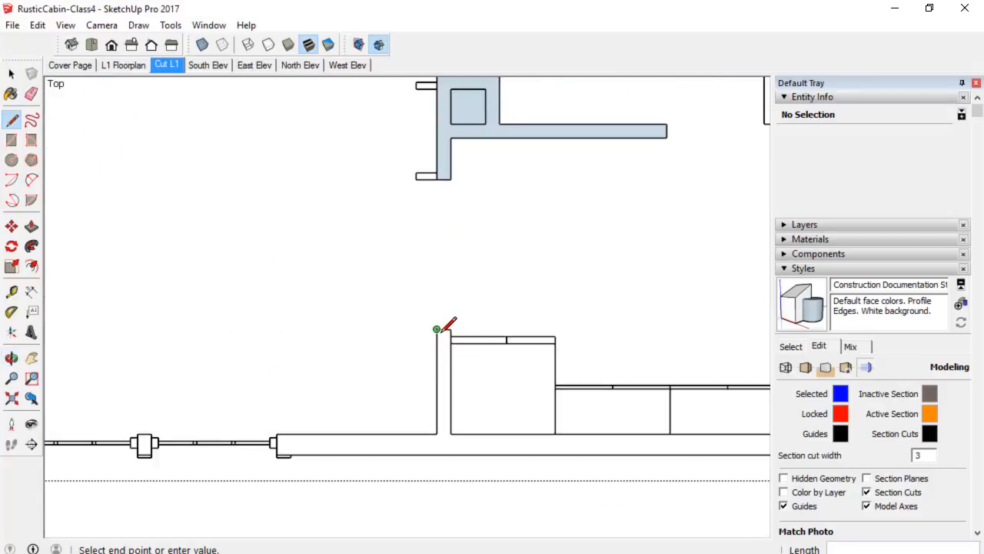
click(450, 331)
scroll(466, 369, down, 3)
Draw a line across the window jamb gap on the east wall to close its cut face.
shift+middle_drag(533, 389, 453, 356)
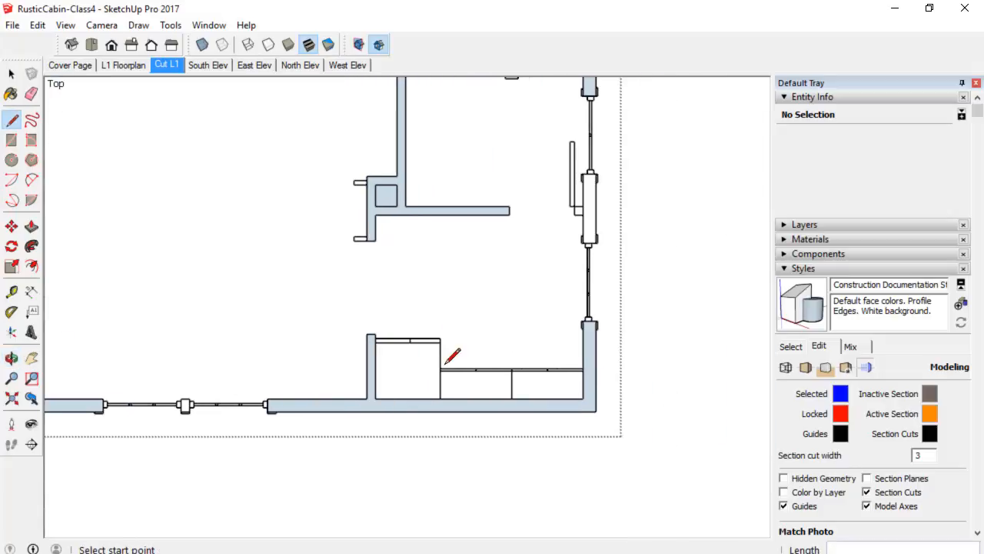
scroll(595, 190, up, 1)
scroll(592, 185, up, 1)
scroll(584, 166, up, 1)
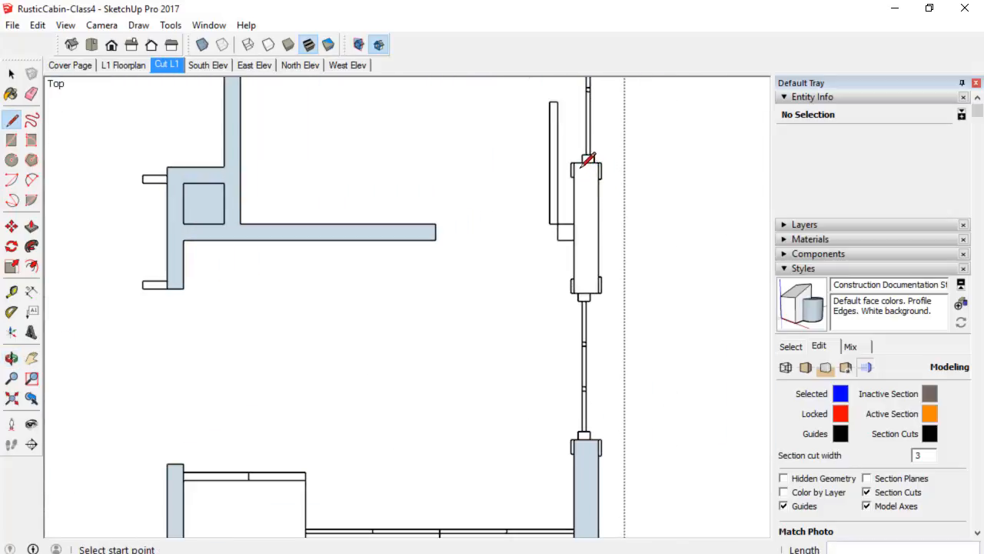
scroll(582, 163, up, 1)
click(577, 162)
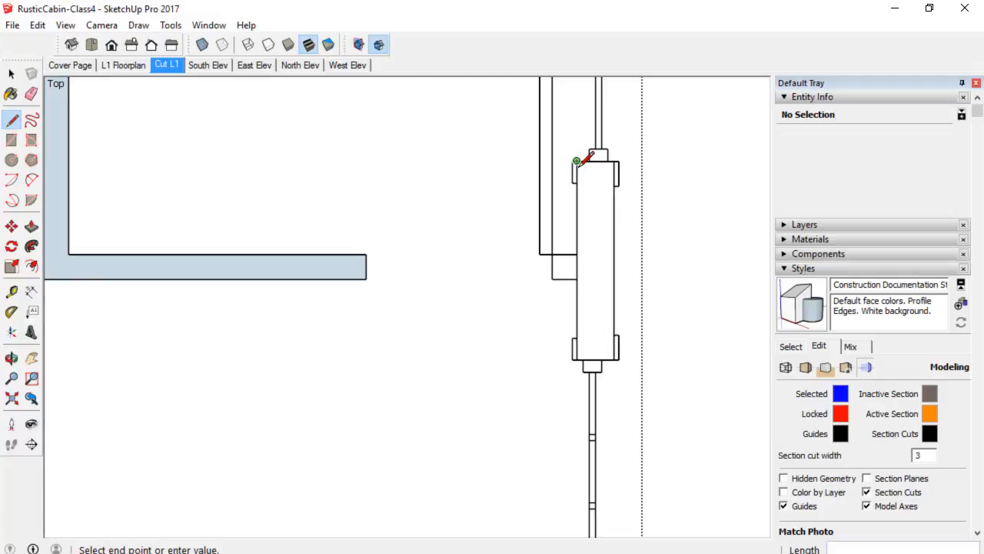
click(607, 161)
scroll(607, 185, down, 4)
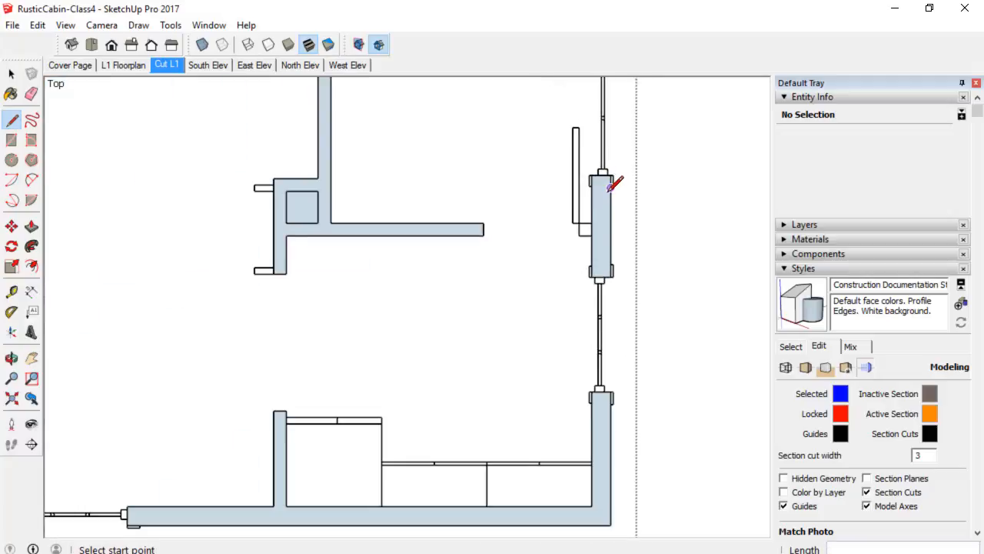
shift+middle_drag(615, 205, 620, 327)
key(space)
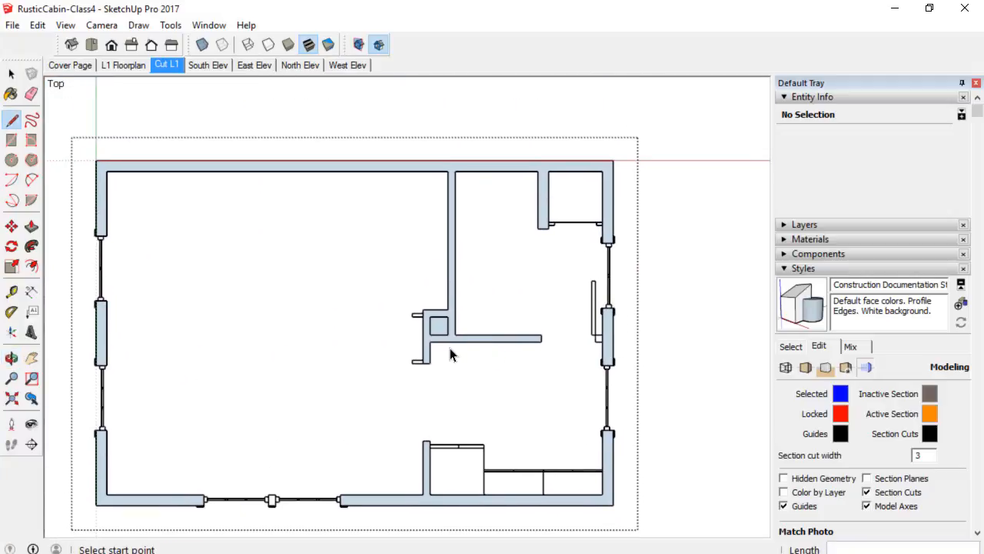
Draw a rectangle over the small square inside the interior wall junction and delete its face.
click(440, 333)
scroll(440, 332, up, 3)
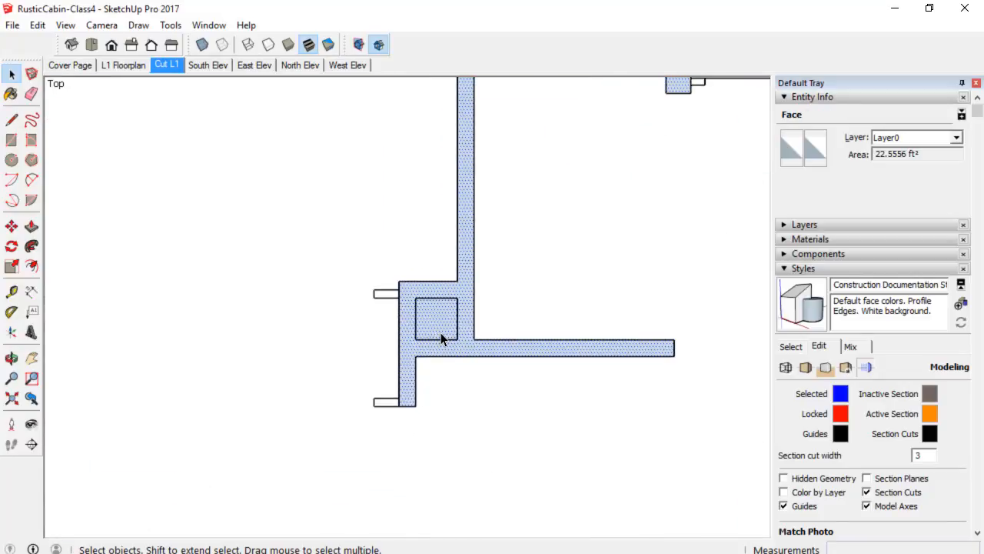
key(r)
click(415, 298)
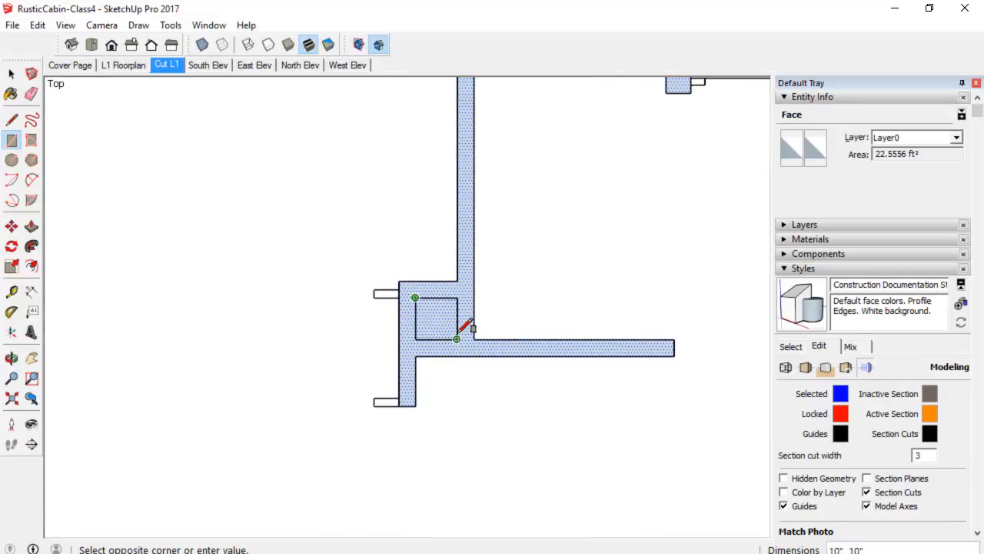
click(457, 339)
key(space)
click(443, 328)
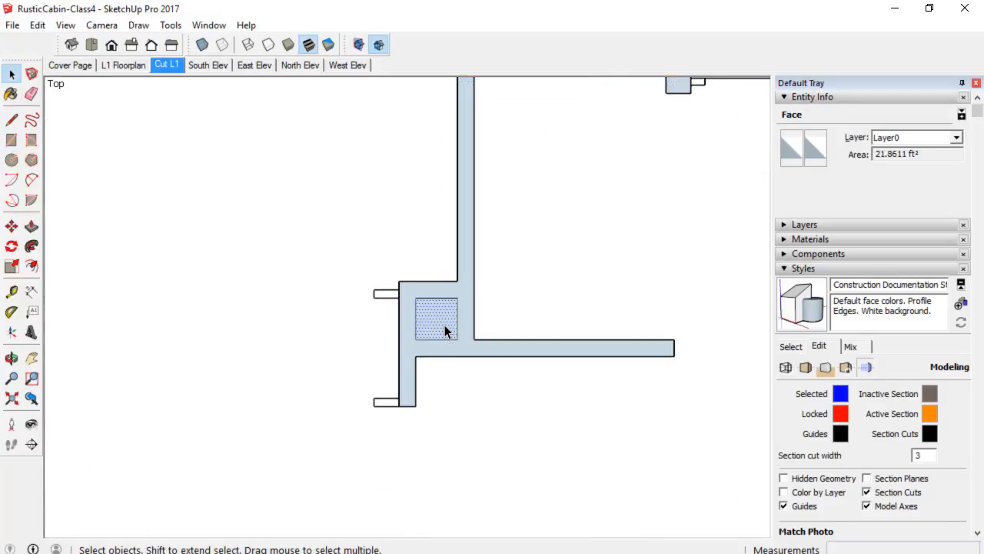
key(Delete)
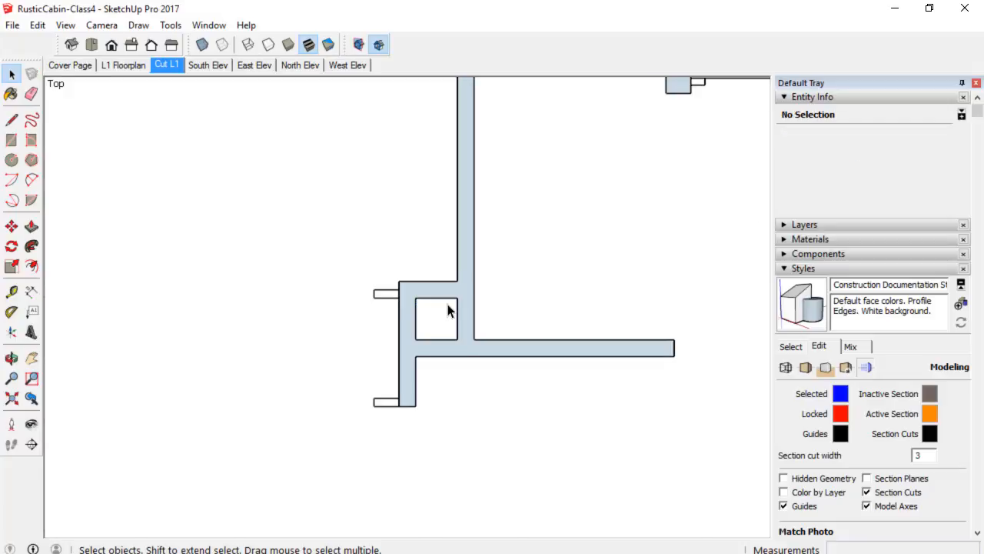
Pick the Color M05 material and paint the connected wall cut faces with it.
scroll(448, 306, down, 5)
shift+middle_drag(504, 349, 504, 308)
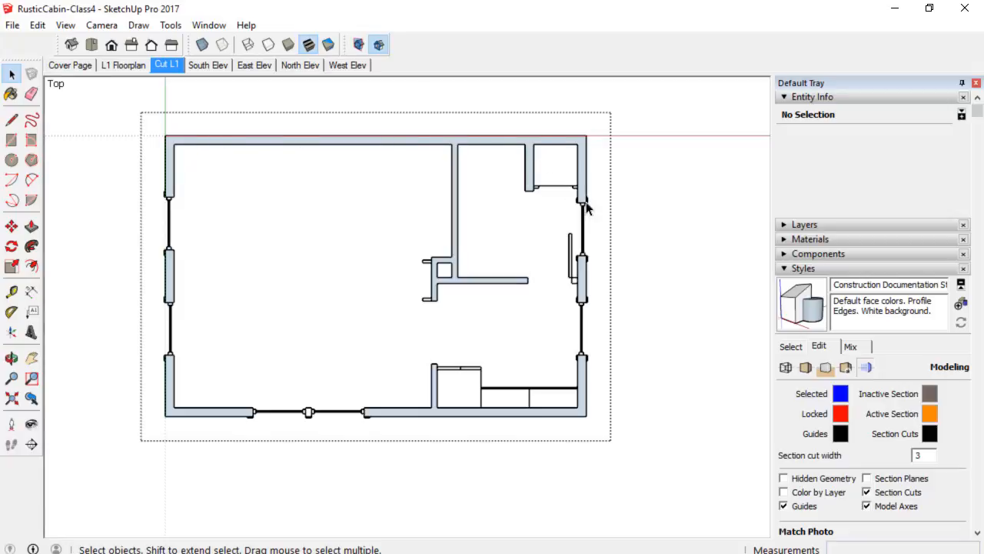
click(848, 268)
click(836, 299)
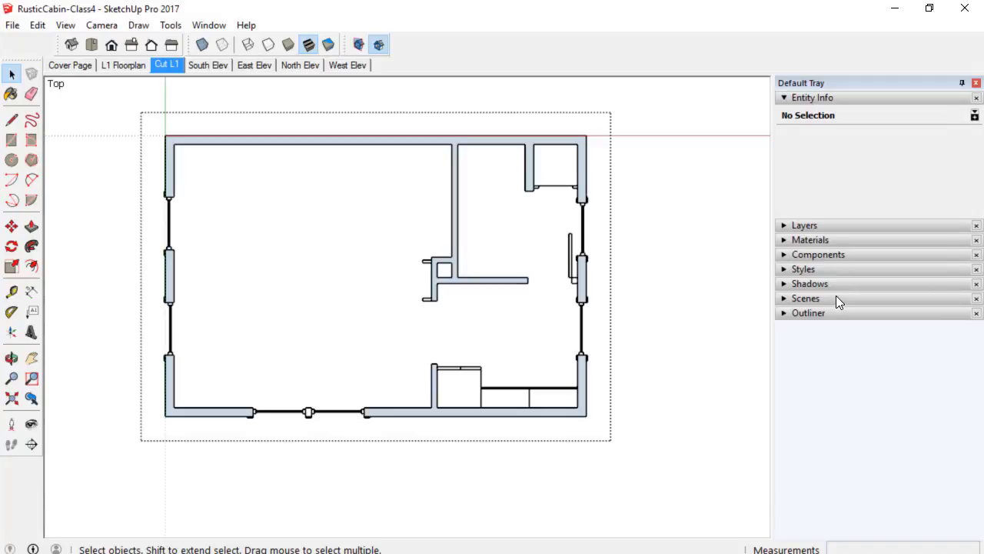
click(838, 240)
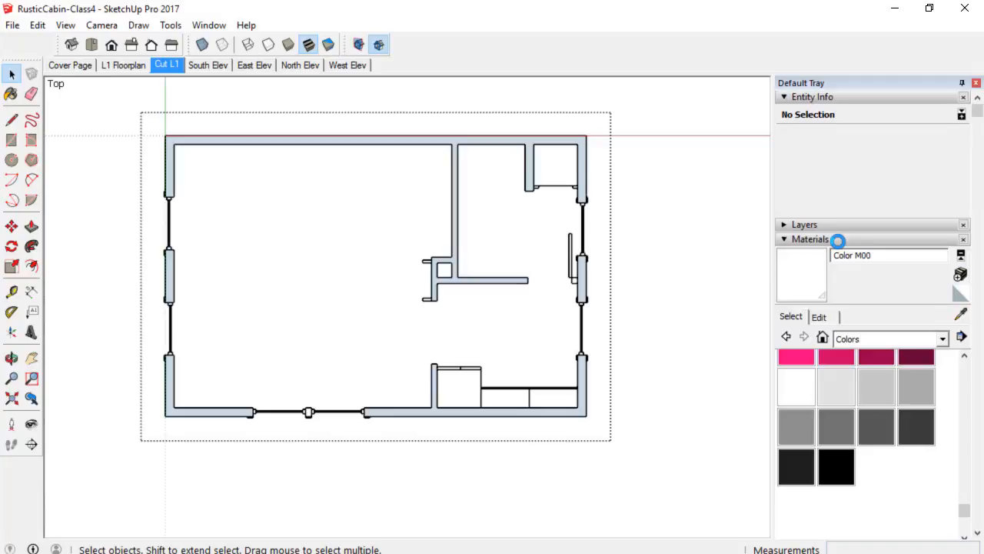
click(835, 432)
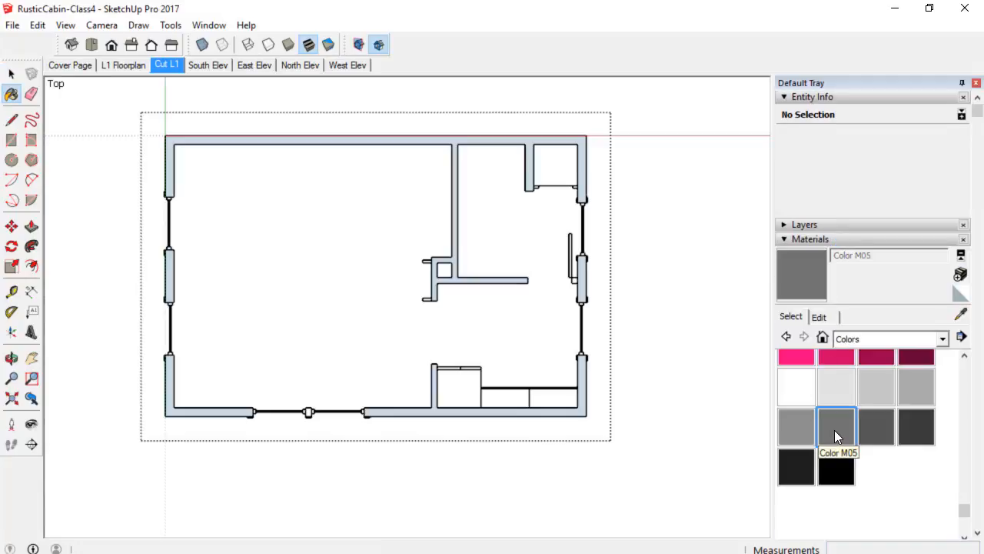
click(588, 139)
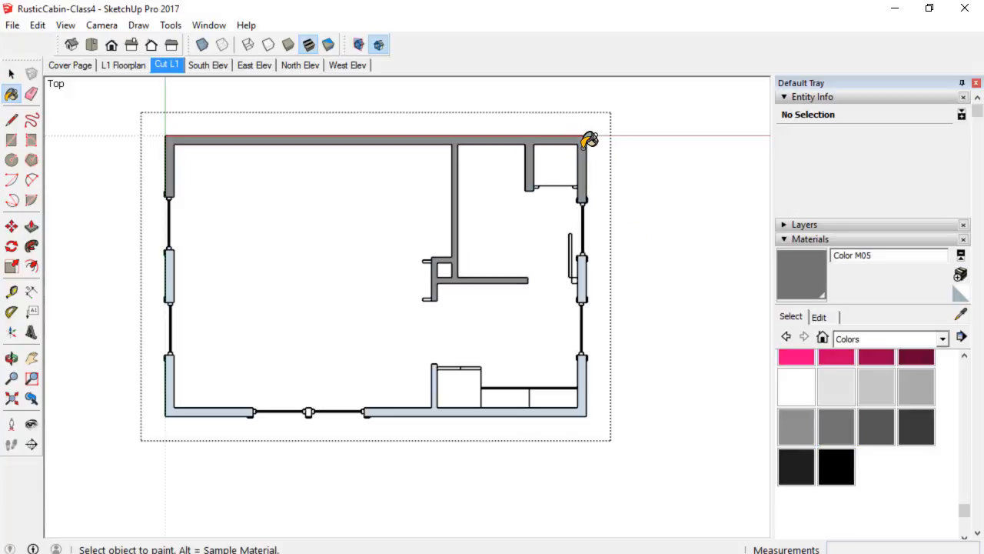
Paint the remaining exterior wall cut face segments with Color M05.
scroll(596, 272, up, 1)
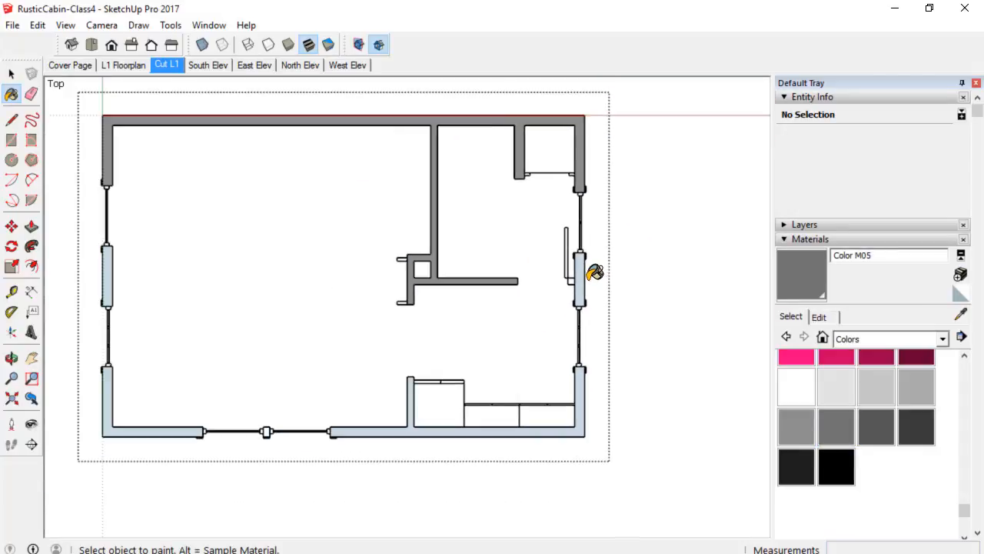
click(583, 277)
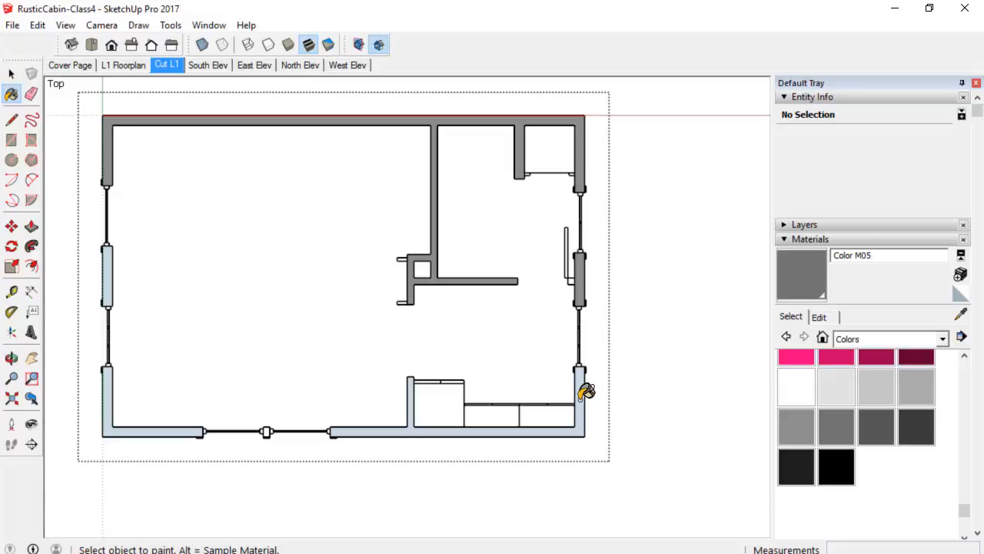
click(584, 393)
click(189, 427)
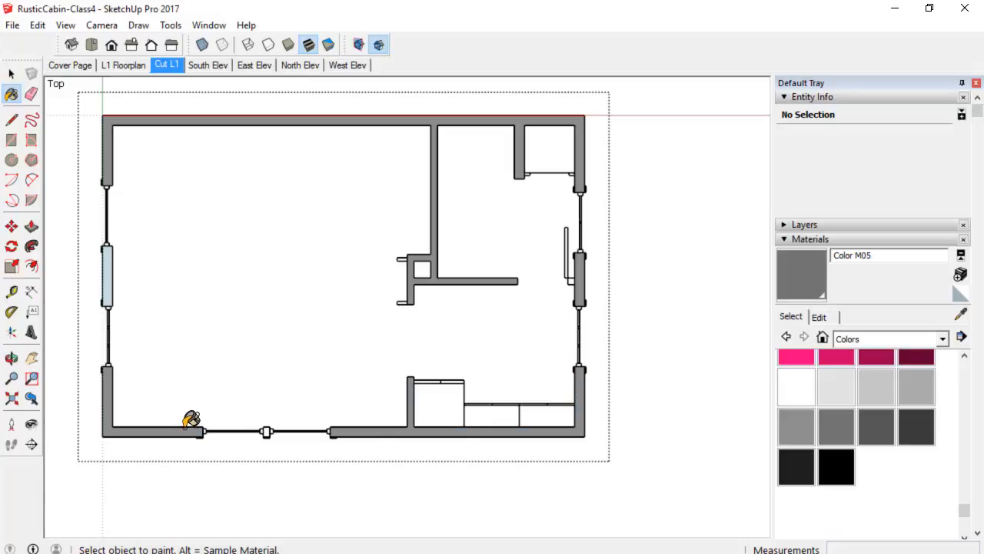
click(109, 274)
scroll(184, 194, down, 1)
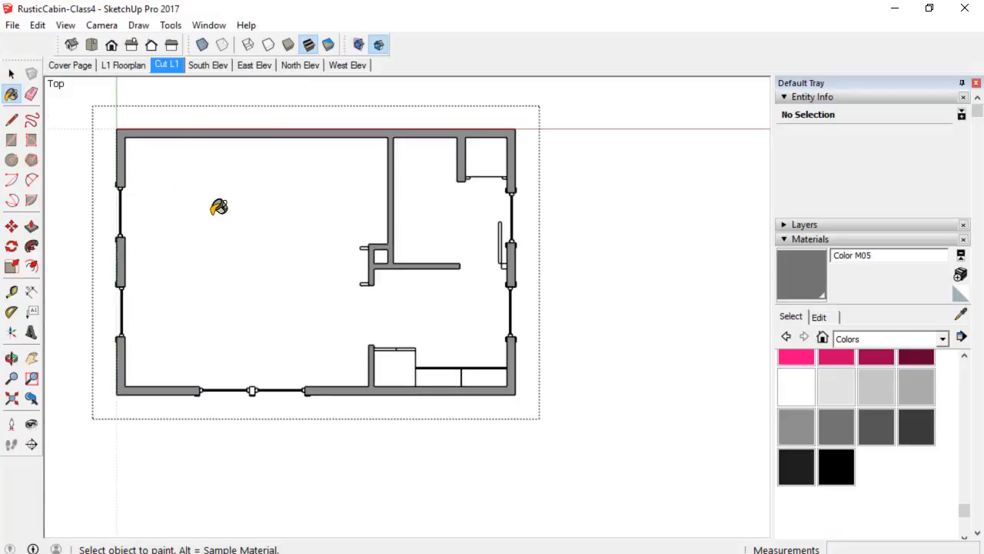
shift+middle_drag(219, 206, 248, 205)
scroll(413, 258, up, 1)
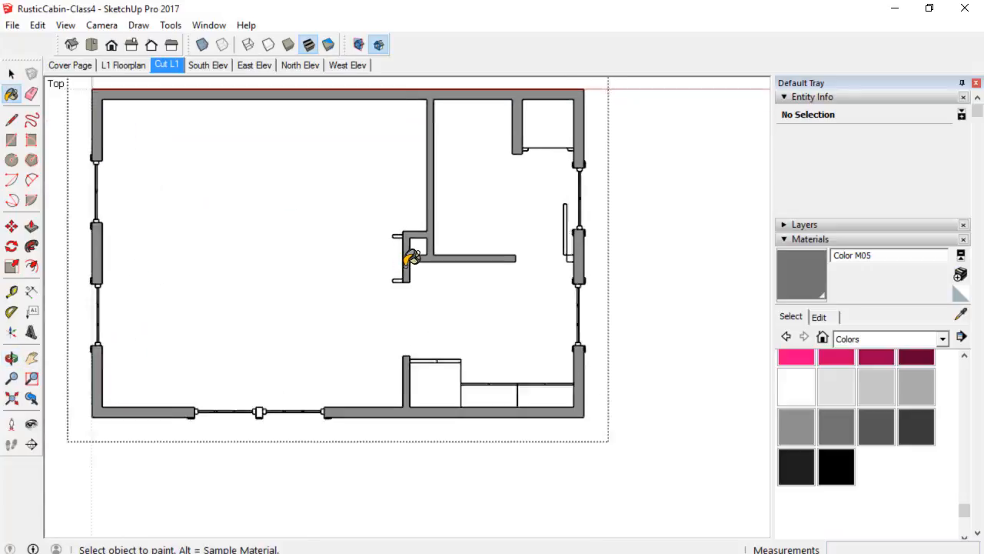
scroll(413, 257, up, 1)
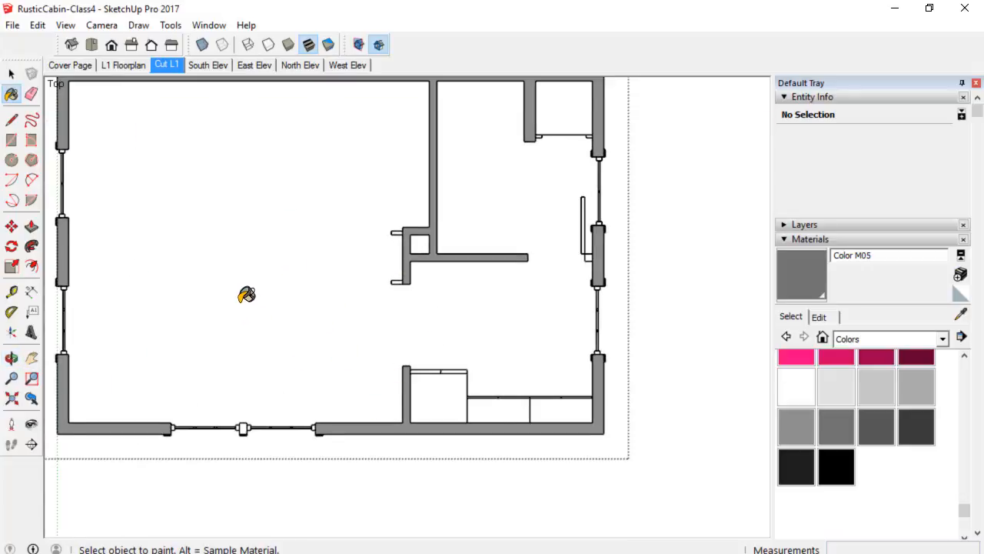
scroll(246, 295, down, 1)
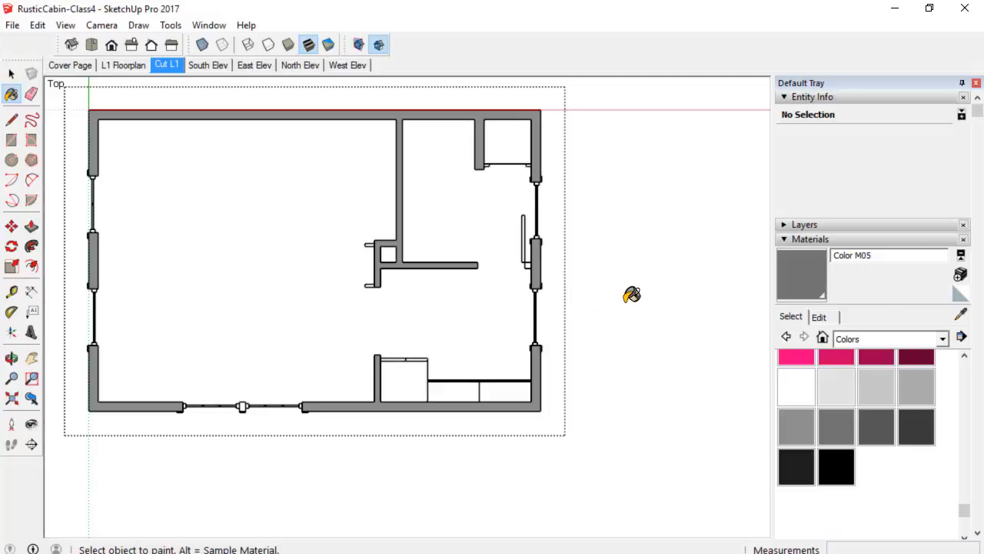
Delete the appliance component beside the short interior wall on the south side.
key(space)
click(408, 369)
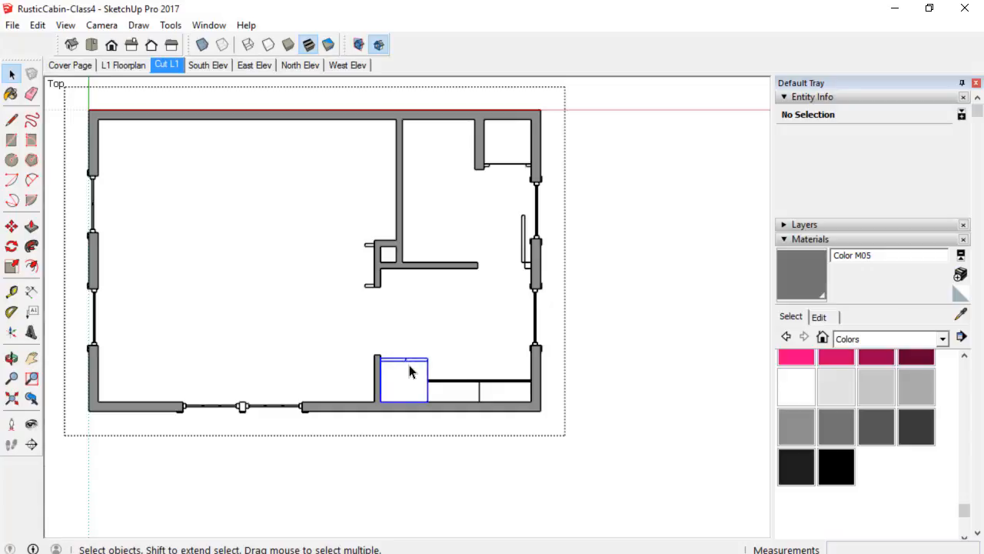
scroll(408, 374, up, 3)
scroll(409, 373, down, 2)
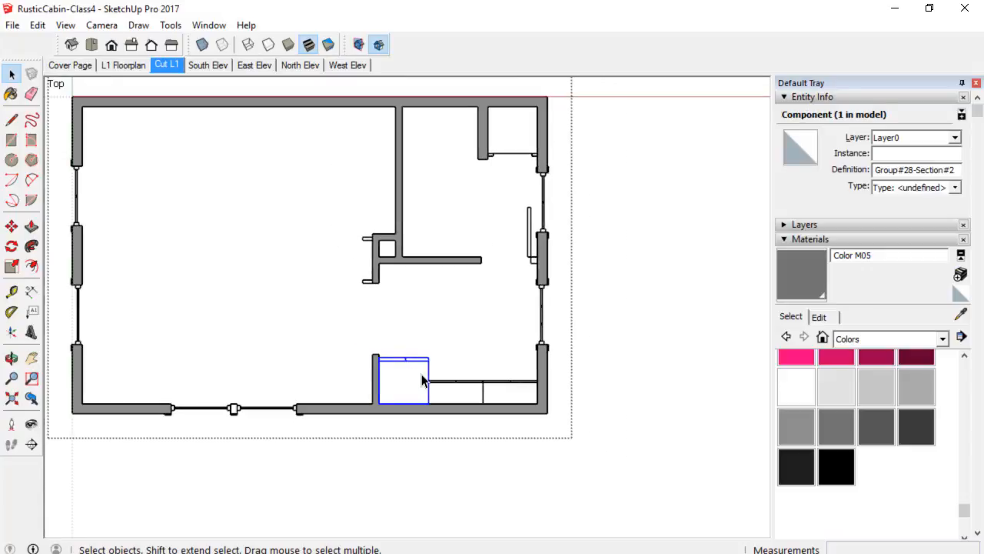
key(Delete)
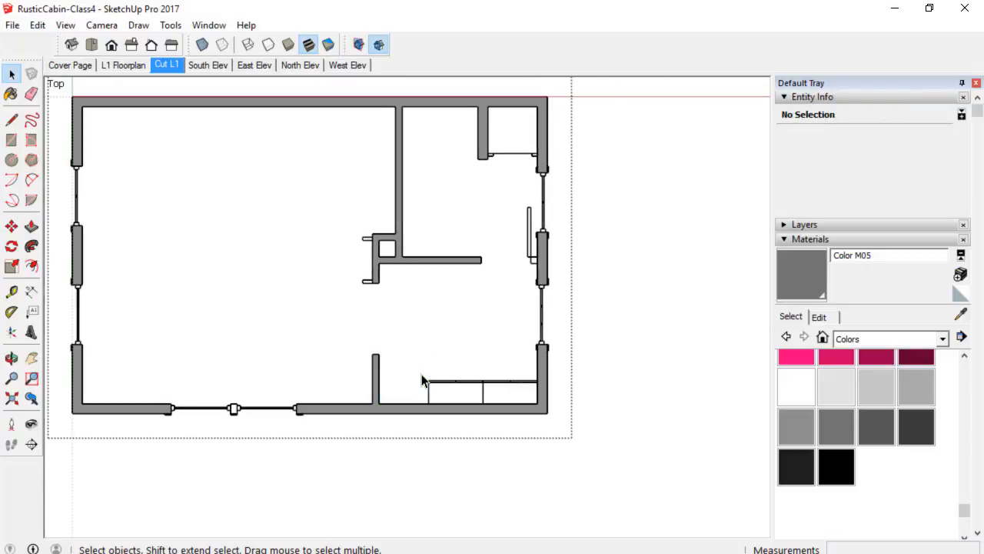
Delete the leftover counter lines in the south-east corner and the stray line in the north-east closet.
click(458, 388)
key(Delete)
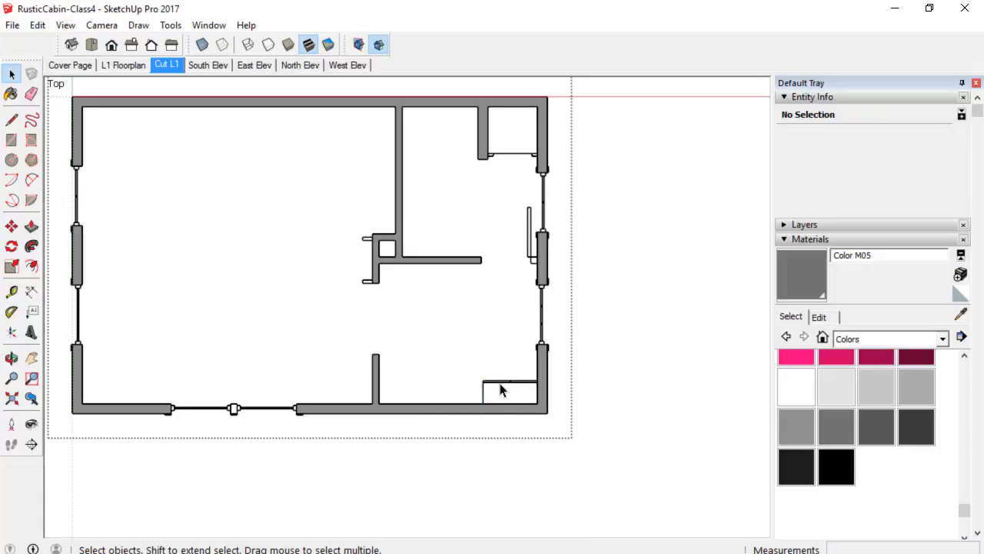
click(500, 390)
key(Delete)
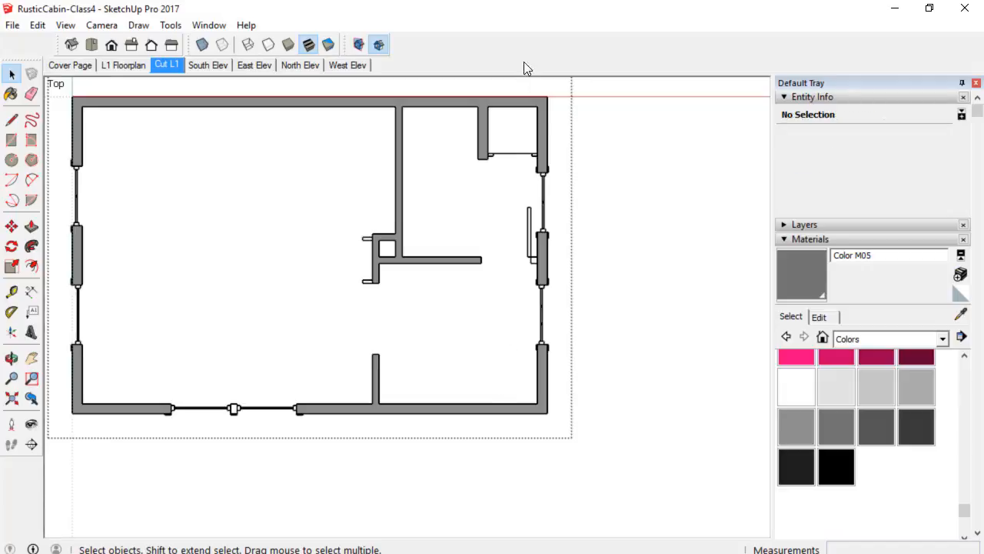
click(517, 161)
key(Delete)
Erase the stray edge at the east wall's window junction and redraw a line to close the wall cut face.
scroll(538, 265, up, 6)
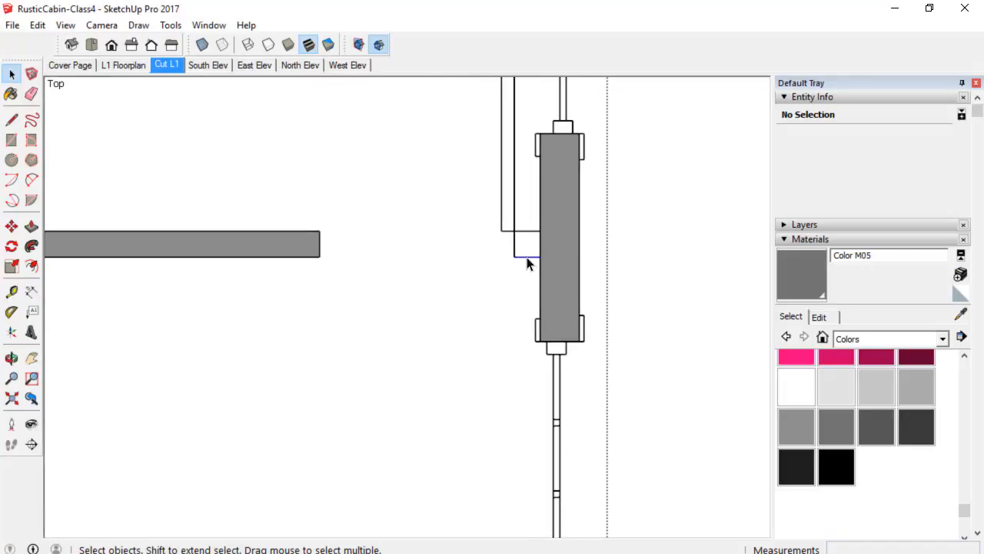
click(537, 258)
key(e)
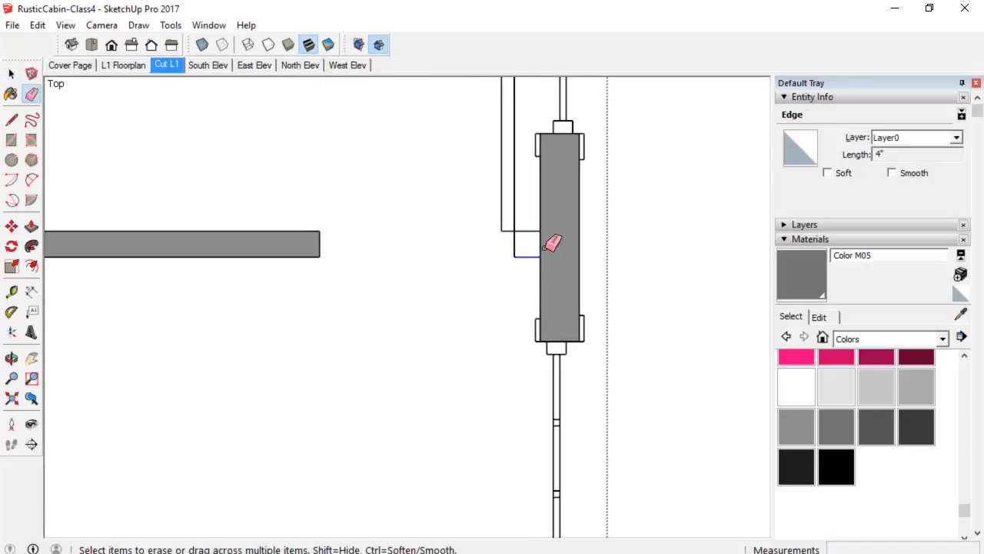
click(542, 245)
key(space)
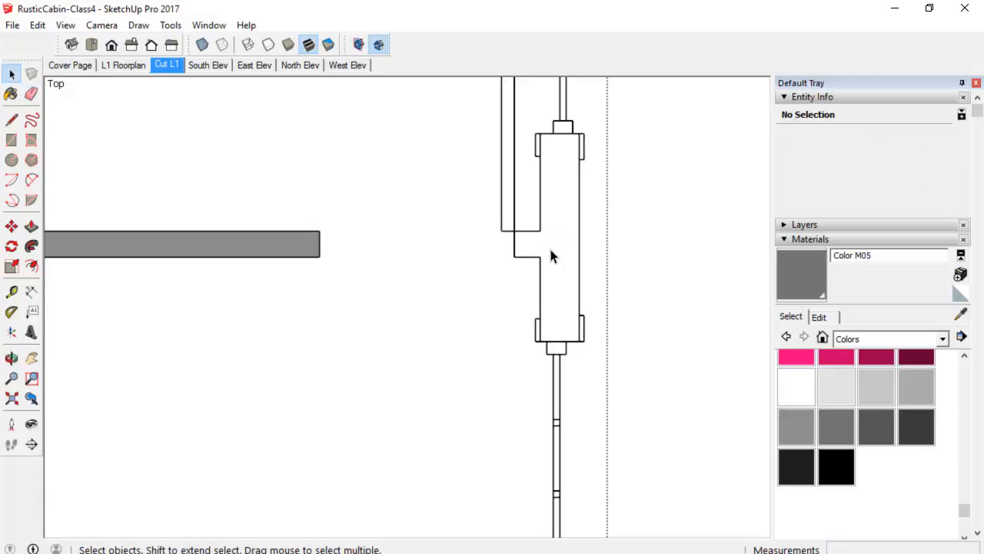
key(l)
click(513, 229)
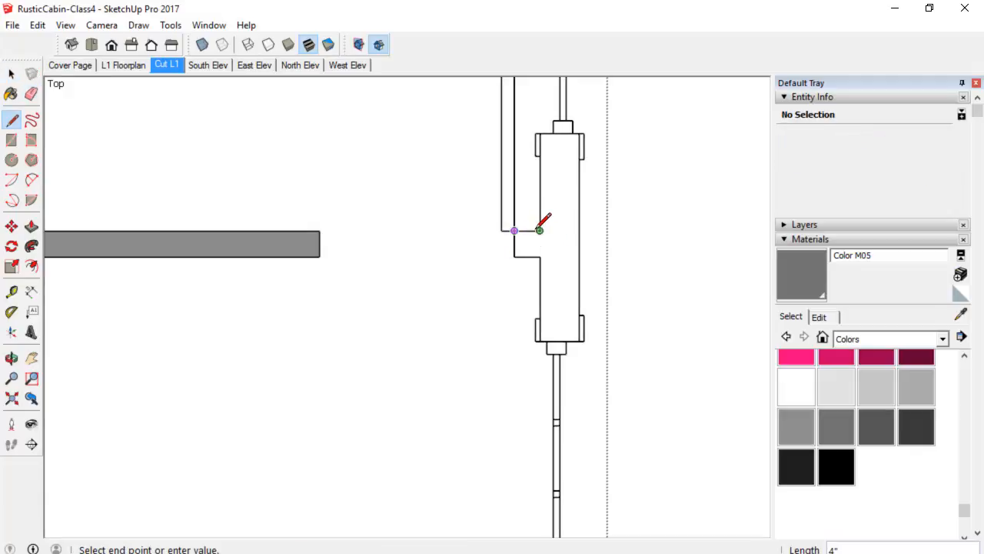
click(540, 230)
Paint the rebuilt east wall cut face with Color M05 and save the model.
scroll(569, 241, down, 1)
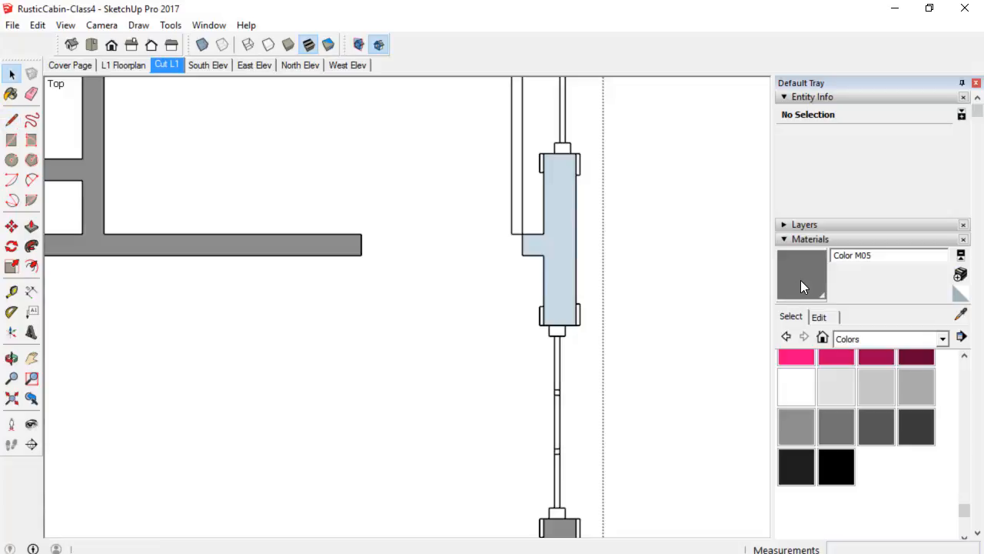
click(809, 276)
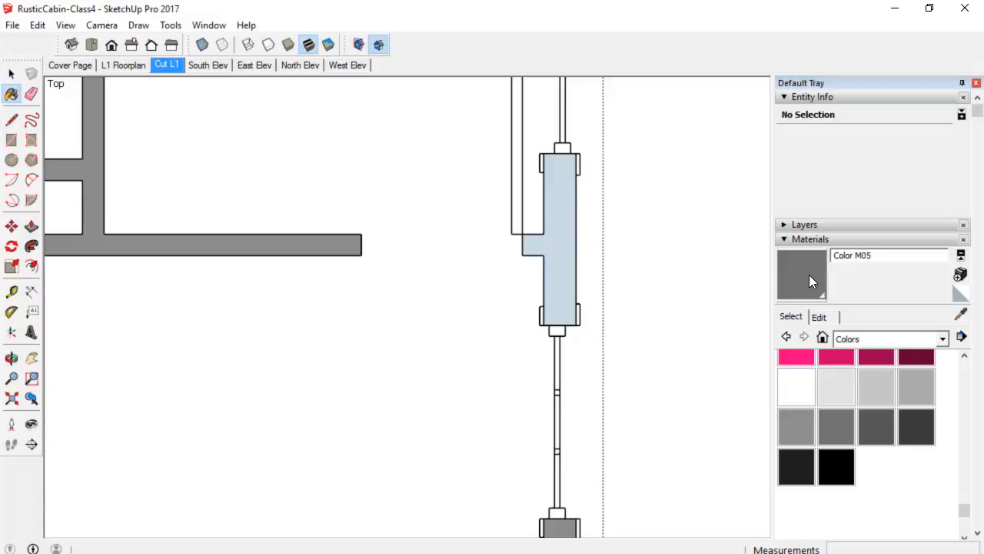
click(566, 244)
scroll(571, 246, down, 4)
scroll(584, 249, down, 1)
mouse_move(593, 248)
shift+middle_down()
mouse_move(633, 226)
mouse_move(626, 281)
mouse_move(635, 300)
shift+middle_up()
scroll(638, 233, down, 1)
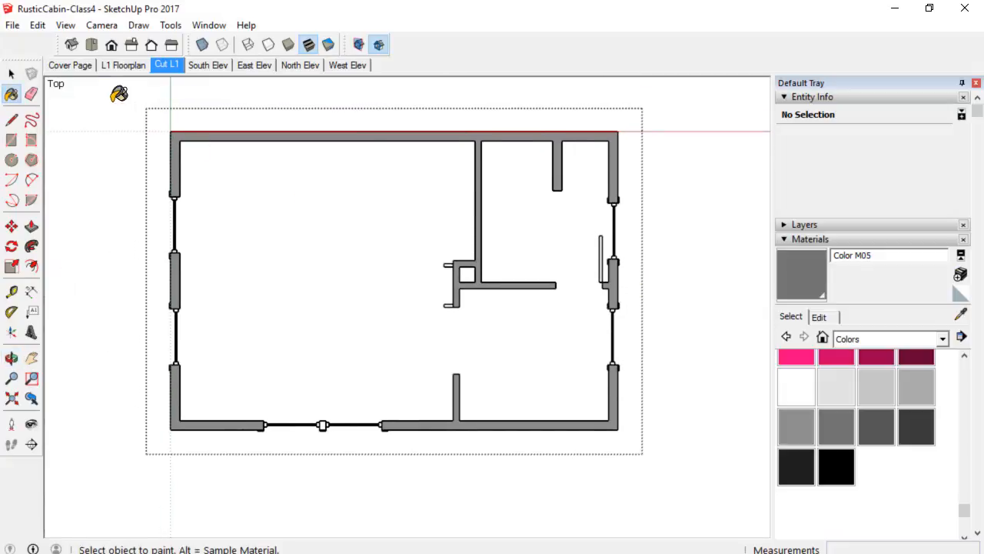
click(14, 25)
click(35, 82)
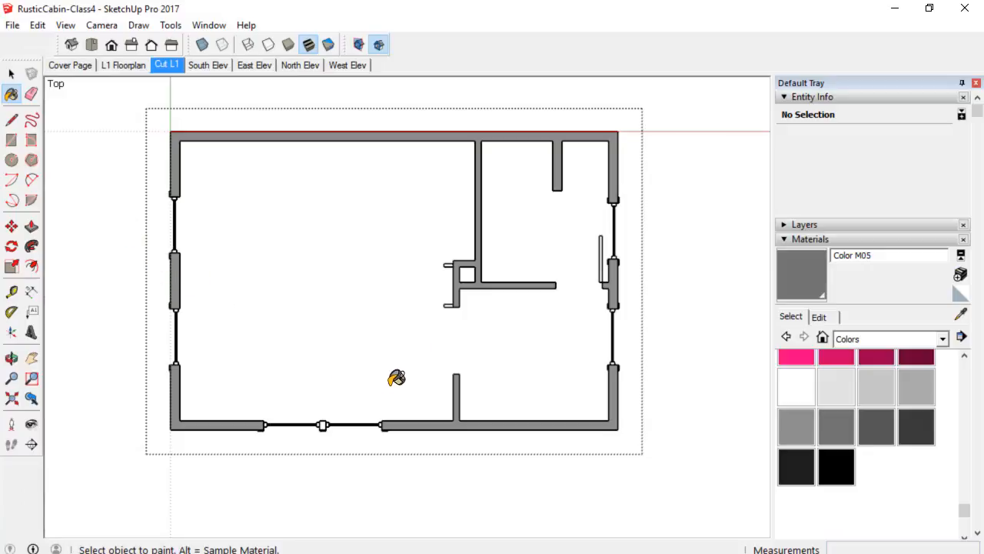
Draw a line closing the post between the south windows and paint its face Color M05.
scroll(345, 429, up, 4)
key(space)
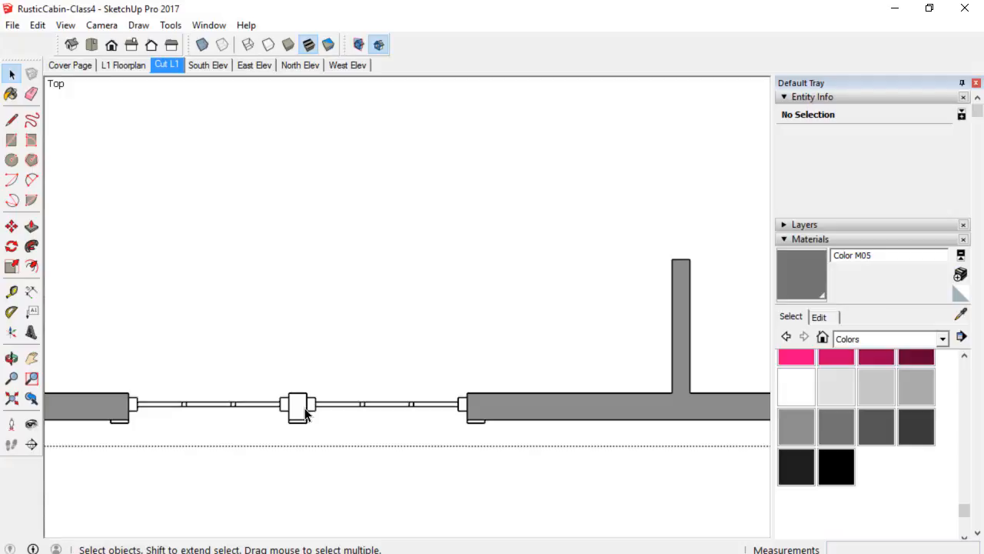
key(l)
click(288, 392)
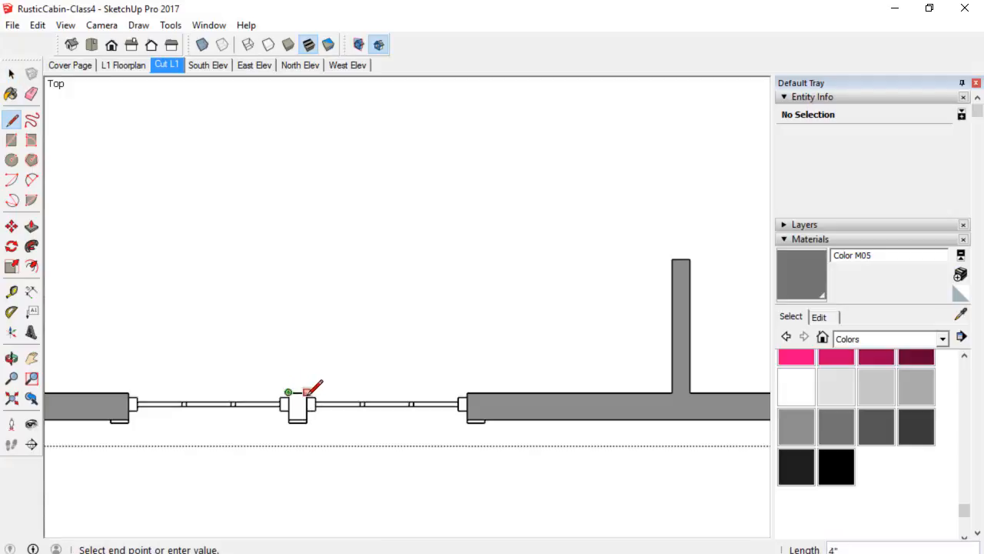
click(308, 392)
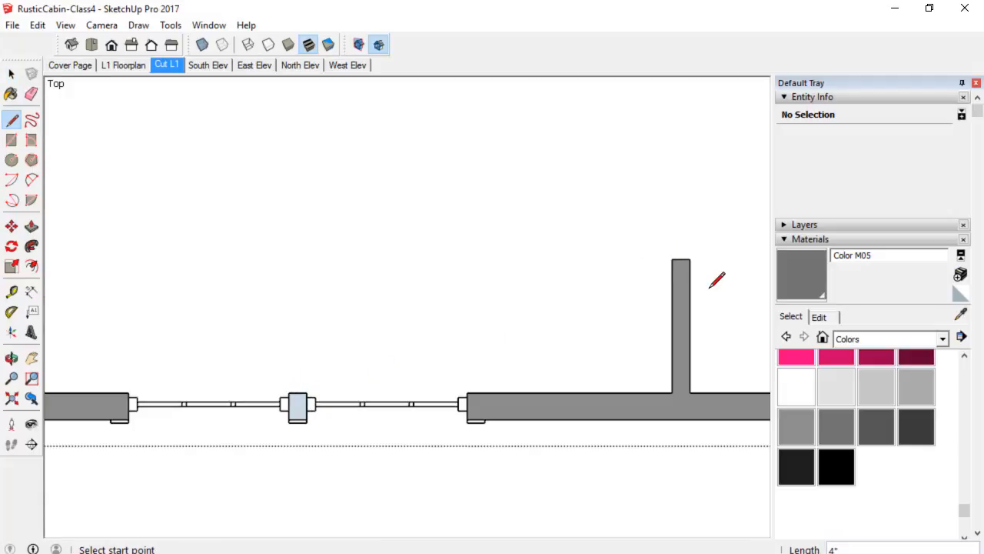
click(802, 275)
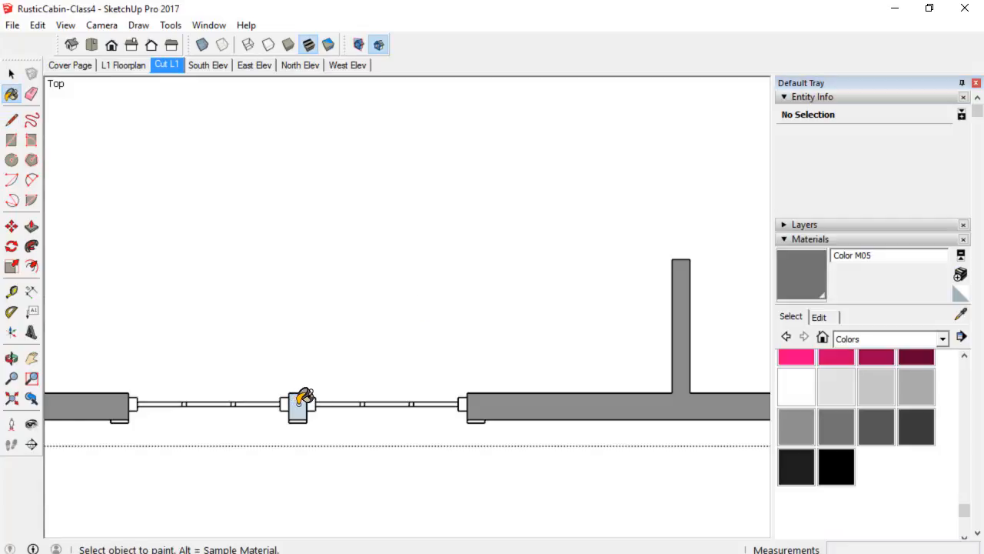
scroll(313, 393, down, 3)
mouse_move(330, 351)
shift+middle_down()
mouse_move(366, 282)
mouse_move(422, 266)
shift+middle_up()
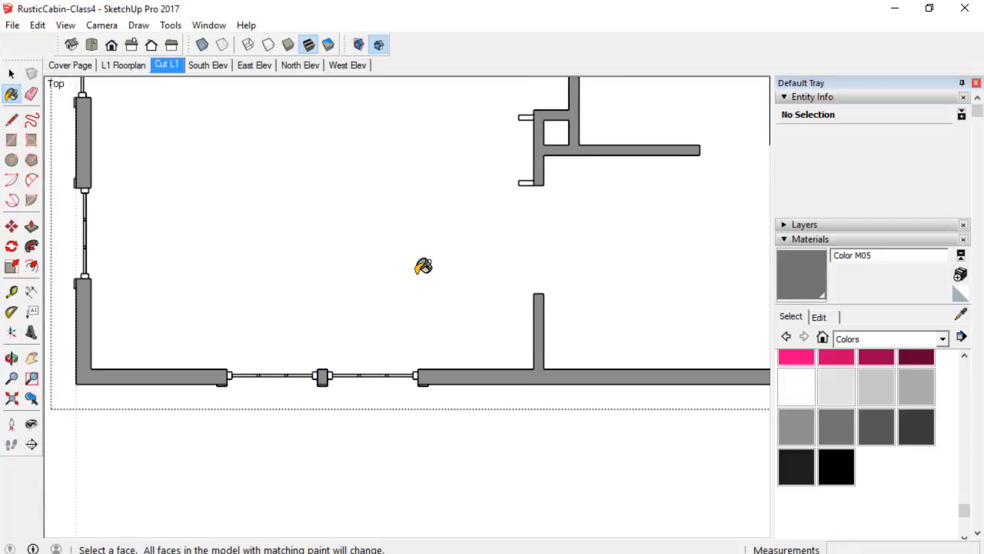
scroll(287, 366, up, 5)
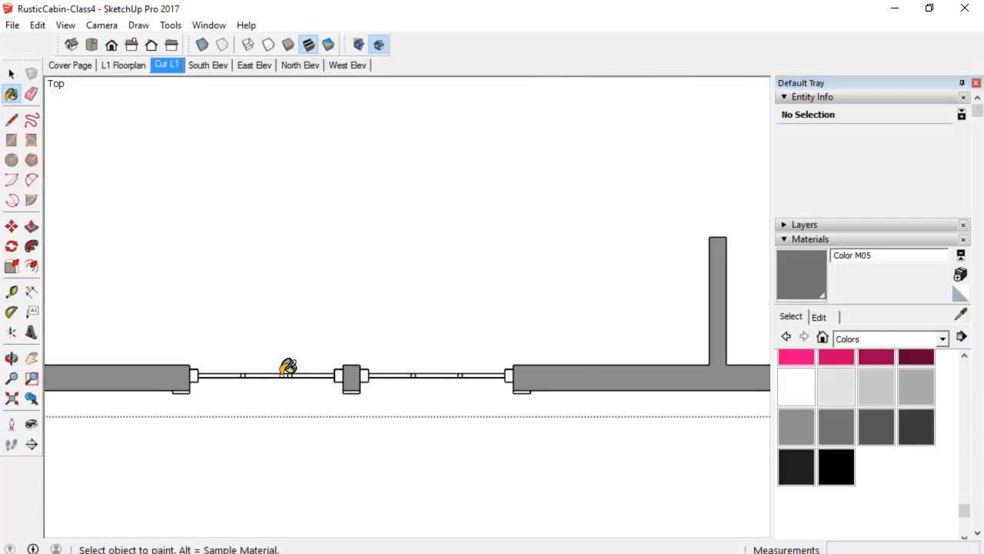
scroll(288, 367, down, 4)
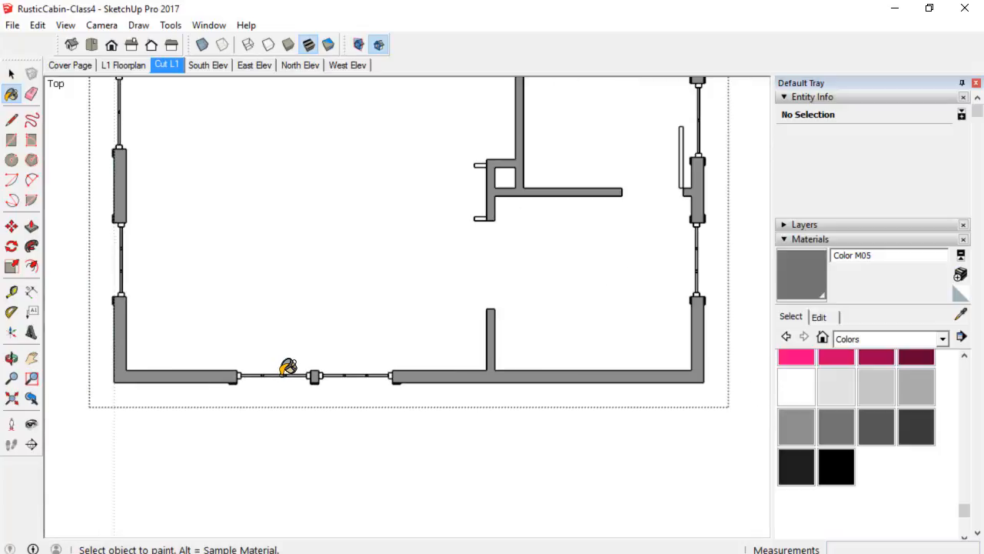
Open the south wall door component for editing and inspect the door geometry across the plan.
key(space)
click(259, 383)
scroll(260, 383, up, 4)
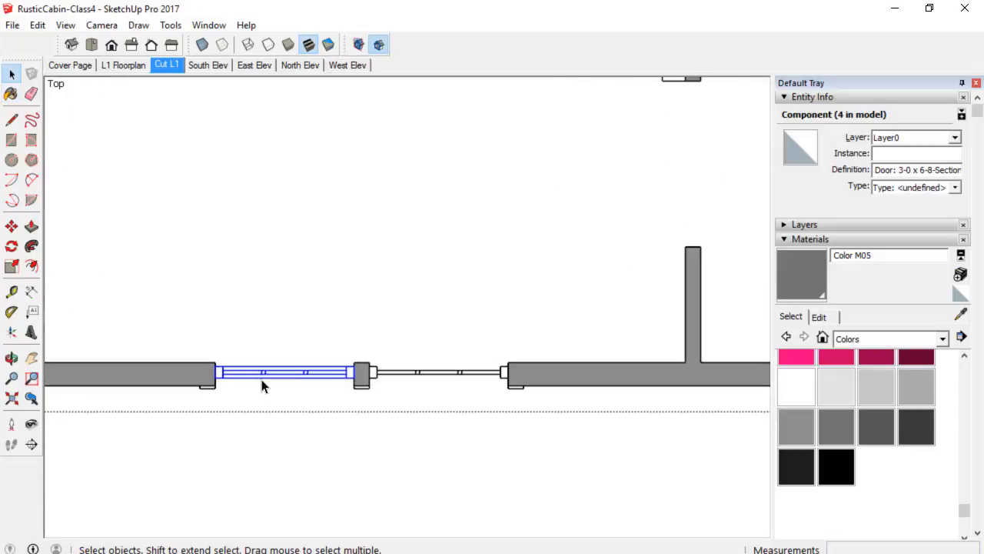
scroll(265, 380, down, 3)
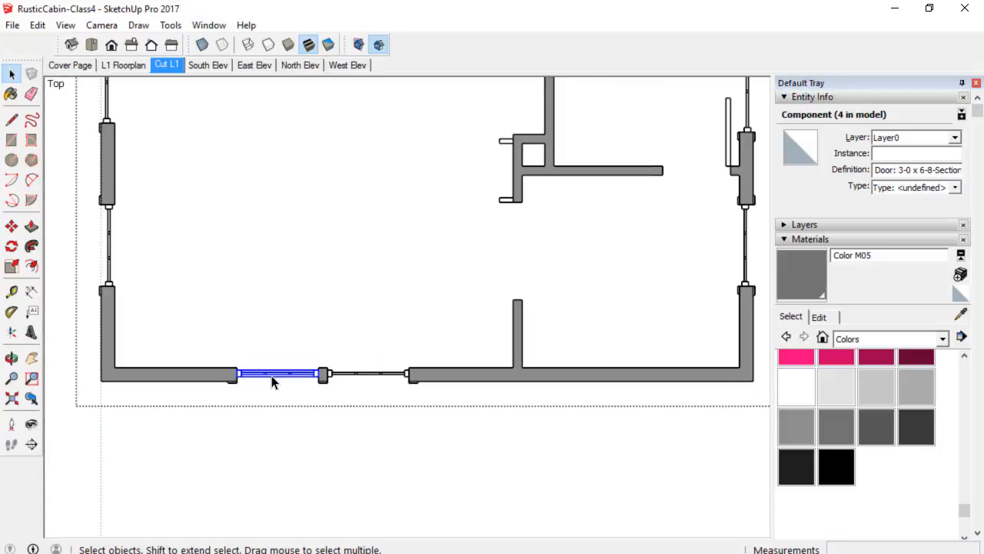
scroll(271, 382, up, 3)
double_click(271, 382)
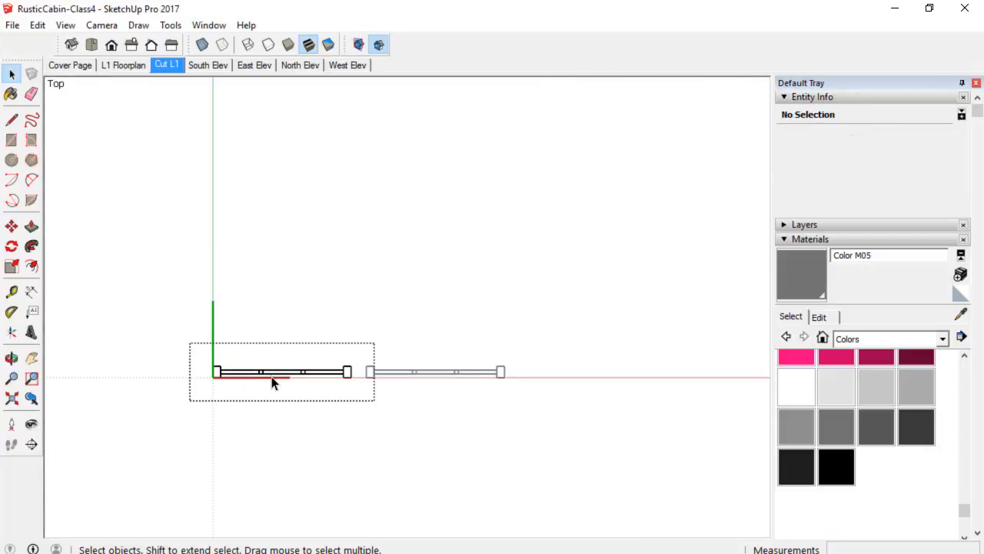
scroll(271, 382, down, 2)
scroll(271, 382, up, 1)
scroll(406, 322, down, 3)
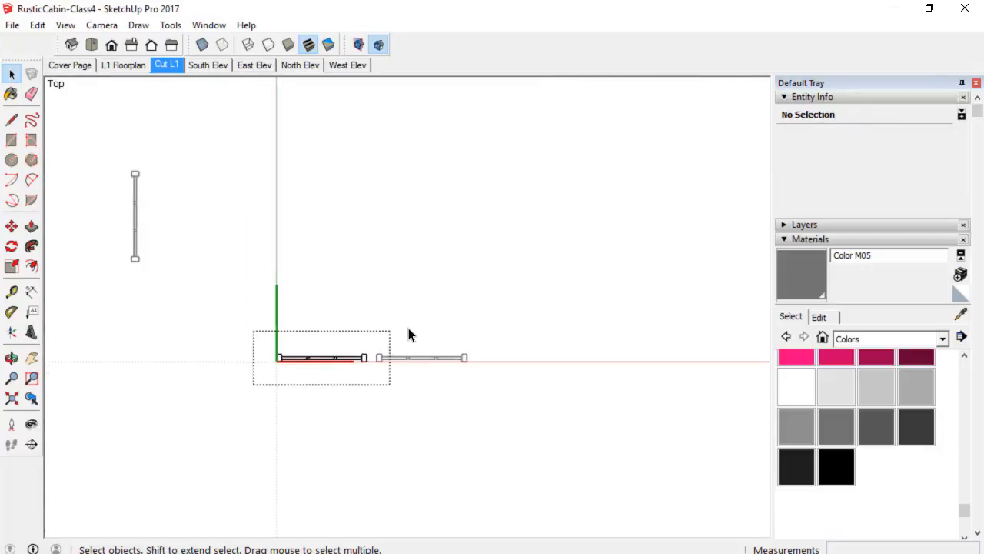
shift+middle_drag(492, 293, 412, 318)
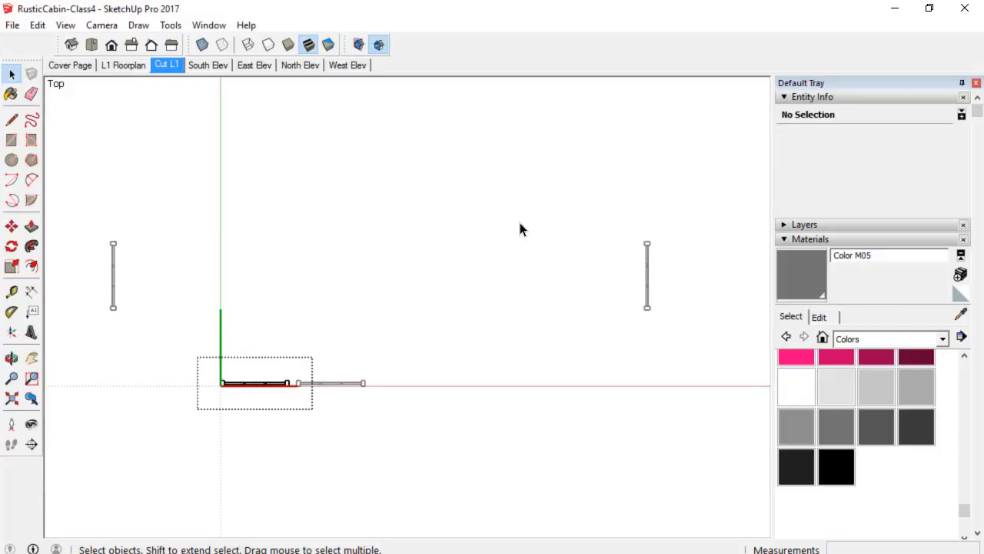
click(836, 97)
click(836, 97)
click(651, 280)
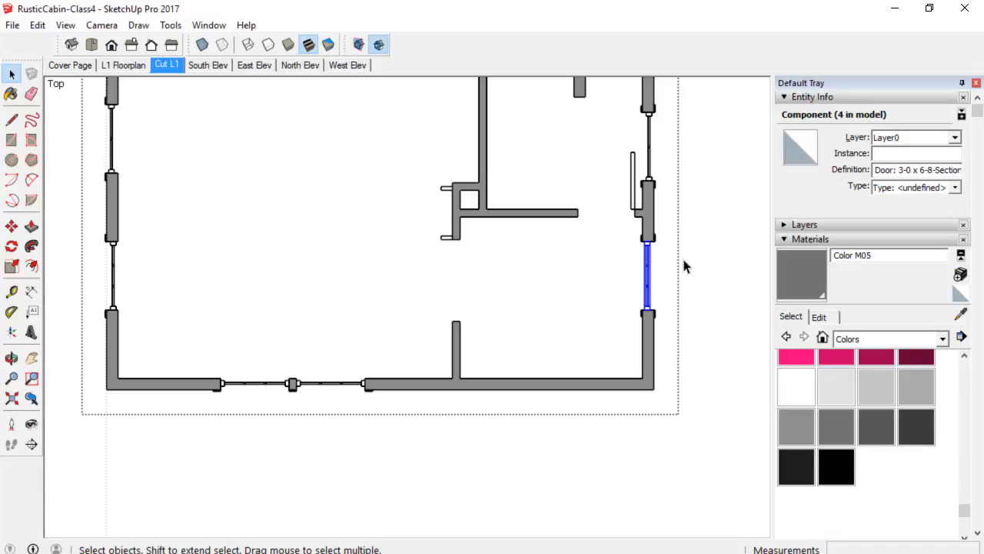
scroll(649, 275, up, 4)
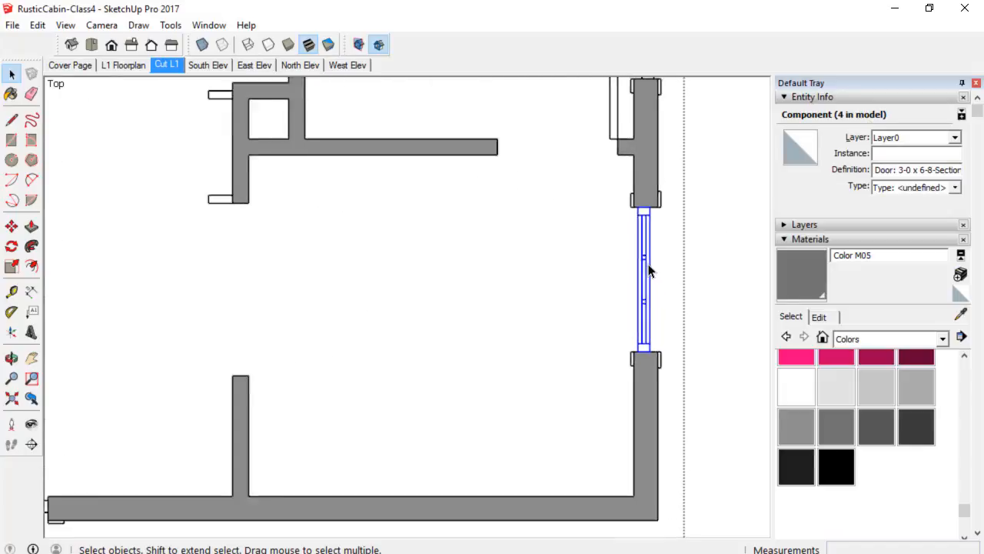
scroll(650, 271, down, 1)
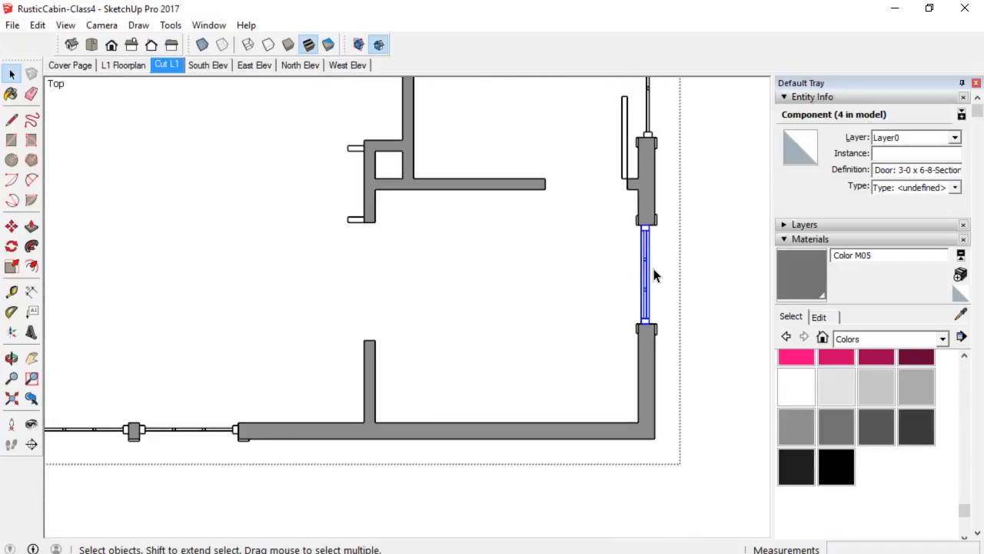
scroll(252, 369, down, 2)
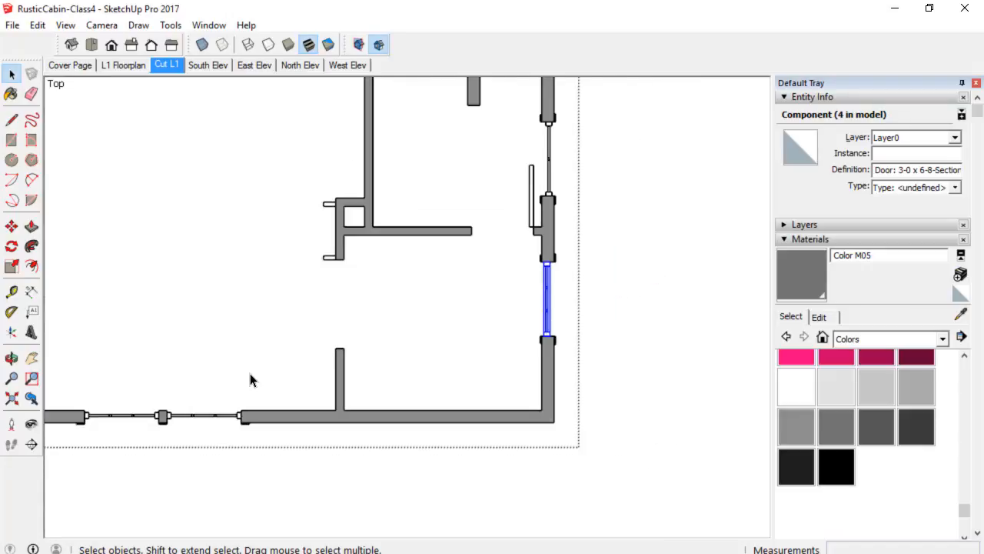
shift+middle_drag(248, 338, 502, 339)
scroll(234, 302, up, 3)
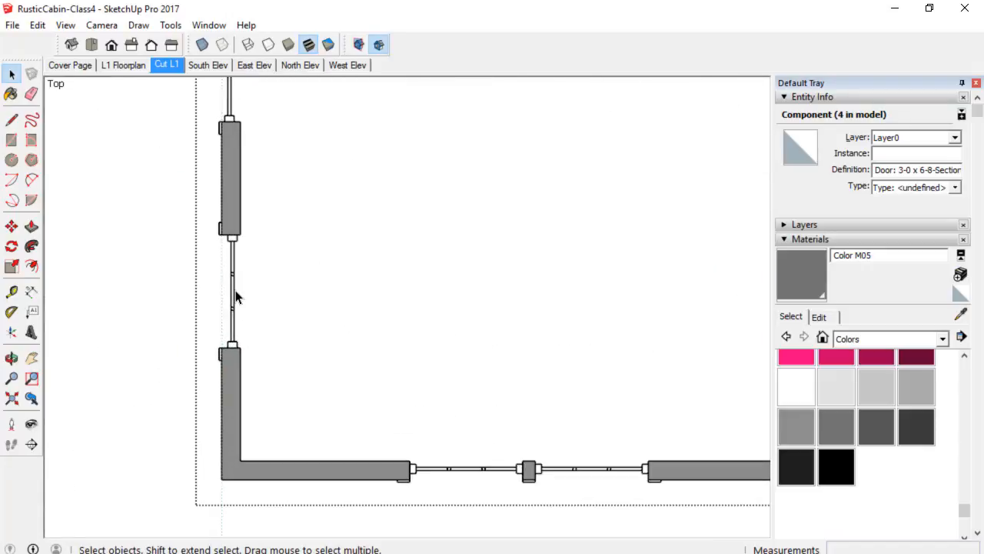
Edit the west wall door component and draw a rectangle covering the whole door section.
double_click(234, 297)
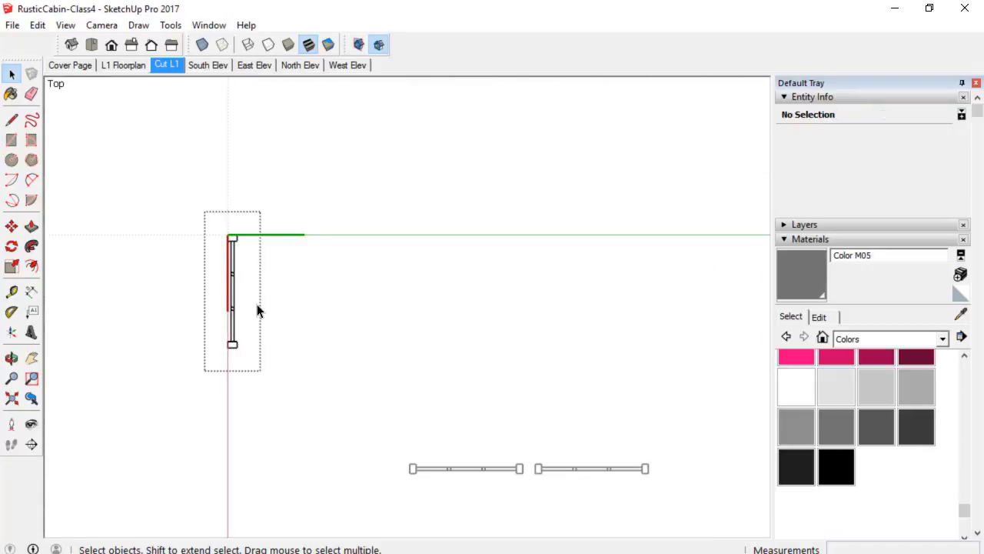
scroll(253, 296, up, 3)
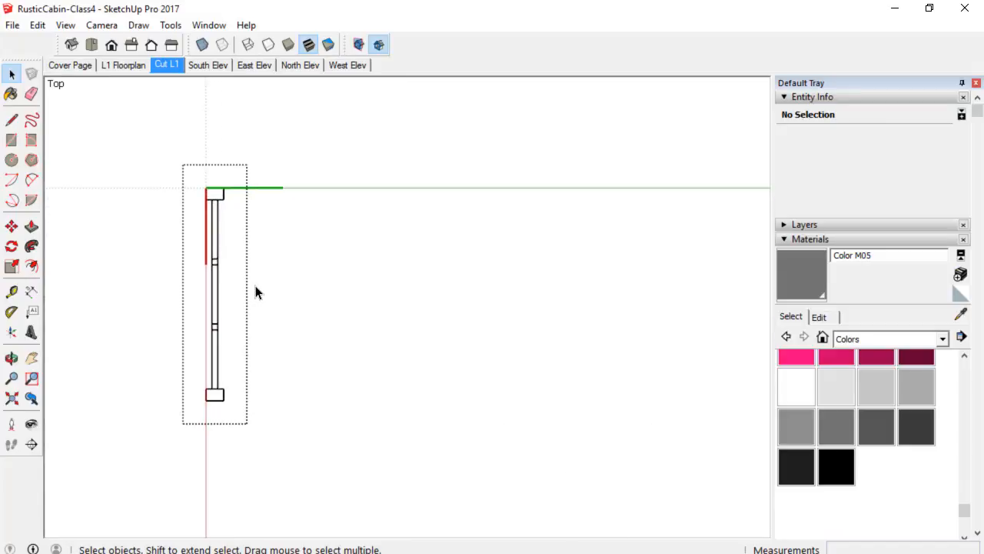
key(r)
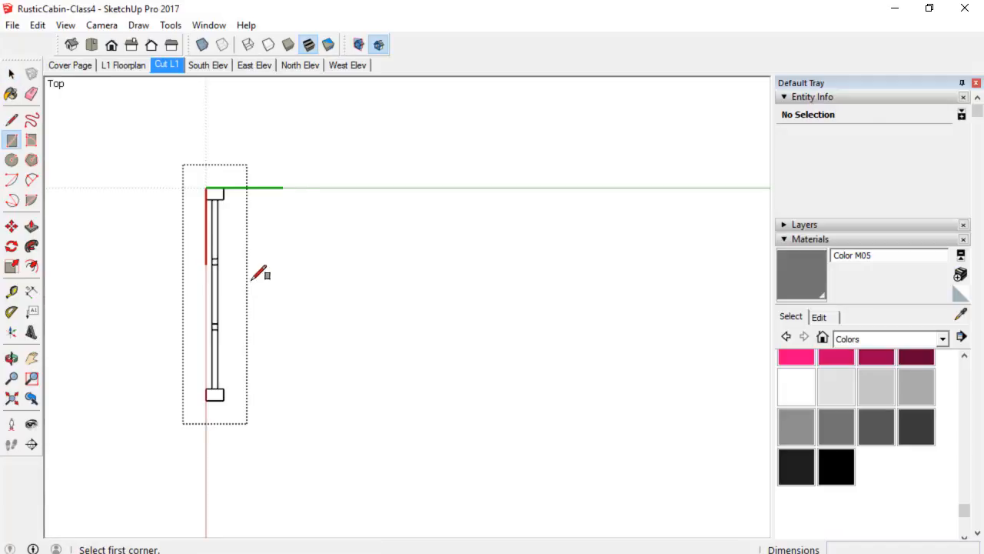
click(205, 187)
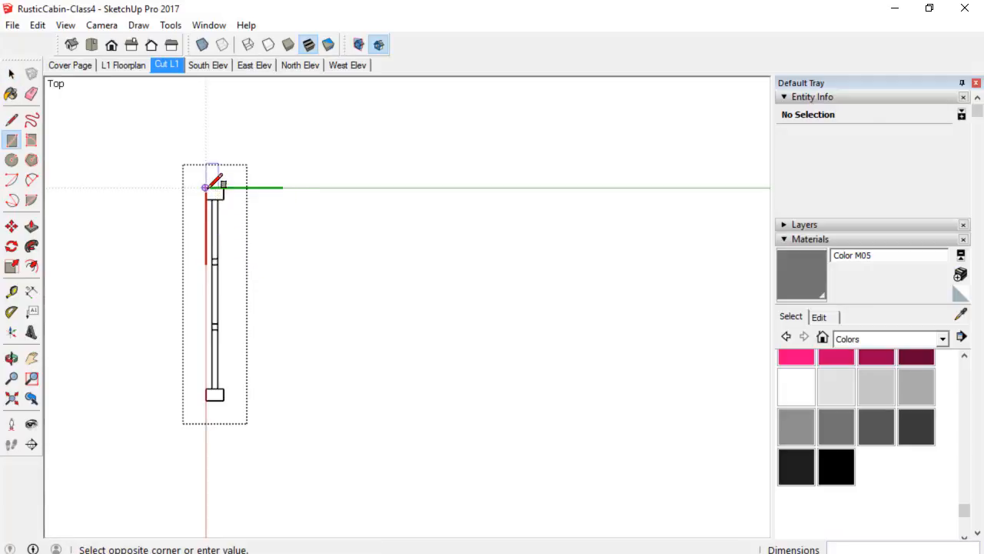
click(223, 399)
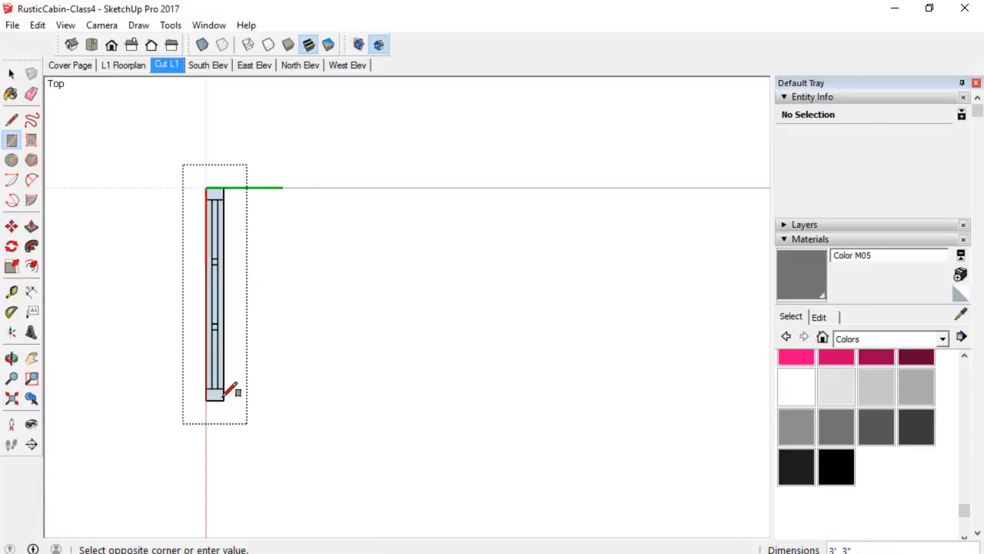
Erase the interior detail lines inside the door component, leaving only the outer door rectangle.
key(space)
key(e)
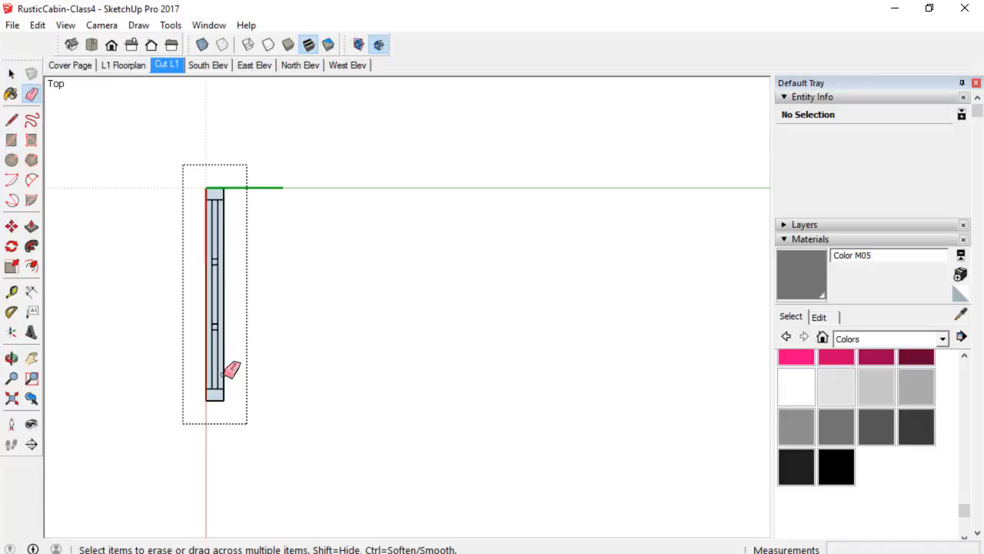
click(216, 346)
click(218, 313)
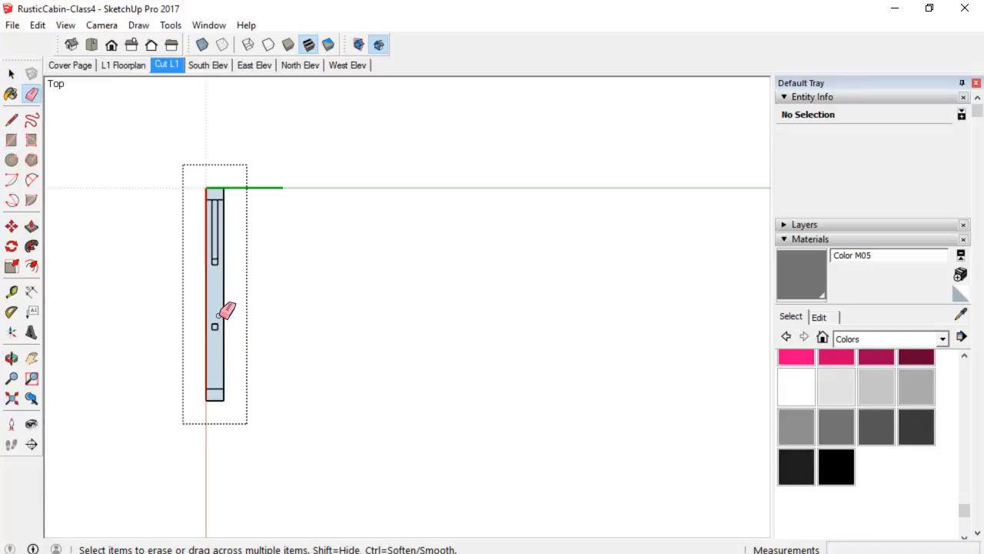
click(224, 237)
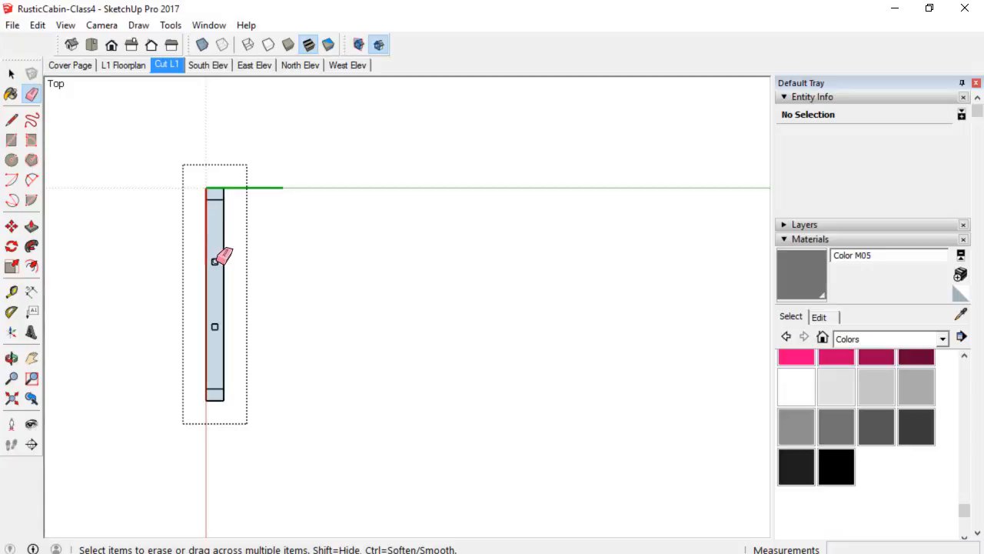
click(223, 255)
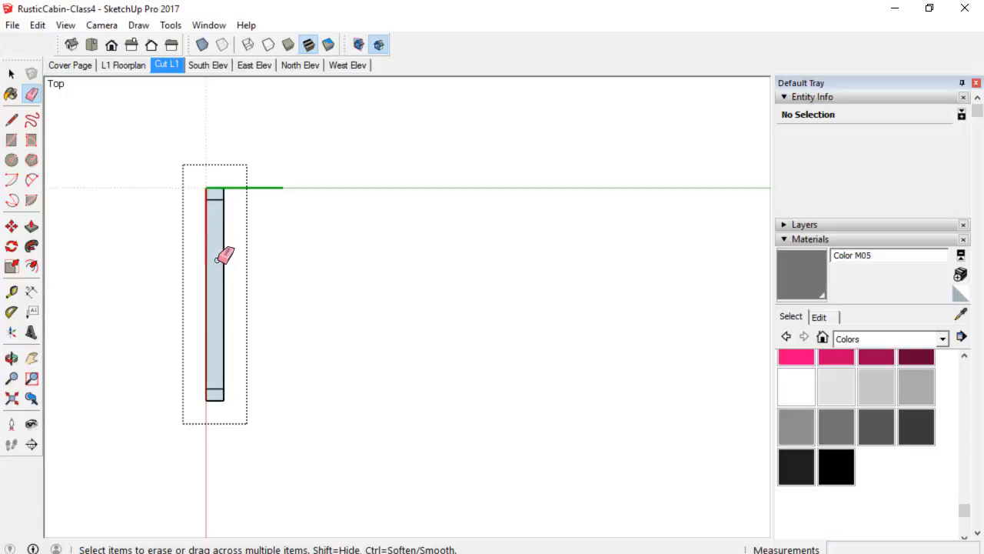
click(218, 197)
scroll(246, 367, down, 1)
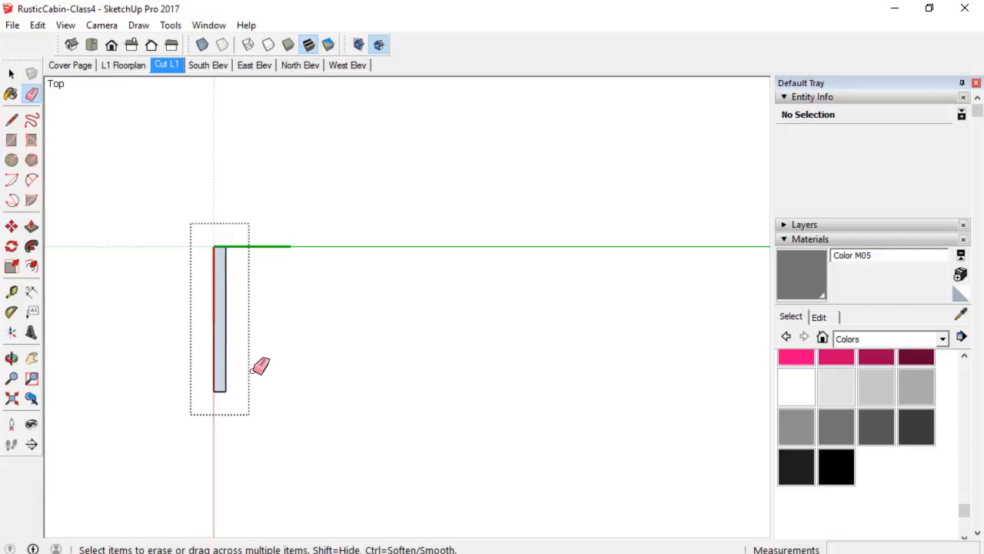
middle_drag(259, 365, 236, 292)
scroll(246, 294, down, 1)
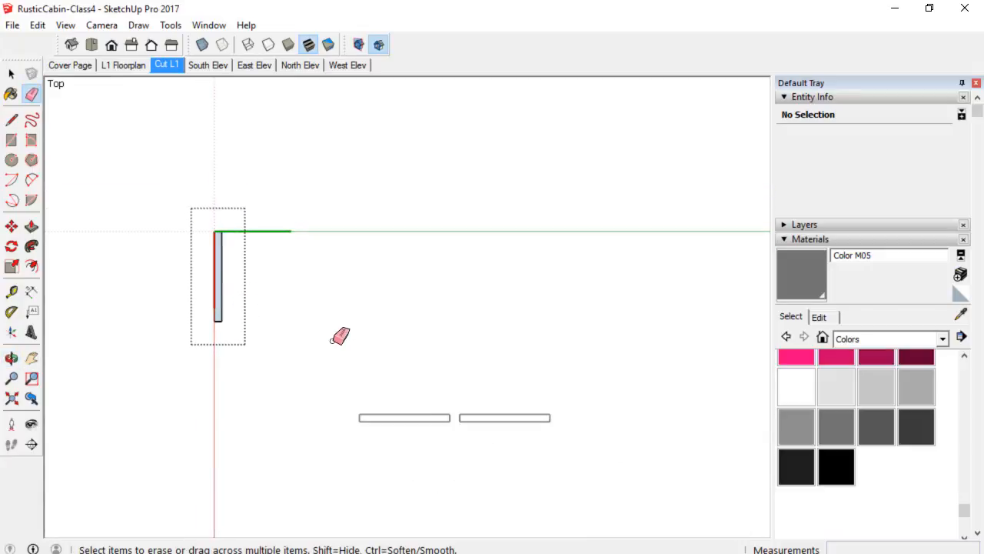
middle_drag(340, 336, 211, 305)
scroll(224, 300, down, 1)
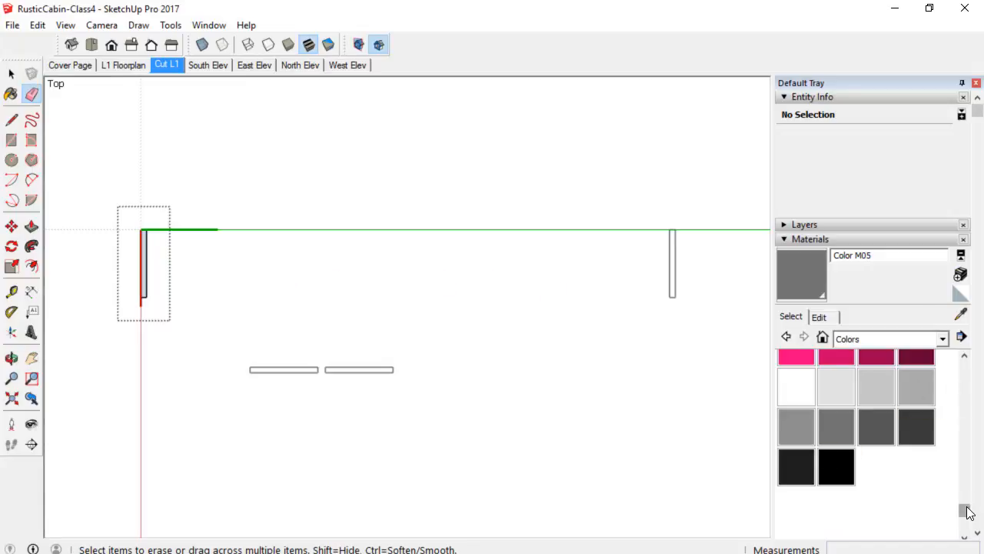
Paint the door rectangle Color M03 and close the component.
mouse_move(965, 510)
mouse_down()
mouse_move(969, 430)
mouse_move(965, 510)
mouse_up()
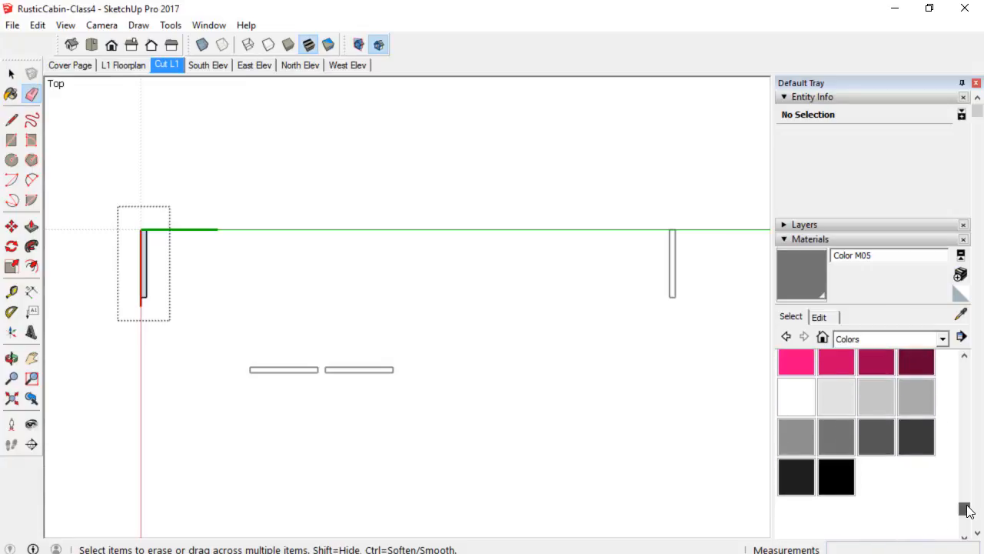
click(915, 416)
scroll(157, 263, up, 2)
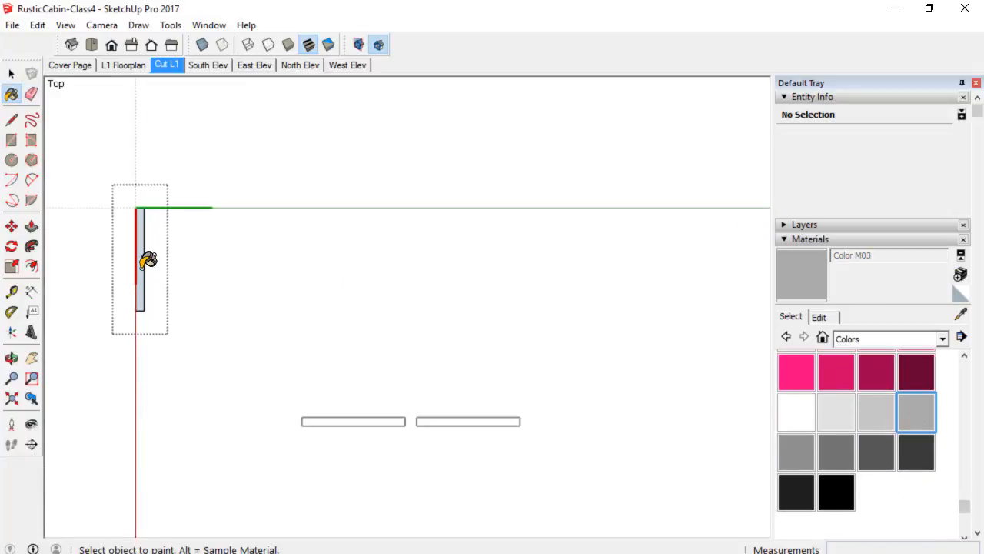
right_click(318, 300)
click(336, 310)
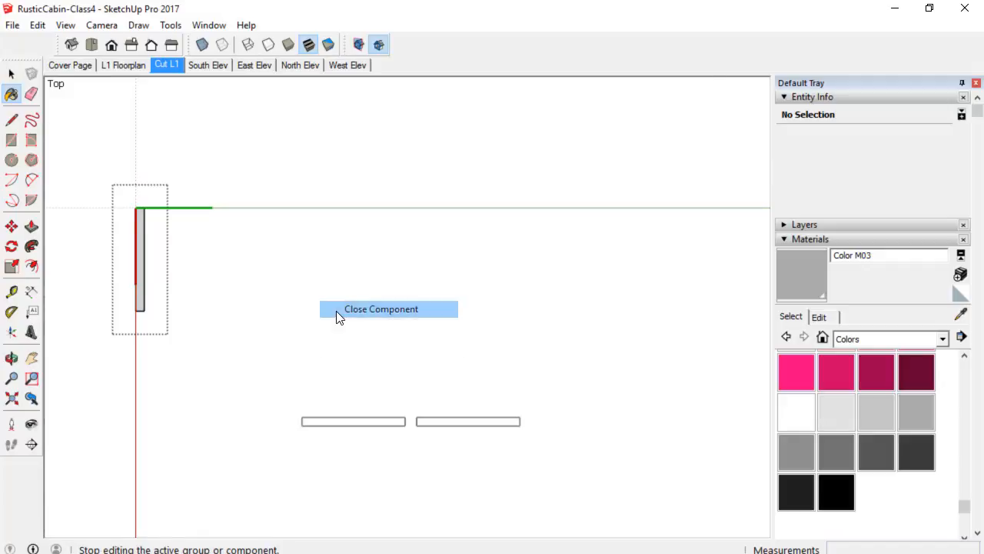
Select the west wall door component and open it for editing.
scroll(391, 380, down, 1)
key(space)
scroll(190, 302, up, 2)
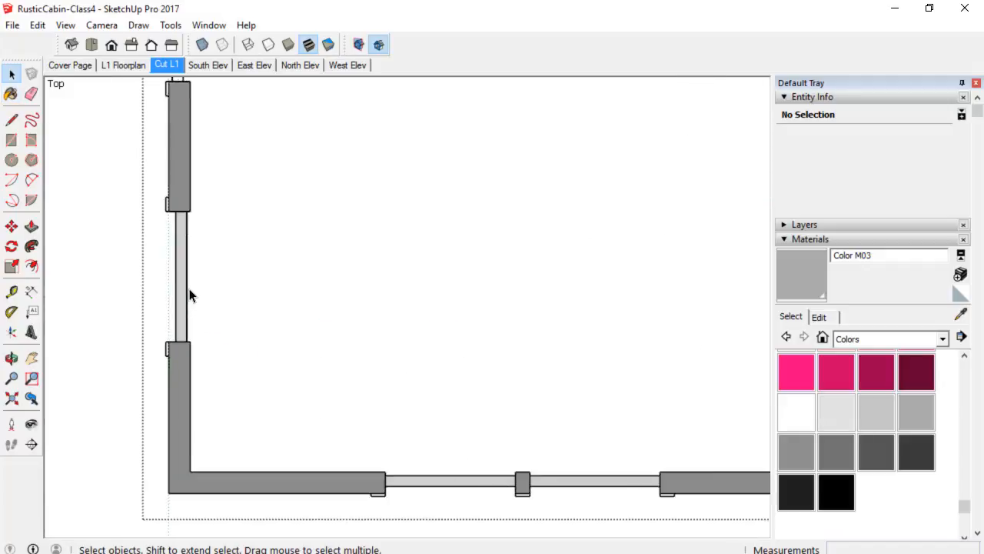
scroll(191, 292, up, 1)
scroll(197, 311, down, 1)
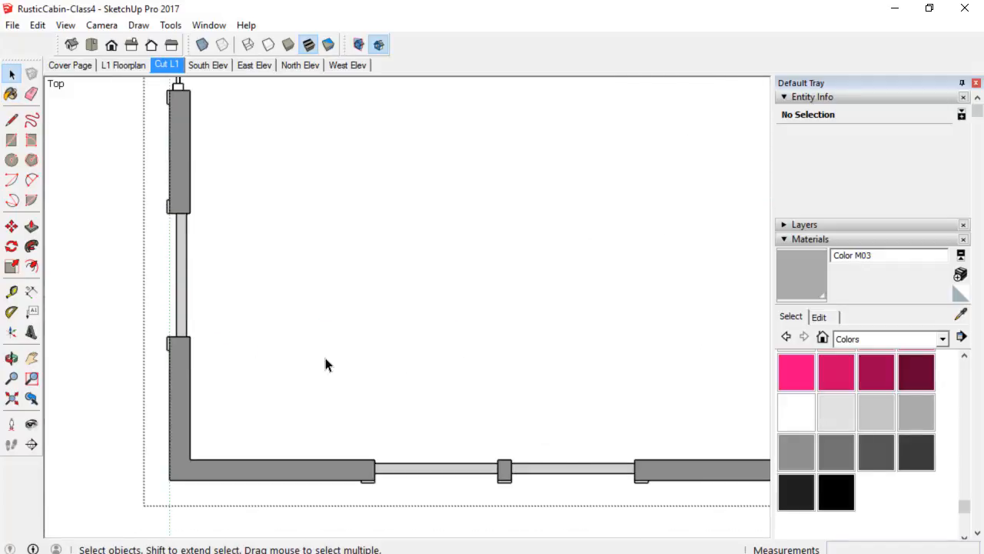
click(187, 256)
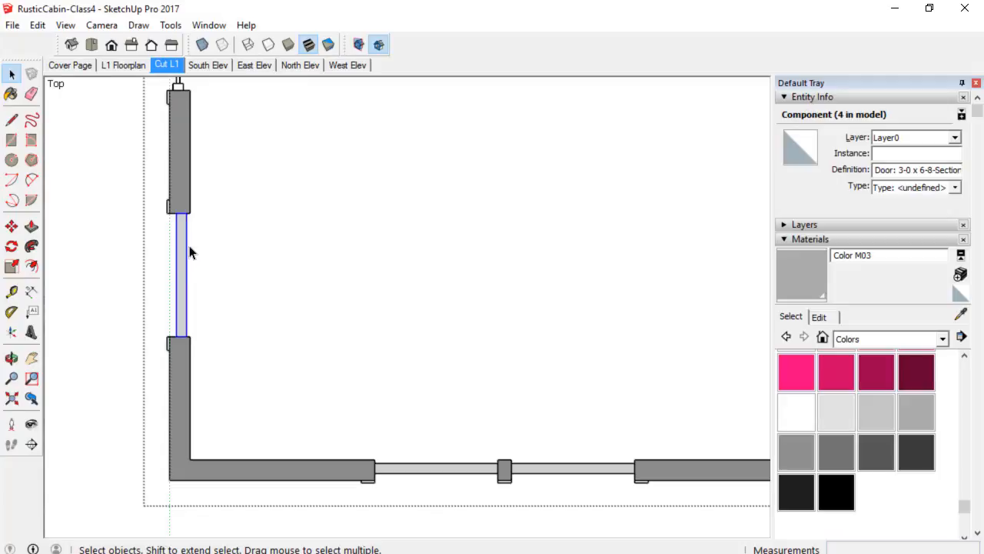
scroll(191, 252, down, 2)
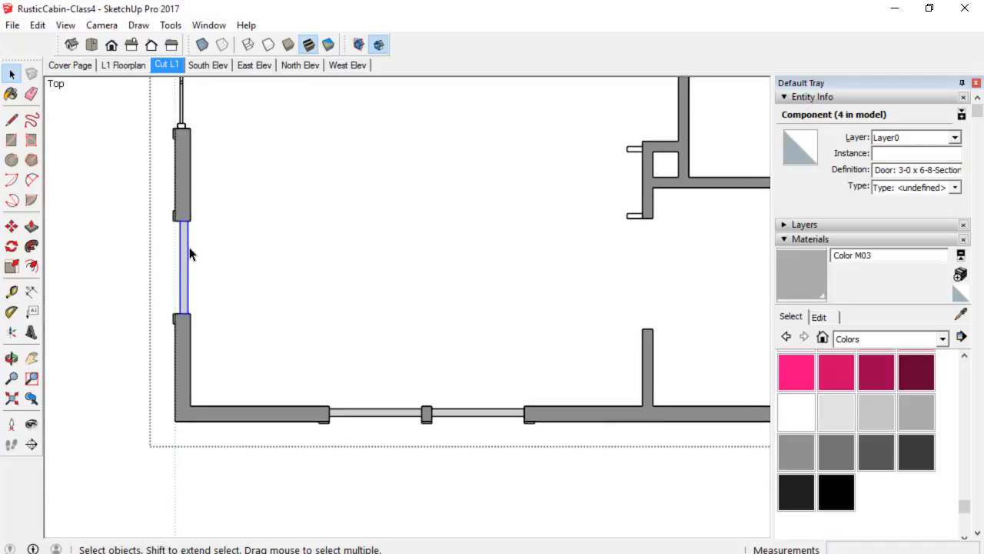
double_click(189, 254)
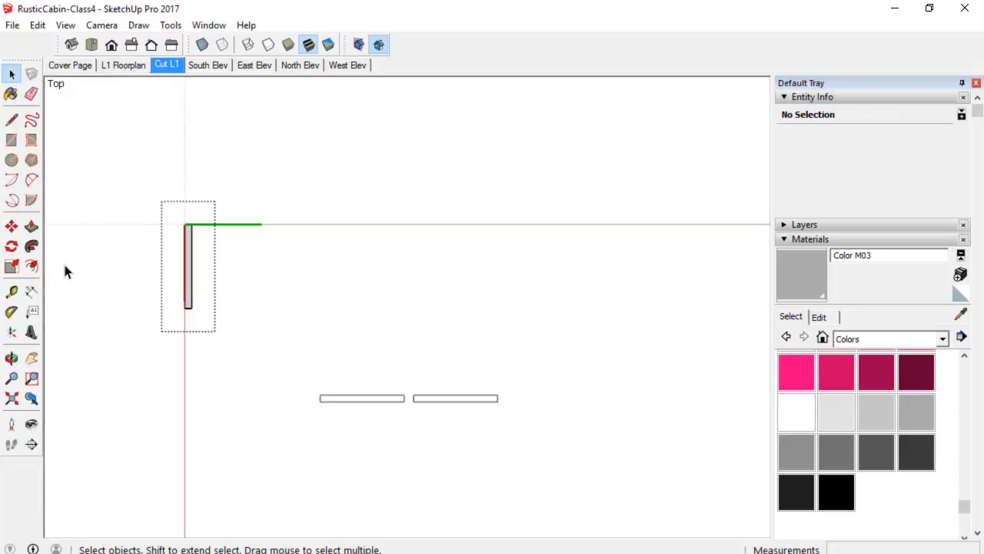
click(11, 246)
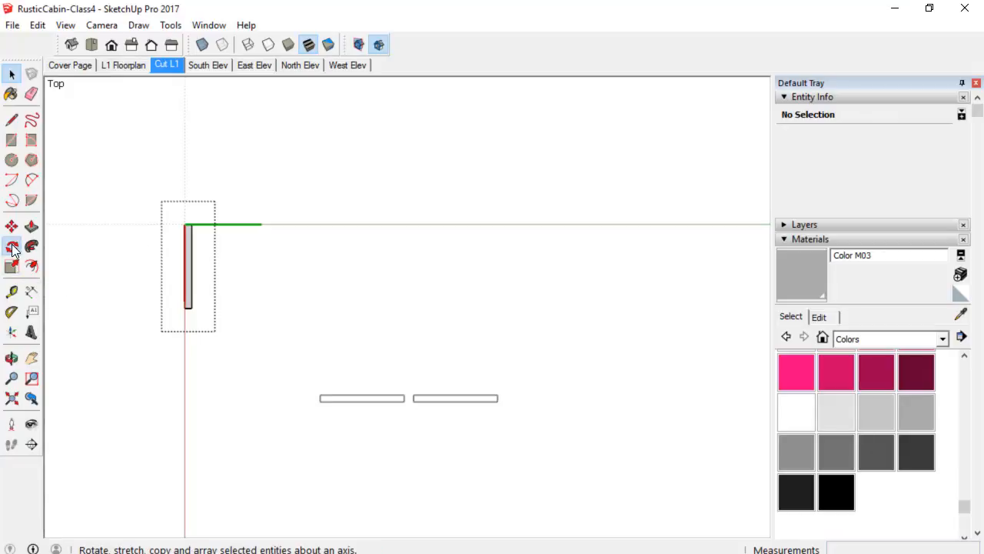
click(191, 224)
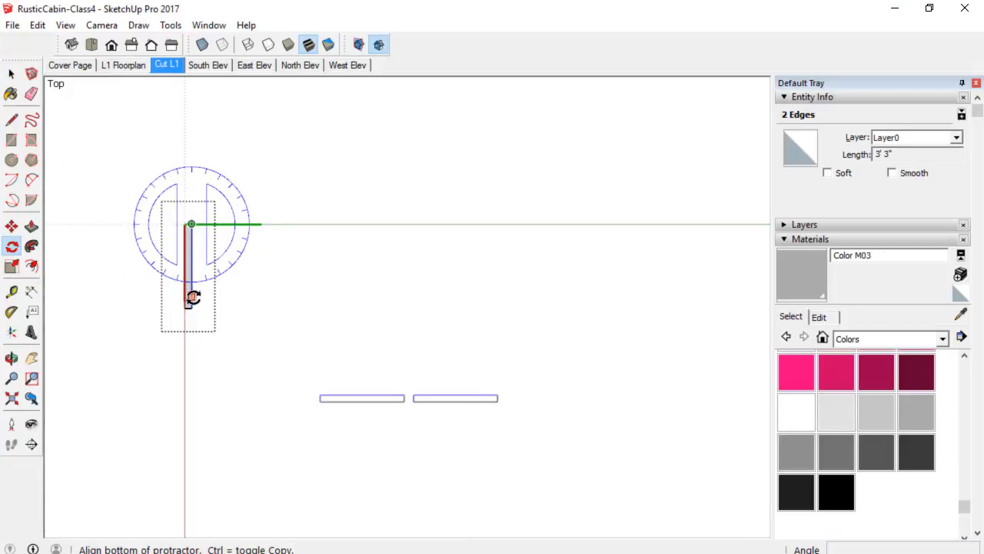
key(space)
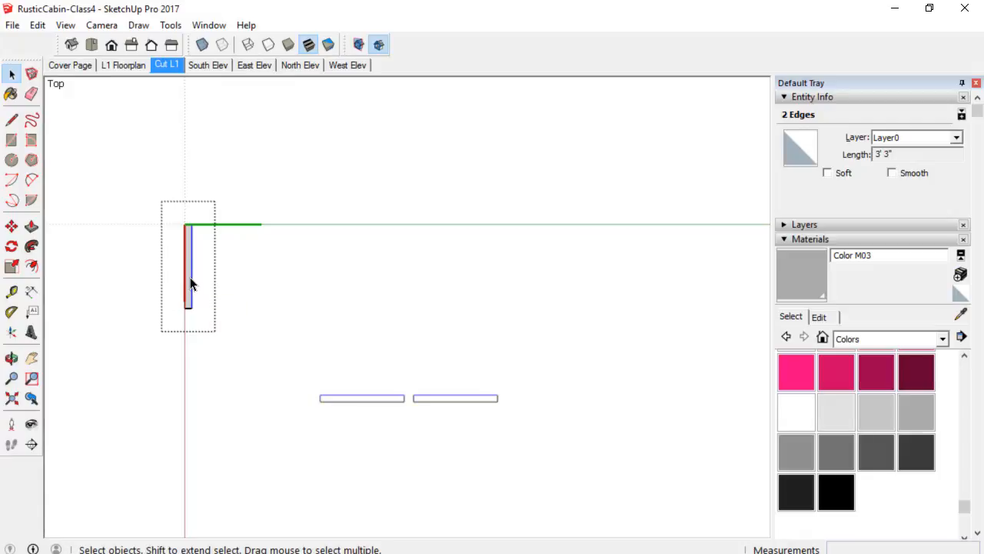
Rotate the door panel 45 degrees about its hinge corner.
scroll(195, 257, up, 3)
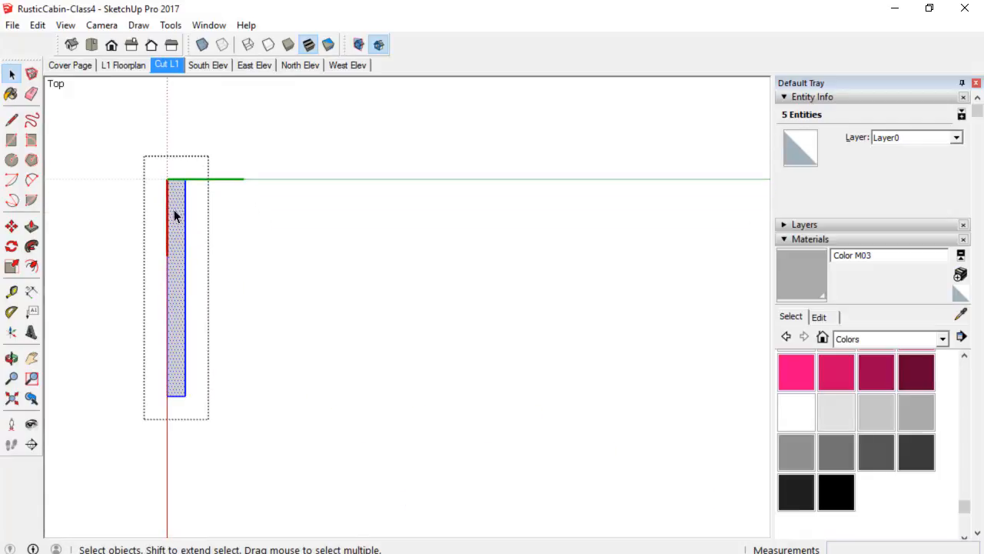
scroll(171, 241, down, 1)
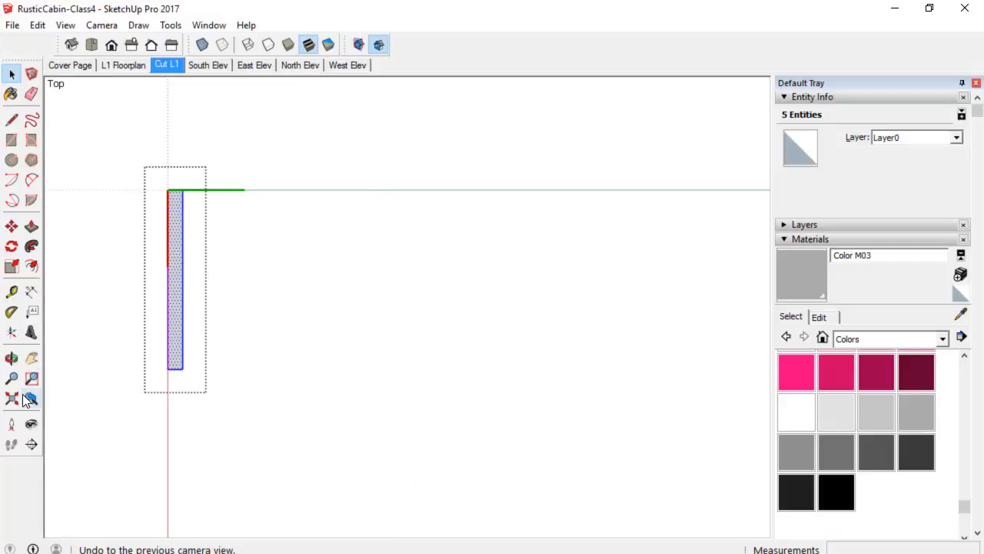
click(11, 246)
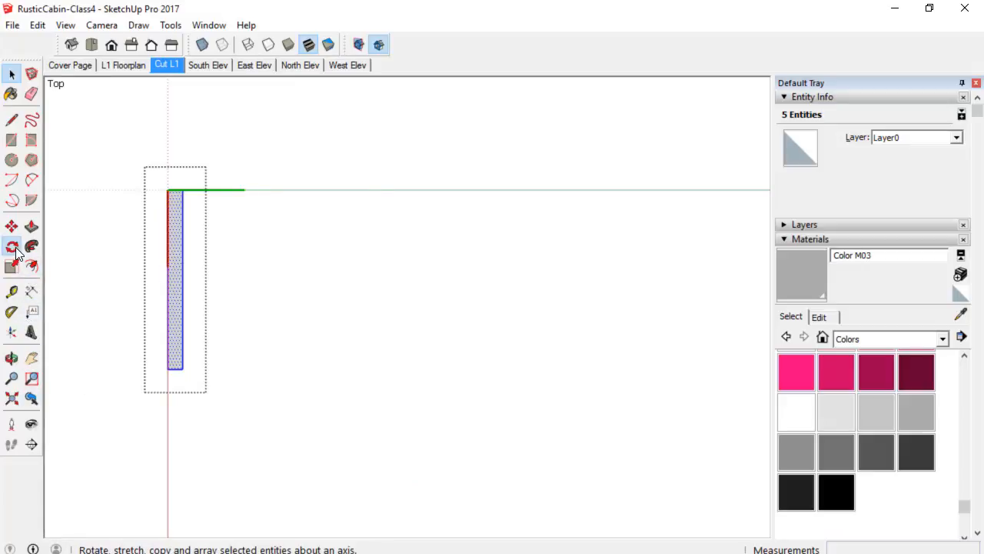
click(183, 367)
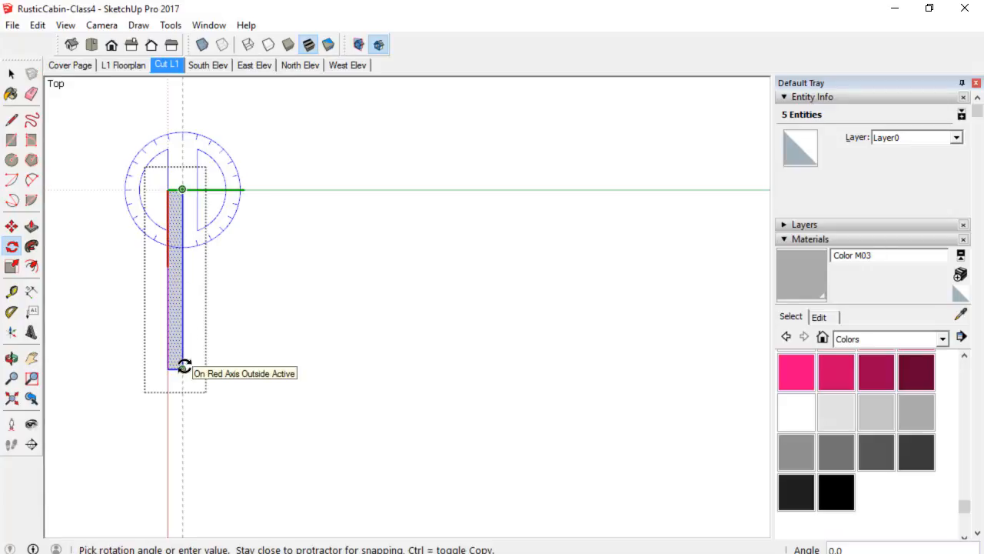
key(Escape)
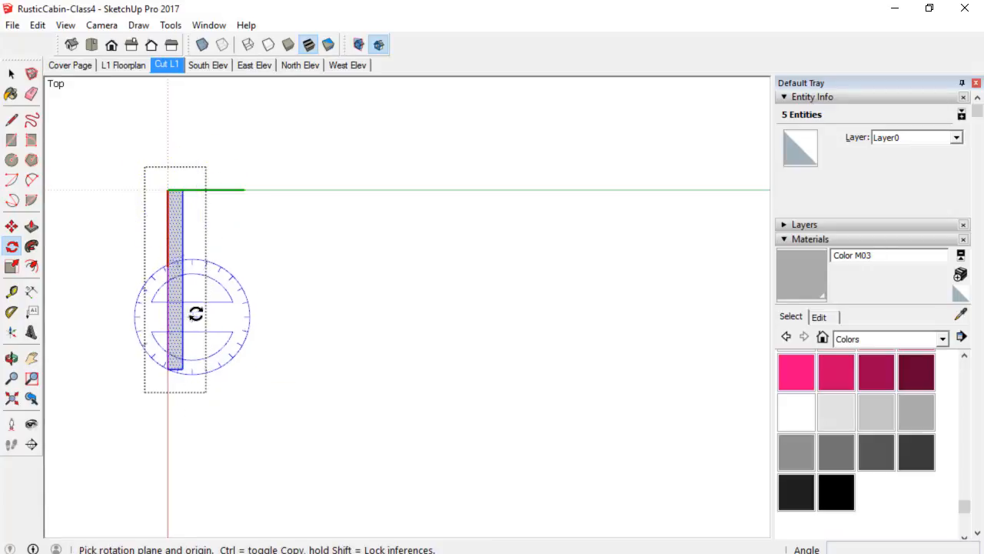
click(183, 189)
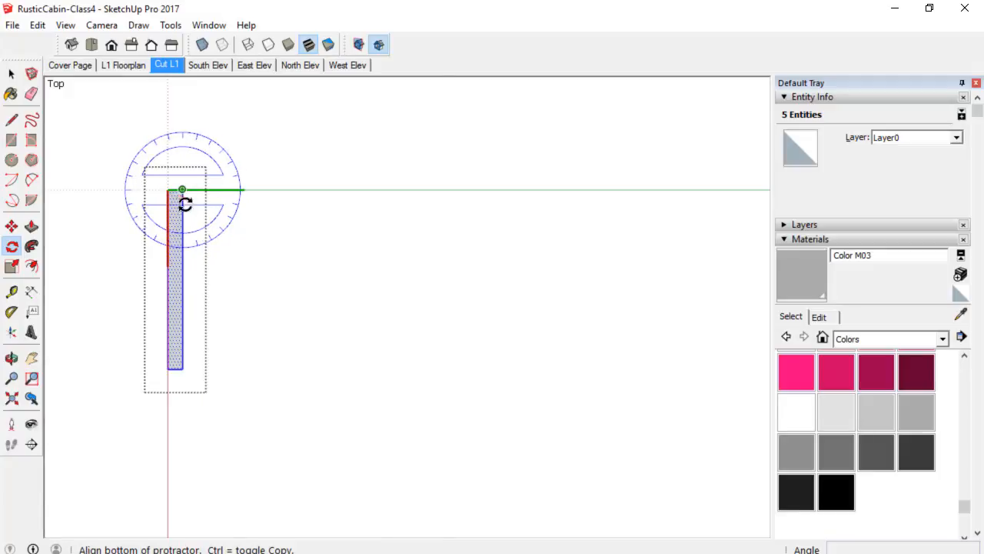
click(184, 367)
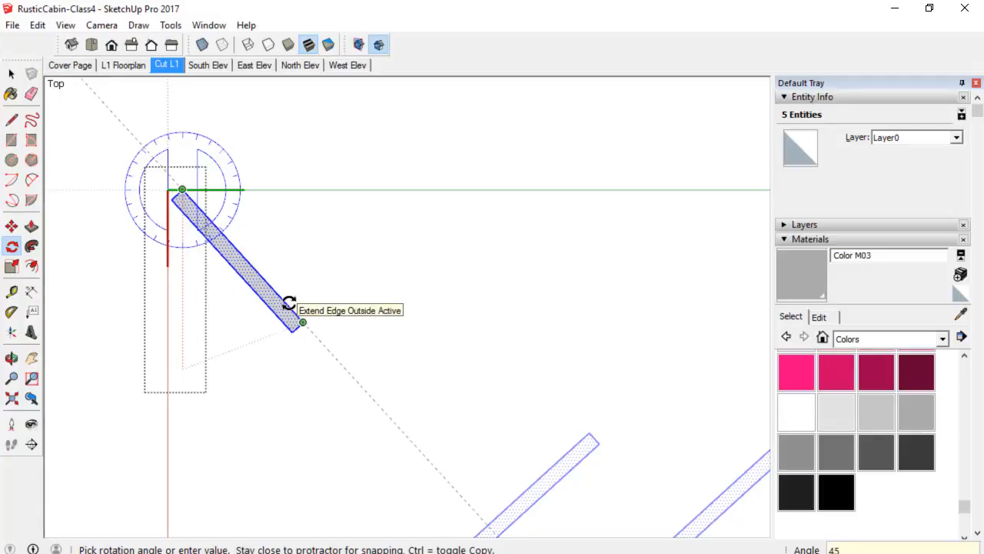
click(289, 303)
Draw a door swing arc centred on the hinge, from the wall line to the rotated door's tip.
scroll(377, 193, down, 4)
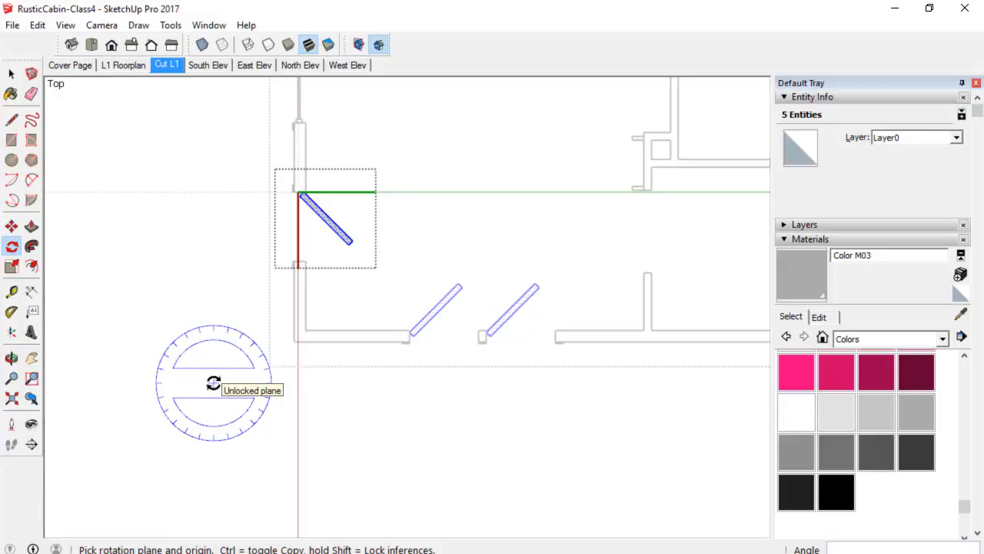
shift+middle_drag(439, 364, 272, 387)
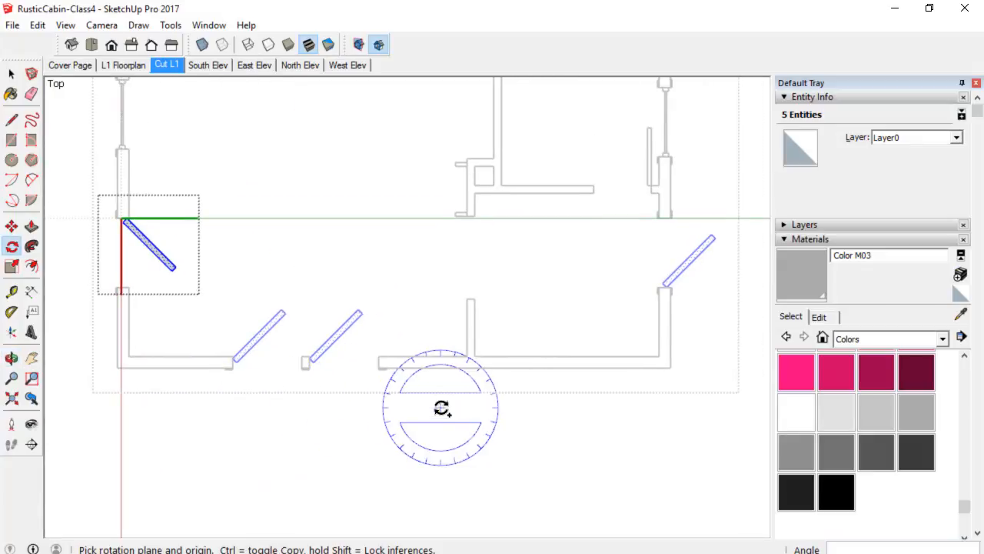
key(space)
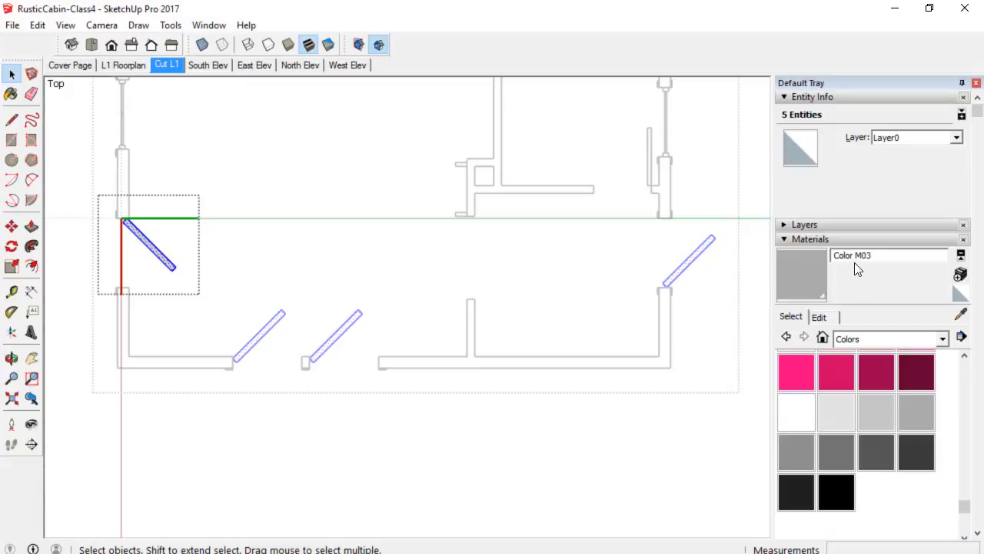
mouse_move(247, 319)
shift+middle_down()
mouse_move(365, 286)
mouse_move(357, 289)
shift+middle_up()
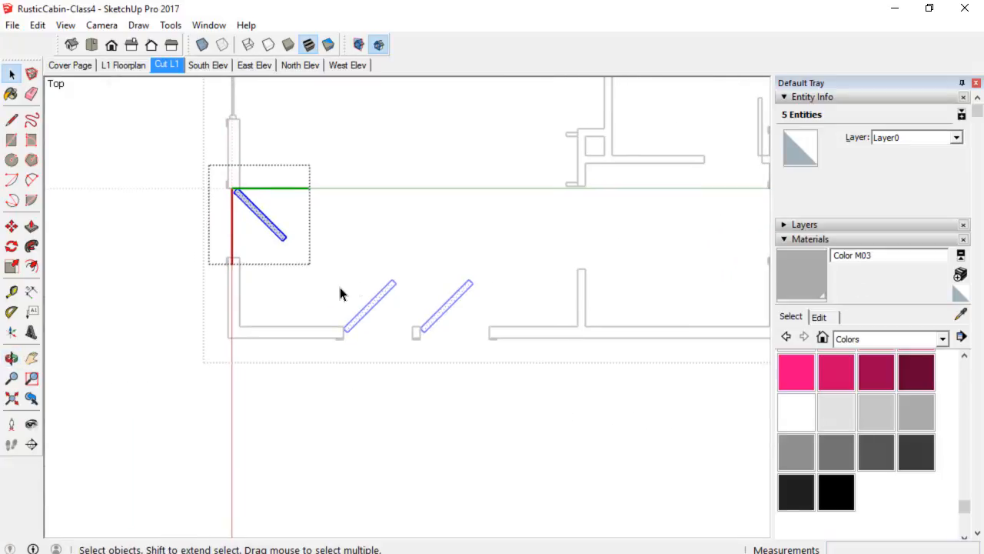
scroll(278, 252, up, 1)
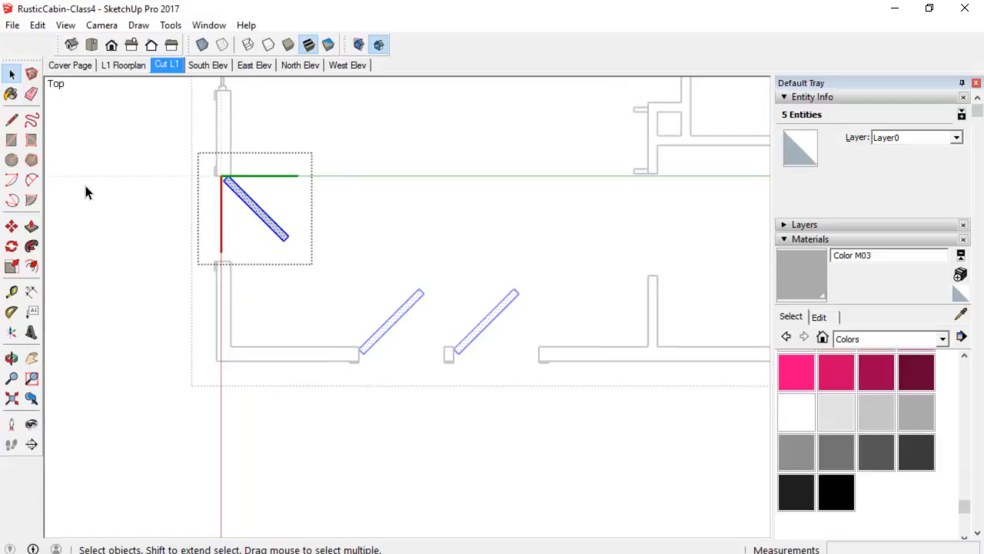
click(31, 185)
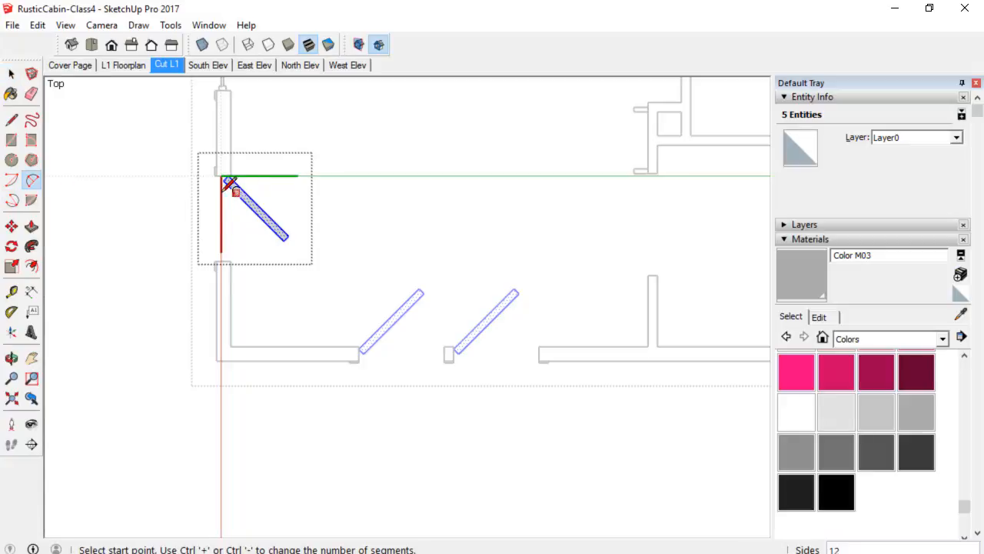
click(11, 182)
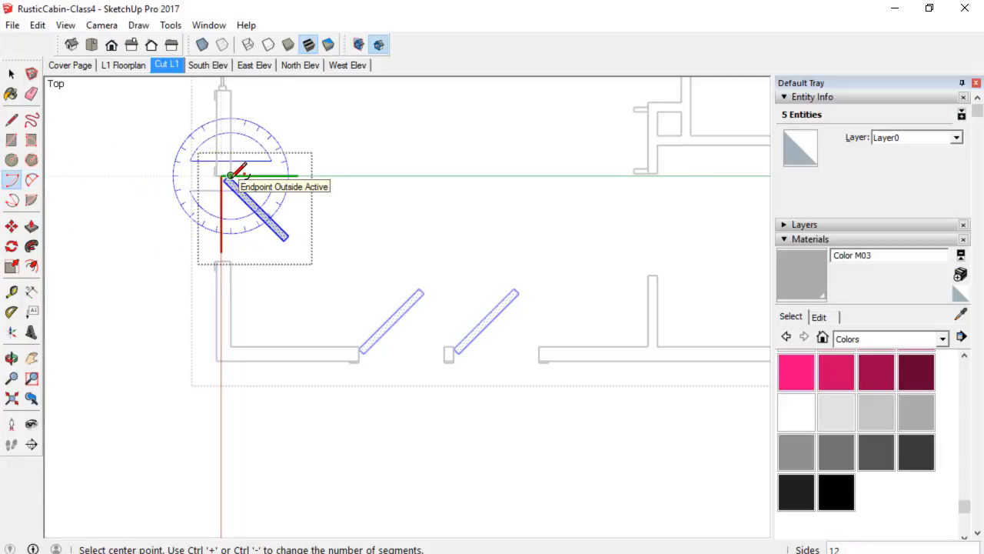
click(231, 176)
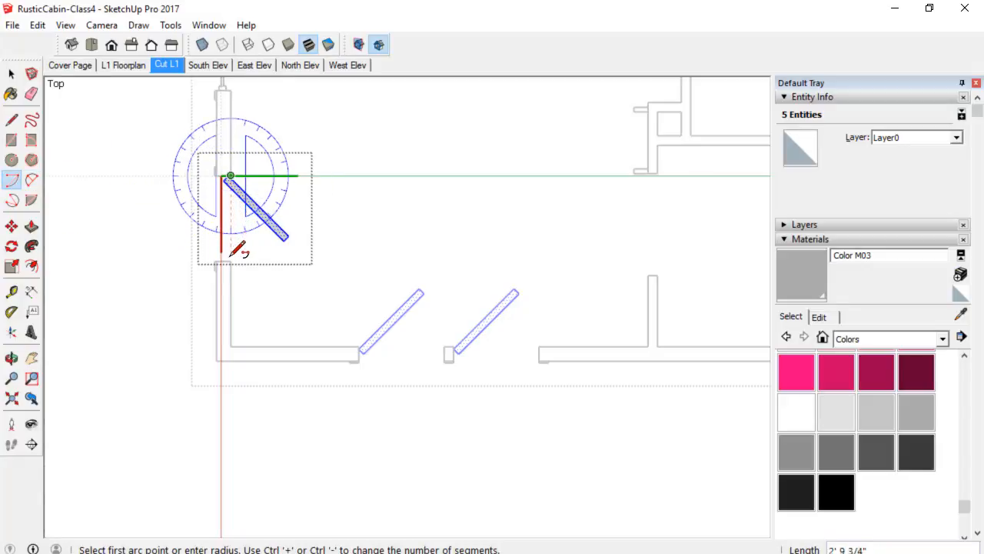
click(230, 260)
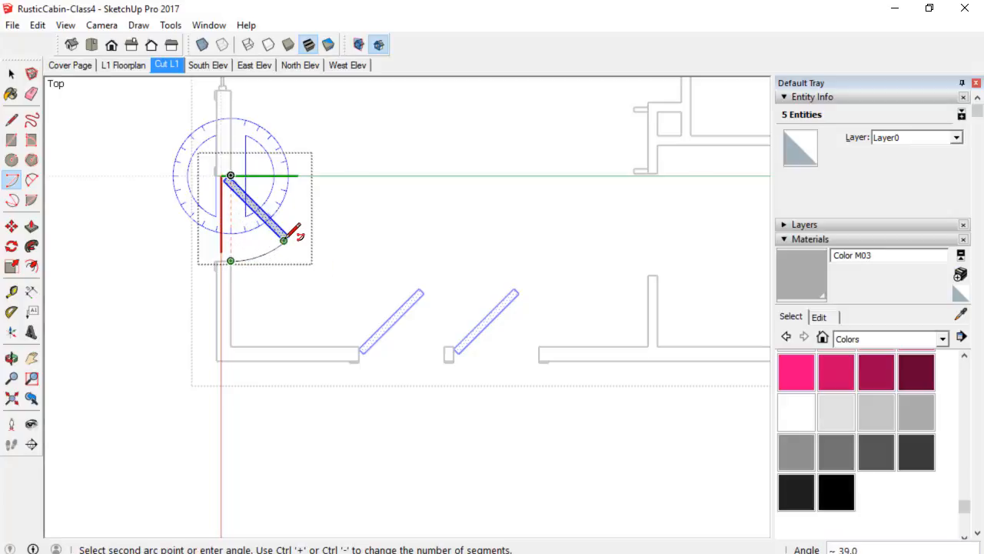
click(284, 239)
key(space)
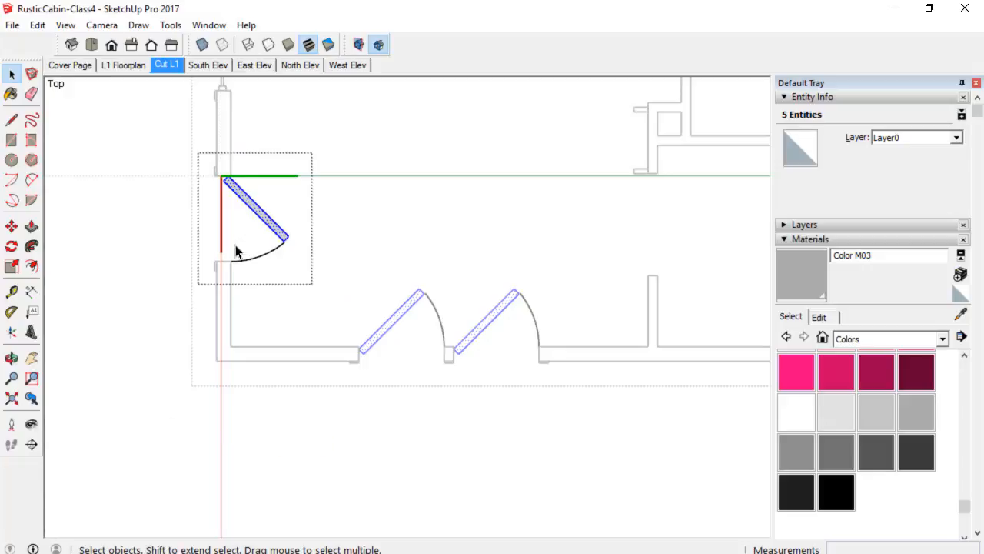
Close the west wall door component.
scroll(236, 251, up, 2)
scroll(243, 259, down, 1)
right_click(100, 273)
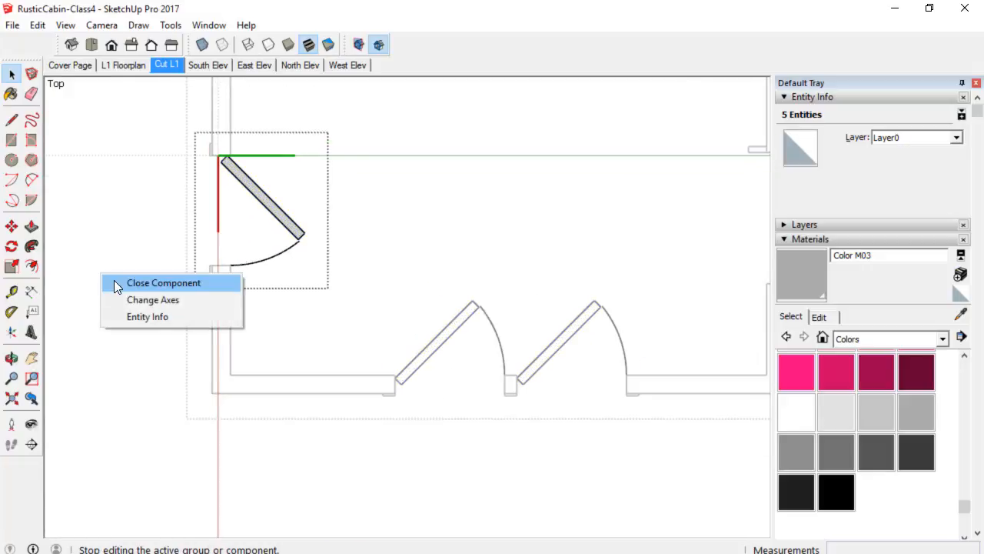
click(115, 281)
Flip the right-hand south wall door along its component red axis so it mirrors the adjacent door.
scroll(315, 238, down, 1)
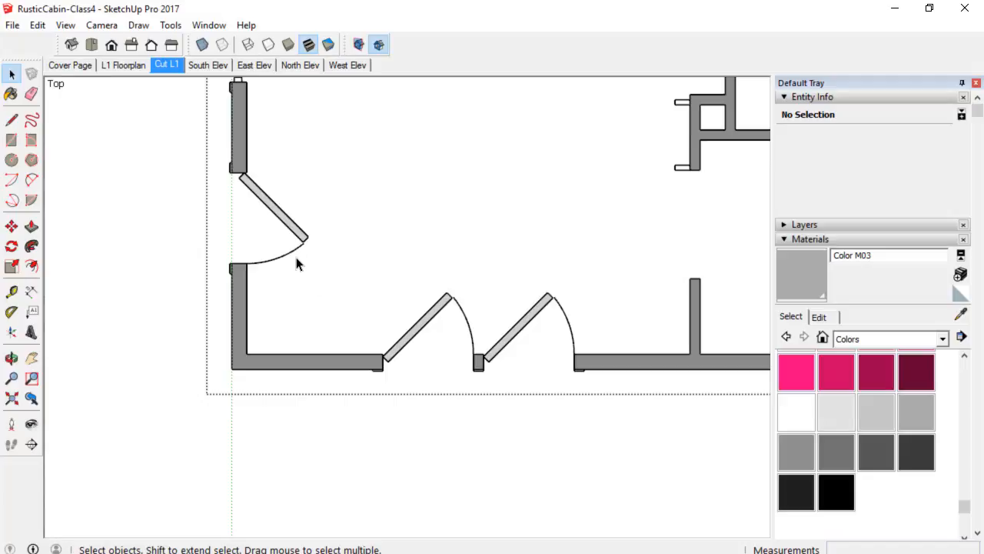
mouse_move(484, 309)
shift+middle_down()
mouse_move(468, 285)
mouse_move(418, 272)
mouse_move(430, 286)
shift+middle_up()
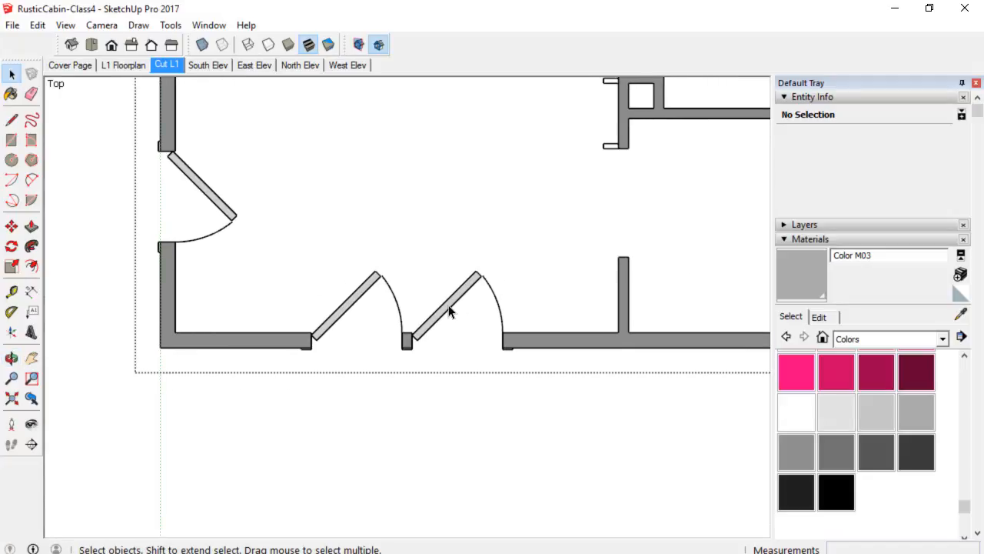
click(450, 309)
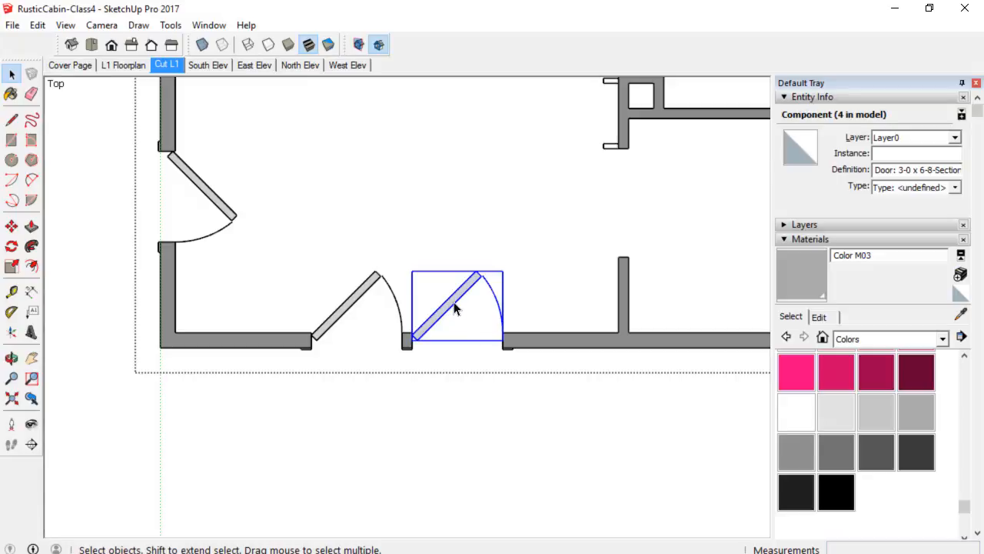
right_click(452, 304)
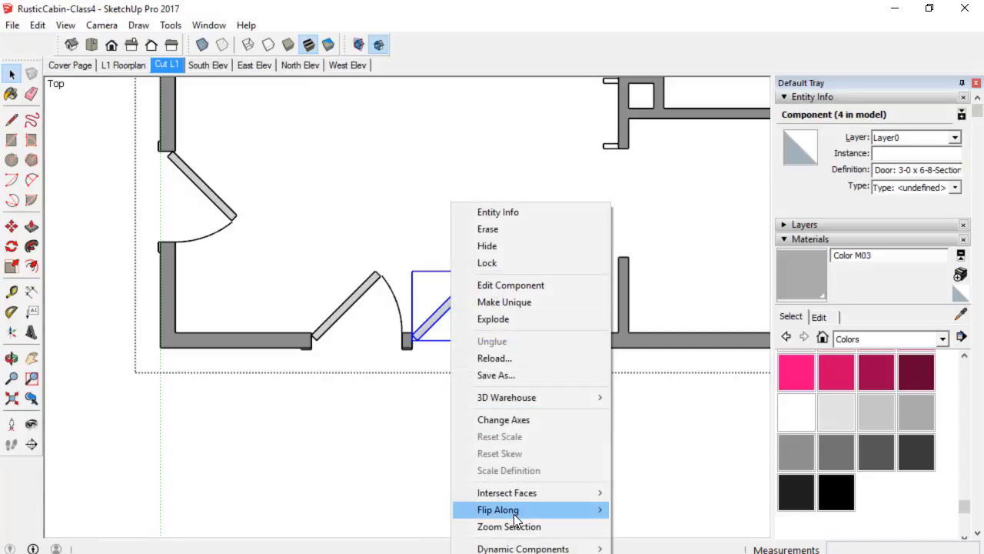
mouse_move(516, 518)
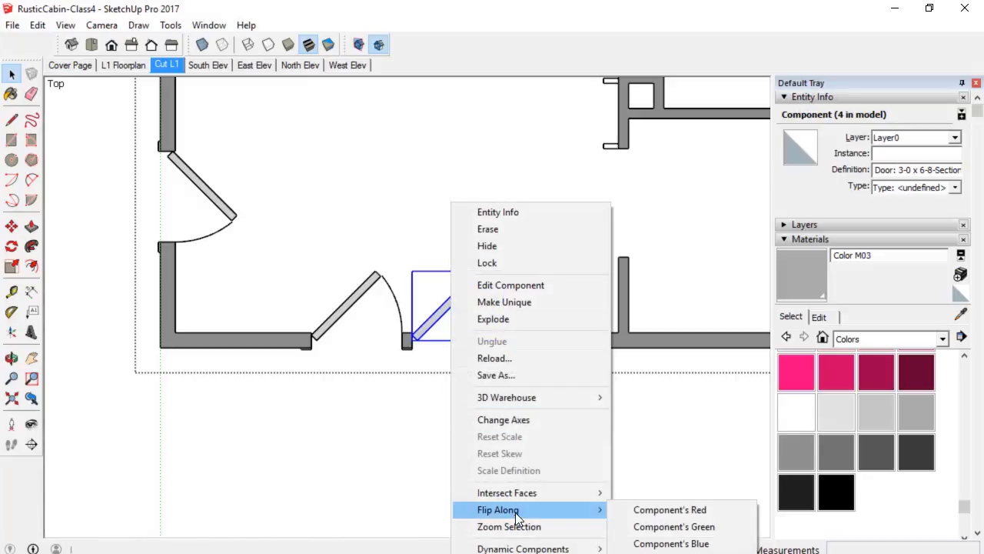
click(666, 510)
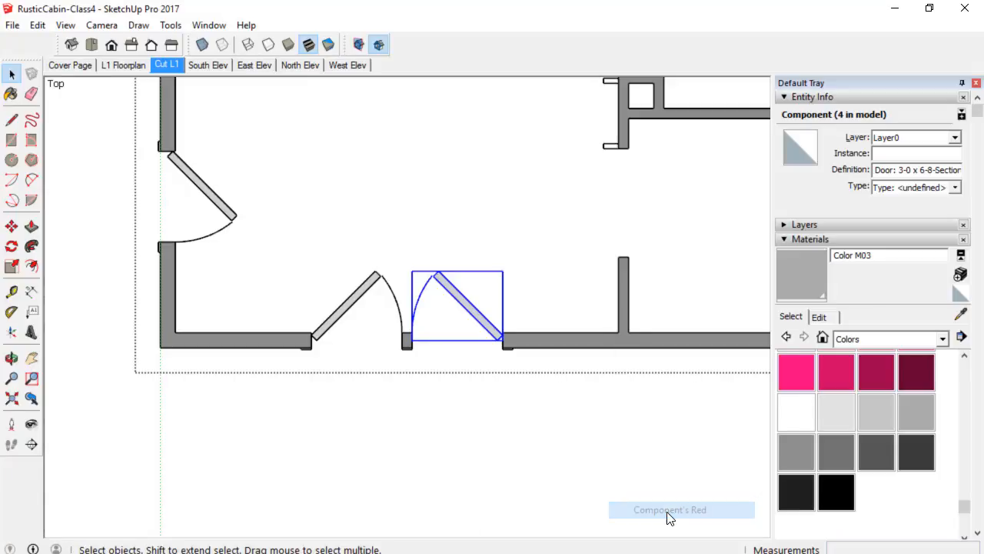
click(501, 402)
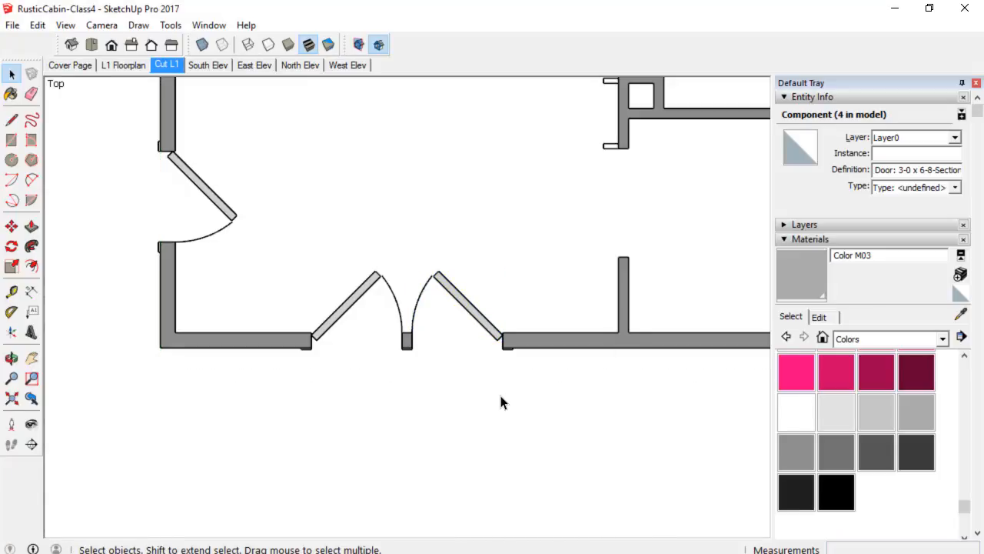
Open the cut group, select the east wall door and try flipping it along its red axis, then undo.
scroll(538, 380, down, 1)
shift+middle_drag(574, 361, 272, 346)
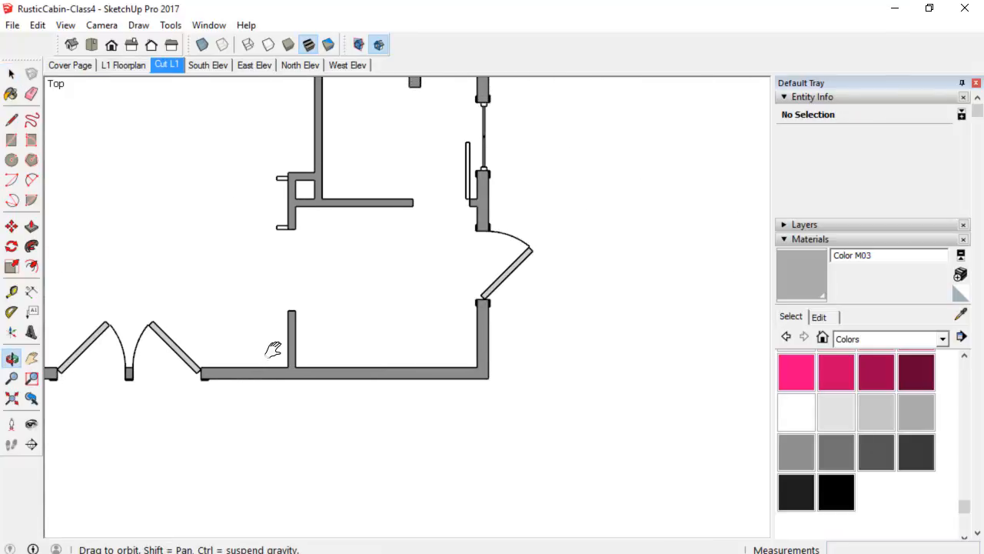
click(499, 289)
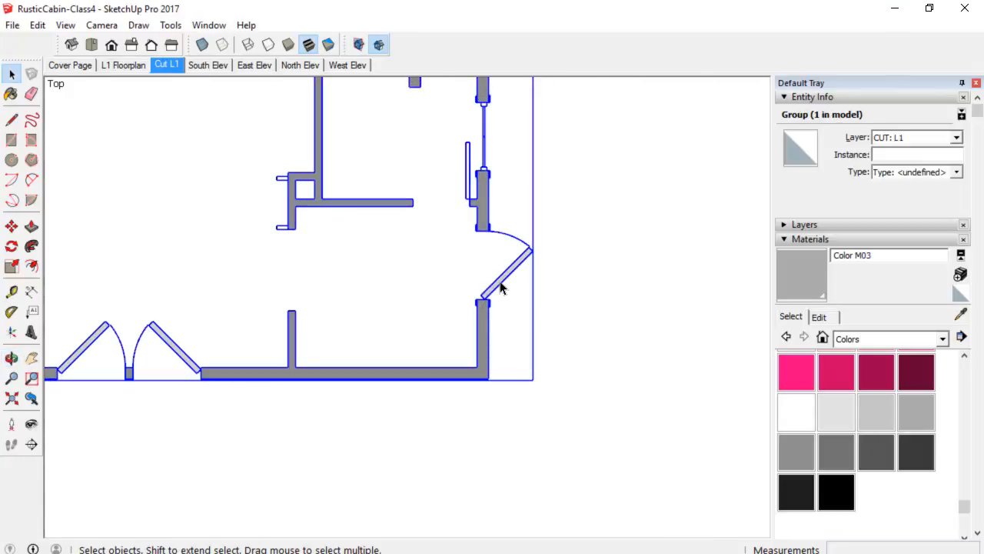
double_click(500, 284)
click(503, 285)
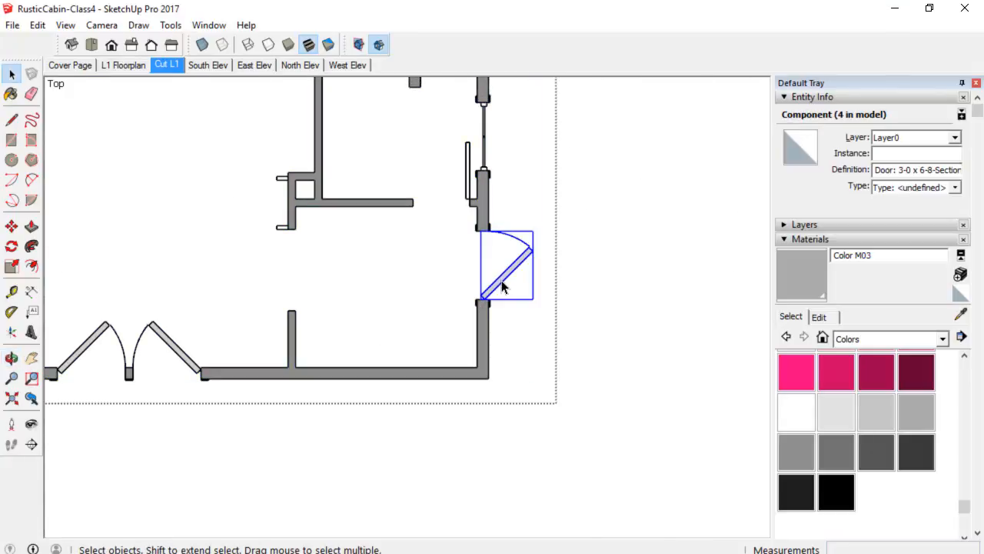
right_click(502, 282)
mouse_move(625, 509)
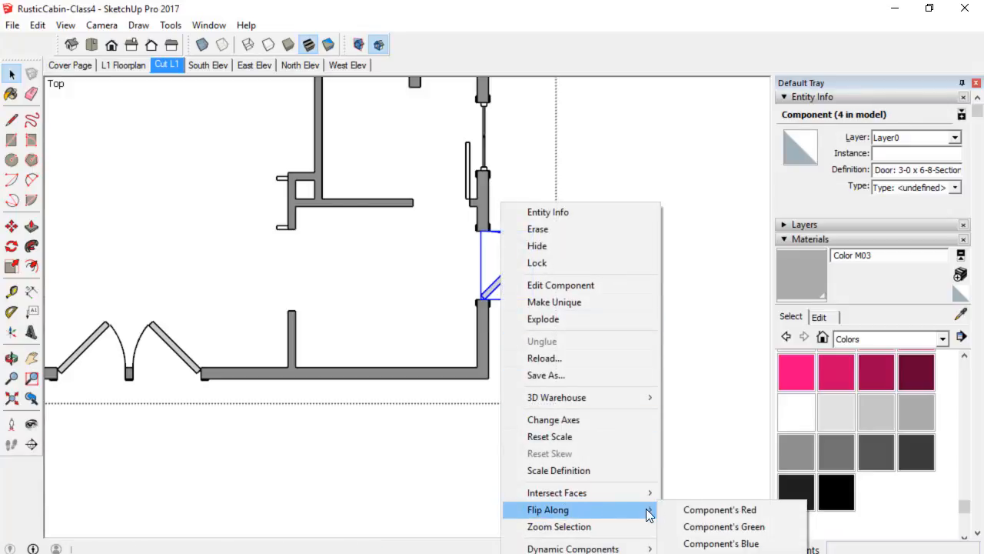
click(697, 516)
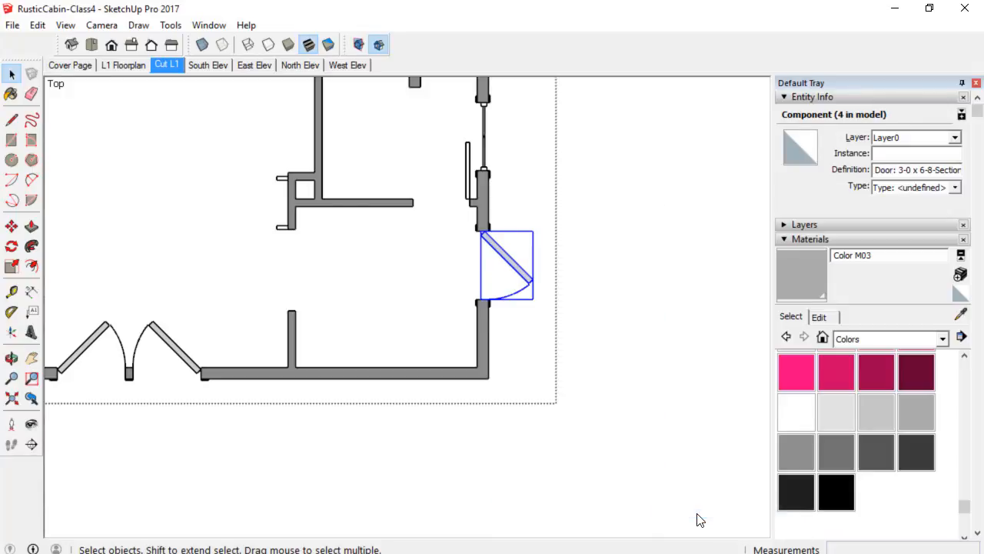
key(ctrl+z)
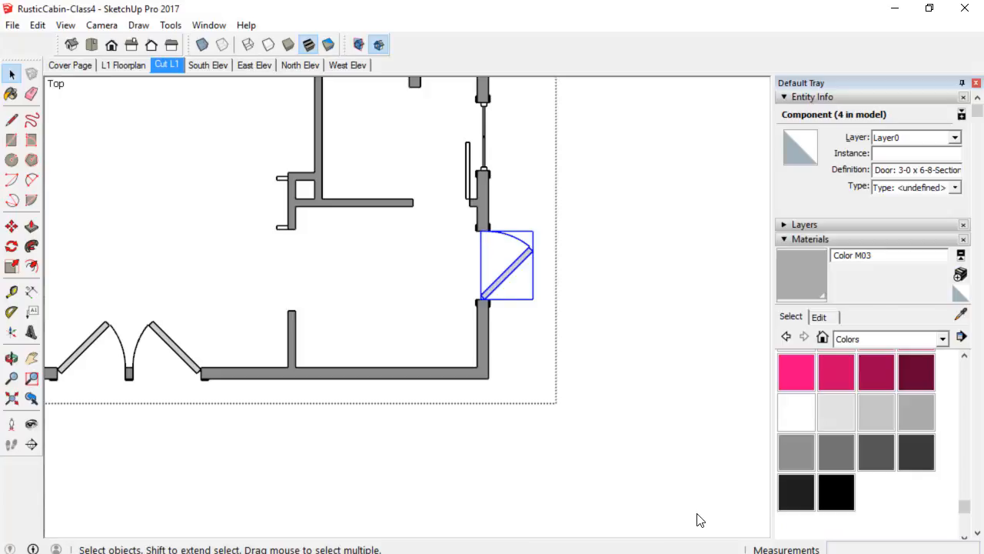
Flip the east wall door along its component green axis.
right_click(505, 286)
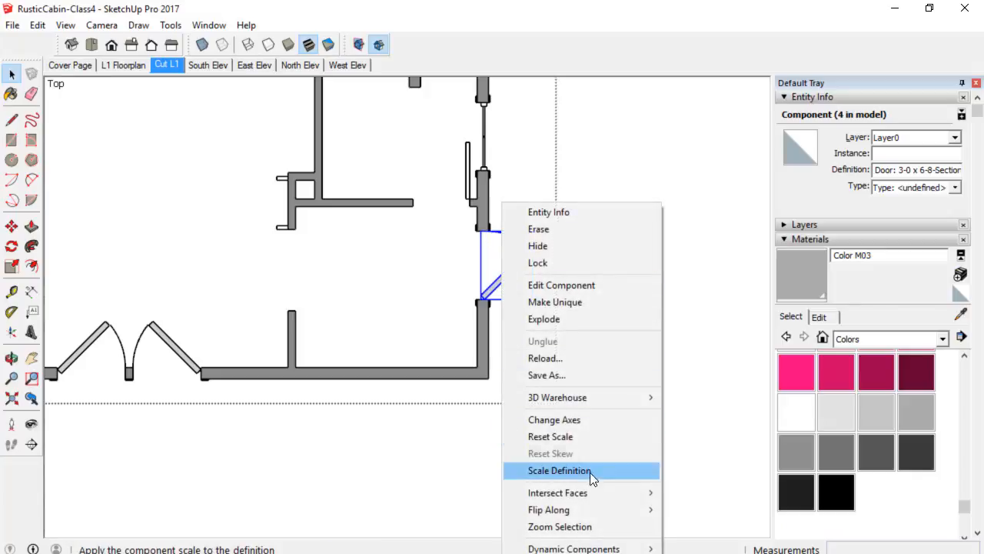
mouse_move(590, 517)
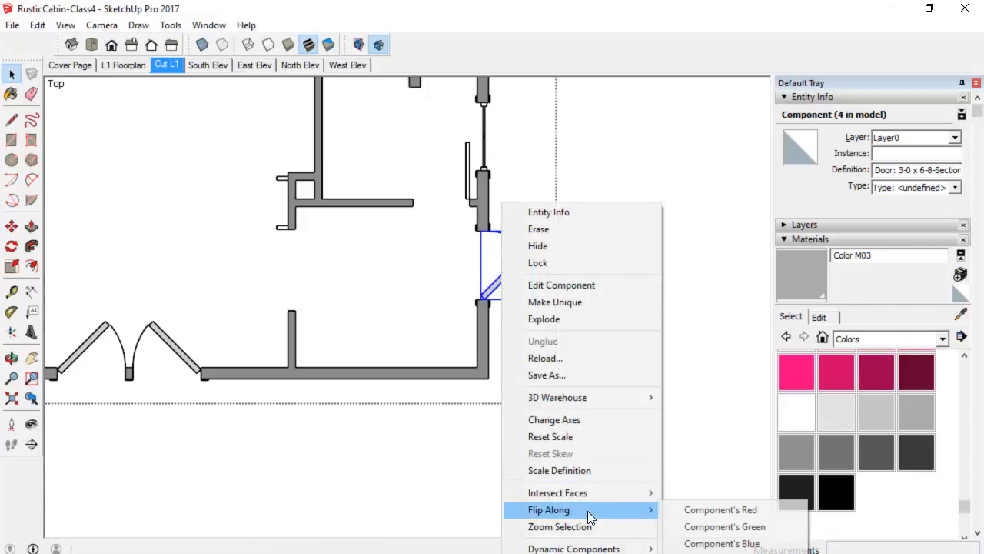
click(715, 528)
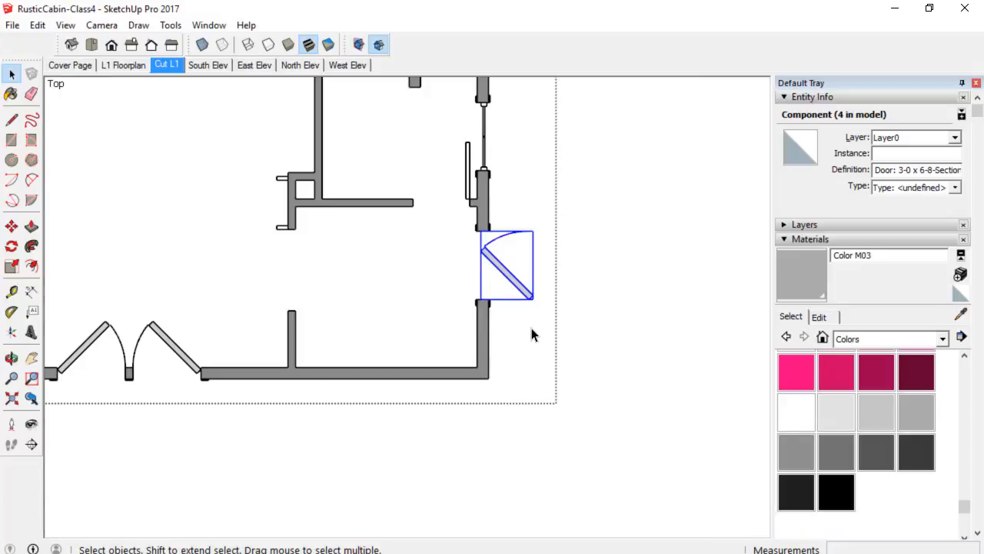
Move the east wall door so its hinge corner sits on the jamb at the opening's lower end.
key(m)
scroll(527, 307, up, 2)
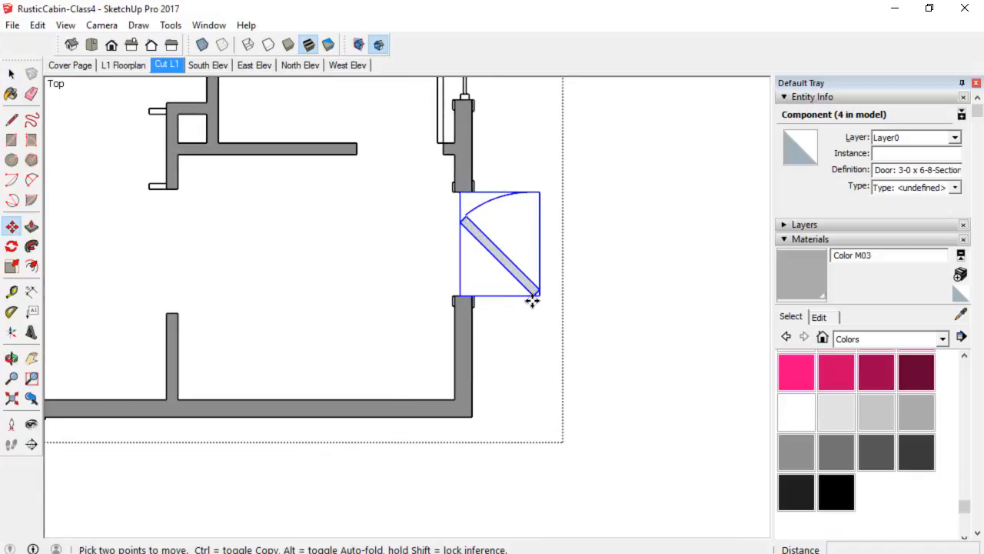
click(535, 296)
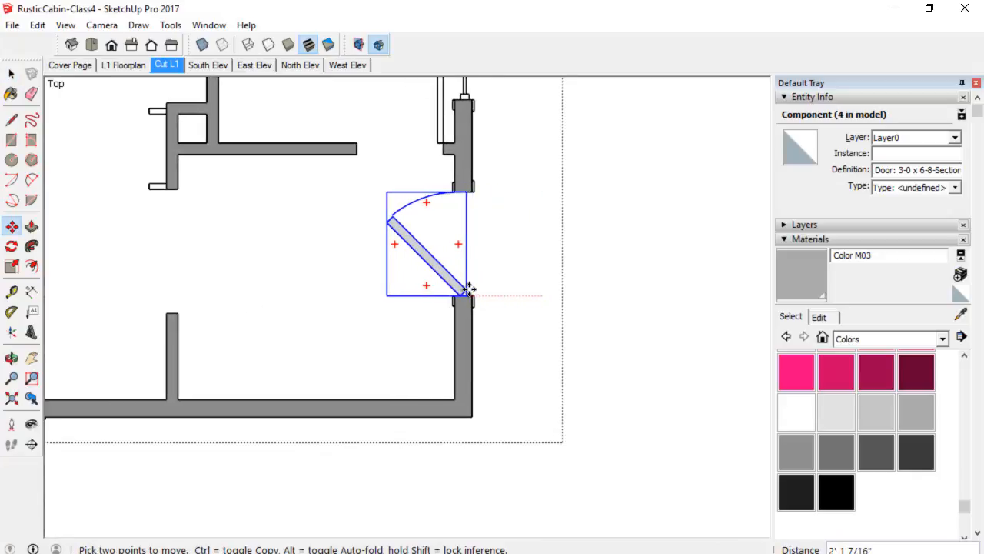
click(461, 294)
scroll(451, 302, up, 2)
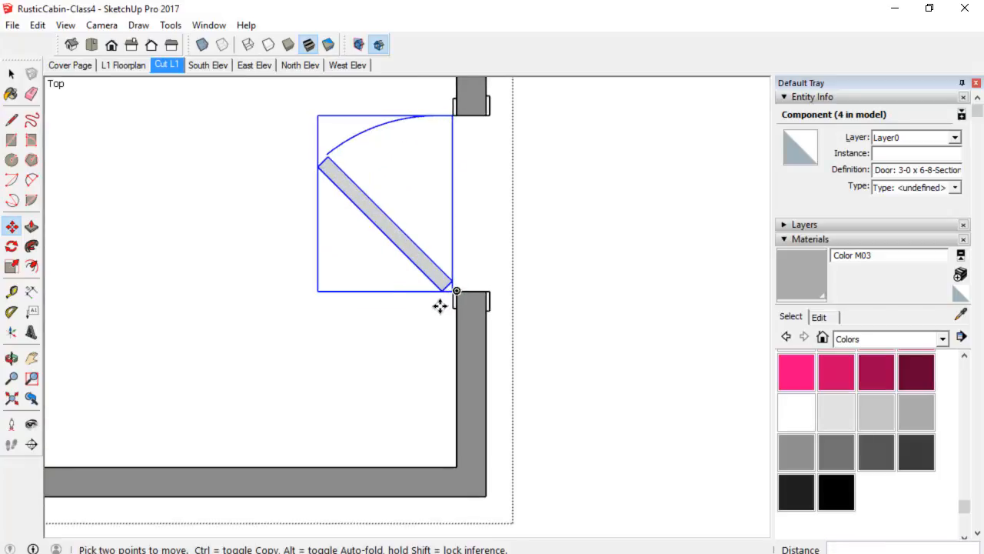
click(441, 292)
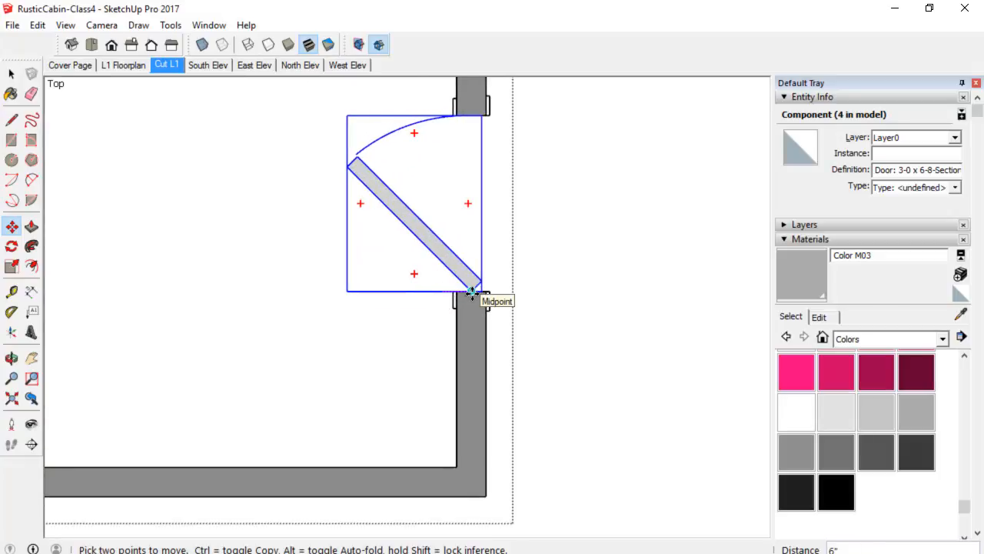
click(477, 293)
scroll(477, 295, down, 2)
scroll(481, 316, down, 4)
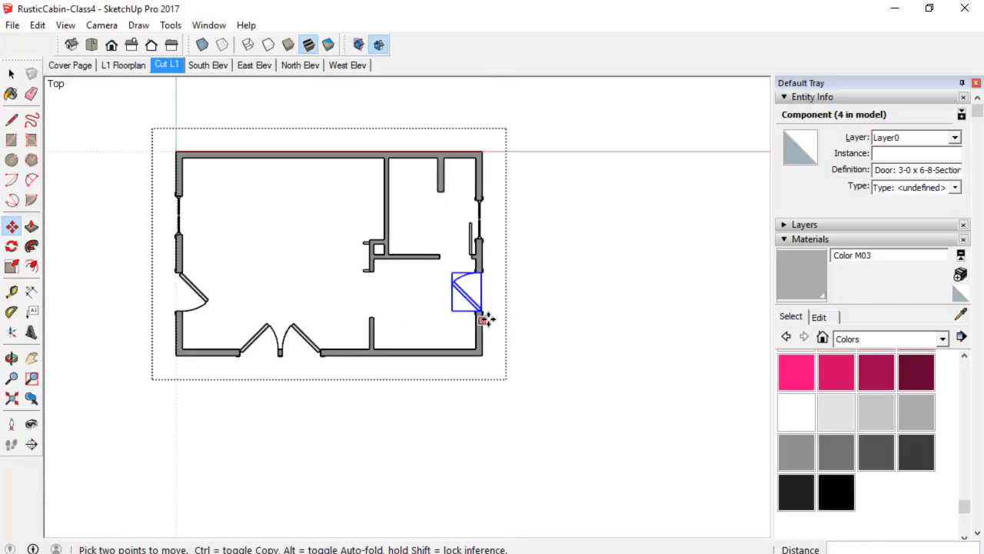
key(space)
click(339, 423)
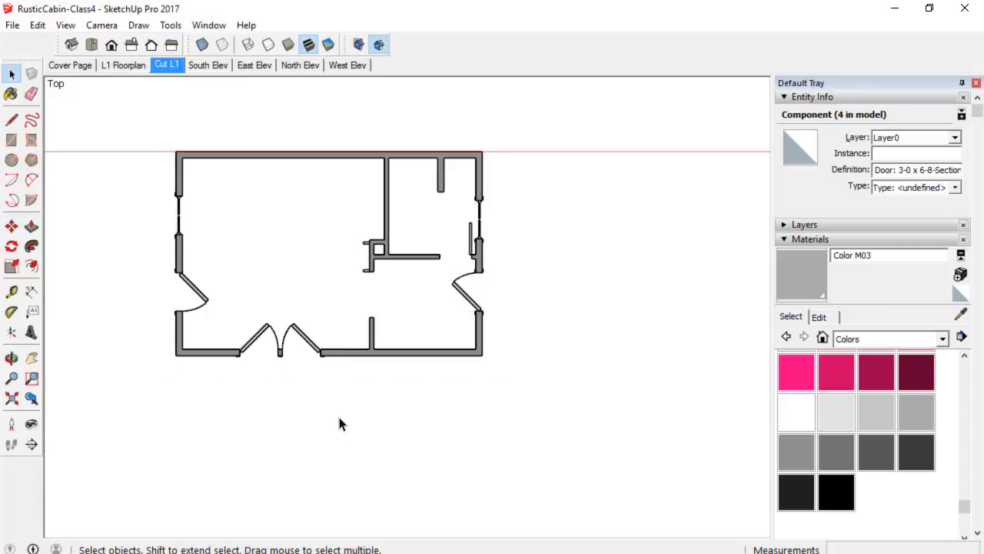
Open the west wall door component and delete its swing arc.
scroll(200, 301, up, 2)
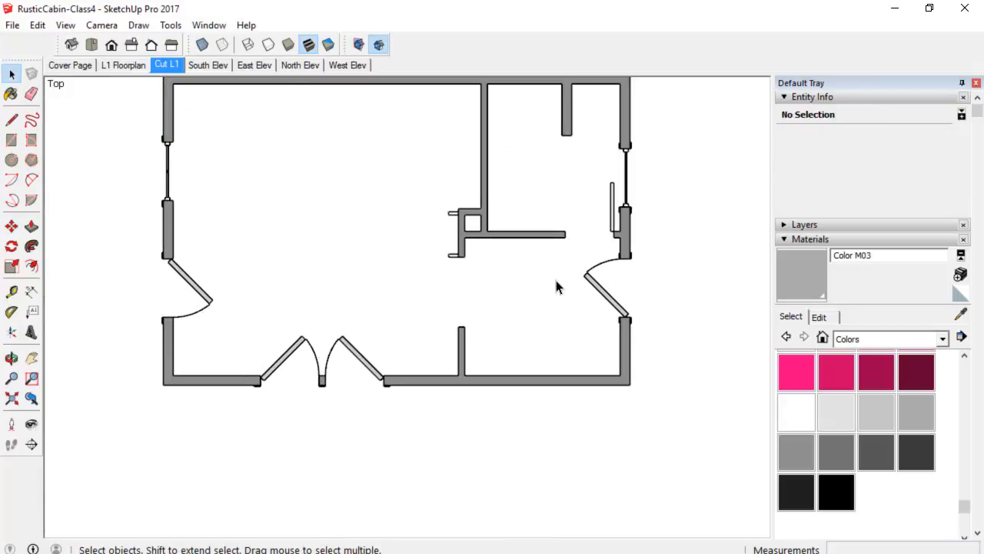
scroll(216, 324, up, 4)
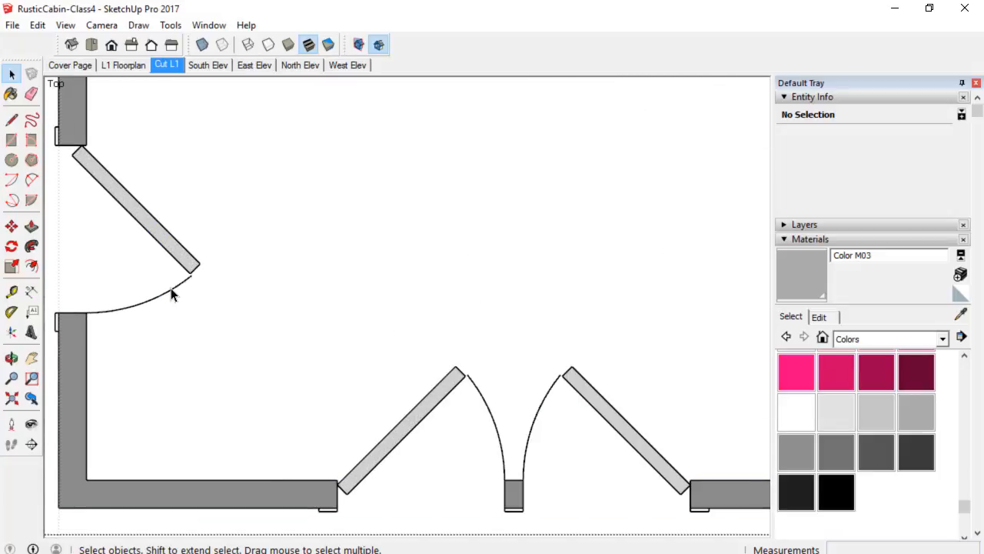
click(173, 289)
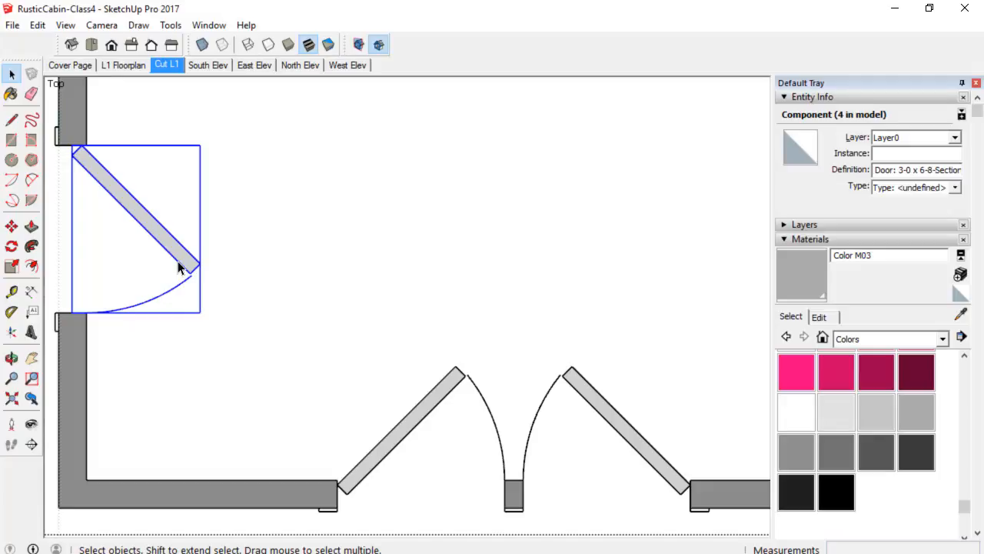
double_click(177, 267)
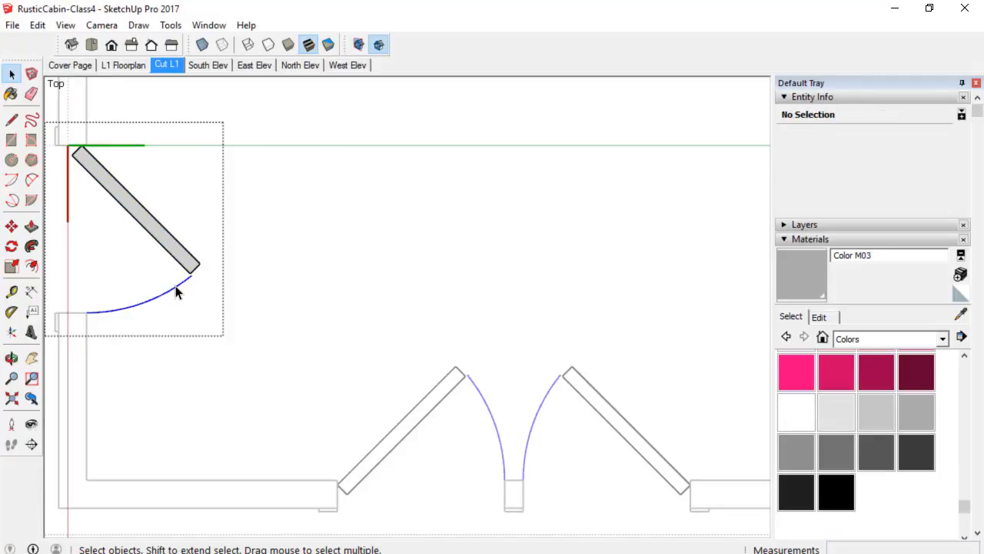
click(176, 291)
key(Delete)
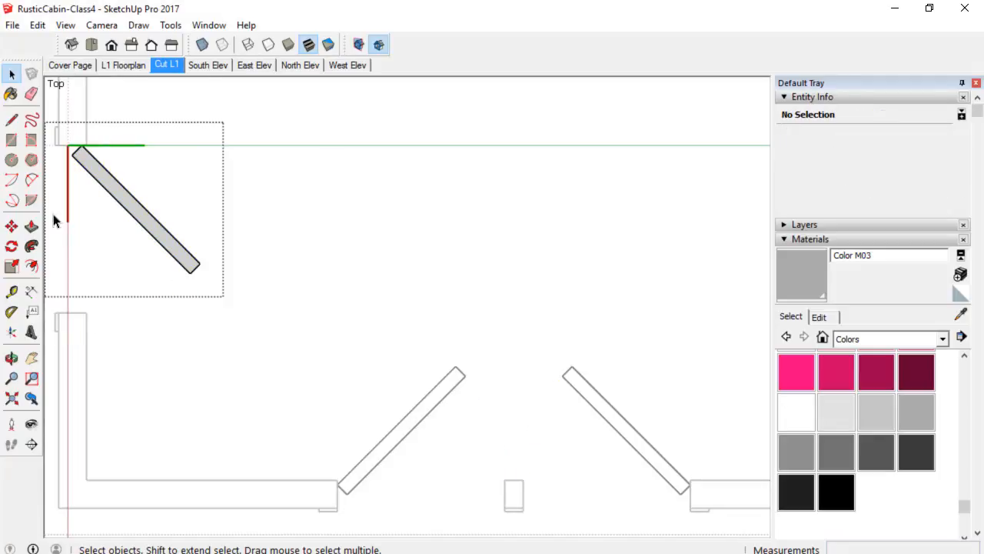
Redraw the west door swing arc centred on the hinge, sweeping 45 degrees from the wall opening to the door tip.
click(11, 179)
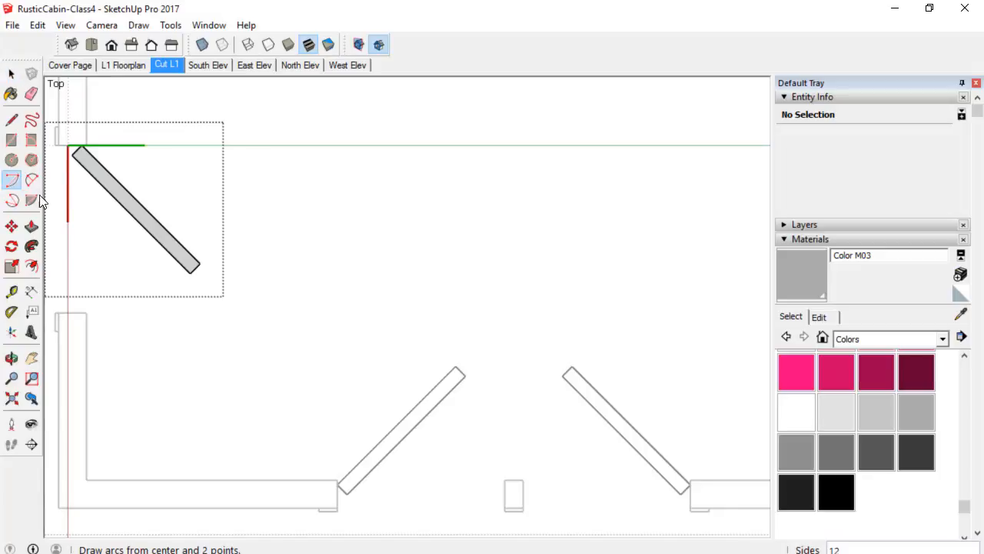
click(81, 146)
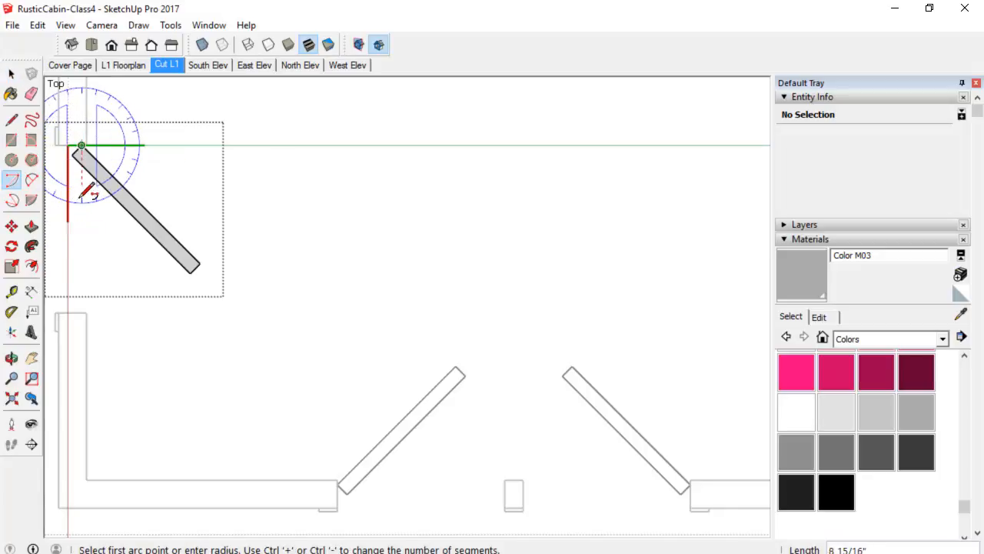
click(81, 311)
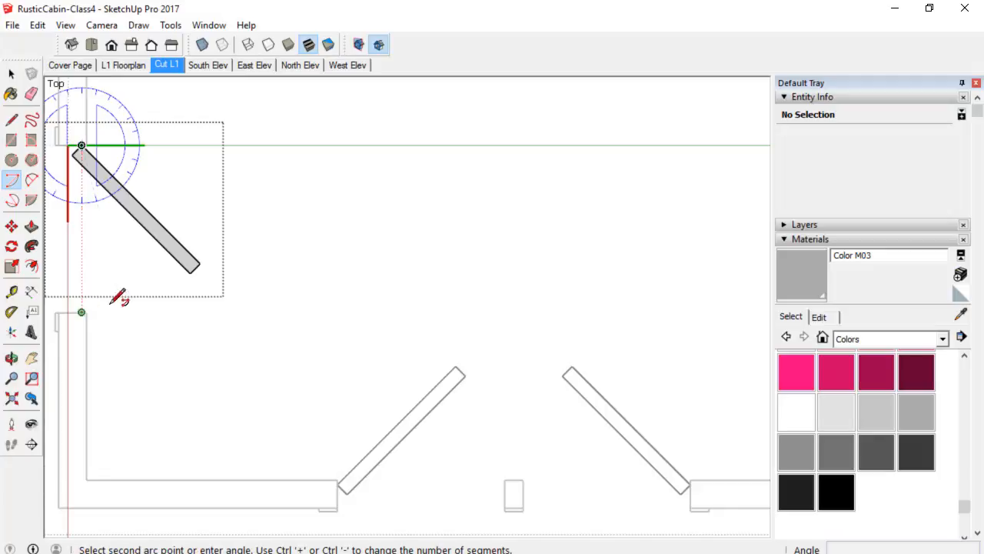
click(200, 262)
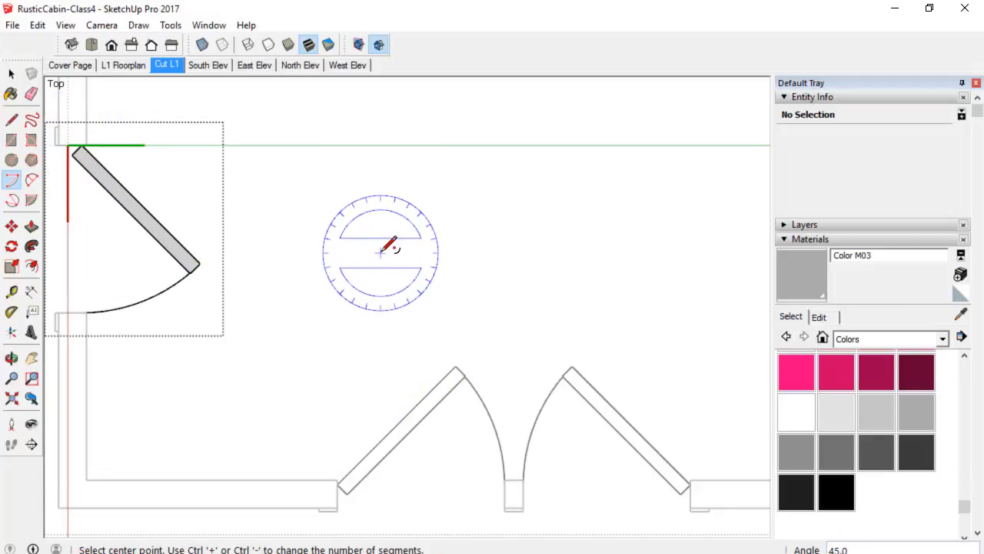
Exit editing of the west wall door component.
scroll(390, 246, down, 3)
shift+middle_drag(605, 389, 507, 323)
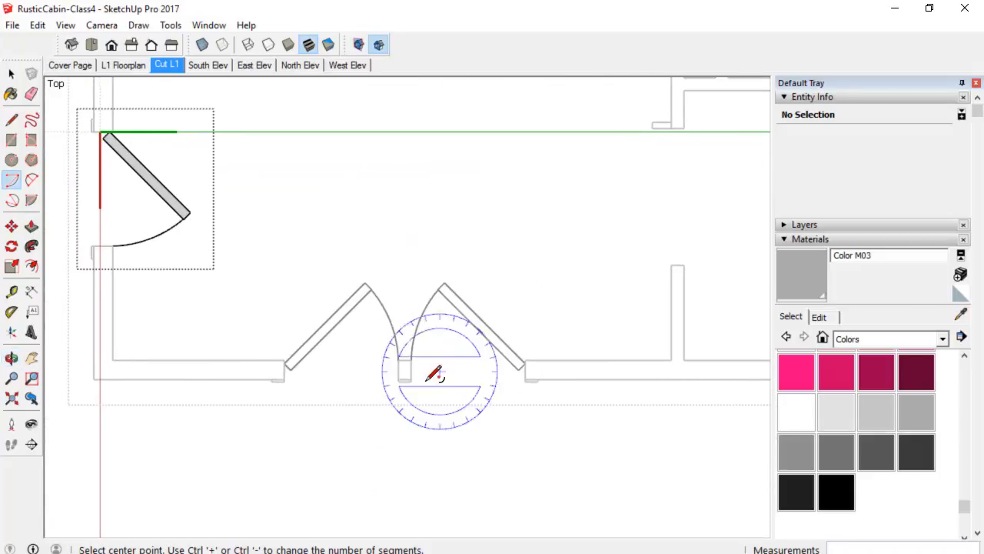
scroll(434, 374, down, 2)
right_click(136, 360)
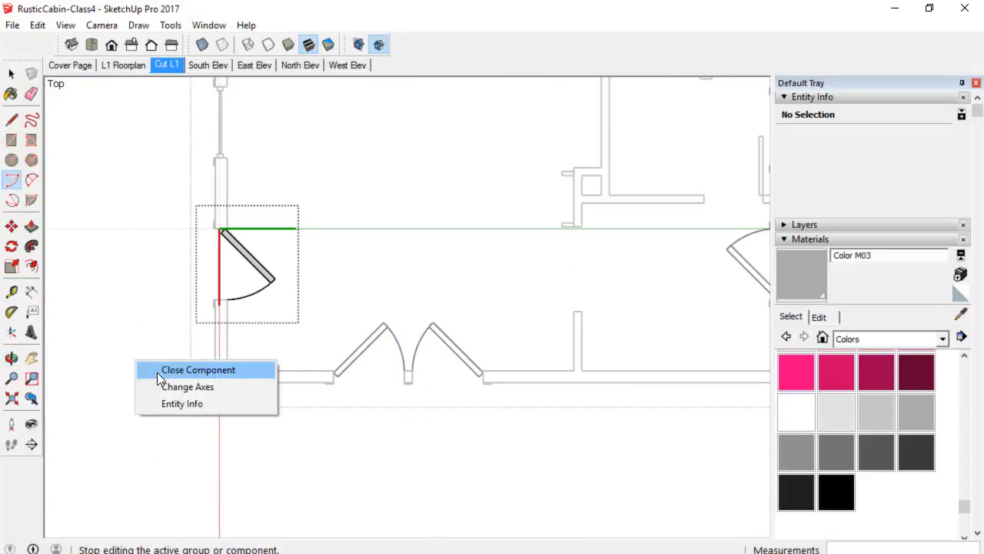
click(159, 371)
shift+middle_drag(316, 285, 125, 336)
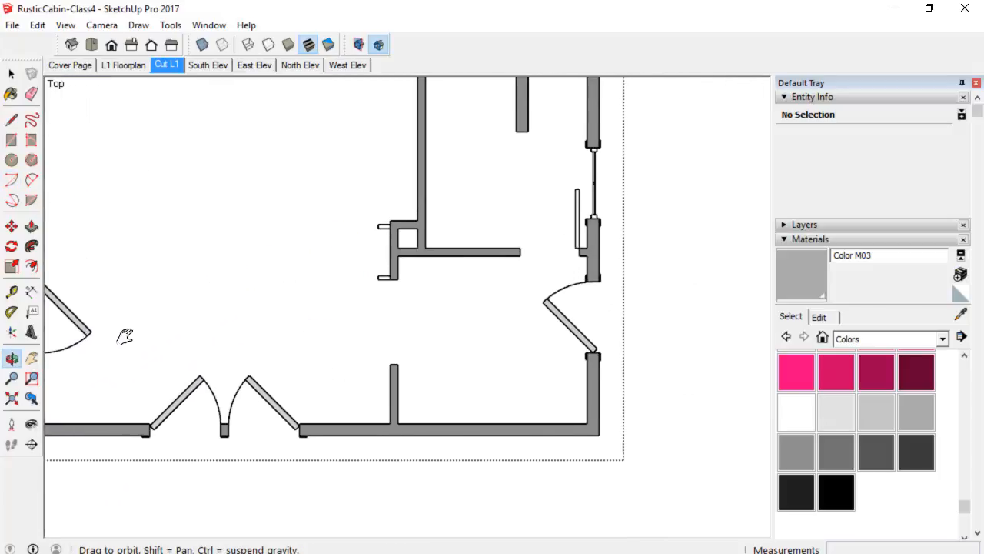
Inside the west wall window component, draw a rectangle about 3'6" long covering the window's plan outline.
scroll(228, 356, down, 2)
scroll(191, 246, up, 5)
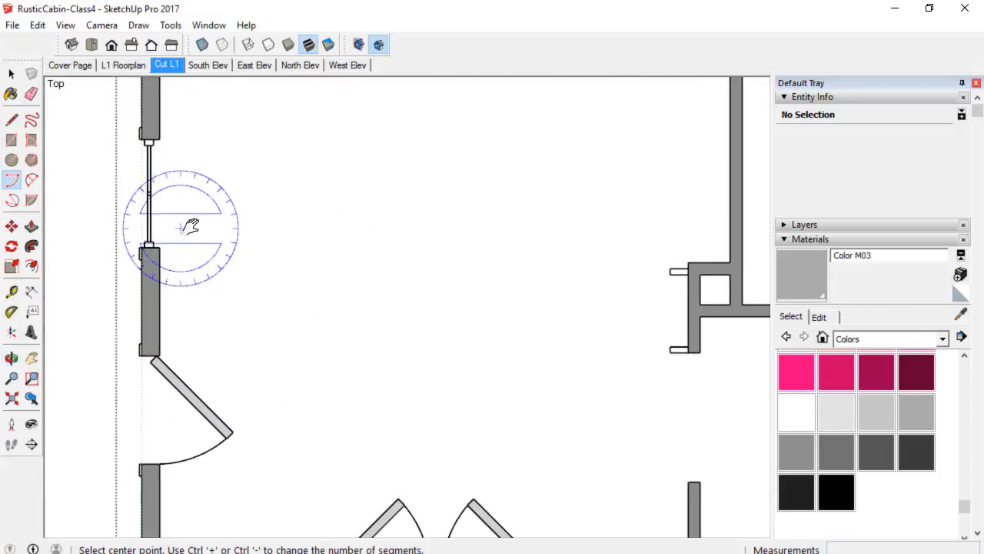
shift+middle_drag(191, 225, 265, 247)
key(space)
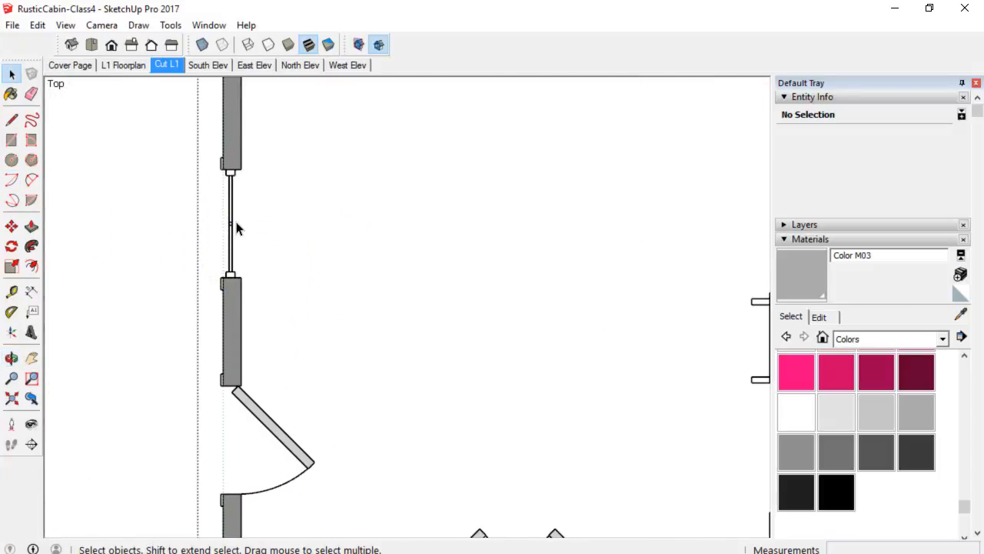
scroll(231, 246, up, 2)
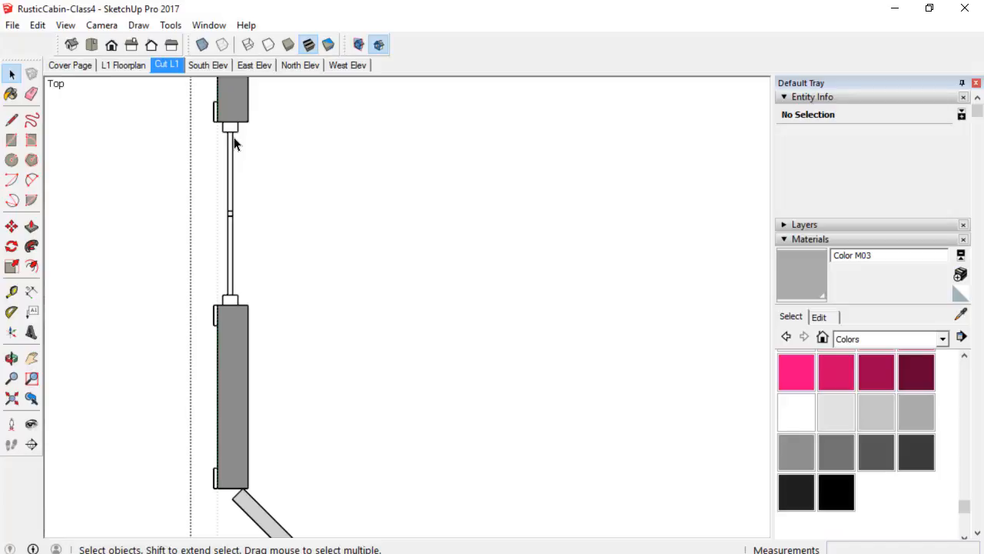
scroll(234, 169, down, 5)
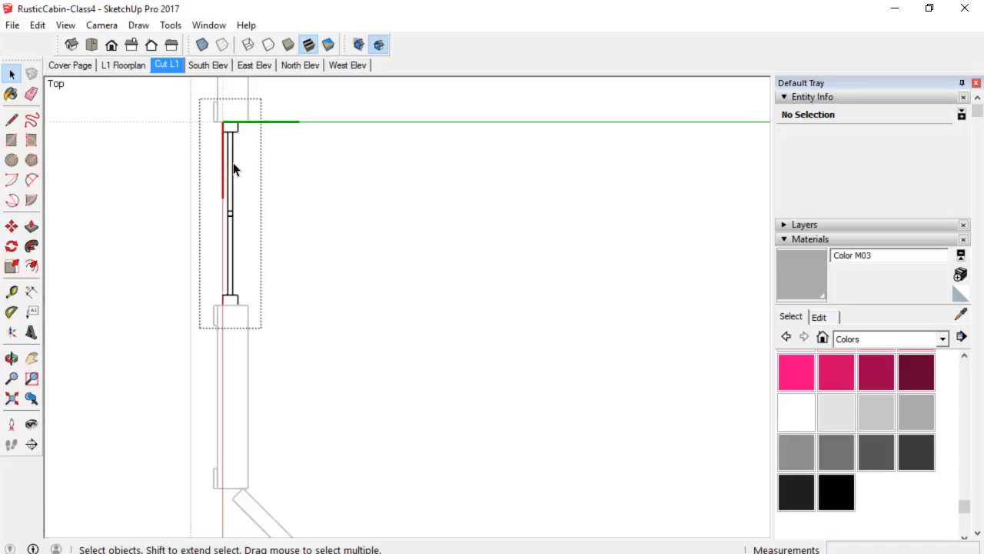
shift+middle_drag(418, 254, 303, 234)
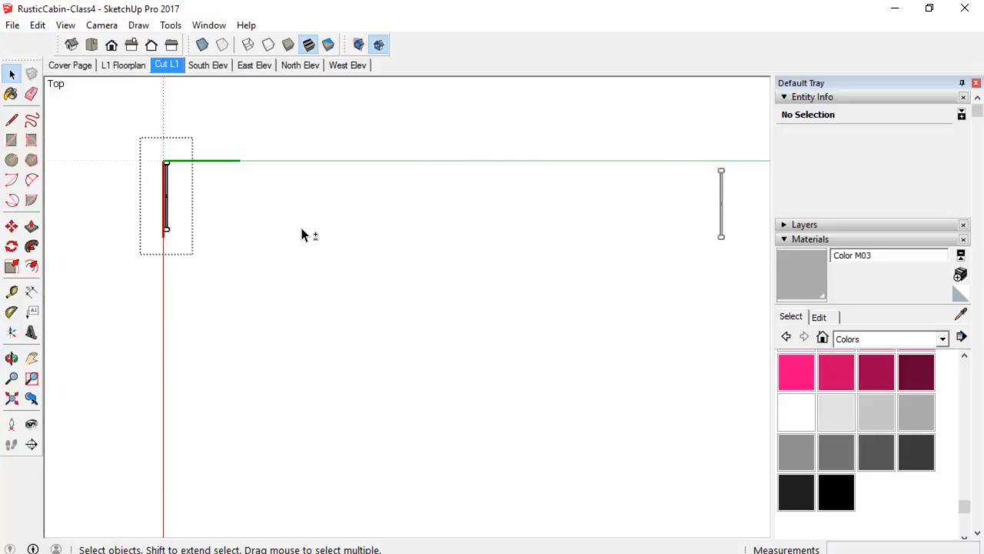
scroll(544, 279, down, 4)
shift+middle_drag(582, 308, 486, 274)
mouse_move(367, 211)
shift+middle_down()
mouse_move(346, 210)
mouse_move(451, 269)
mouse_move(345, 250)
shift+middle_up()
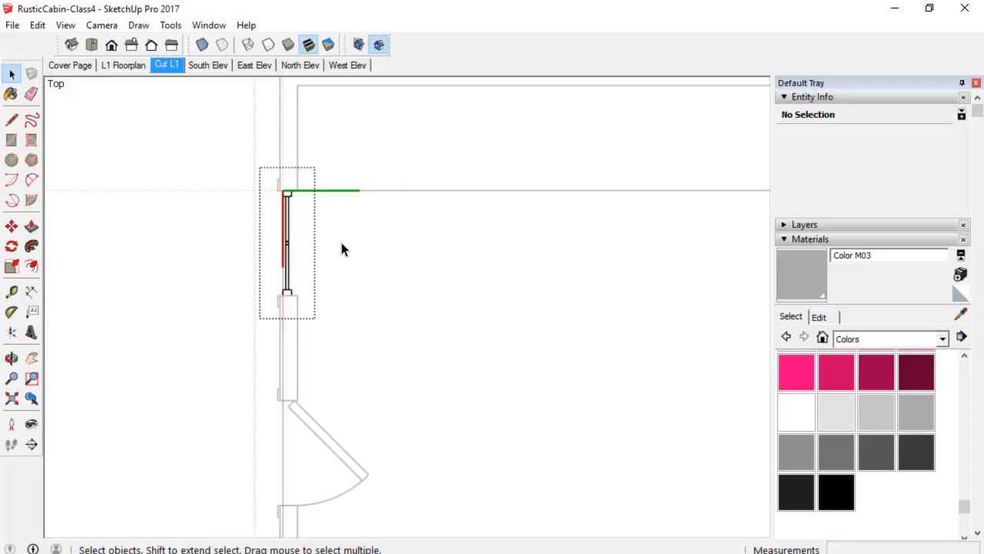
scroll(283, 233, up, 2)
middle_click(330, 180)
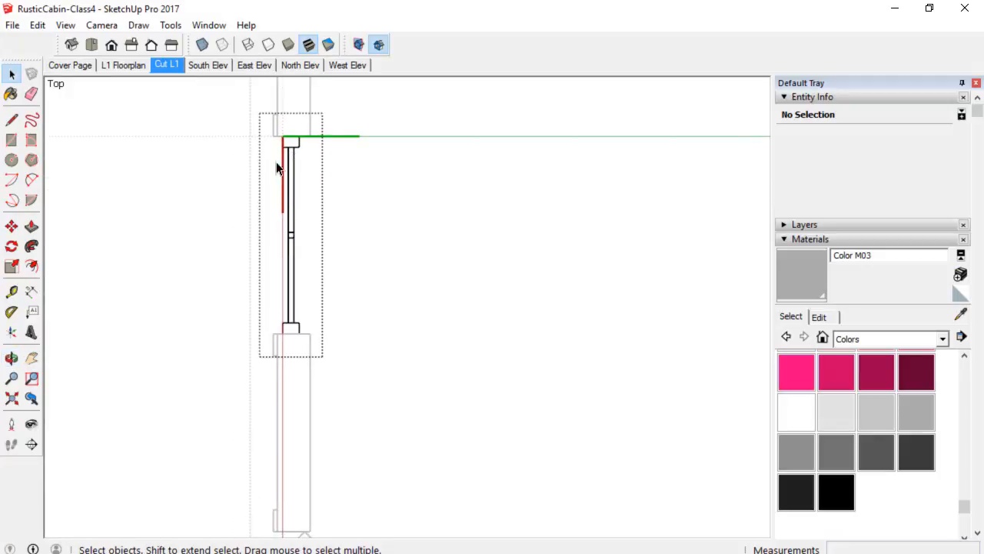
key(r)
scroll(296, 142, up, 3)
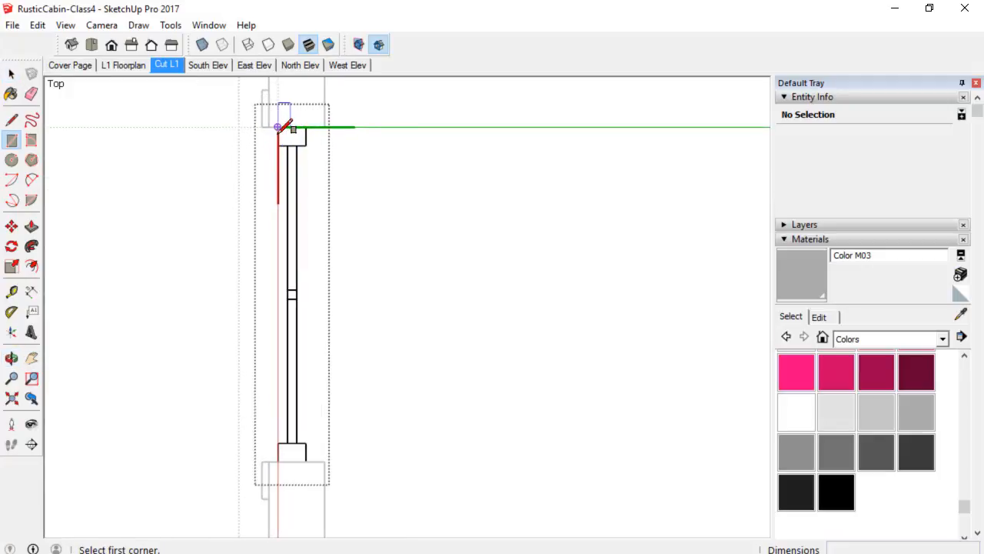
scroll(279, 123, up, 2)
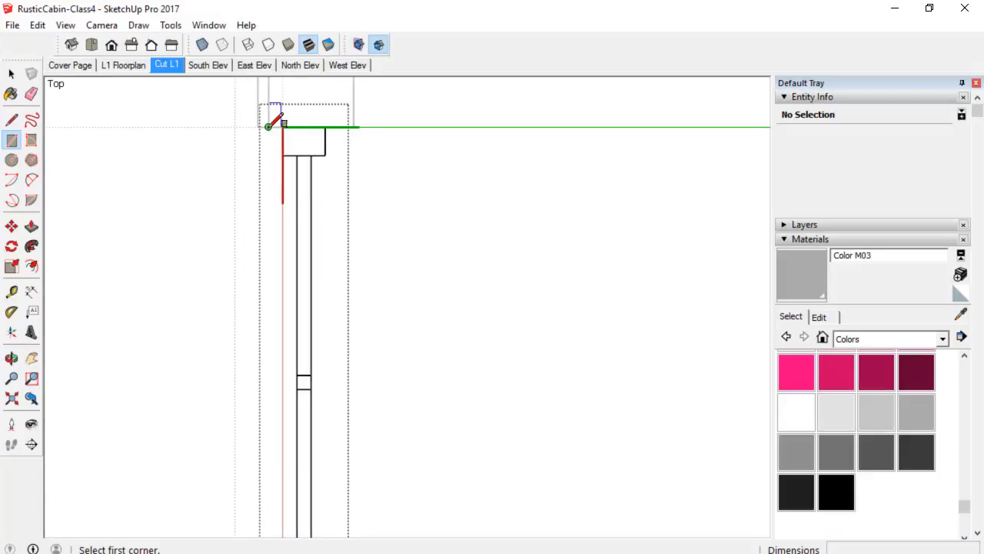
click(268, 126)
scroll(327, 276, down, 1)
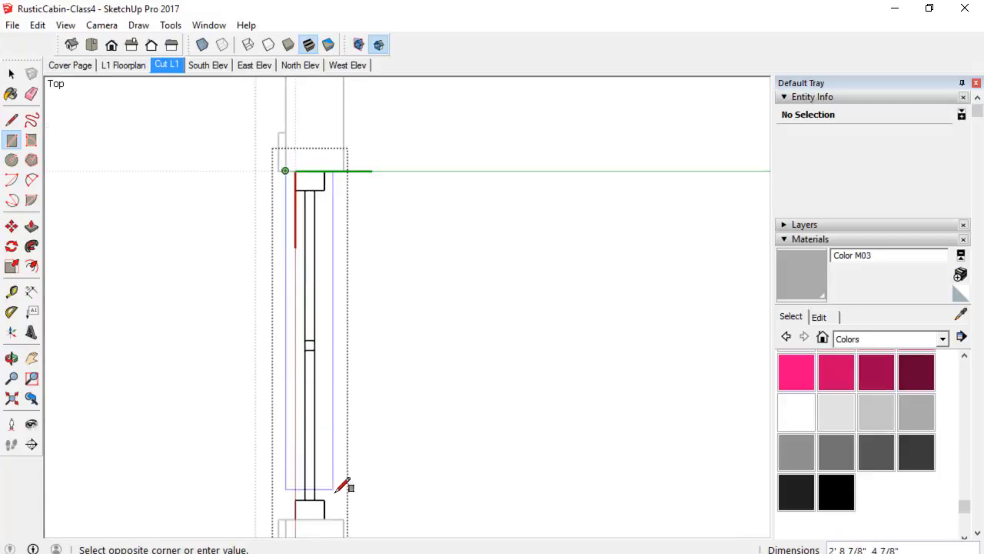
click(343, 518)
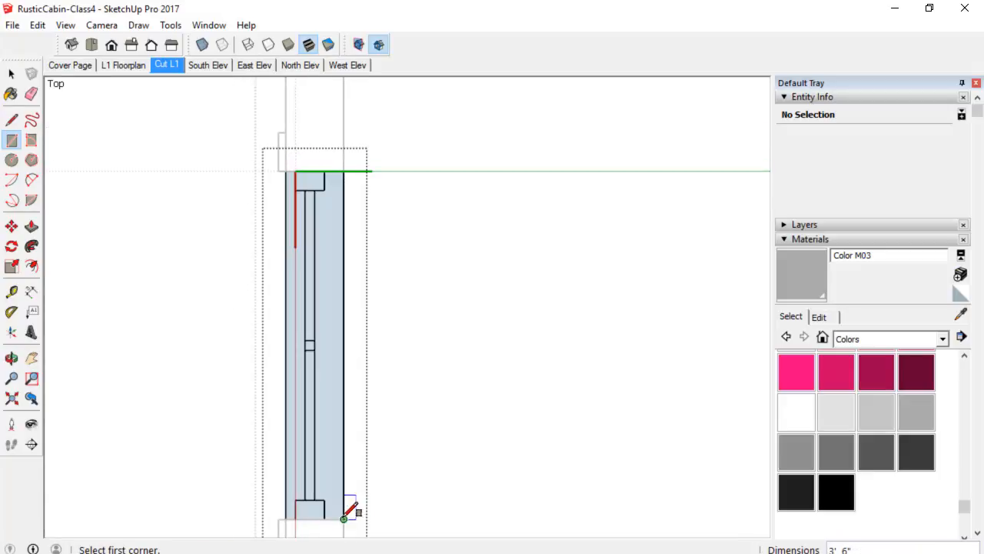
key(space)
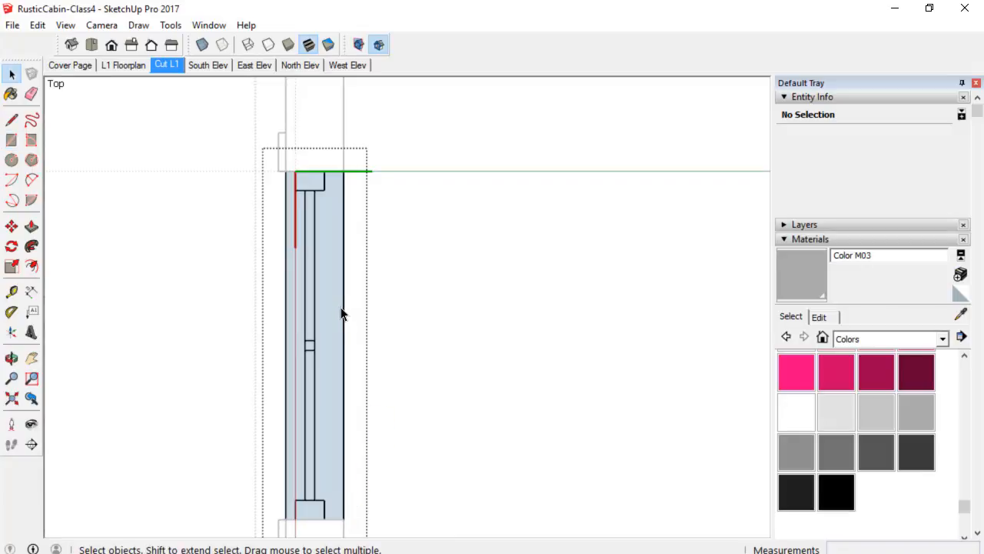
Erase the window's inner frame lines inside the new rectangle.
key(e)
mouse_move(308, 182)
mouse_down()
mouse_move(319, 186)
mouse_move(312, 192)
mouse_up()
drag(308, 341, 332, 375)
shift+middle_drag(340, 395, 332, 322)
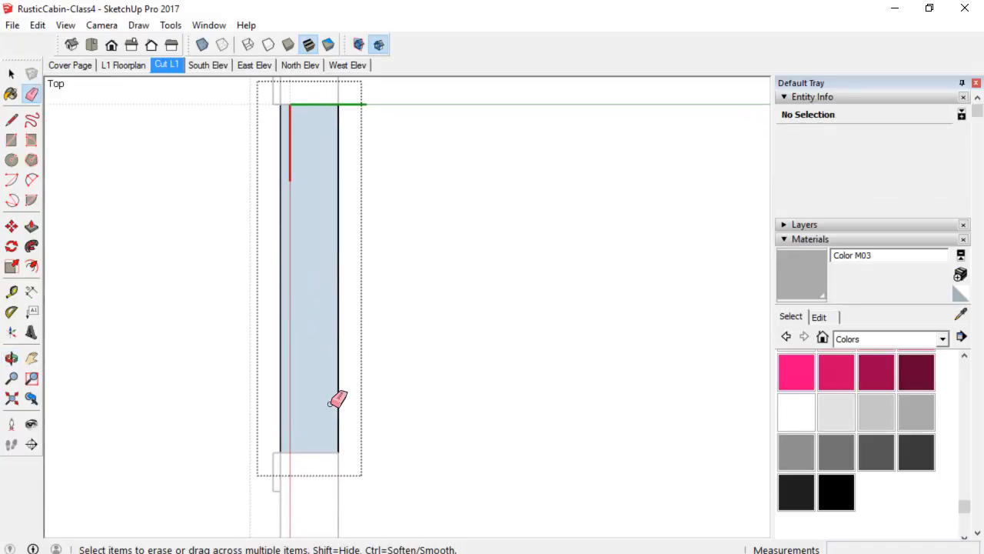
Paint the rectangle's face white with Color M00.
key(l)
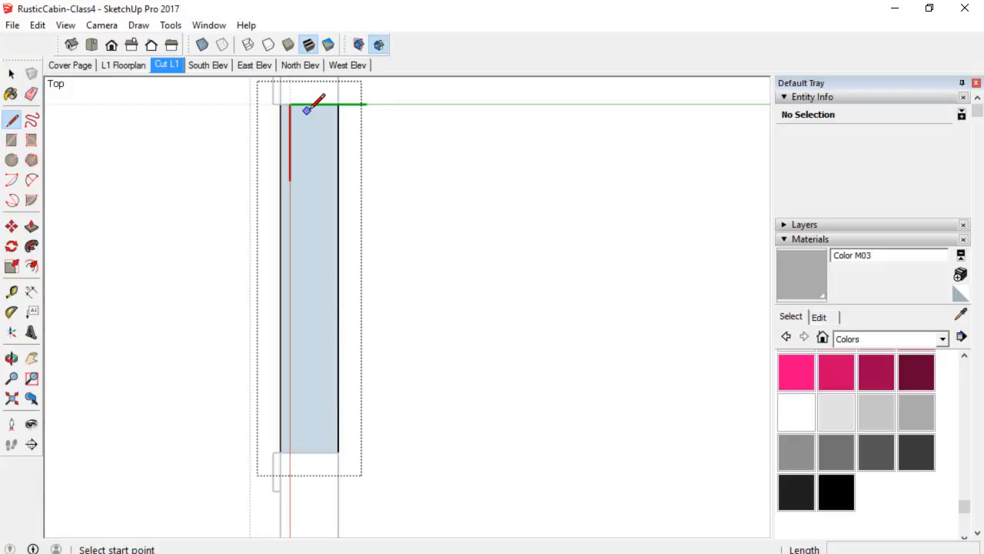
key(space)
click(317, 220)
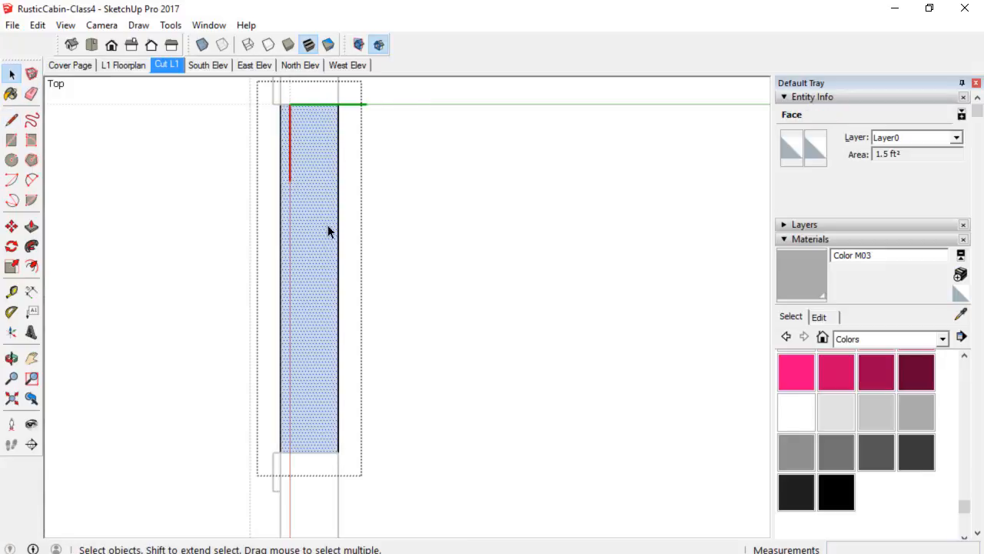
click(796, 427)
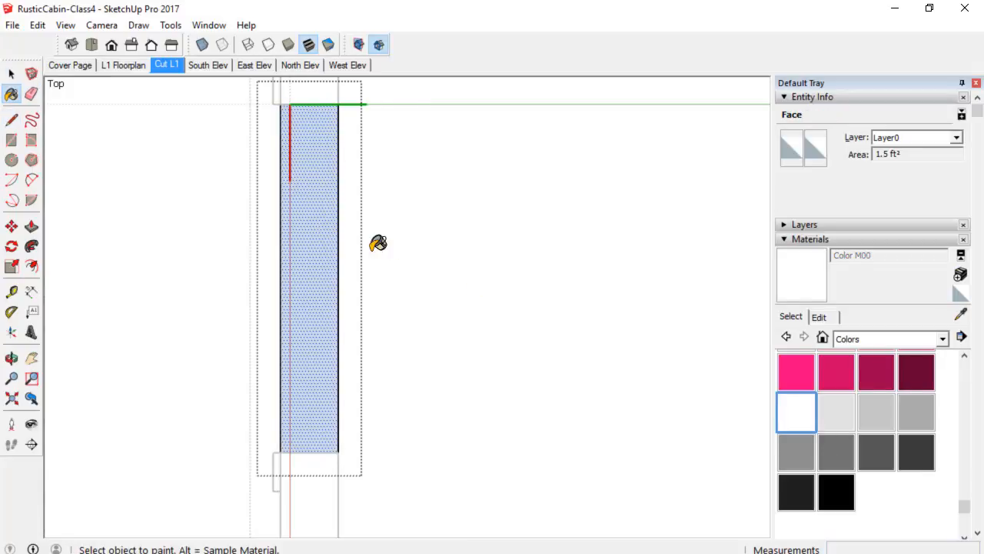
click(328, 223)
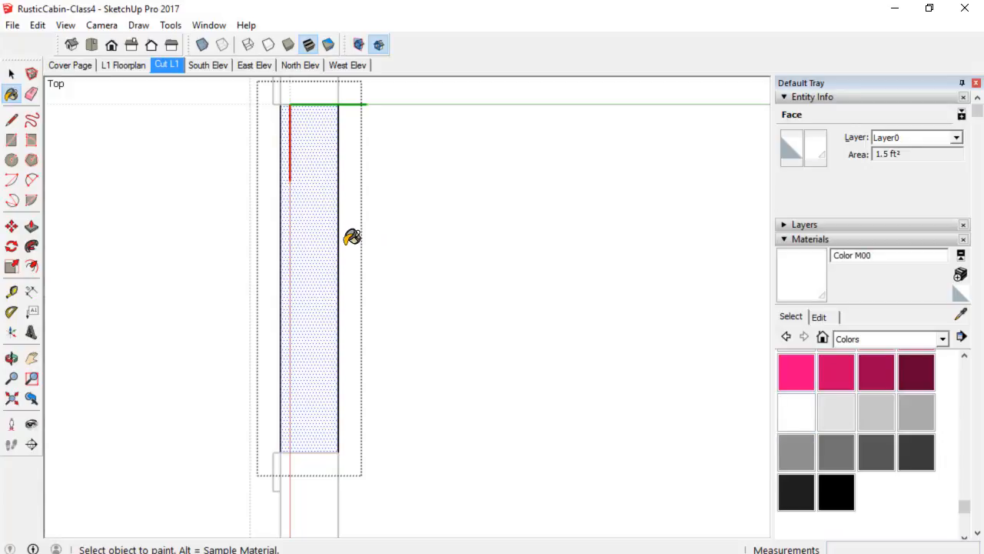
Draw a 3' line from the midpoint of the rectangle's top edge down to its bottom edge.
key(l)
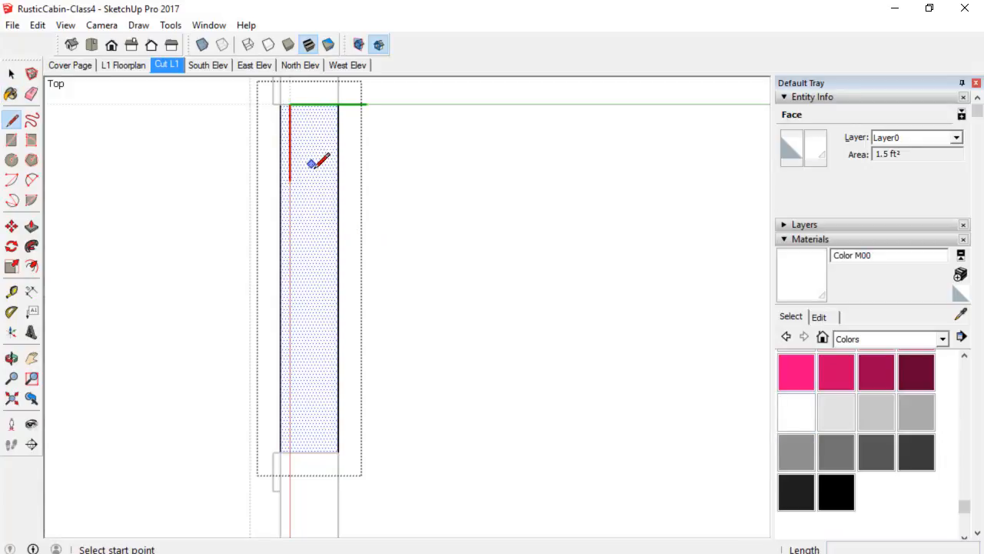
scroll(334, 205, down, 3)
scroll(348, 251, down, 2)
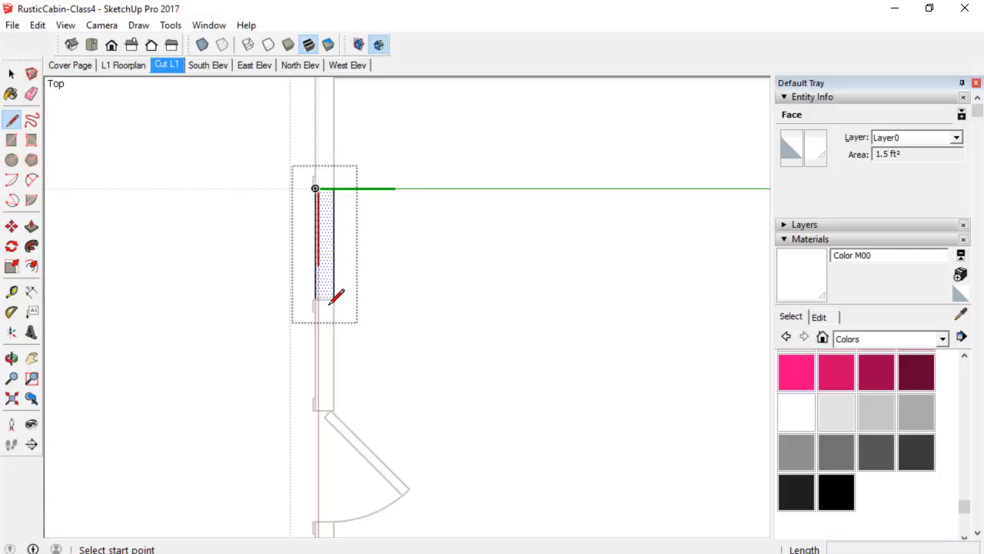
scroll(328, 200, up, 3)
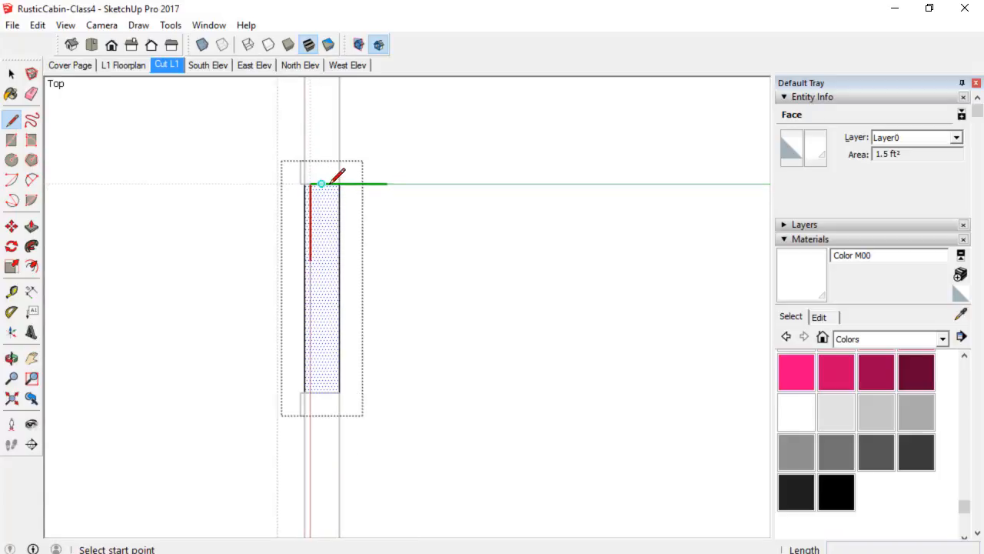
scroll(329, 186, down, 2)
scroll(334, 183, up, 1)
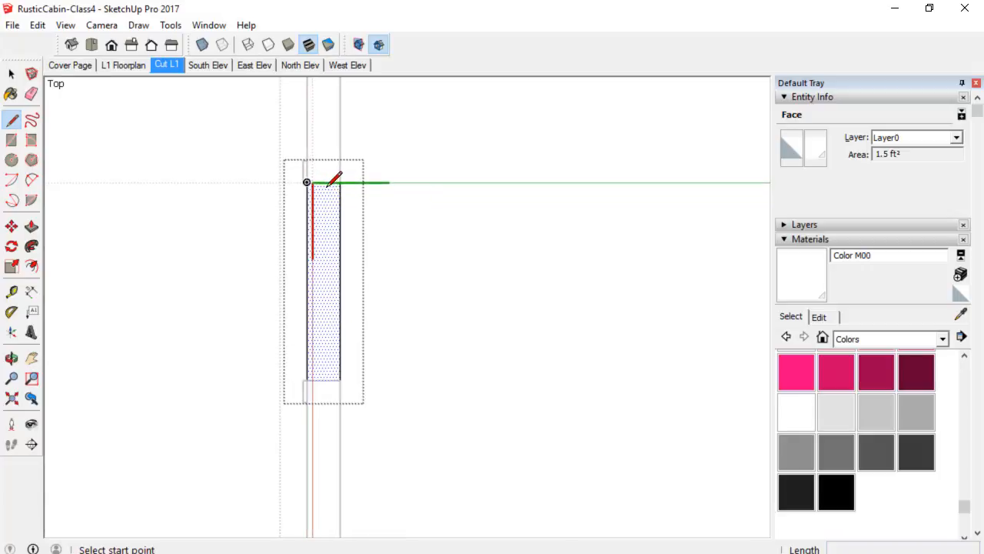
scroll(336, 188, up, 1)
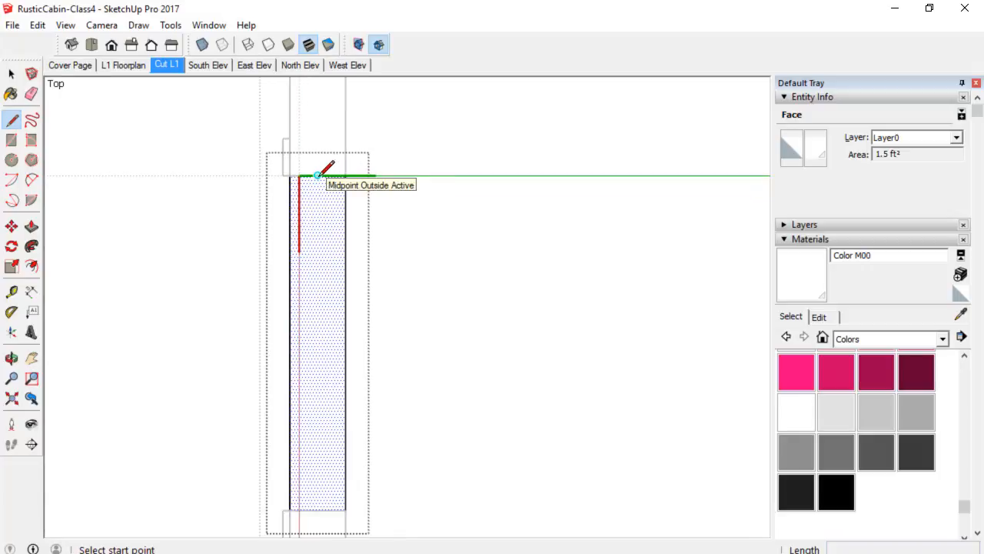
click(318, 176)
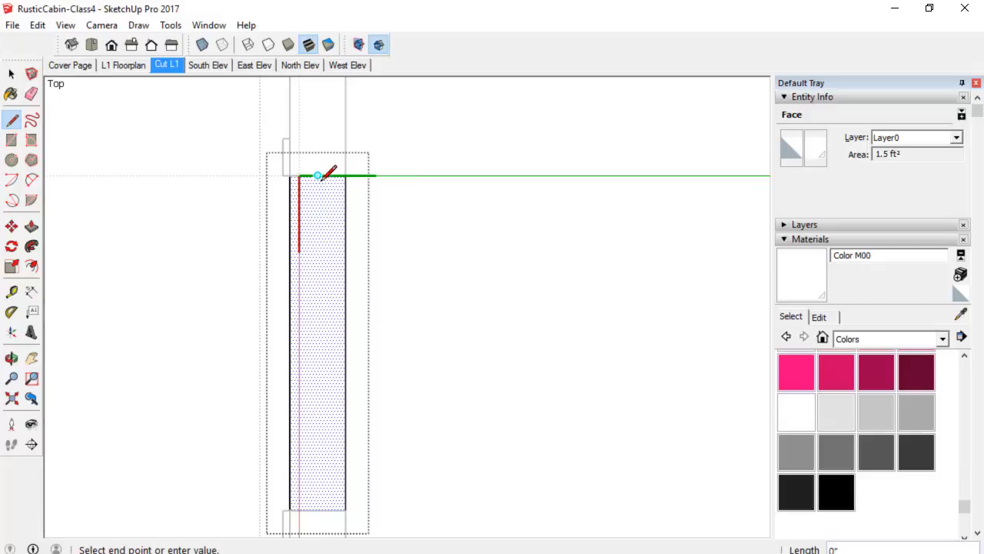
click(321, 507)
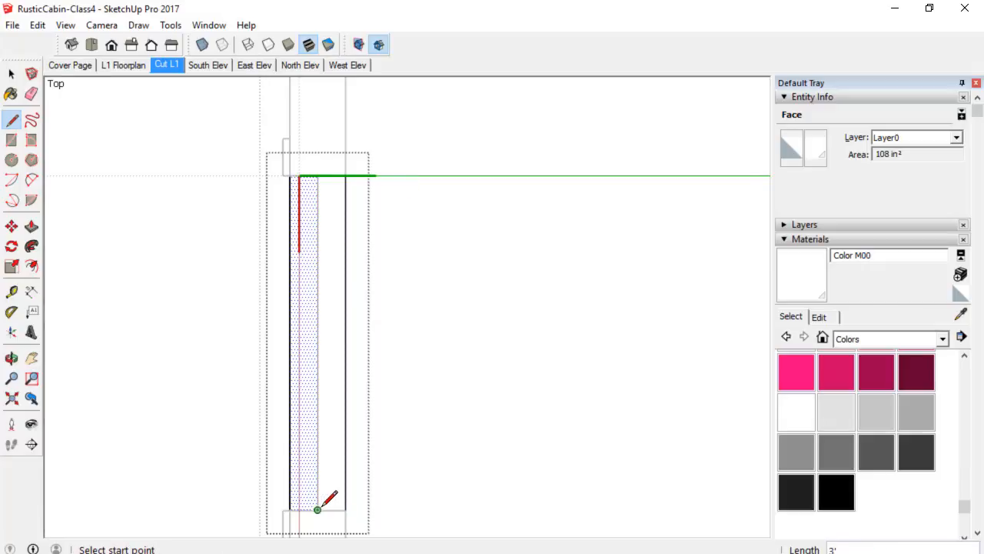
Move the new line 1" sideways along the green axis.
key(space)
click(318, 401)
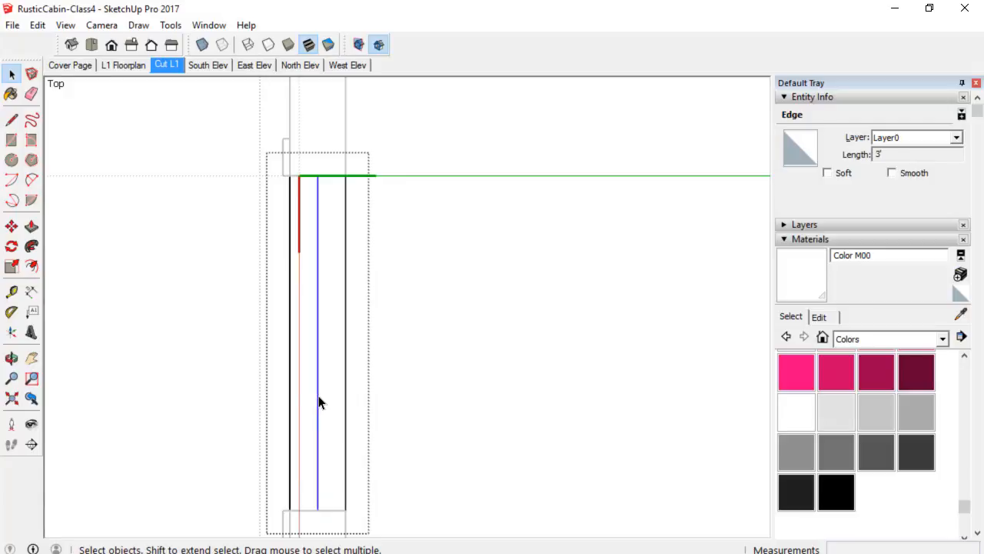
key(m)
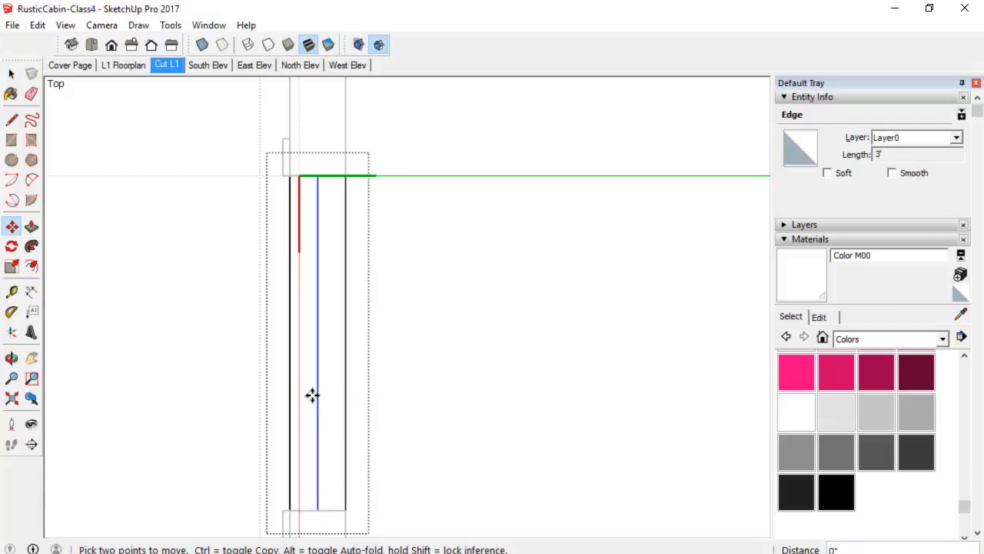
click(310, 395)
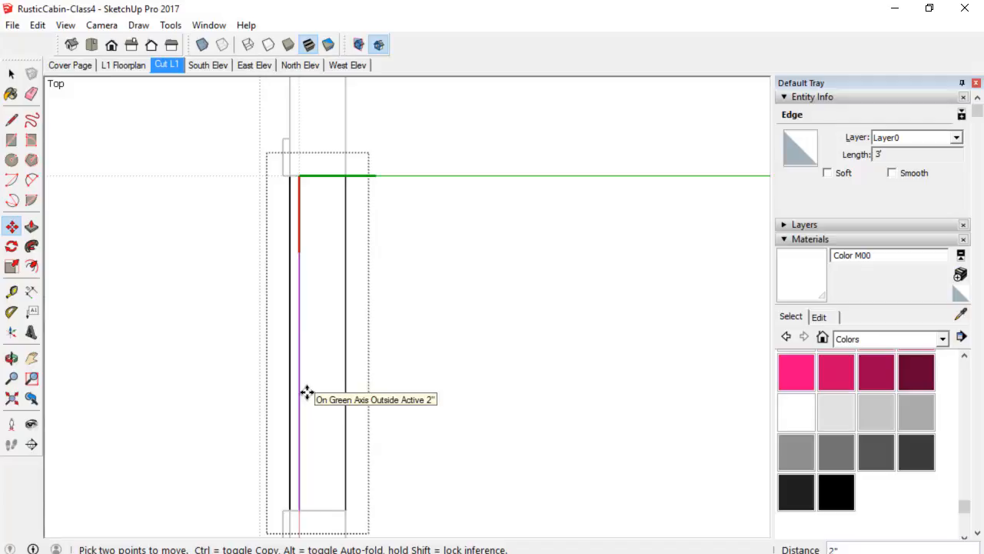
text(1)
key(Return)
Copy the line 2" across to form a narrow glass strip.
key(space)
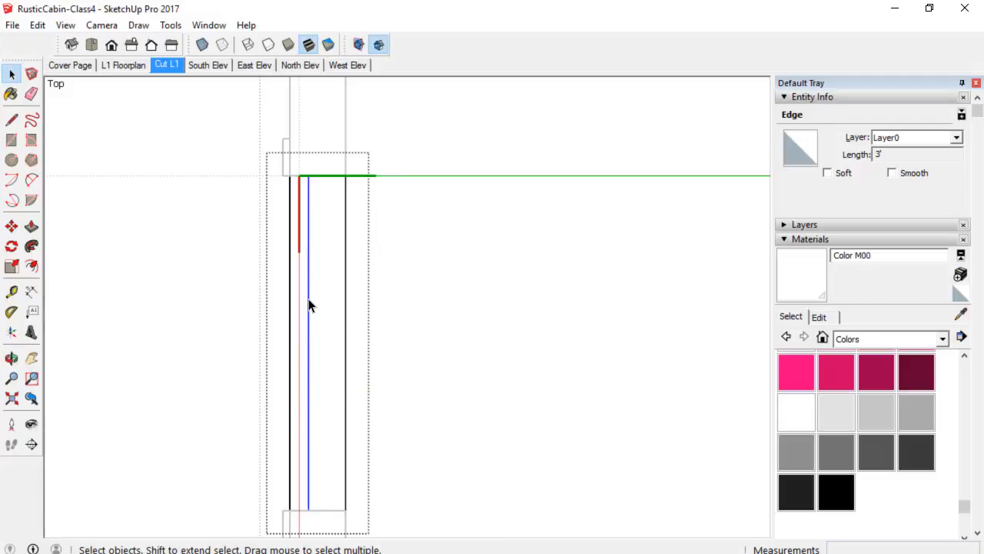
key(m)
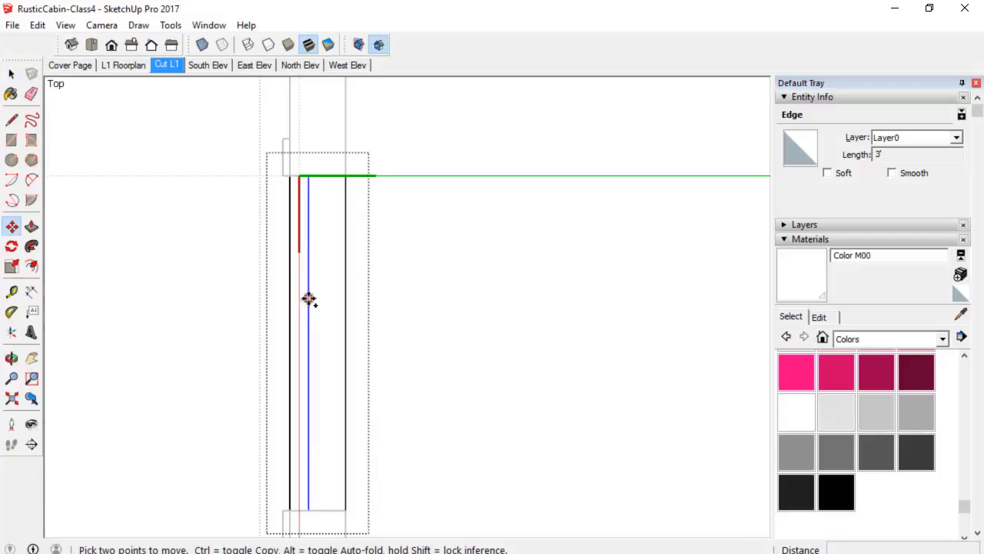
key(ctrl)
click(308, 300)
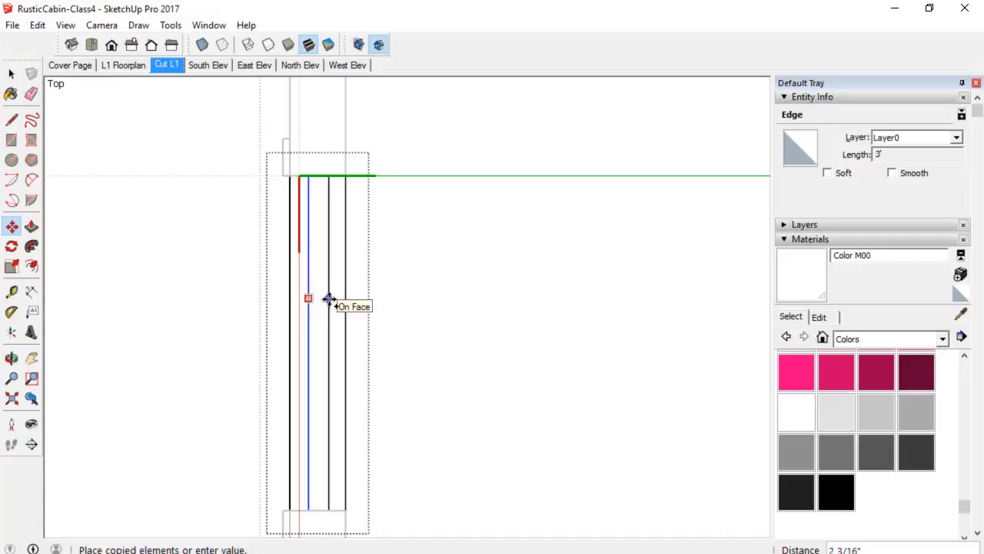
text(2)
key(Return)
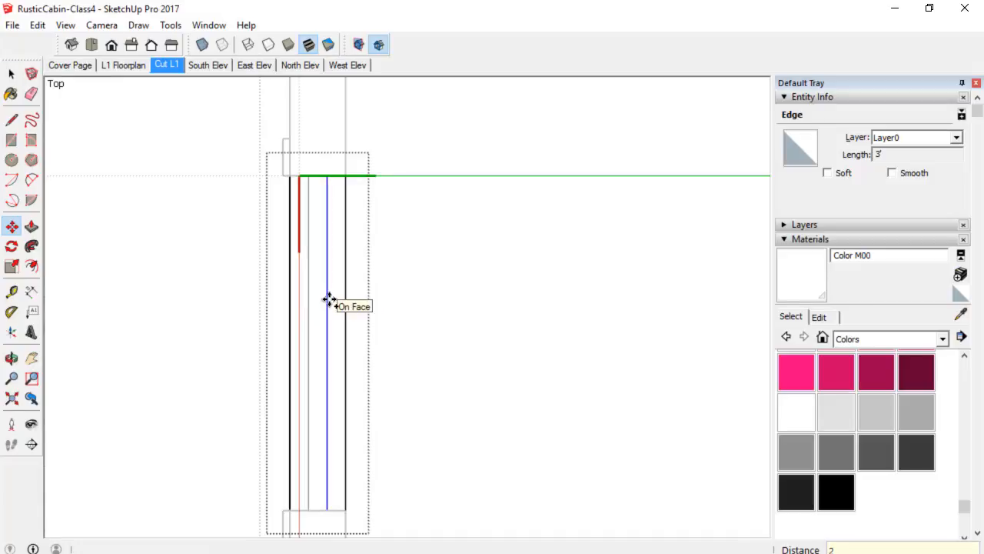
Paint the strip between the two lines black with Color M09.
key(space)
click(322, 322)
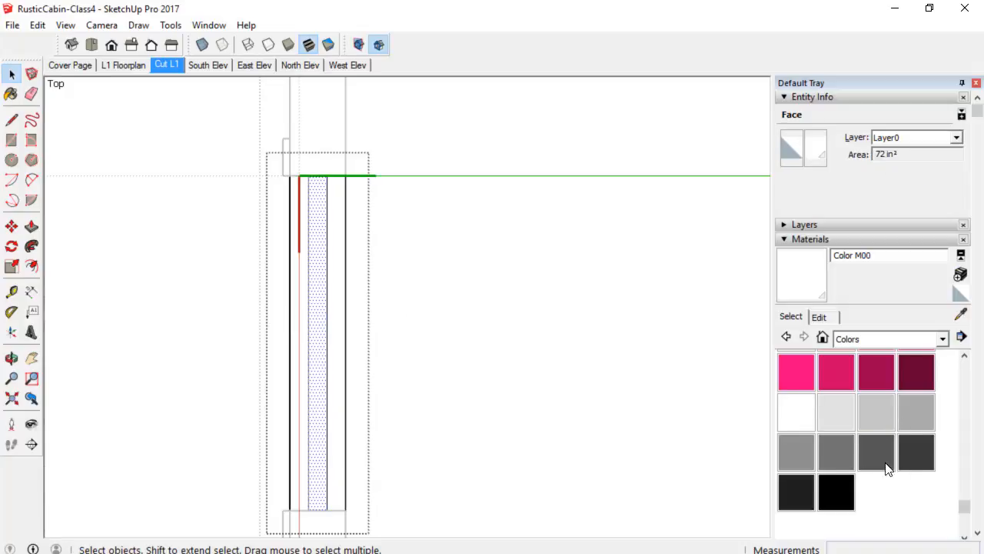
click(836, 491)
click(325, 333)
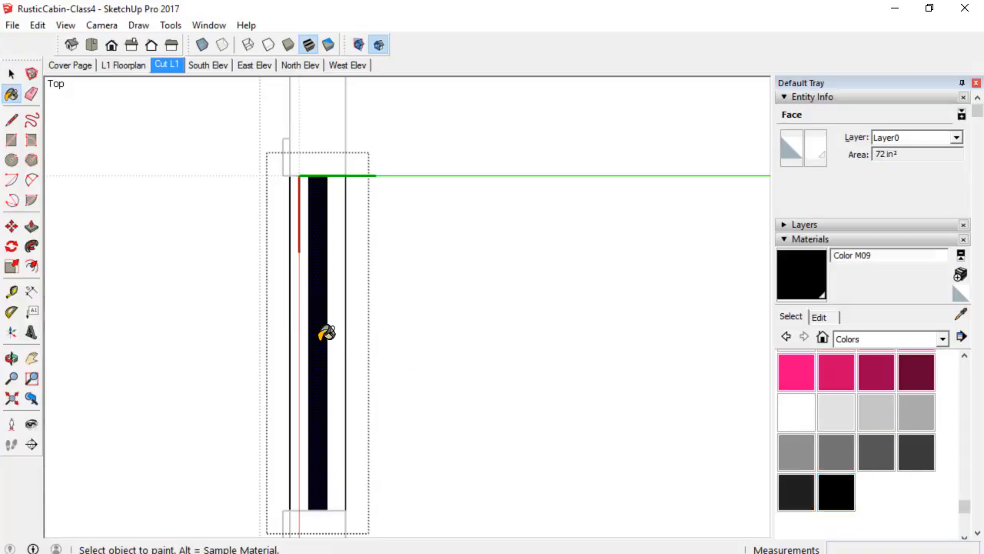
scroll(375, 353, down, 3)
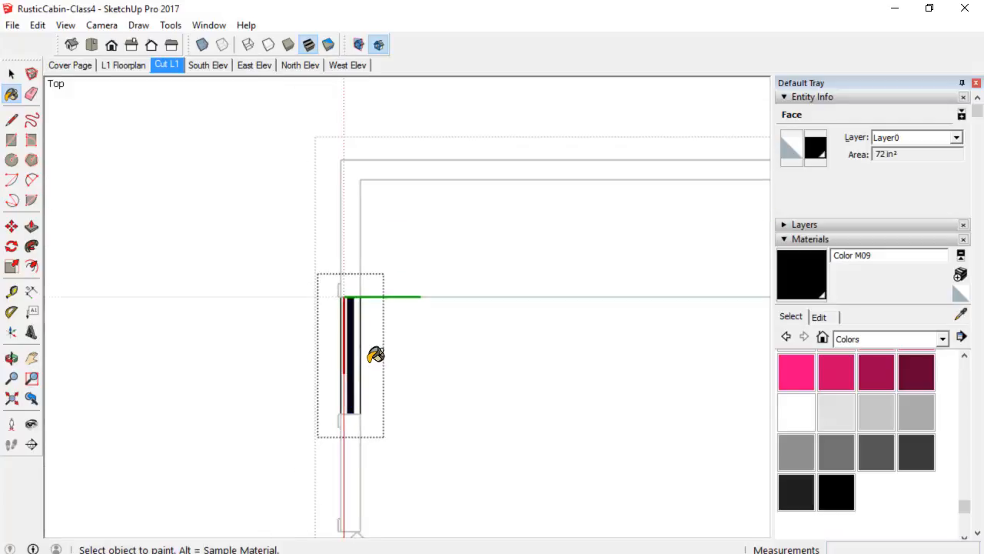
scroll(376, 354, up, 4)
key(space)
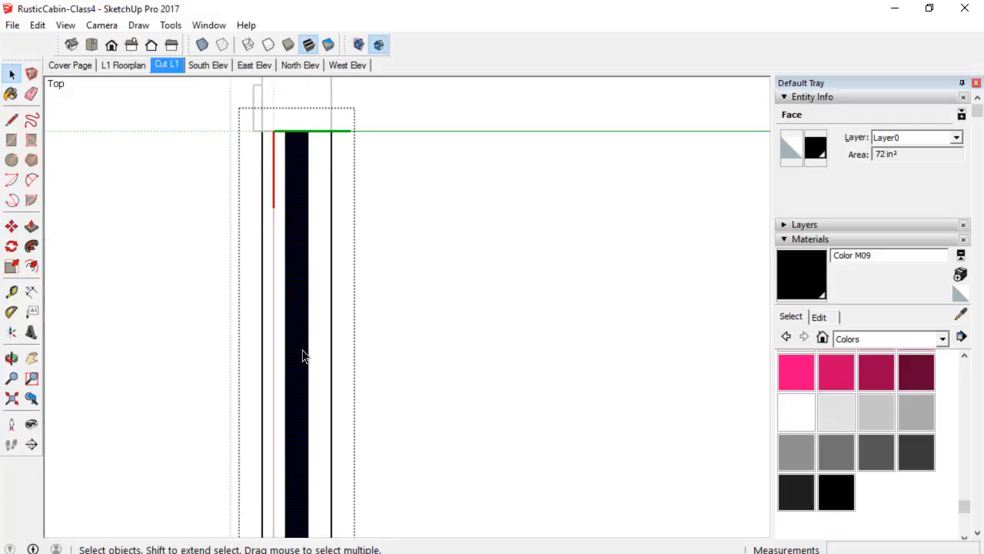
Move the glass strip's right line 1/2" along the green axis to narrow the strip.
click(309, 360)
key(m)
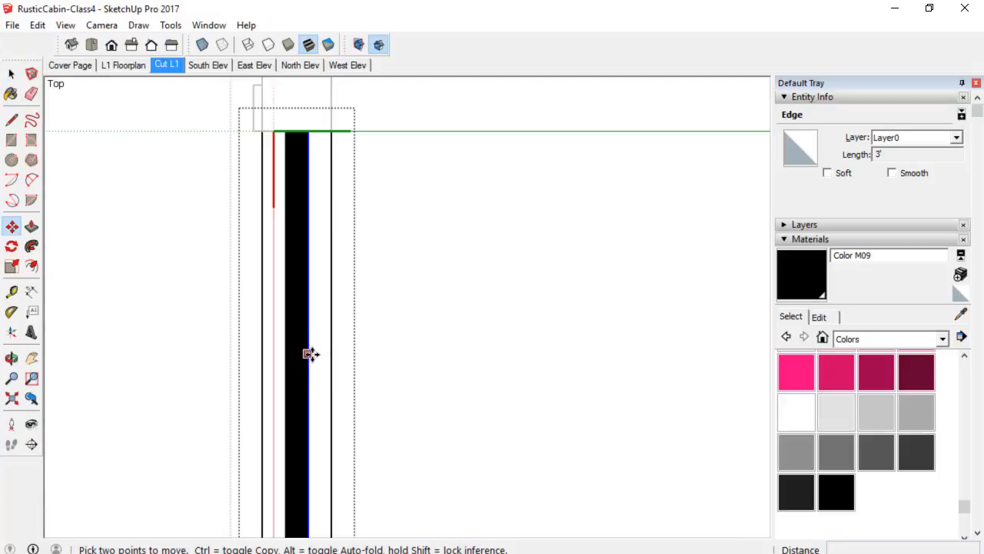
click(308, 319)
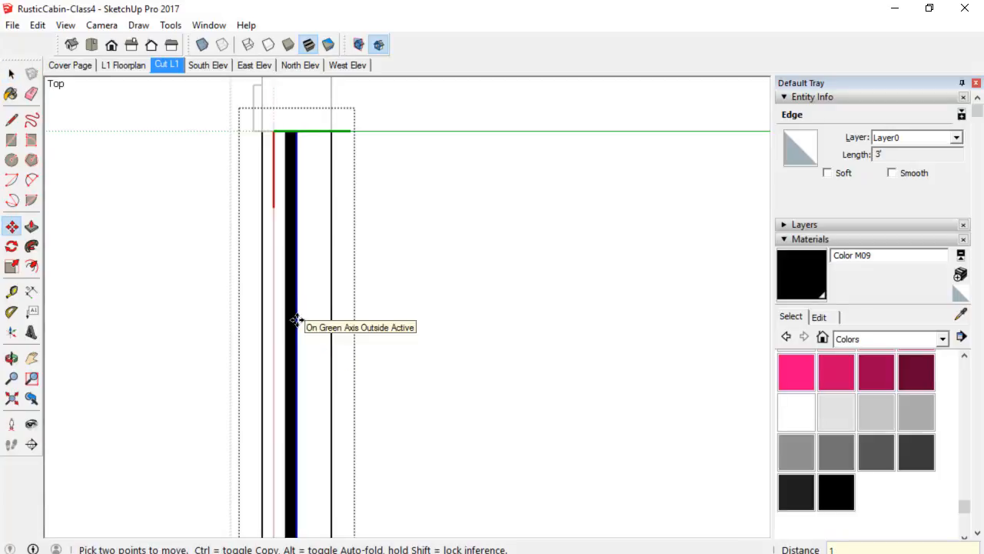
text(1/2)
key(Return)
key(space)
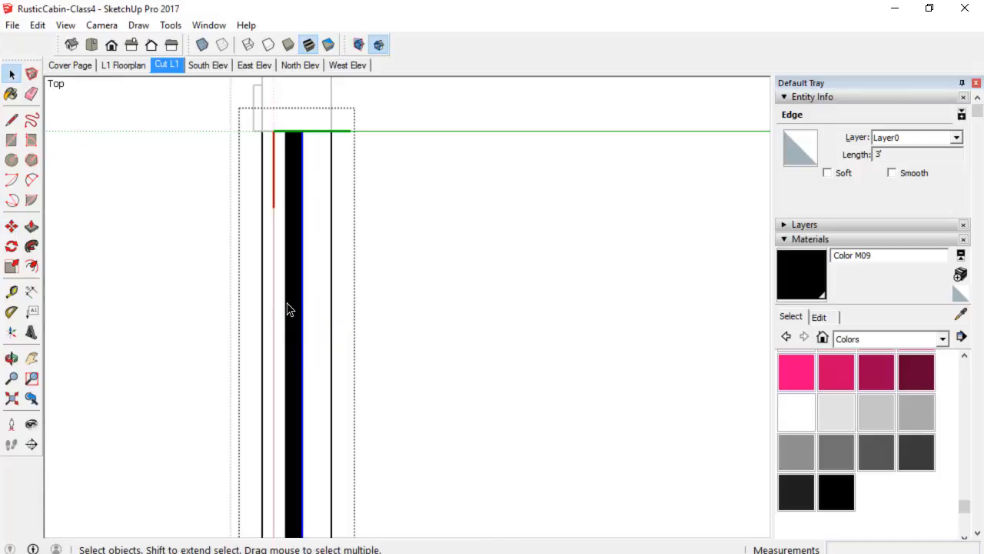
Copy the strip's left line and move the copy 1/2" along the green axis.
click(286, 308)
key(m)
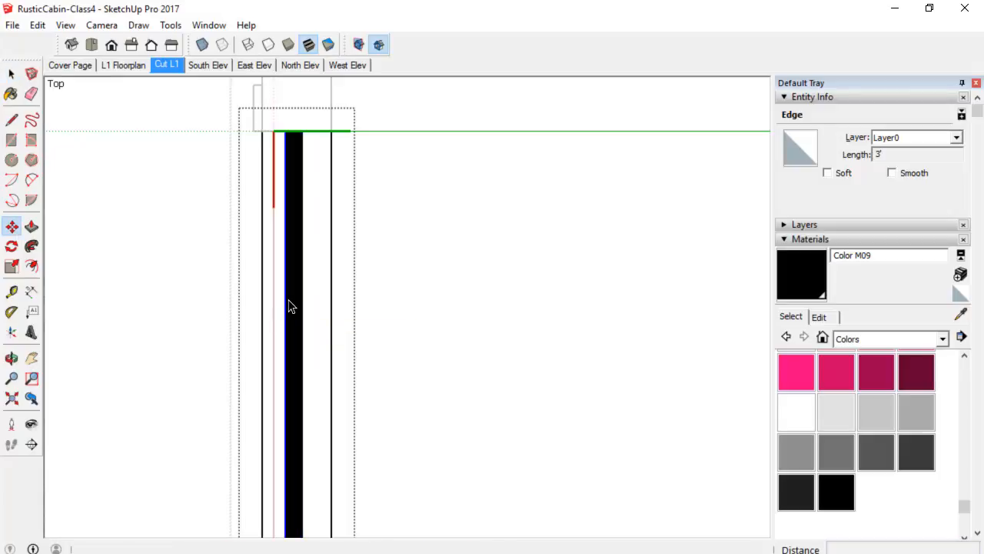
key(ctrl)
click(286, 299)
scroll(293, 300, up, 2)
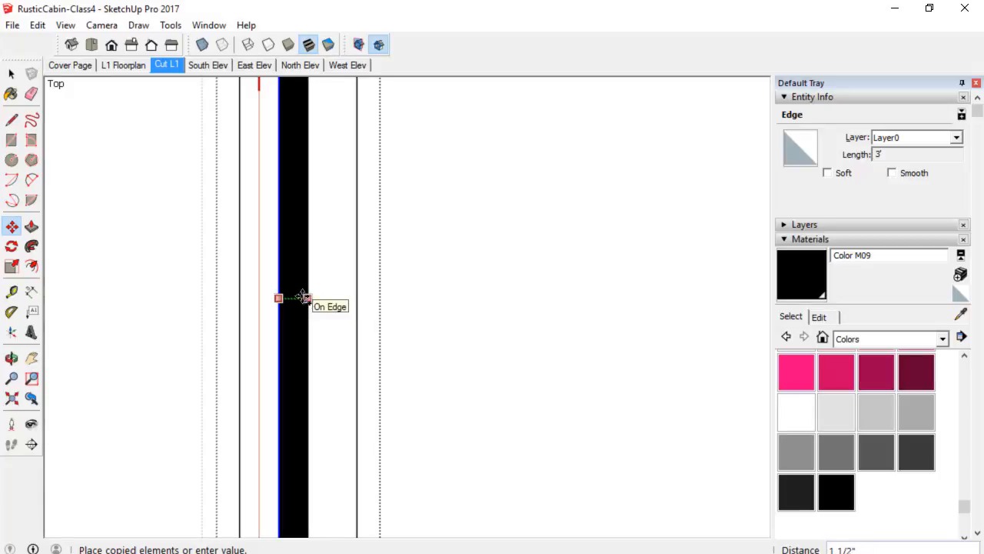
click(281, 280)
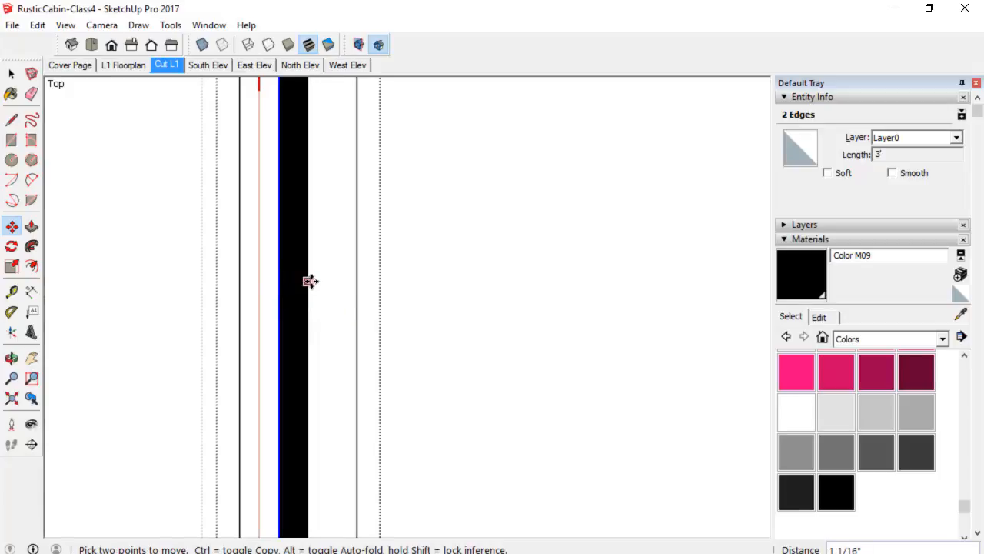
key(space)
click(279, 288)
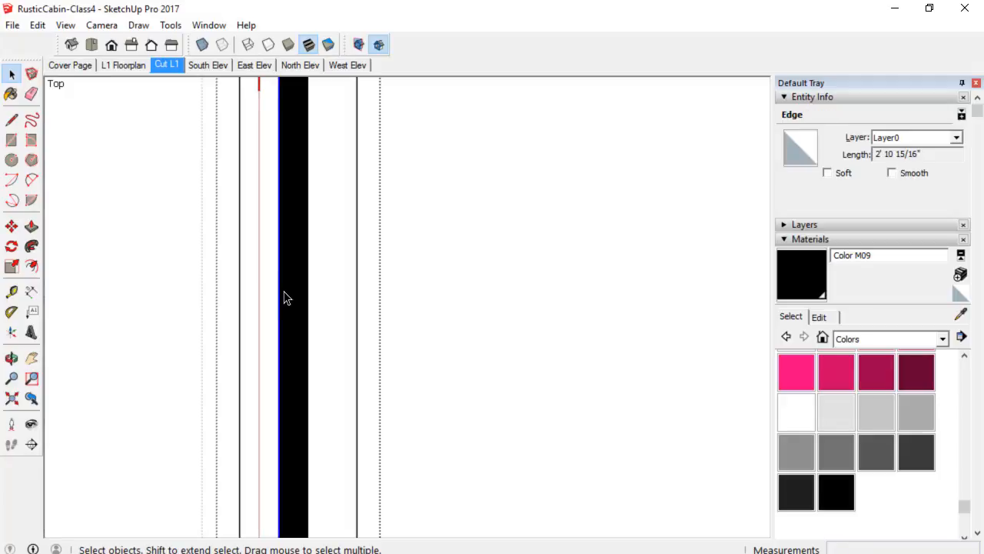
key(m)
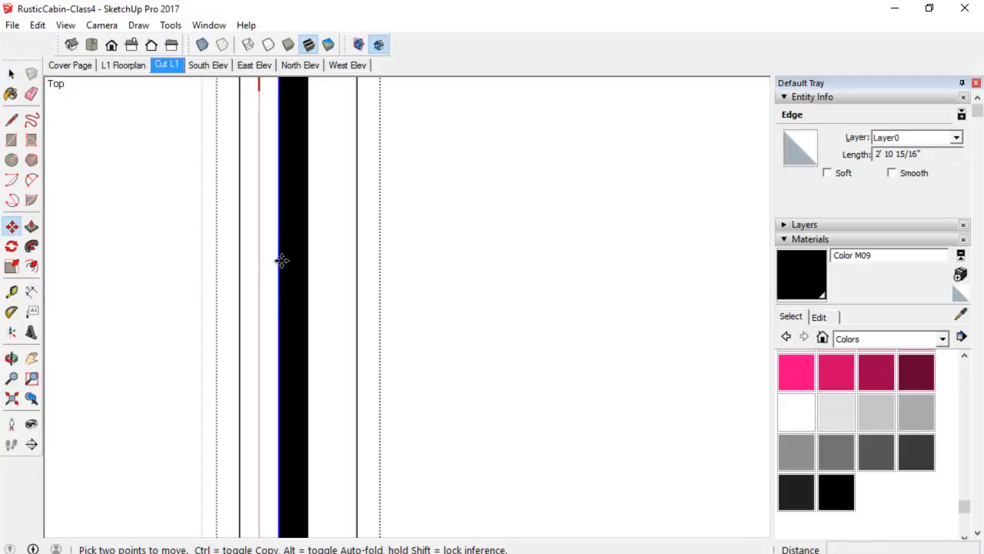
click(281, 259)
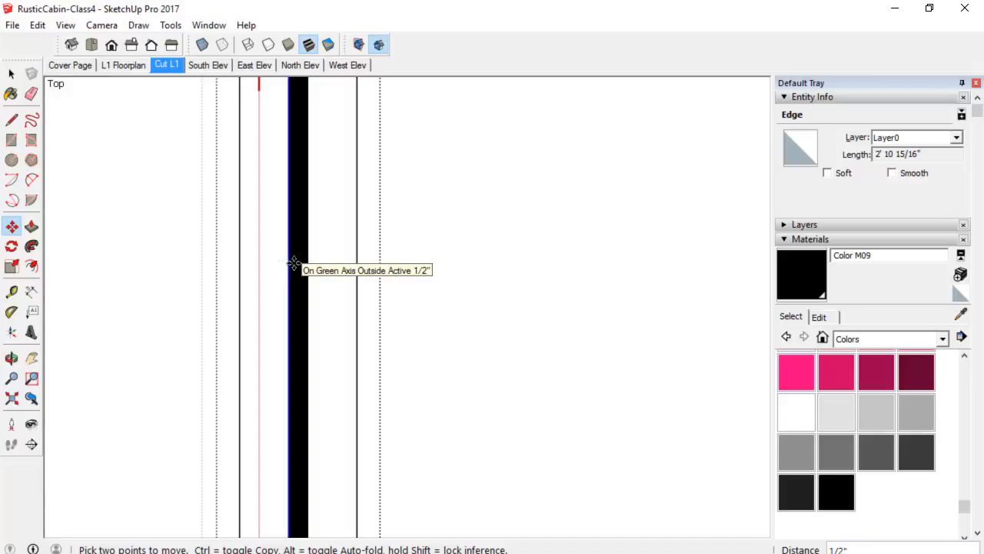
click(294, 263)
Draw a vertical line at the strip's bottom end and erase the slanted edge beside it.
scroll(295, 261, down, 4)
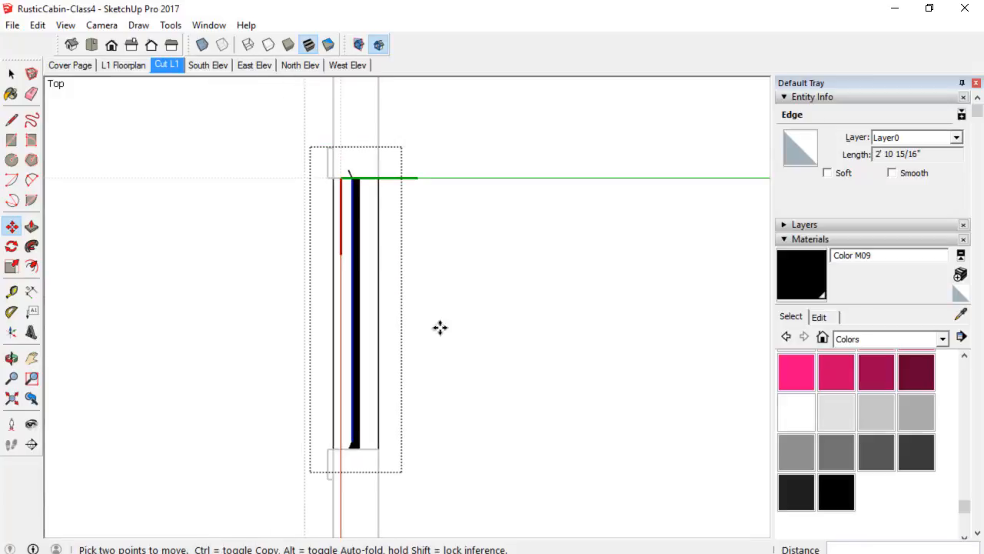
right_click(465, 324)
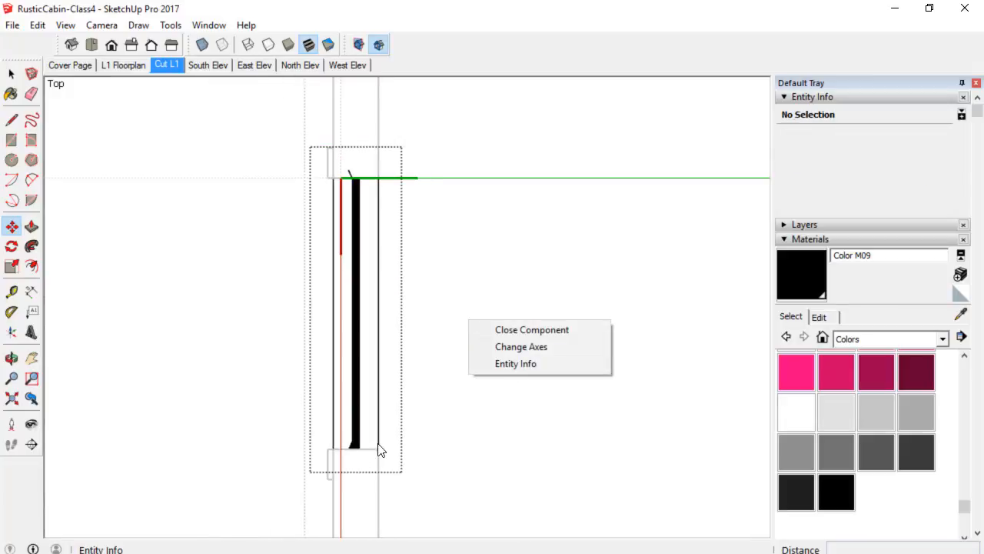
scroll(350, 453, up, 5)
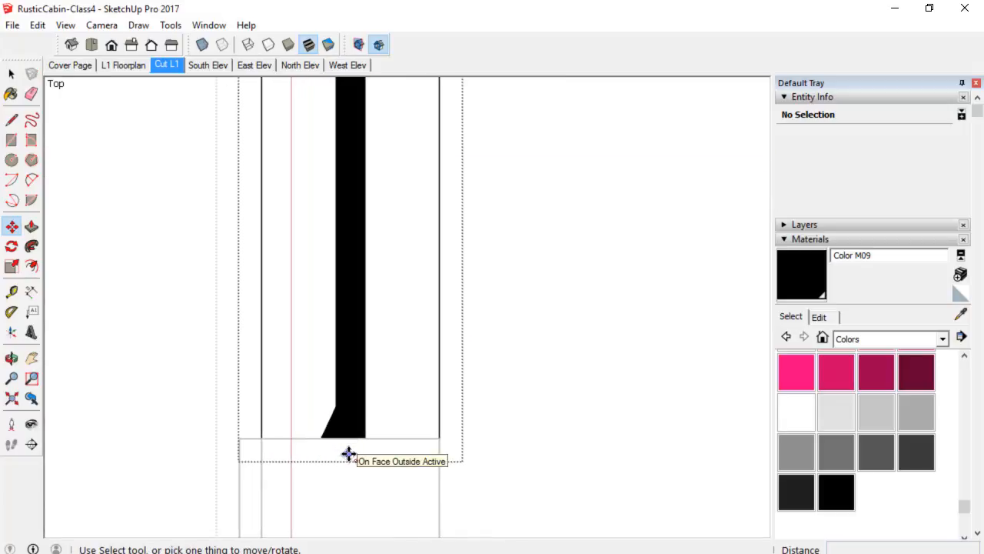
key(l)
scroll(341, 431, up, 2)
click(332, 393)
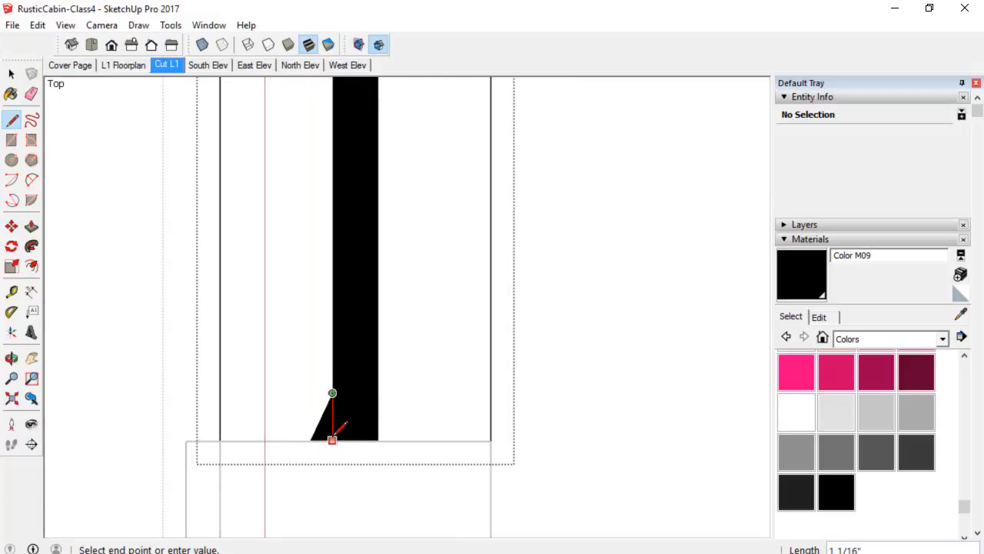
click(332, 439)
key(e)
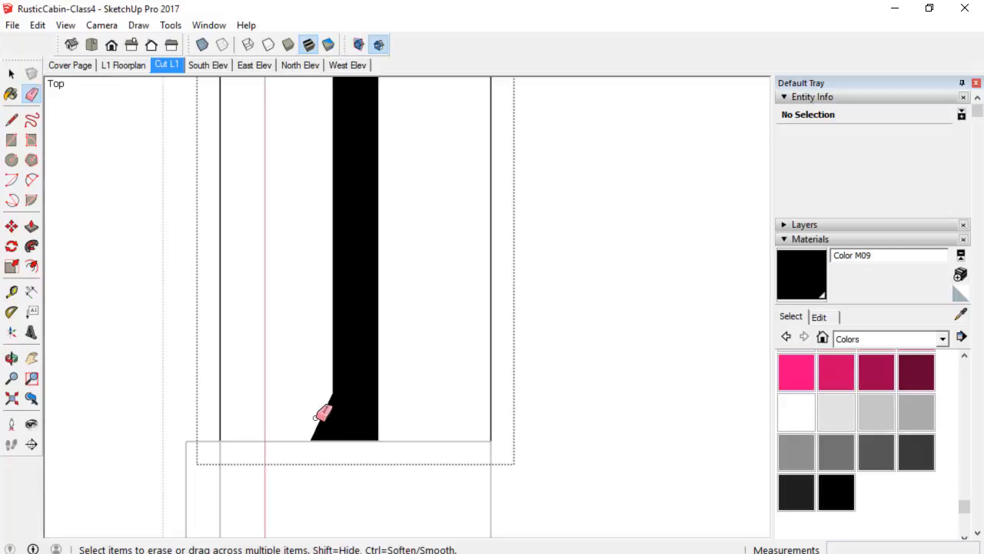
click(321, 415)
Close the window component being edited.
scroll(349, 404, down, 3)
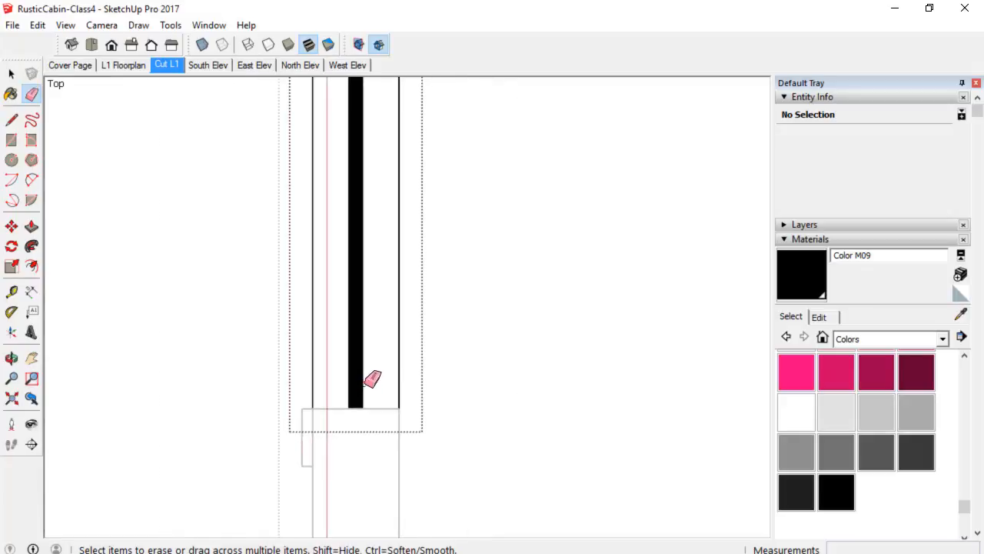
right_click(562, 314)
click(589, 325)
Reopen the window component to inspect the glass strip's top end, then close it again.
scroll(576, 352, down, 2)
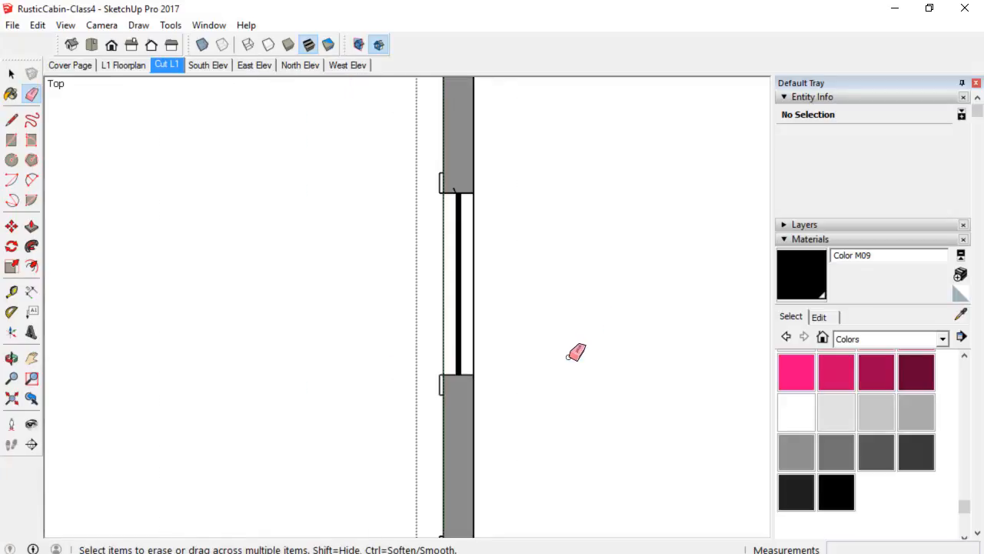
shift+middle_drag(481, 325, 404, 325)
scroll(358, 216, up, 4)
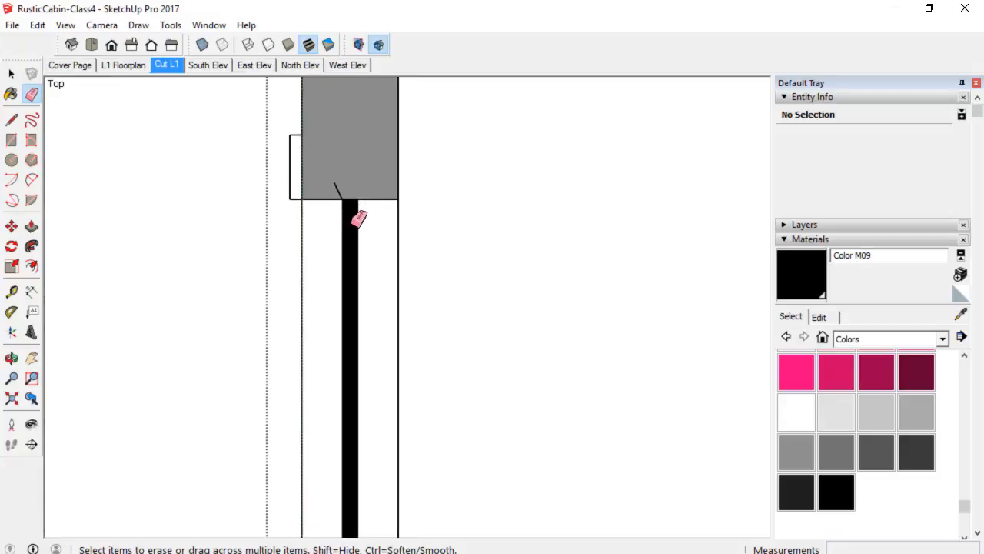
key(space)
double_click(352, 229)
key(e)
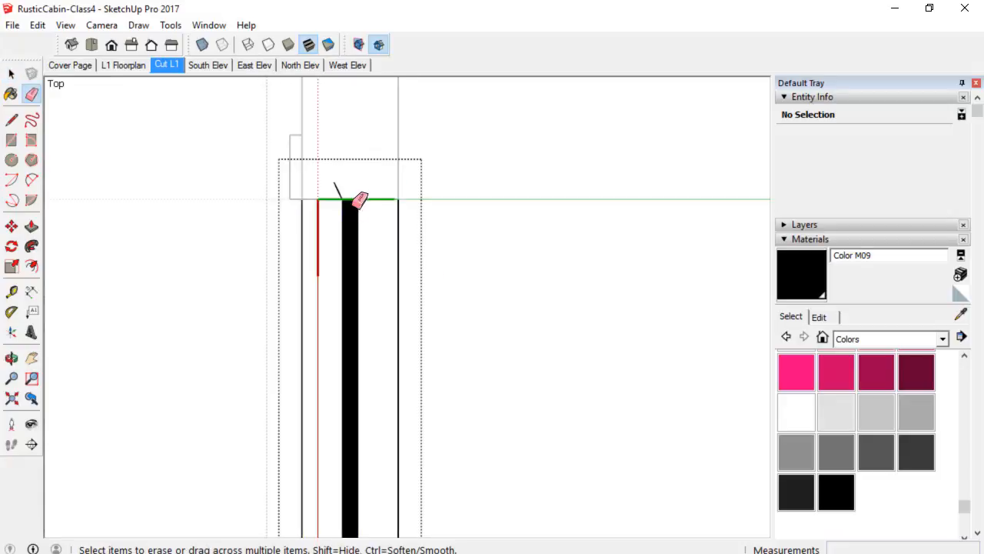
scroll(523, 279, down, 2)
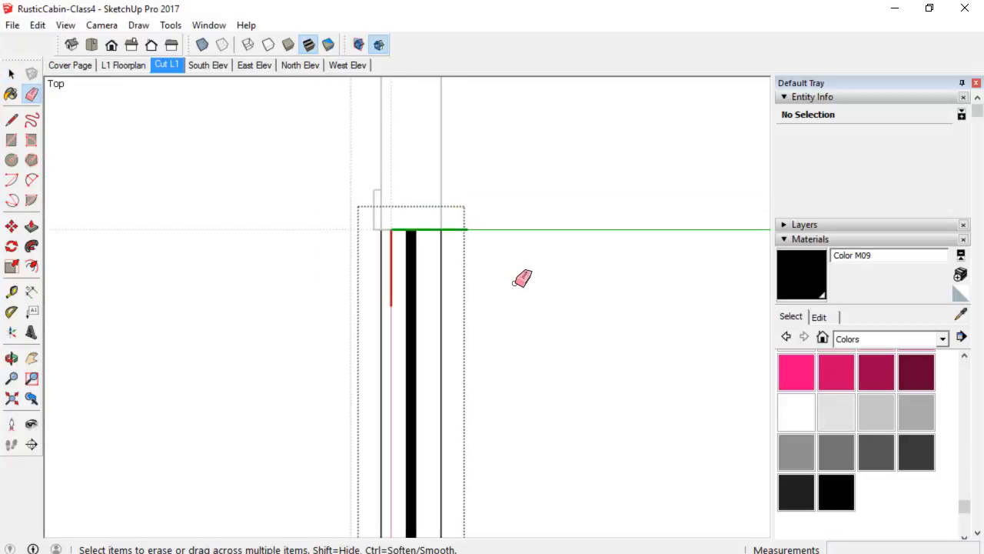
right_click(530, 306)
click(548, 312)
Examine the window openings on both side walls of the floor plan.
scroll(543, 326, down, 6)
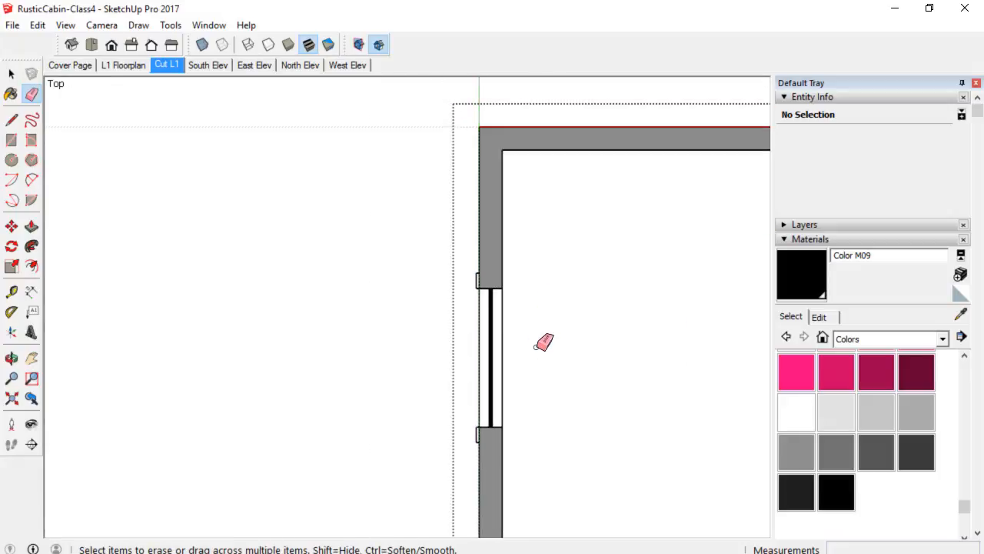
shift+middle_drag(519, 336, 347, 229)
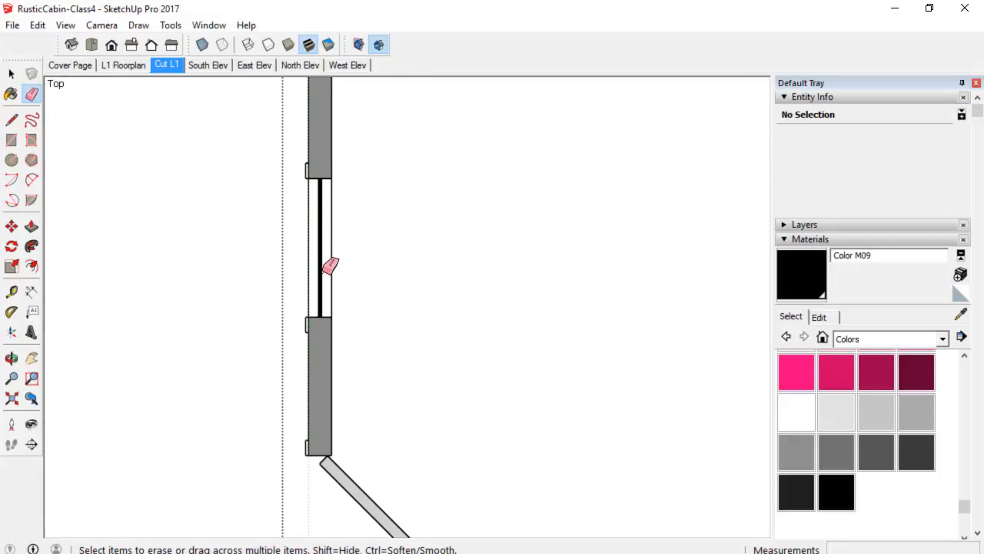
scroll(346, 269, up, 1)
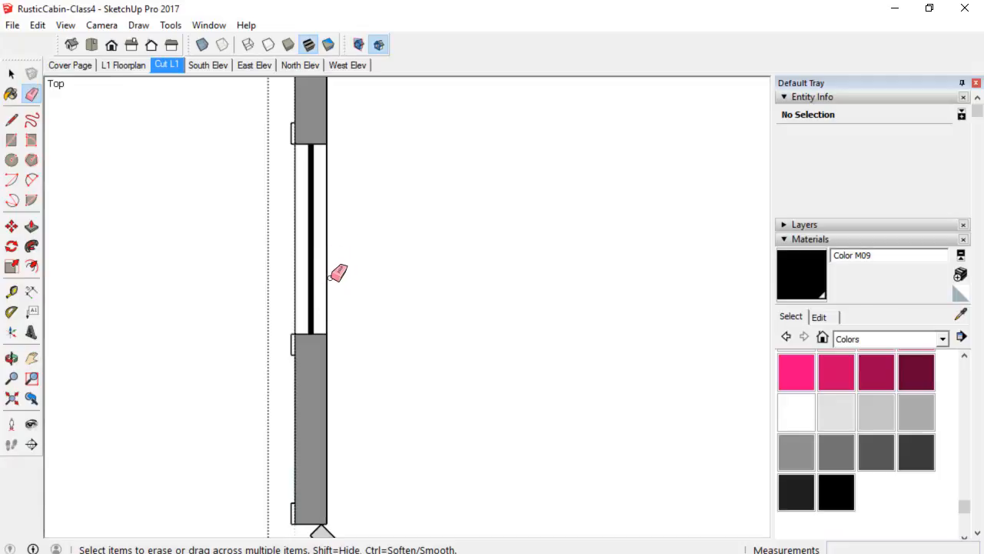
scroll(339, 273, down, 1)
shift+middle_drag(371, 287, 235, 285)
scroll(307, 298, down, 2)
scroll(314, 296, down, 2)
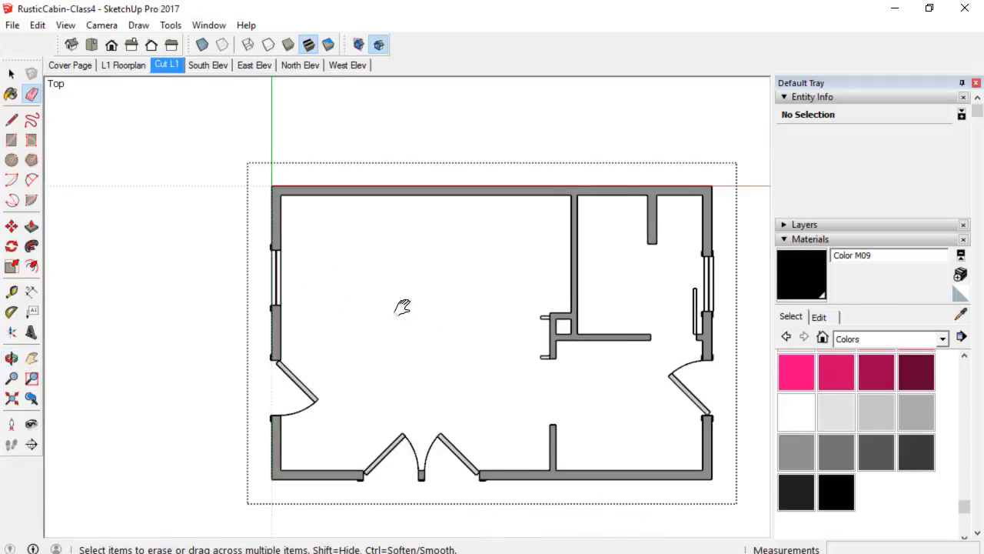
shift+middle_drag(402, 308, 211, 287)
scroll(505, 288, up, 3)
scroll(496, 273, up, 2)
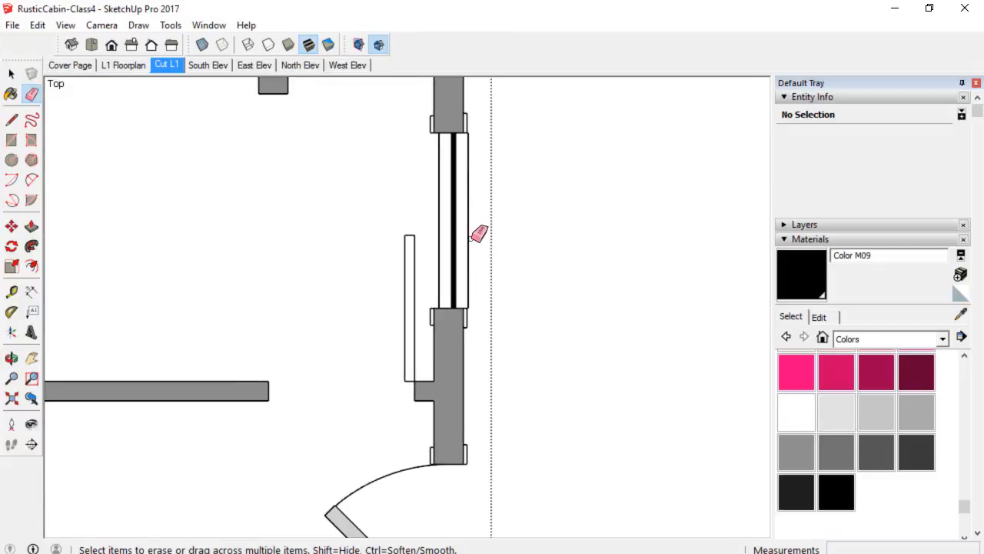
scroll(469, 261, up, 1)
key(space)
click(459, 215)
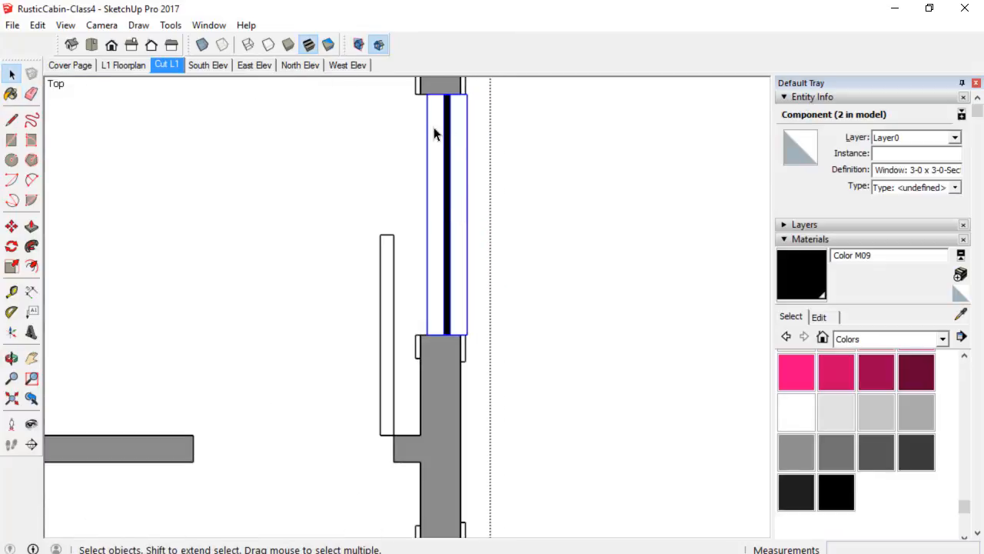
key(m)
scroll(396, 123, up, 1)
click(443, 83)
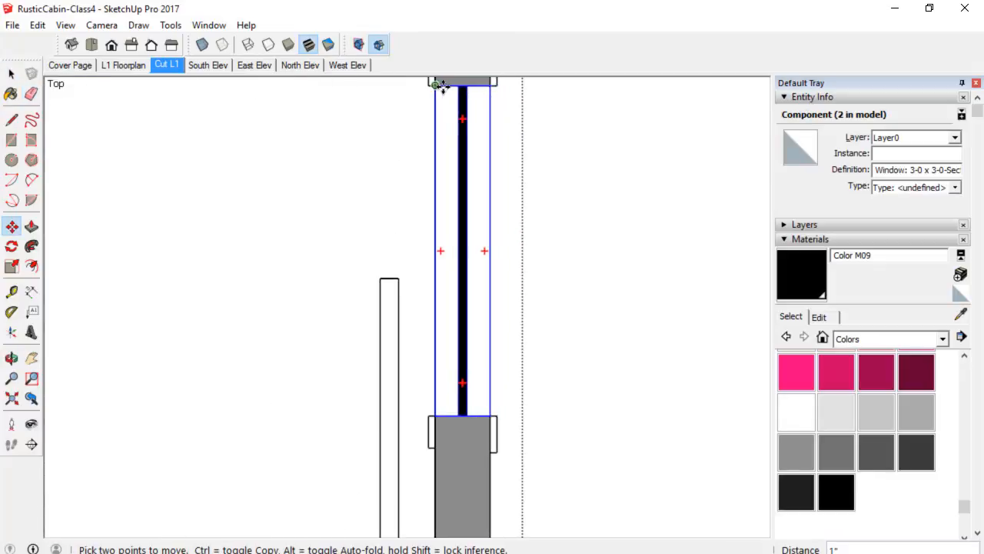
scroll(551, 226, down, 4)
key(space)
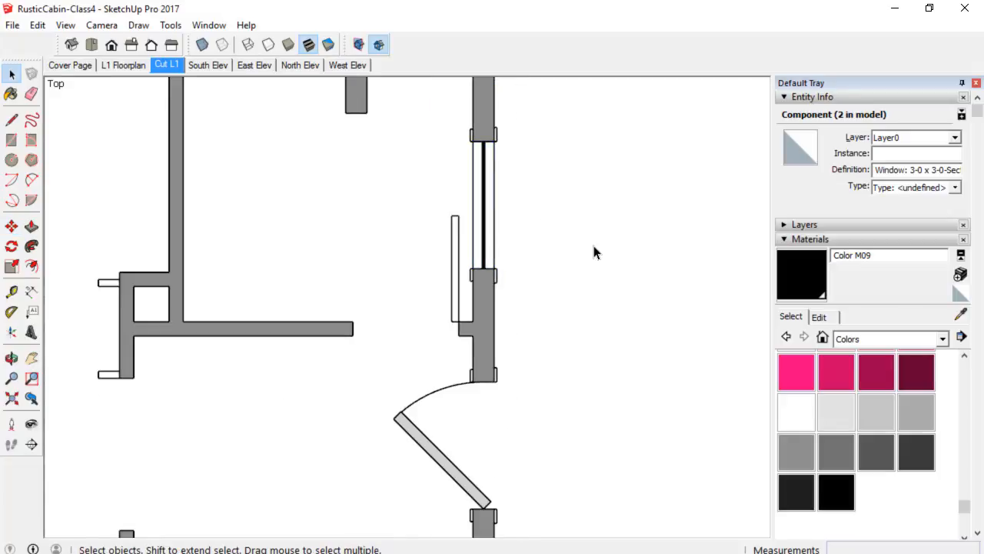
Deselect everything and save the model.
scroll(592, 253, down, 2)
click(592, 254)
scroll(589, 254, down, 2)
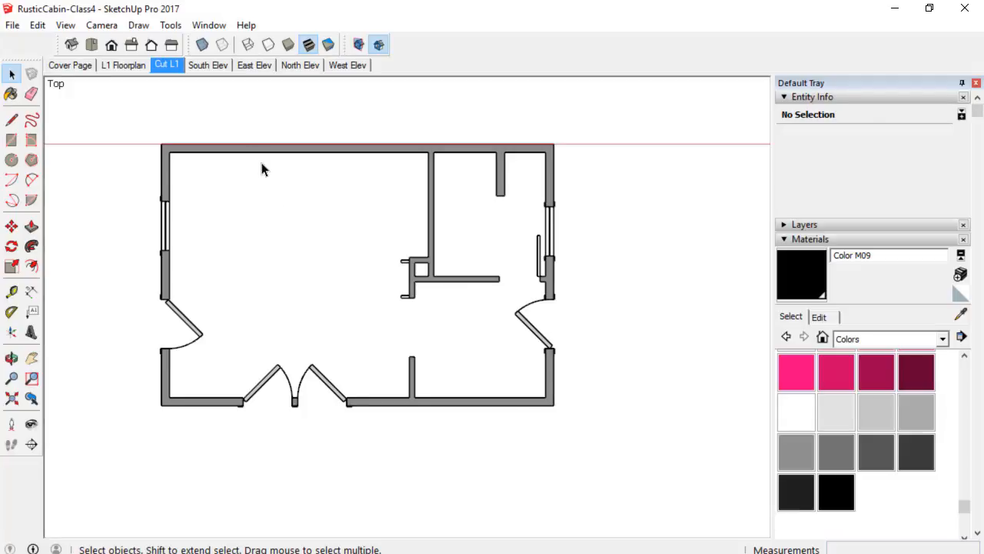
scroll(407, 259, up, 2)
shift+middle_drag(406, 259, 446, 282)
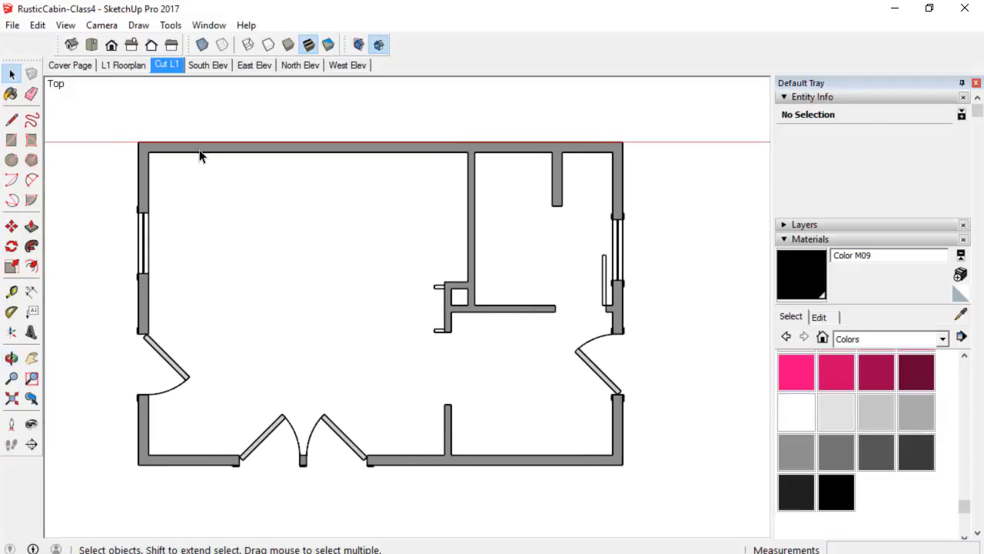
click(14, 25)
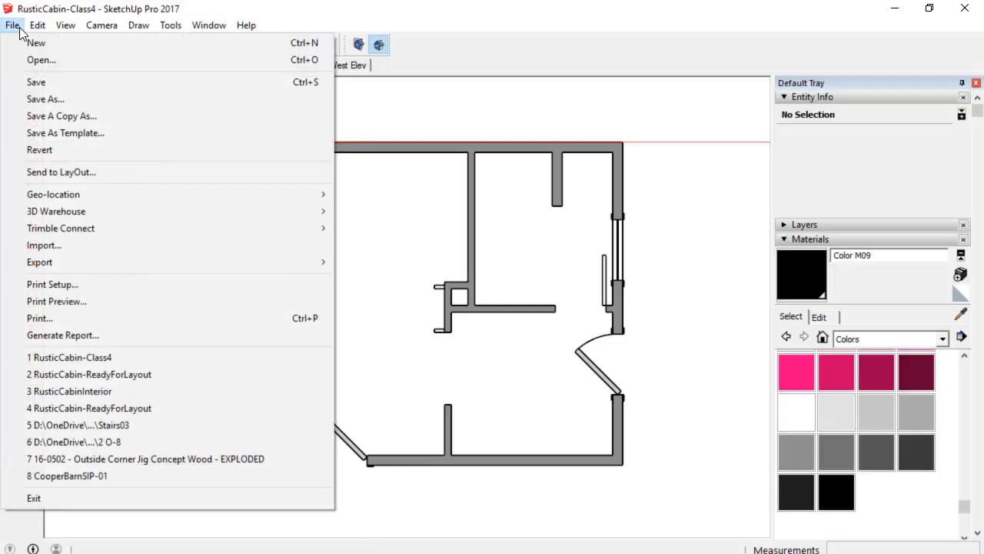
click(37, 82)
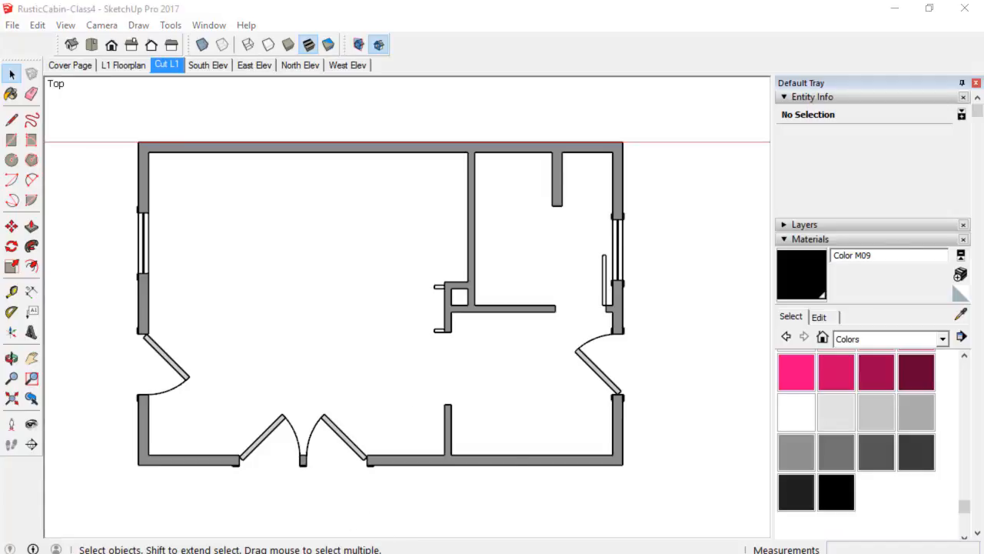
Switch to LayOut, insert the RusticCabin-Class4 model onto the L1 Floorplan page and move it aside.
click(367, 553)
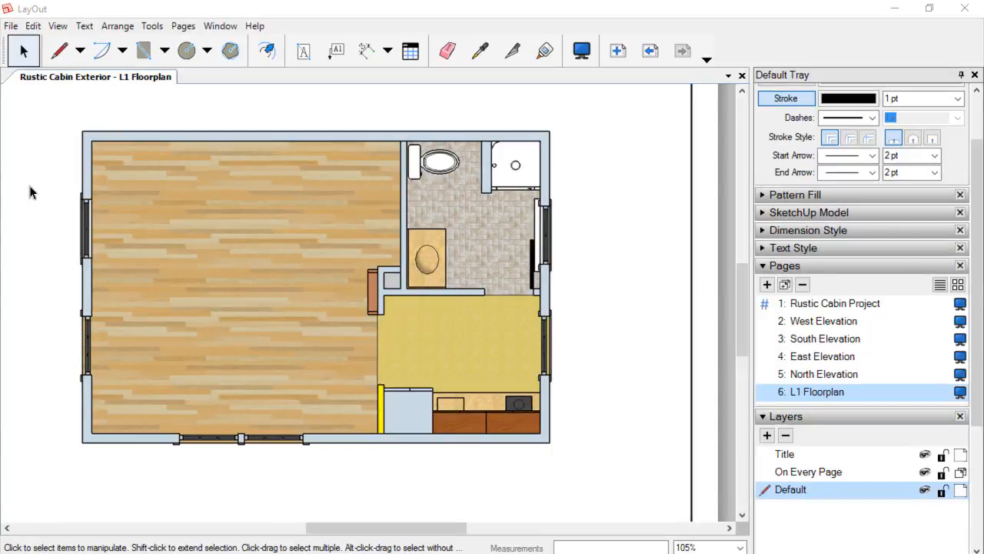
click(11, 26)
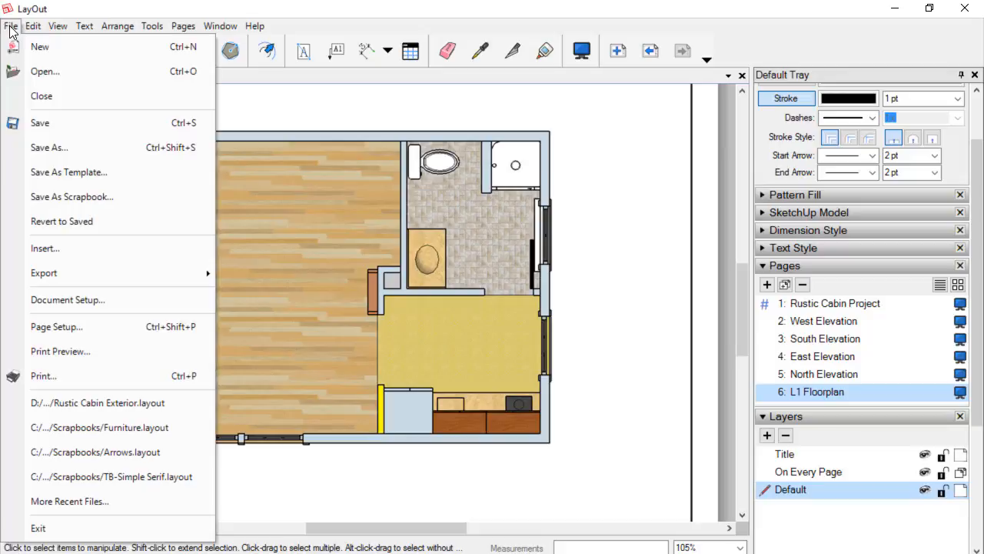
click(46, 249)
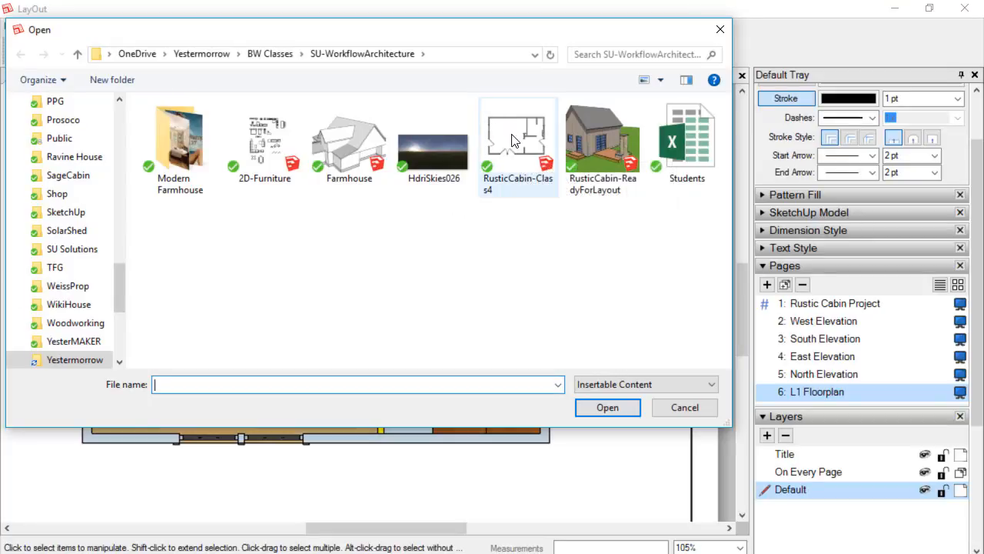
click(513, 139)
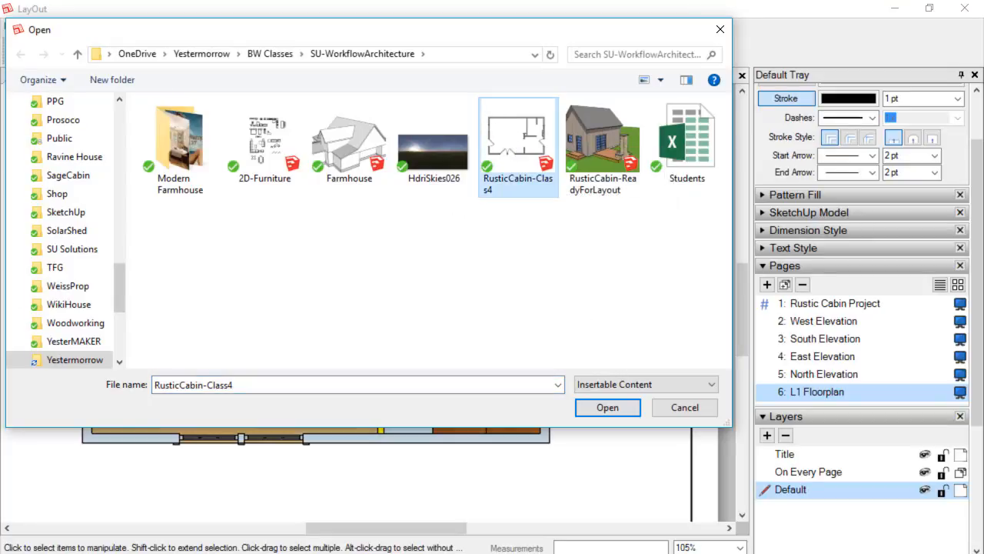
click(624, 407)
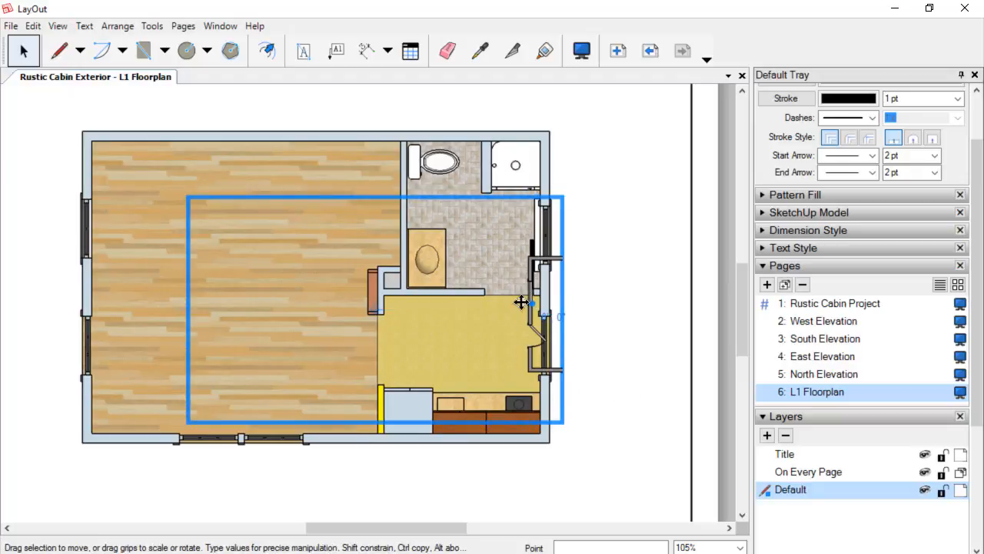
mouse_move(521, 302)
mouse_down()
mouse_move(538, 265)
mouse_move(573, 272)
mouse_up()
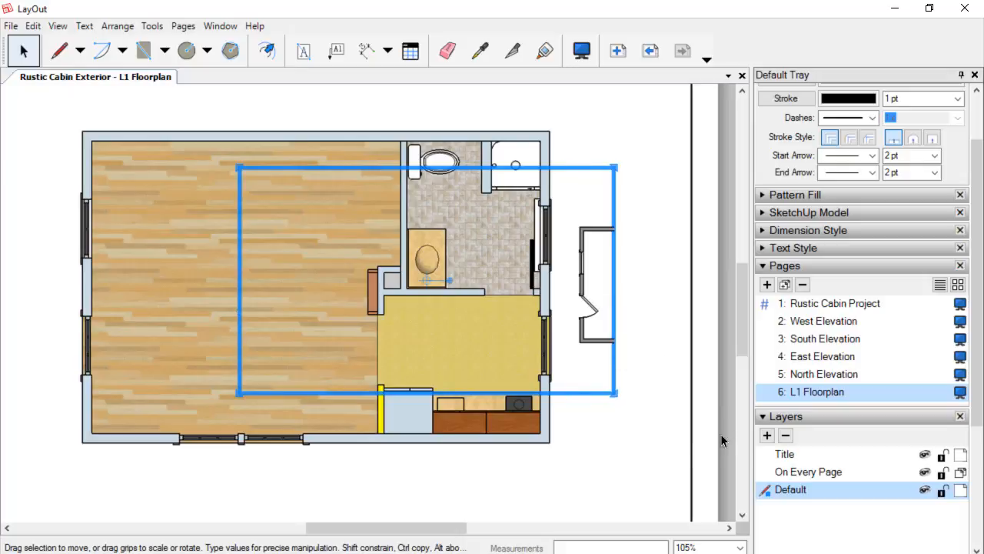
Add a new layer and name it Overlay.
click(767, 435)
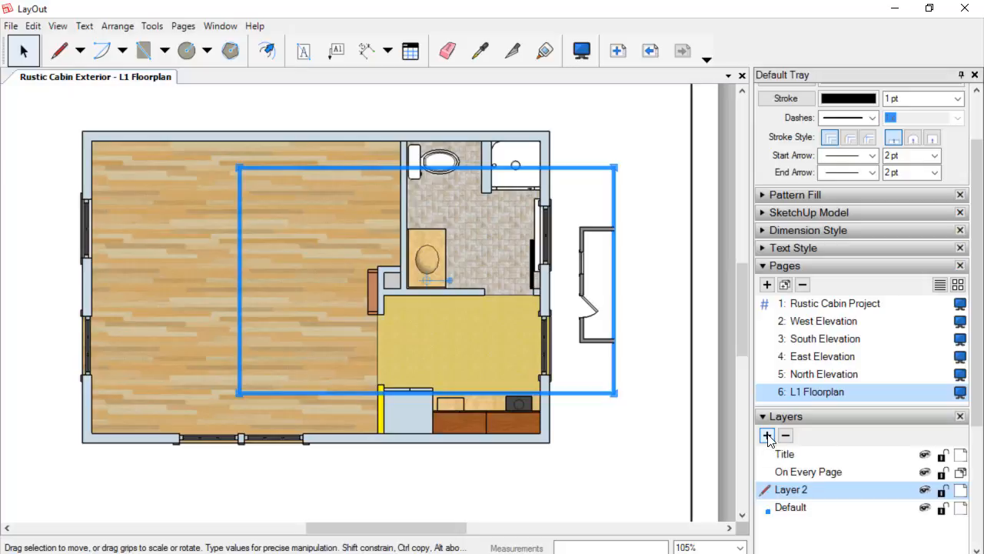
double_click(799, 490)
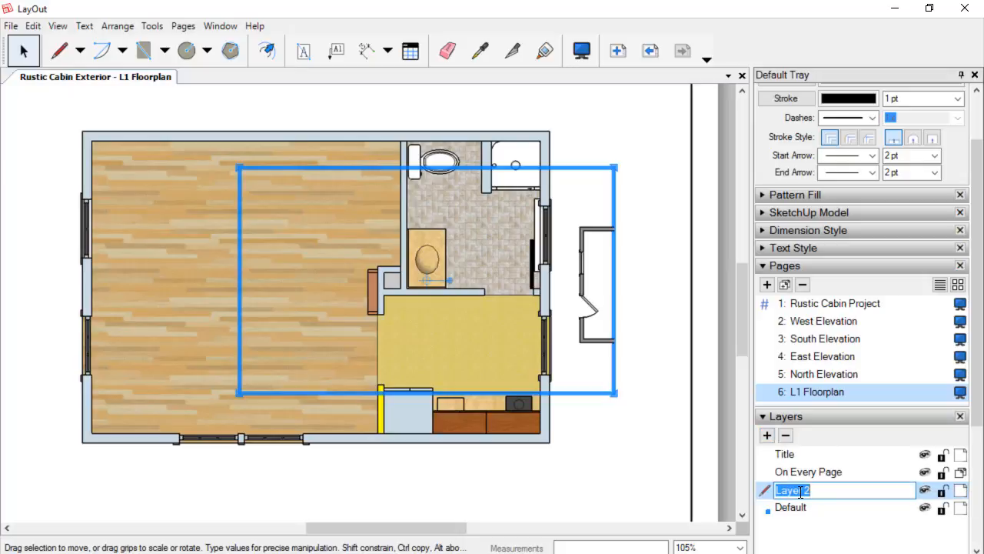
text(Overlay)
key(Return)
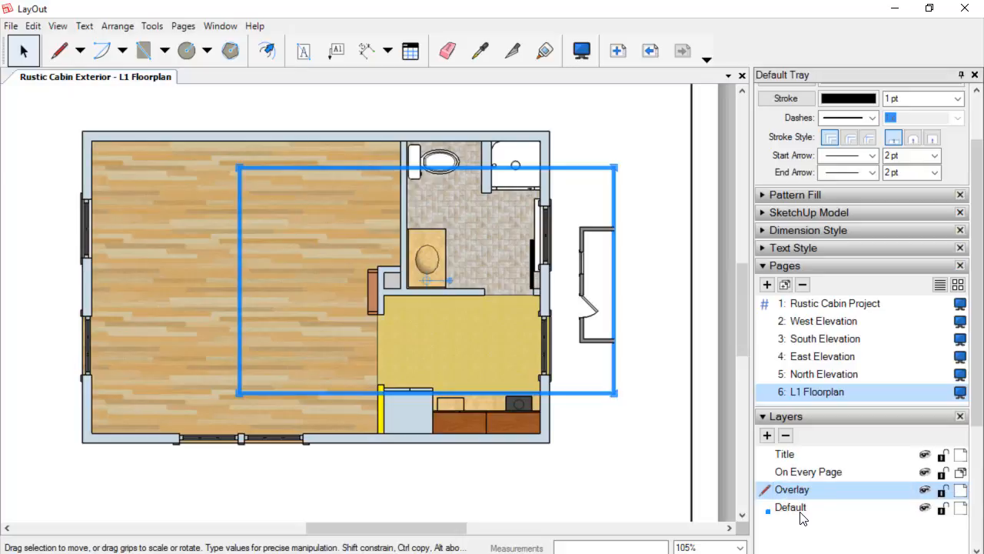
Hide and reshow the Default layer to check which content sits on it.
click(406, 442)
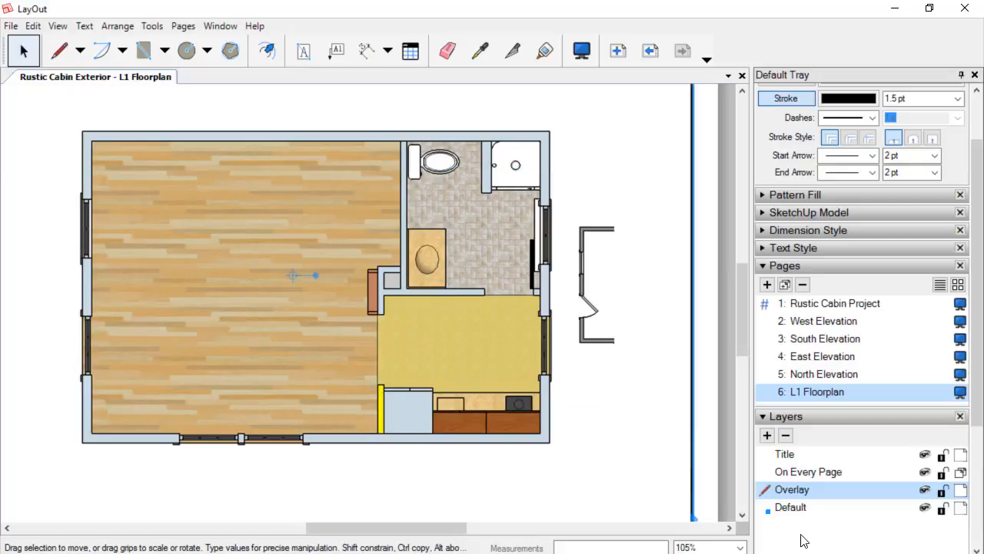
click(926, 508)
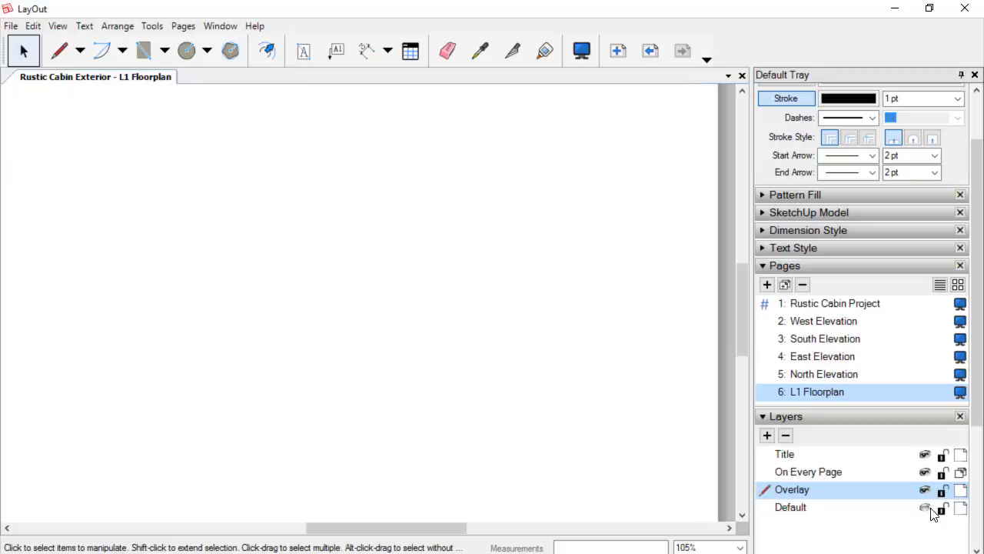
click(926, 508)
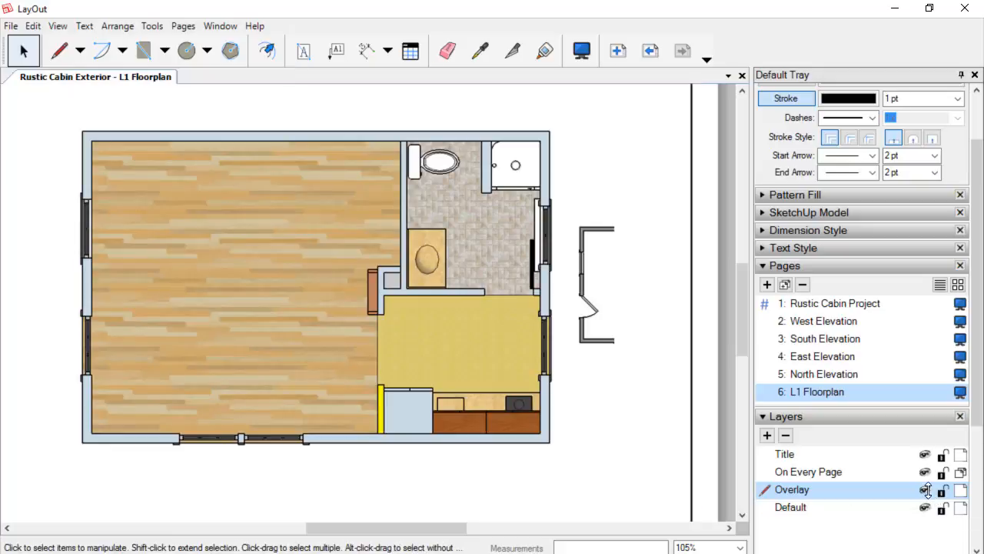
click(927, 490)
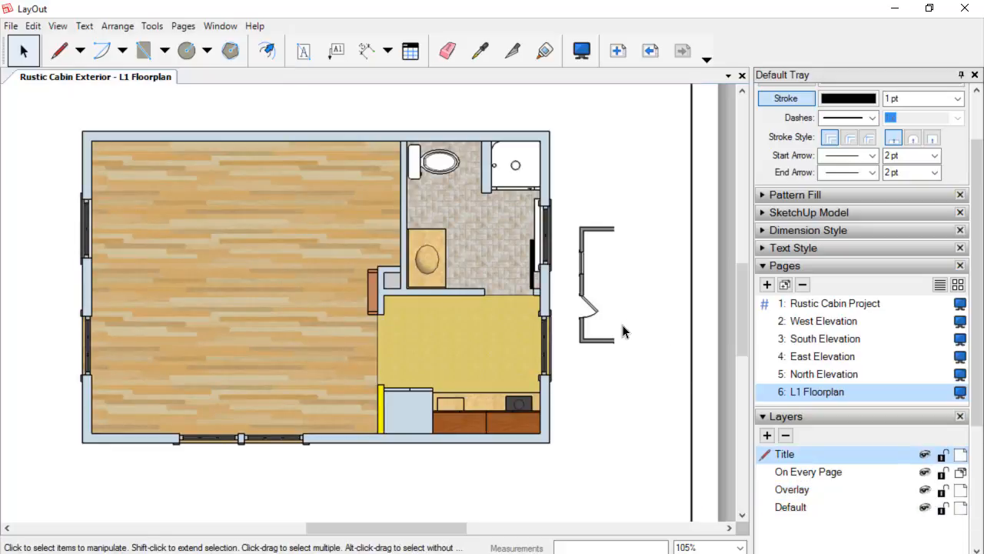
Move the inserted viewport onto the Overlay layer.
click(607, 342)
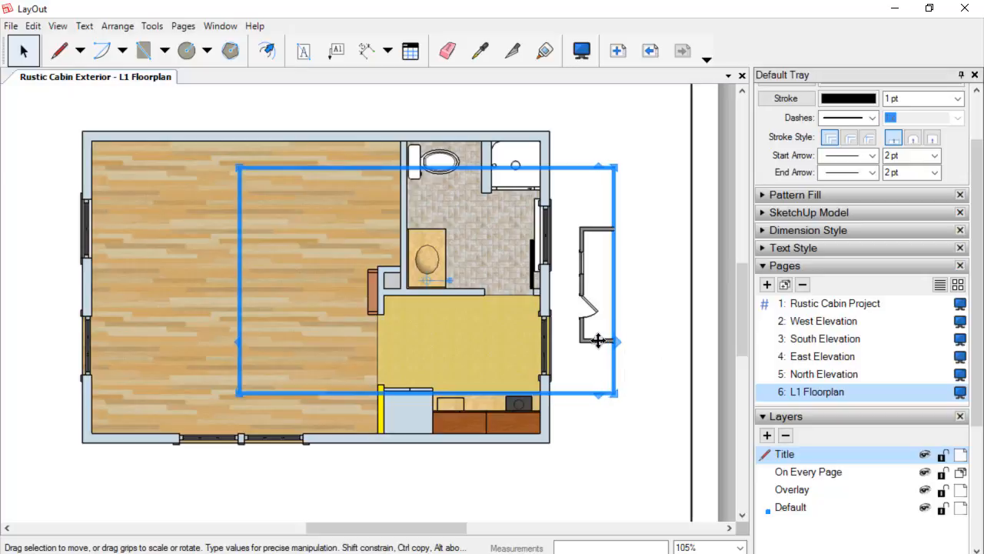
right_click(598, 341)
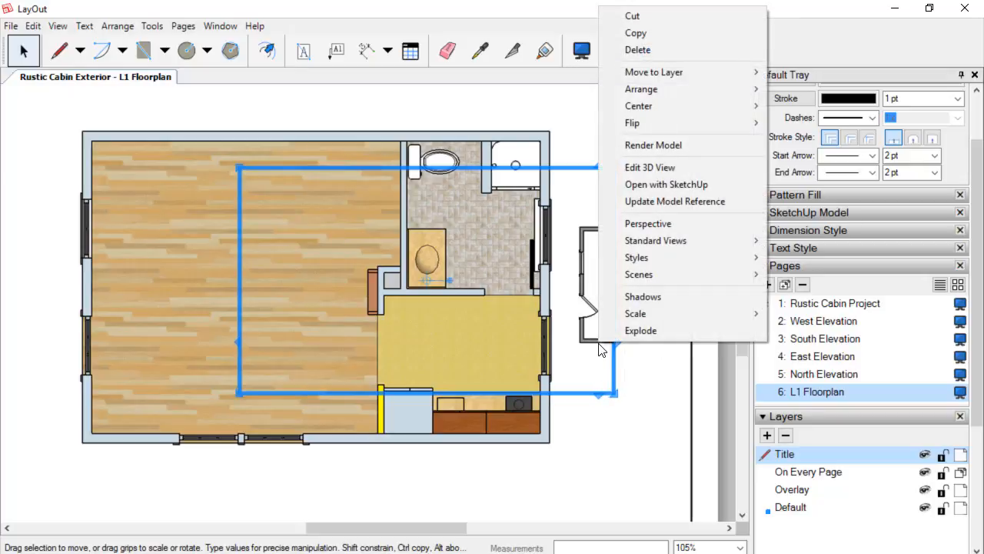
mouse_move(680, 74)
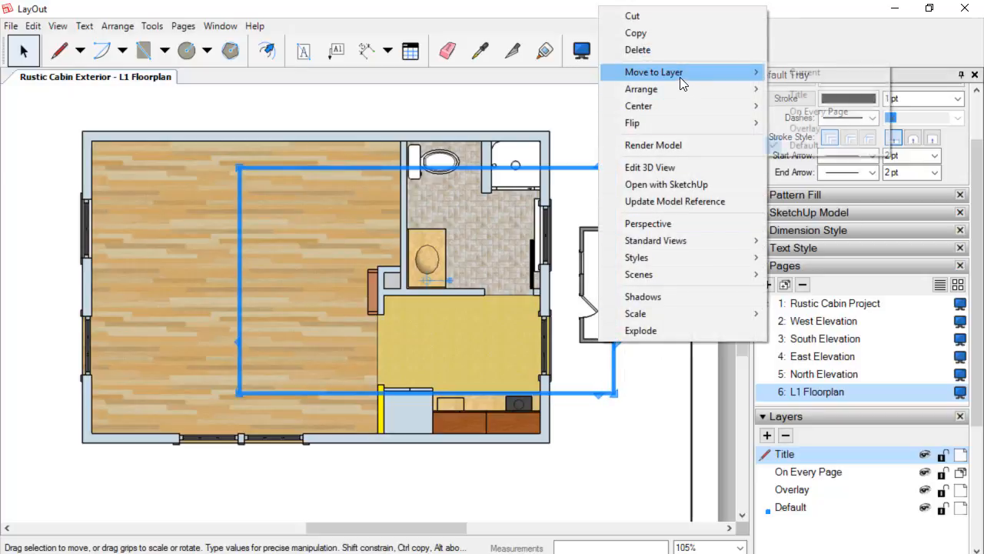
click(806, 128)
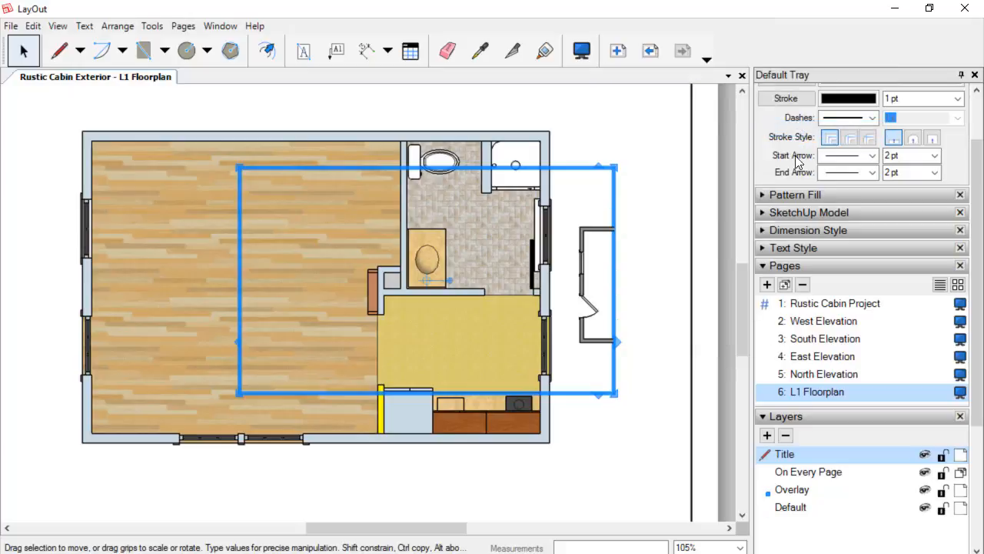
Set the inserted viewport's scene to Cut L1.
right_click(586, 341)
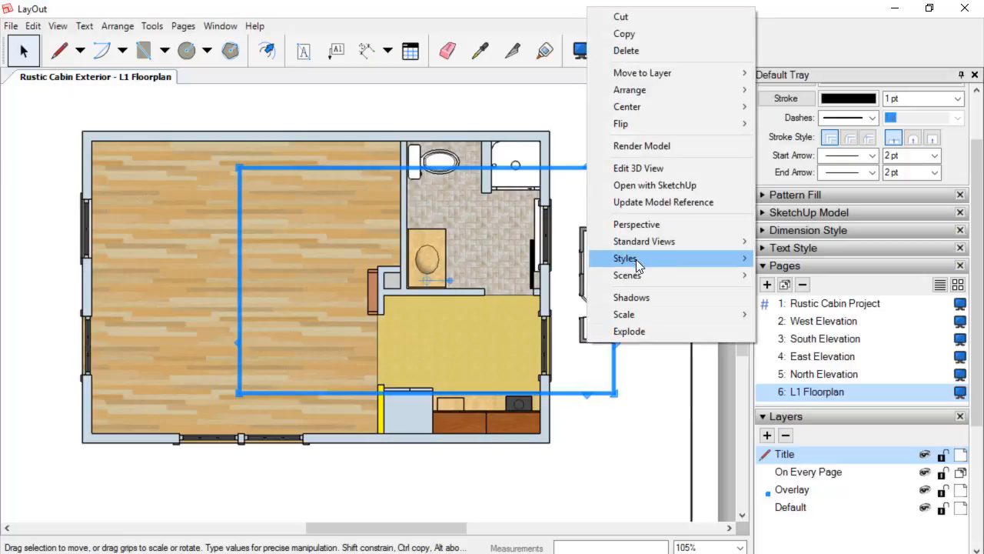
mouse_move(639, 277)
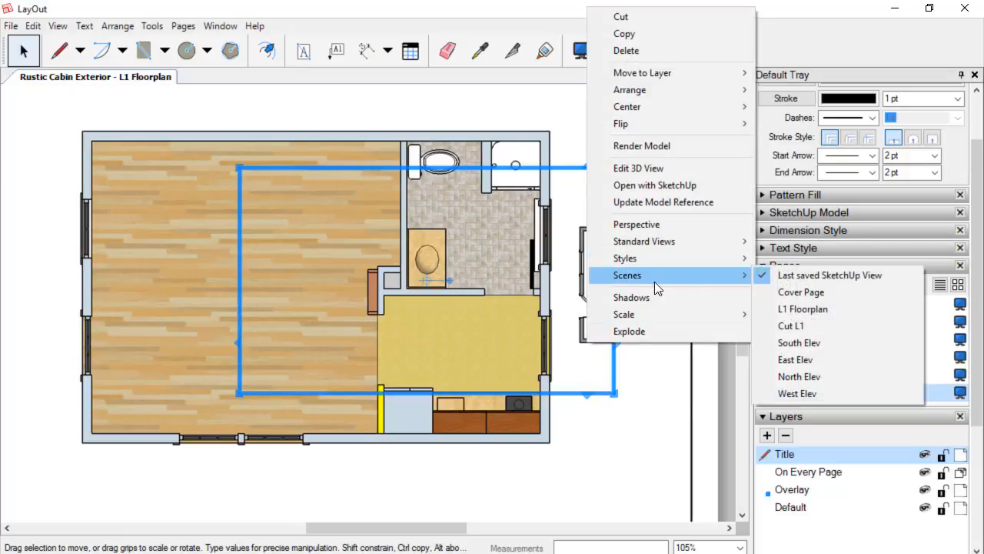
click(785, 329)
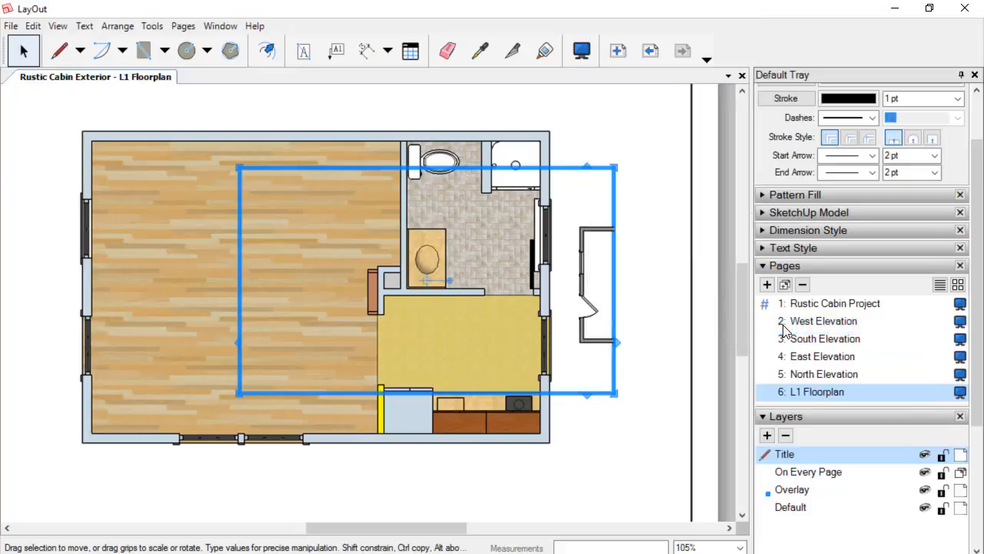
Set the Cut L1 viewport's scale to 1/4" = 1'-0" (1:48).
scroll(446, 352, up, 4)
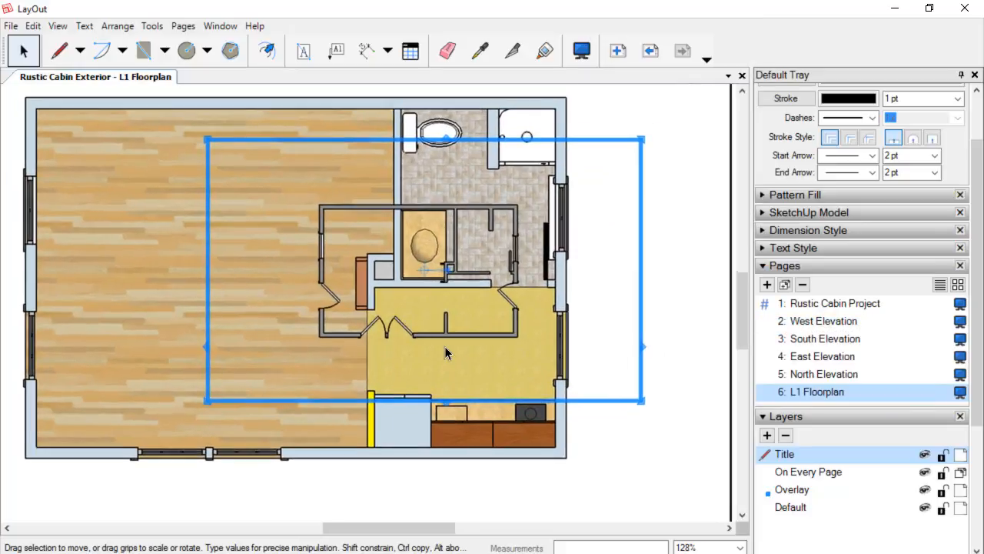
scroll(446, 352, down, 3)
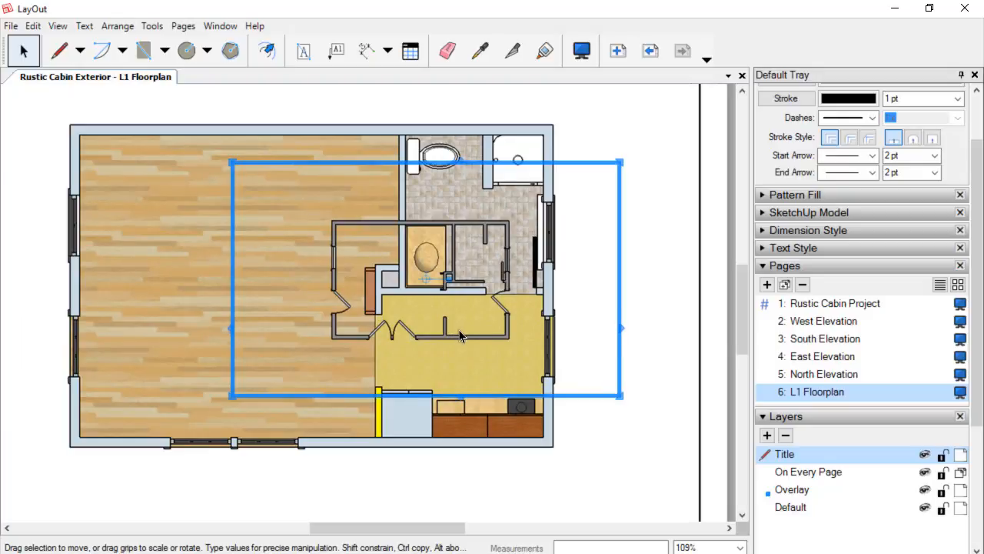
right_click(457, 339)
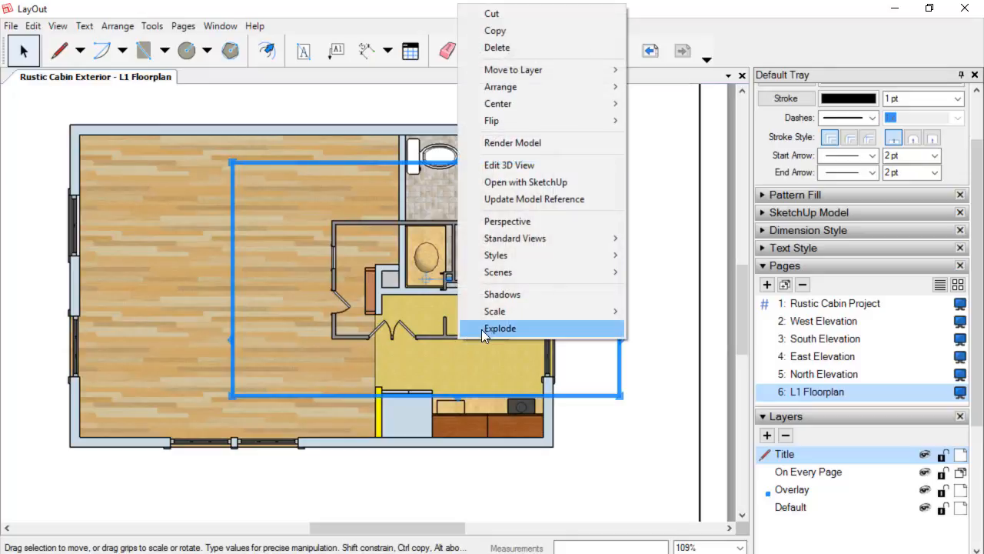
mouse_move(517, 309)
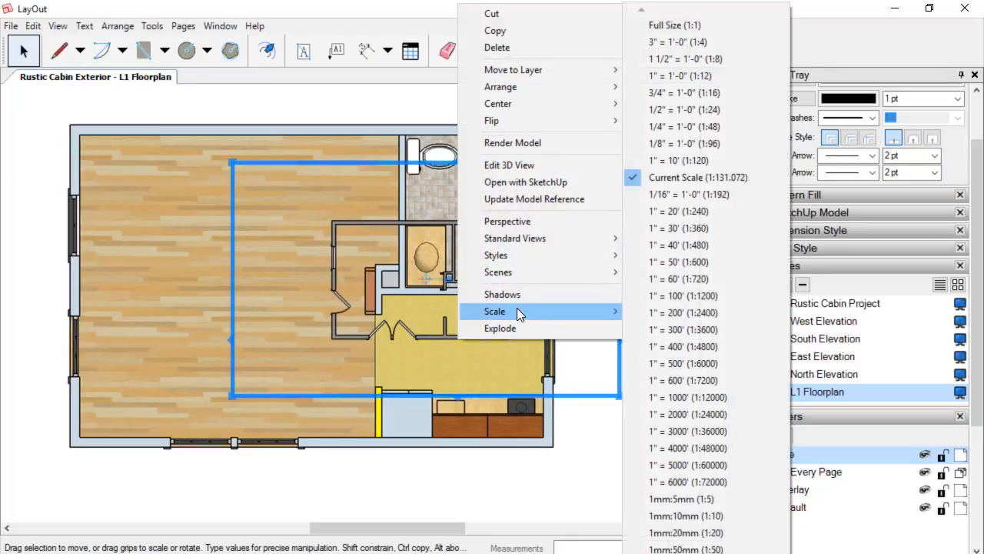
click(691, 129)
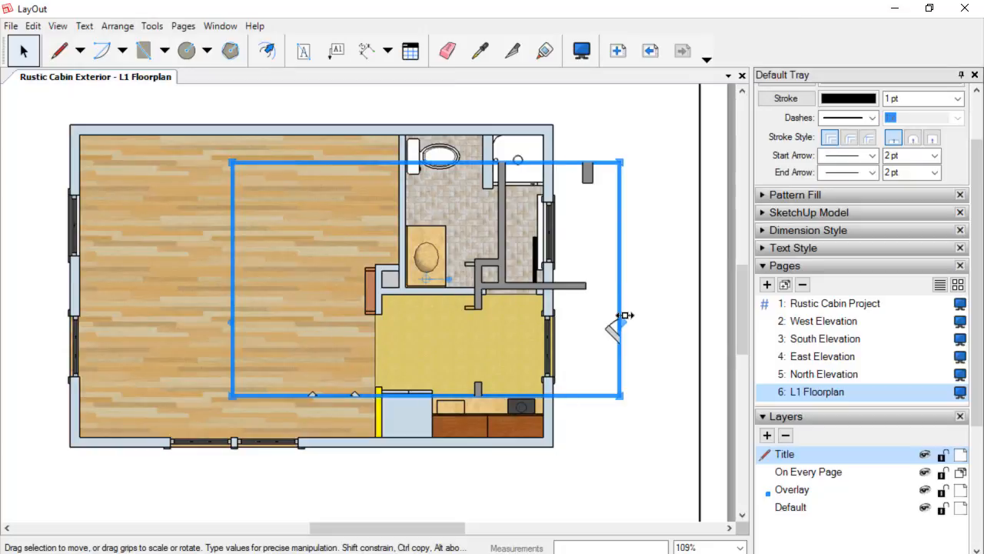
Enlarge the Cut L1 viewport's edges so the entire sliced floor plan is visible.
drag(625, 315, 706, 315)
drag(233, 313, 87, 304)
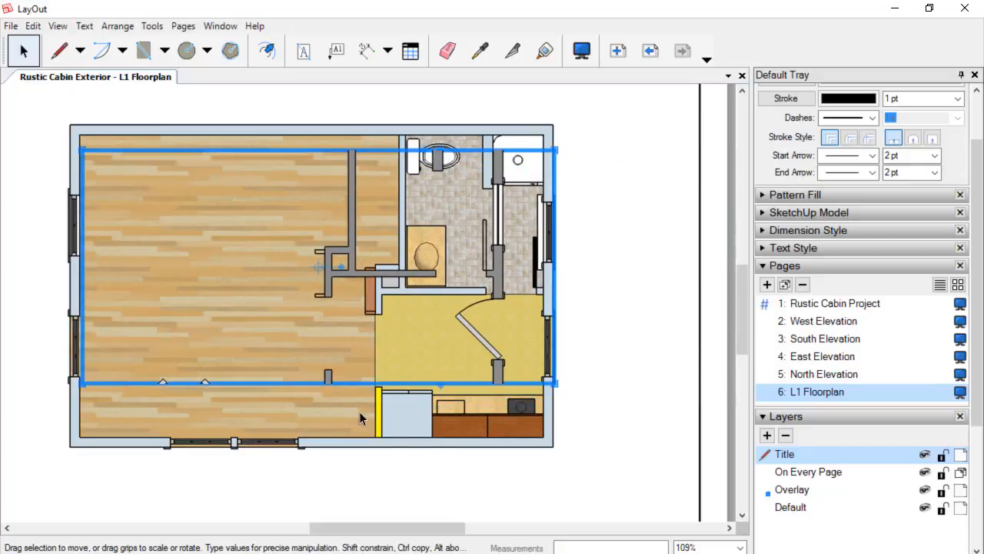
drag(233, 384, 241, 493)
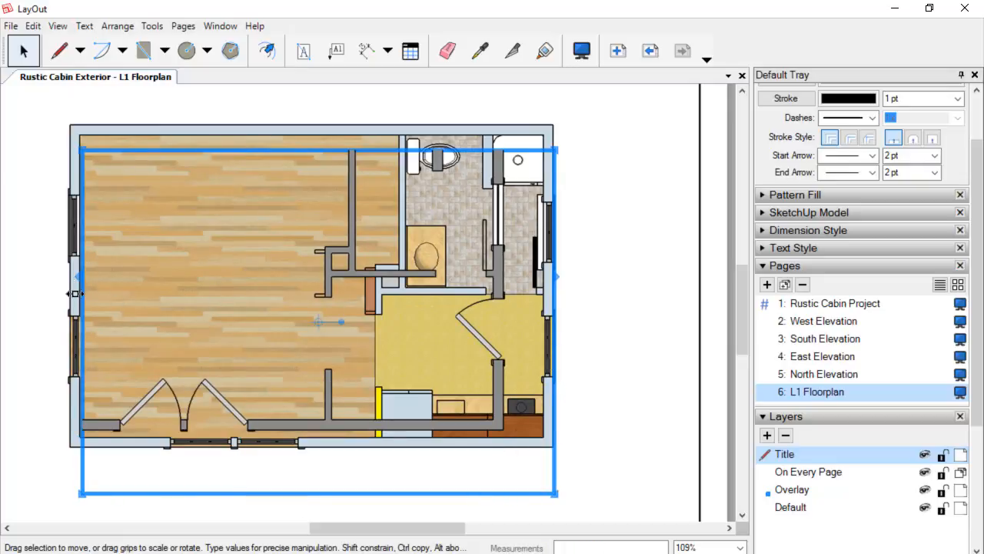
drag(72, 288, 6, 283)
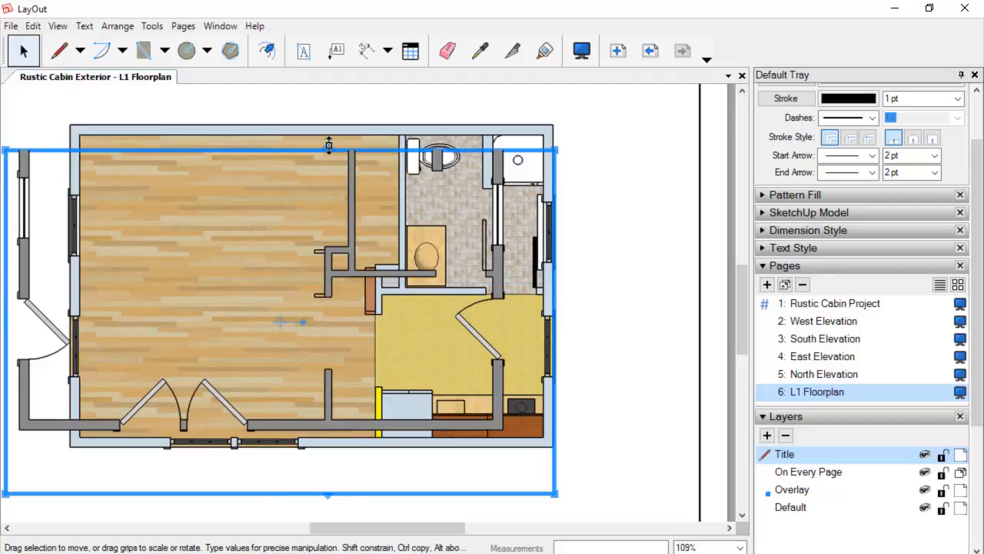
drag(329, 146, 341, 95)
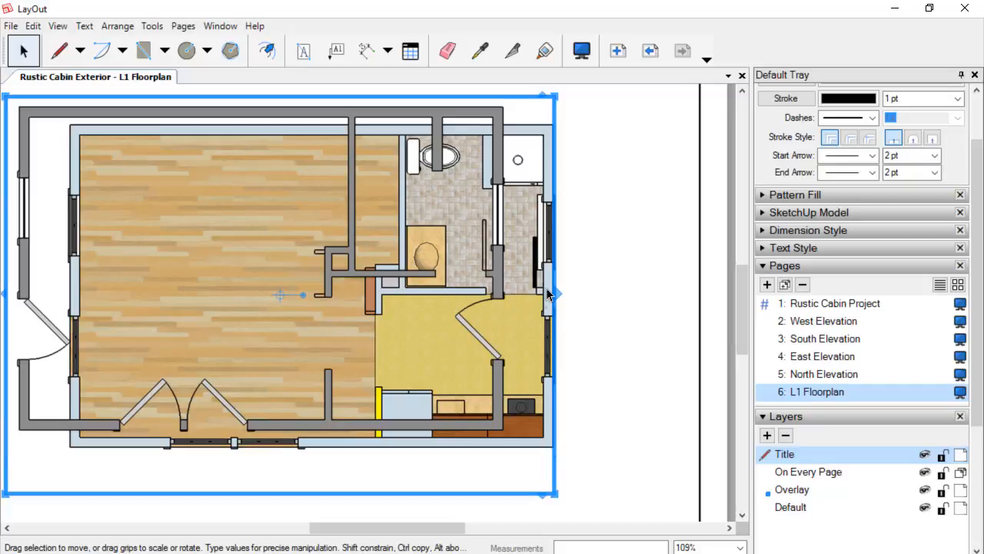
Nudge the Cut L1 viewport right and down until its walls align with the floor plan beneath.
key(Right)
key(Right)
key(Right)
key(Right)
key(Right)
key(Right)
key(Right)
key(Right)
key(Right)
key(Right)
key(Right)
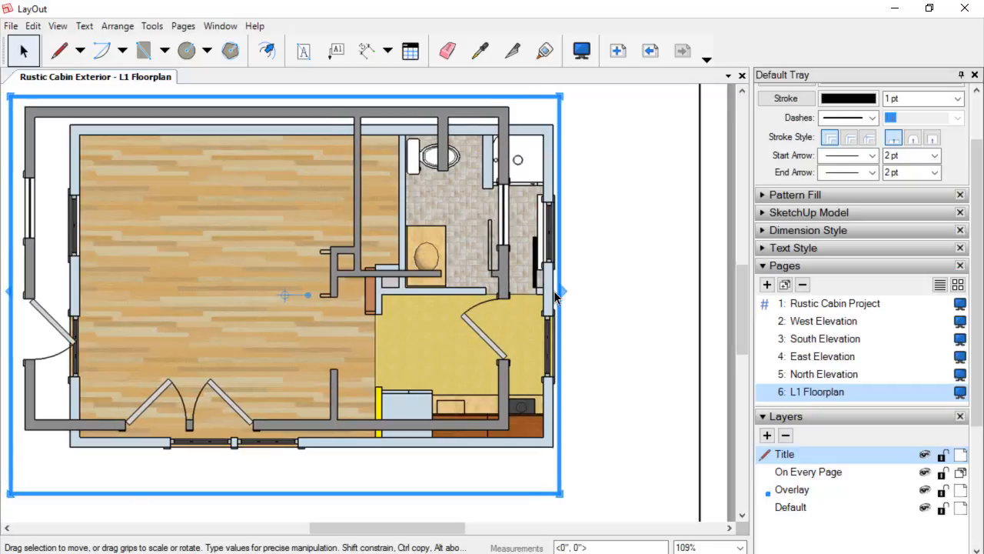
key(Right)
key(Right)
key(Right)
key(Right)
key(Right)
key(Right)
key(Right)
key(Right)
key(Right)
key(Right)
key(Right)
key(Right)
key(Right)
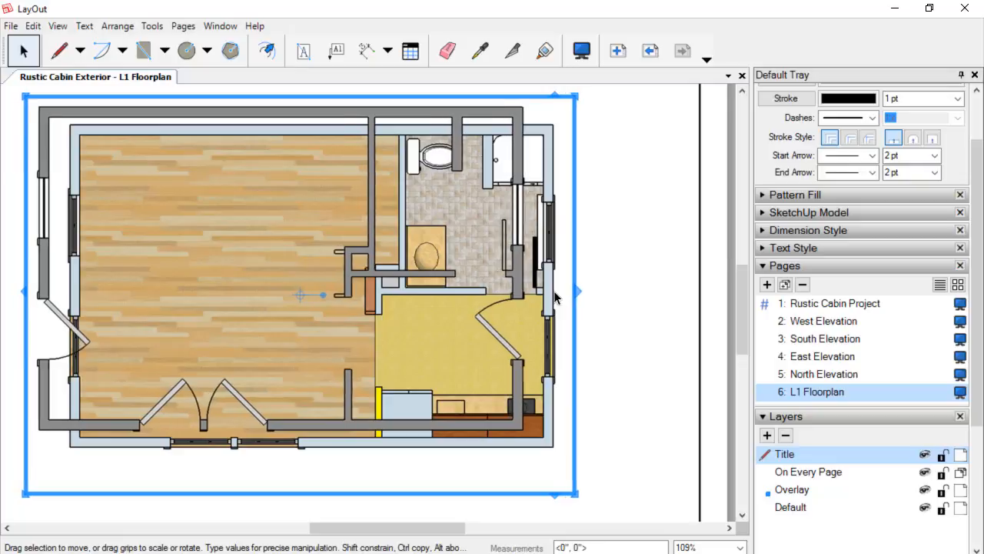
key(Right)
key(Right)
key(Right)
key(Right)
key(Right)
key(Right)
key(Right)
key(Right)
key(Right)
key(Right)
key(Right)
key(Right)
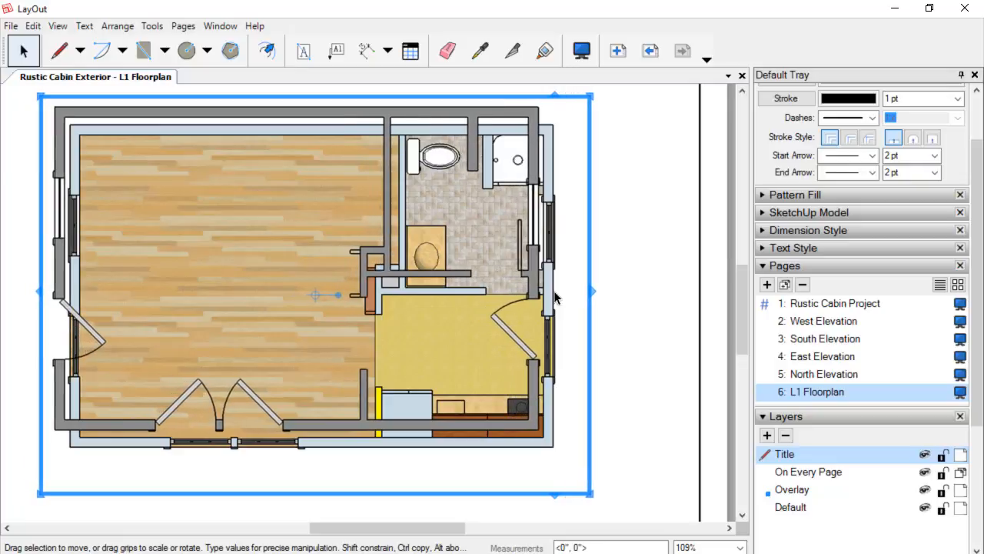
key(Right)
key(Right)
key(Right)
key(Right)
key(Right)
key(Right)
key(Right)
key(Right)
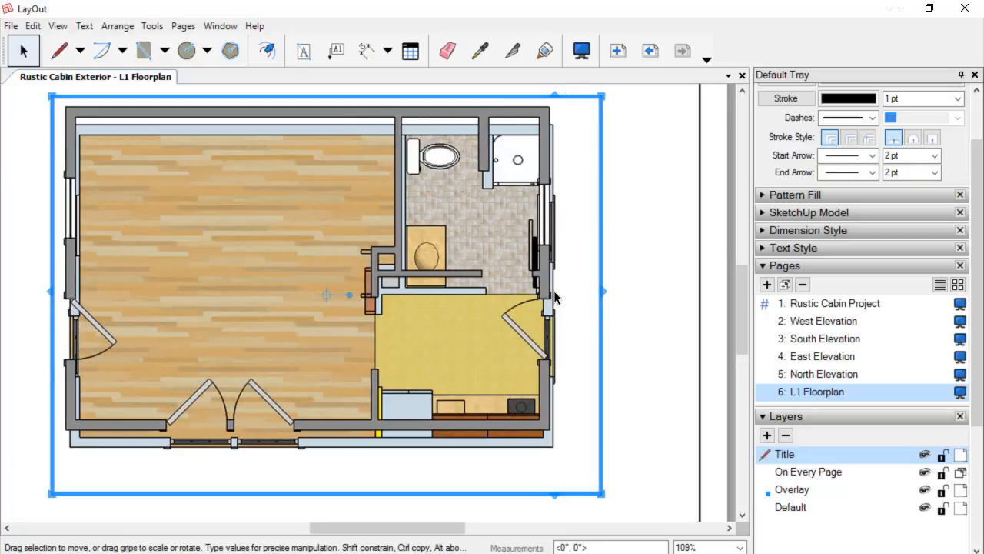
key(Right)
key(Right)
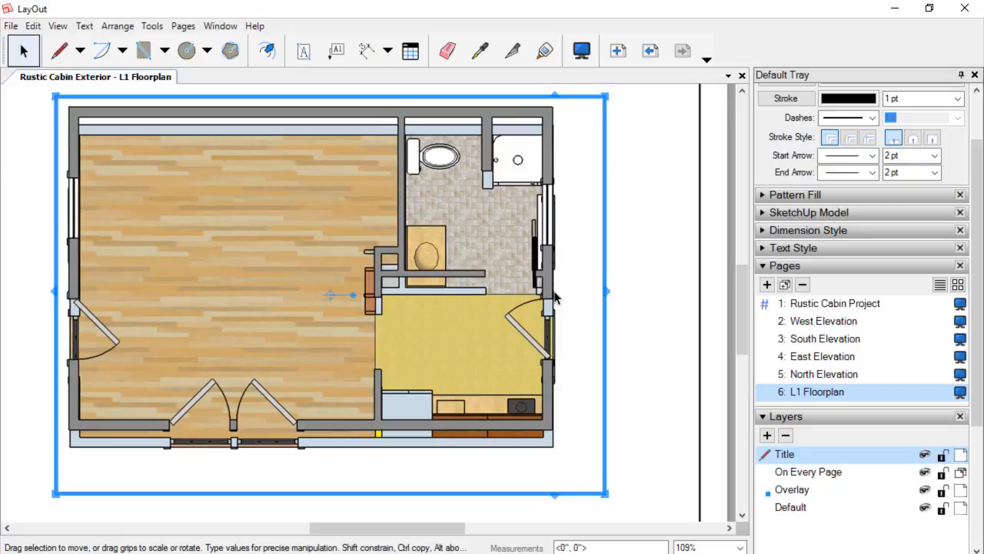
key(Down)
key(Down)
key(Down)
key(Down)
key(Down)
key(Down)
key(Down)
key(Down)
key(Down)
key(Down)
key(Down)
key(Down)
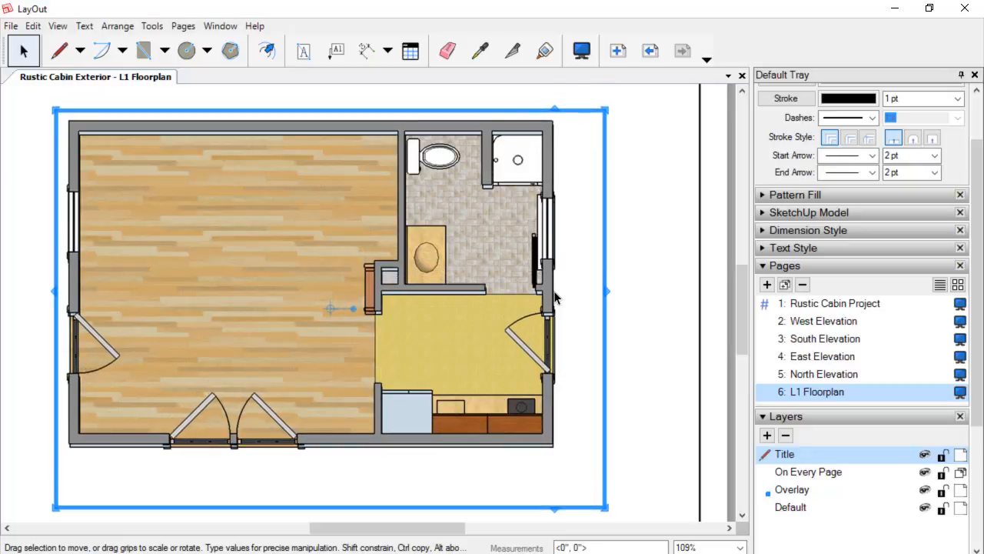
Fine-tune the Cut L1 viewport's position with small nudges so its walls line up with the floor plan beneath.
key(Down)
key(Down)
key(Down)
key(Down)
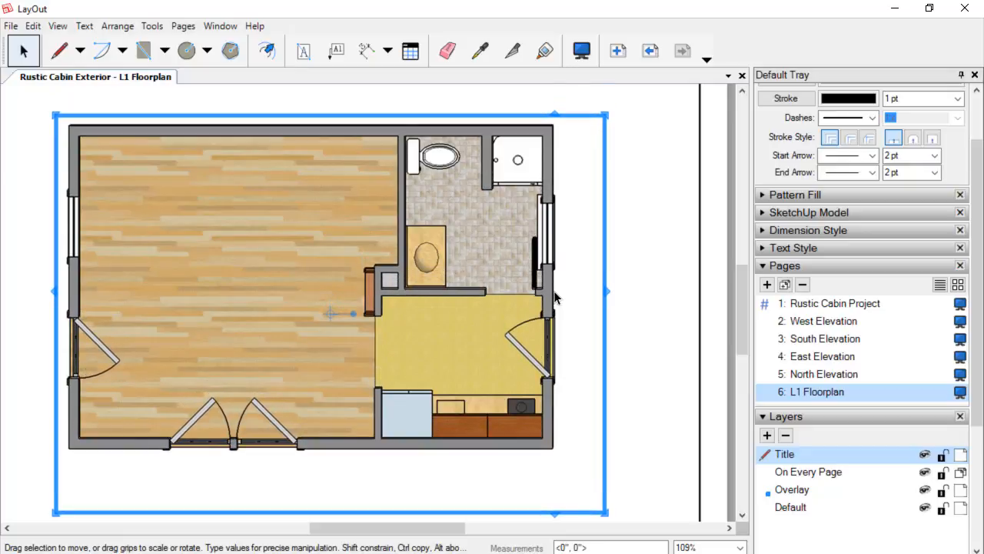
key(Up)
key(Right)
key(Left)
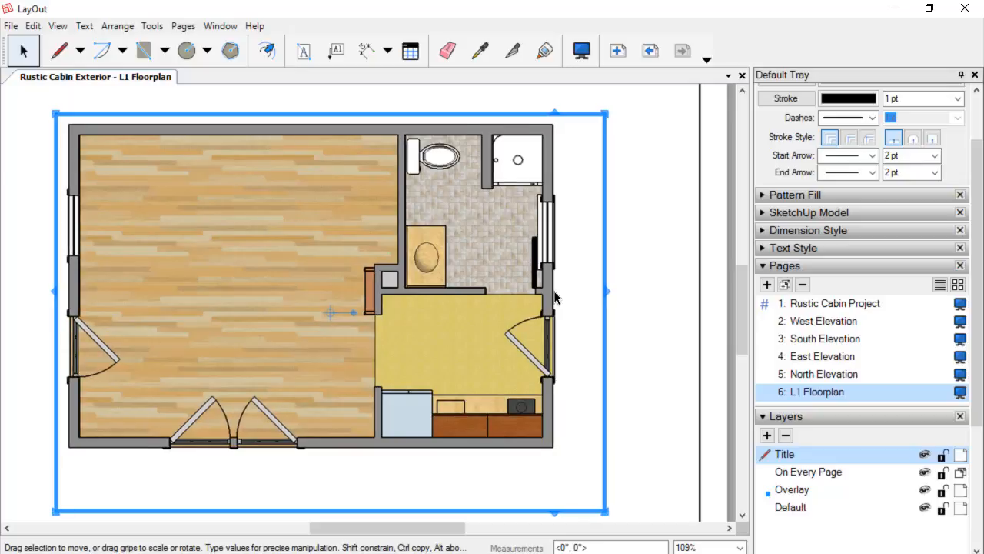
scroll(424, 363, up, 2)
scroll(425, 362, down, 2)
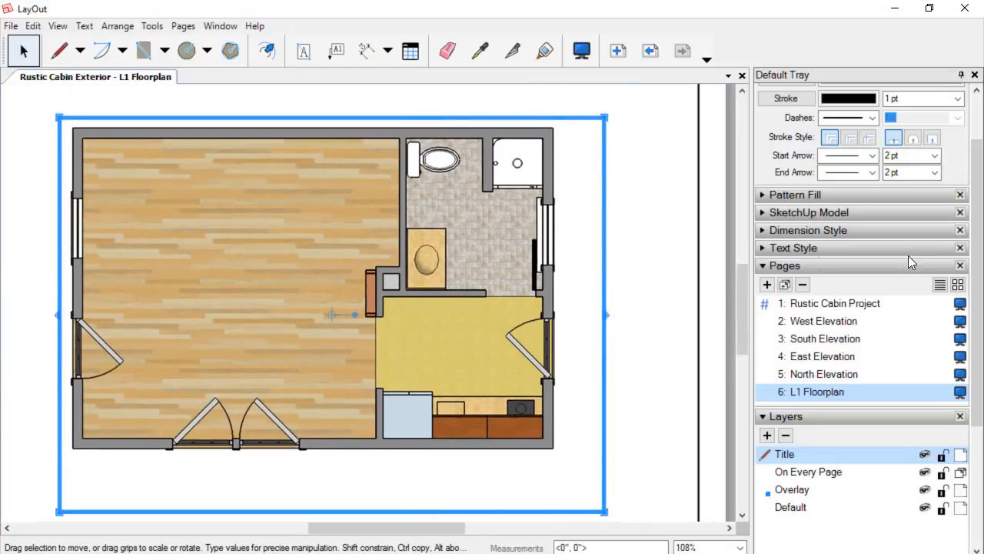
Open the selected viewport's SketchUp Model view settings and change its scene to South Elev.
click(862, 214)
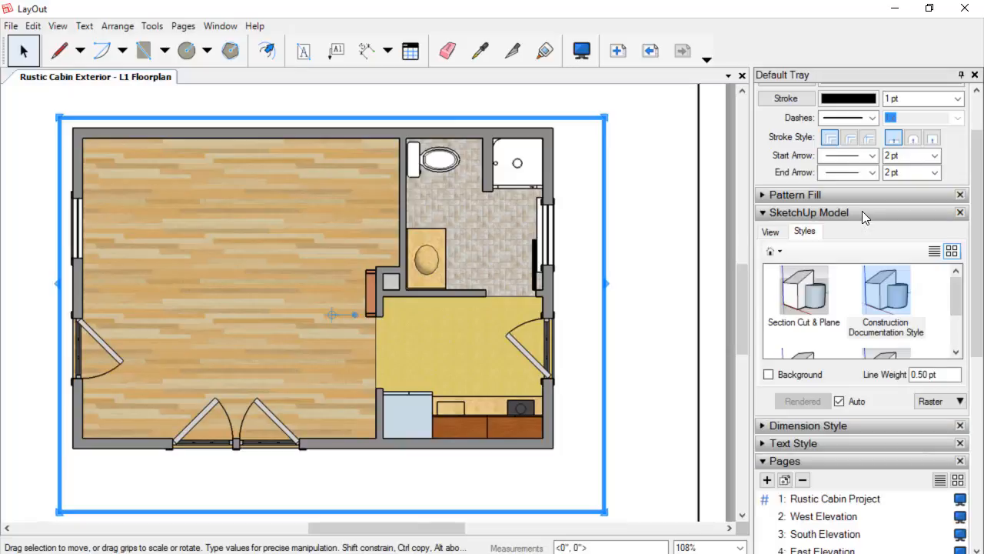
click(771, 232)
scroll(866, 320, up, 2)
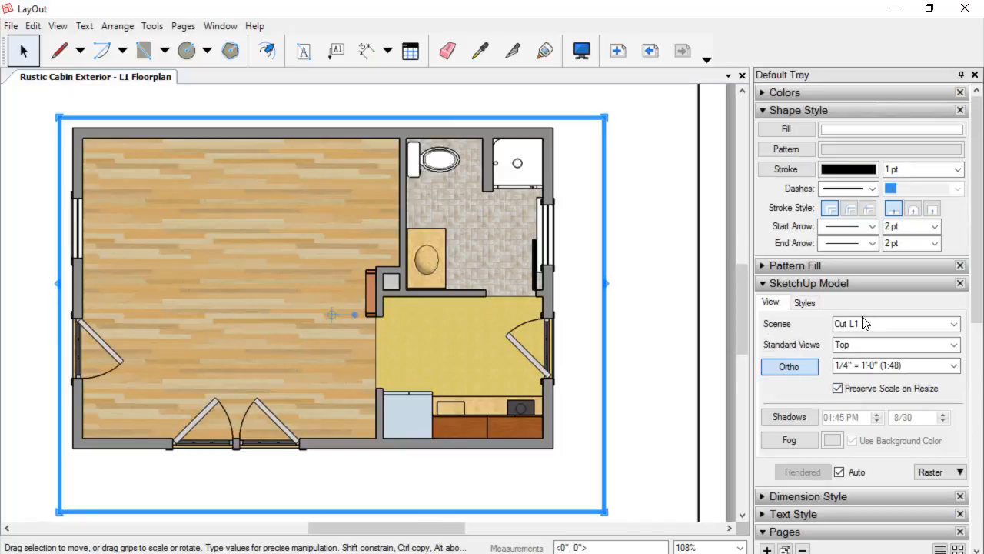
scroll(865, 323, up, 2)
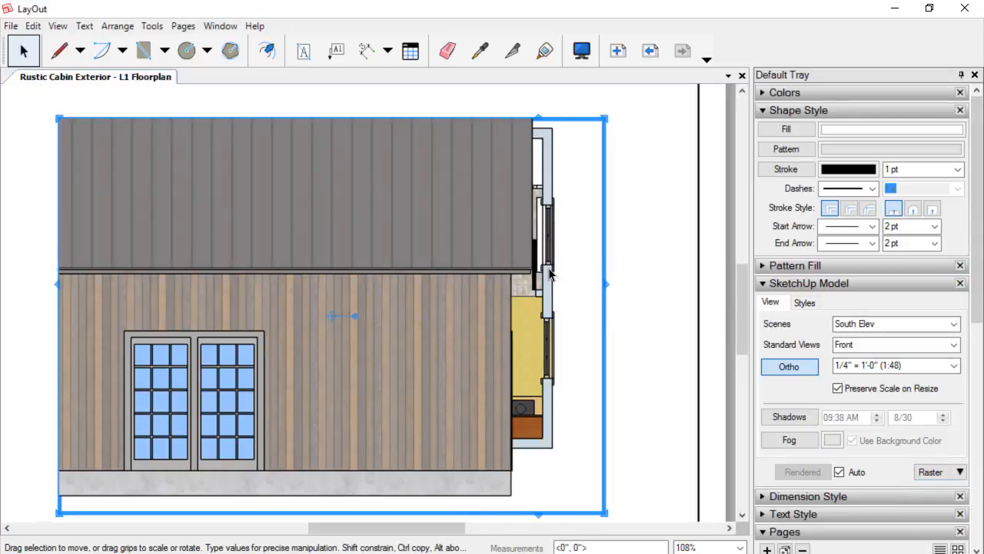
scroll(549, 269, down, 1)
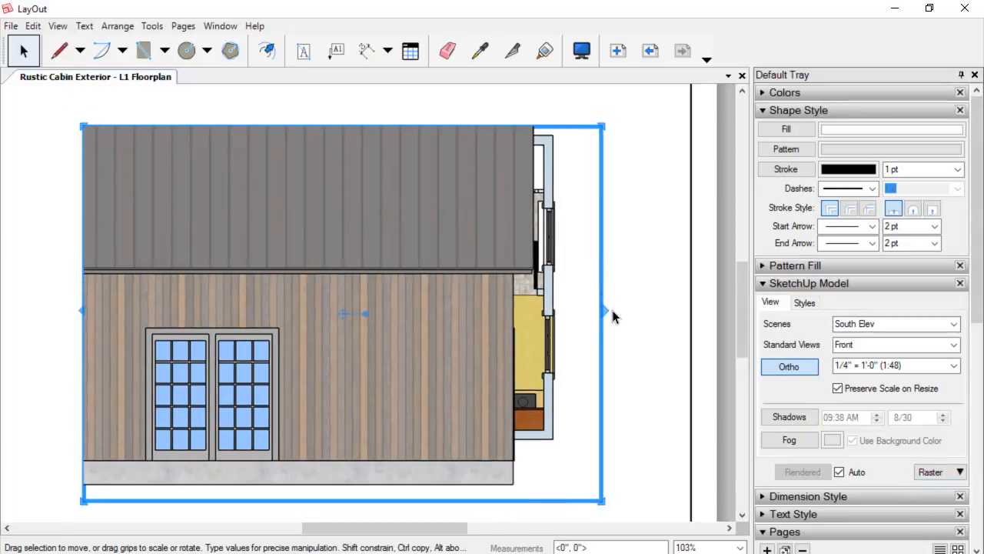
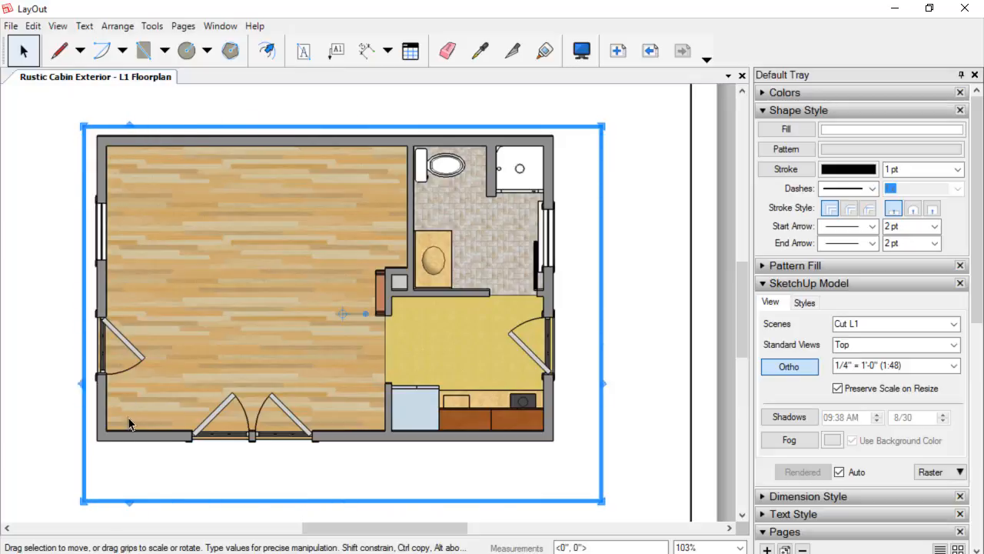
Set the Cut L1 viewport's rendering mode to Vector.
click(961, 474)
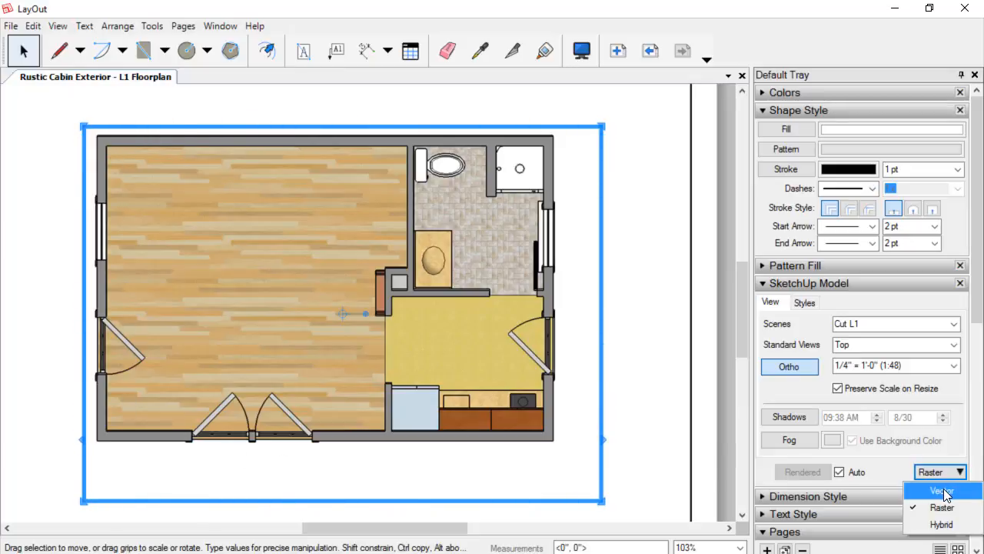
click(943, 491)
click(642, 326)
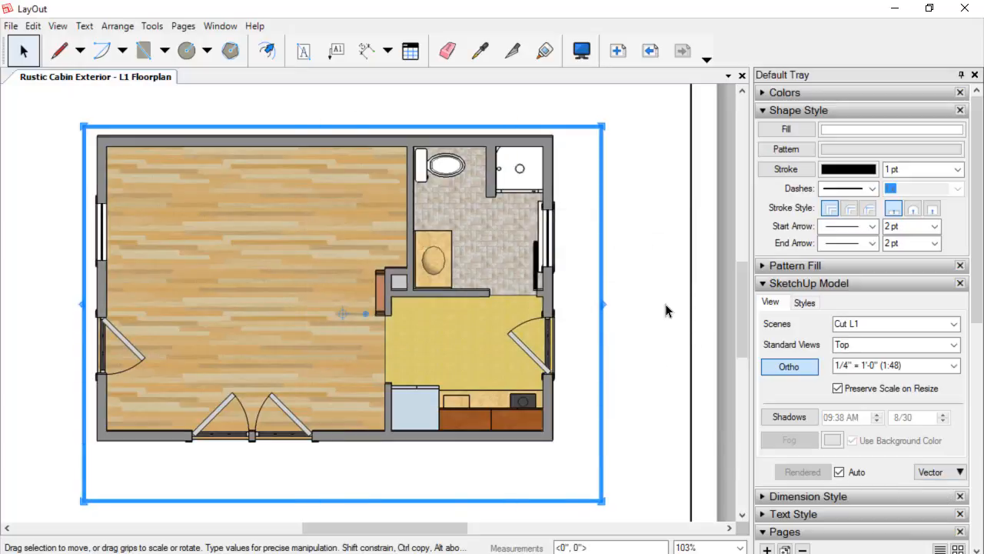
Hide the Overlay layer.
scroll(833, 407, down, 5)
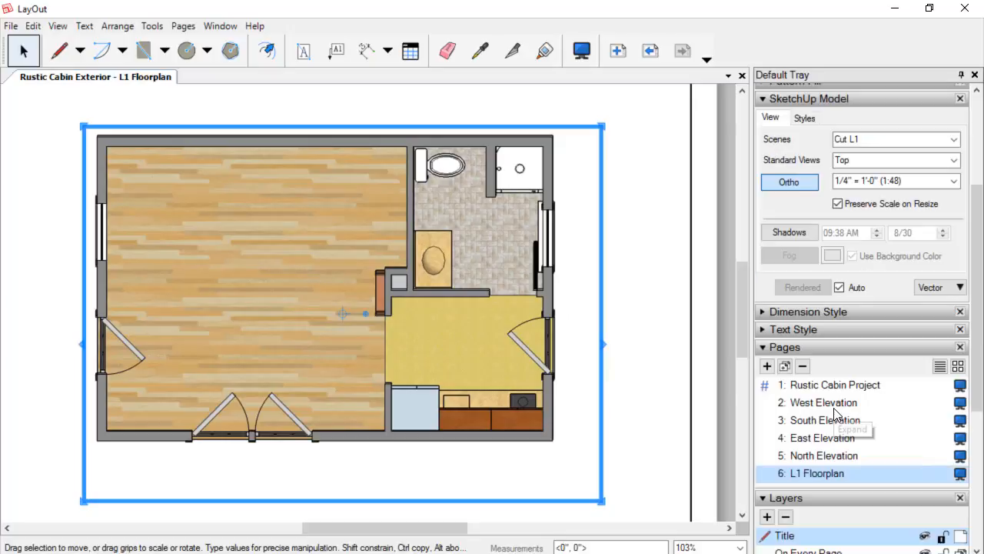
scroll(835, 412, down, 3)
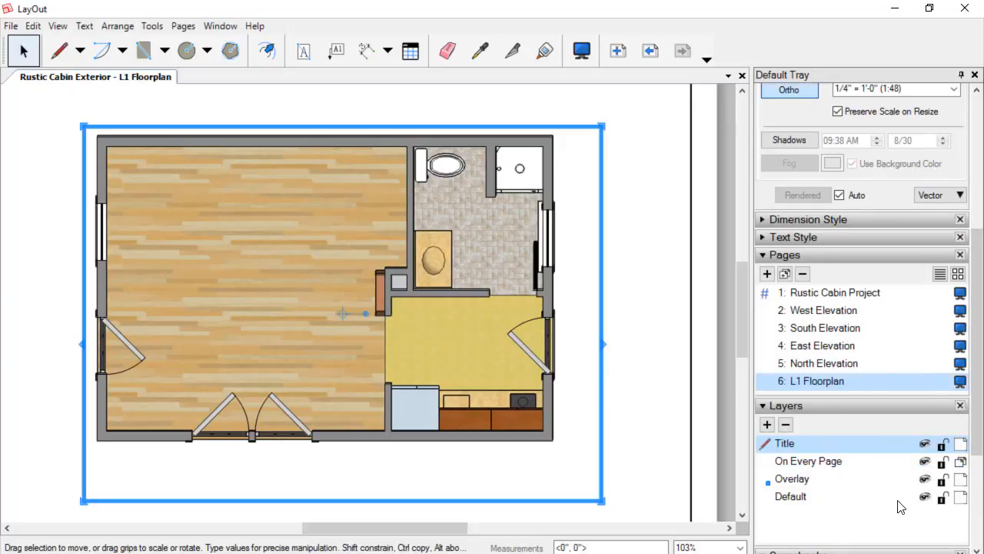
click(925, 479)
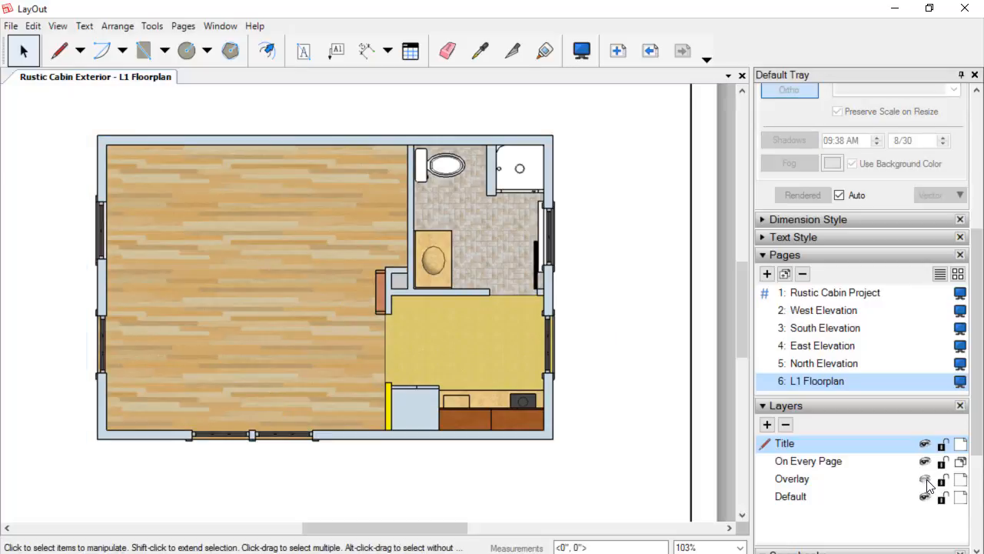
Select the underlying floor plan viewport and switch its rendering mode to Vector.
click(491, 366)
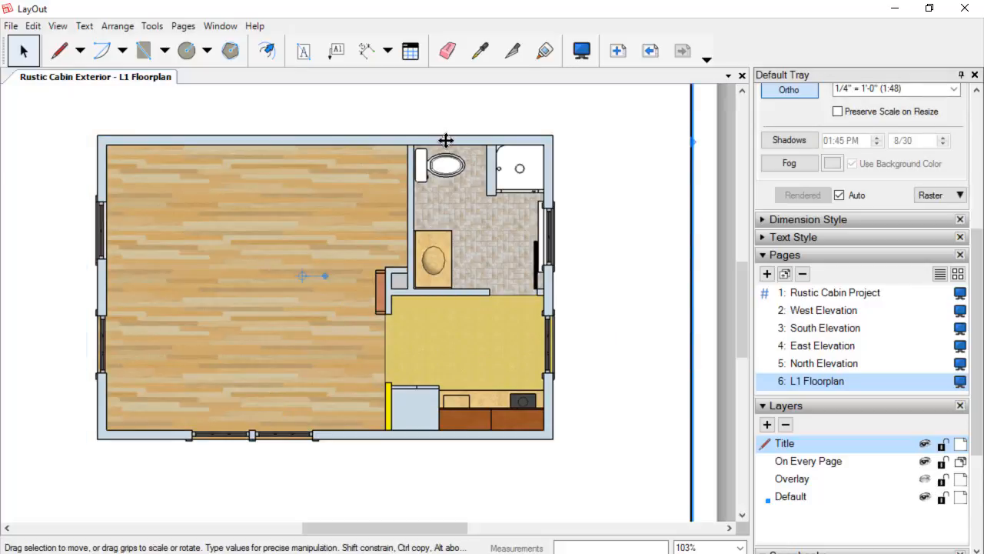
scroll(560, 161, up, 1)
scroll(561, 161, down, 3)
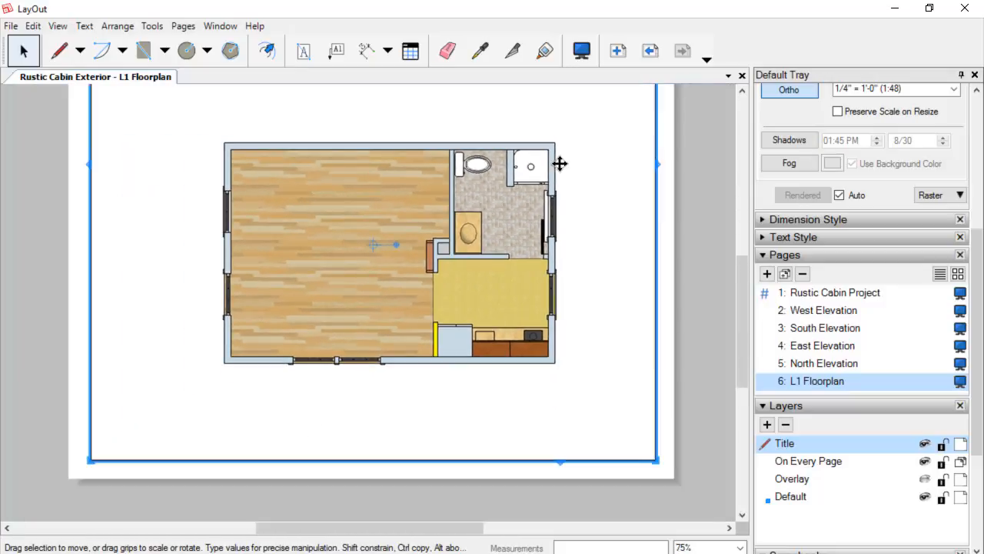
scroll(582, 193, down, 1)
middle_drag(582, 193, 569, 248)
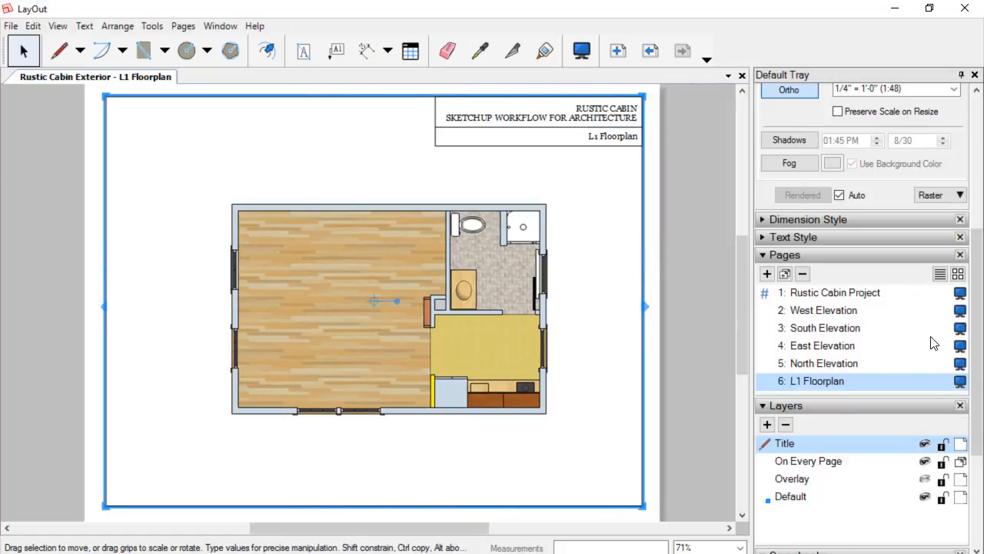
click(960, 197)
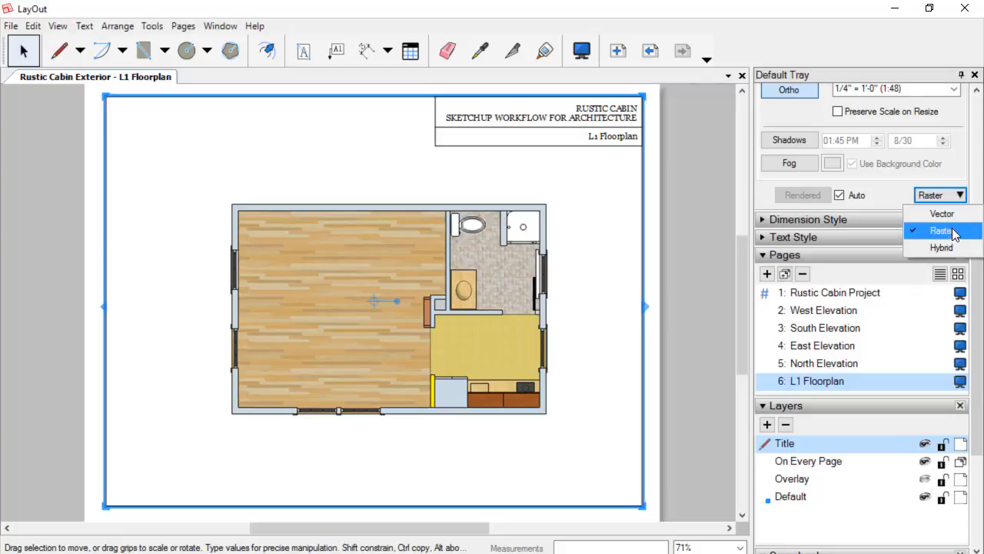
click(955, 214)
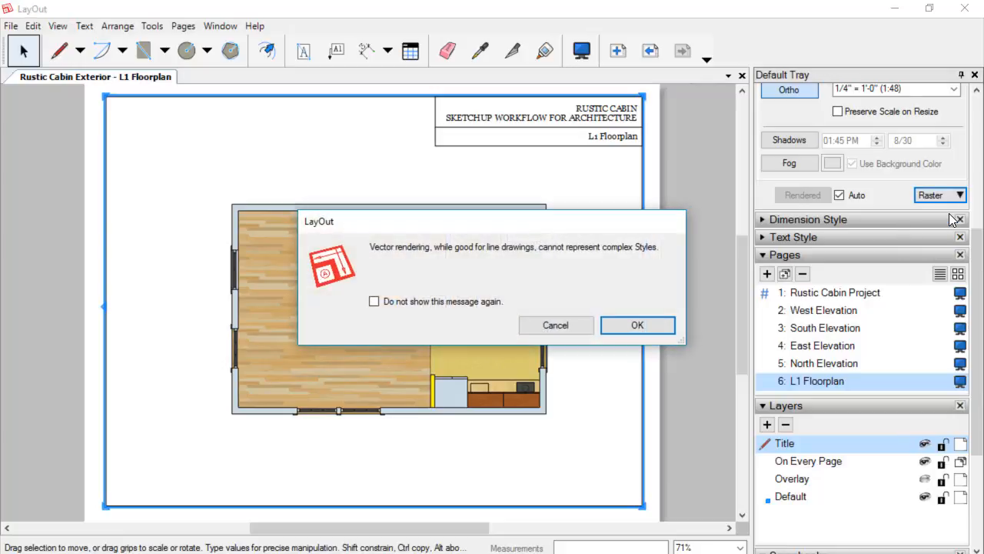
click(631, 325)
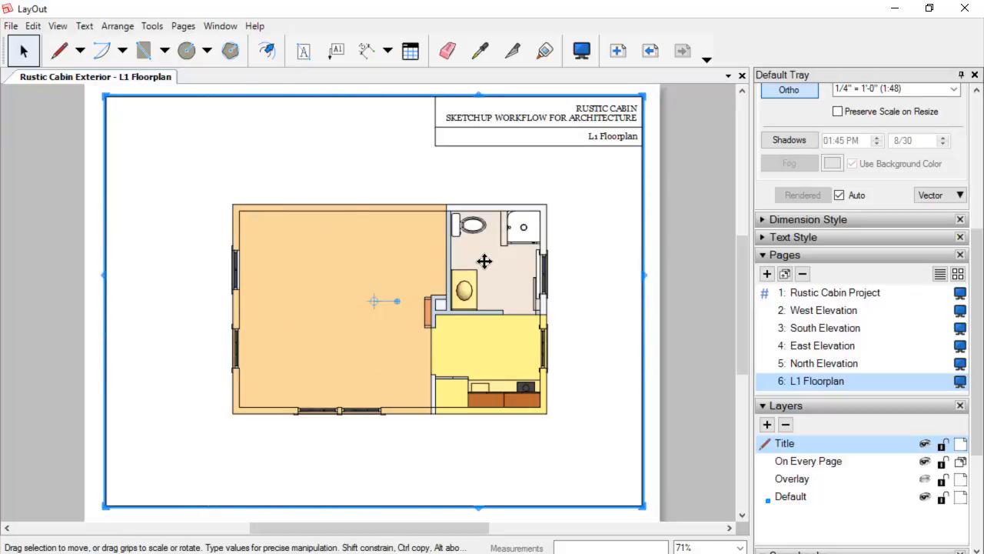
Switch the underlying floor plan viewport's rendering mode back to Raster.
scroll(492, 241, up, 3)
scroll(492, 242, up, 1)
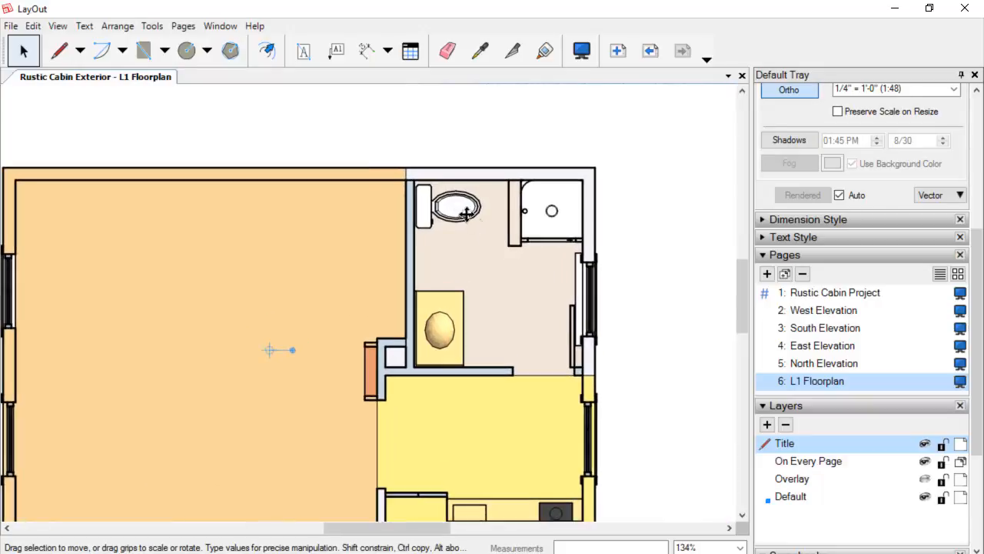
scroll(507, 285, down, 1)
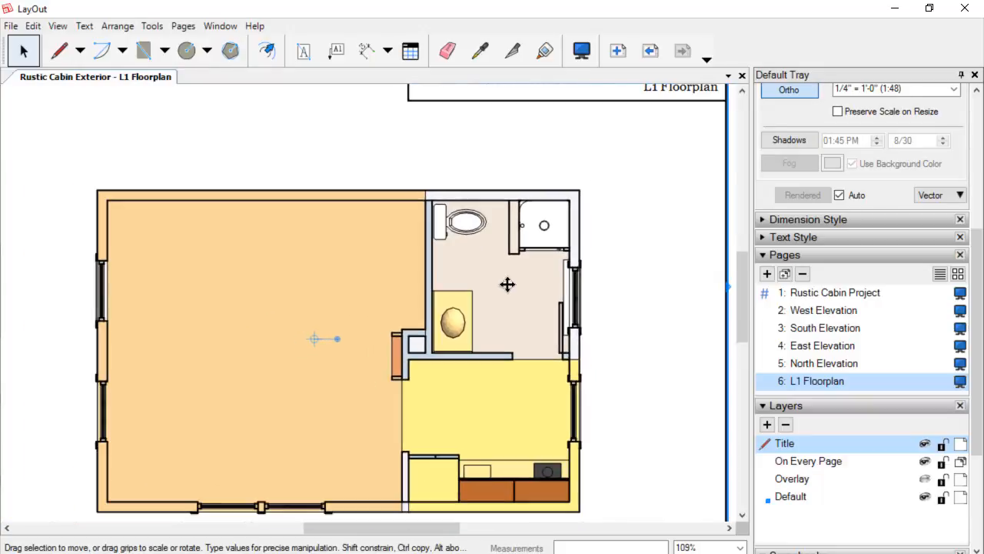
click(963, 197)
click(944, 236)
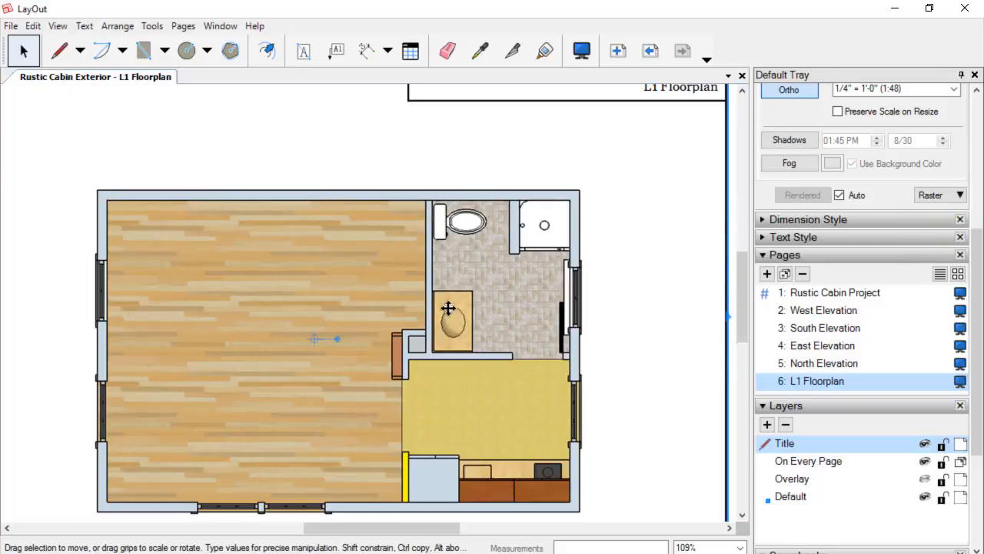
Show the Overlay layer again.
scroll(452, 292, down, 1)
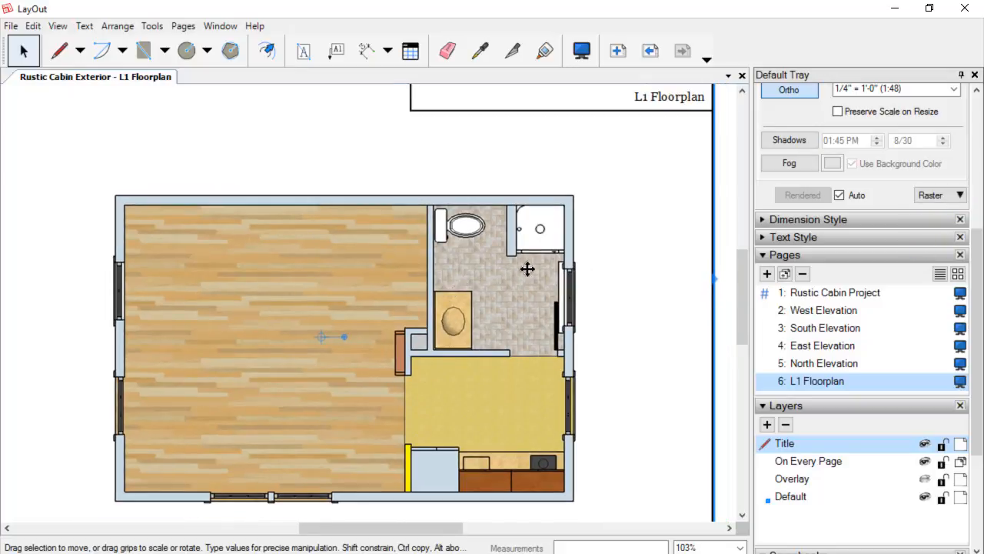
scroll(409, 273, down, 1)
scroll(409, 274, down, 1)
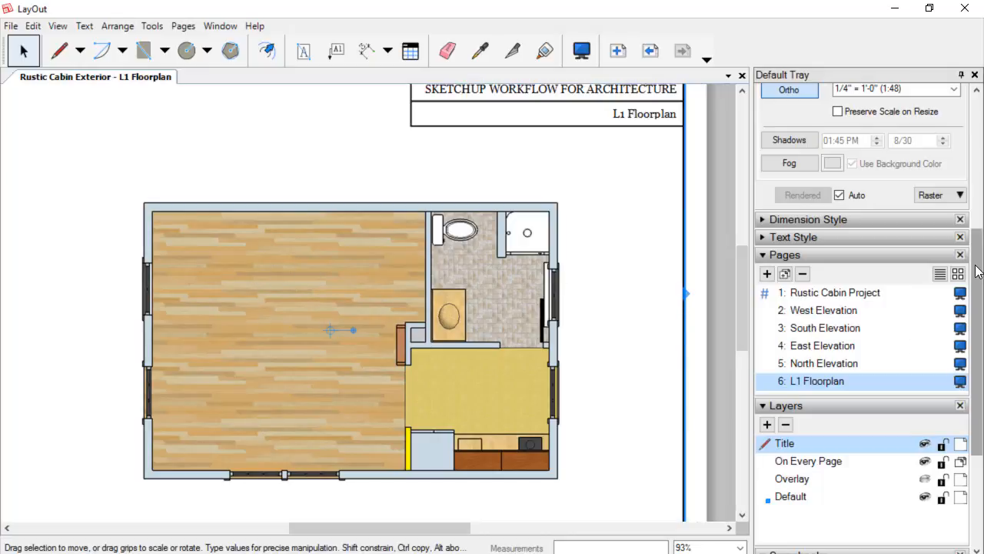
drag(975, 277, 983, 339)
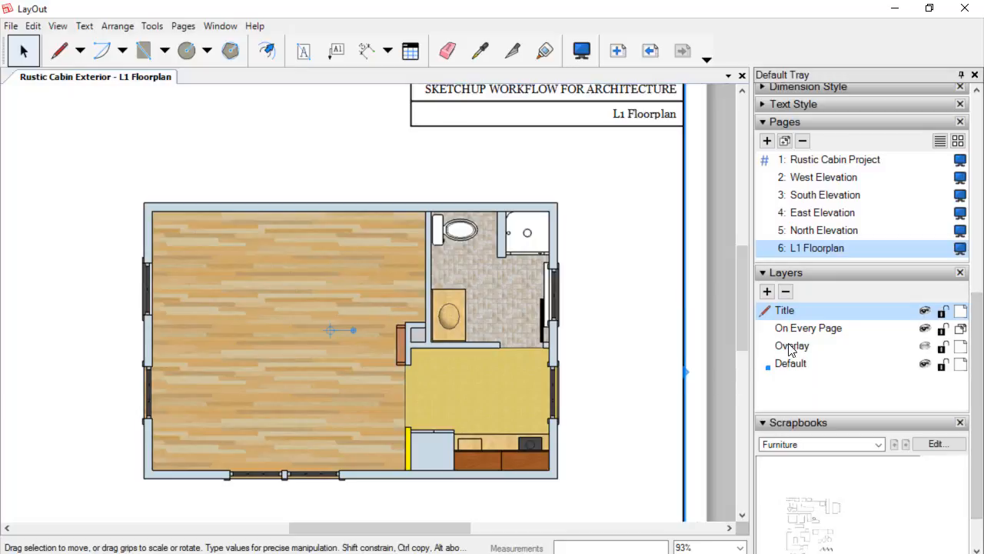
click(925, 346)
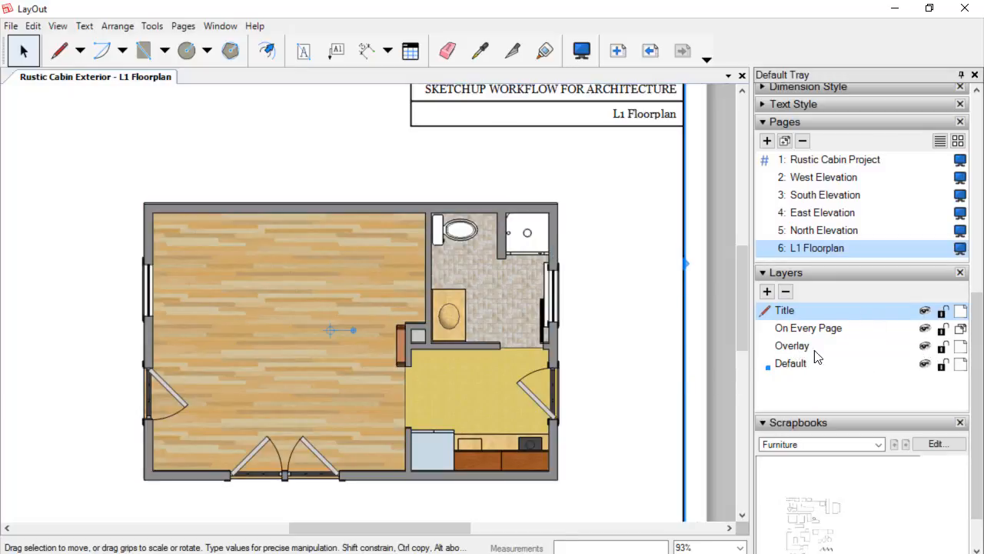
Select the Cut L1 viewport and nudge it up slightly so its walls align with the plan beneath.
scroll(817, 188, up, 3)
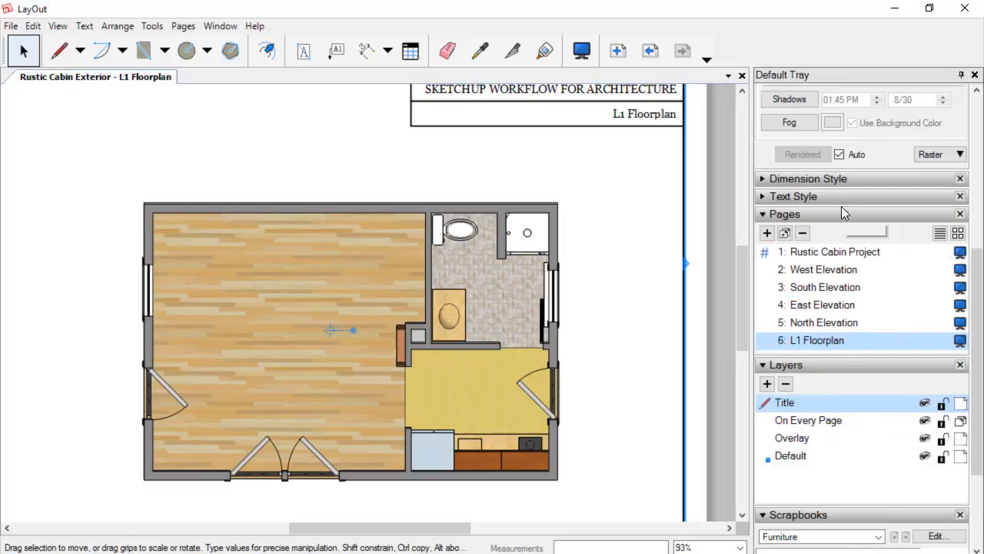
scroll(843, 212, up, 3)
scroll(844, 213, up, 3)
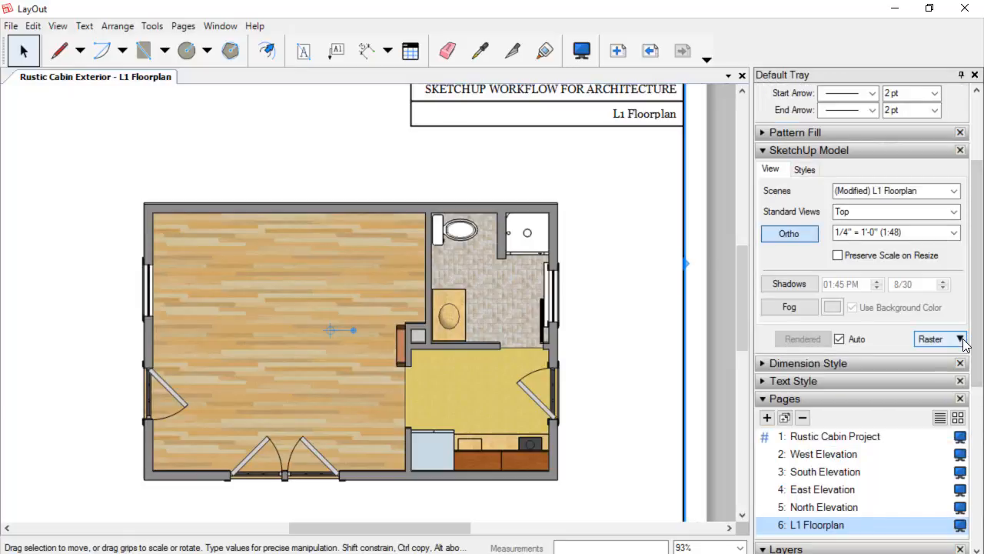
click(788, 307)
click(523, 209)
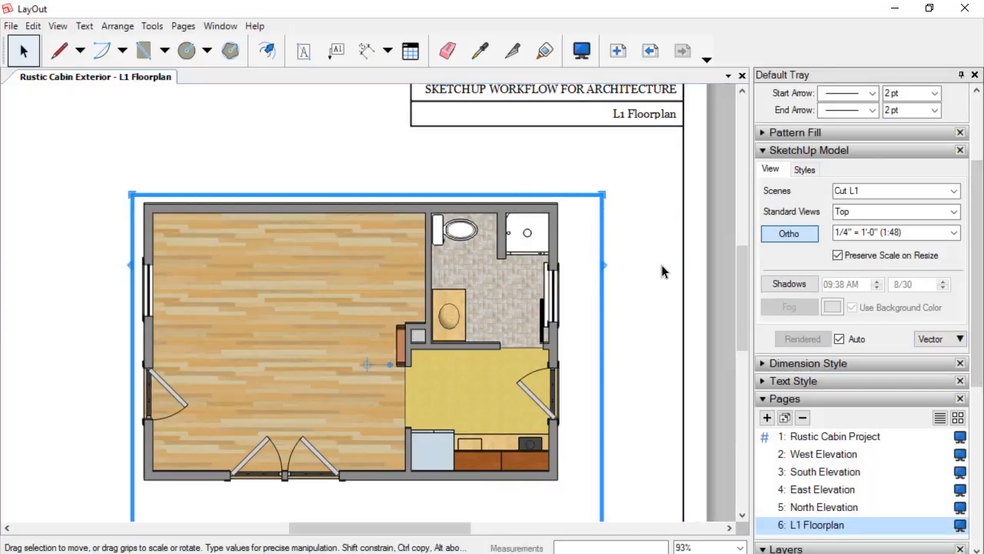
key(Up)
key(Up)
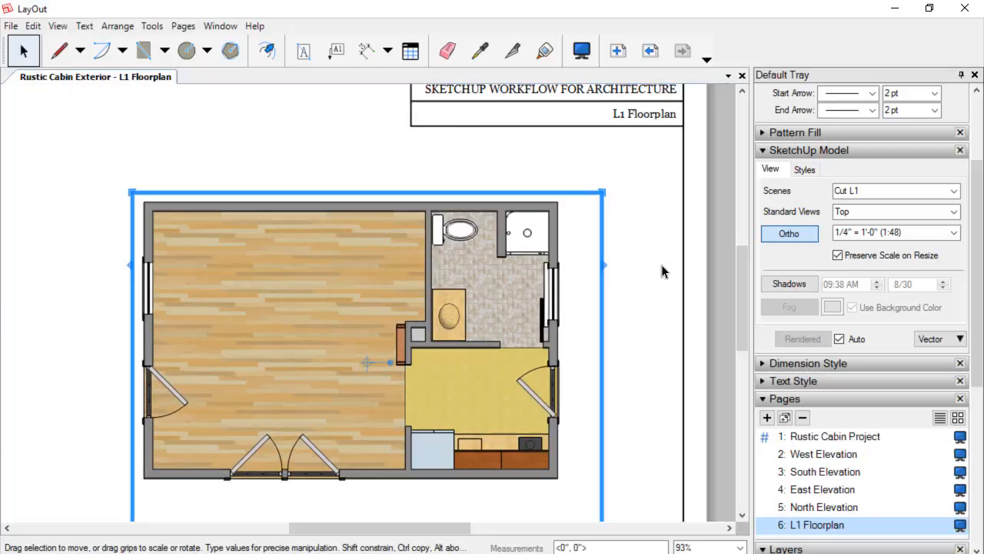
key(Down)
scroll(475, 243, up, 5)
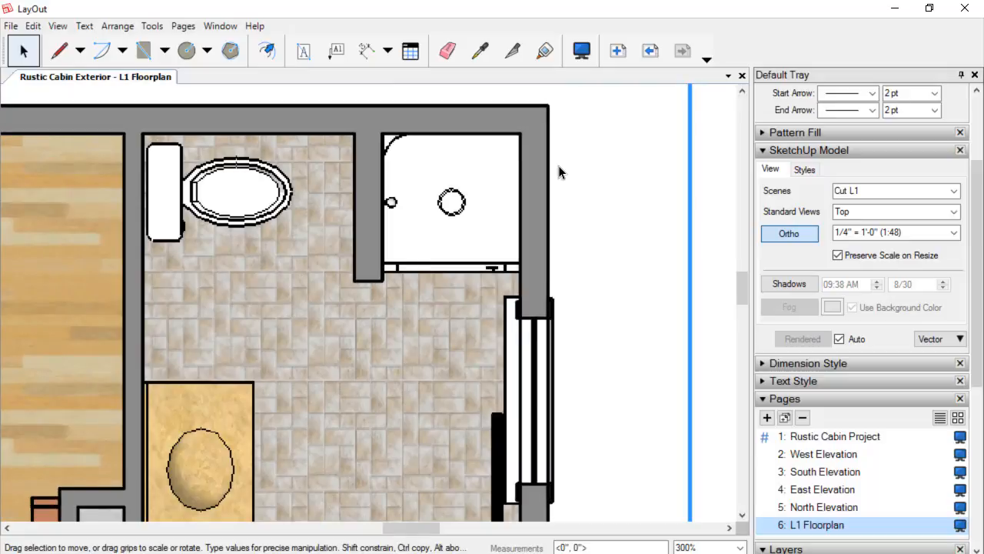
scroll(559, 166, down, 3)
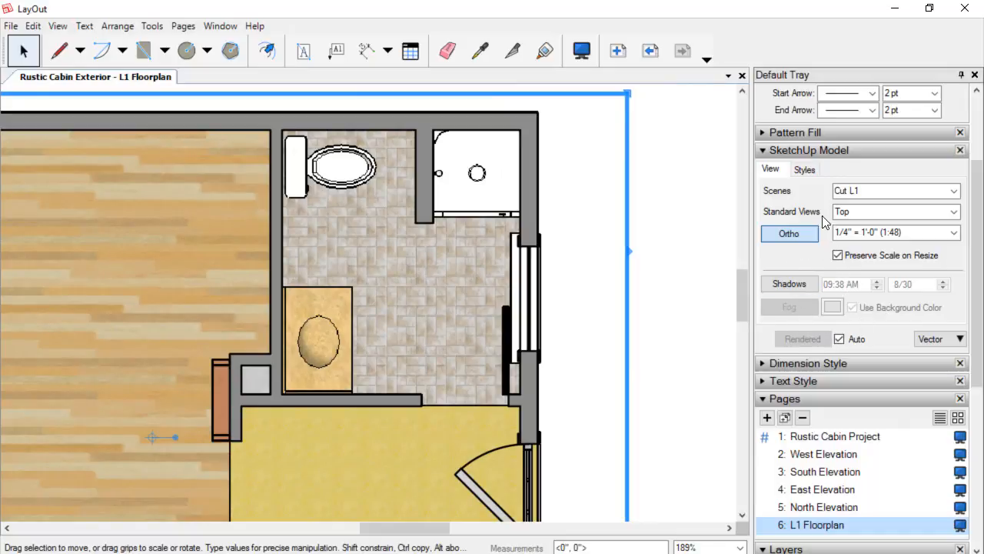
Set the Cut L1 viewport's style line weight to 0.25 pt.
click(805, 170)
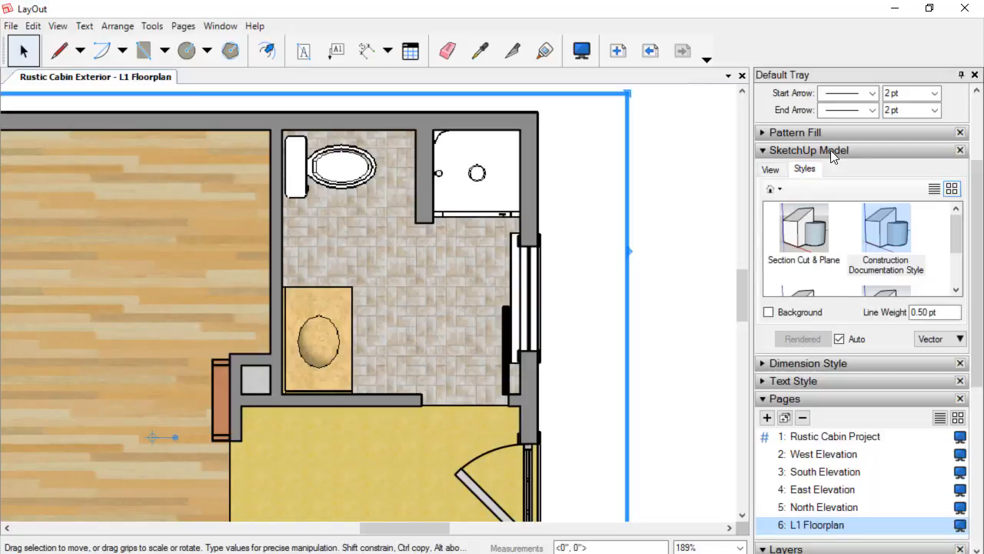
click(958, 313)
text(2)
key(Right)
key(Return)
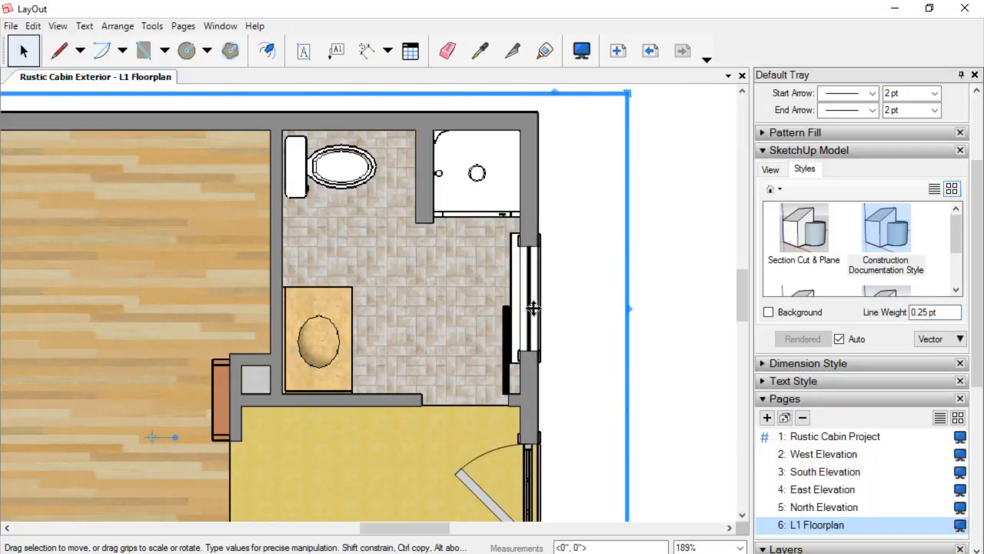
Temporarily hide the Overlay layer and set the underlying floor plan viewport's line weight to 0.25 pt.
click(819, 397)
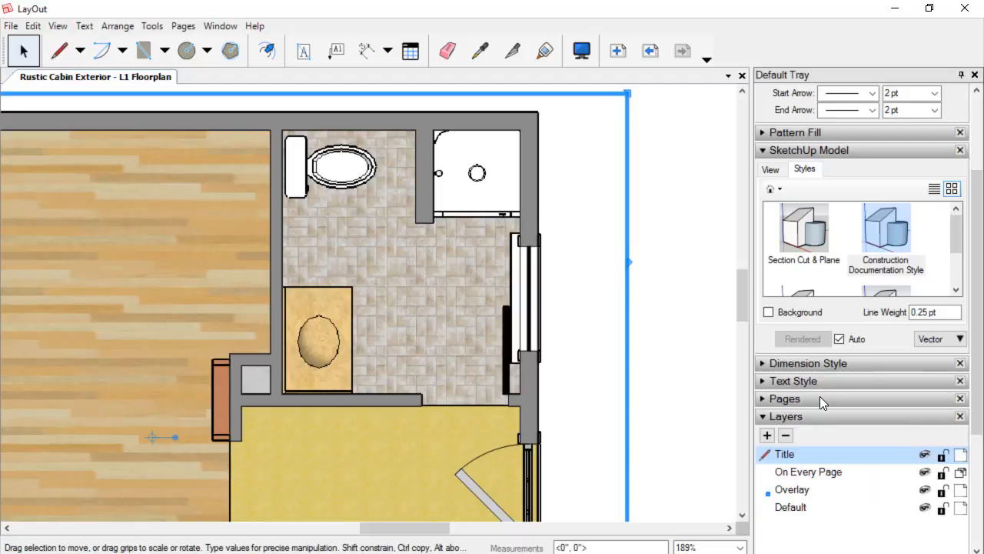
click(924, 493)
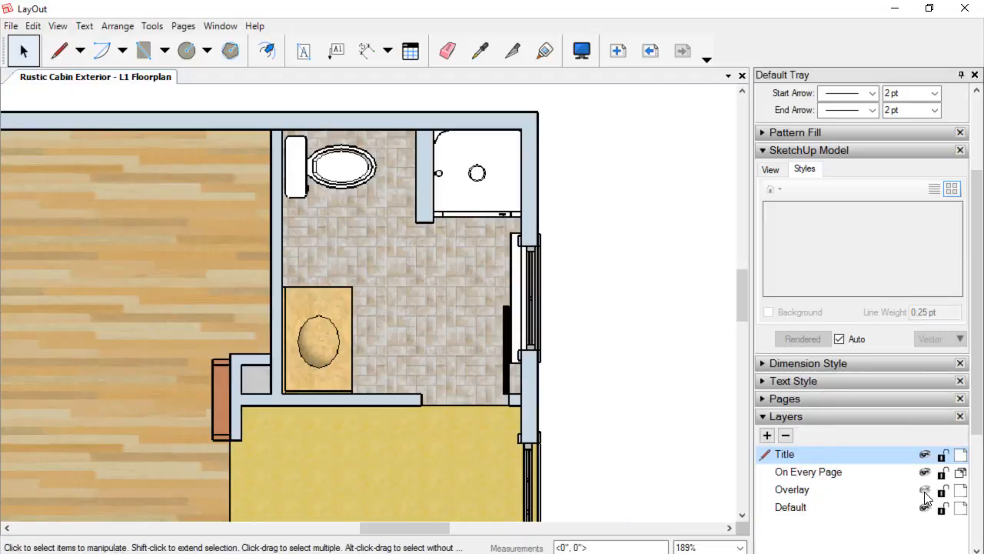
click(529, 174)
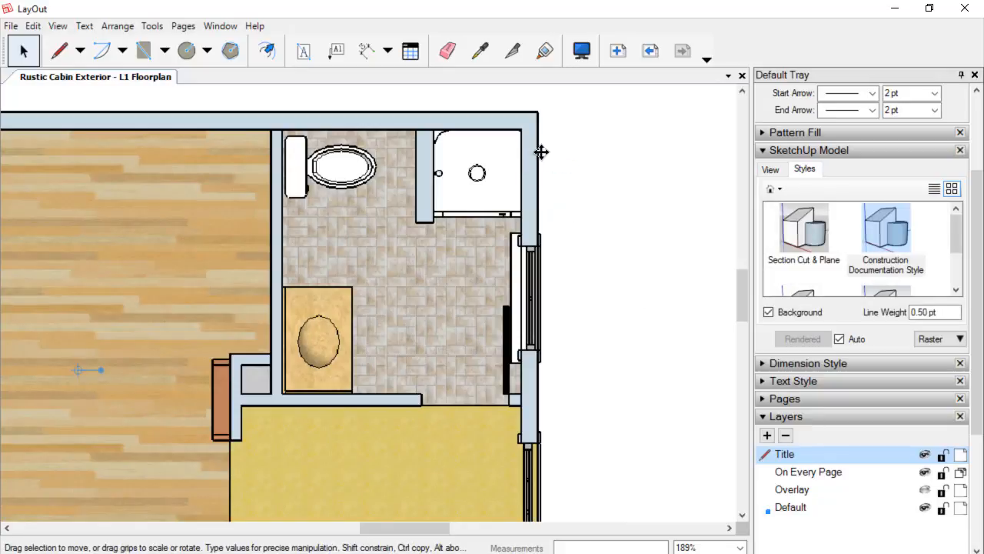
click(944, 312)
text(2)
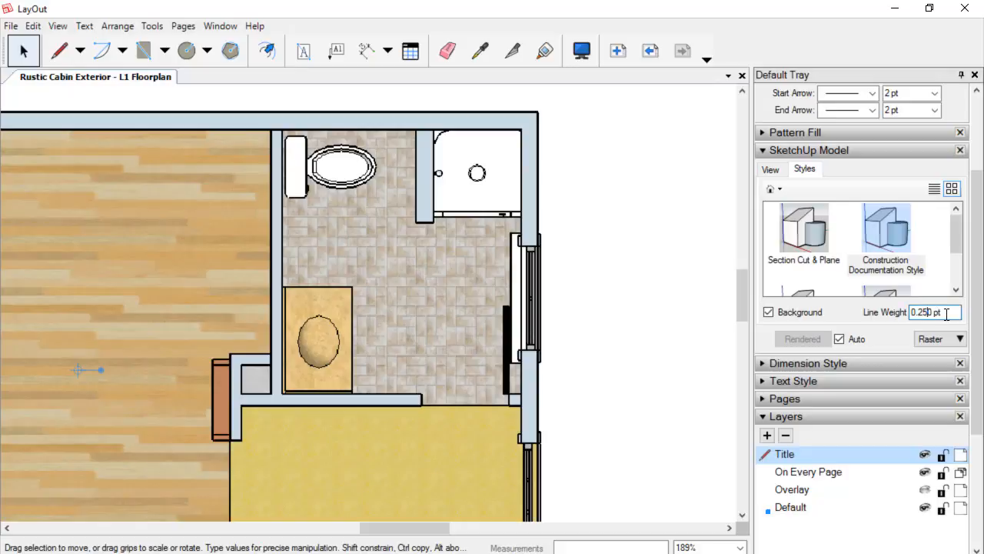
key(Return)
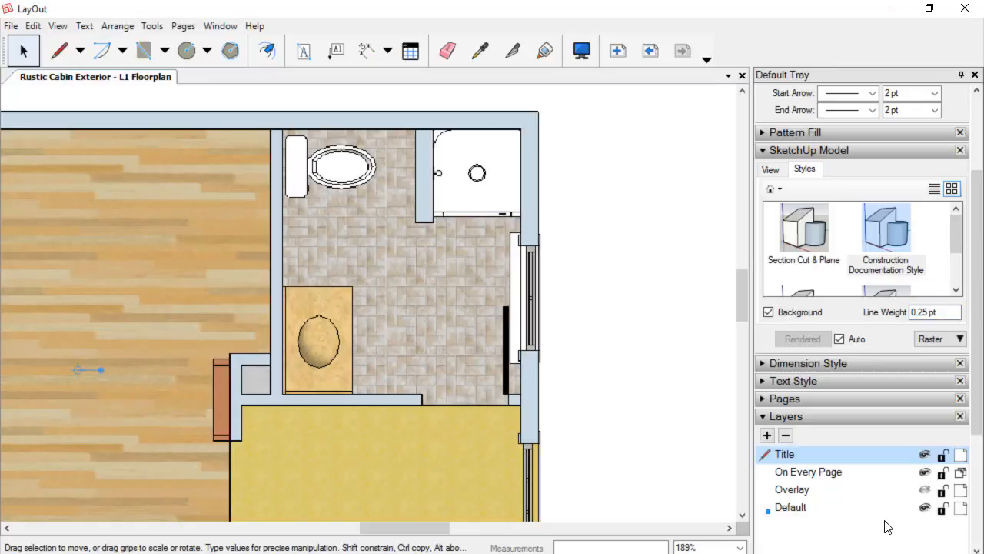
click(925, 489)
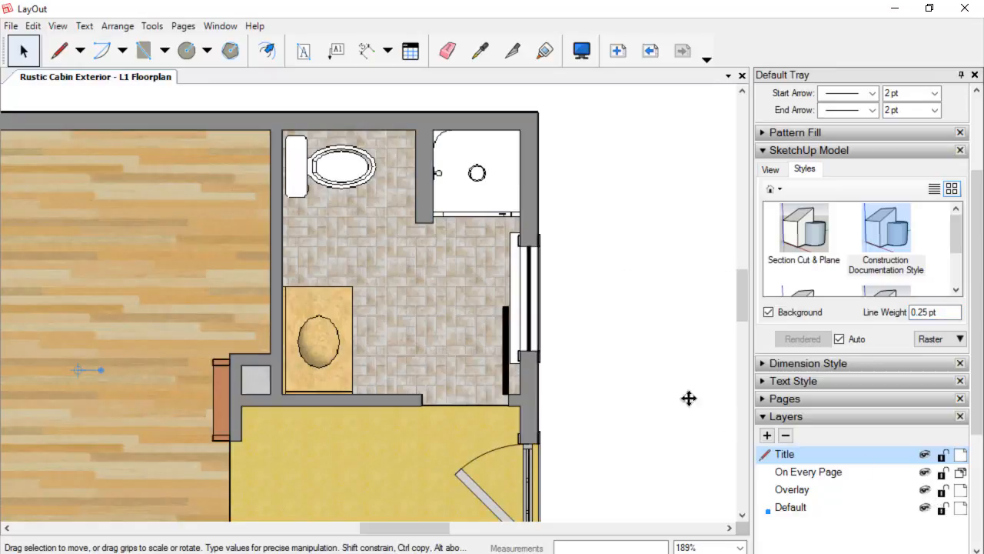
scroll(639, 358, down, 3)
scroll(630, 360, down, 2)
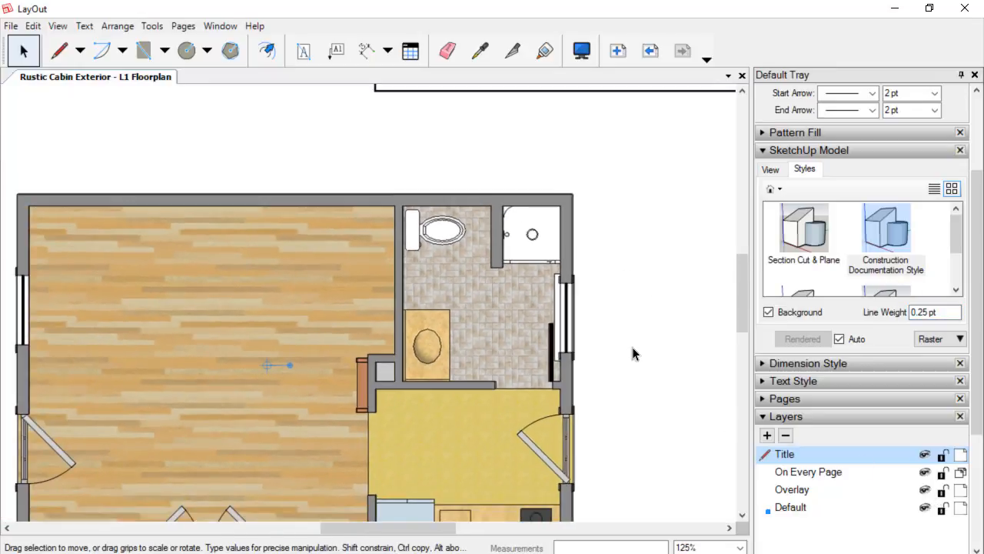
middle_drag(632, 347, 669, 224)
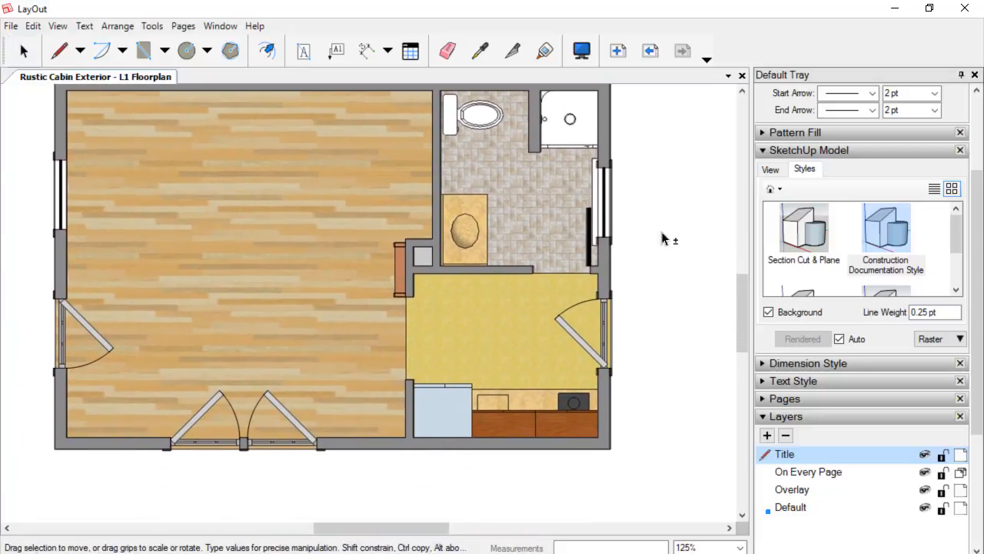
scroll(336, 270, down, 1)
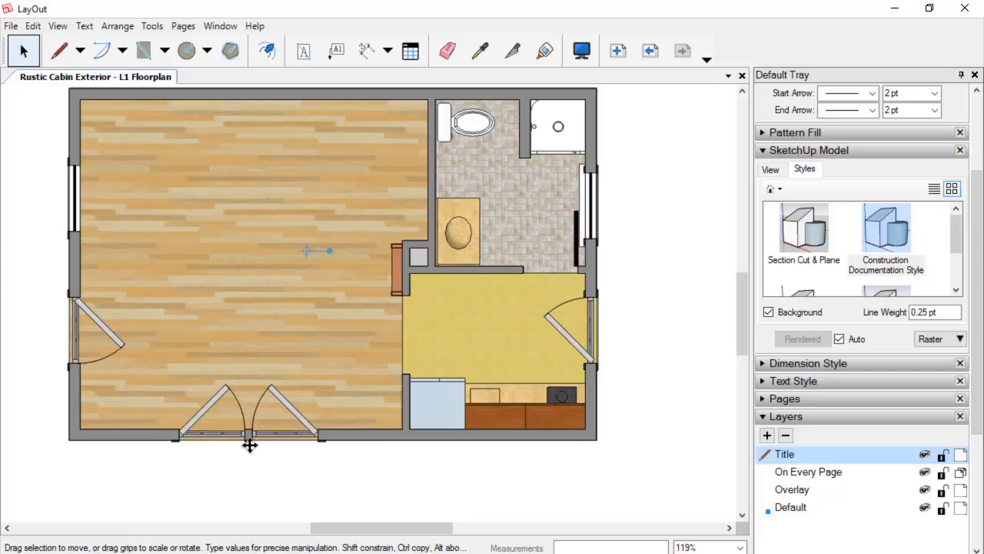
Zoom in to inspect how the doors and walls of the overlay align with the floor plan.
scroll(248, 444, up, 1)
scroll(234, 442, down, 1)
scroll(72, 338, up, 1)
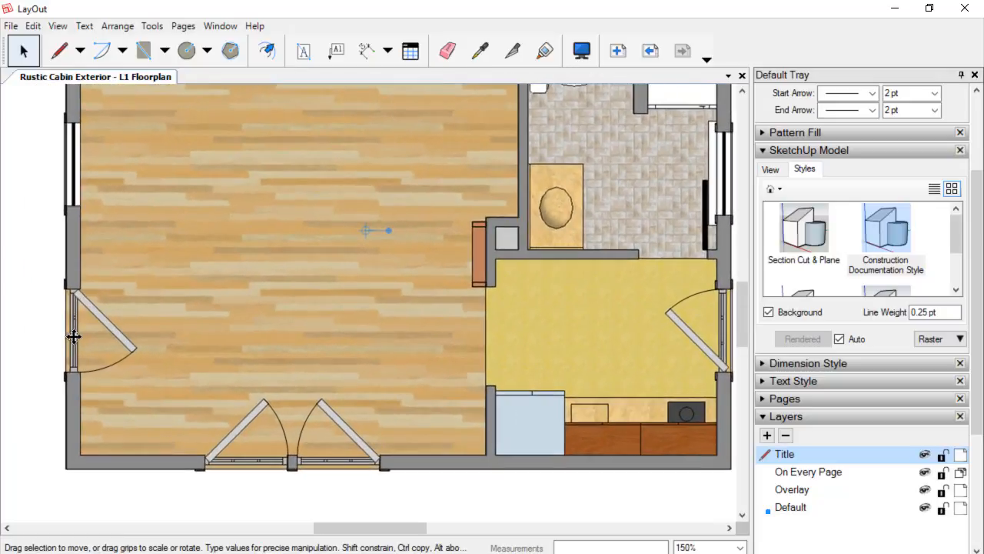
scroll(72, 344, up, 1)
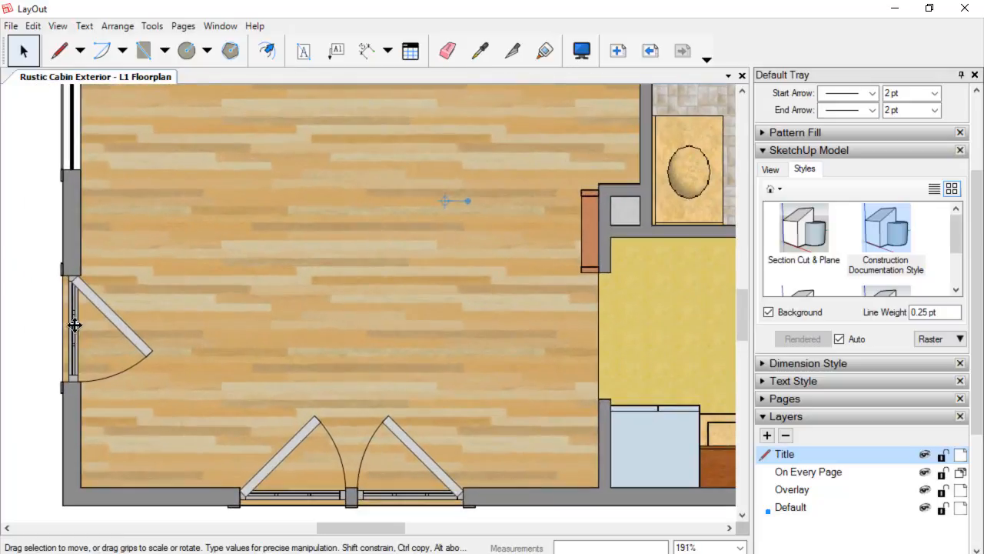
scroll(74, 341, down, 1)
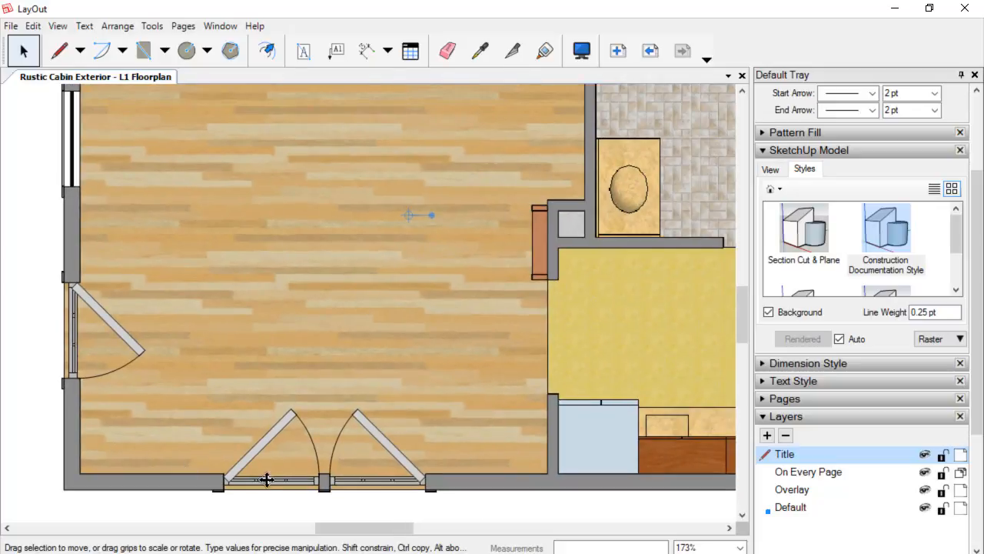
middle_drag(422, 416, 349, 437)
scroll(362, 424, down, 1)
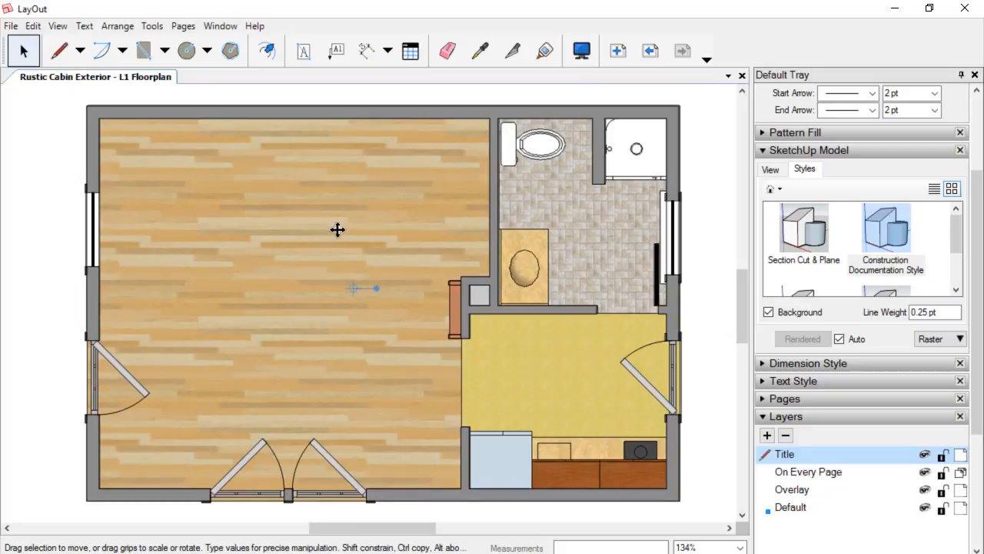
Switch to SketchUp and go to the L1 Floorplan scene.
click(12, 26)
click(48, 127)
key(alt+Tab)
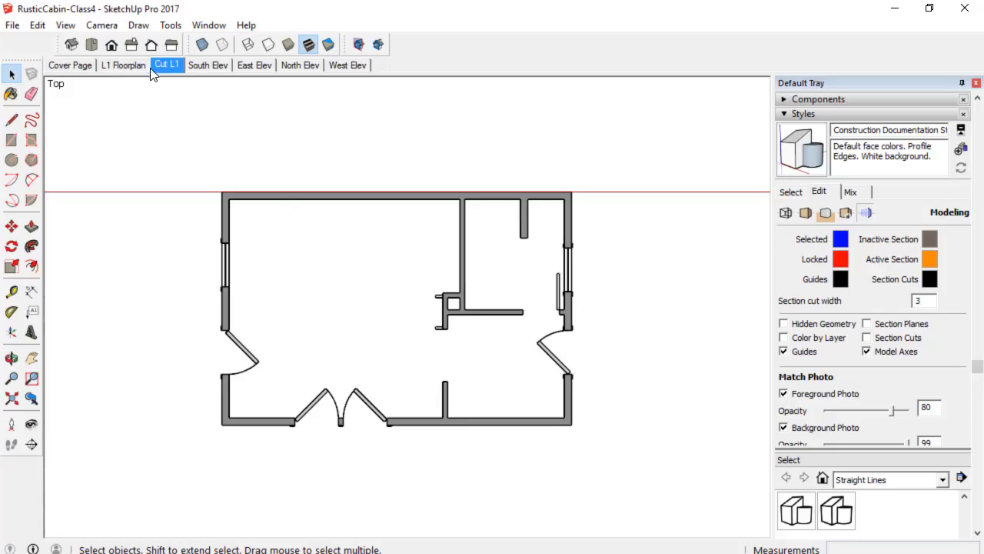
click(122, 63)
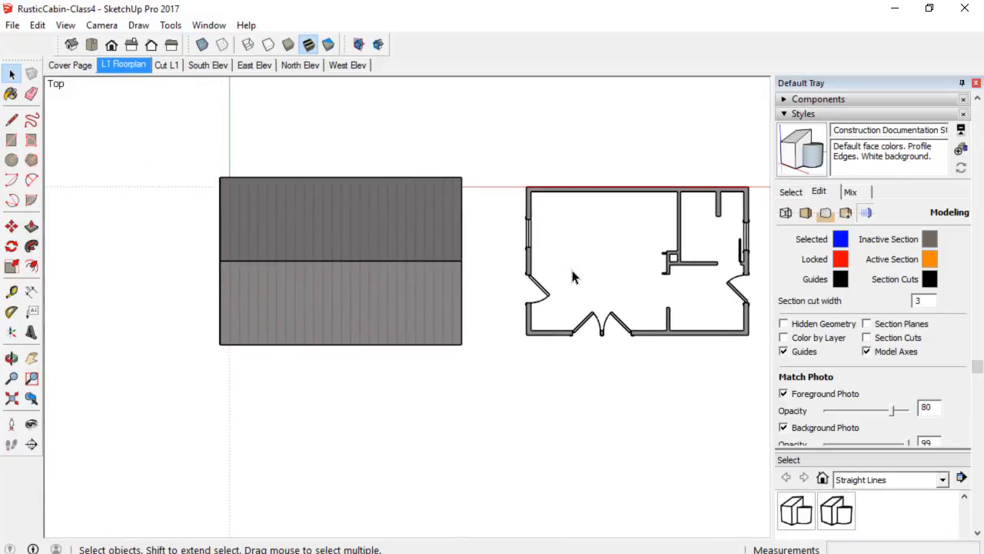
Hide the CUT: L1 layer in the L1 Floorplan scene.
click(789, 193)
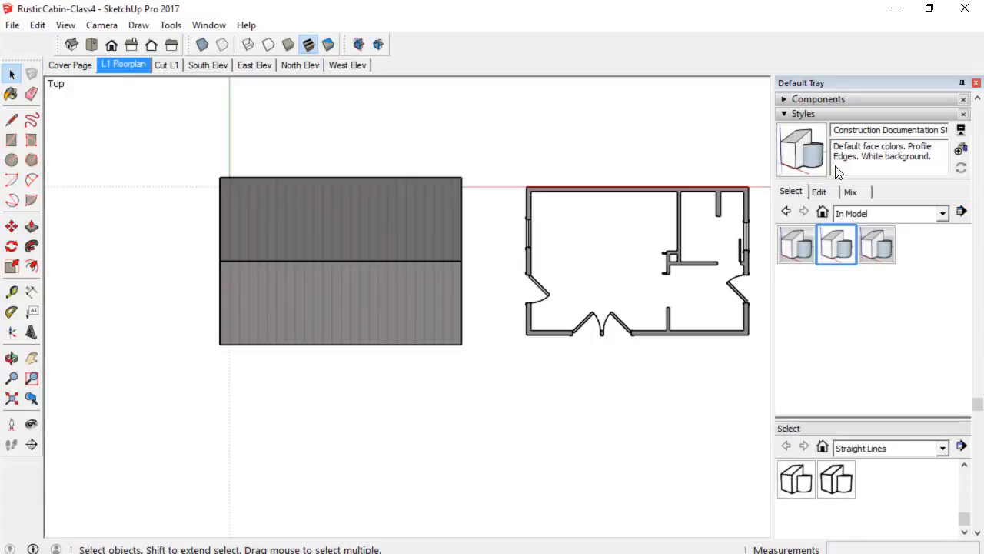
click(844, 114)
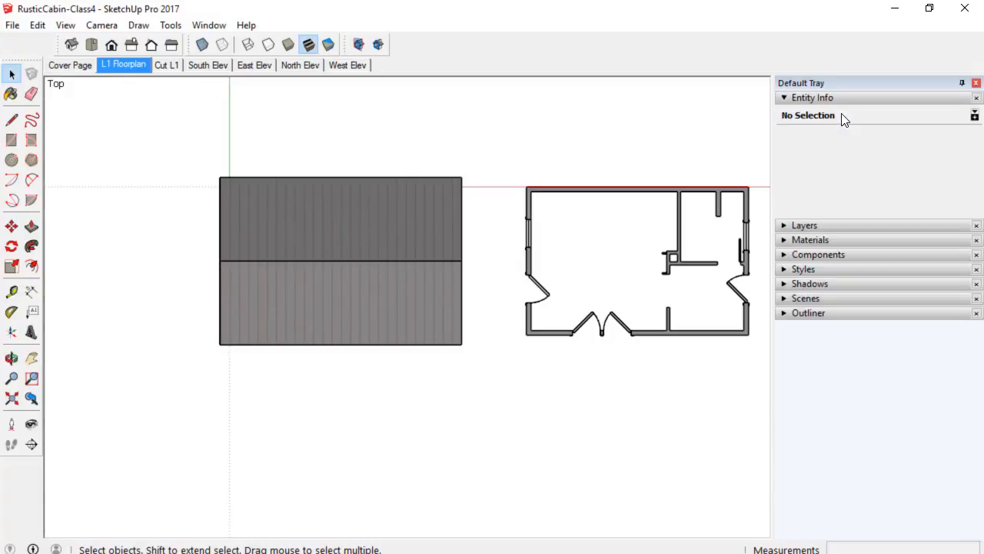
click(842, 225)
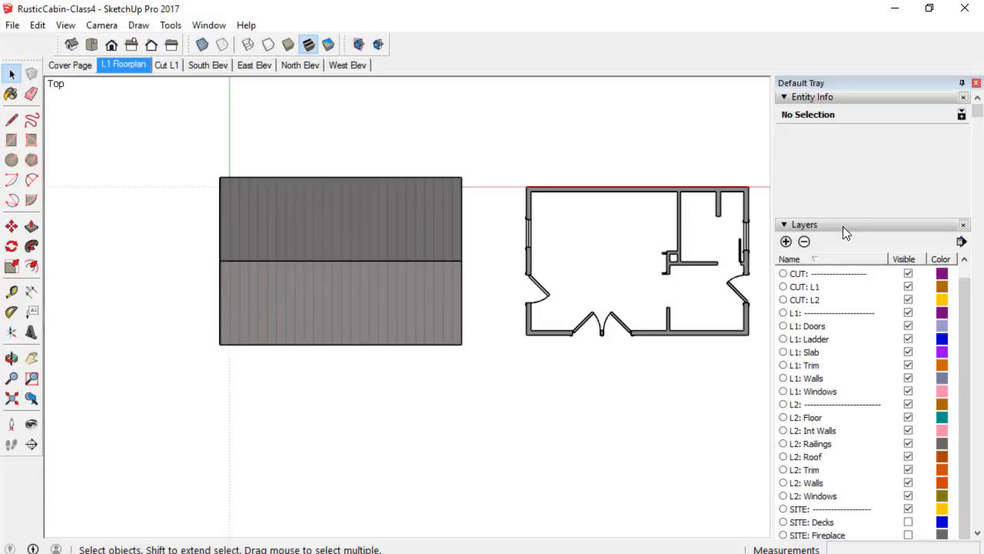
click(909, 287)
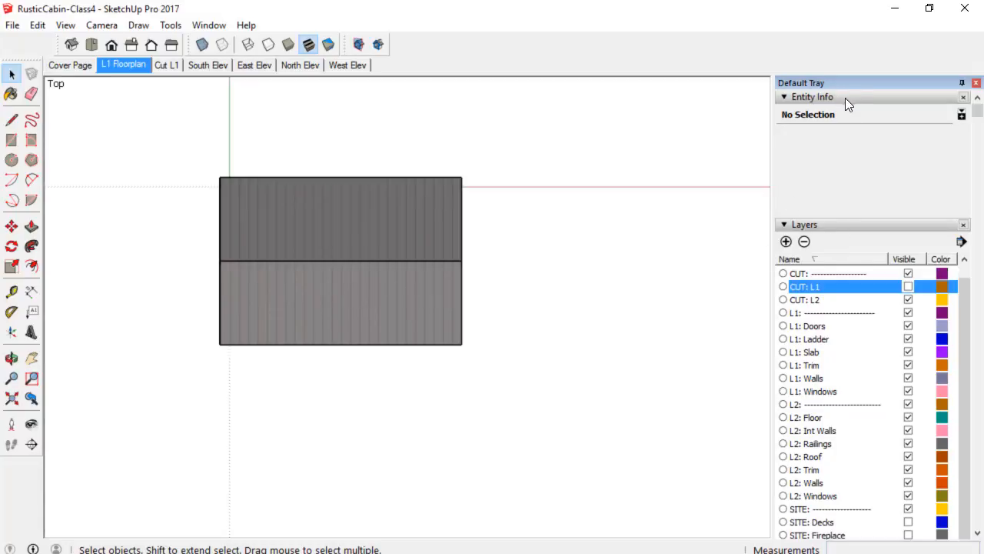
Turn on Section Cuts display in the current style's modeling settings.
click(815, 97)
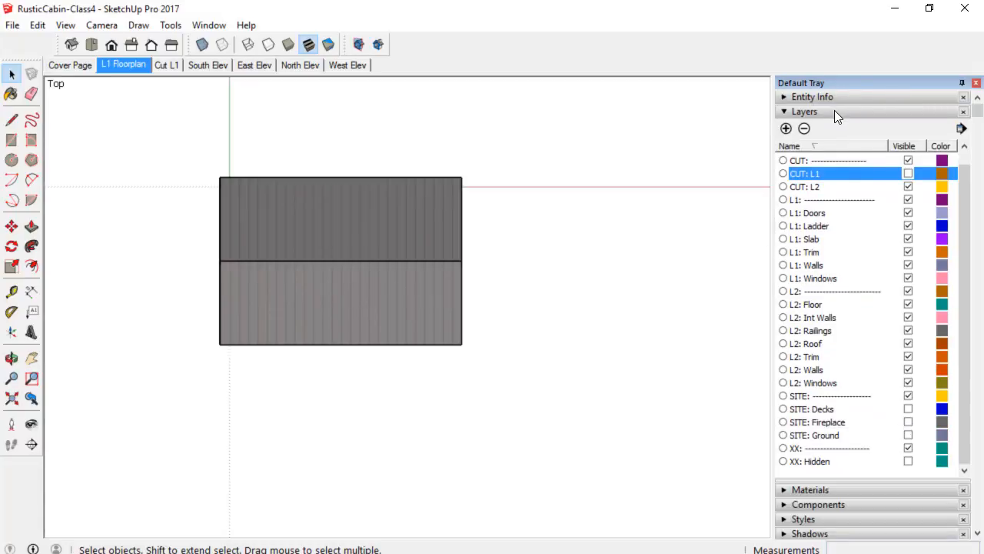
click(835, 112)
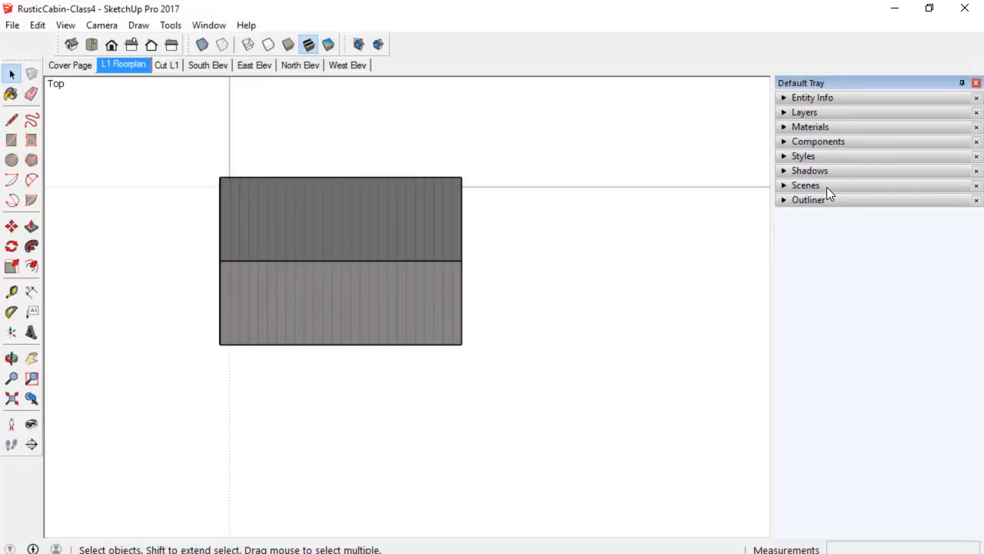
click(834, 157)
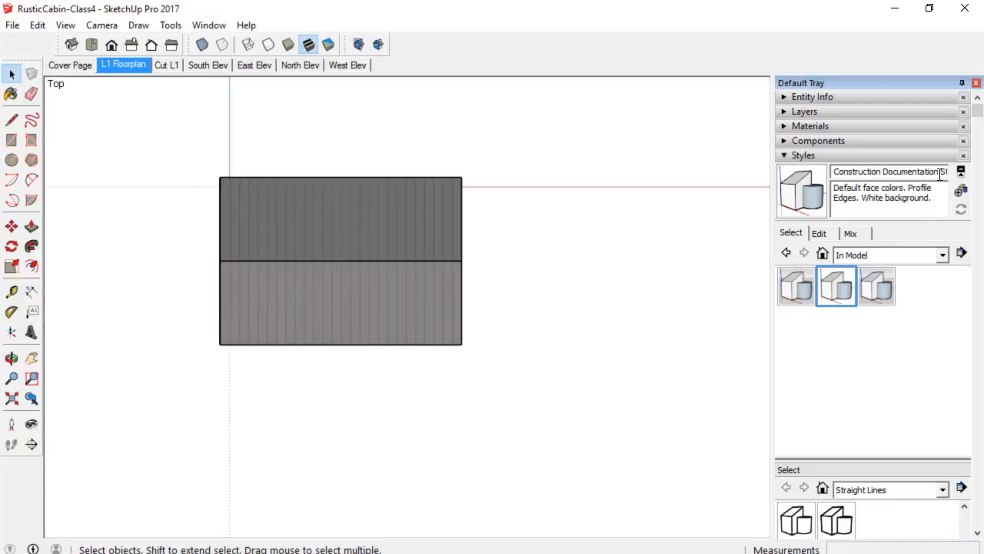
click(819, 234)
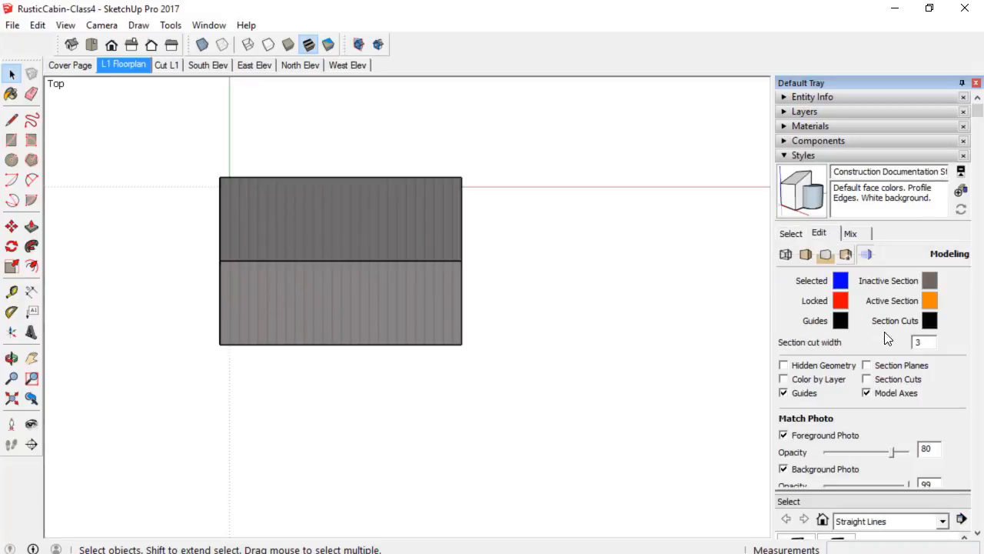
click(866, 380)
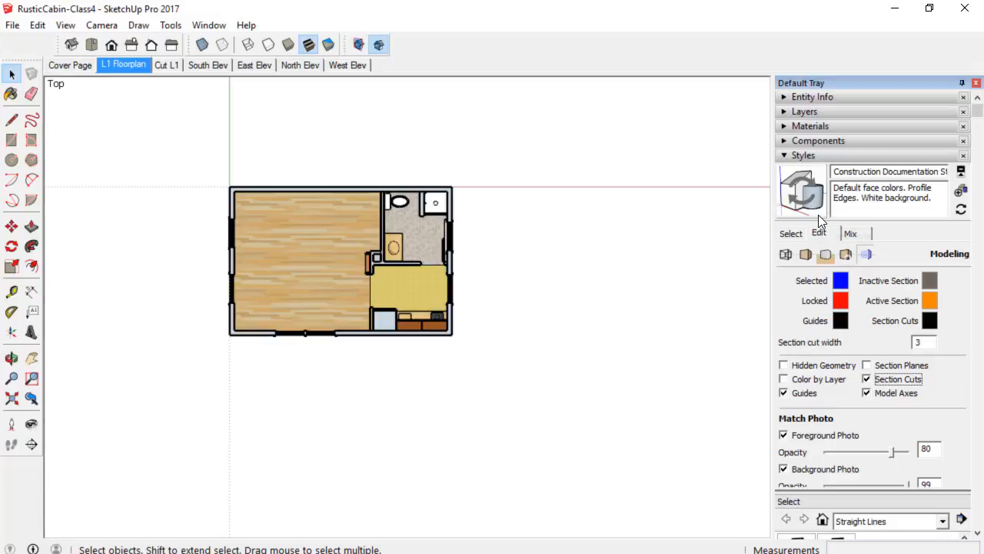
Create a new style named Construction Doc Cut and update it with the changes.
click(961, 191)
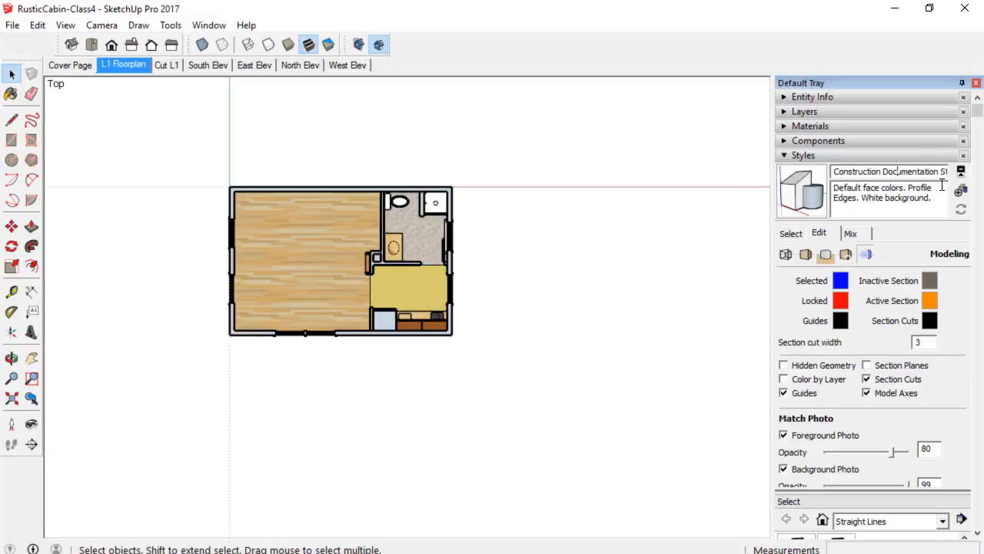
key(Delete)
key(Delete)
key(Delete)
key(Delete)
key(Delete)
key(Delete)
key(Delete)
key(Delete)
key(Delete)
key(Delete)
key(Delete)
key(Delete)
key(Delete)
key(Delete)
key(Delete)
key(Delete)
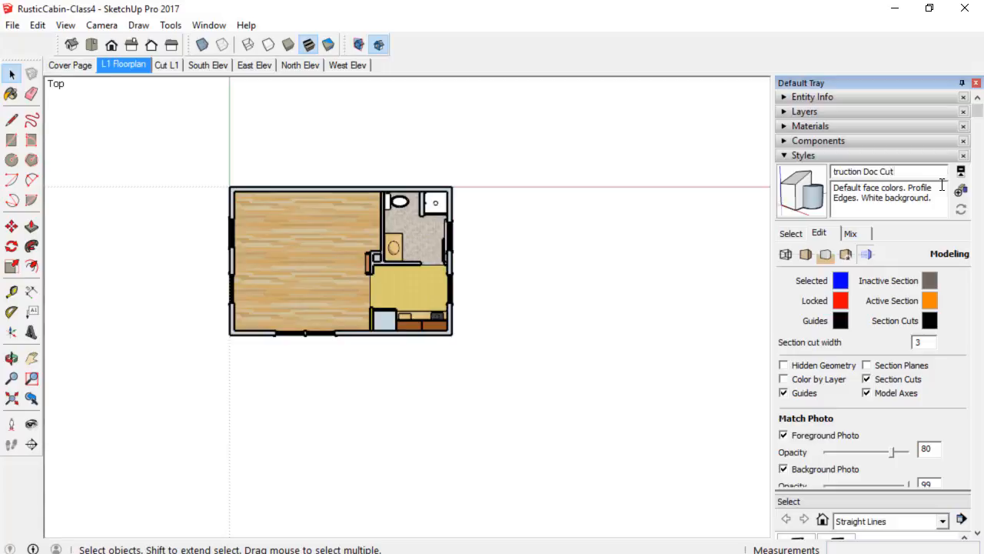
key(Return)
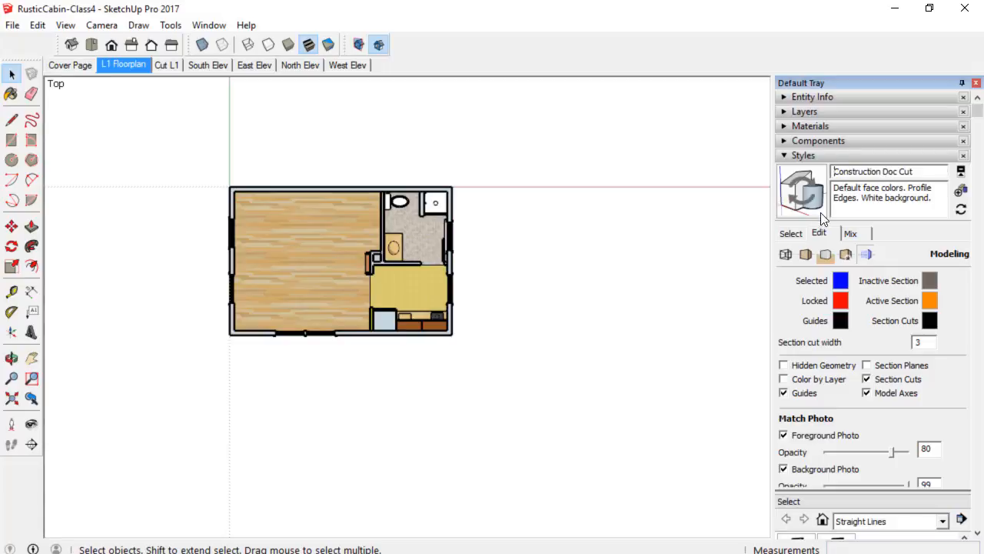
click(801, 200)
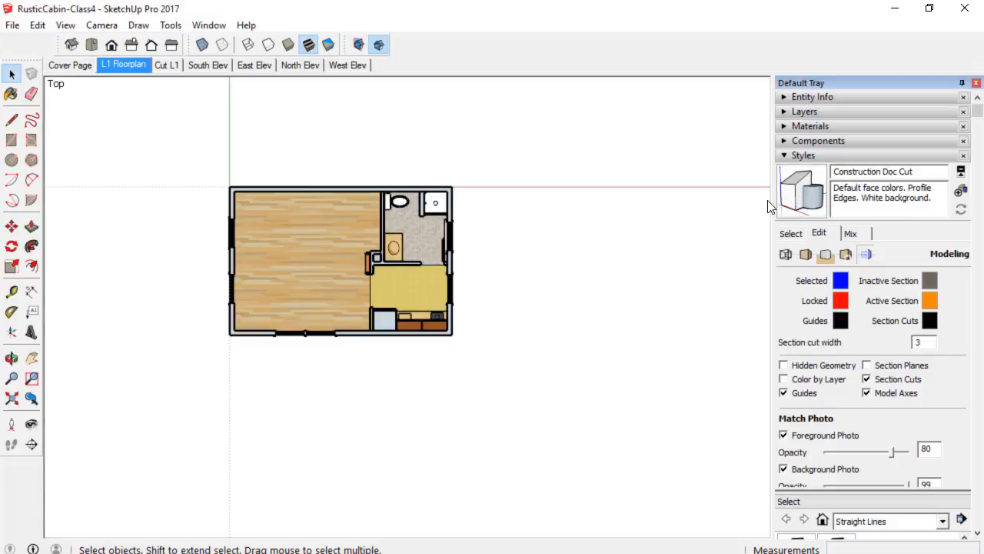
Update the L1 Floorplan scene.
scroll(269, 188, up, 2)
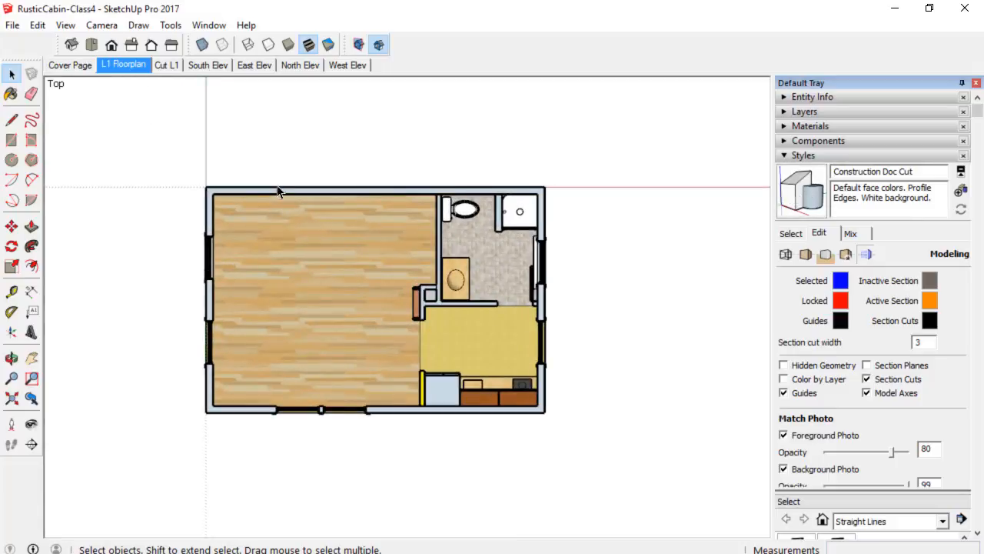
right_click(130, 65)
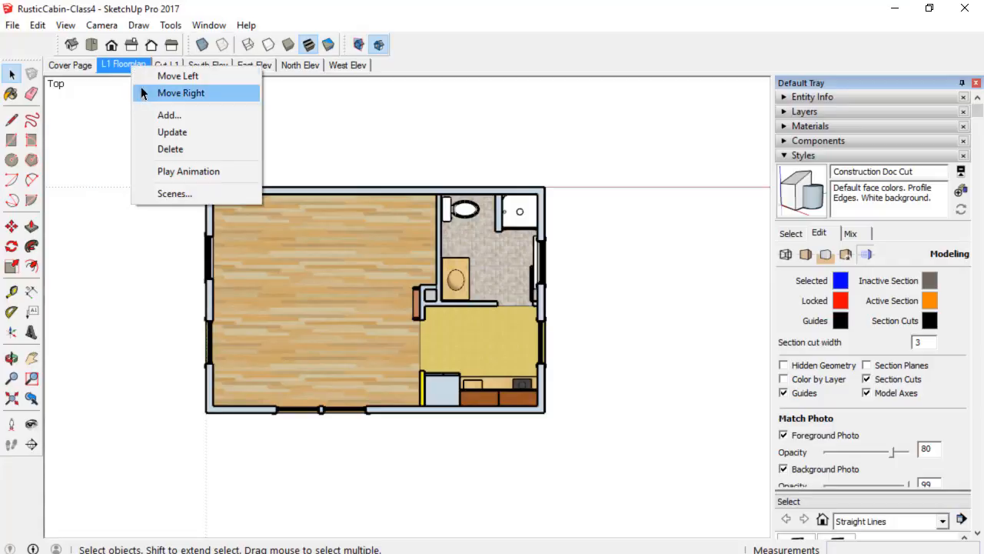
click(176, 131)
Zoom in to inspect the windows and wall openings of the floor plan.
scroll(378, 290, up, 3)
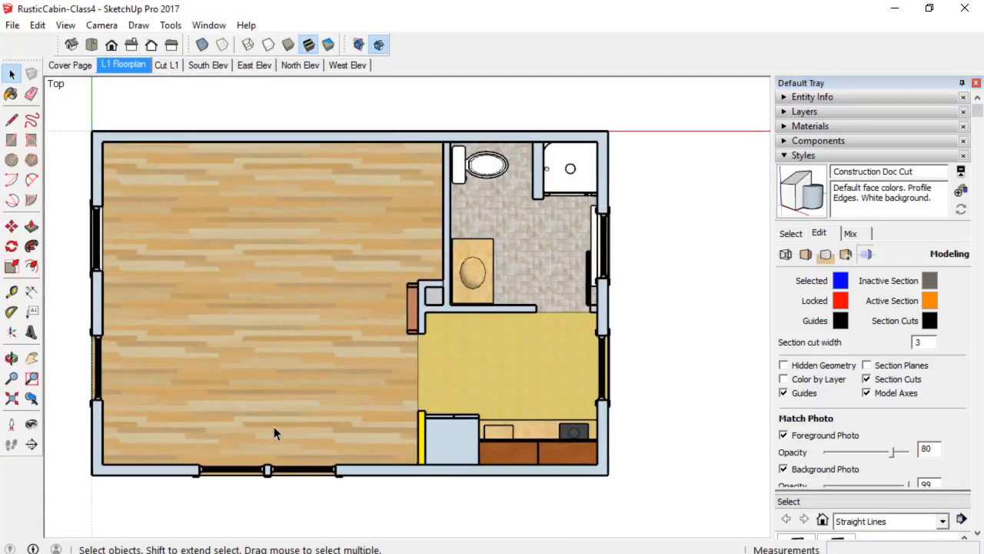
scroll(203, 365, up, 1)
scroll(198, 354, down, 2)
middle_drag(198, 353, 232, 328)
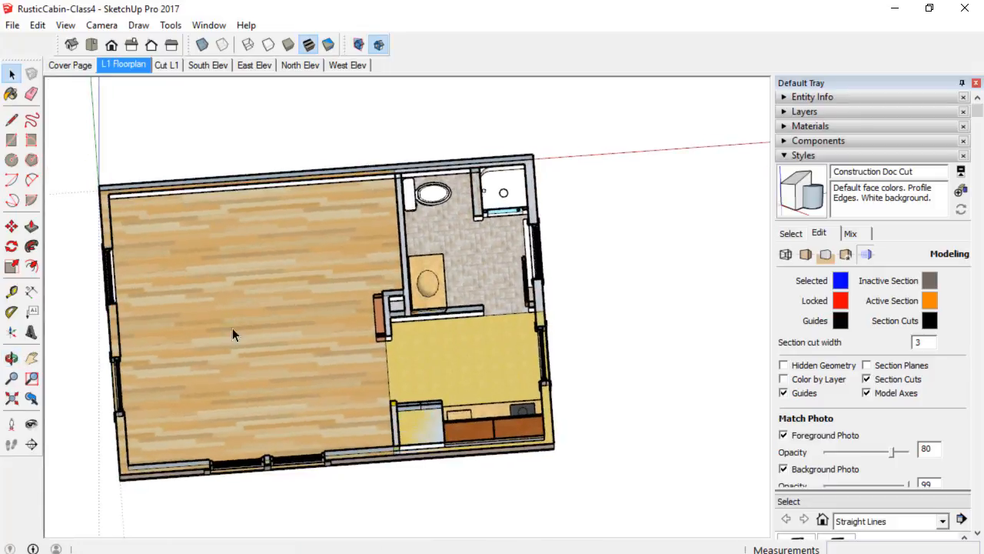
click(32, 398)
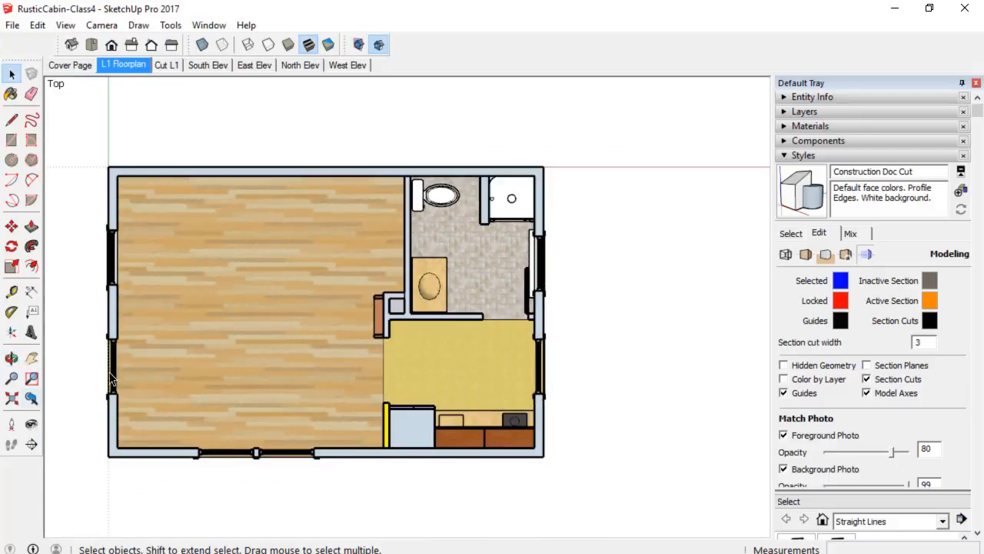
scroll(146, 358, up, 5)
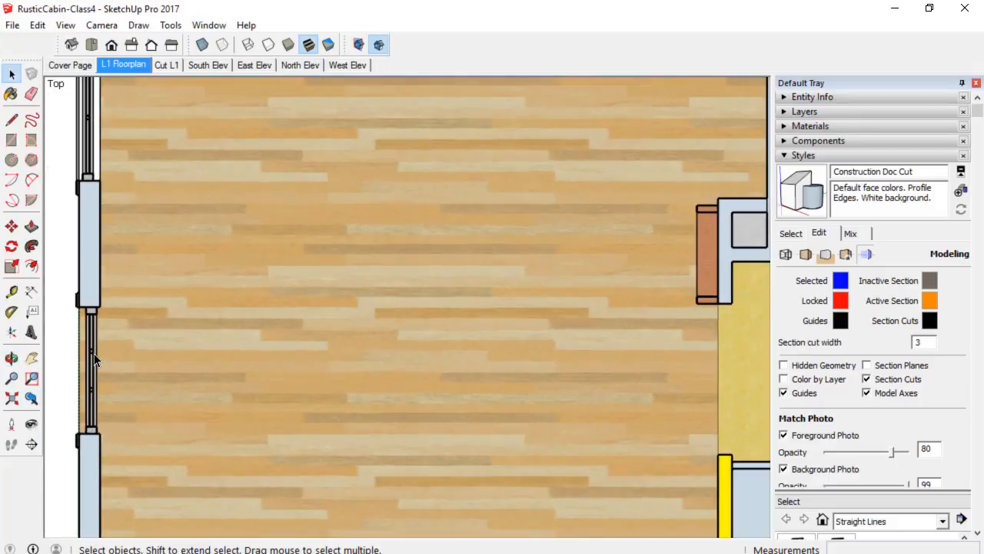
scroll(93, 369, down, 4)
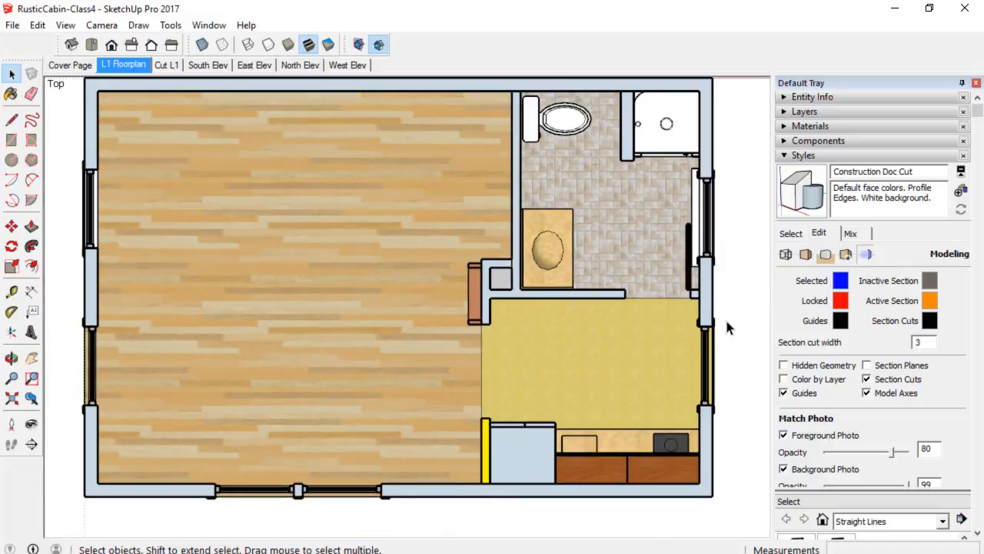
scroll(539, 404, down, 2)
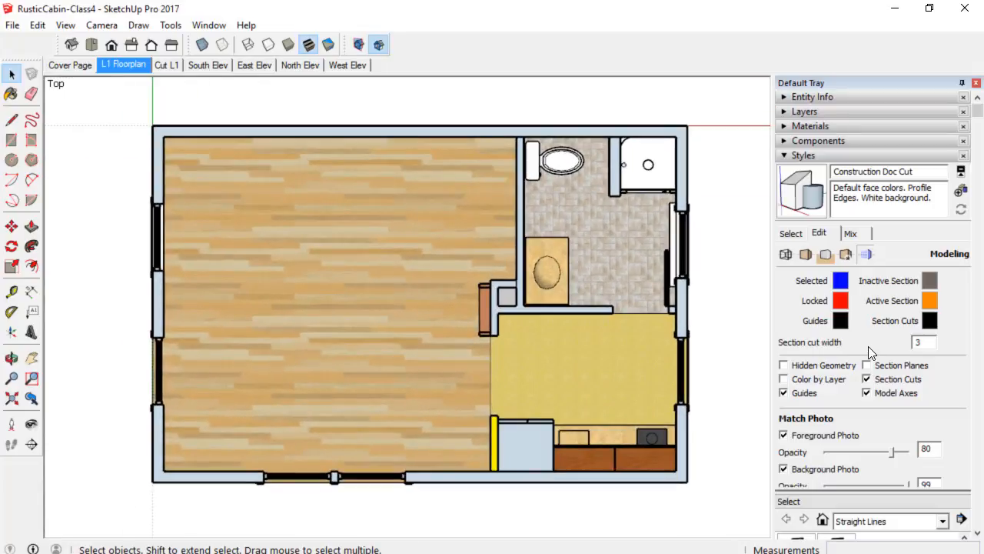
Hide the L1: Windows and L1: Doors layers and update the L1 Floorplan scene.
click(835, 113)
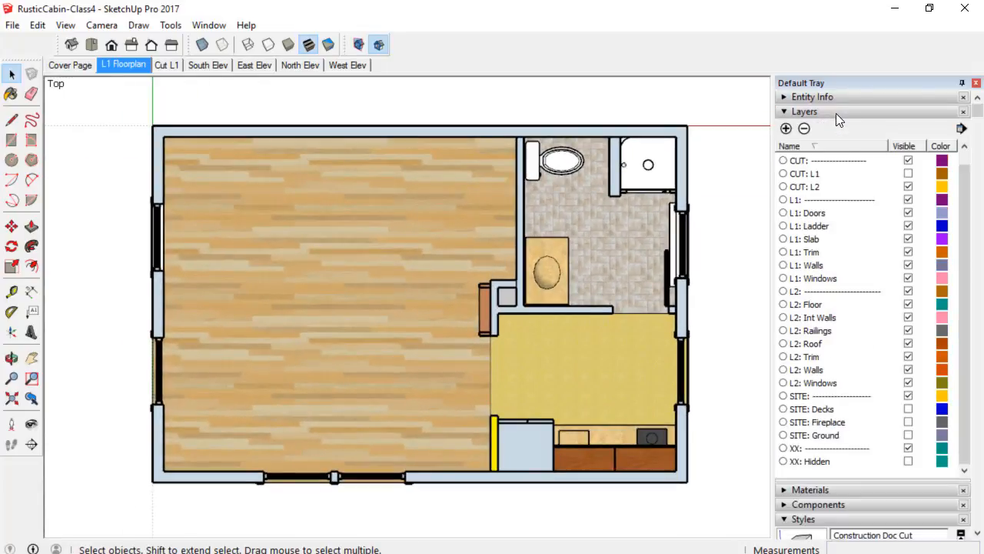
click(908, 278)
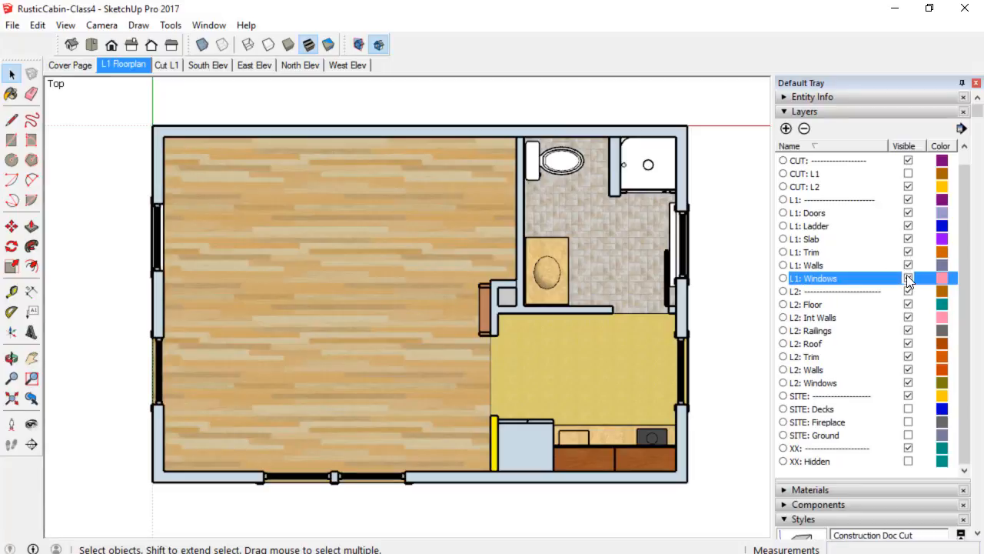
click(908, 213)
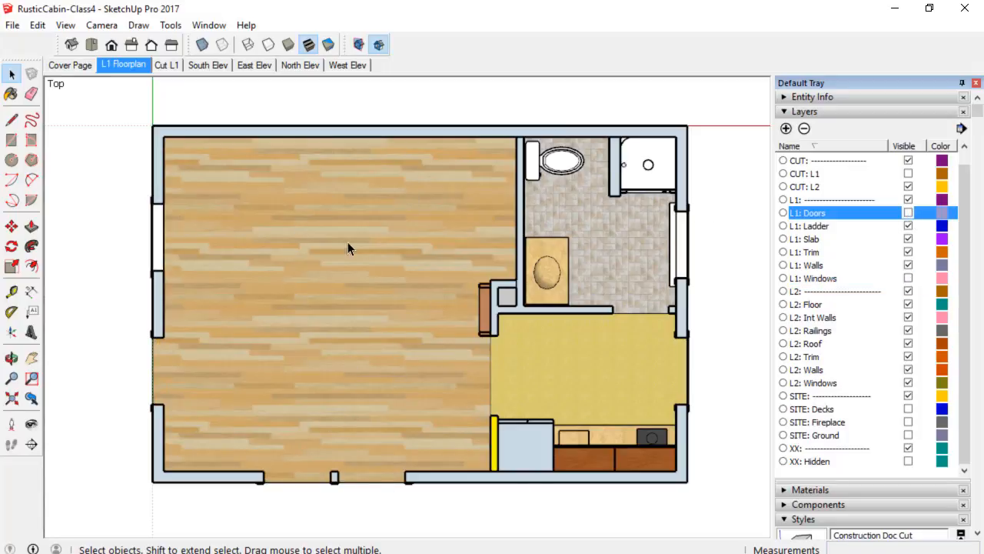
right_click(127, 68)
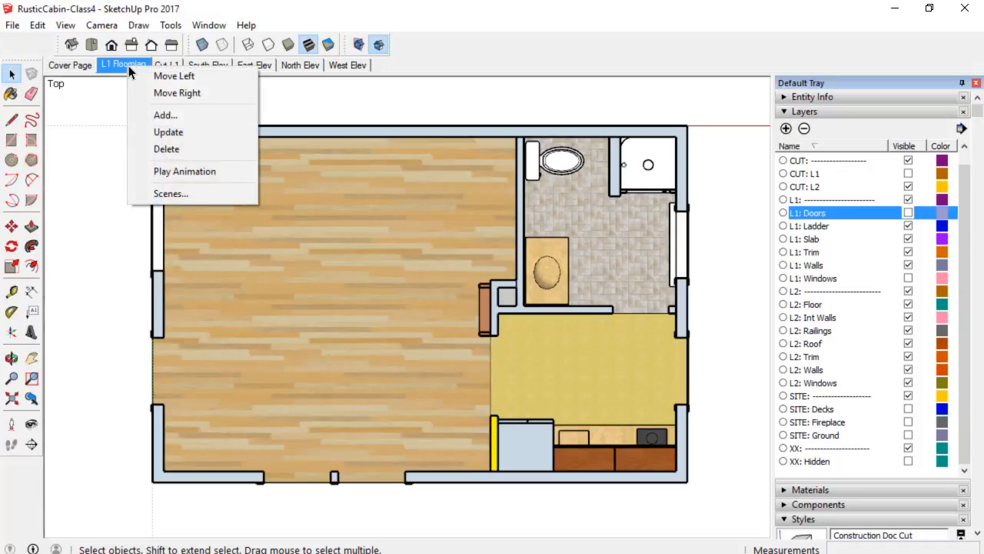
click(148, 132)
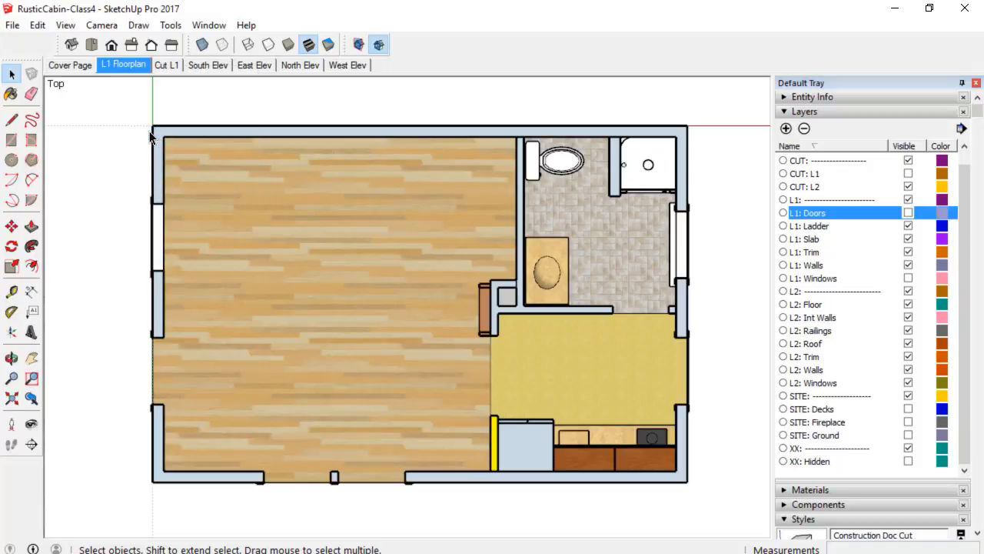
Save the SketchUp model.
click(13, 27)
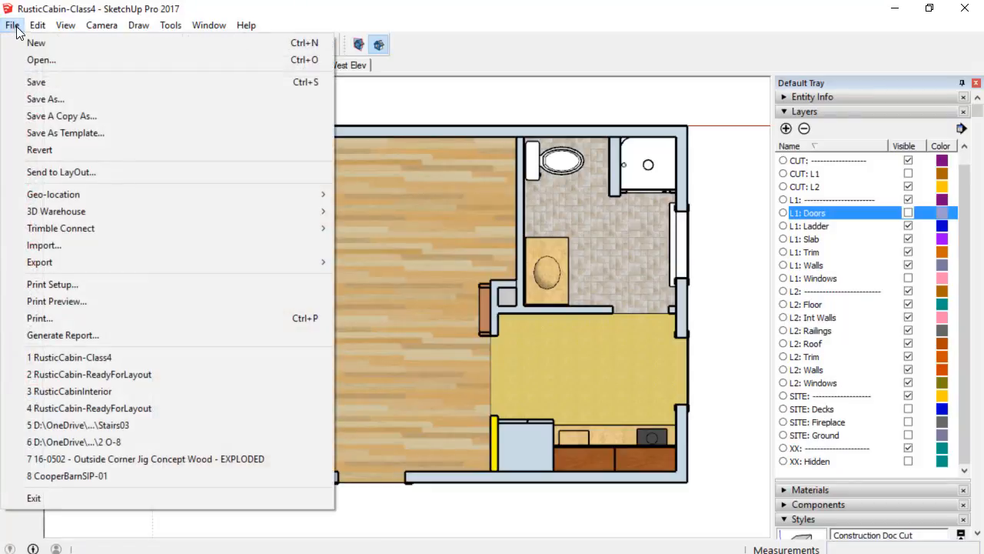
click(34, 81)
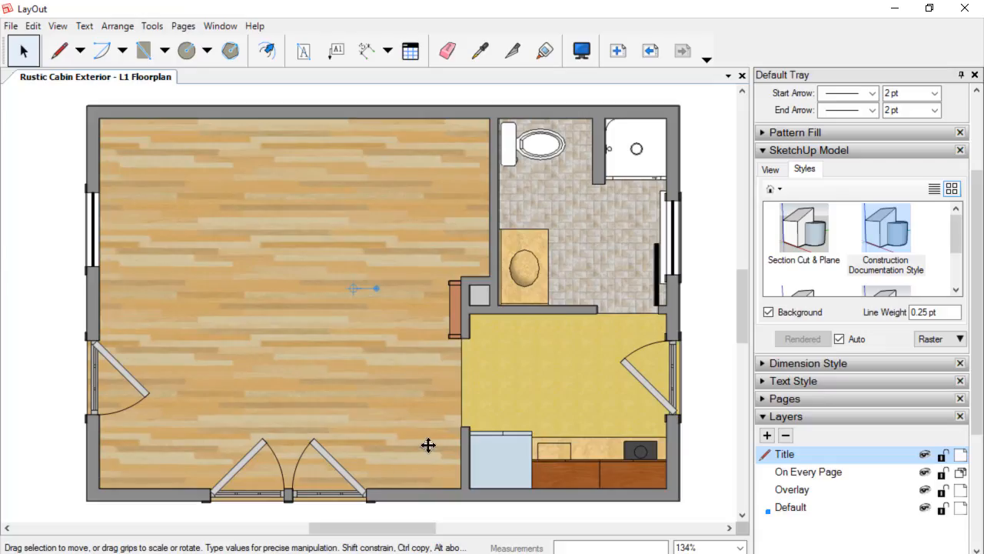
Update the model reference of the floor plan viewport.
right_click(305, 227)
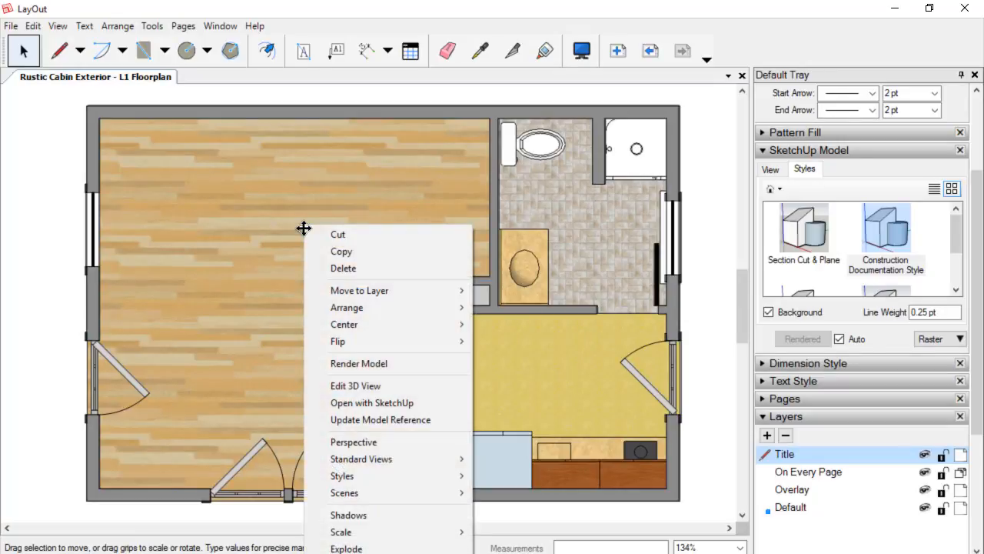
click(381, 419)
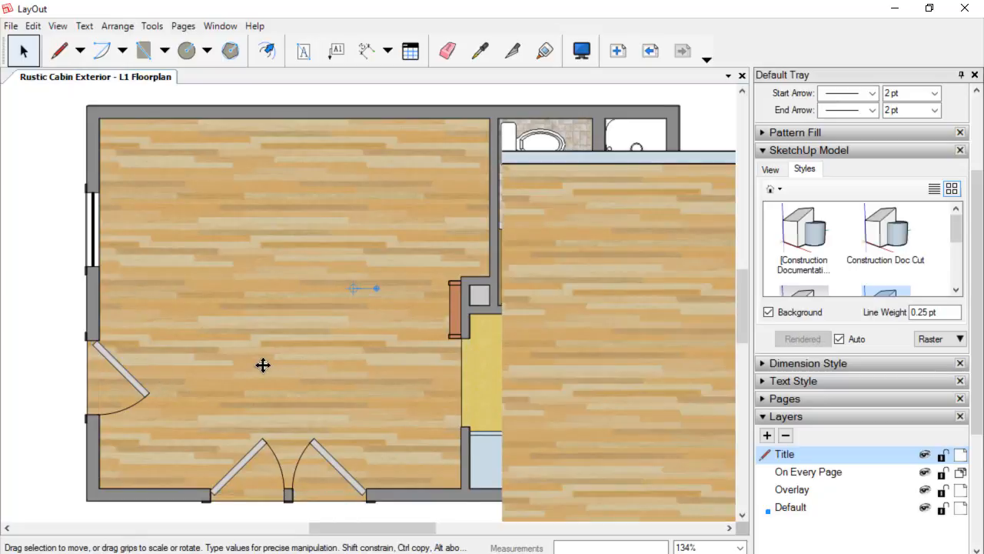
Switch the second viewport to the Cut L1 scene and drag it over the floor plan.
scroll(263, 365, down, 5)
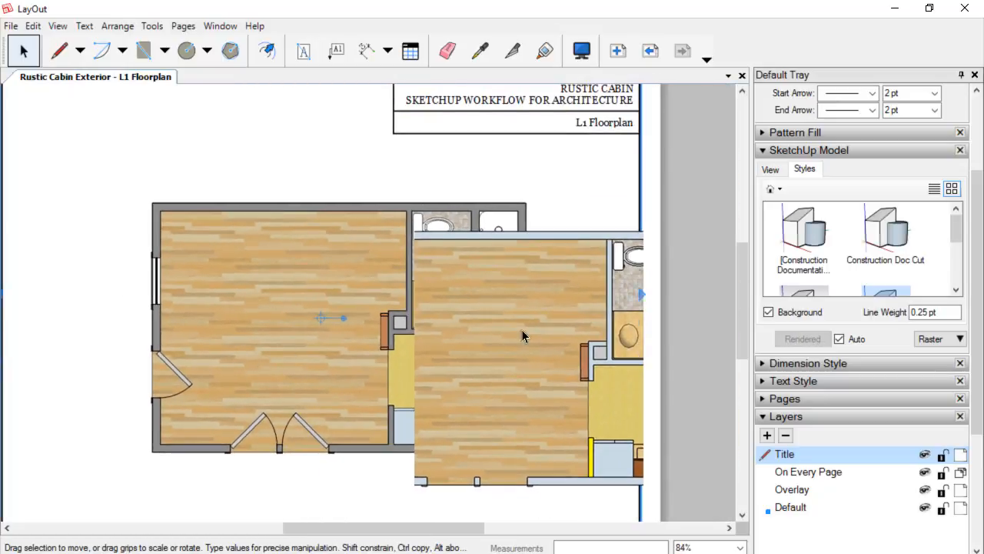
scroll(164, 377, up, 2)
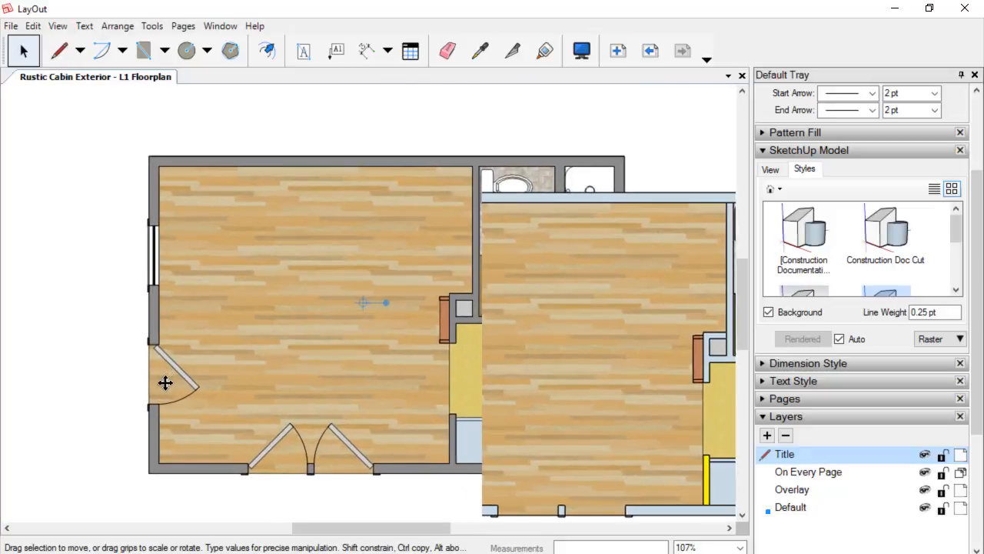
scroll(164, 362, down, 1)
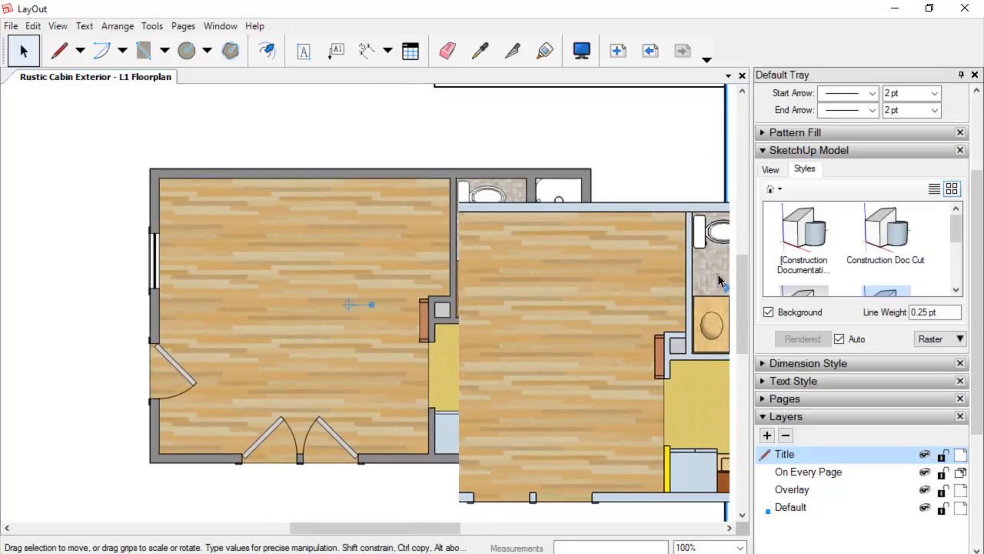
click(629, 285)
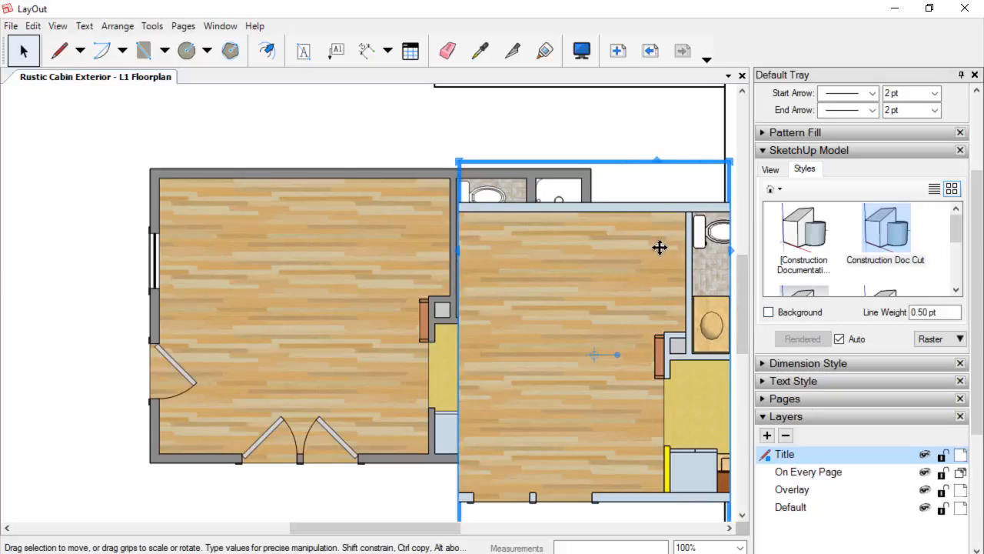
right_click(563, 257)
mouse_move(633, 494)
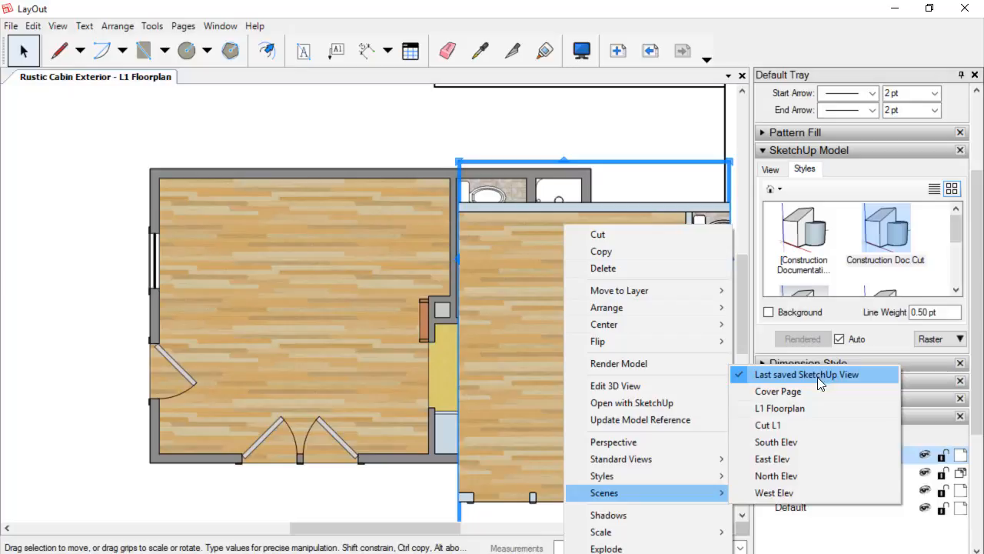
click(769, 425)
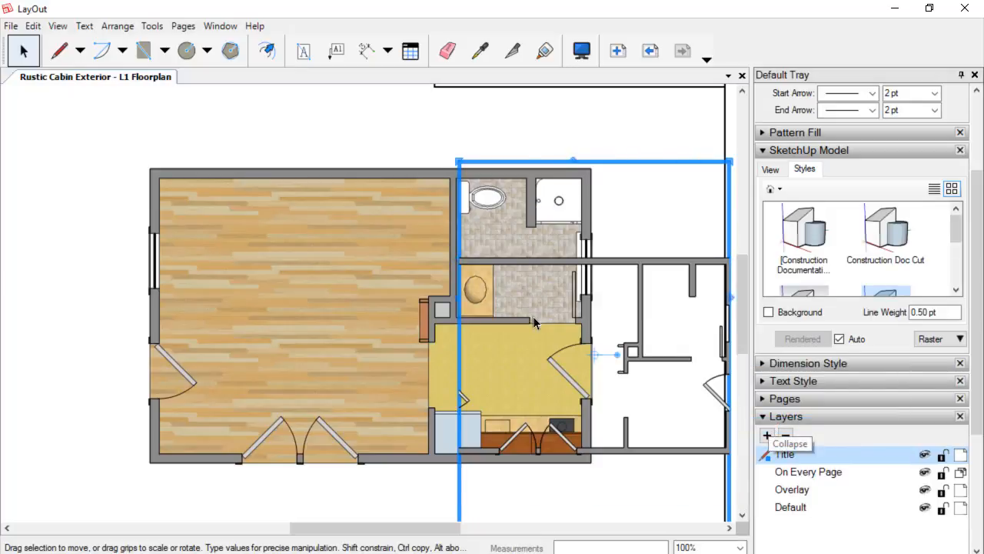
drag(454, 371, 284, 342)
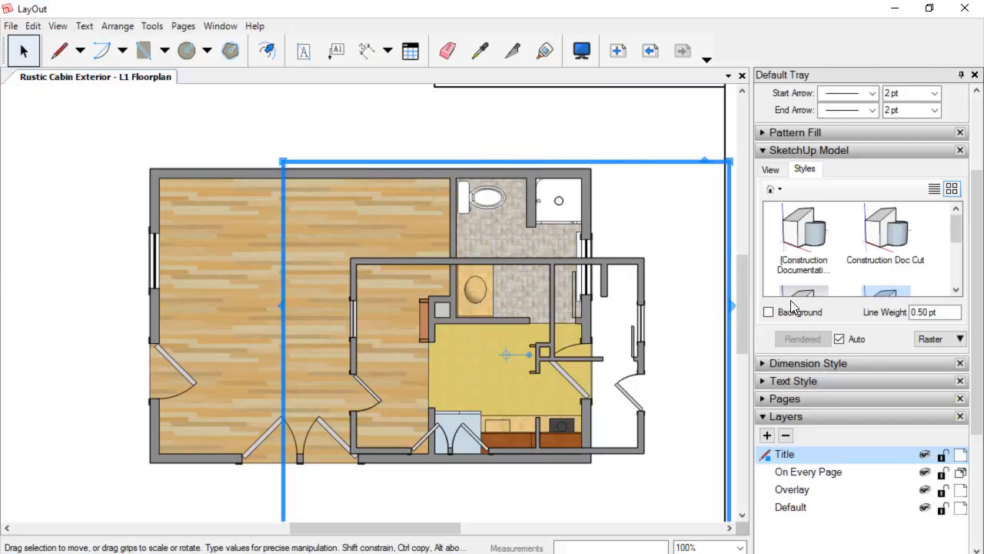
Set that viewport's scale to 1/4" = 1'-0" (1:48).
click(772, 170)
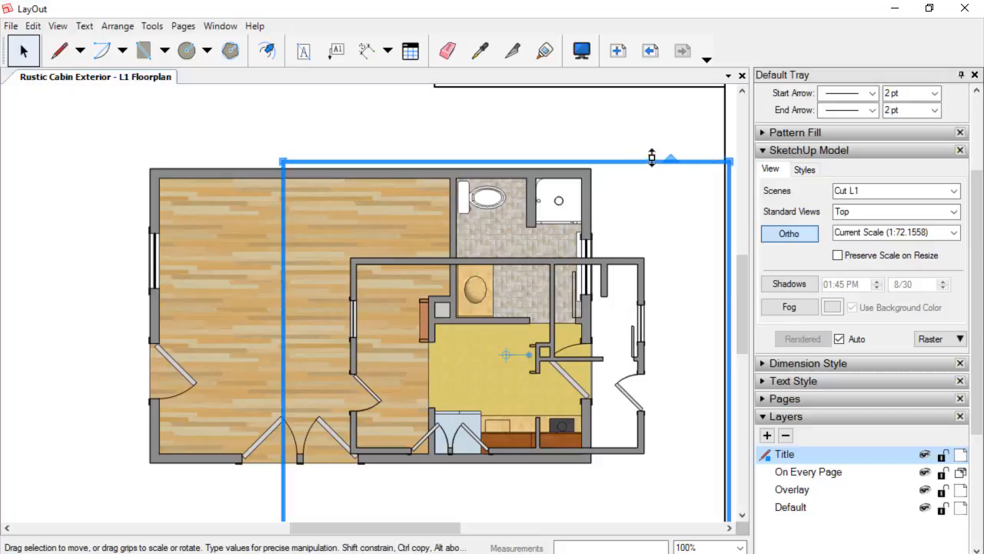
click(954, 233)
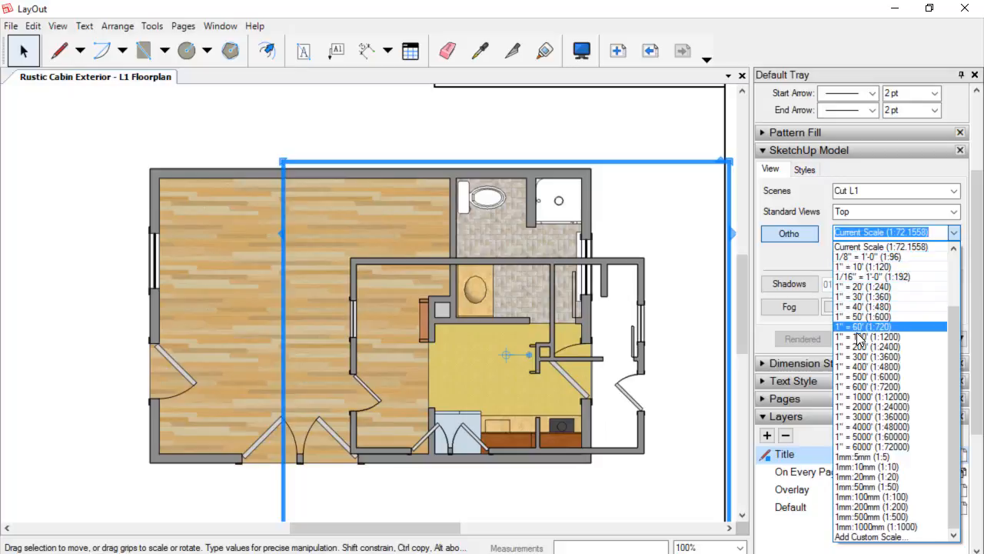
scroll(863, 300, up, 3)
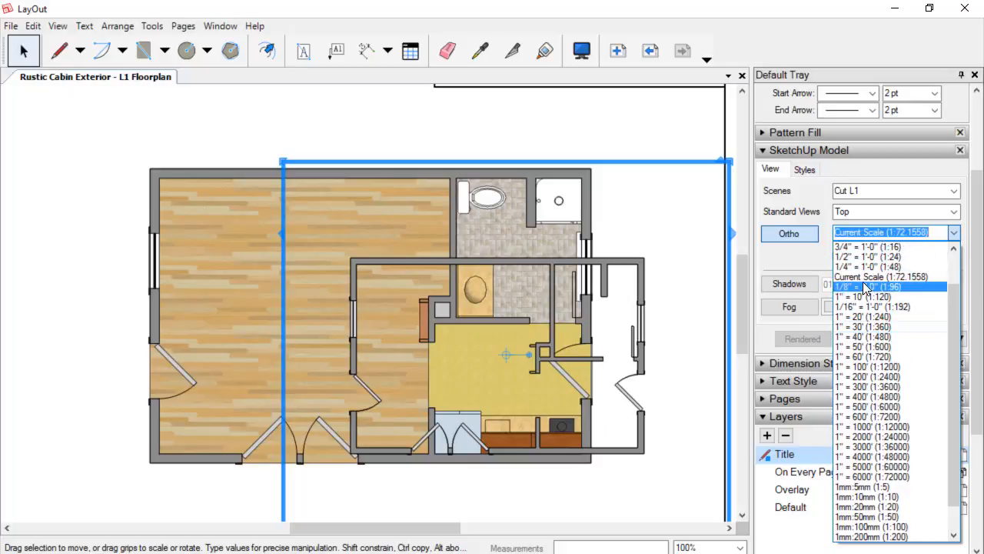
click(852, 266)
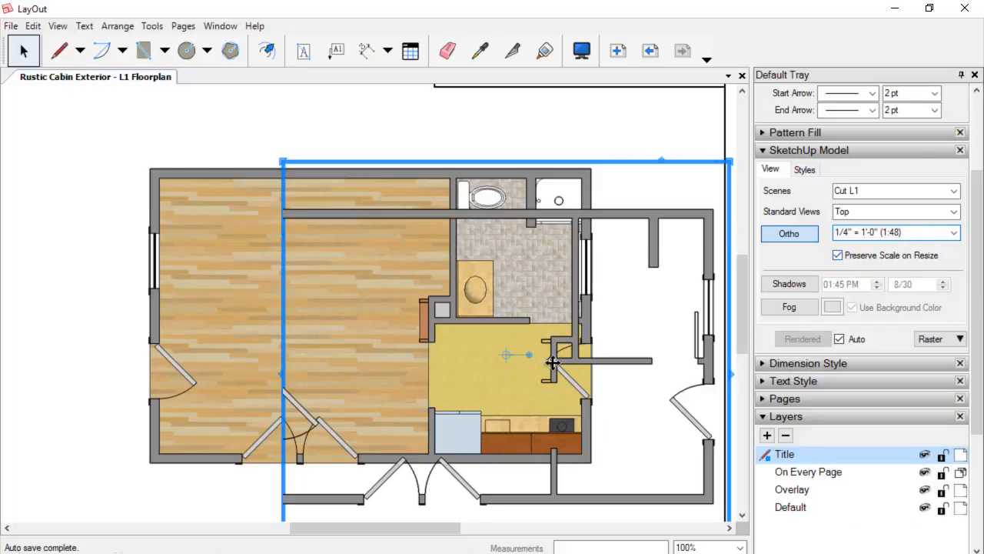
Nudge the extra Cut L1 viewport over the floor plan to align it, then delete it.
key(Left)
key(Left)
key(Left)
key(Left)
key(Left)
key(Left)
key(Left)
key(Left)
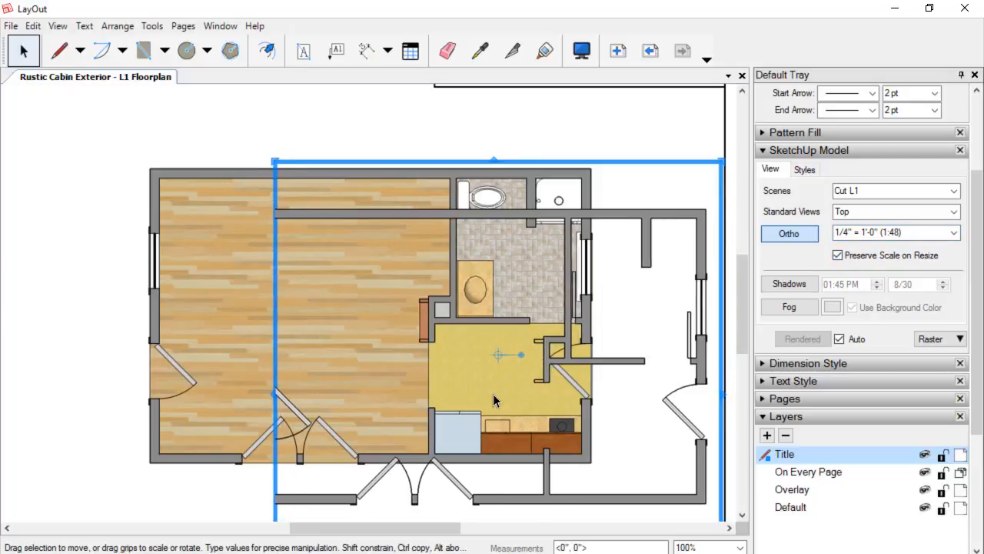
key(Left)
key(Left)
key(Left)
key(Left)
key(Left)
key(Left)
key(Left)
key(Left)
key(Left)
key(Left)
key(Left)
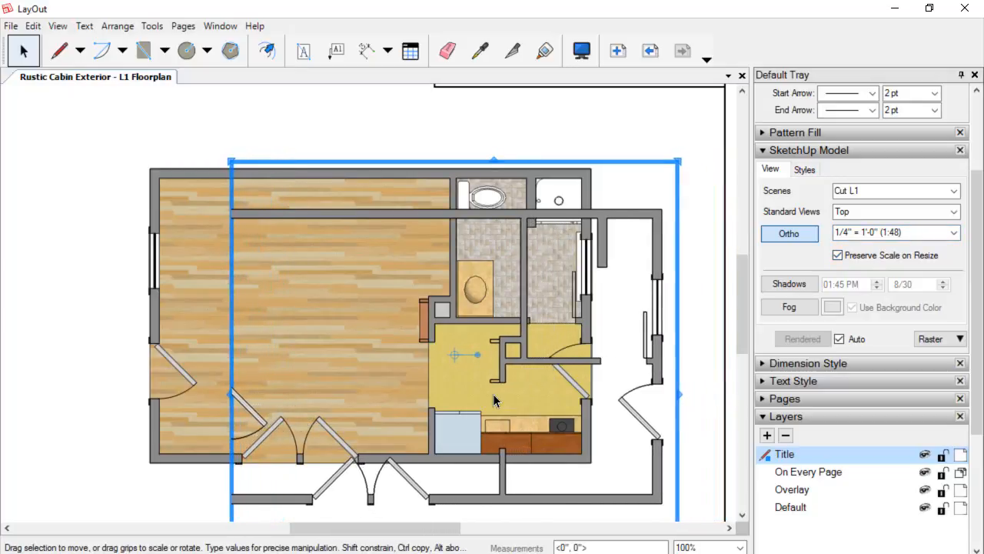
key(Up)
key(Up)
key(Up)
key(Up)
key(Up)
key(Up)
key(Up)
key(Up)
key(Up)
key(Up)
key(Up)
key(Up)
key(Up)
key(Up)
key(Up)
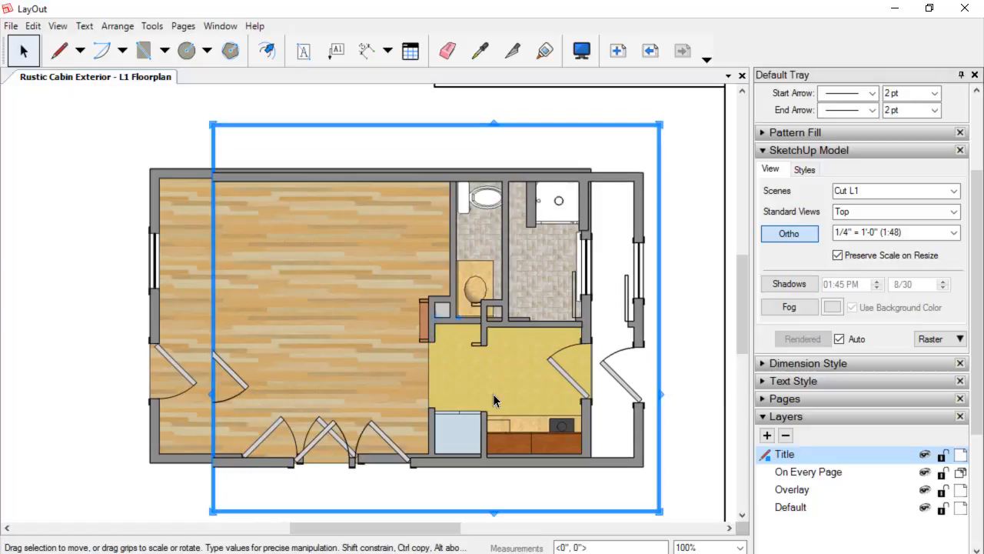
key(Right)
key(Right)
key(Right)
key(Right)
key(Right)
key(Right)
key(Right)
key(Right)
key(Right)
key(Right)
key(Right)
key(Right)
key(Right)
key(Right)
key(Right)
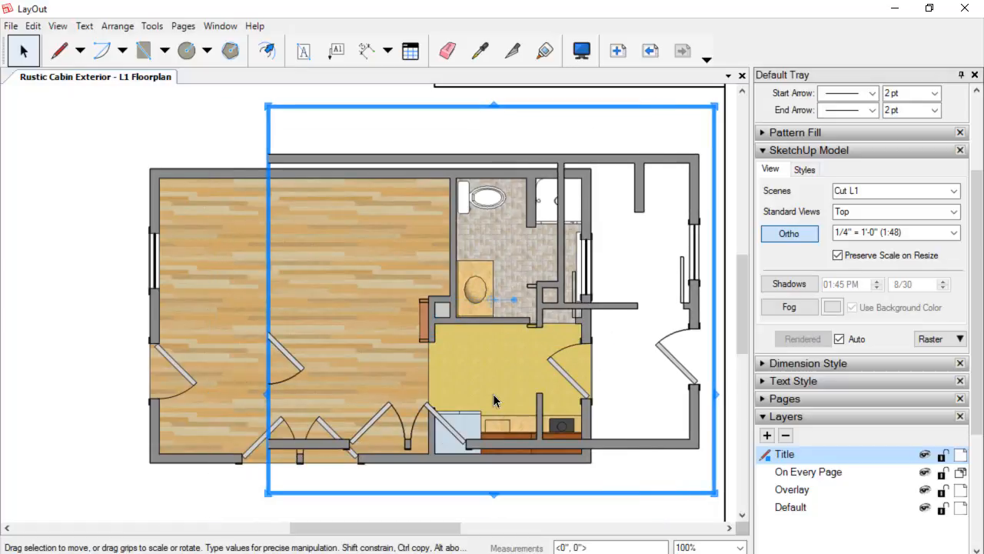
key(Left)
key(Left)
key(Left)
key(Left)
key(Left)
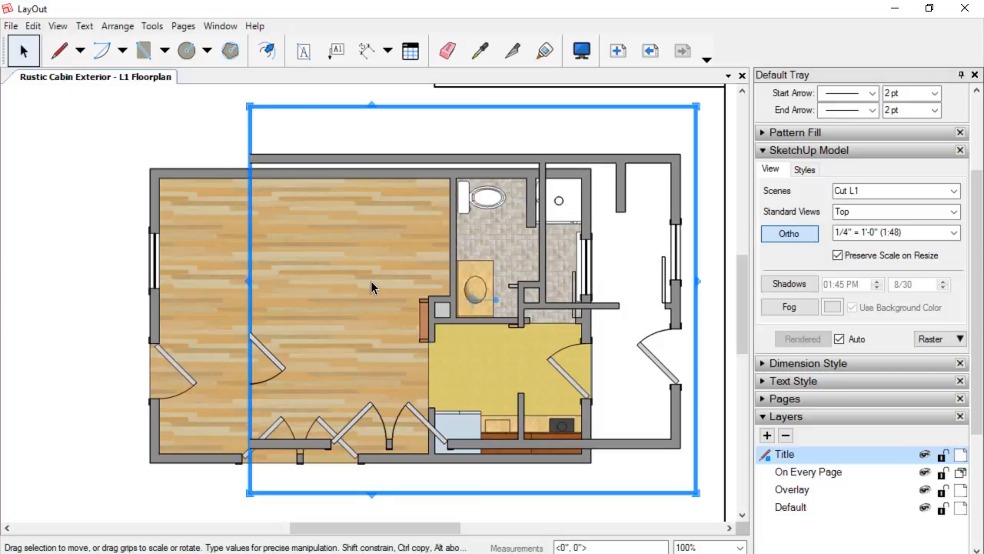
key(Delete)
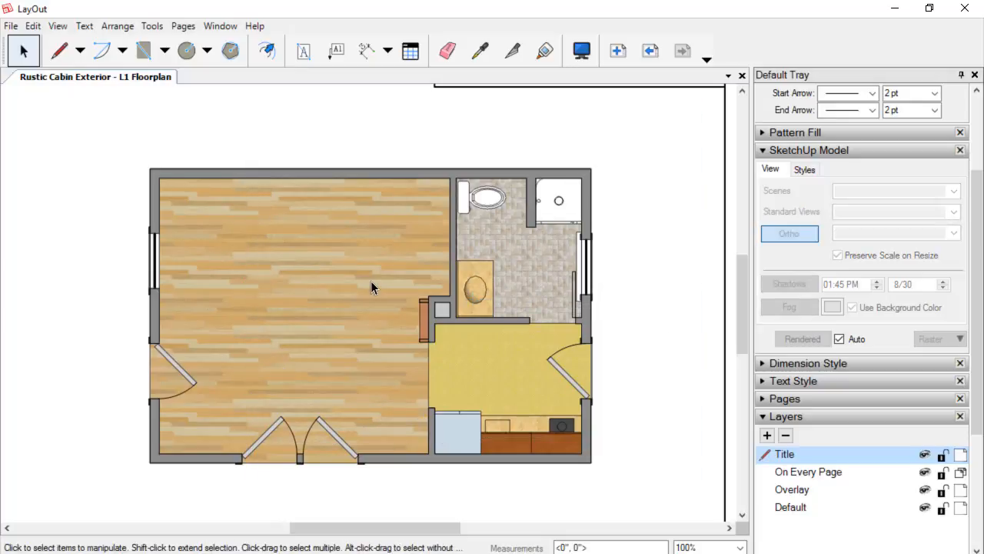
Toggle the Overlay layer's visibility to compare the Cut L1 overlay against the floor plan.
click(226, 170)
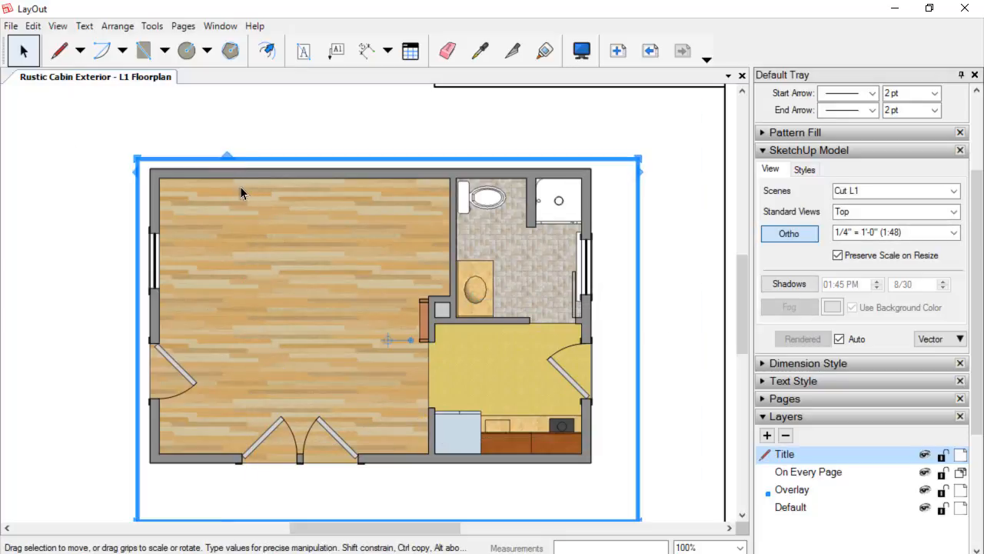
scroll(600, 382, down, 1)
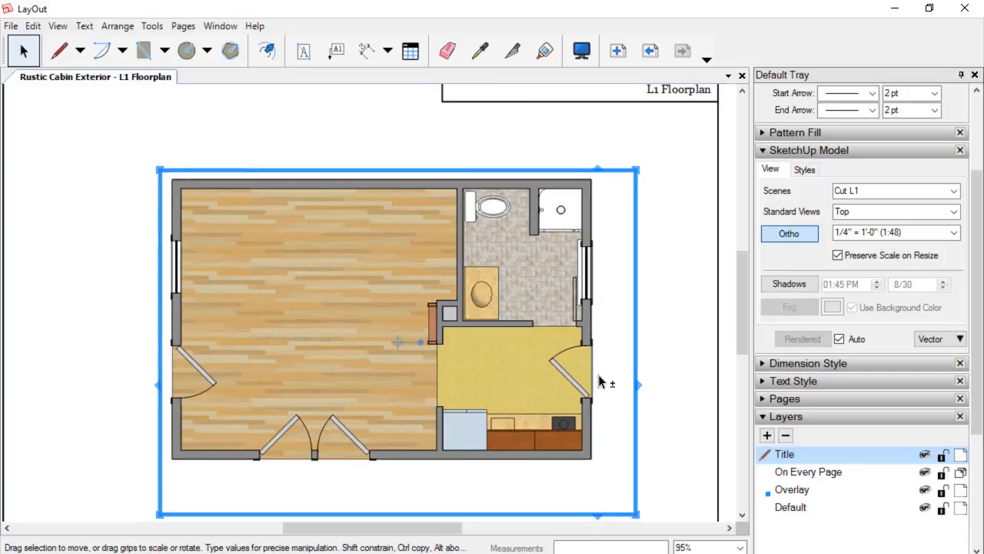
scroll(673, 318, down, 1)
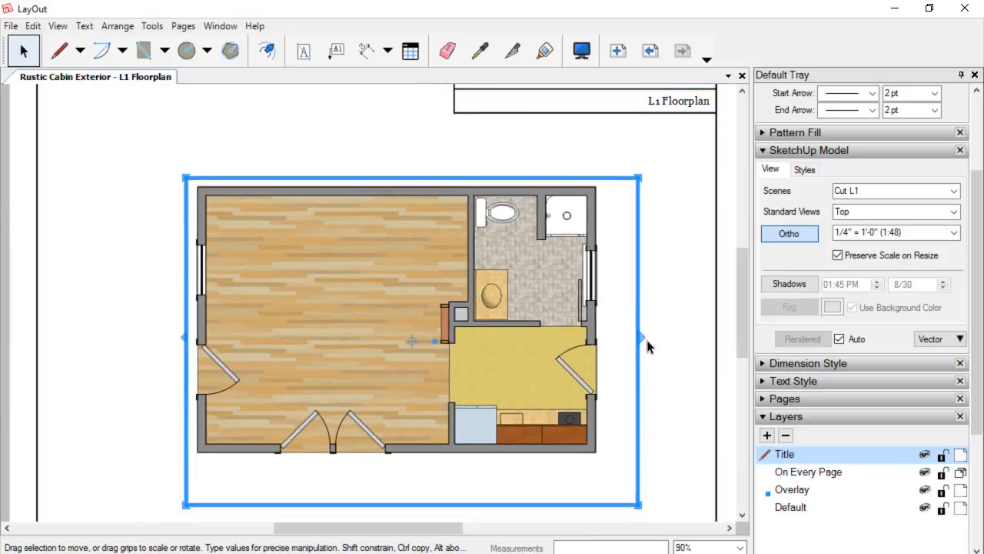
scroll(250, 246, up, 2)
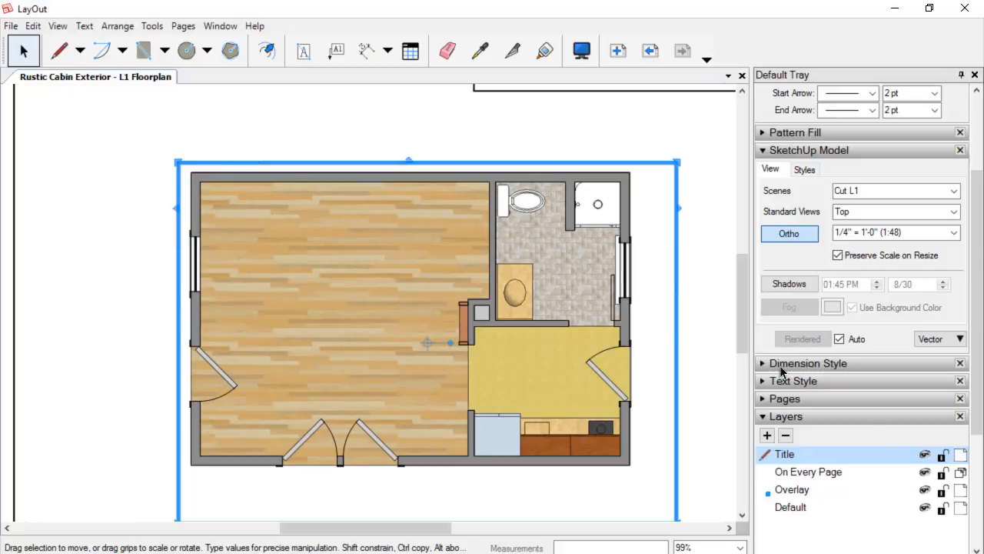
click(930, 492)
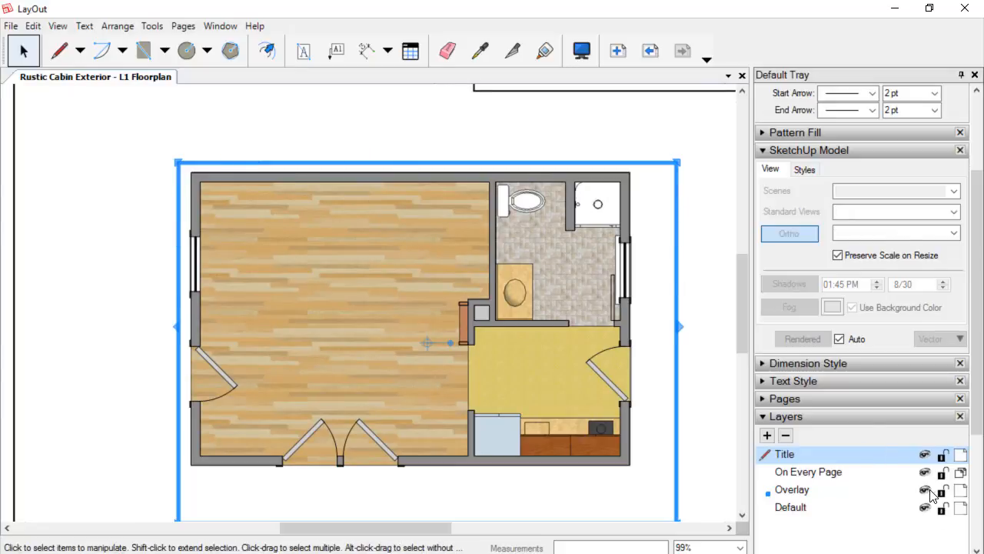
click(930, 491)
click(931, 491)
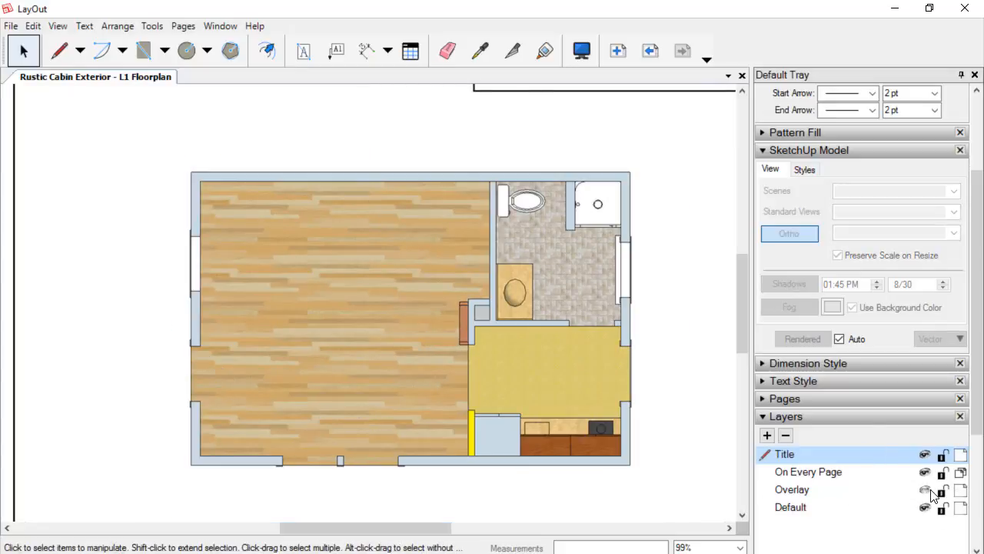
click(930, 491)
Zoom in to inspect how the overlay walls and windows line up with the floor plan.
scroll(646, 383, up, 3)
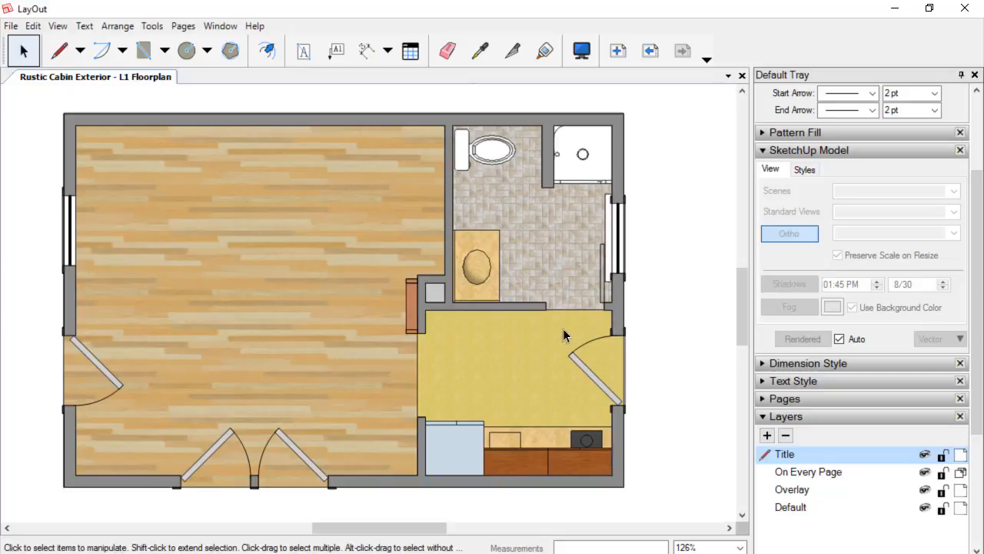
scroll(627, 248, up, 2)
scroll(622, 251, down, 2)
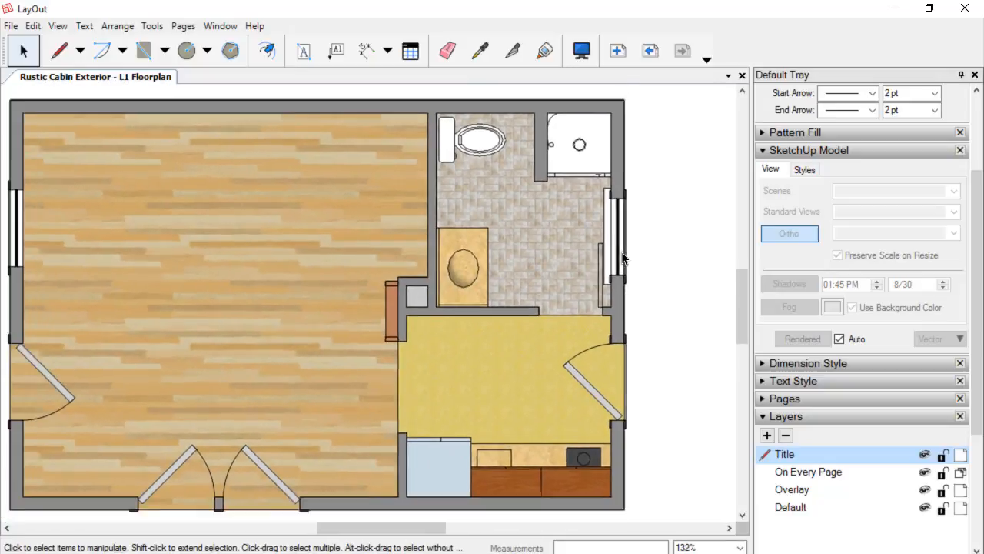
scroll(605, 300, up, 2)
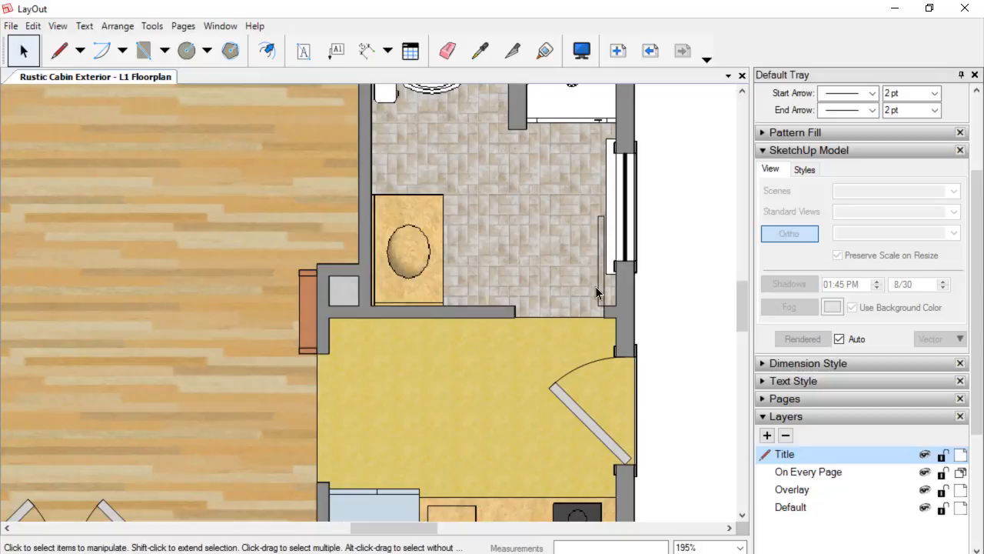
scroll(607, 293, down, 1)
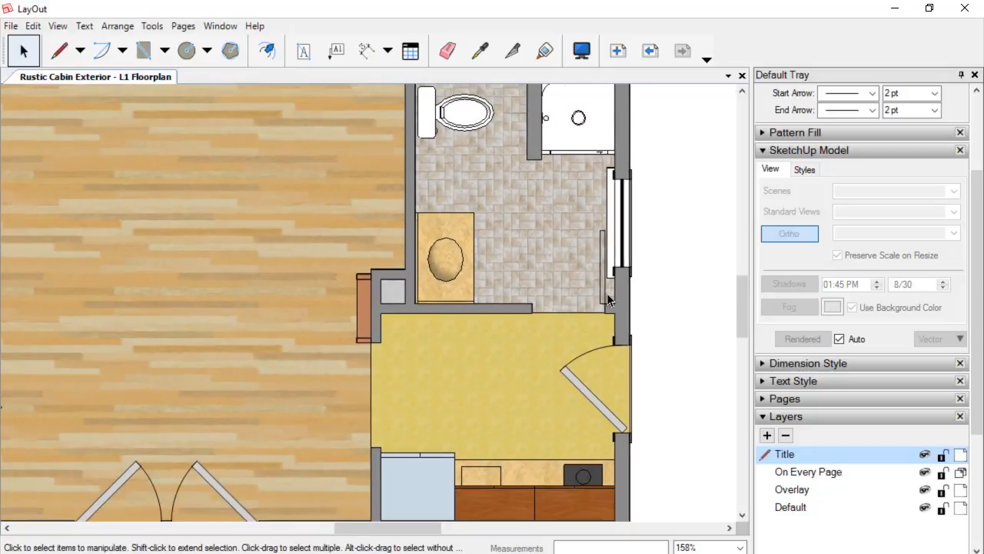
scroll(608, 284, down, 1)
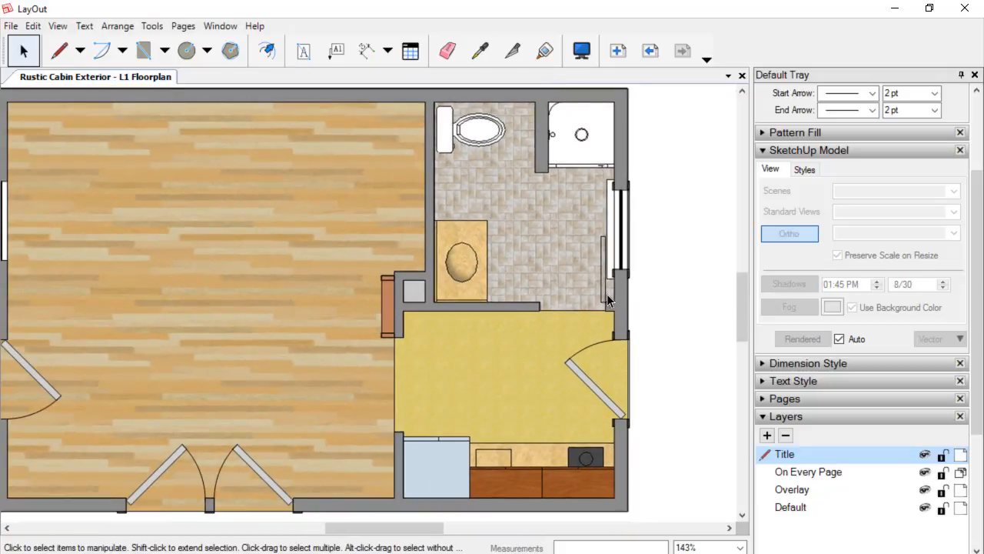
scroll(591, 282, down, 1)
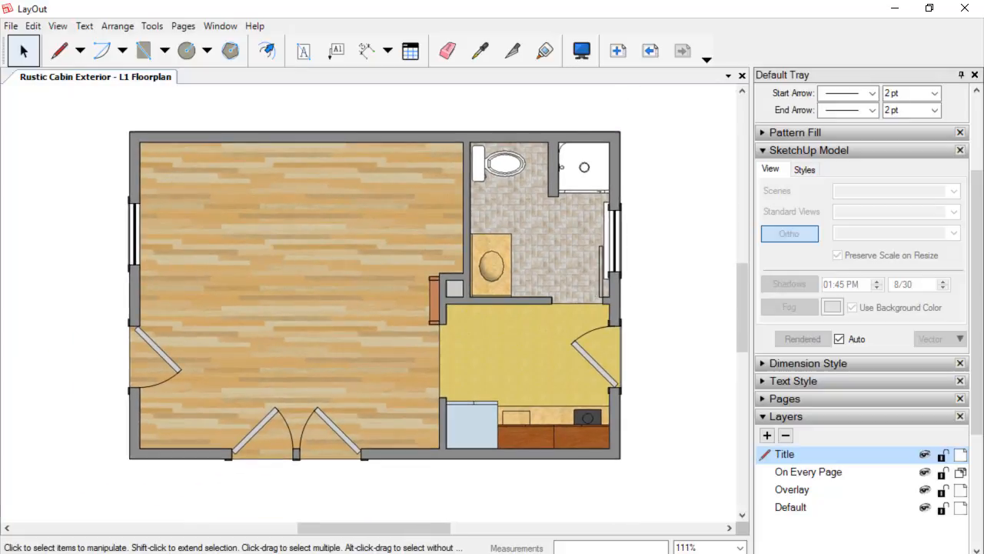
Switch to SketchUp, open the Cut L1 scene and zoom in on the east wall window.
click(427, 552)
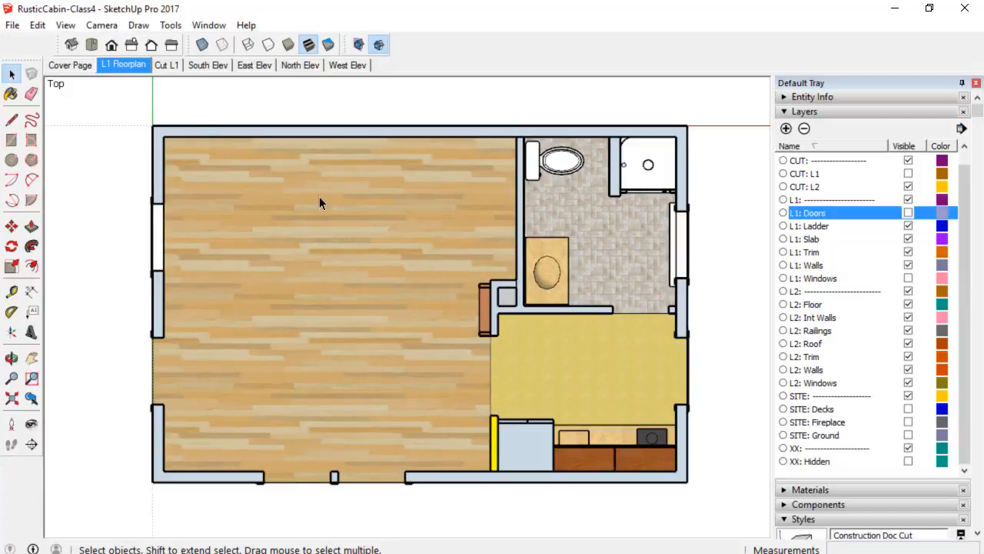
click(167, 66)
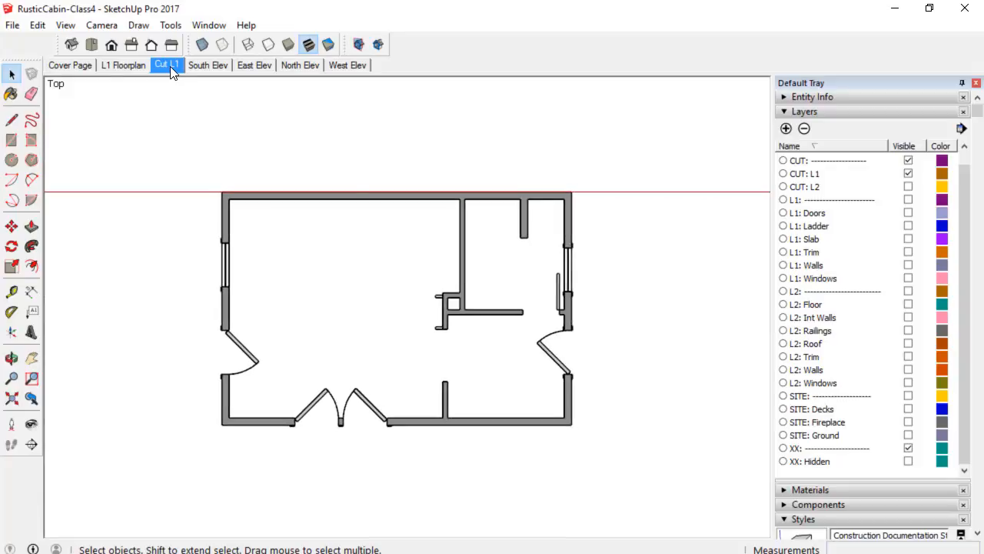
scroll(576, 345, up, 5)
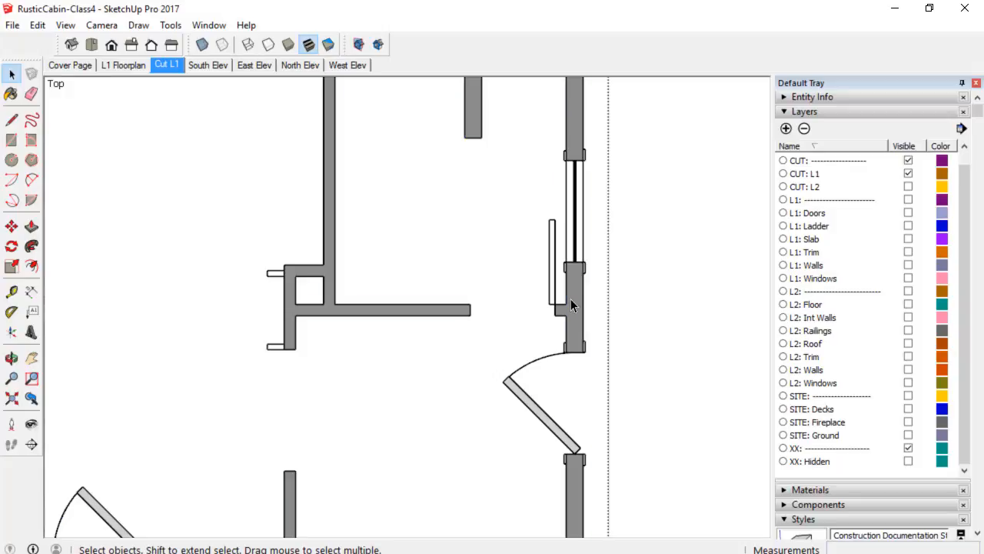
scroll(570, 298, down, 2)
scroll(553, 282, up, 2)
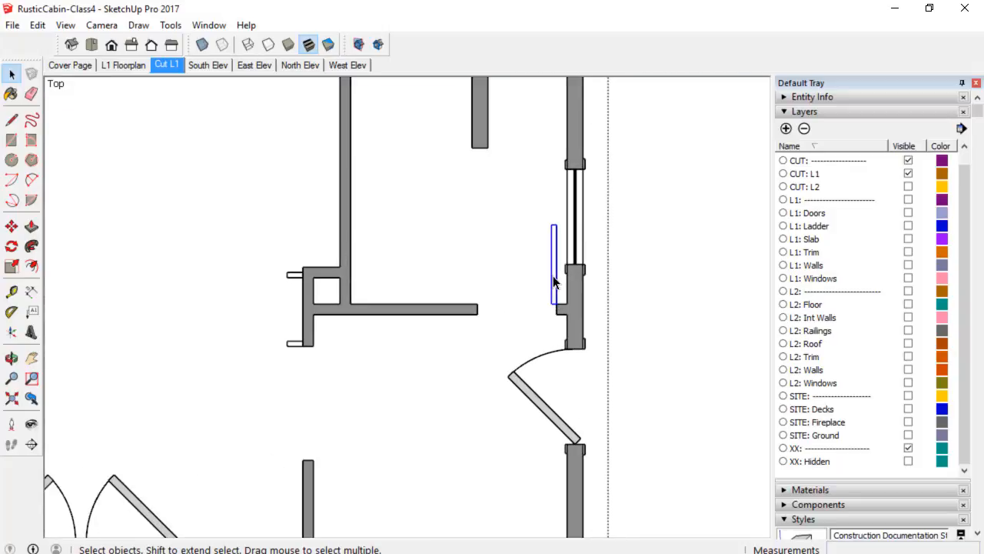
Inside the east wall component, draw a line closing the bottom of the door leaf rectangle to form a face.
scroll(553, 282, up, 2)
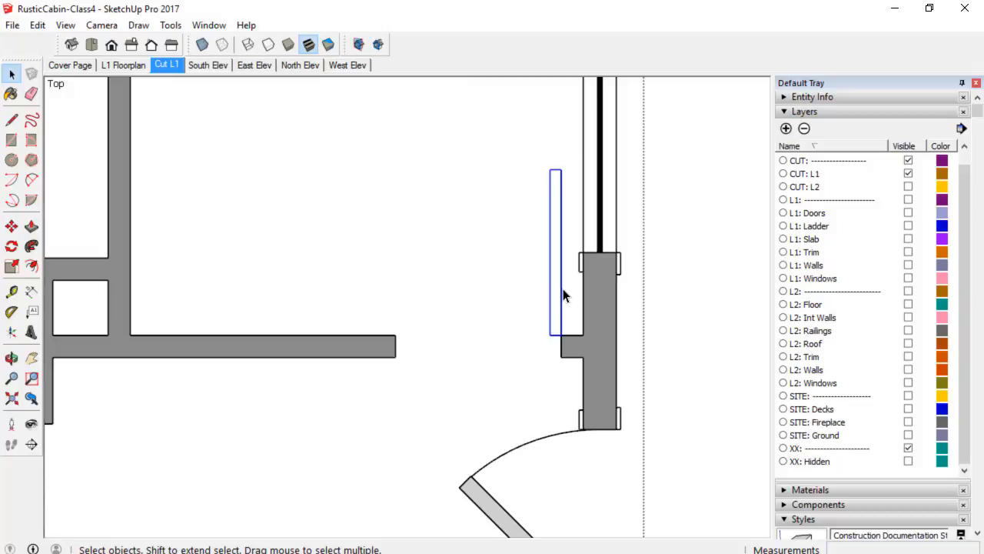
double_click(562, 296)
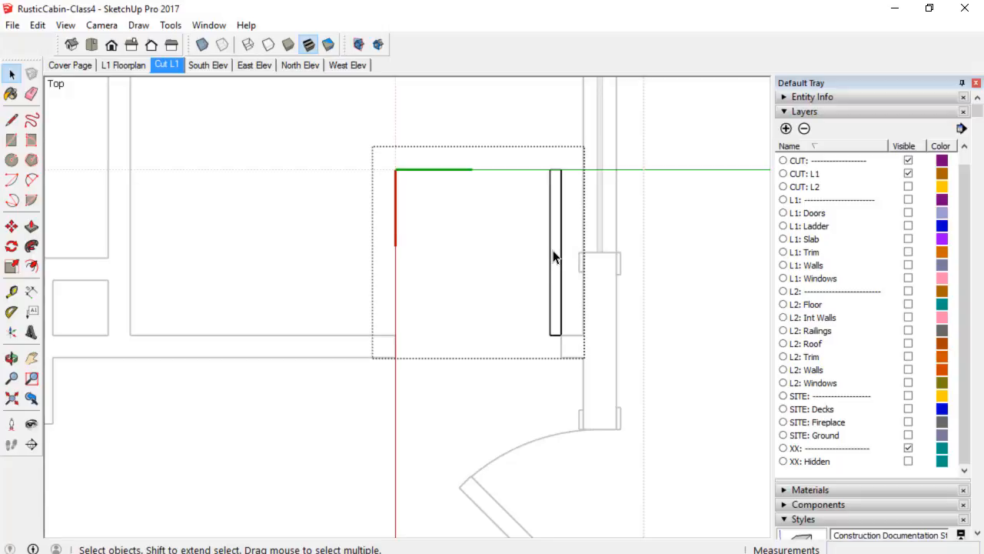
key(l)
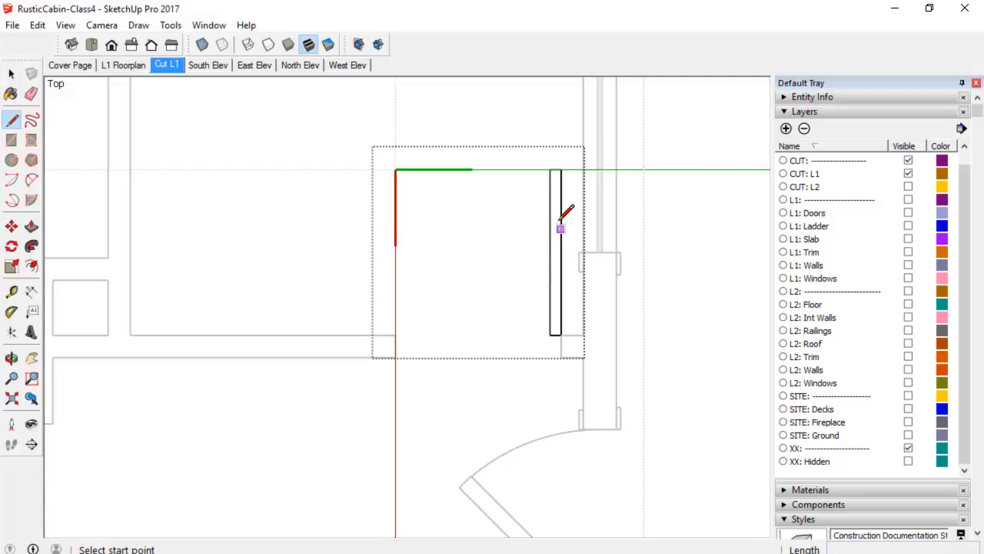
click(550, 168)
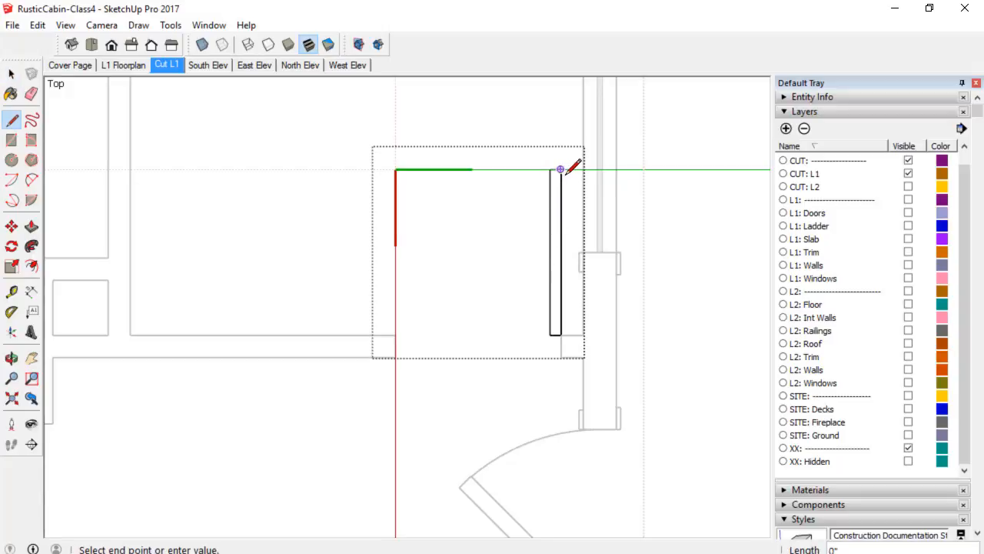
key(space)
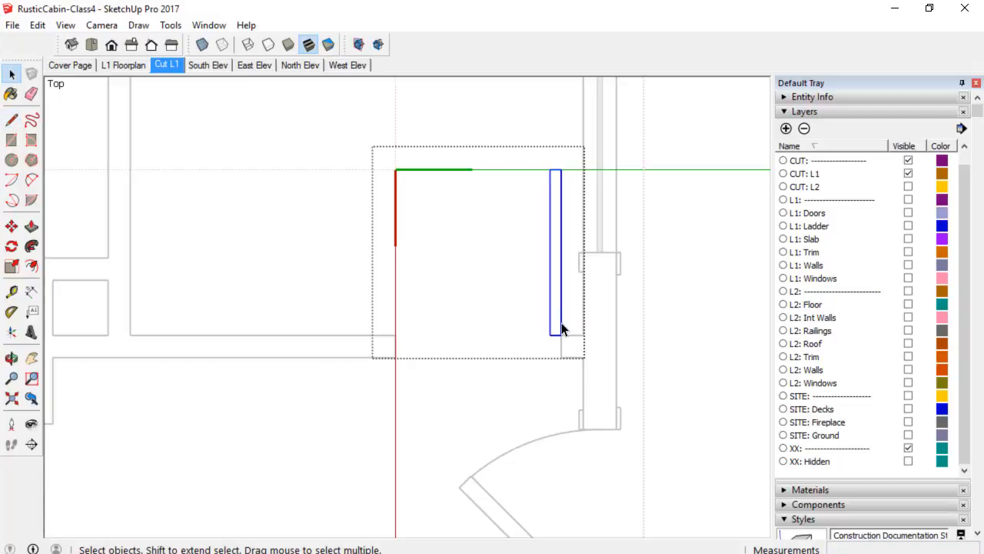
double_click(561, 329)
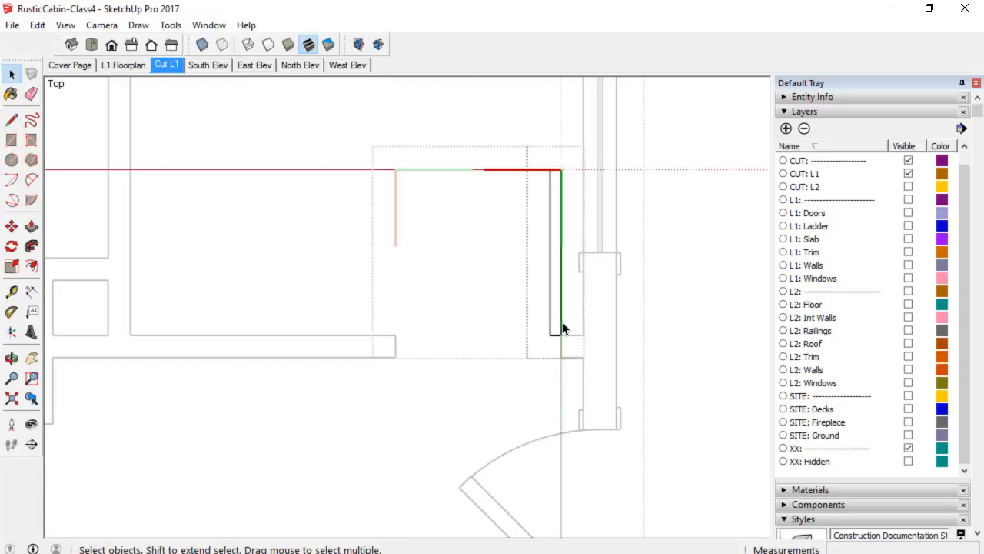
key(l)
click(550, 334)
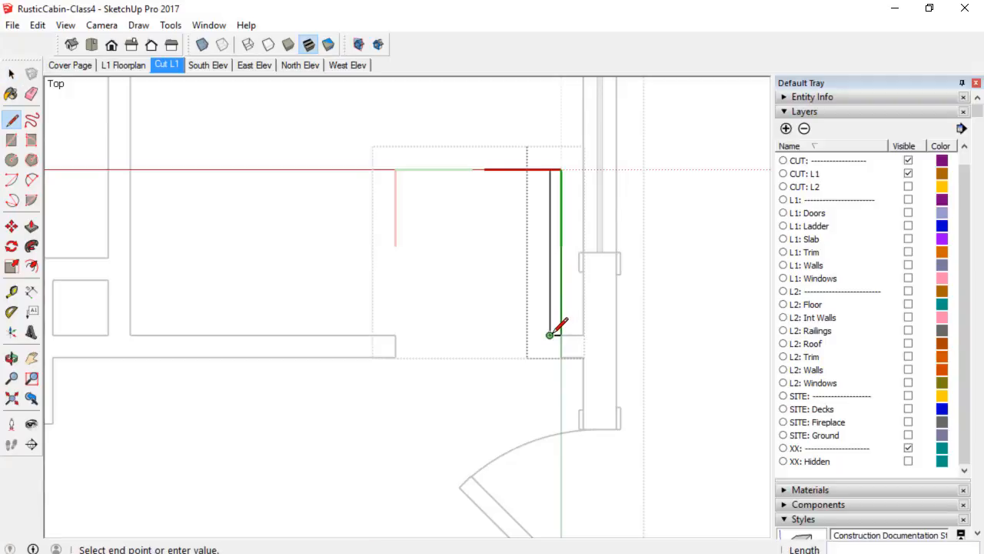
click(561, 334)
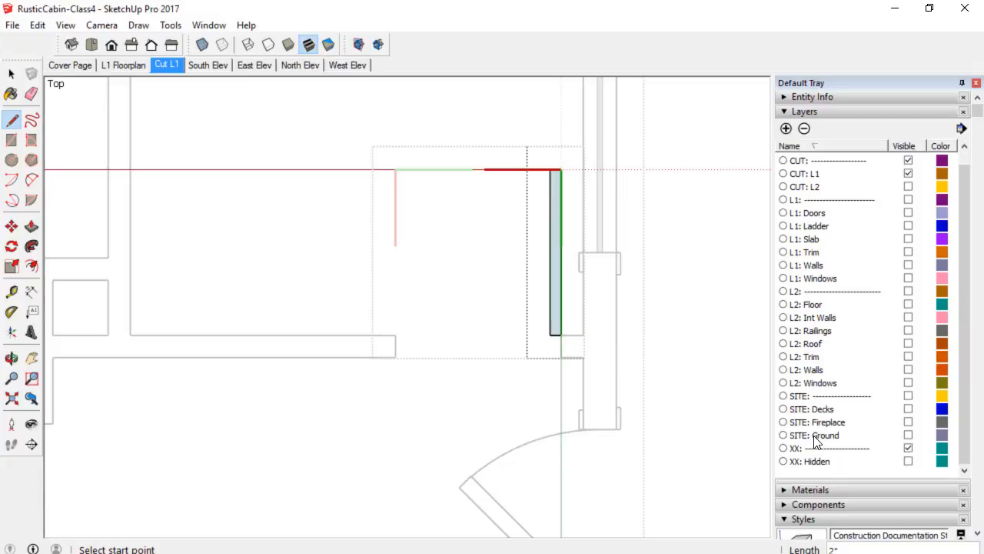
Paint the door leaf face with the gray Color M05 material.
scroll(816, 442, down, 3)
scroll(821, 434, up, 3)
scroll(828, 427, down, 3)
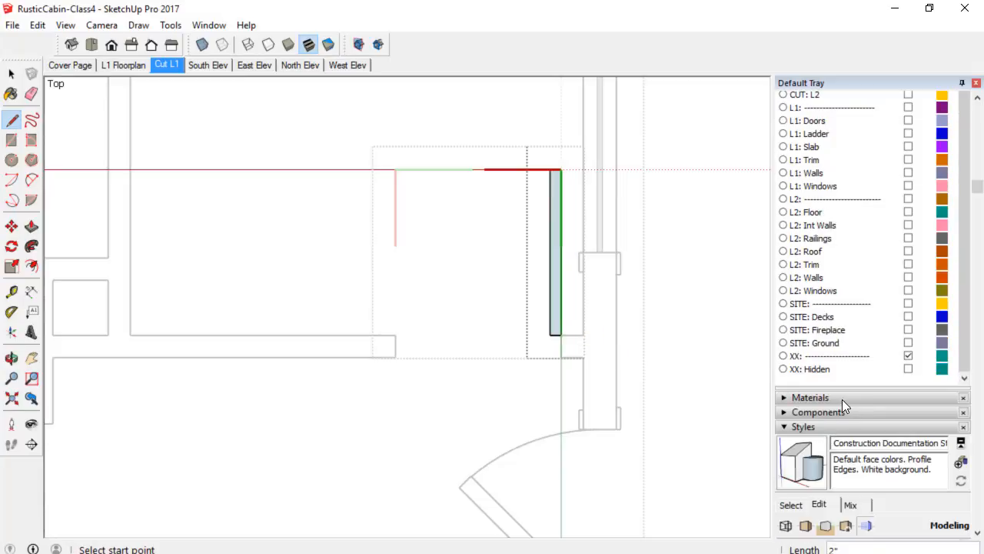
click(842, 399)
scroll(831, 424, down, 3)
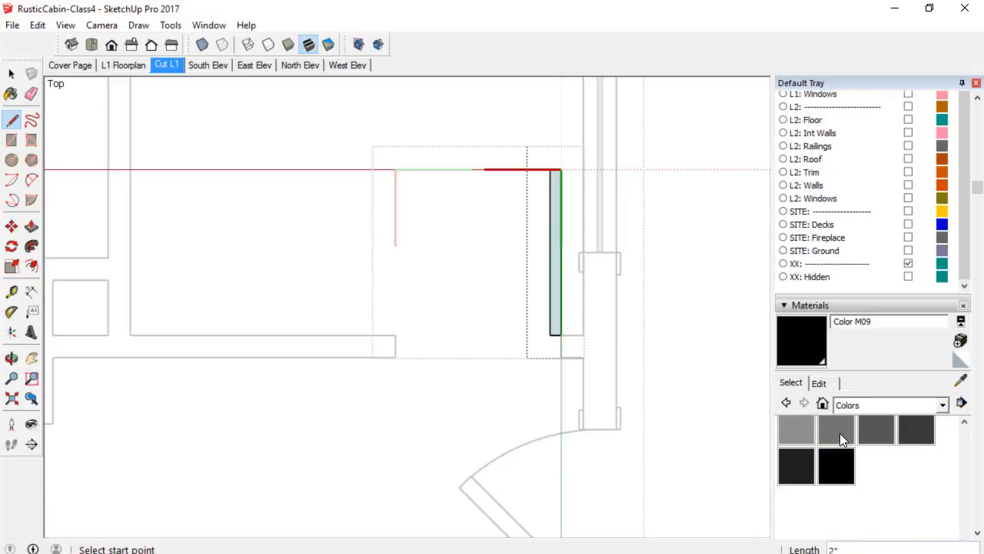
click(840, 430)
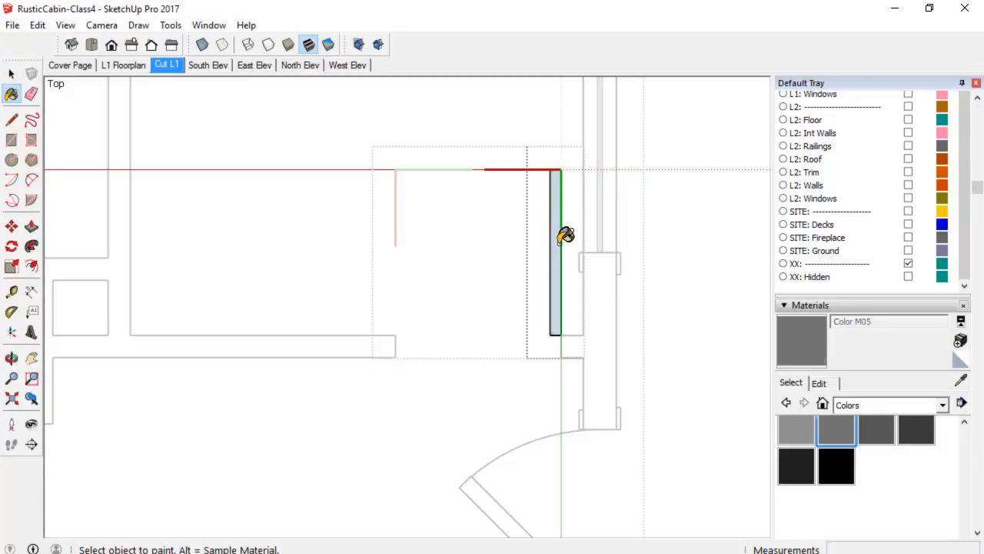
click(565, 235)
key(space)
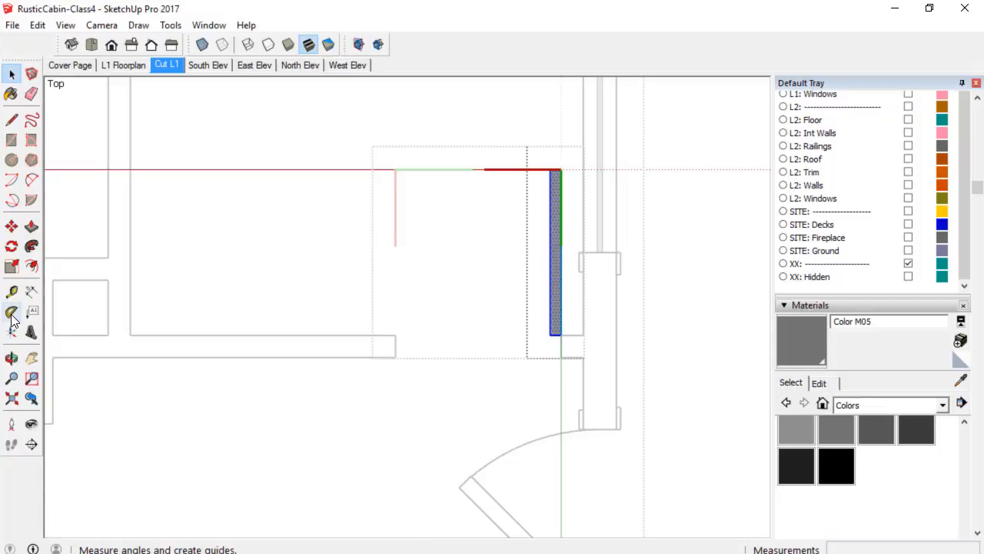
Rotate the door leaf 45 degrees about its bottom corner.
click(12, 246)
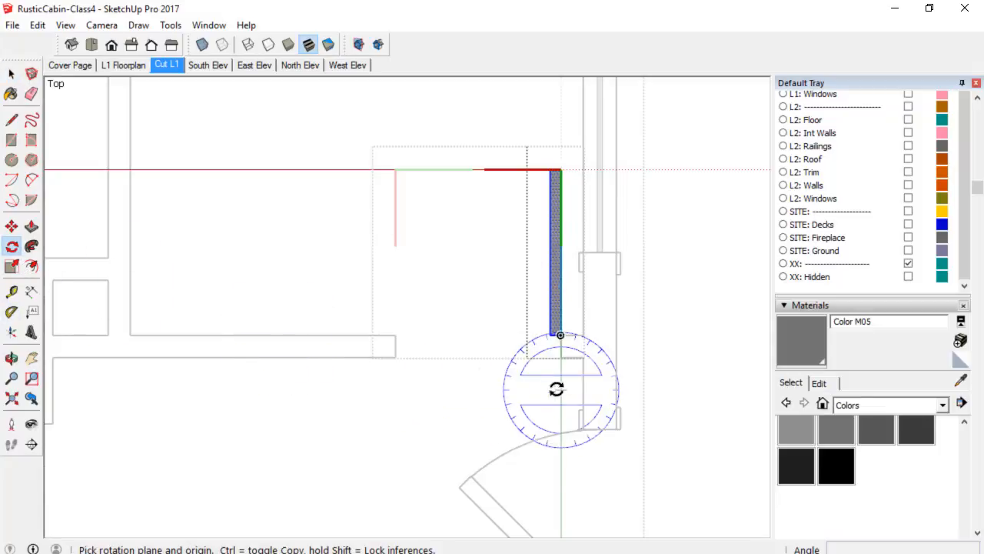
click(559, 334)
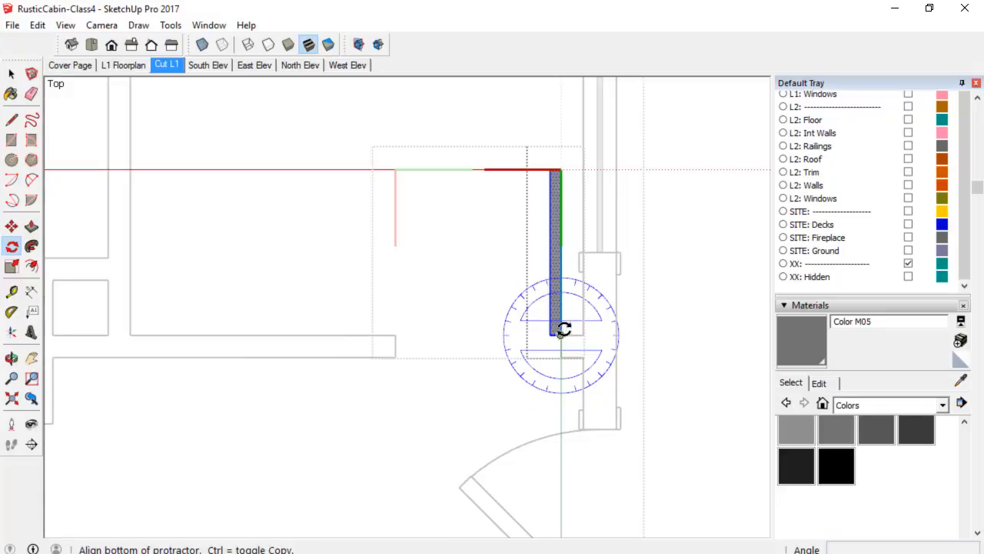
click(561, 234)
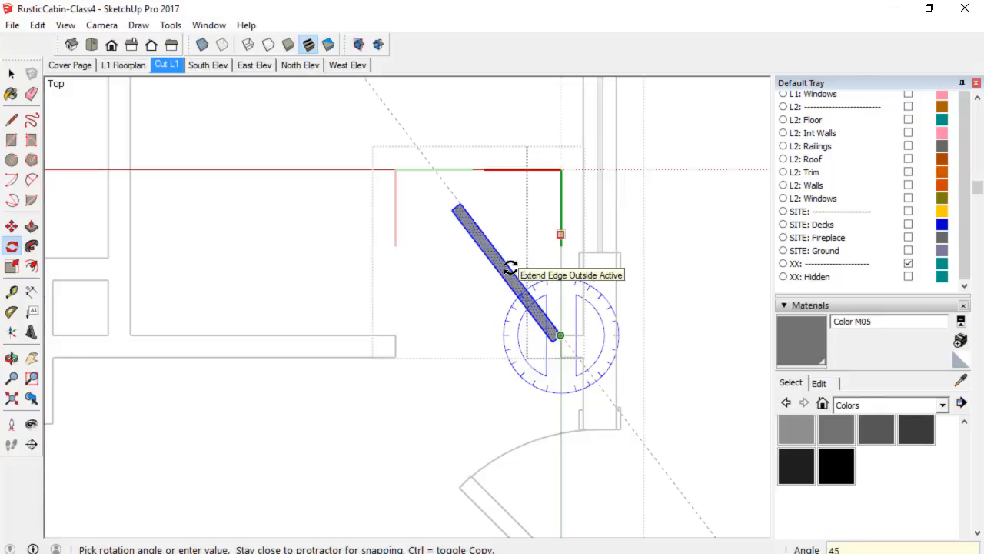
text(45)
key(Return)
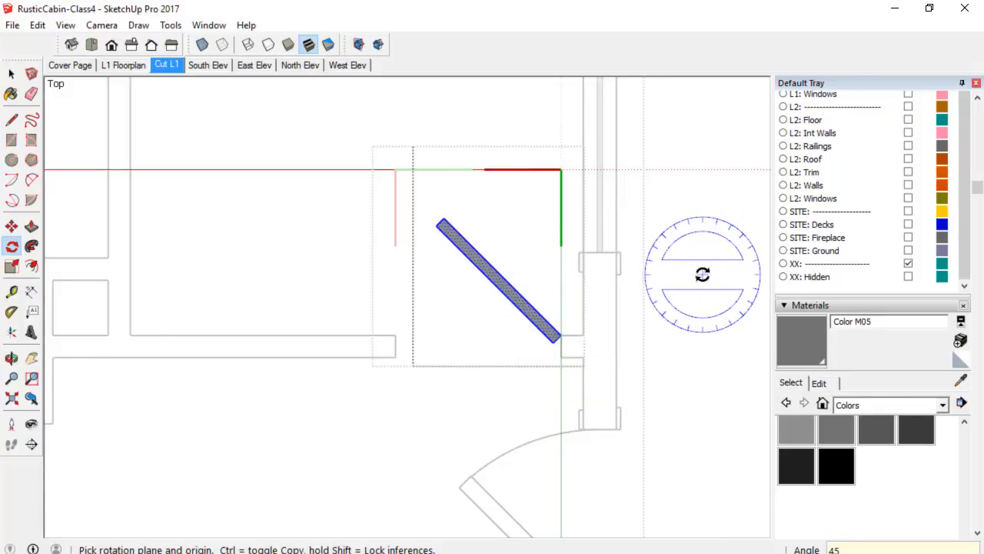
Draw a door swing arc centred on the hinge, from the wall to the tip of the door leaf.
scroll(702, 274, down, 1)
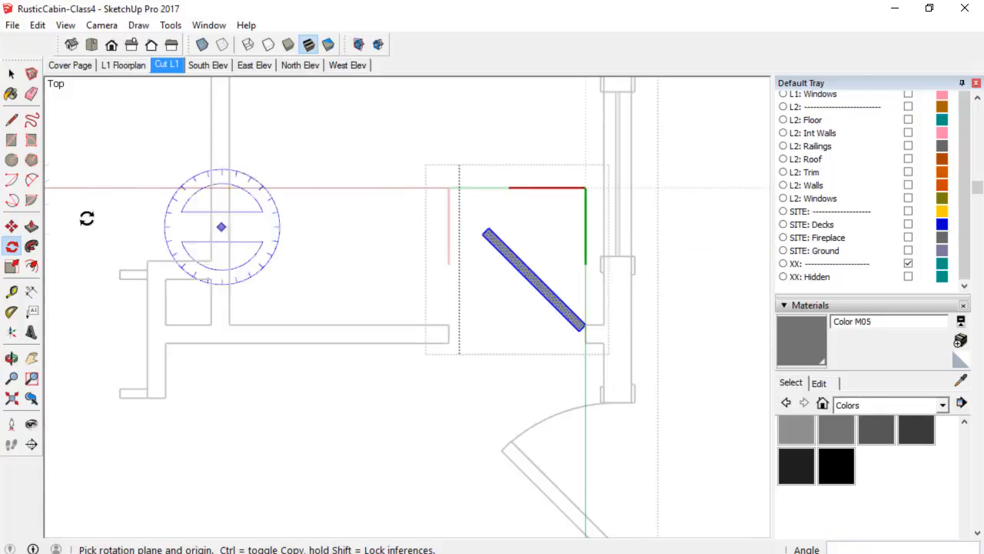
click(11, 181)
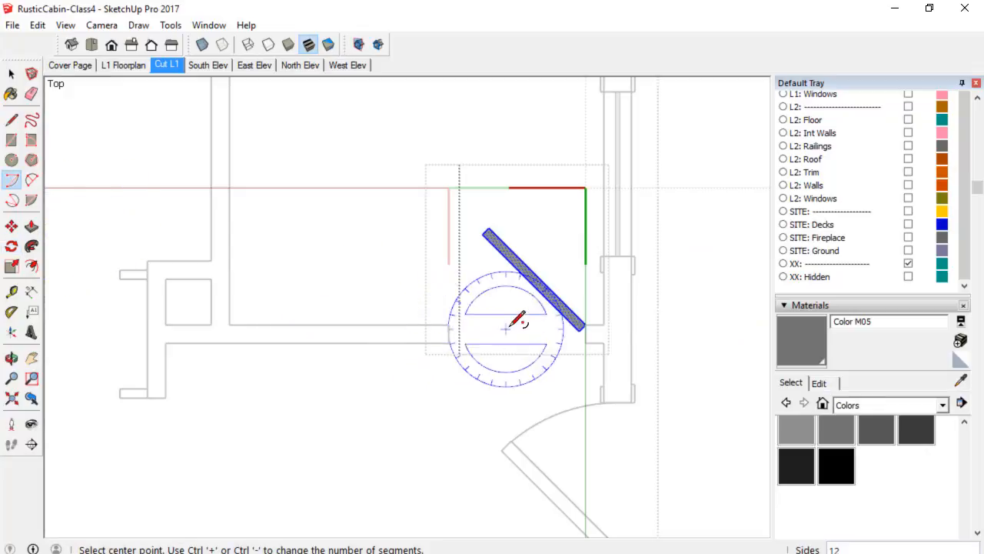
click(585, 323)
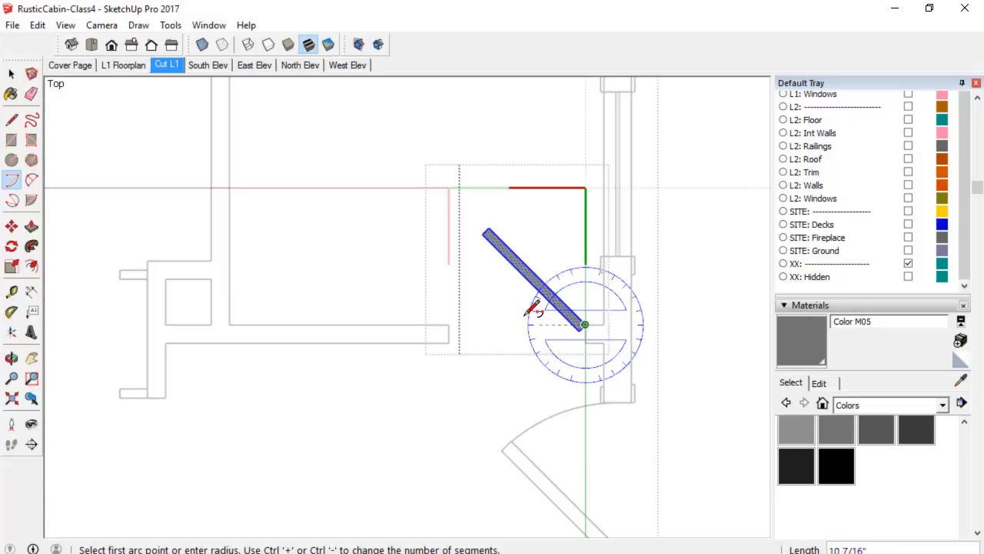
click(448, 323)
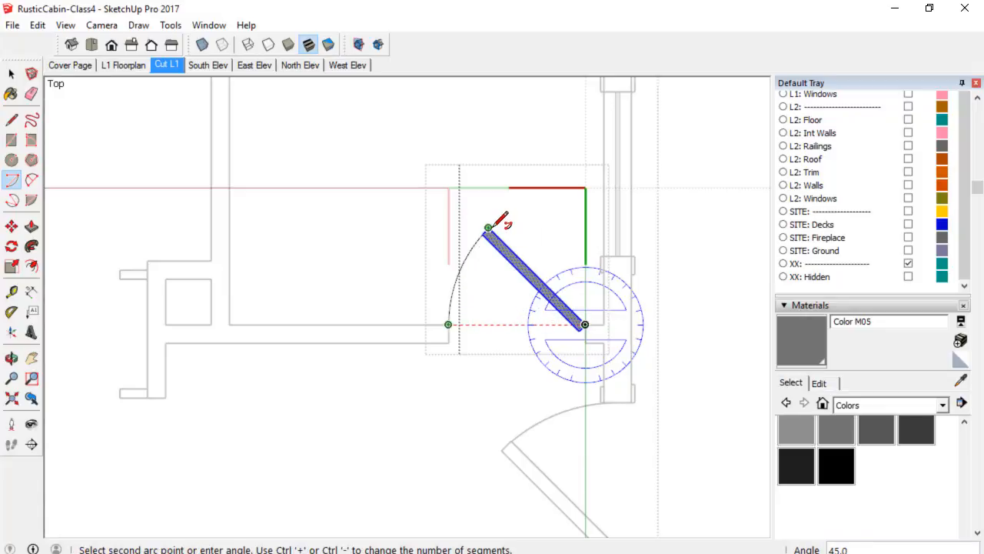
click(488, 228)
scroll(736, 386, down, 1)
scroll(730, 393, down, 1)
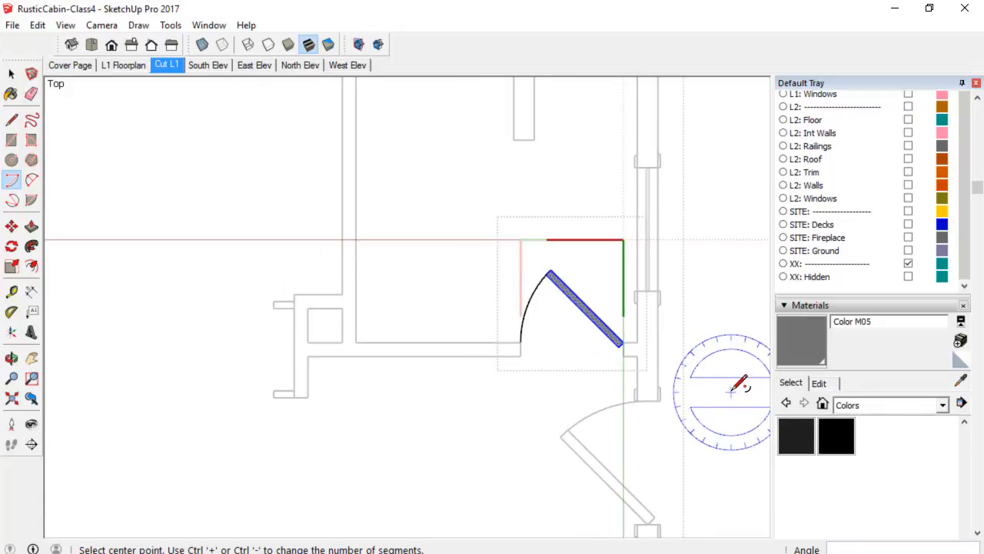
shift+middle_drag(732, 391, 651, 328)
key(space)
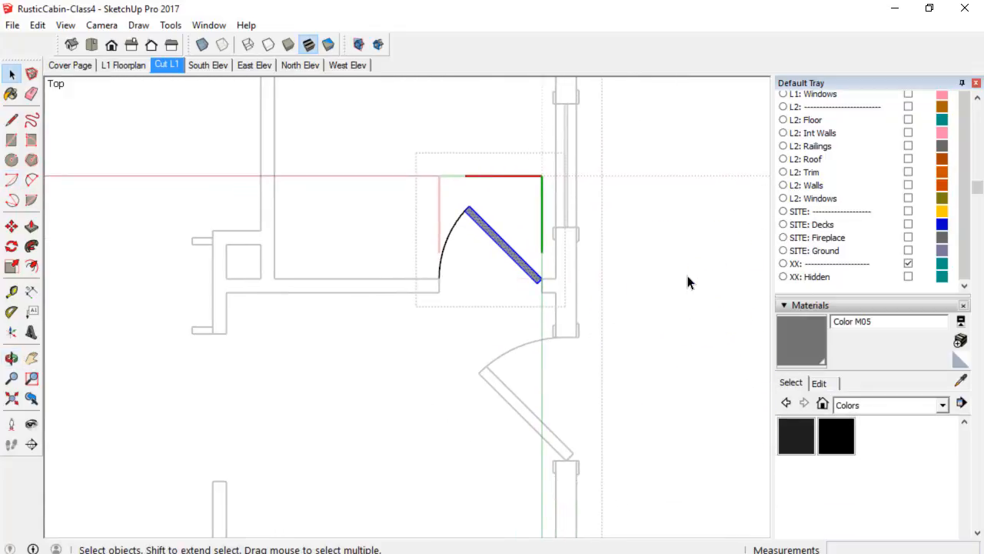
Close the door component and its parent floor plan group.
right_click(688, 281)
click(696, 288)
right_click(696, 288)
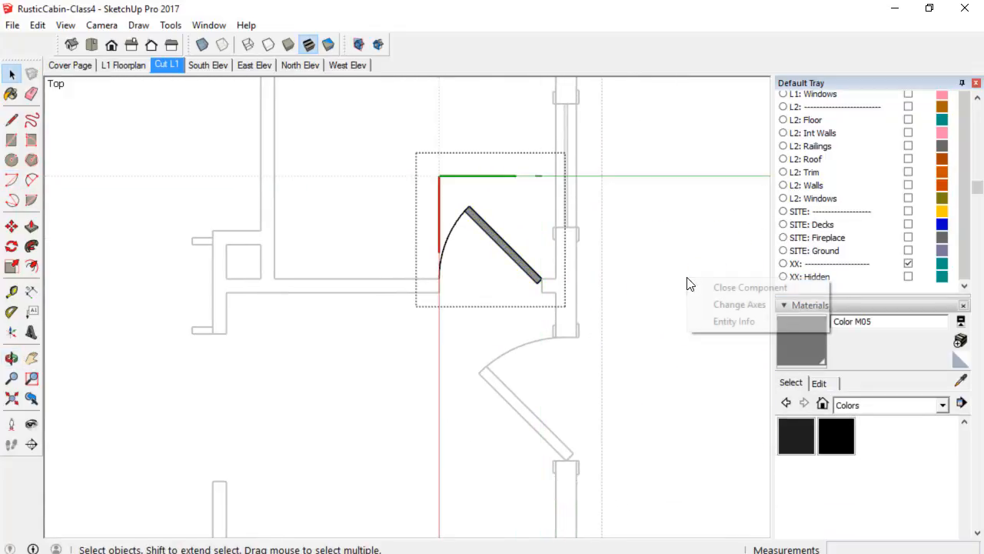
click(699, 286)
scroll(685, 293, down, 3)
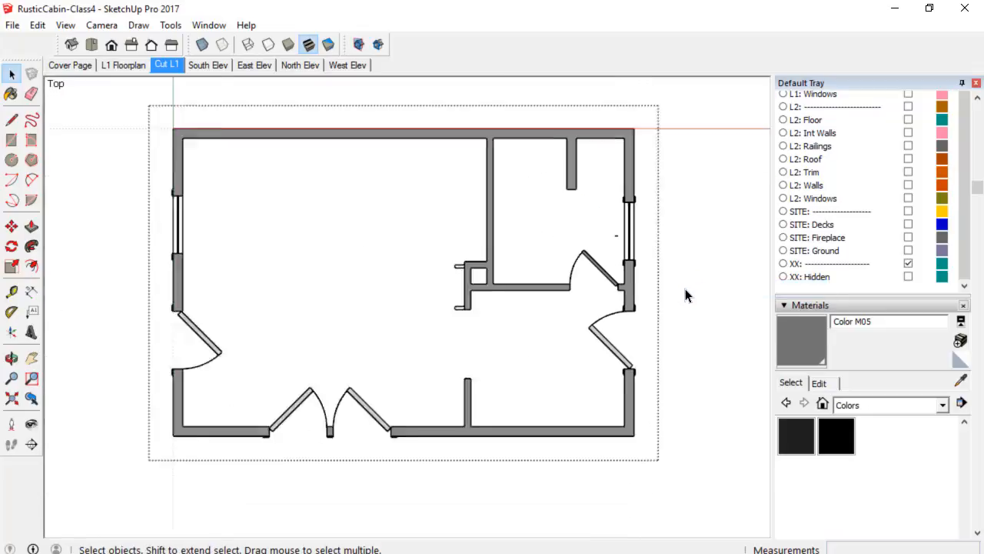
right_click(704, 275)
click(726, 280)
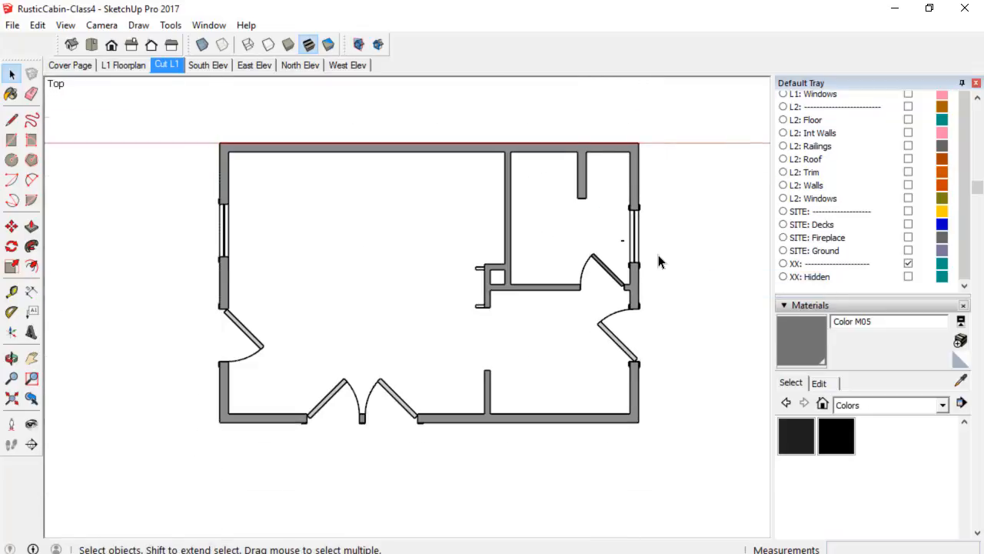
Select everything, then reopen the floor plan group and the door component for editing.
scroll(659, 260, up, 5)
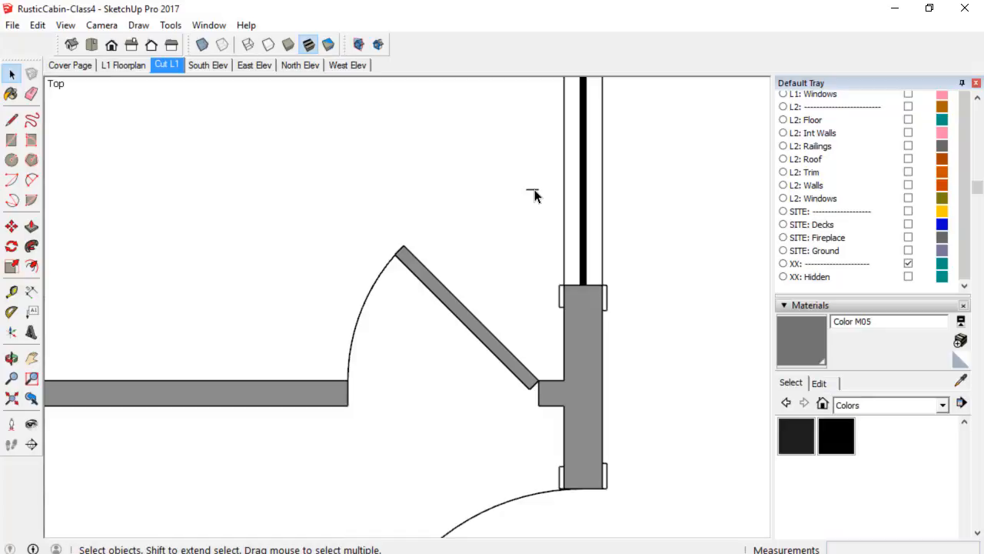
key(ctrl+a)
scroll(538, 208, down, 3)
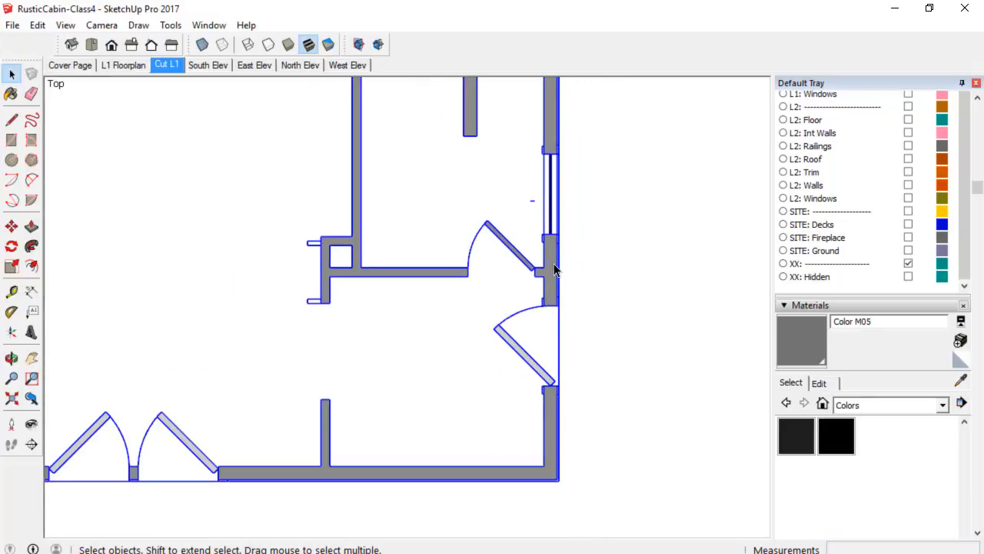
double_click(553, 264)
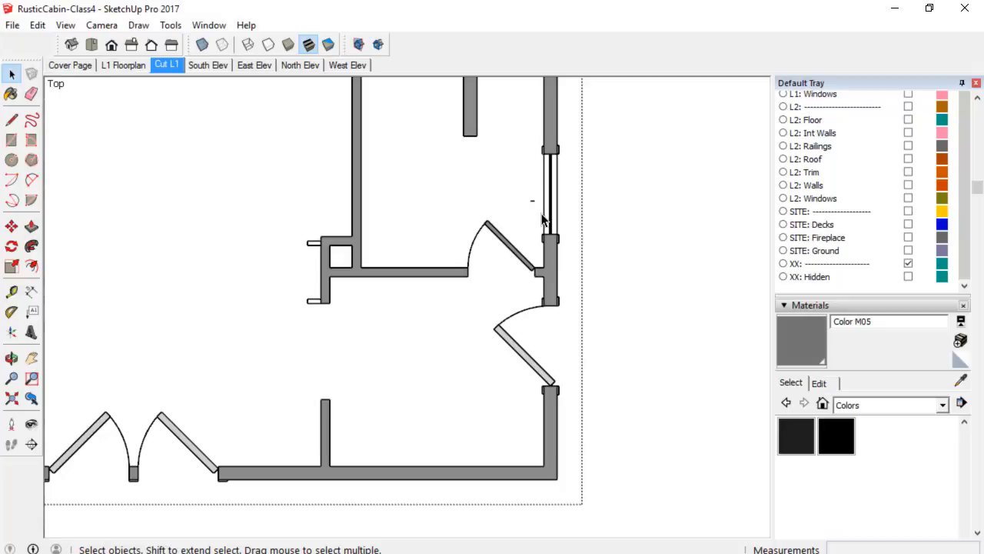
click(556, 274)
double_click(535, 206)
scroll(538, 206, up, 3)
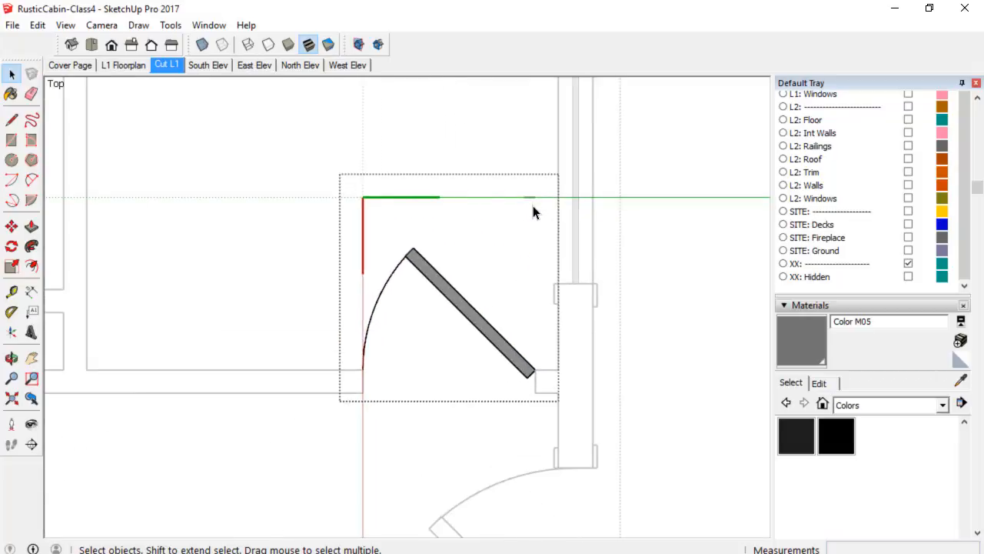
Close the door component and the floor plan group once more.
right_click(662, 258)
click(678, 263)
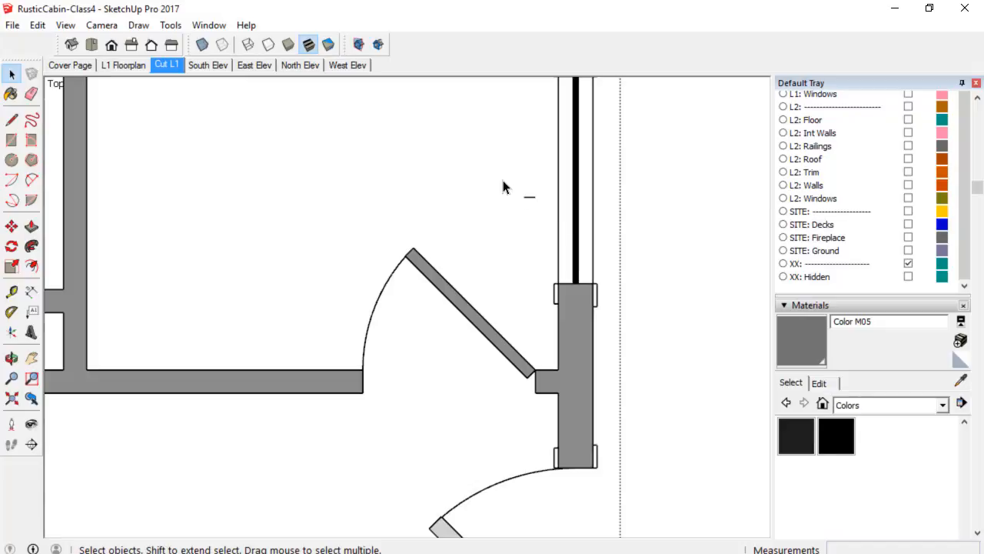
double_click(527, 200)
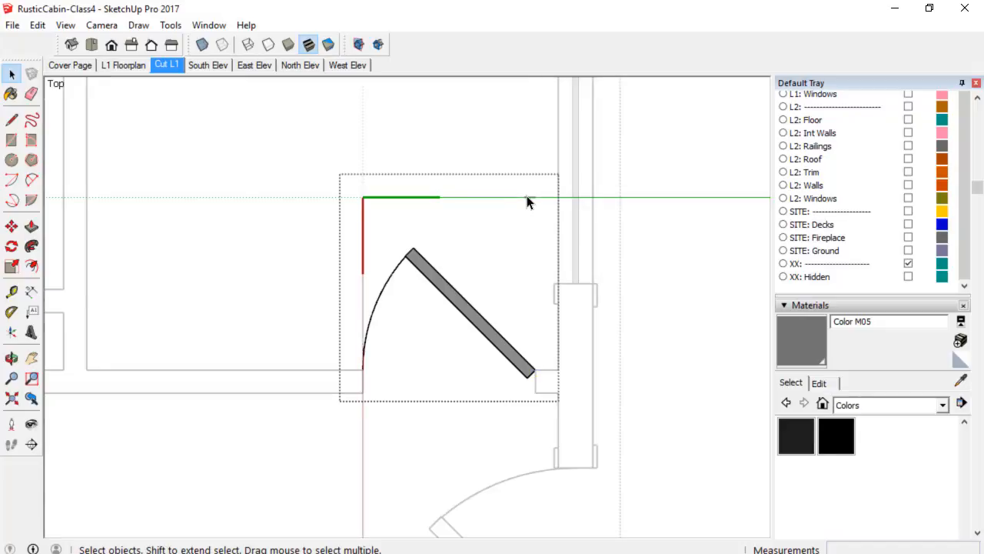
scroll(599, 248, down, 5)
right_click(653, 256)
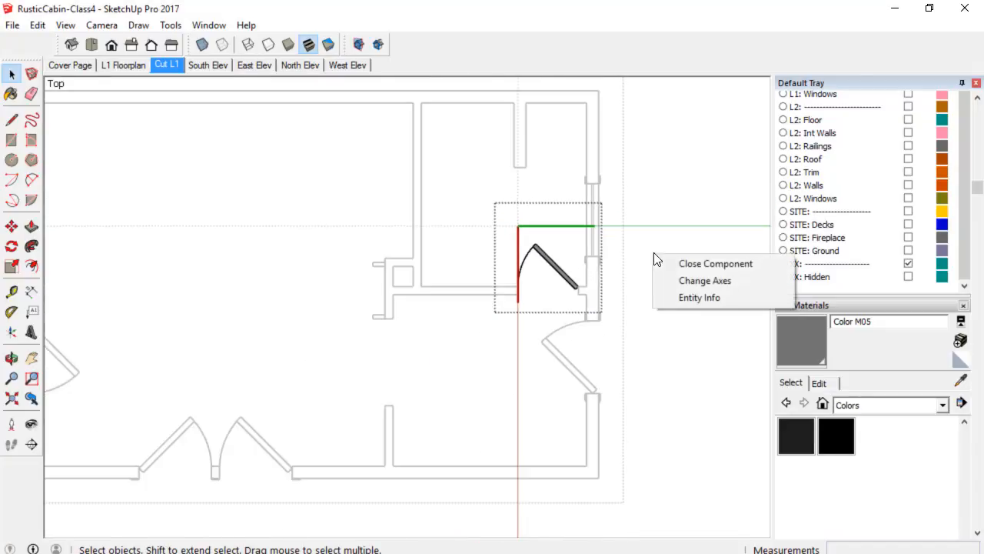
click(681, 264)
scroll(638, 298, down, 3)
middle_drag(644, 301, 669, 302)
right_click(671, 304)
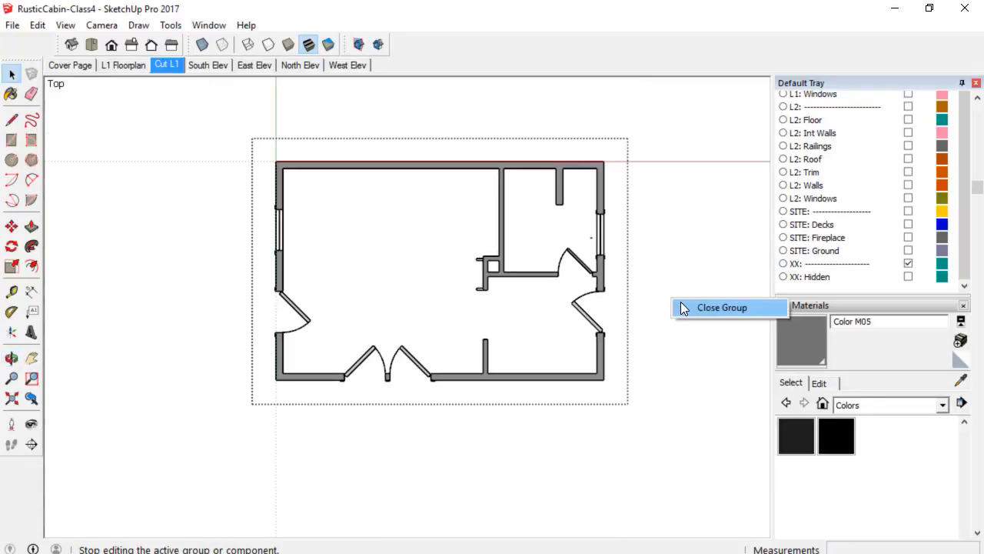
click(683, 308)
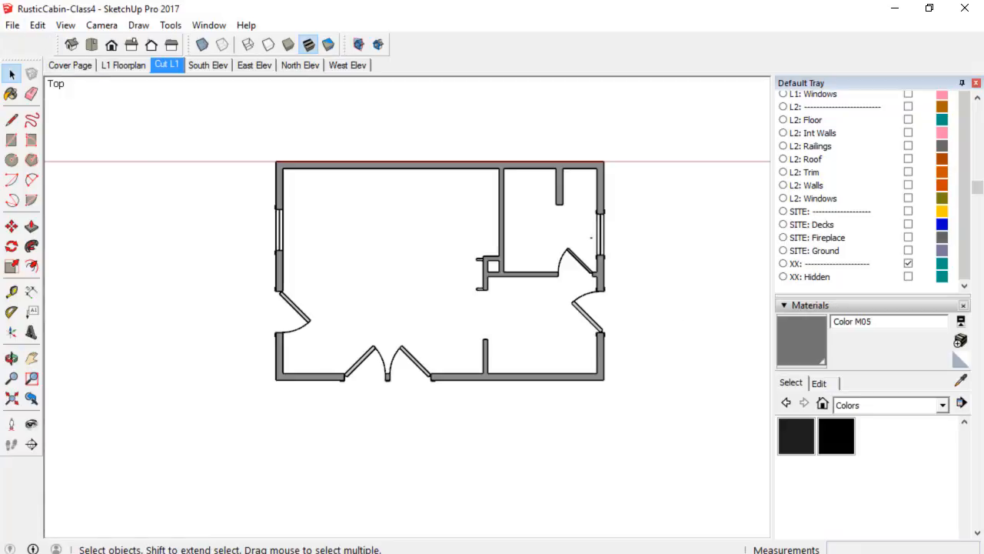
Save the SketchUp model and switch to LayOut.
click(12, 25)
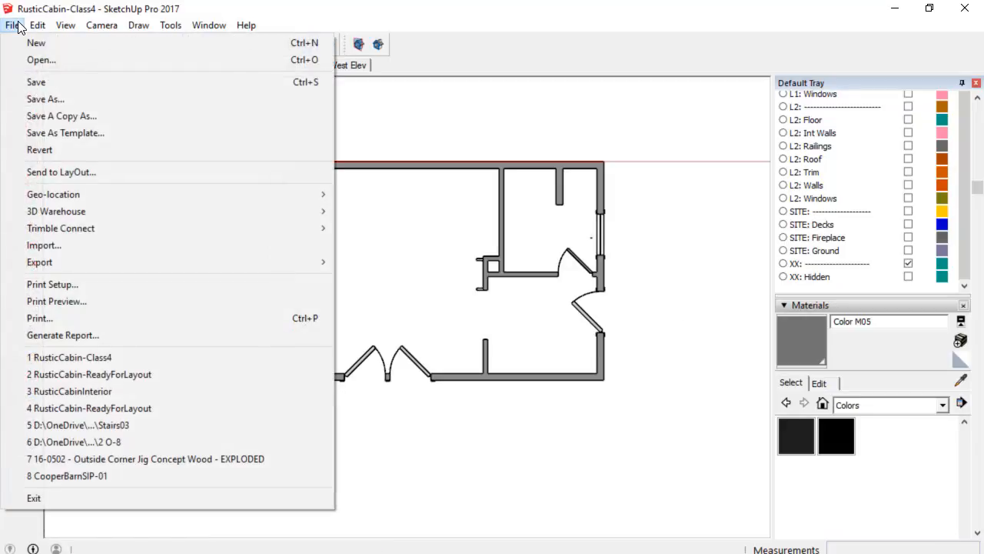
click(38, 86)
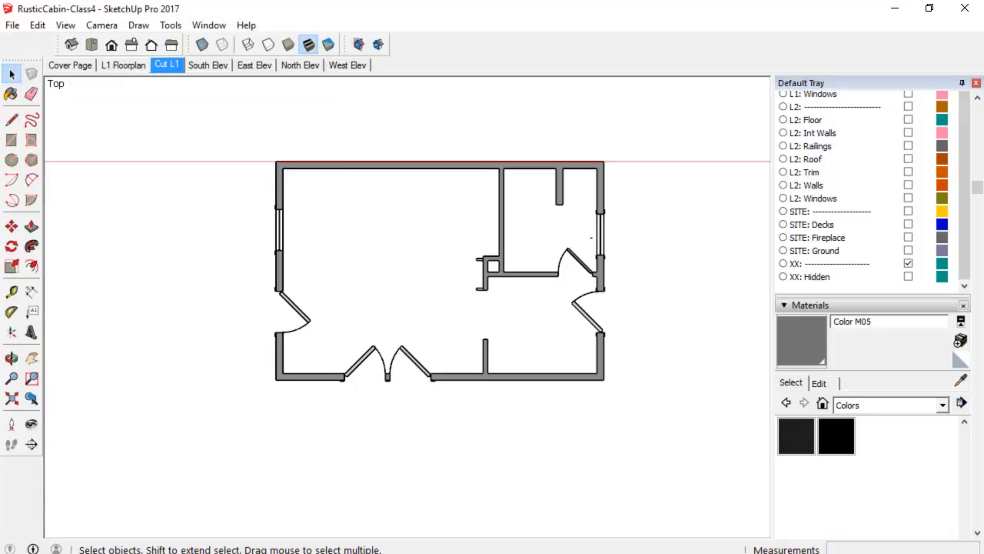
key(alt+Tab)
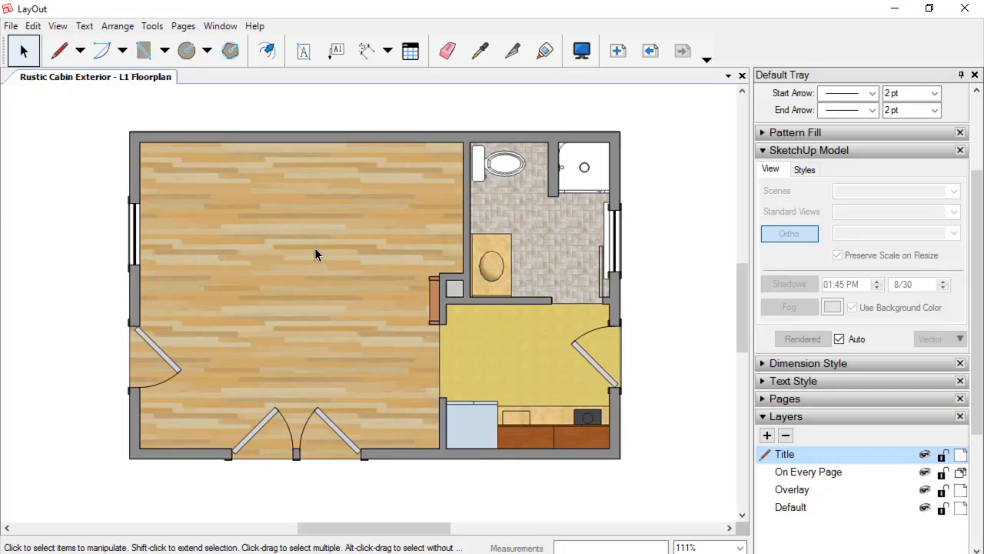
Update the model reference of the L1 floor plan viewport.
right_click(314, 248)
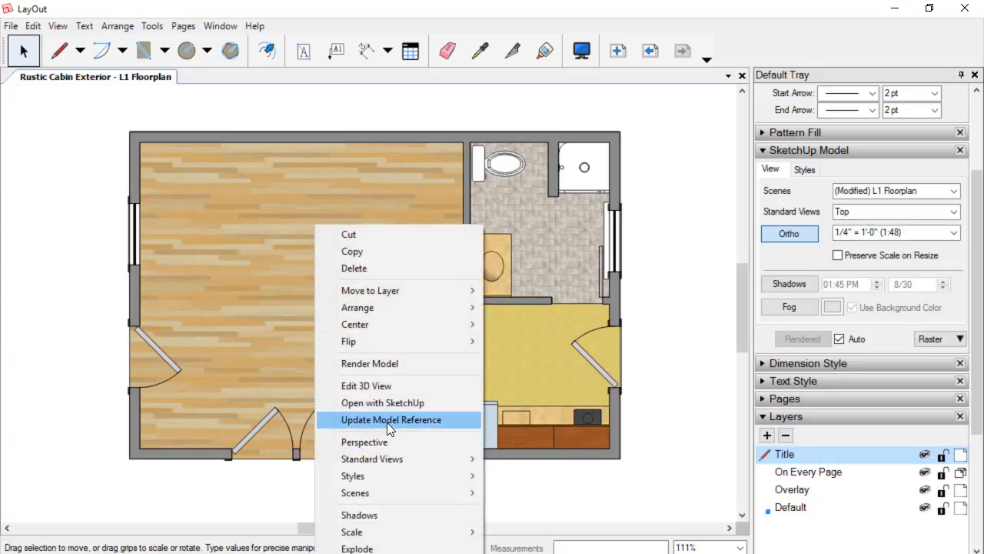
click(388, 420)
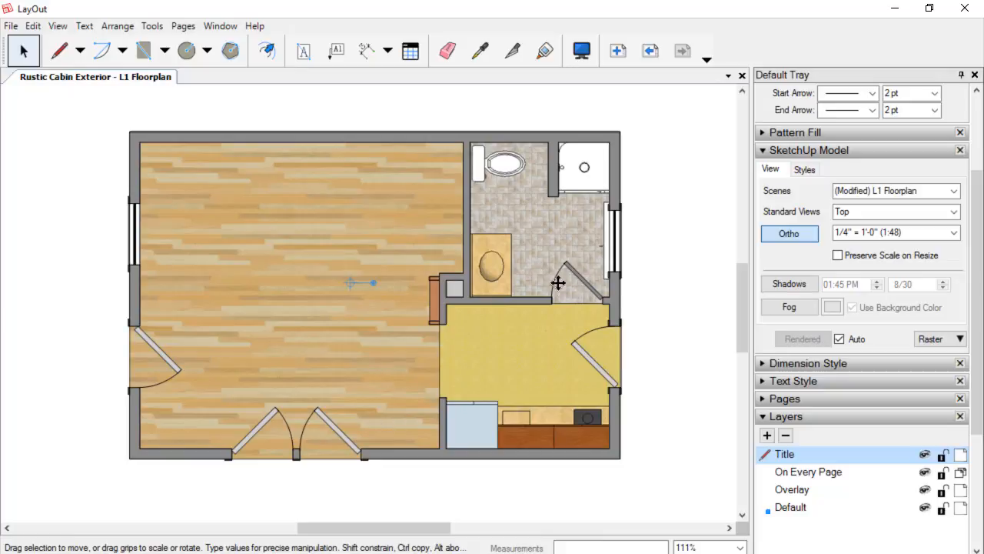
scroll(517, 347, down, 1)
middle_drag(514, 341, 503, 320)
scroll(503, 319, down, 3)
scroll(502, 320, down, 1)
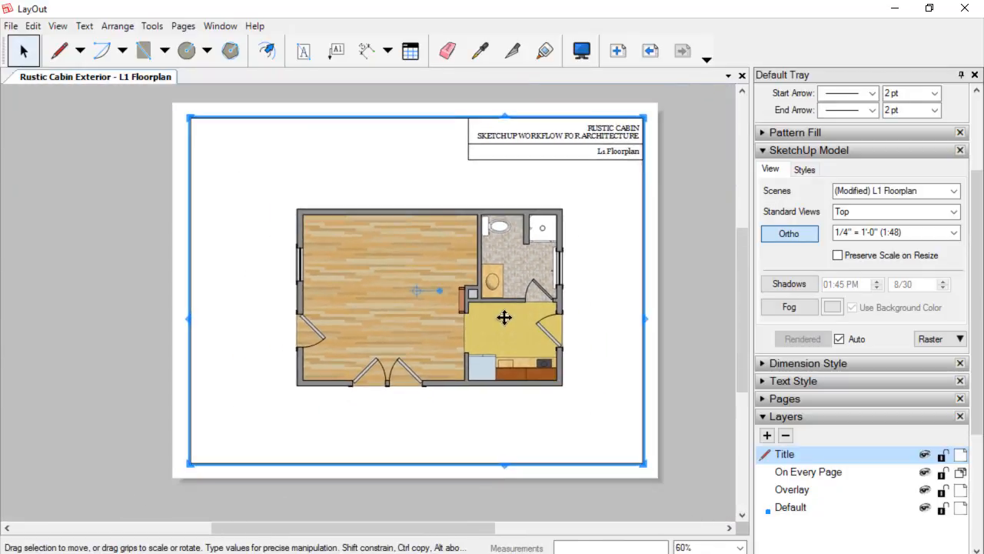
key(Escape)
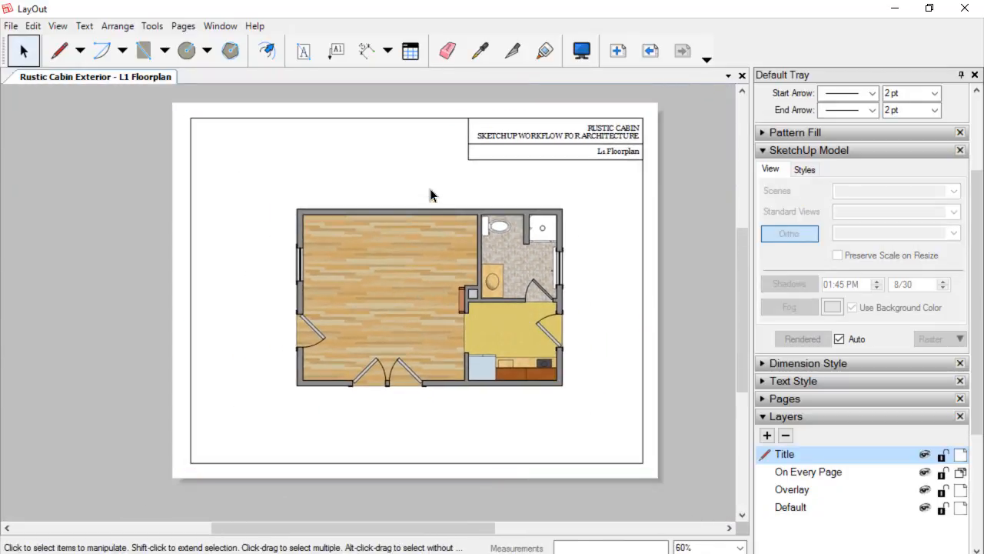
click(364, 51)
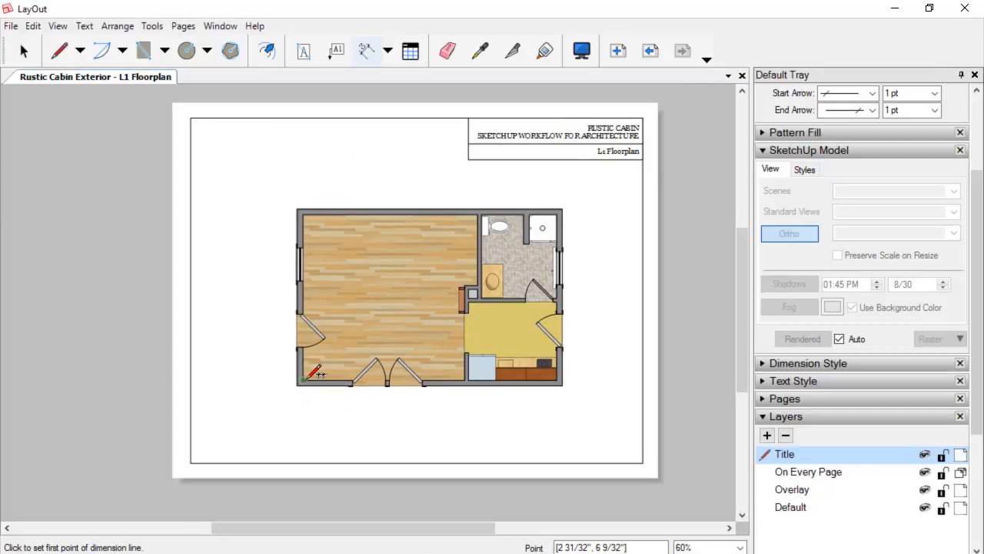
scroll(298, 383, up, 2)
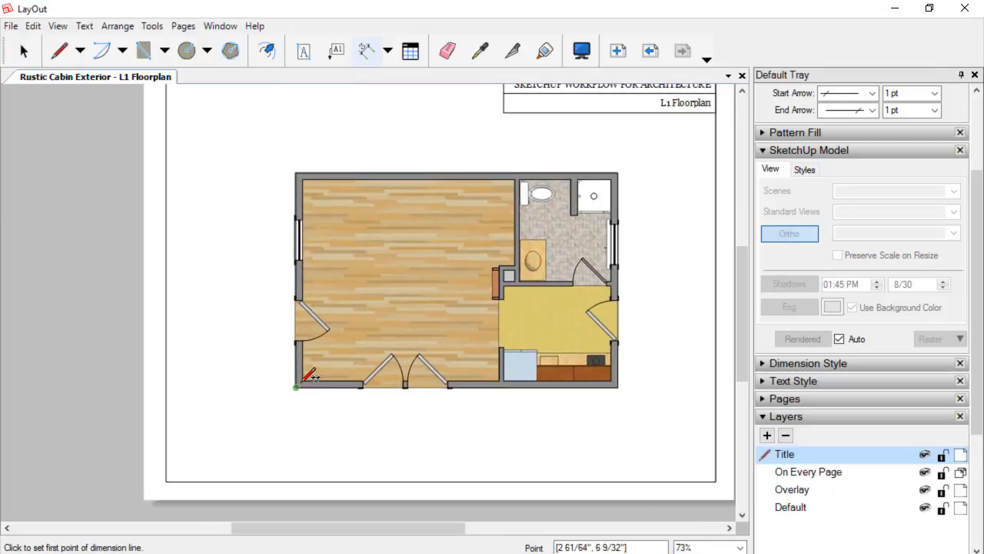
click(297, 386)
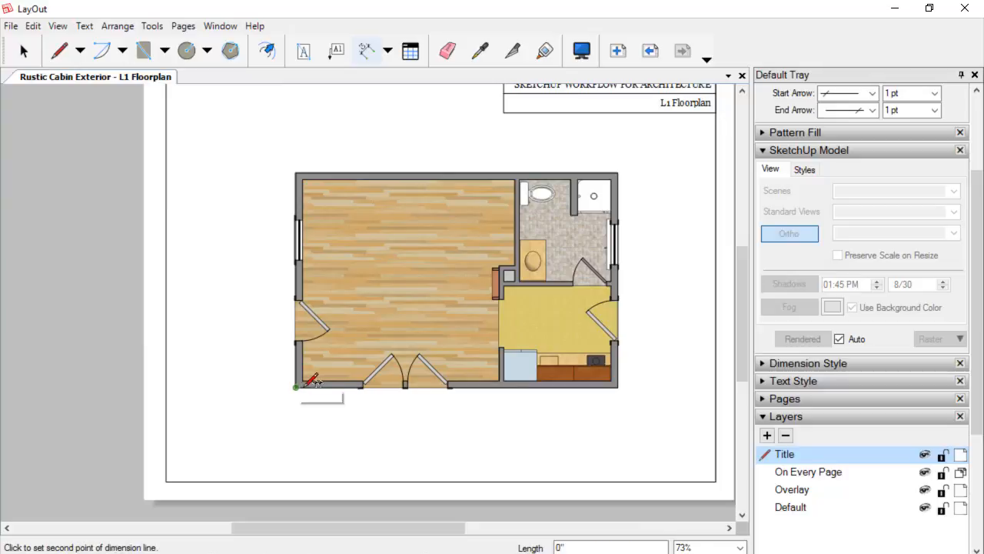
click(363, 385)
key(Escape)
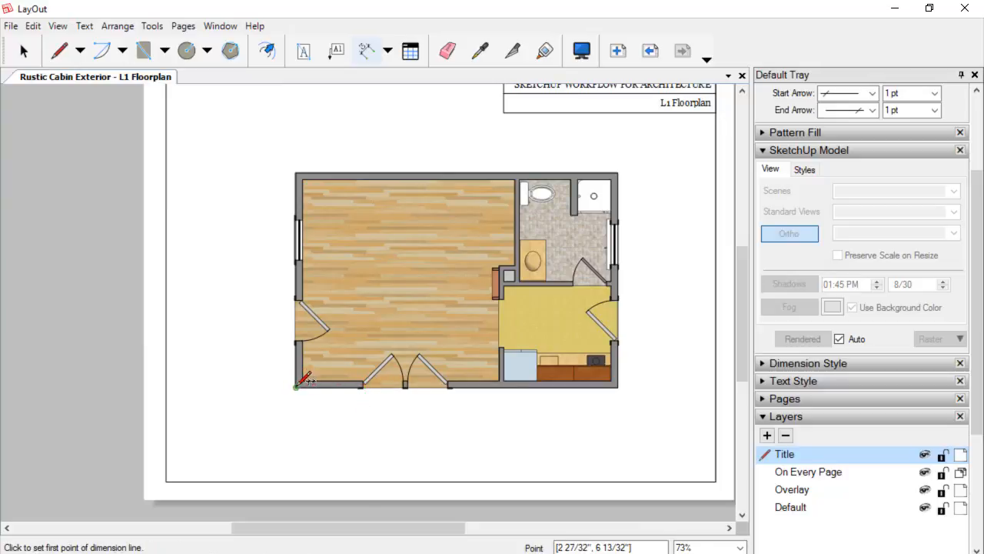
scroll(299, 385, up, 3)
click(299, 386)
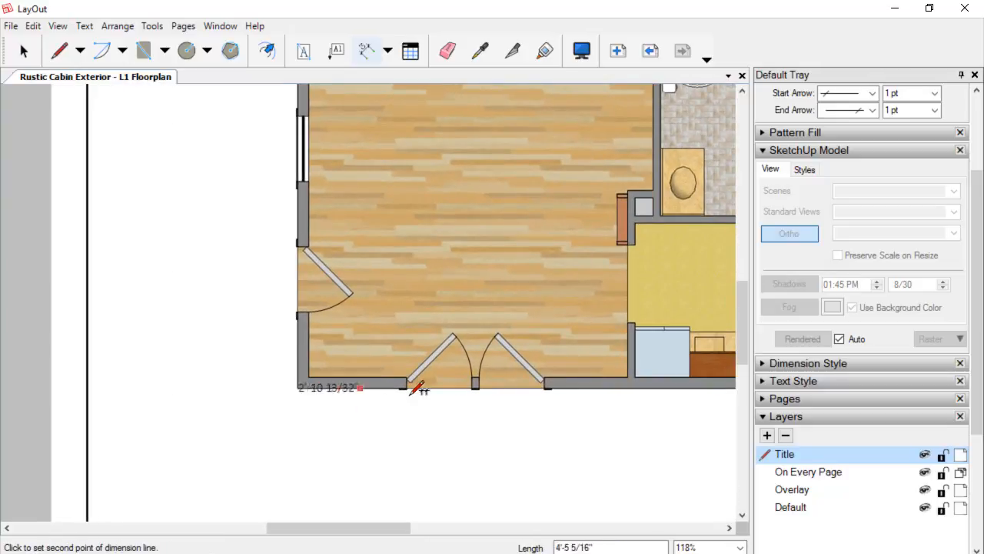
scroll(407, 384, up, 2)
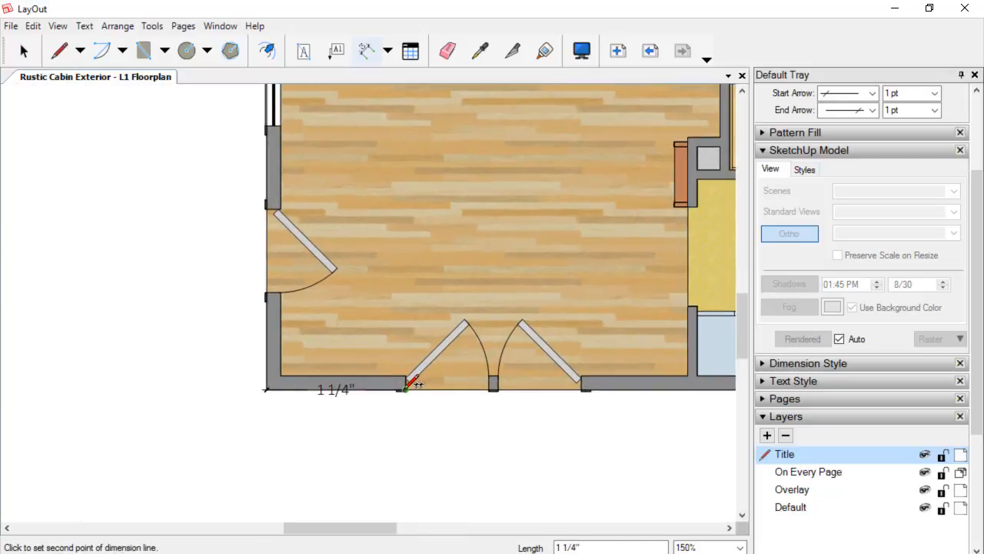
scroll(400, 384, up, 1)
key(Escape)
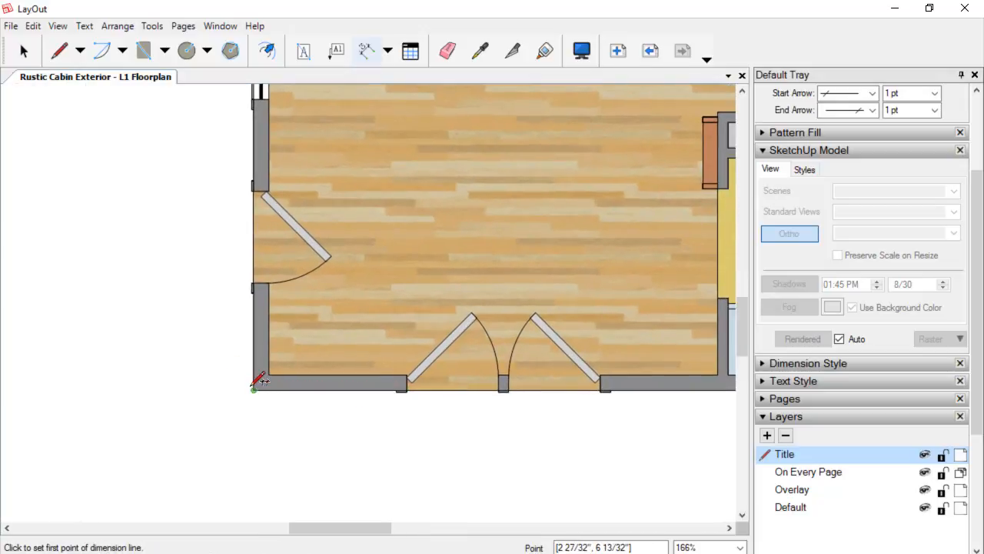
Dimension the front wall from its outer left corner to the edge of the double entry door opening.
click(259, 380)
scroll(384, 377, up, 4)
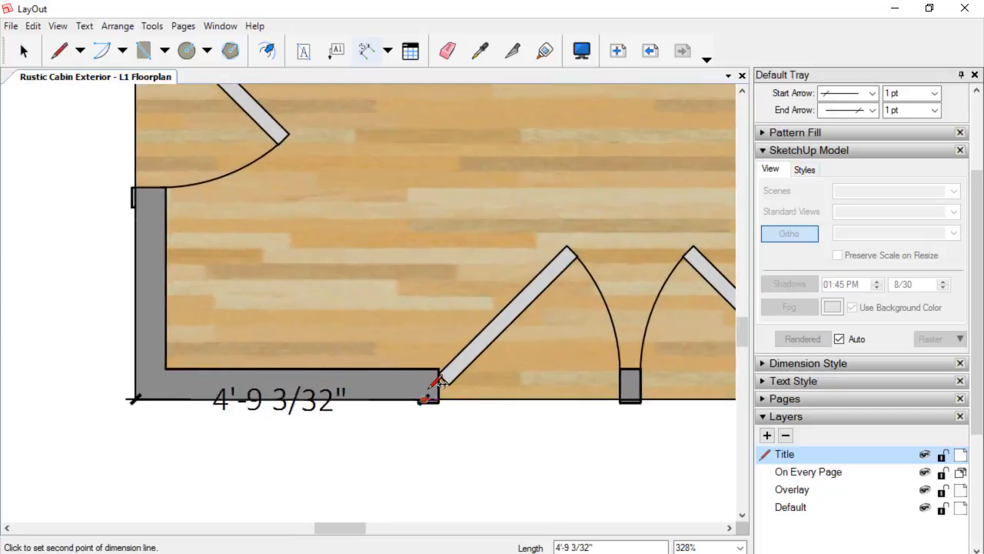
scroll(442, 384, up, 2)
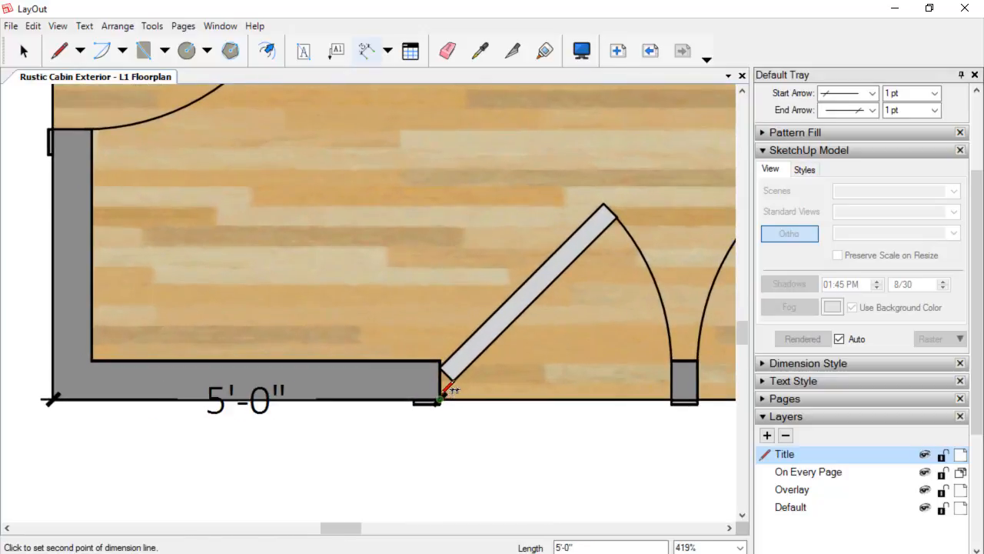
click(440, 398)
scroll(435, 445, down, 2)
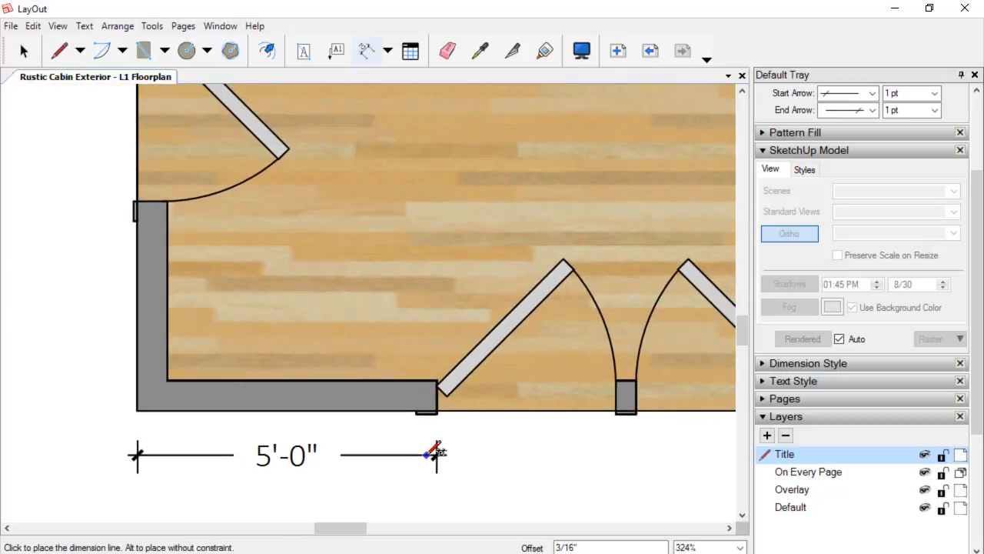
click(434, 454)
Add a dimension across the double entry door opening, continuing the dimension line.
scroll(430, 416, down, 1)
middle_drag(444, 419, 362, 341)
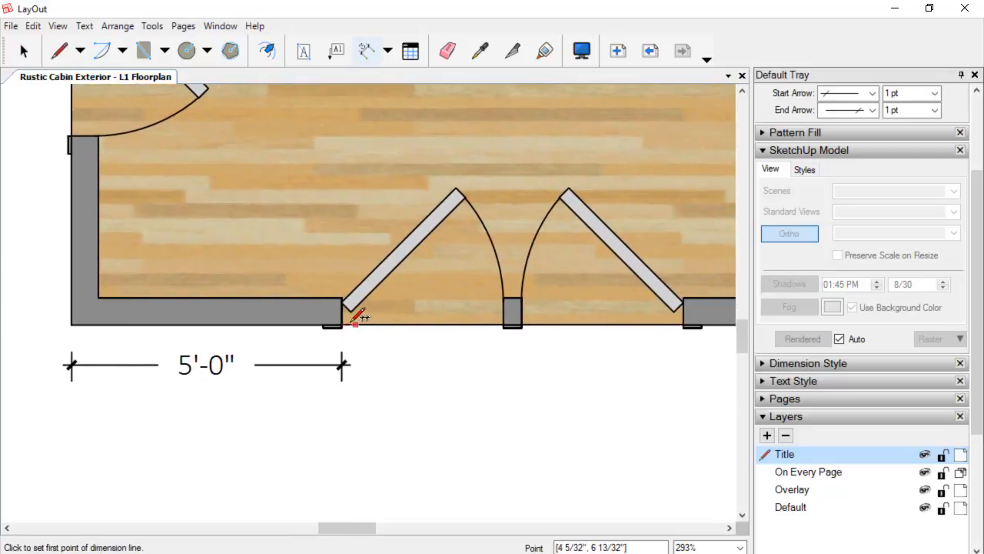
click(344, 322)
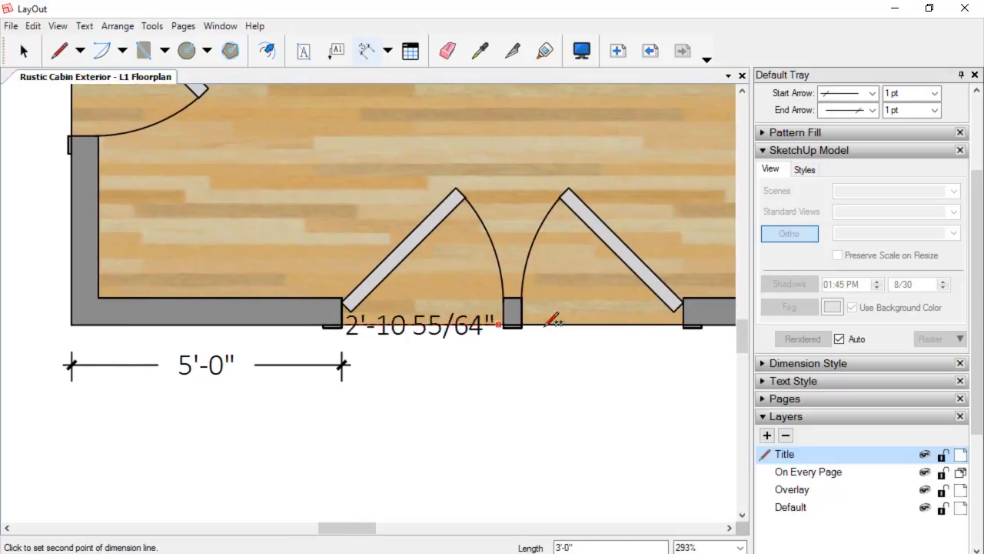
click(688, 317)
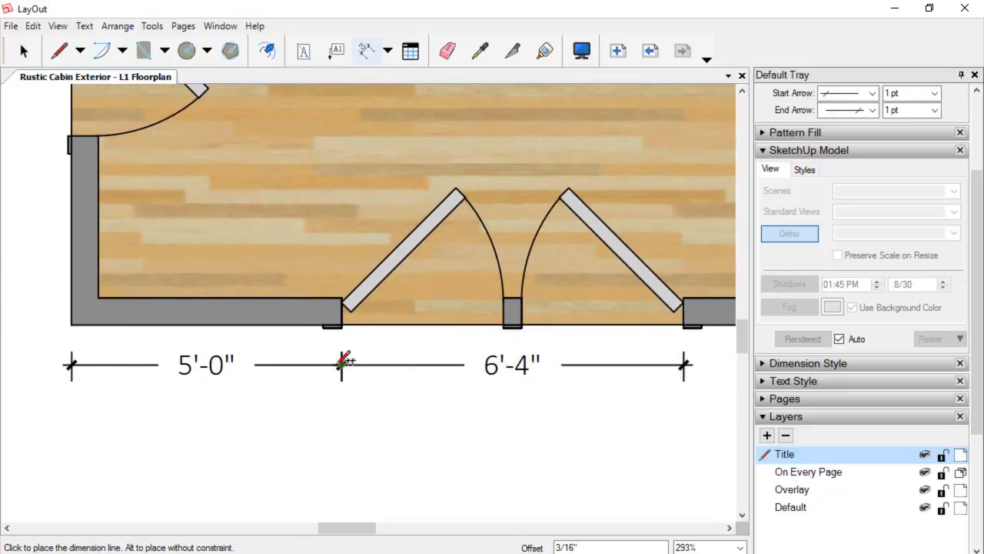
click(343, 363)
Dimension the remaining front wall from the door opening to the outer right corner.
scroll(345, 367, down, 6)
middle_drag(408, 377, 301, 421)
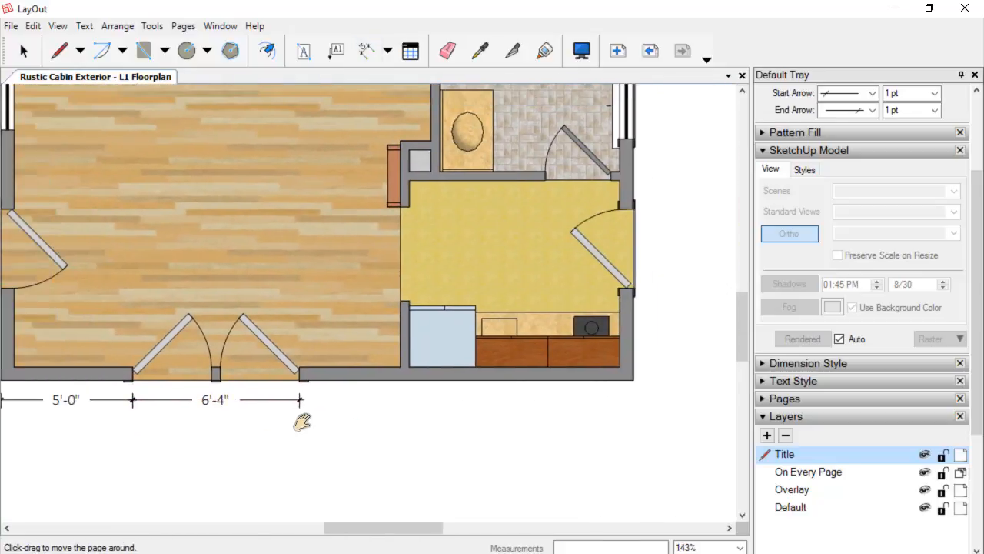
click(301, 379)
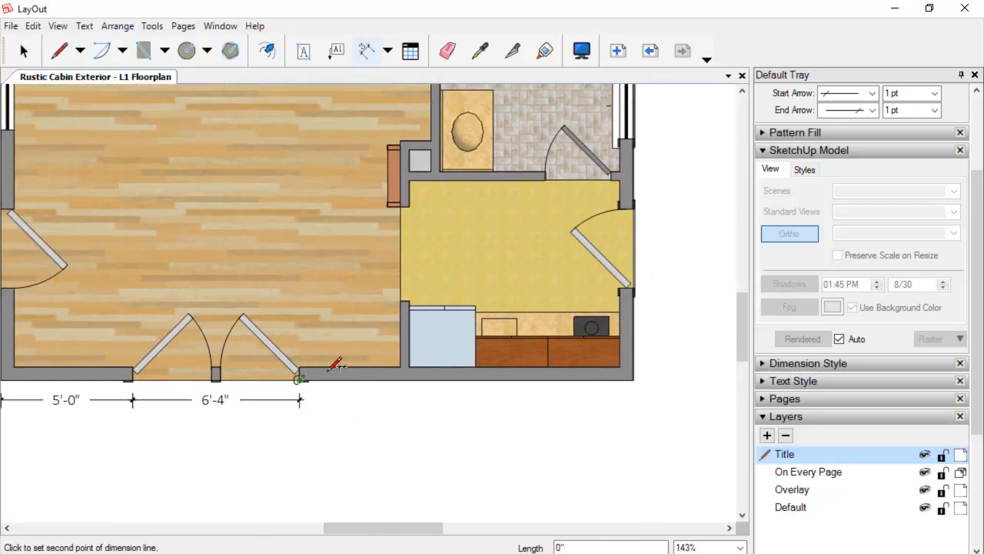
click(635, 377)
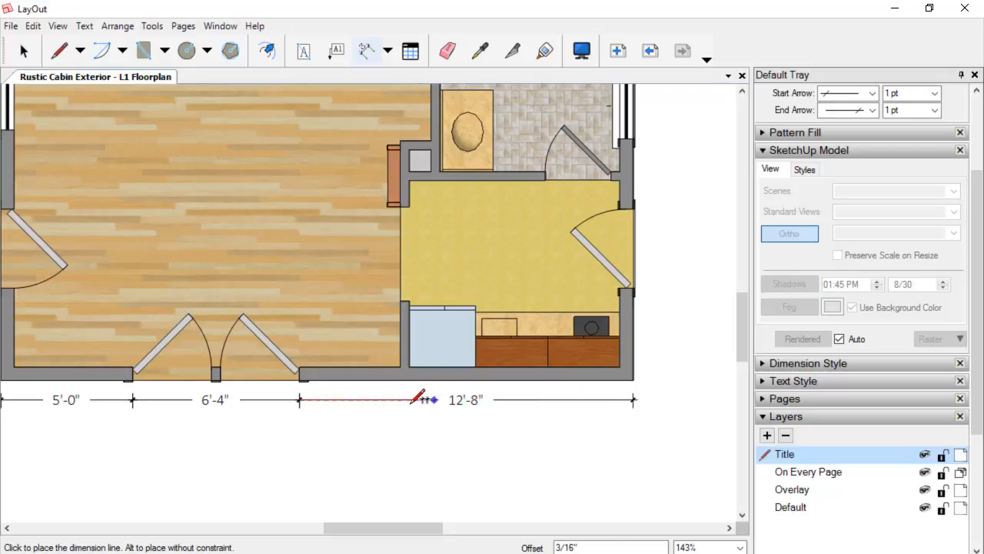
click(336, 398)
scroll(338, 398, down, 4)
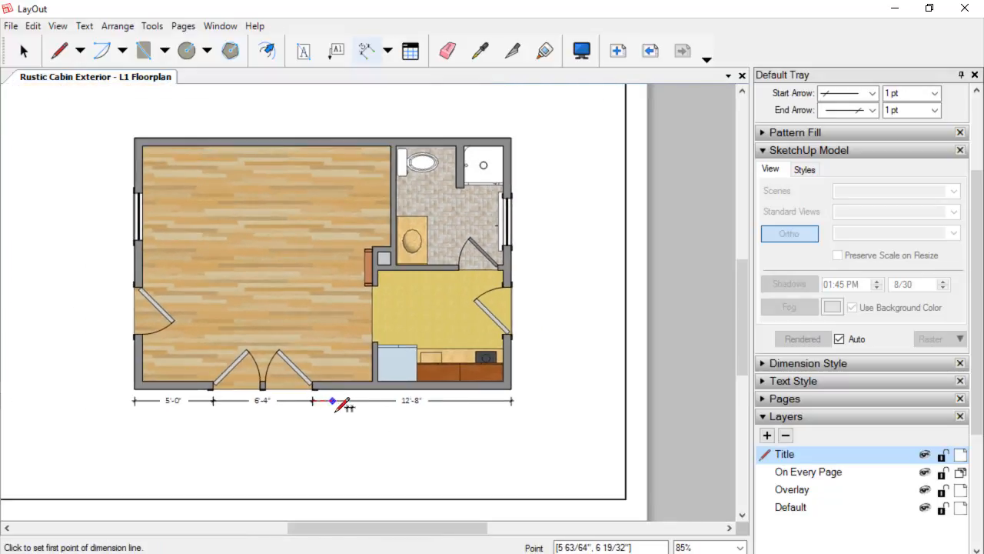
middle_drag(336, 410, 386, 421)
key(space)
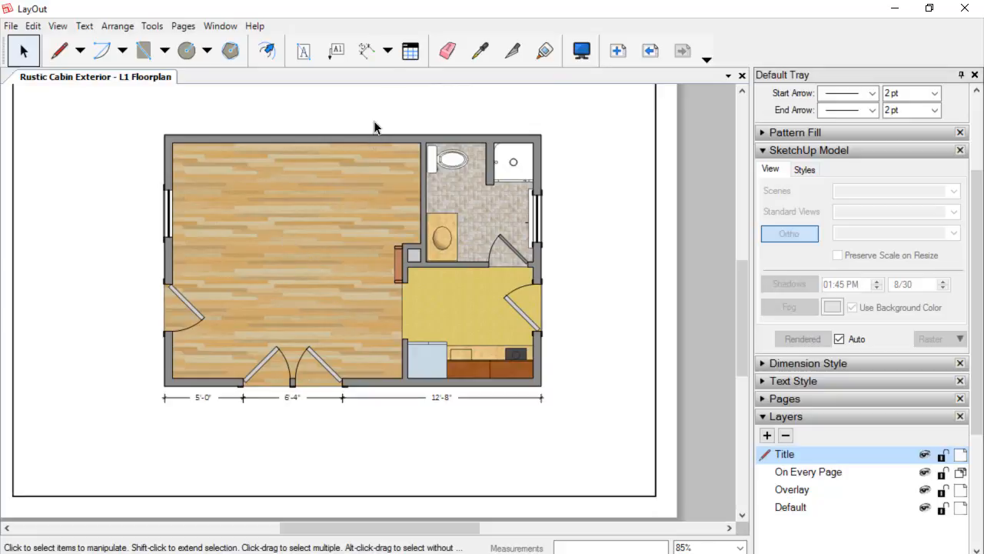
Add a text label reading LIVING with XX x XX beneath it in the living room.
click(304, 62)
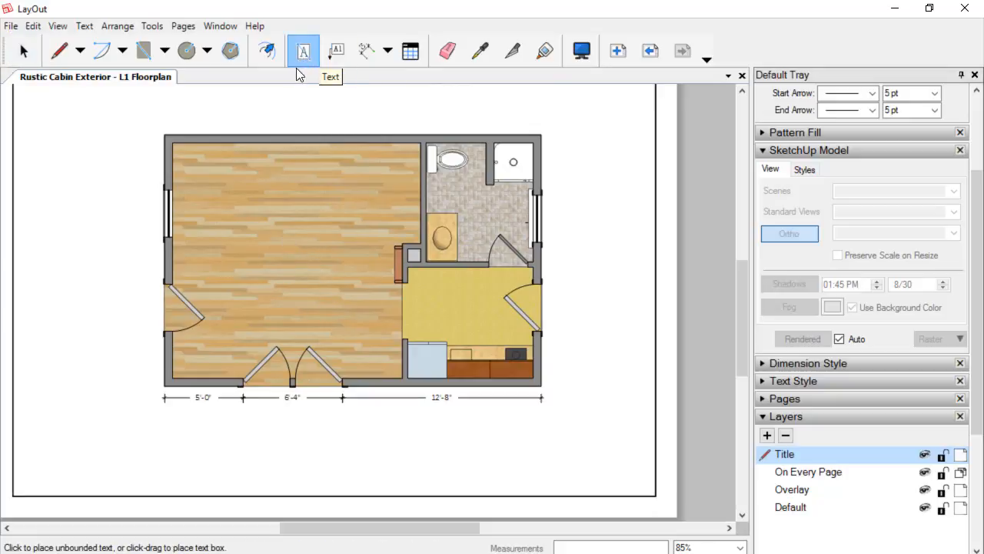
click(244, 256)
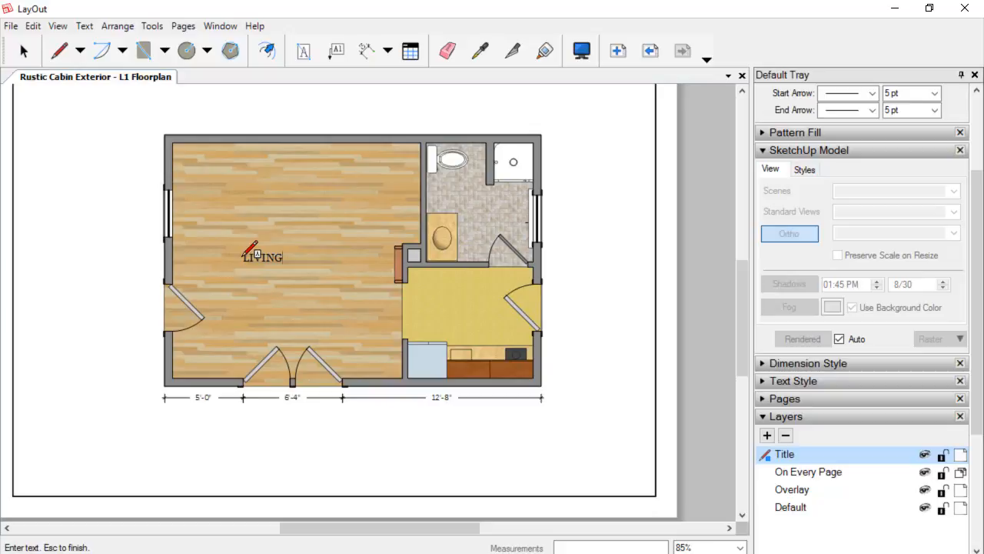
text(LIVING)
key(Return)
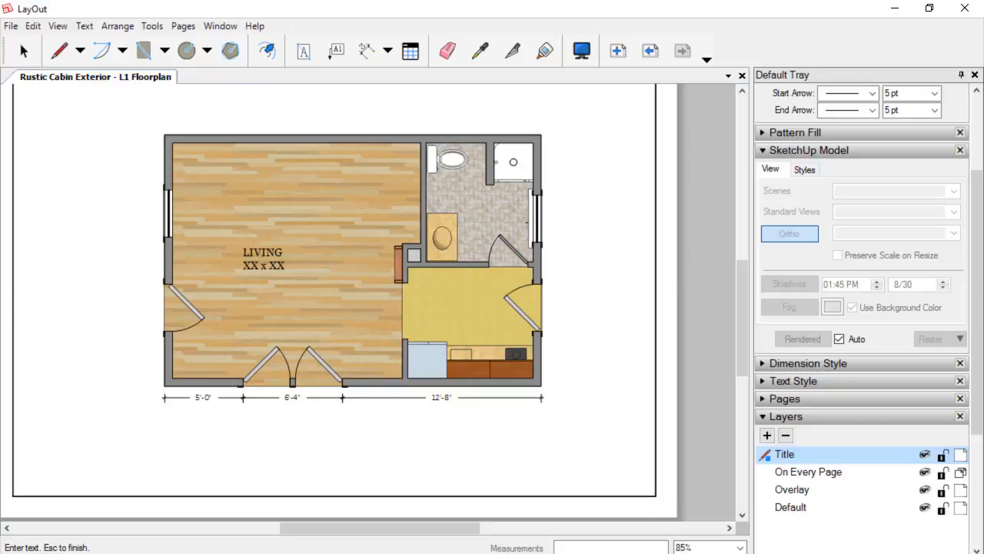
Select the living room label and centre-align its text.
click(24, 50)
click(277, 260)
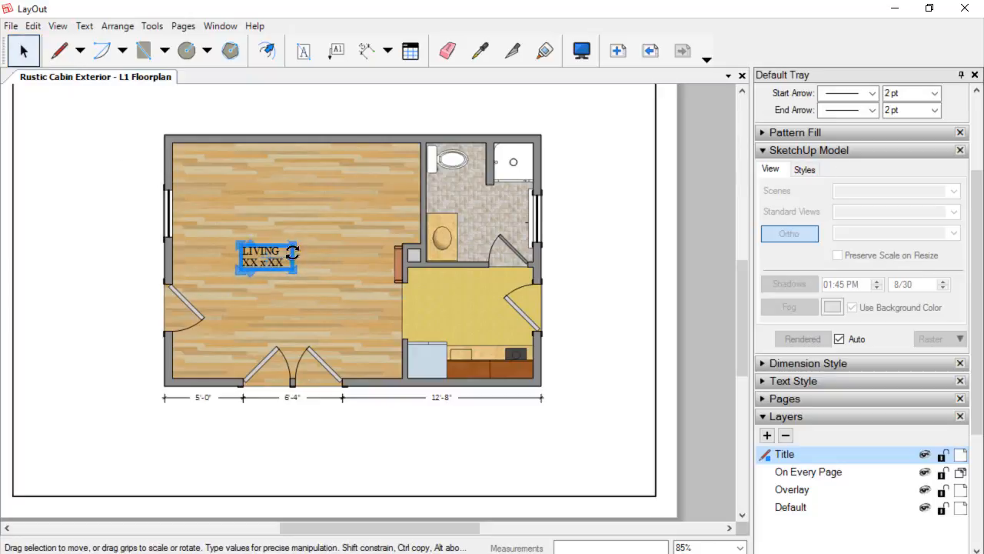
click(806, 152)
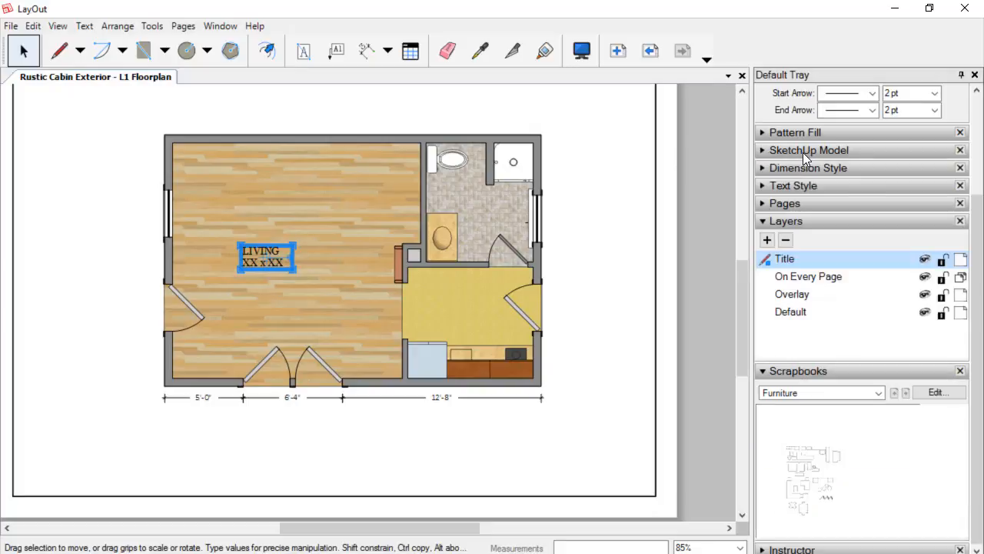
click(834, 184)
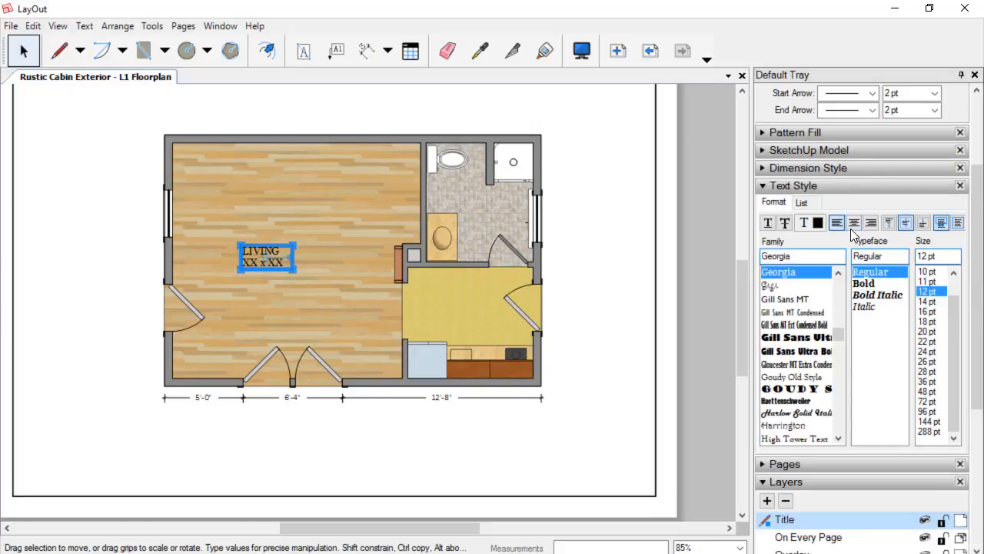
click(854, 223)
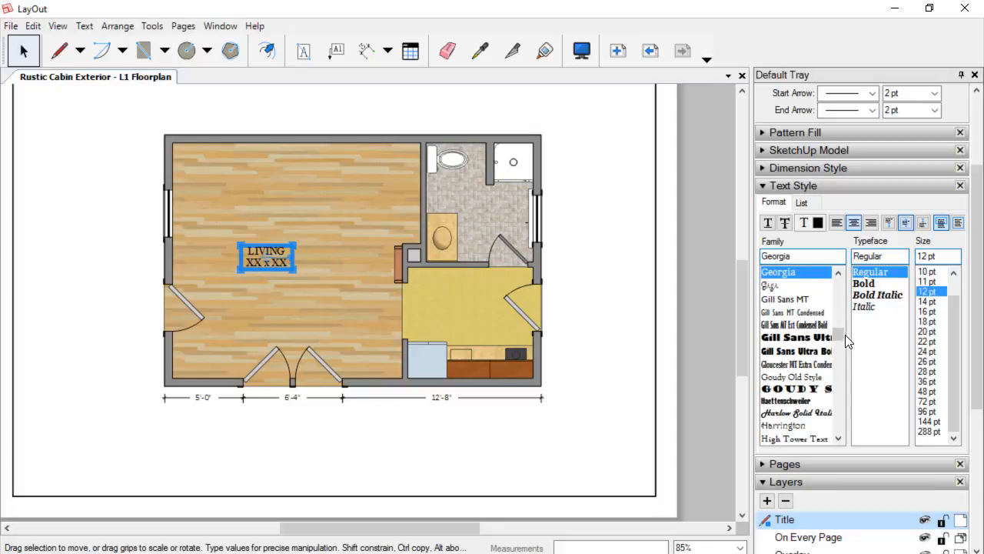
Set the label's font family to Franklin Gothic Medium.
click(812, 340)
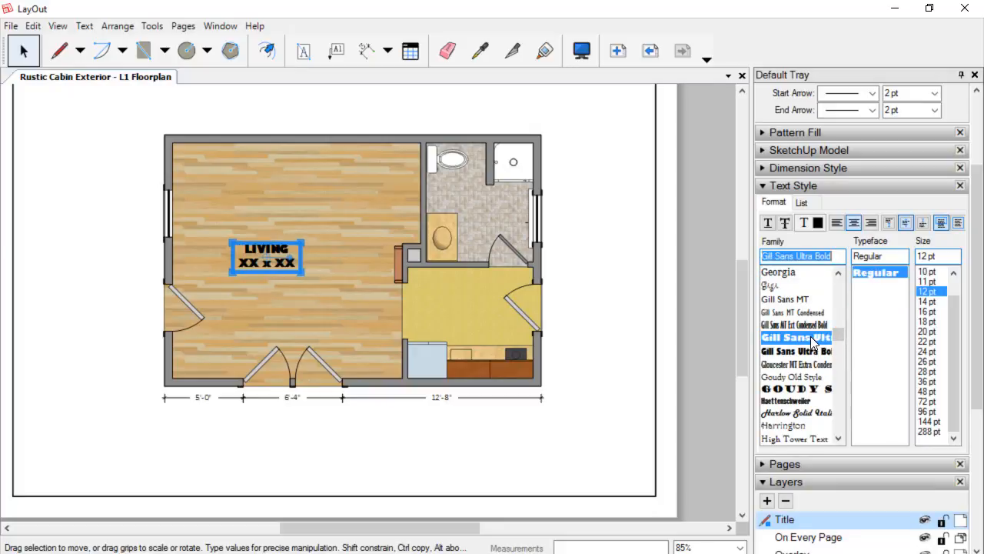
scroll(837, 333, up, 4)
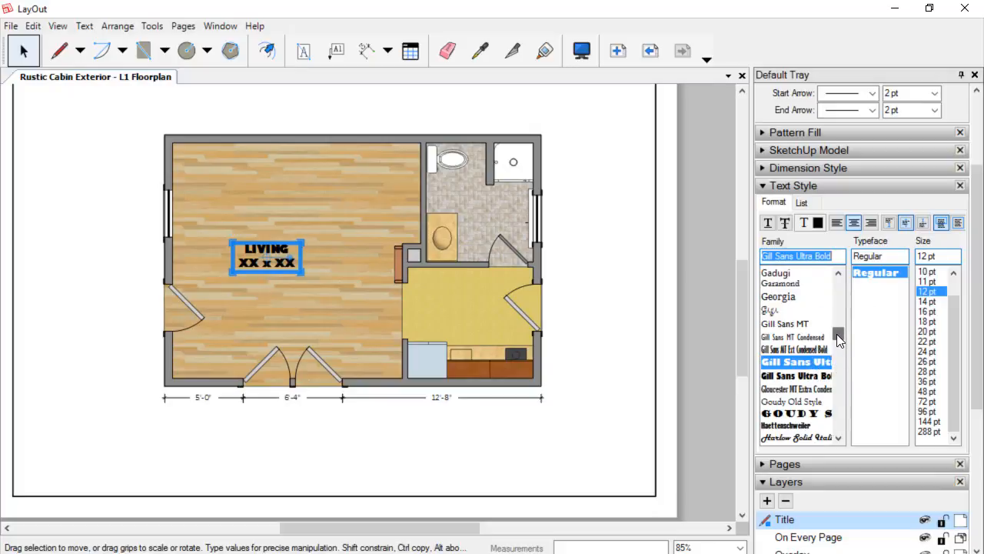
click(815, 297)
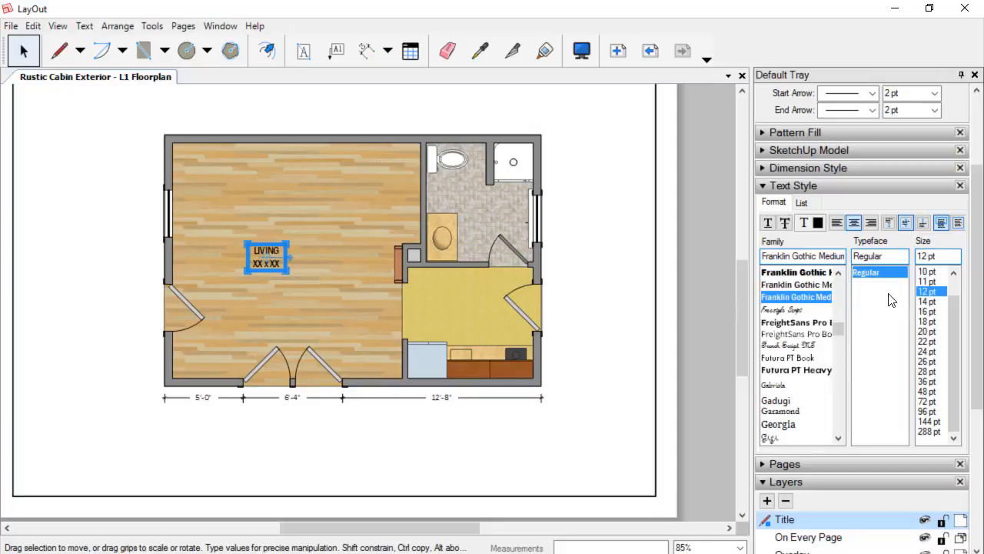
Set the living room label's font size to 16 pt.
click(926, 311)
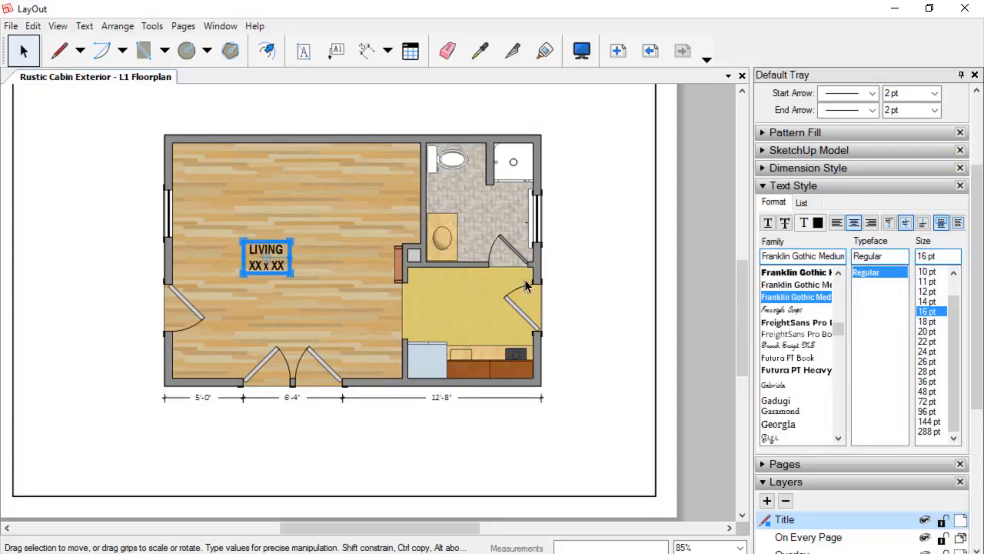
scroll(287, 269, up, 1)
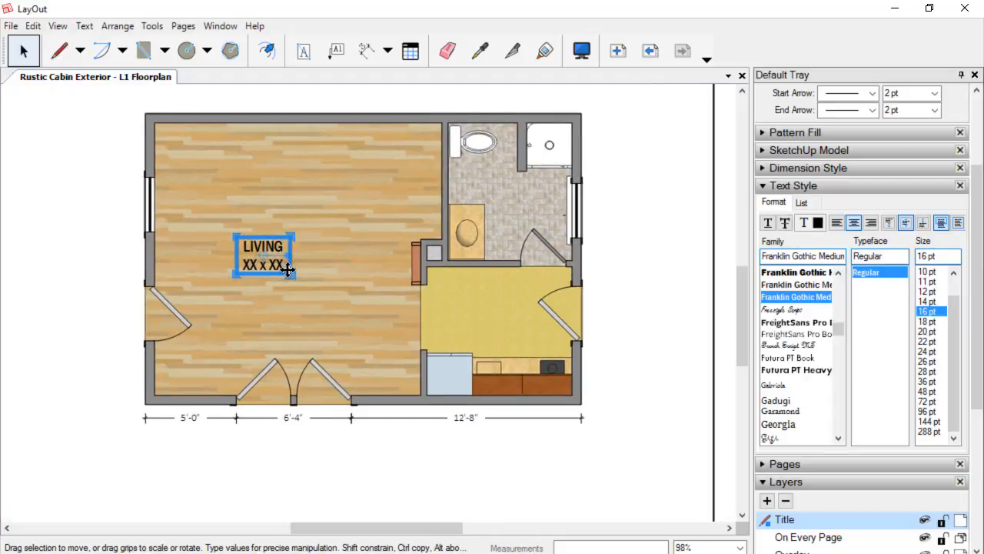
Measure the living room's depth and width with temporary dimension lines, cancelling each.
click(366, 51)
click(379, 137)
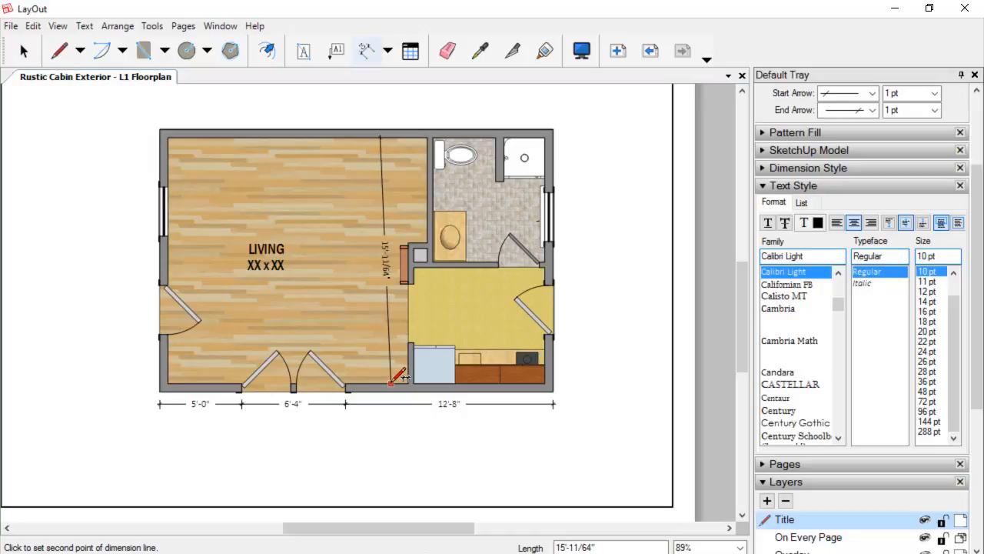
key(Escape)
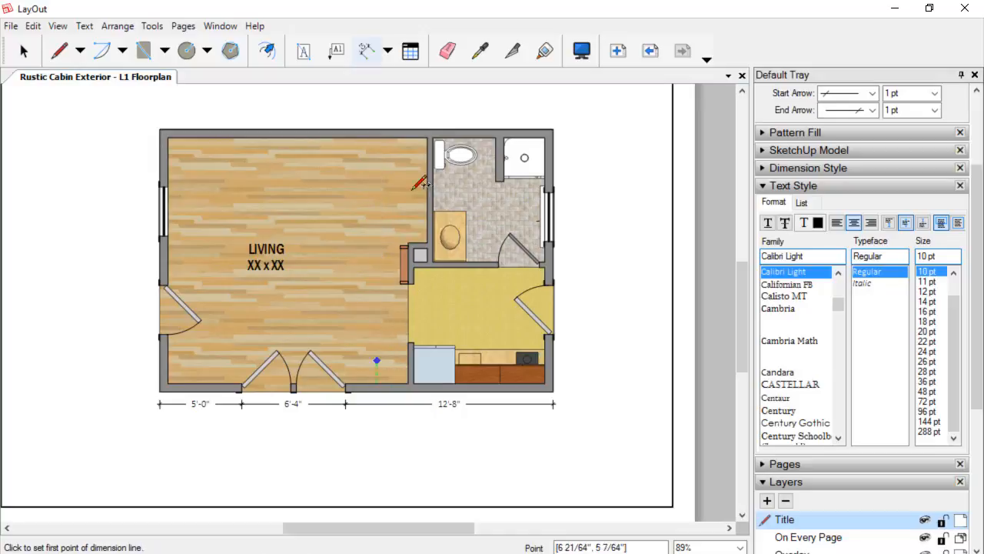
click(379, 136)
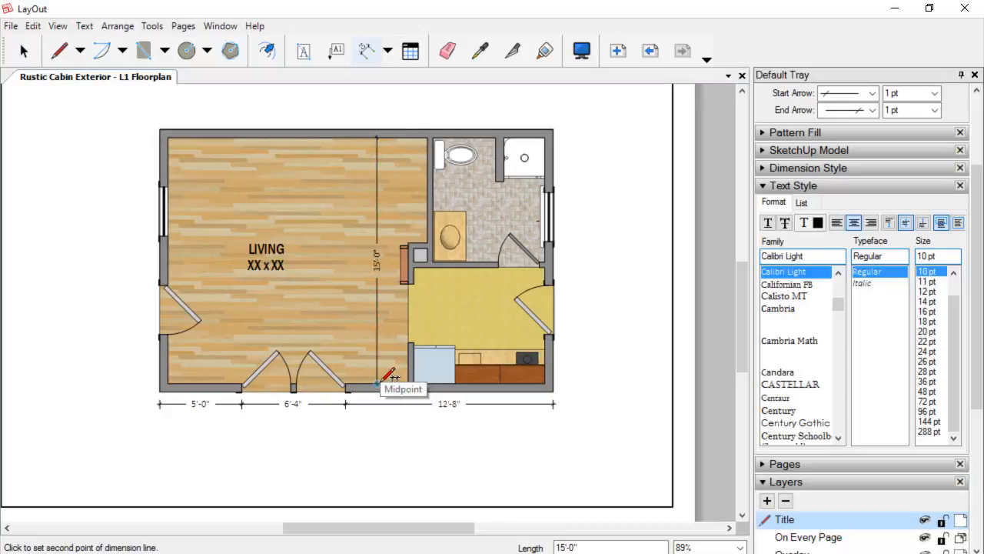
key(Escape)
click(168, 162)
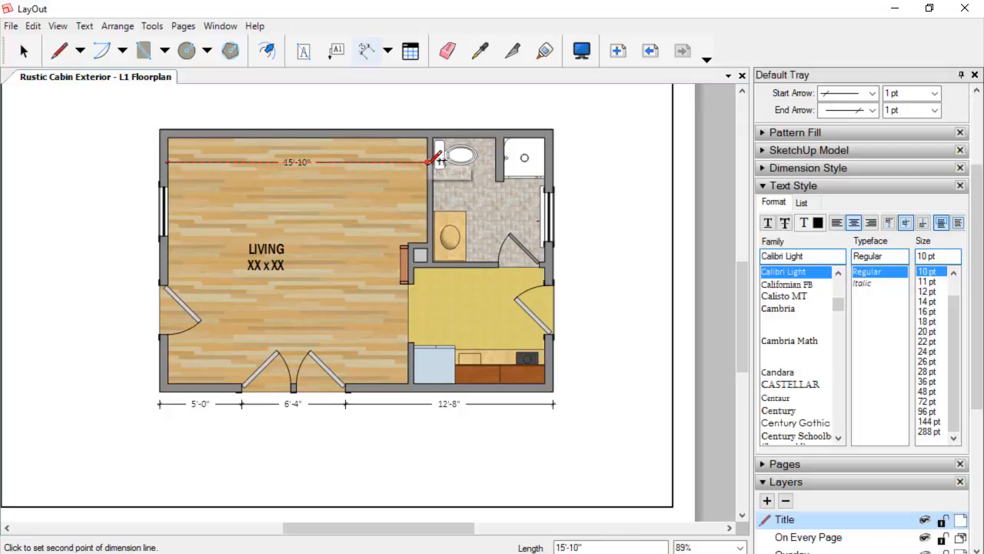
key(Escape)
key(space)
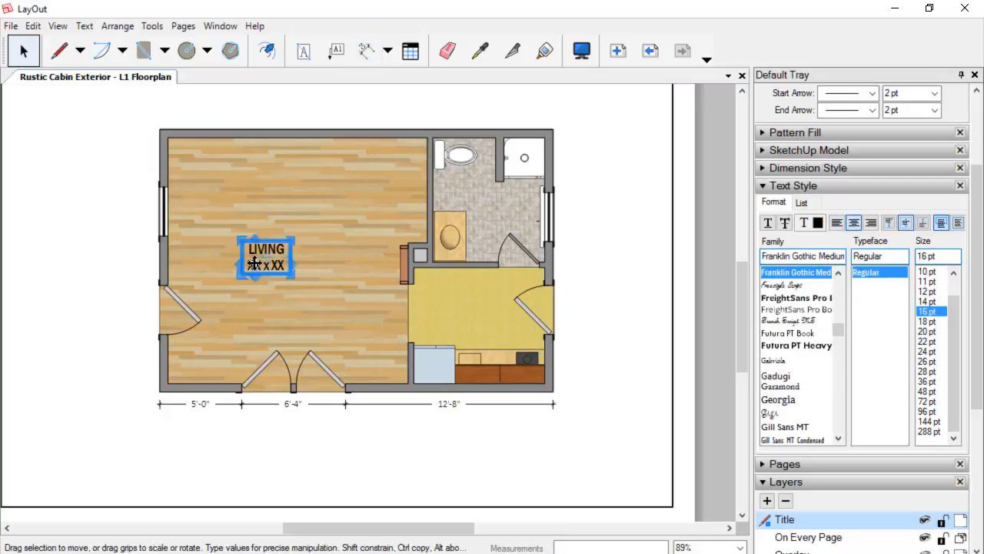
Replace the label's XX x XX line with 15' x 16'.
double_click(253, 263)
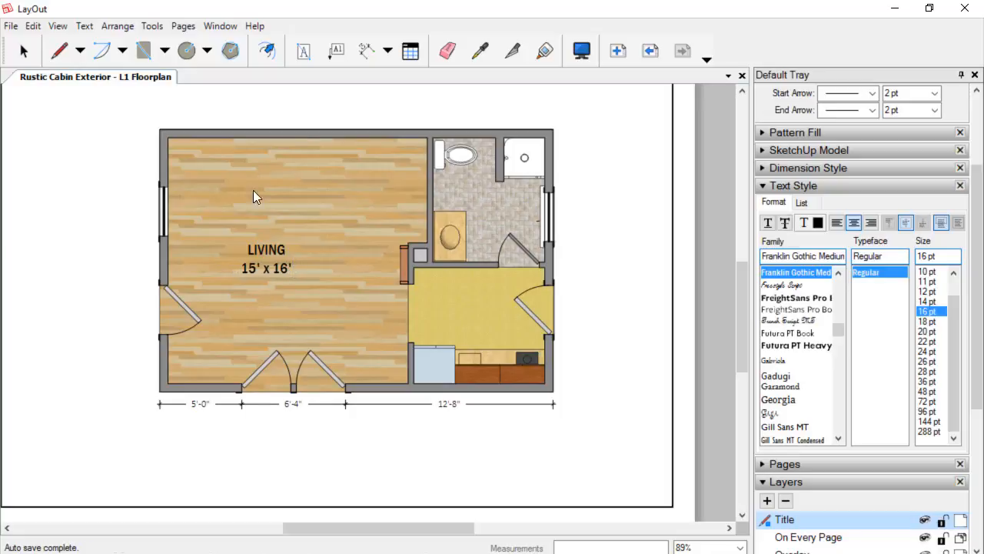
click(124, 147)
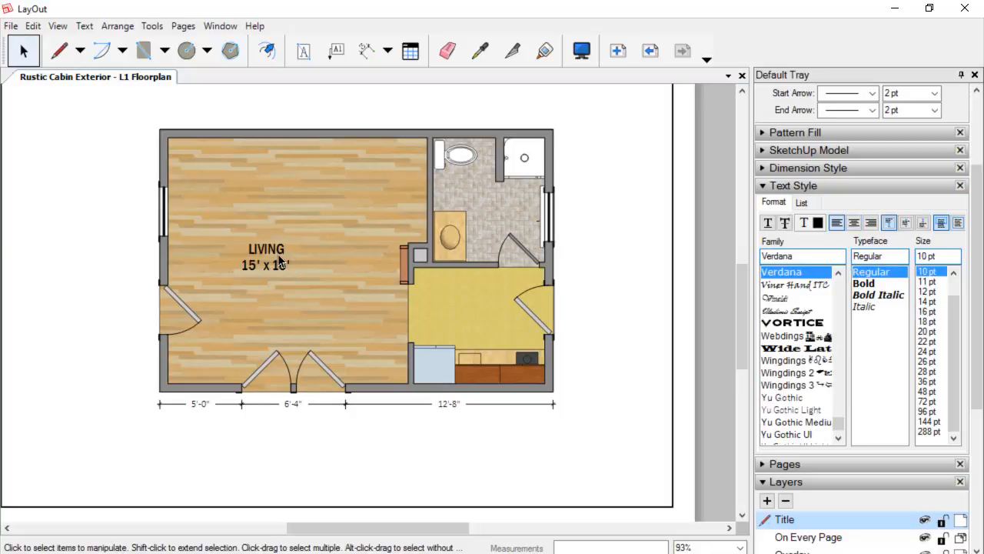
scroll(277, 254, up, 1)
click(268, 249)
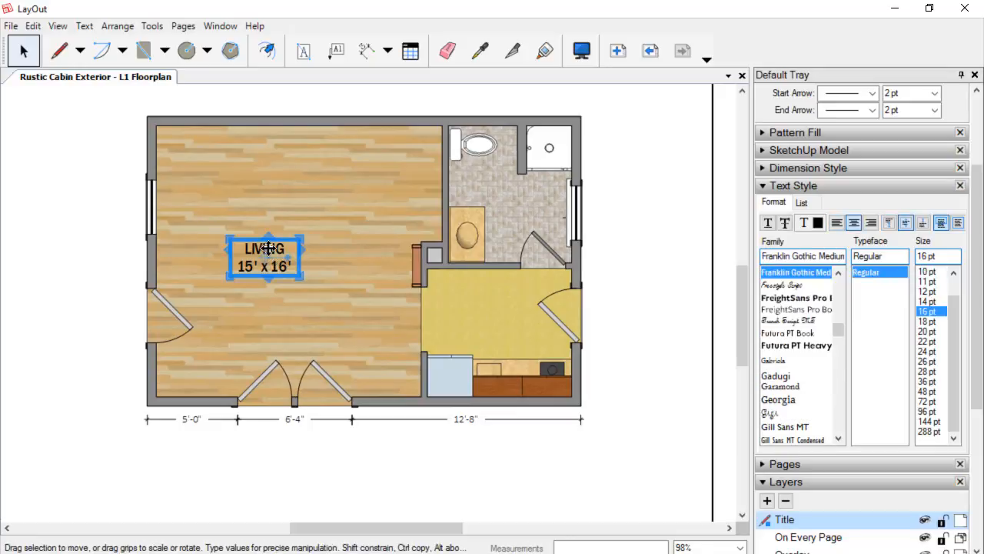
double_click(286, 258)
key(Up)
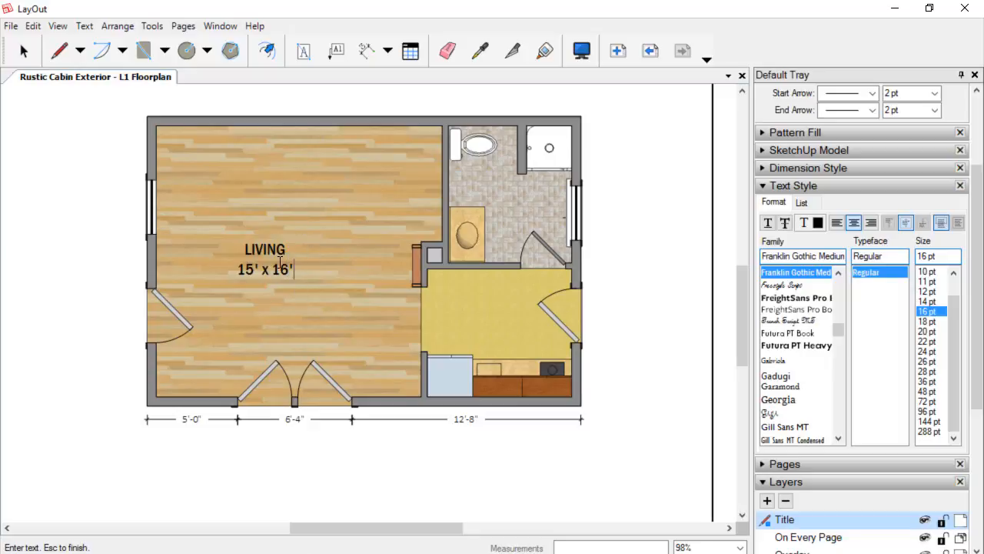
drag(294, 269, 245, 247)
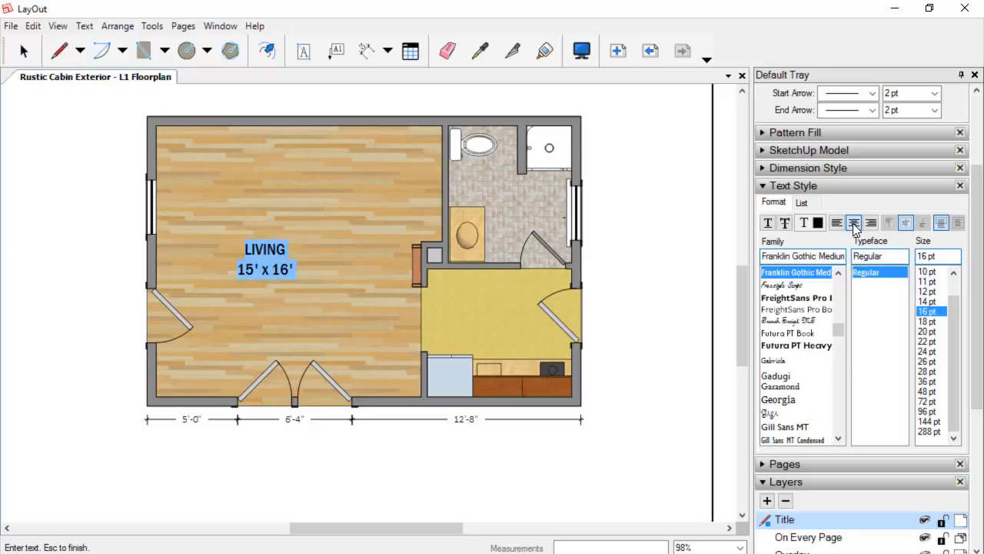
key(Escape)
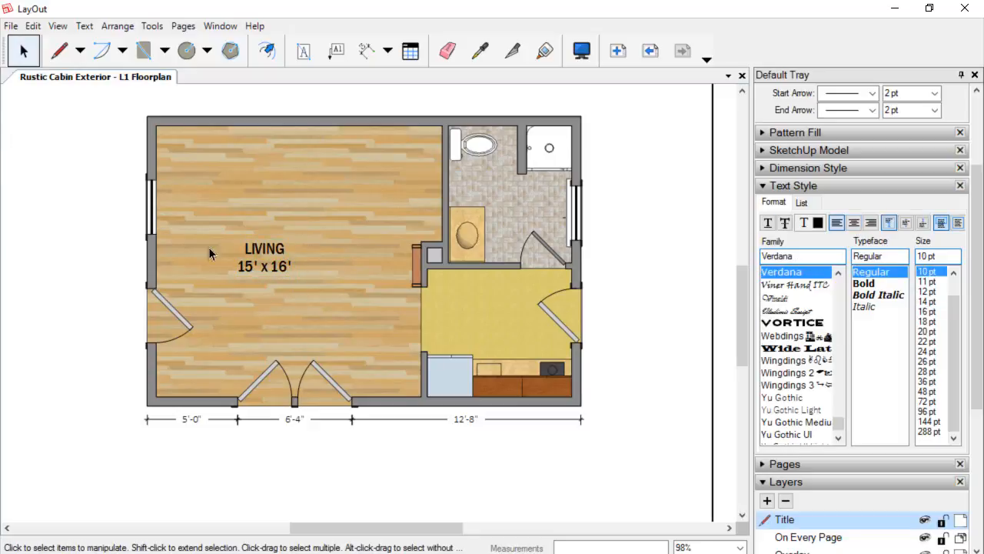
click(276, 250)
double_click(275, 249)
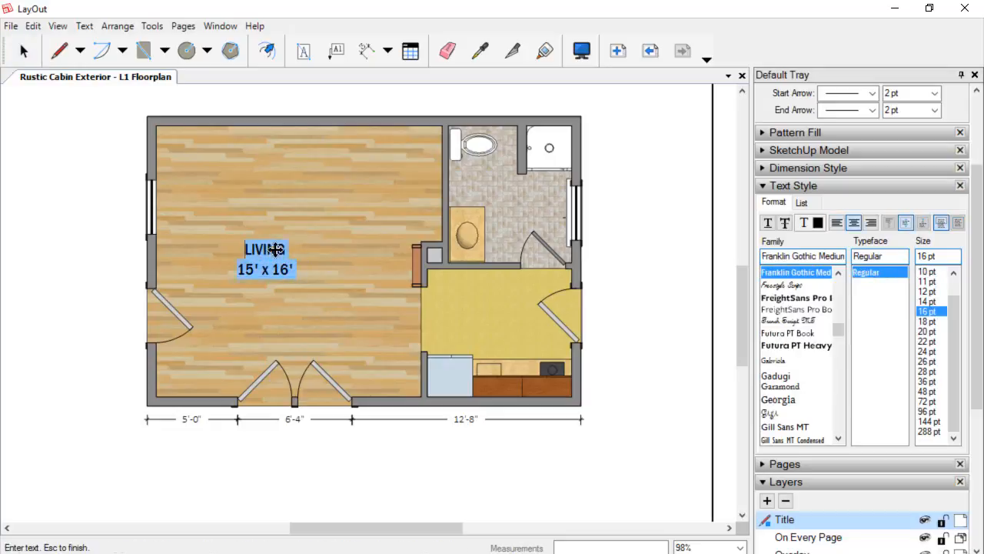
click(275, 250)
key(Escape)
Copy the living room label into the bathroom and into the kitchen.
click(247, 248)
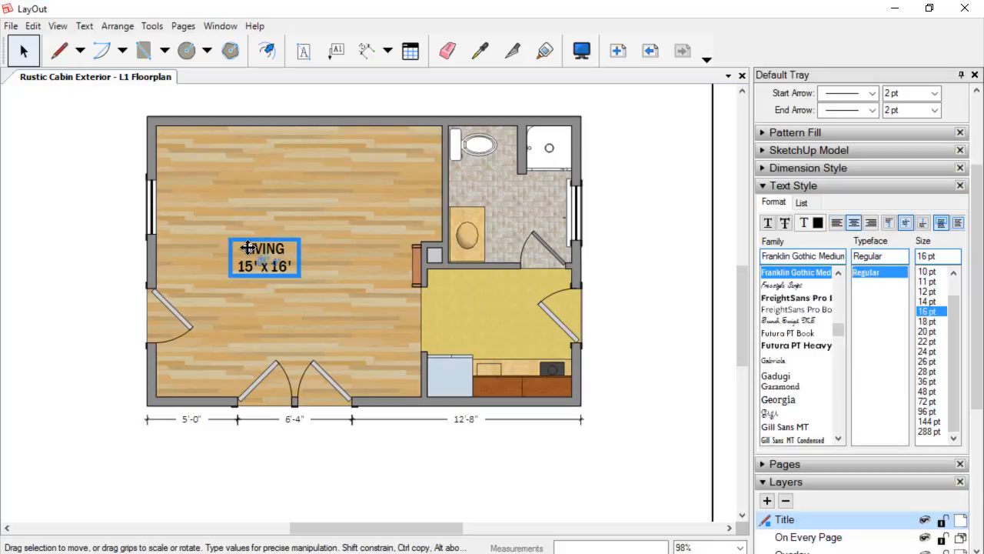
click(248, 248)
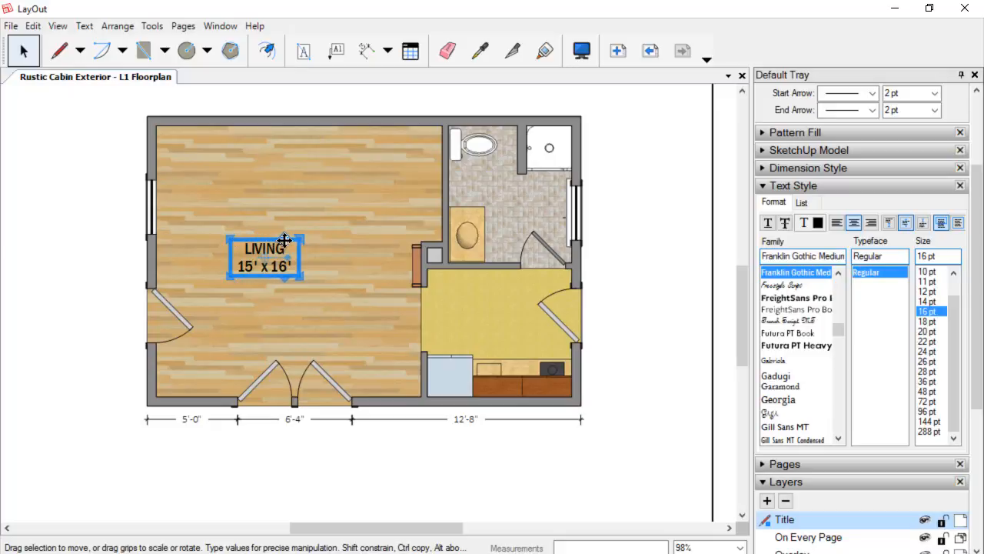
drag(284, 240, 536, 188)
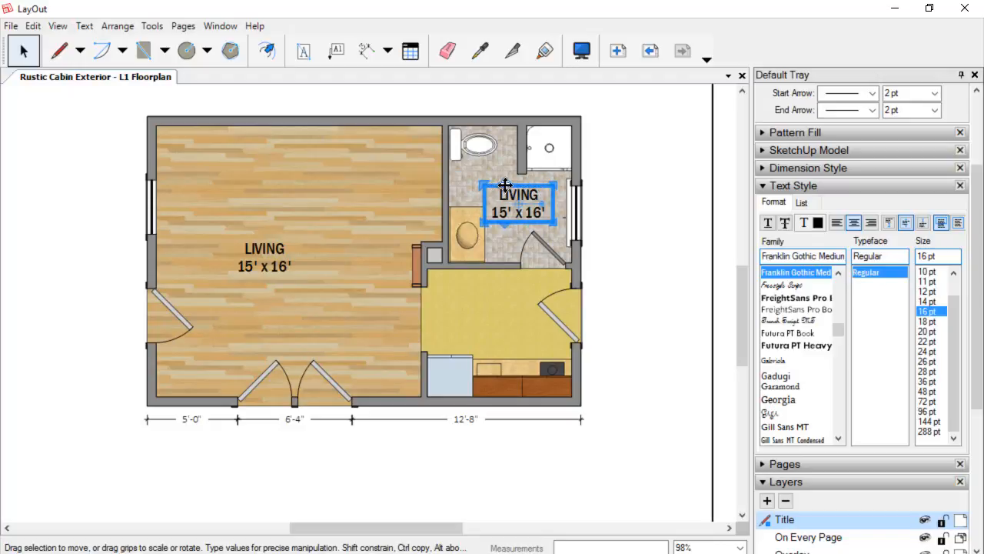
drag(498, 187, 479, 297)
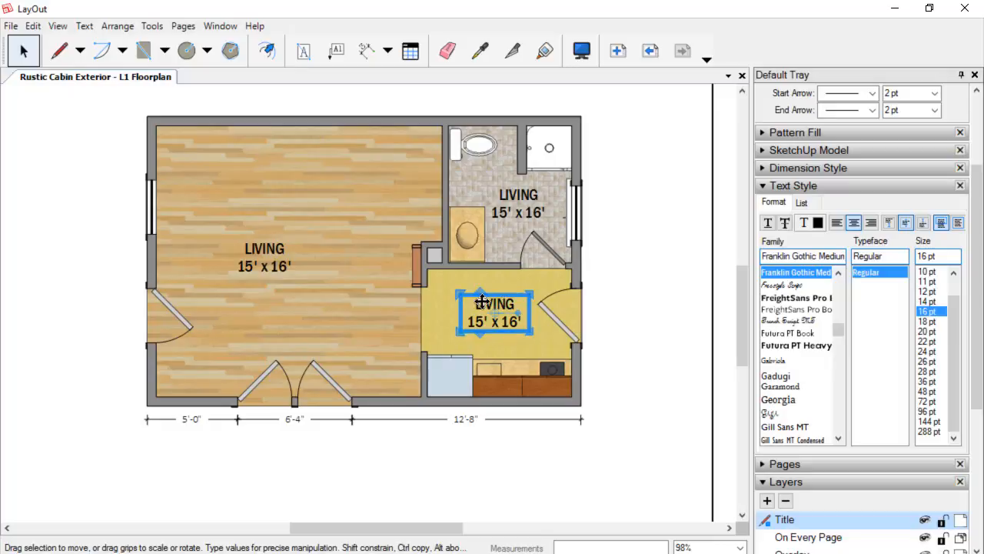
Rename the kitchen copy's room name from LIVING to KITCHEN.
double_click(482, 304)
click(484, 304)
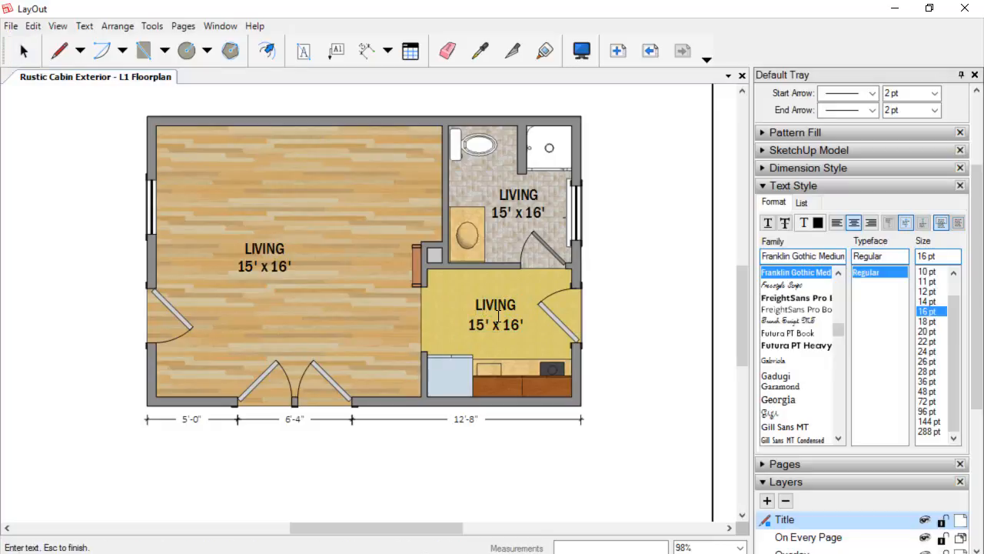
text(KITH)
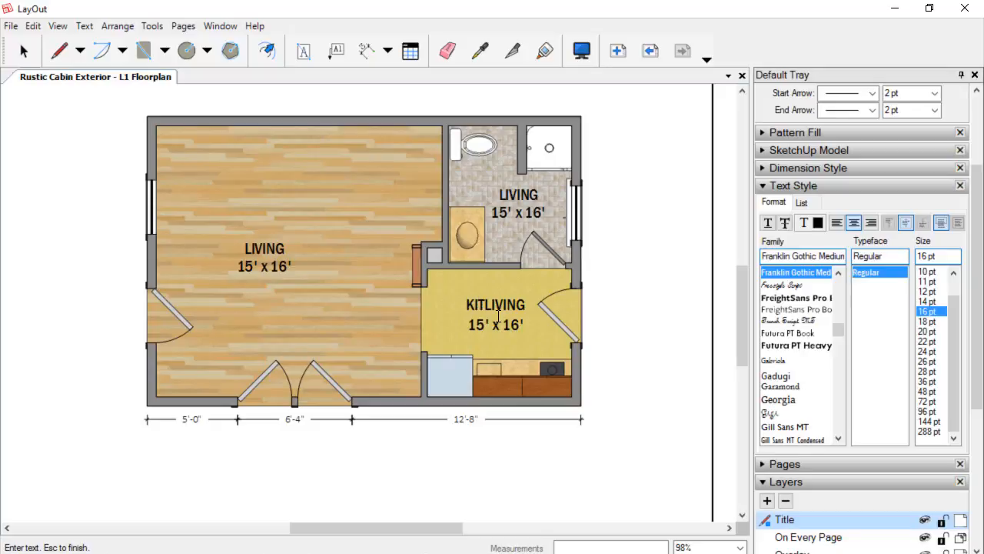
key(BackSpace)
text(CHEN)
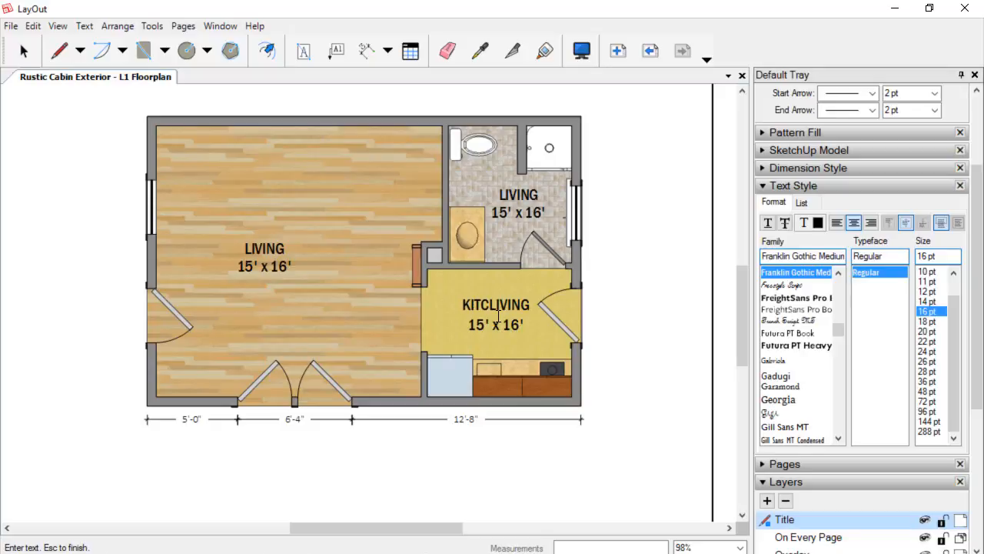
key(Delete)
key(Delete)
key(Delete)
key(Delete)
key(Delete)
key(Delete)
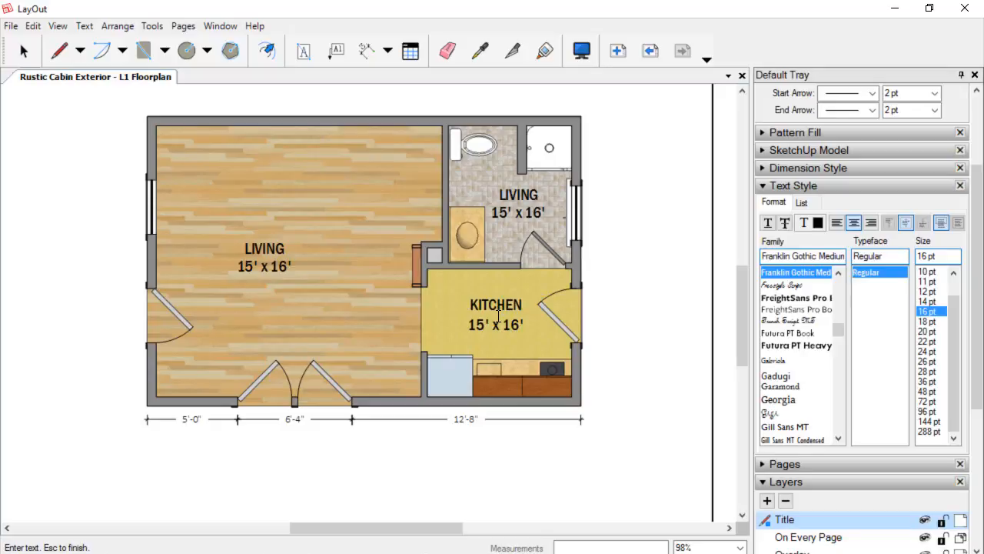
Rename the bathroom copy's room name to BATH.
click(511, 197)
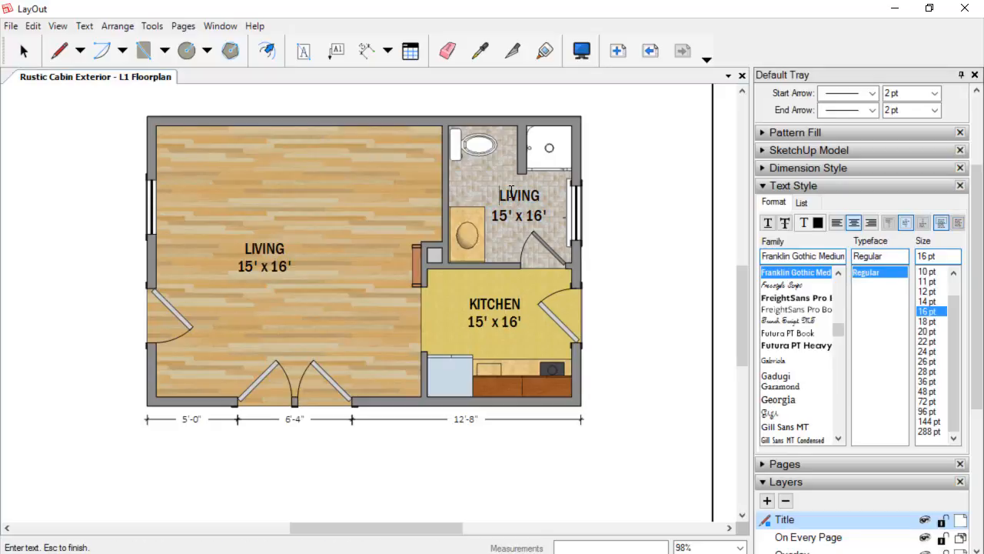
text(BATH)
key(Delete)
key(Delete)
key(Delete)
key(Delete)
key(Delete)
key(Delete)
key(Escape)
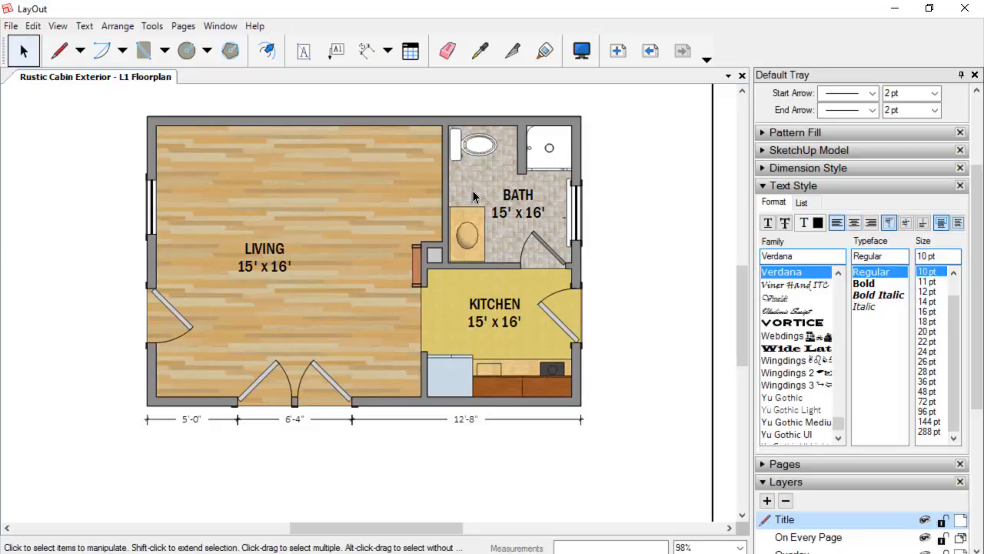
Measure the kitchen's width and depth with temporary dimension lines, cancelling each.
click(367, 54)
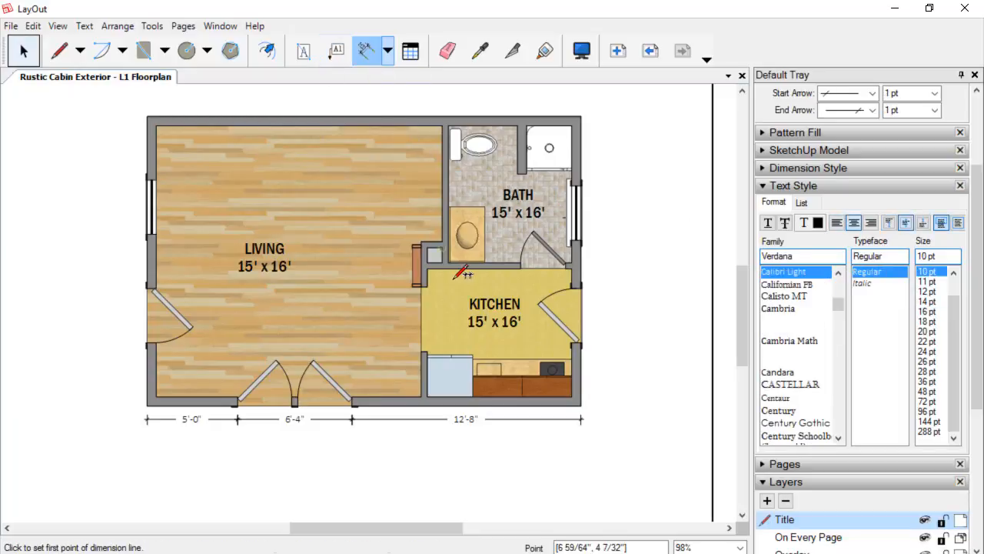
click(424, 275)
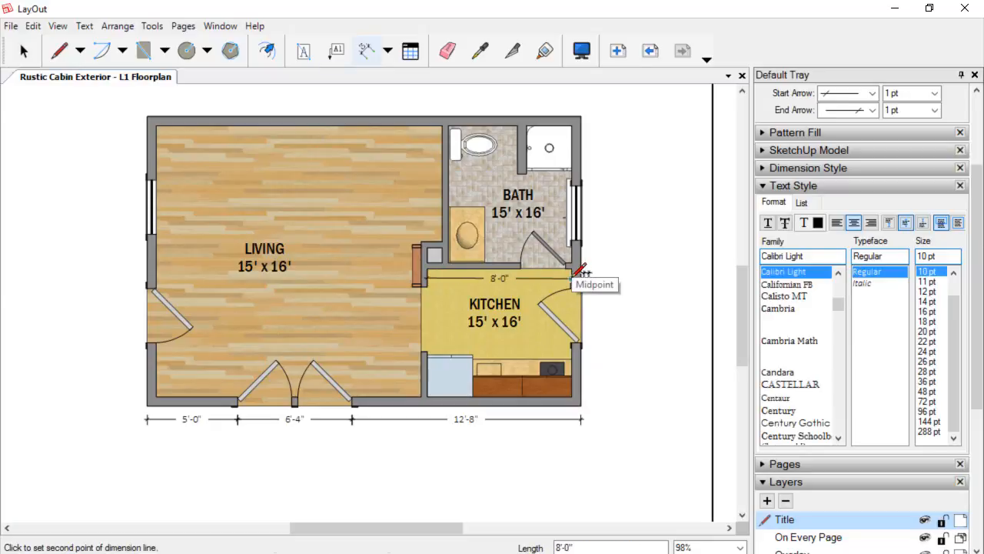
key(Escape)
click(497, 396)
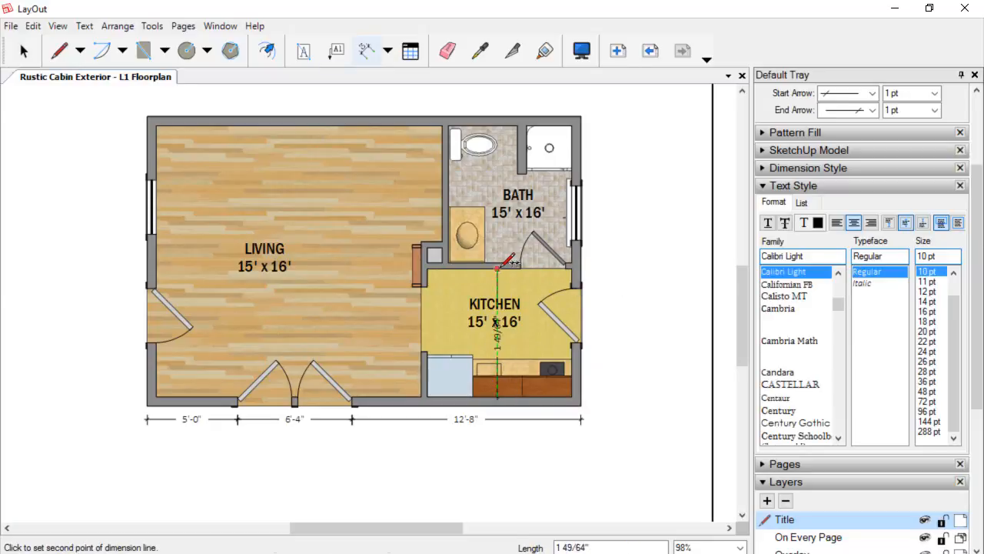
key(Escape)
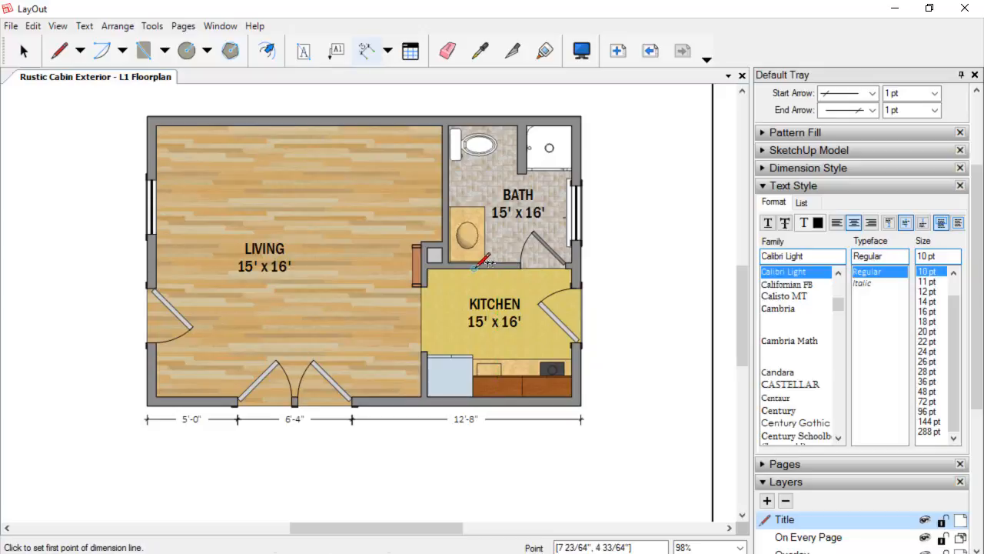
click(472, 268)
scroll(473, 392, up, 2)
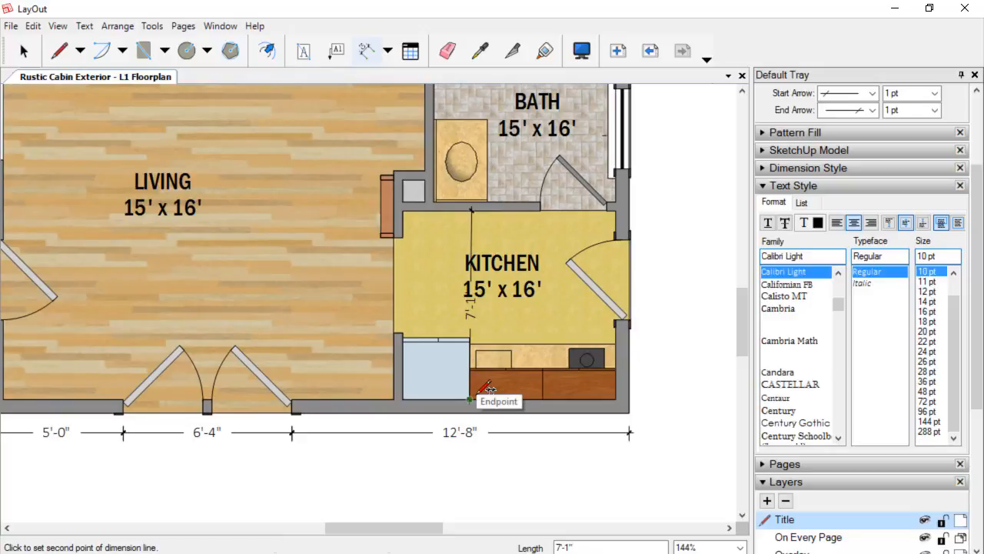
key(Escape)
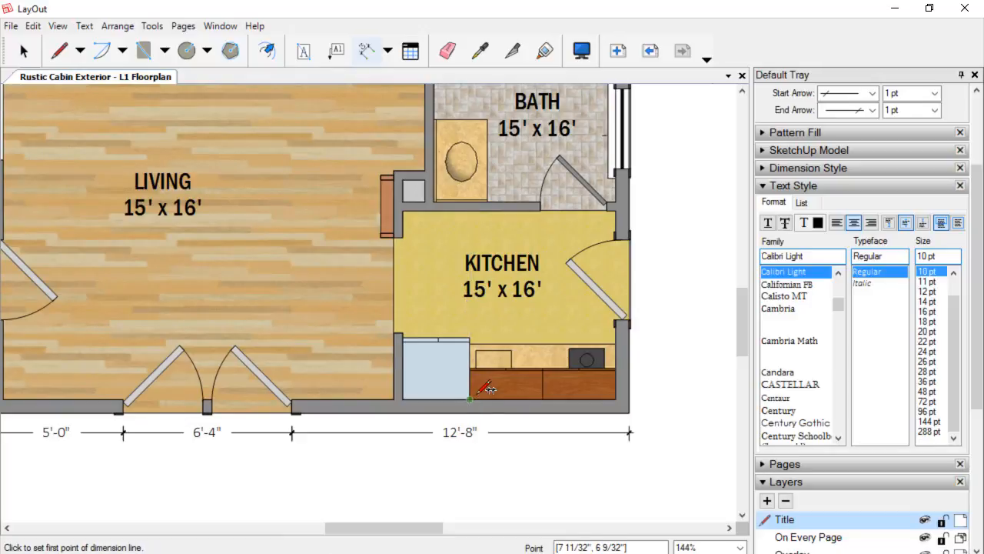
Change the kitchen label's size line to 8' x7'.
key(space)
double_click(478, 298)
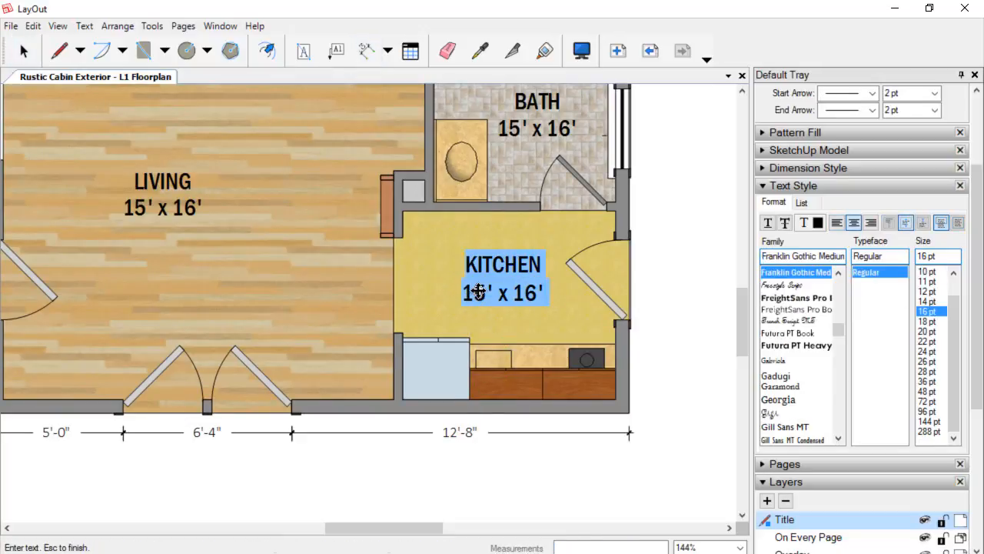
click(478, 293)
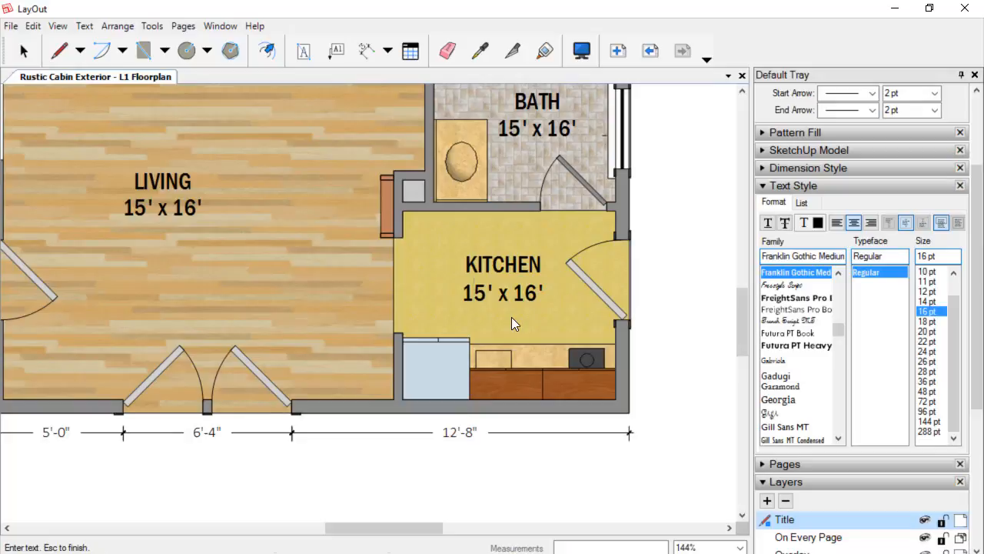
text(8)
key(Delete)
key(Delete)
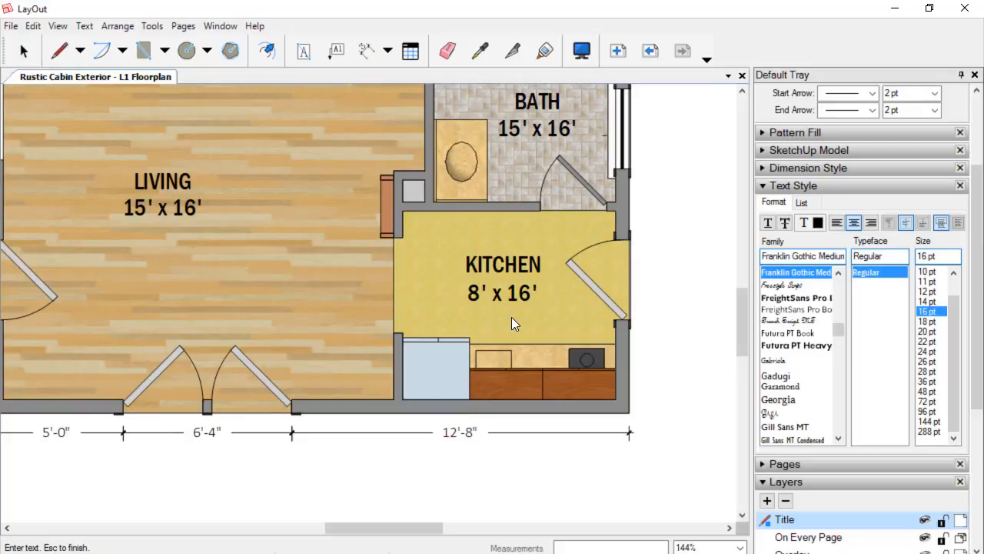
key(Right)
key(Right)
key(Right)
key(Right)
text(7)
key(Delete)
key(Delete)
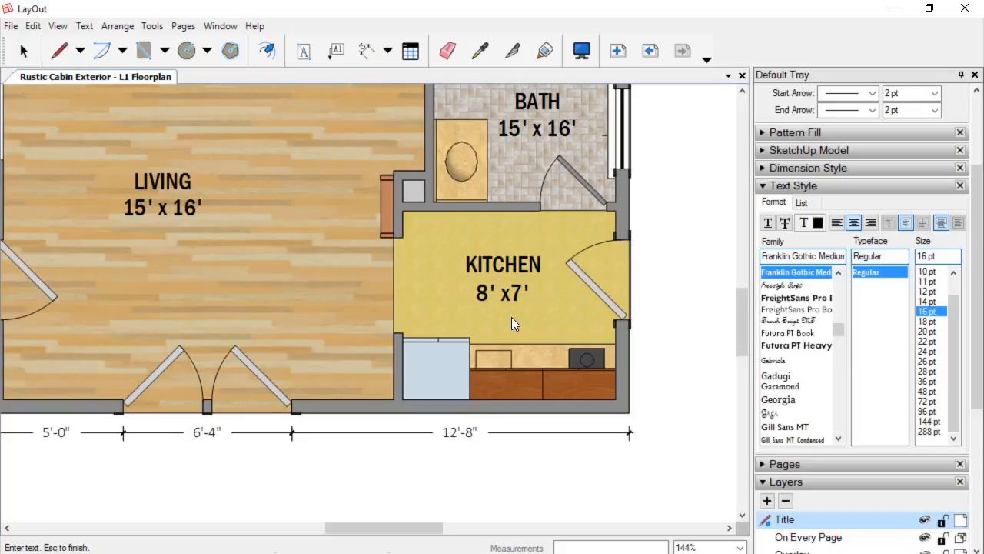
key(Escape)
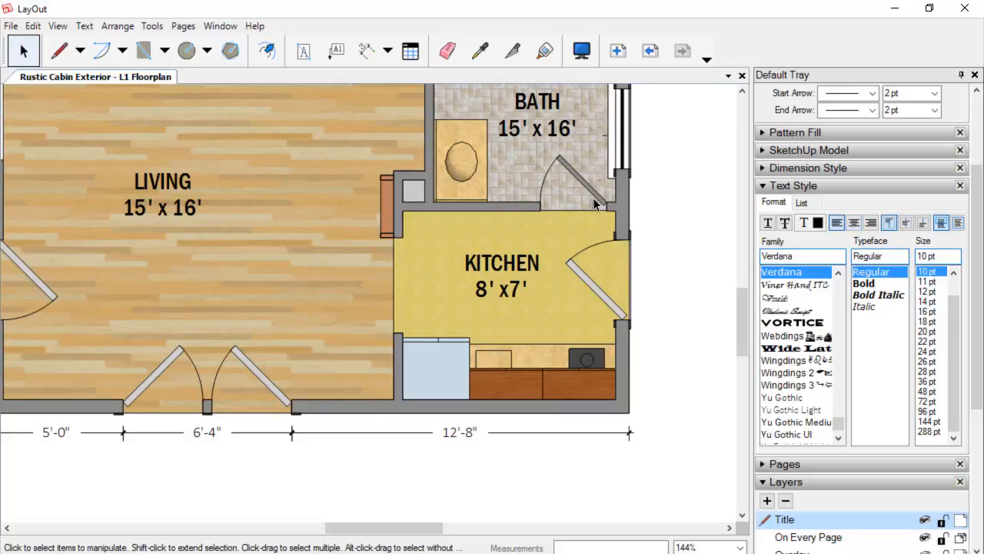
Measure the bathroom's width and depth in the SketchUp model with the Tape Measure, cancelling the first attempt.
scroll(590, 202, down, 5)
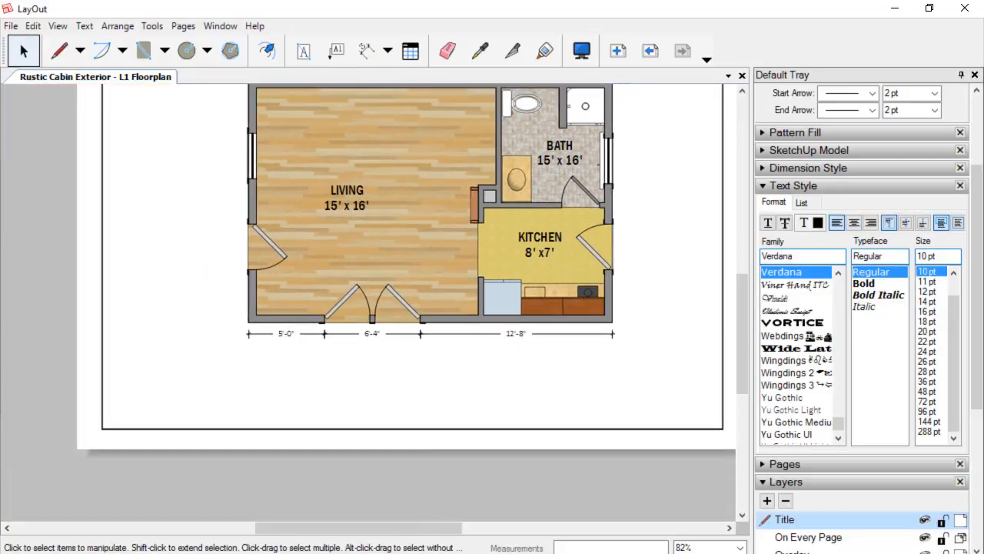
click(409, 552)
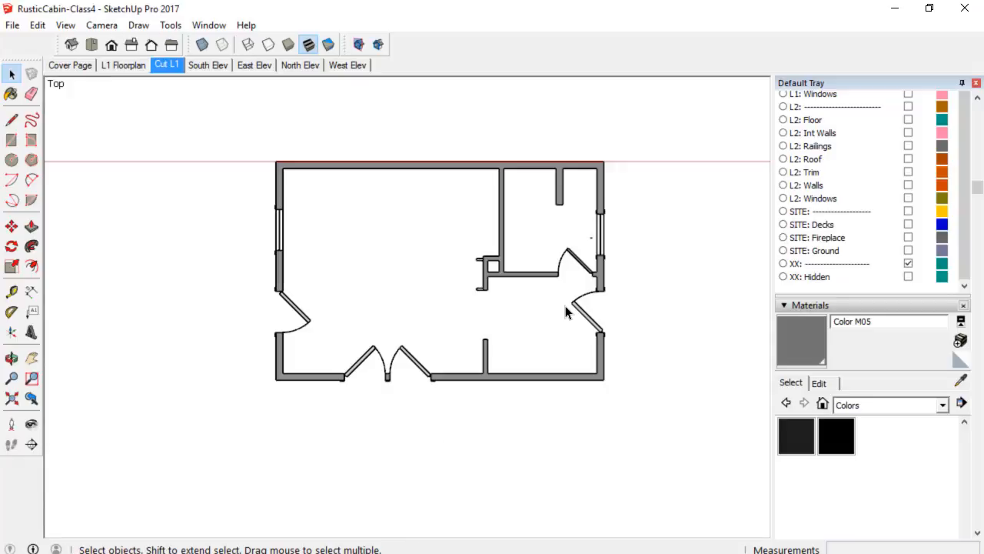
key(t)
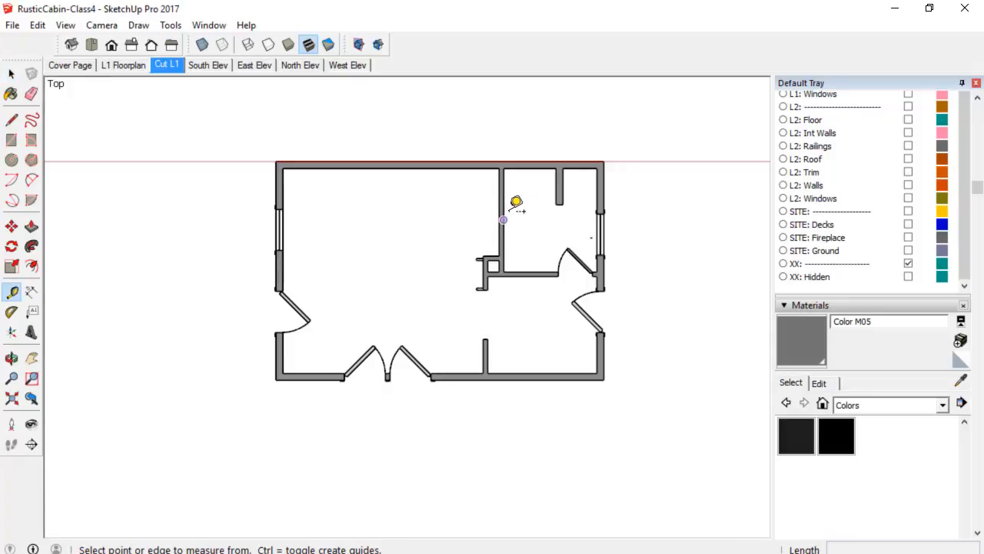
click(503, 190)
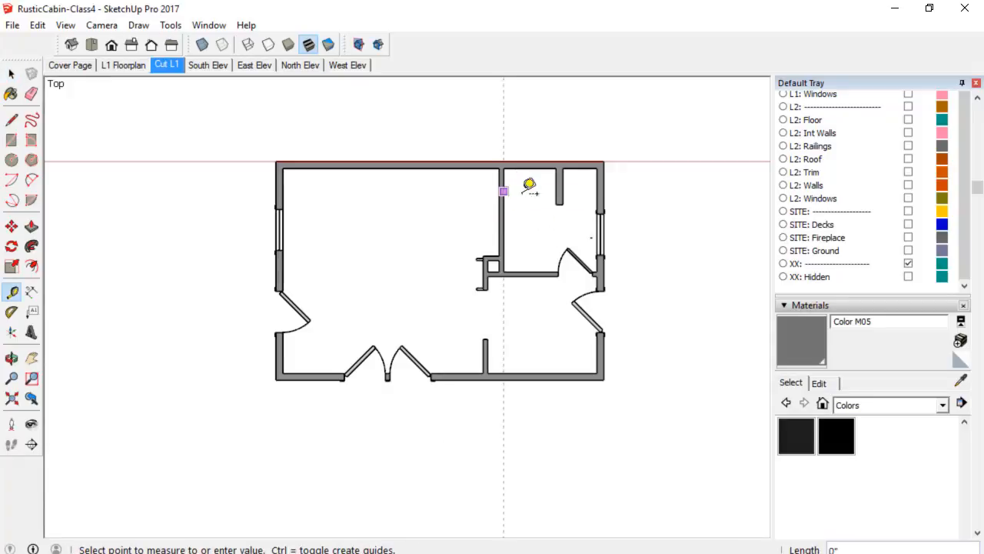
key(Escape)
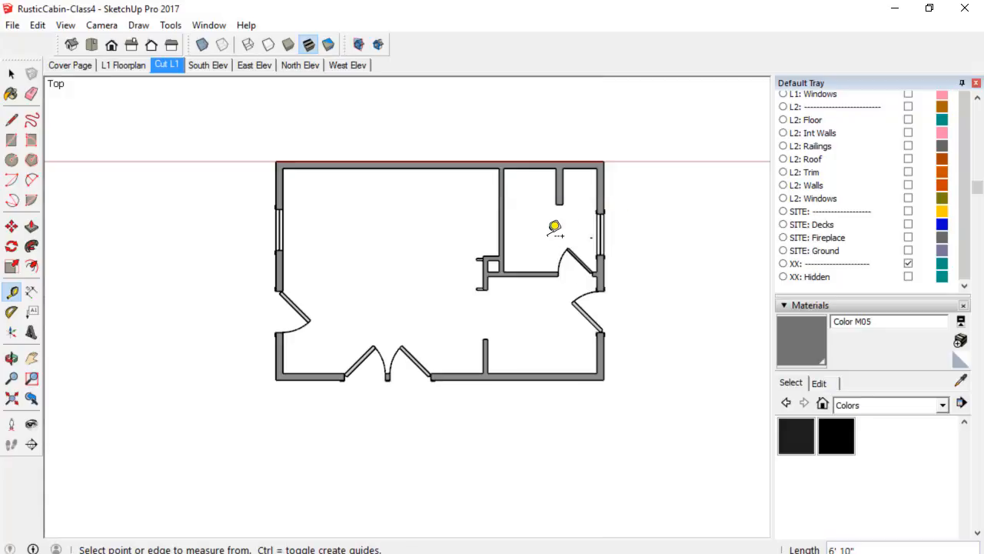
click(530, 272)
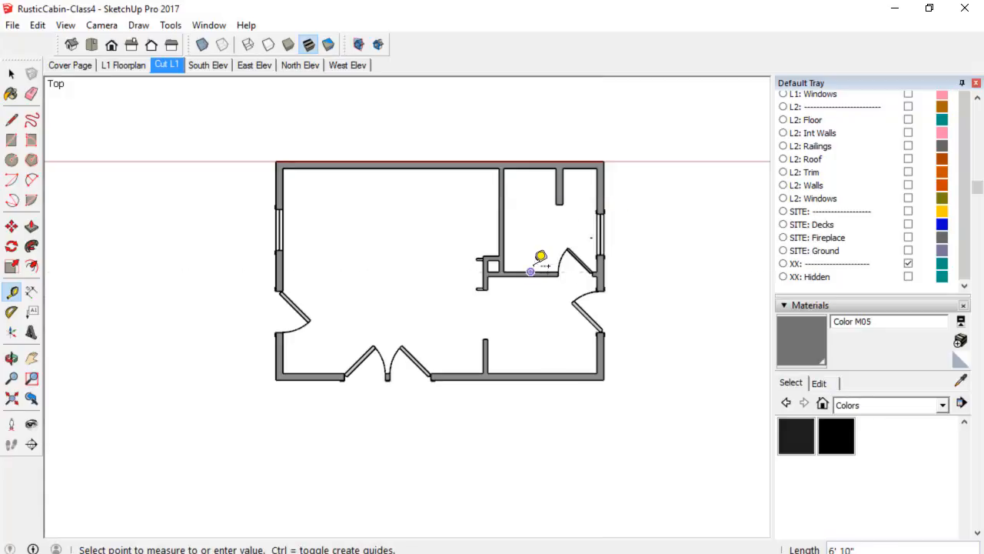
click(536, 156)
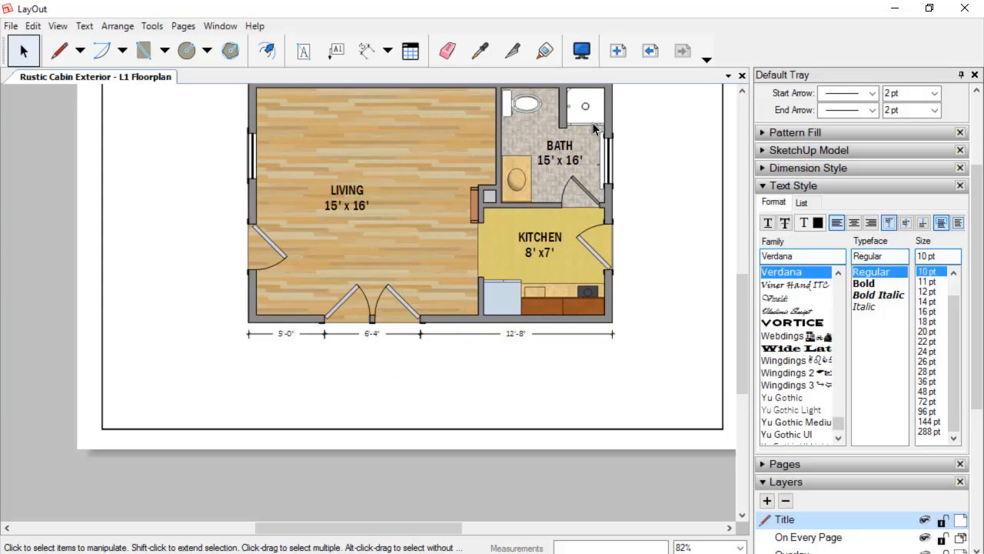
Change the bath label's size line to 6'10' x 7'7".
scroll(593, 128, up, 3)
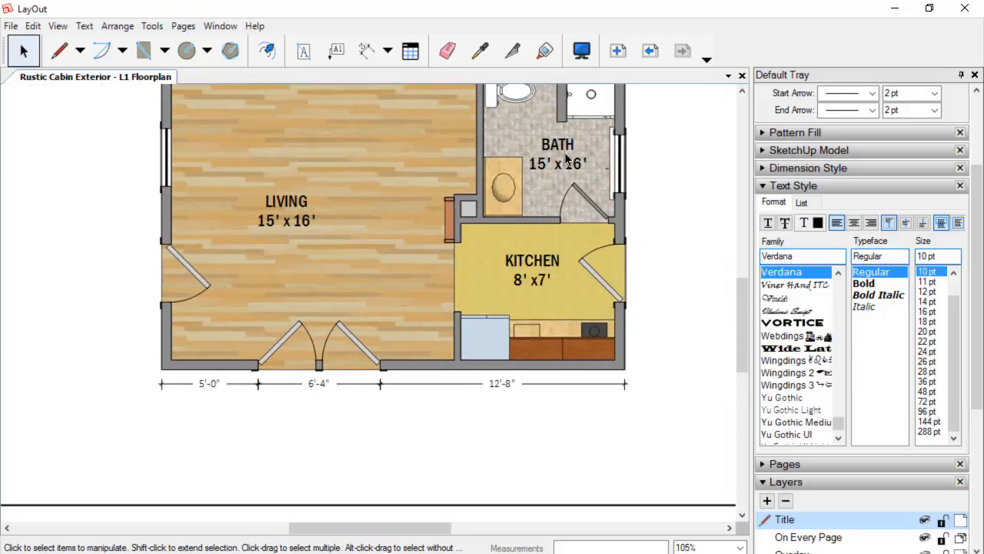
double_click(540, 175)
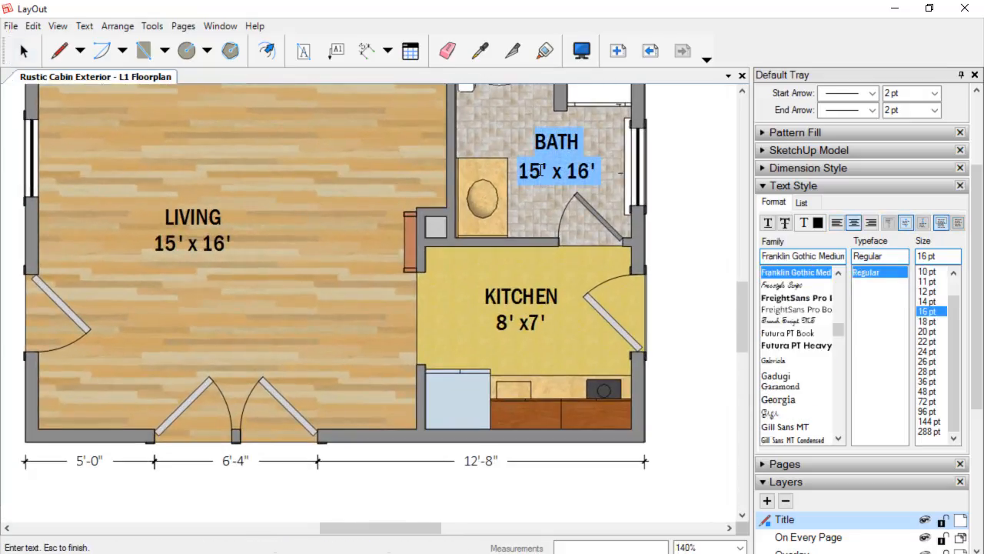
click(541, 171)
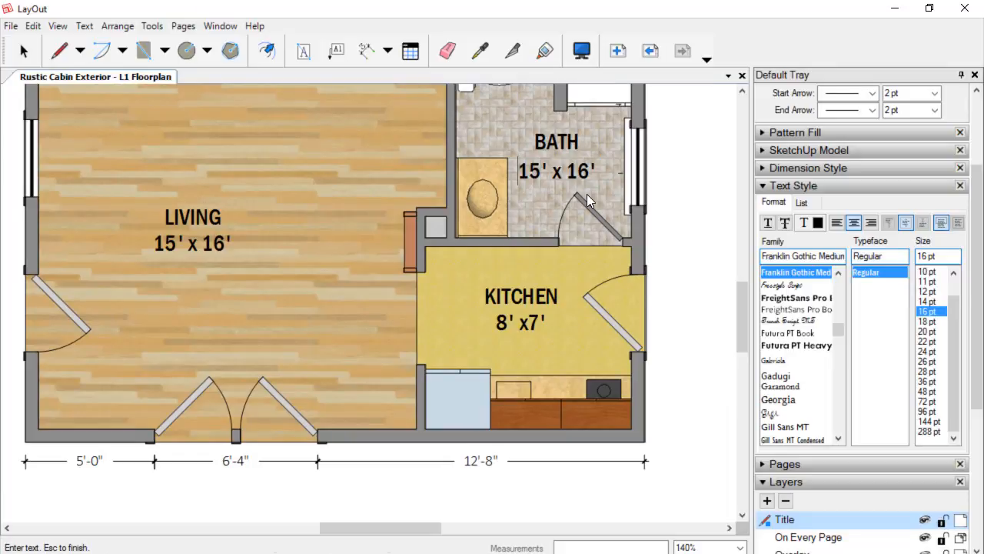
text(6'10)
key(Delete)
key(Delete)
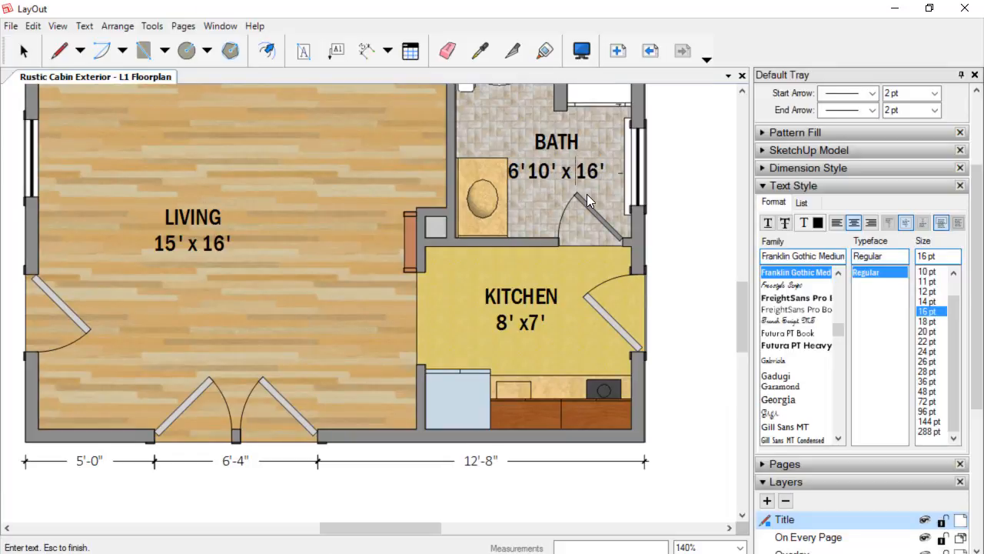
text(7'7)
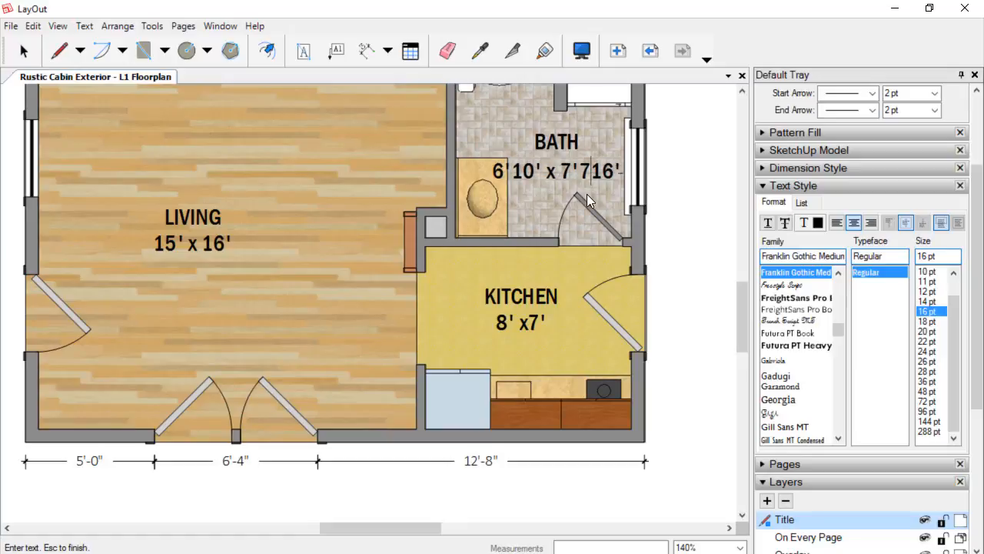
key(shift+End)
key(Delete)
text(")
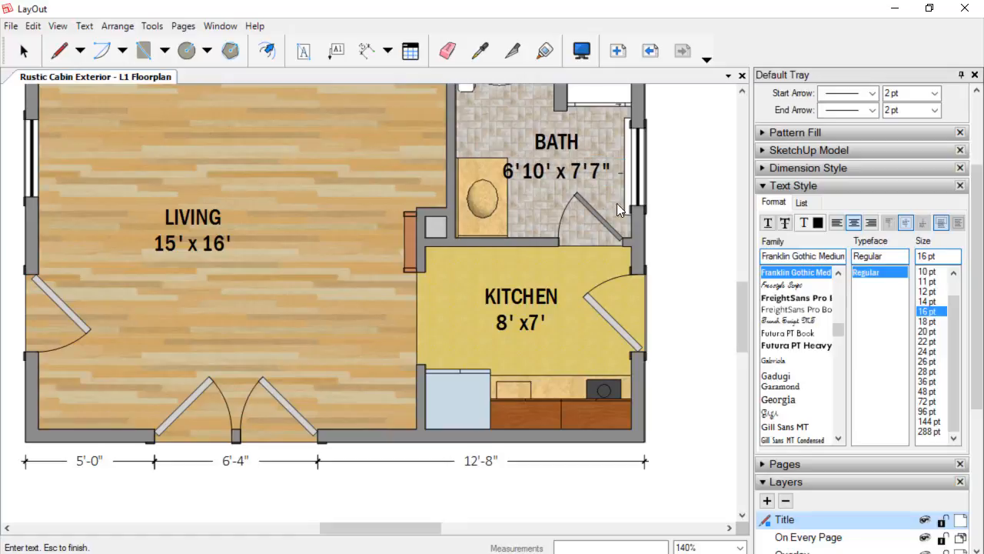
key(Escape)
Save the LayOut document.
scroll(715, 212, down, 2)
scroll(694, 228, down, 1)
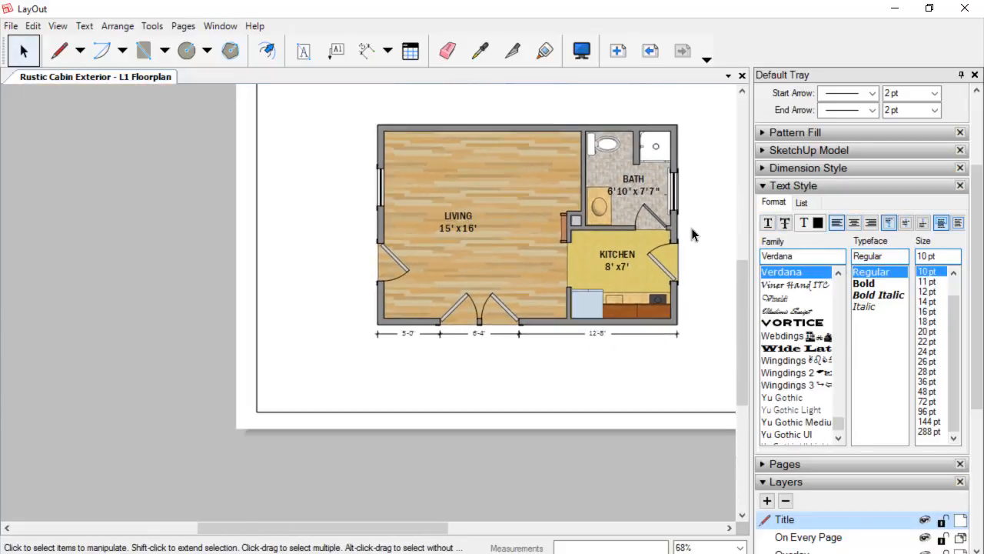
middle_drag(693, 230, 453, 274)
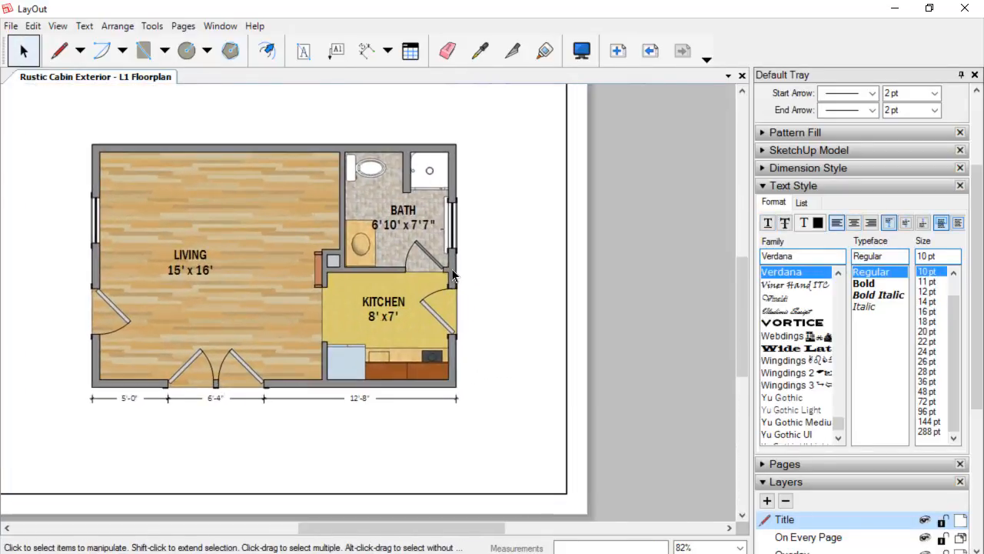
scroll(452, 269, down, 1)
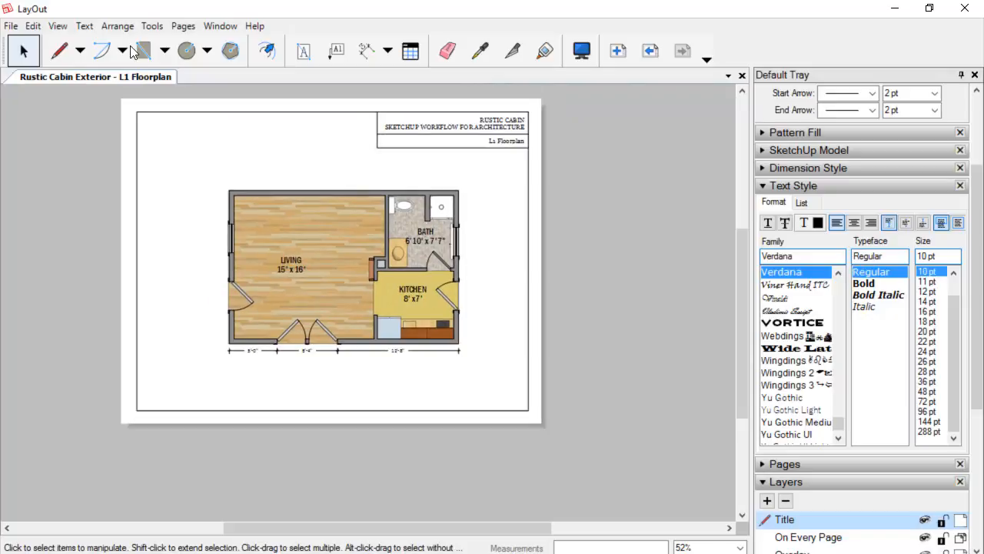
click(13, 27)
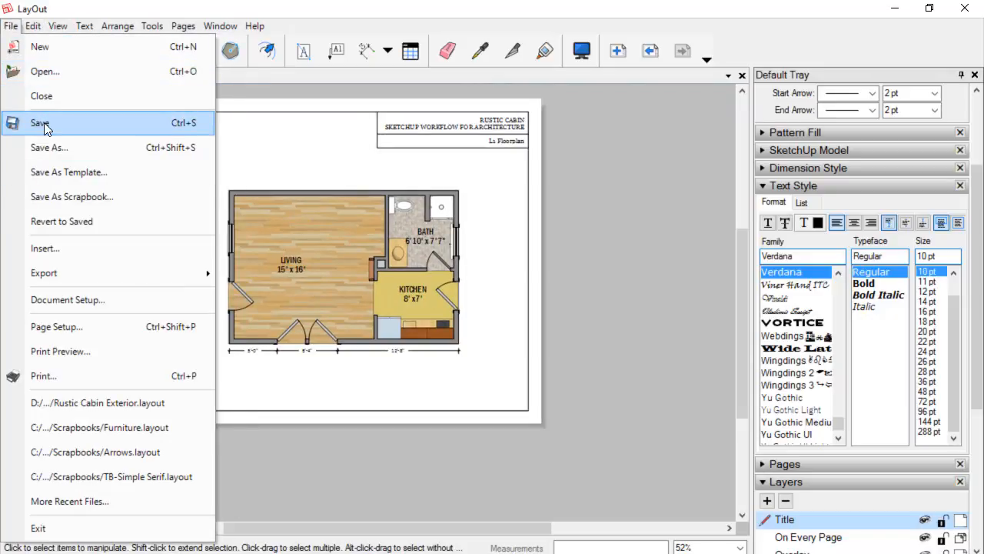
click(43, 126)
scroll(497, 330, up, 3)
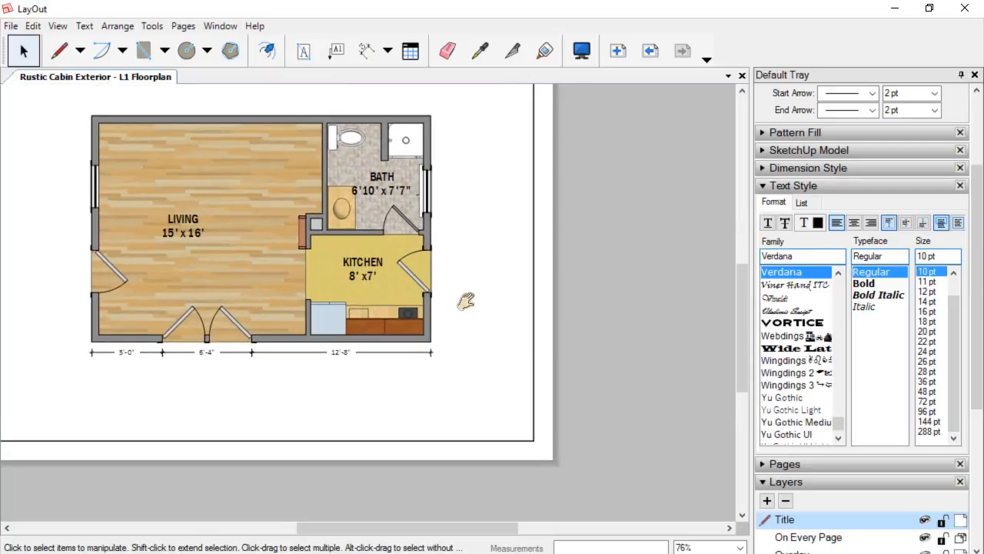
middle_drag(466, 299, 572, 369)
scroll(571, 369, down, 1)
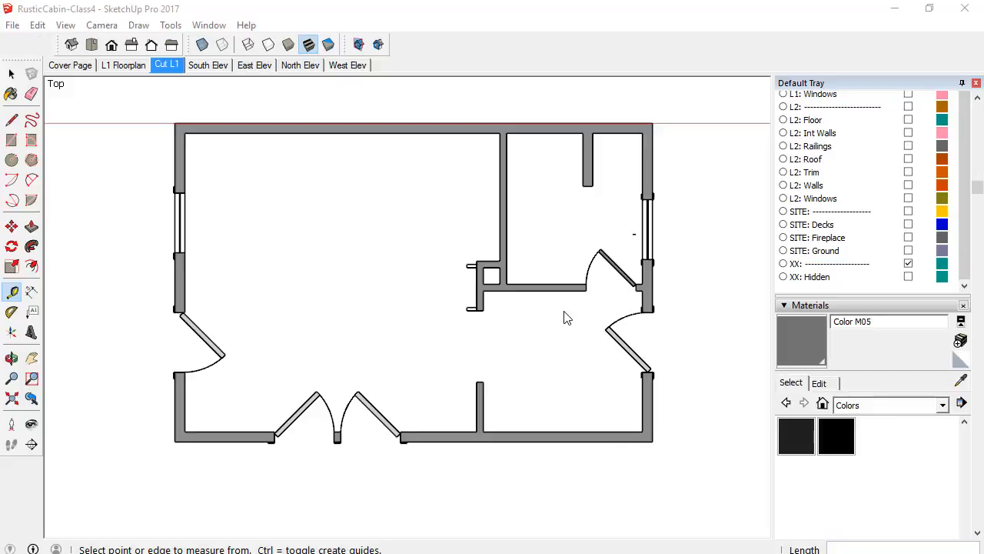
Open the Scenes panel and move the L1 Floorplan scene to the end of the scene list.
scroll(855, 89, up, 5)
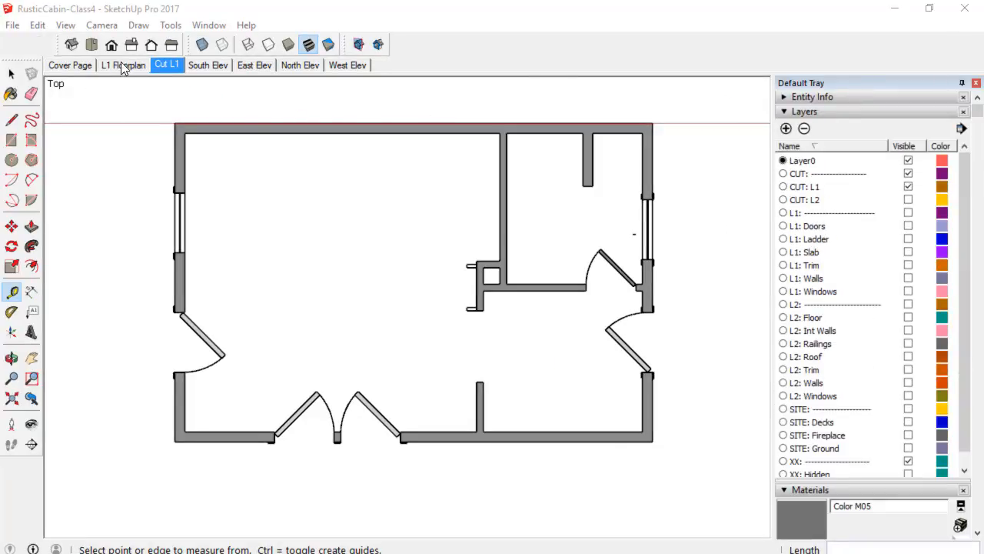
click(871, 110)
click(843, 126)
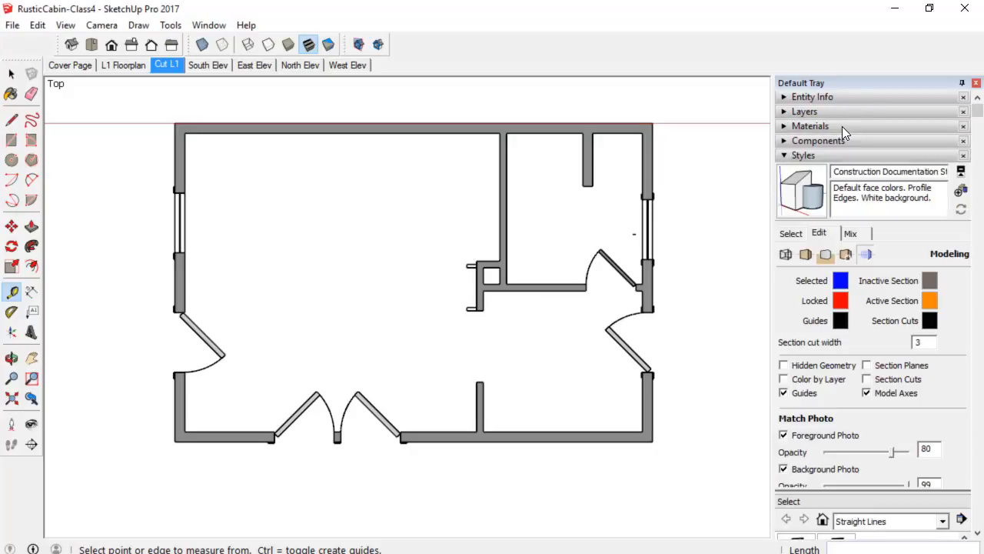
click(826, 156)
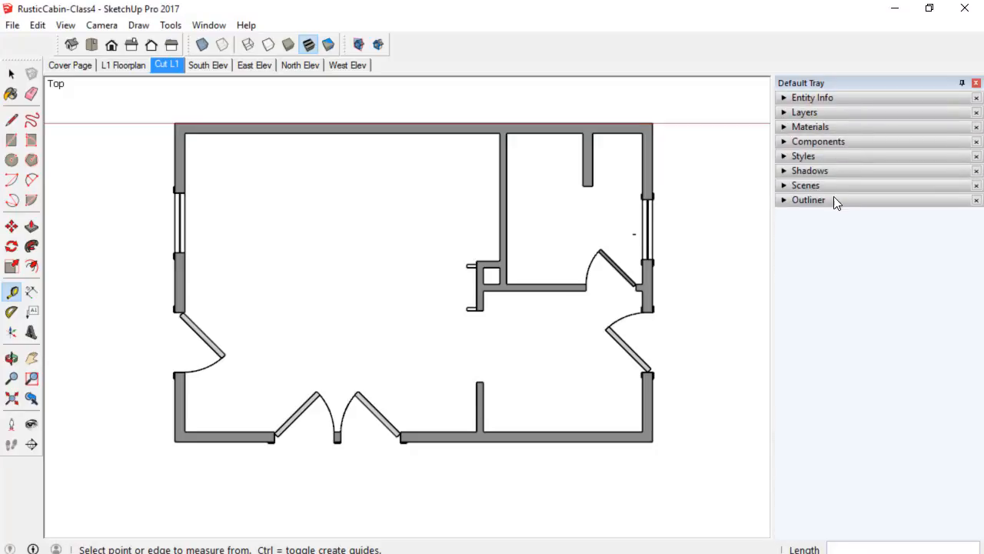
click(825, 186)
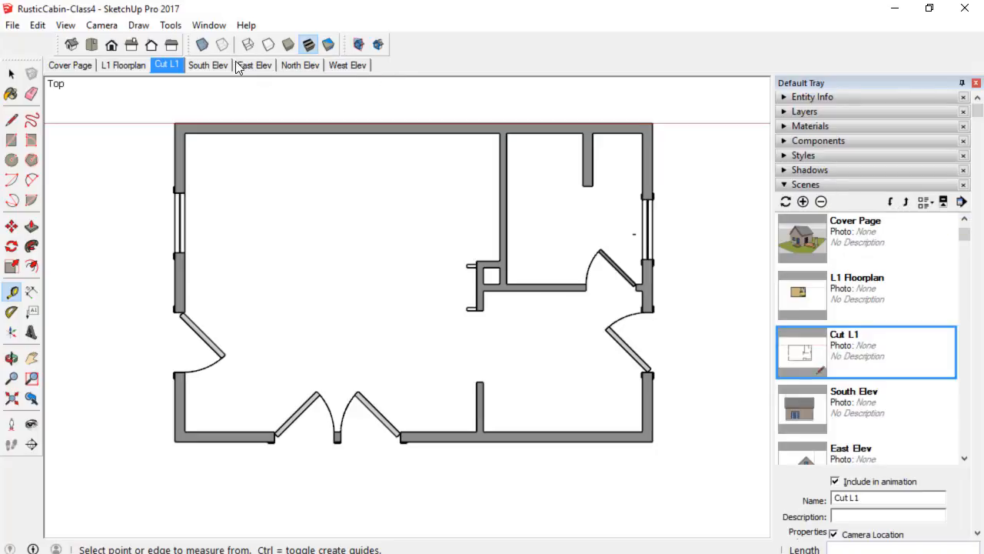
click(108, 68)
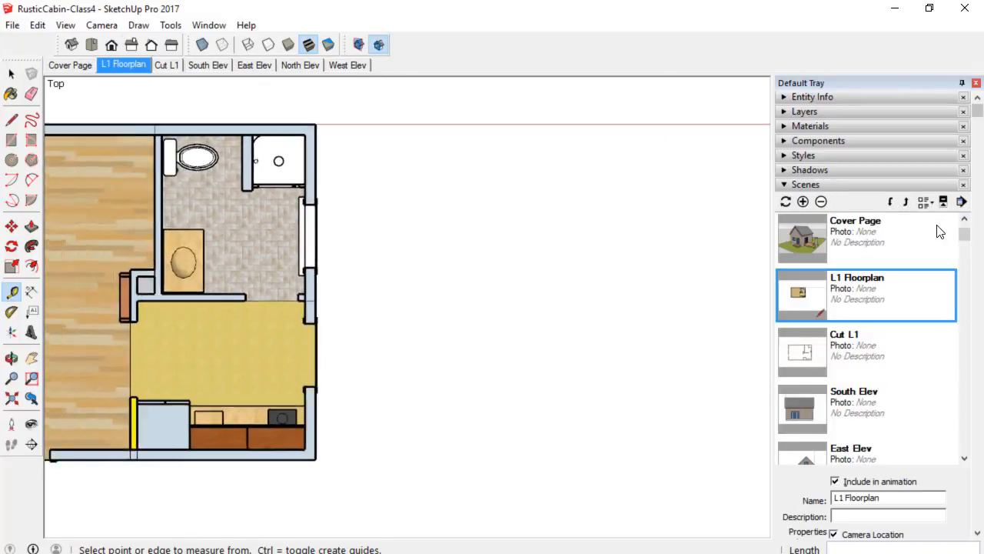
click(891, 204)
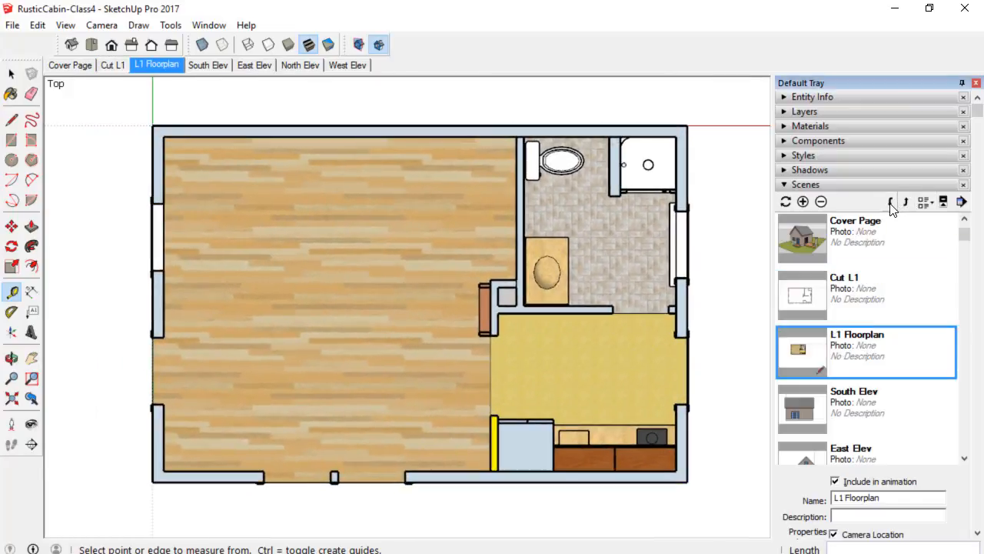
click(891, 203)
click(890, 203)
click(891, 203)
click(890, 204)
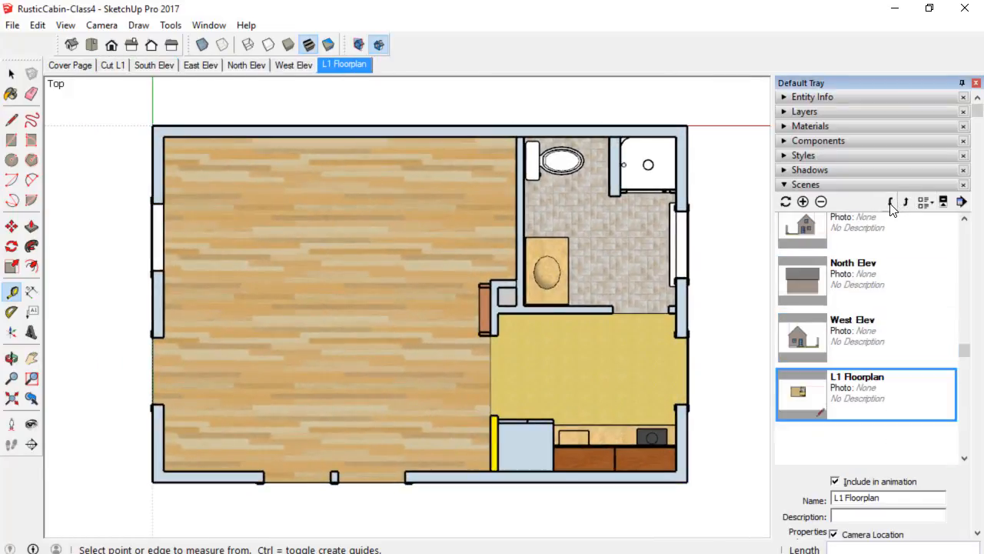
Move the Cut L1 scene to the end of the scene list, after L1 Floorplan.
click(111, 66)
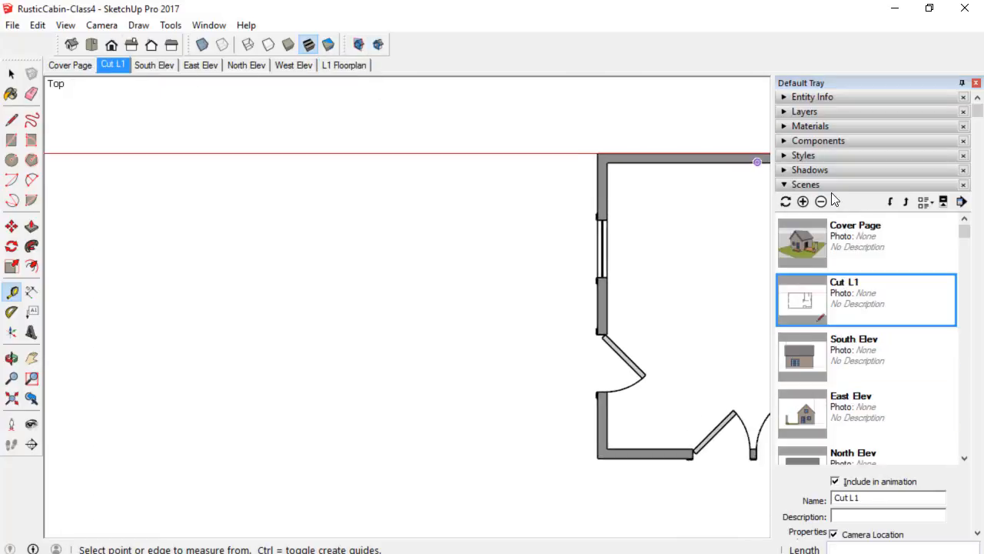
click(891, 204)
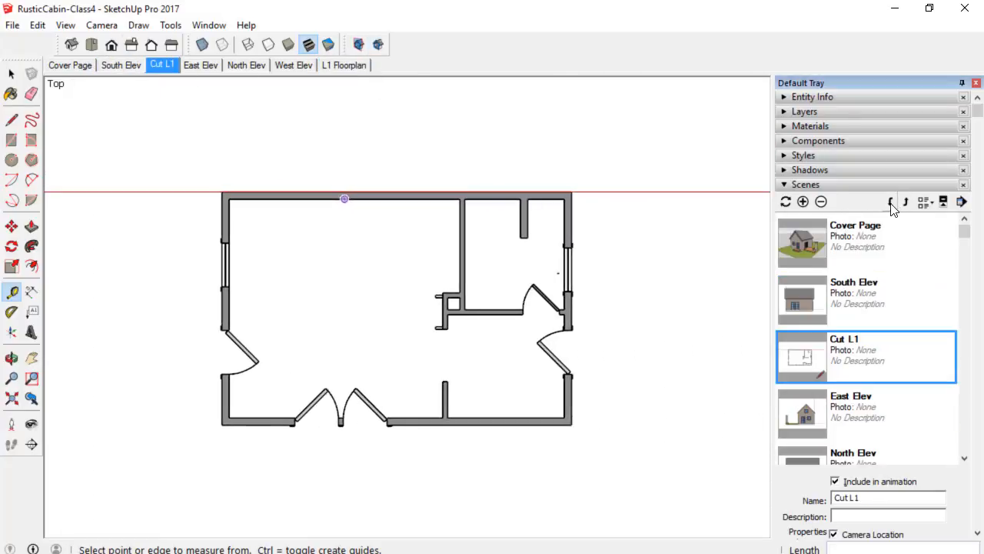
click(891, 202)
click(891, 203)
click(891, 203)
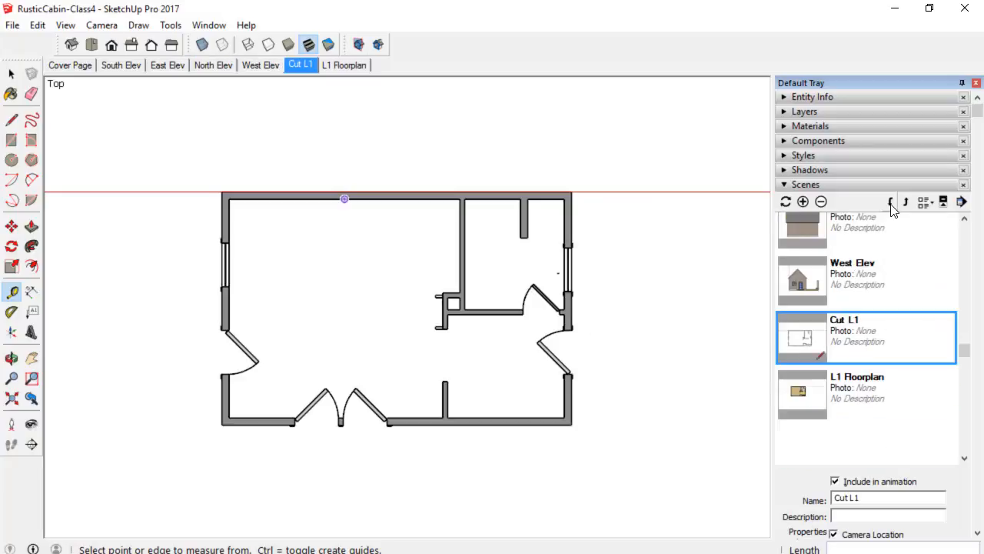
click(891, 203)
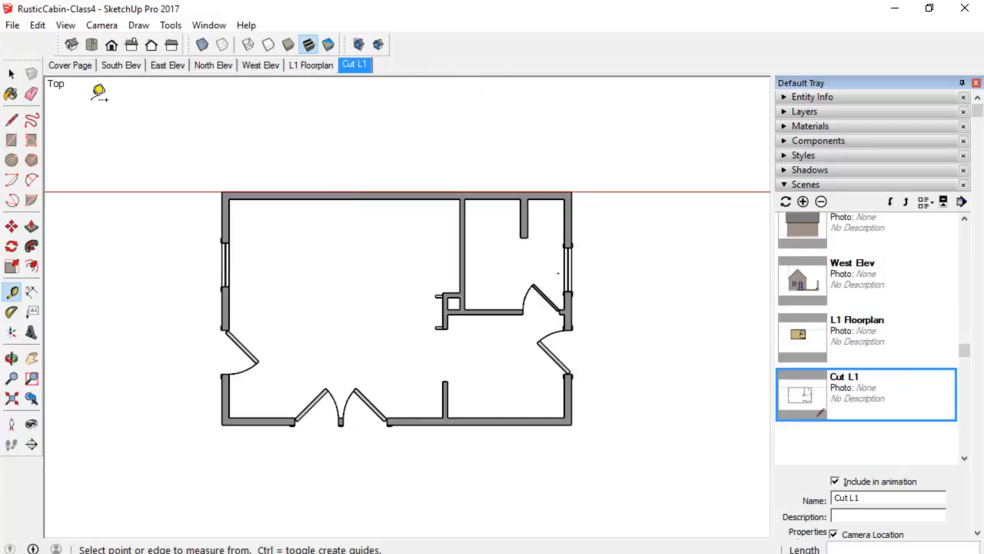
Hide the CUT: L1 and CUT: L2 layers and update the Cover Page scene.
click(69, 66)
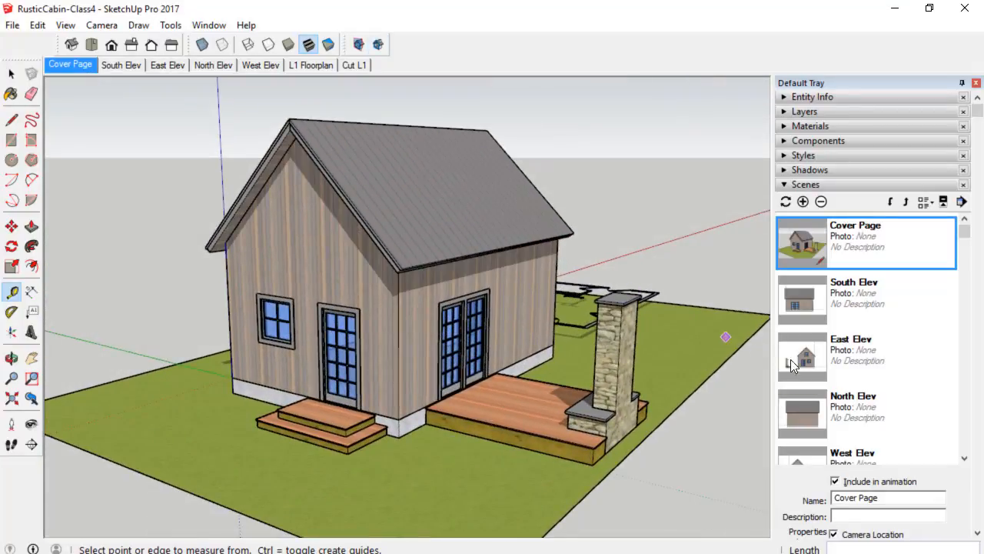
scroll(673, 306, up, 5)
middle_drag(672, 305, 607, 336)
scroll(652, 337, up, 3)
scroll(652, 336, down, 6)
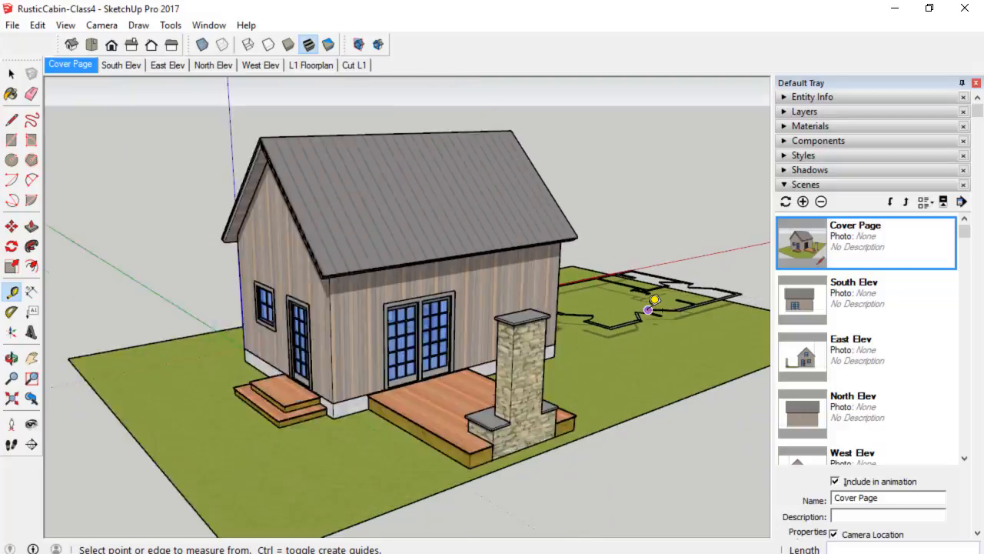
key(space)
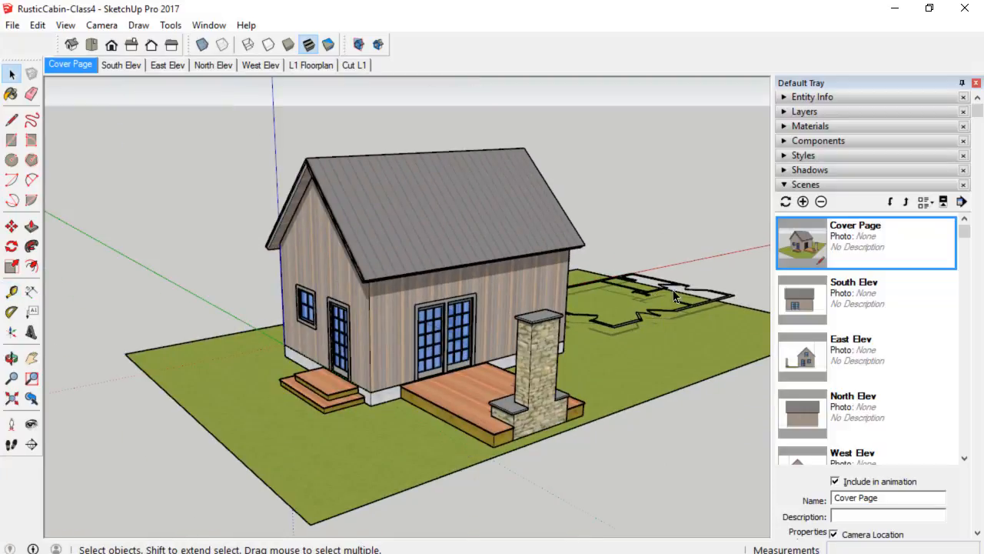
click(74, 66)
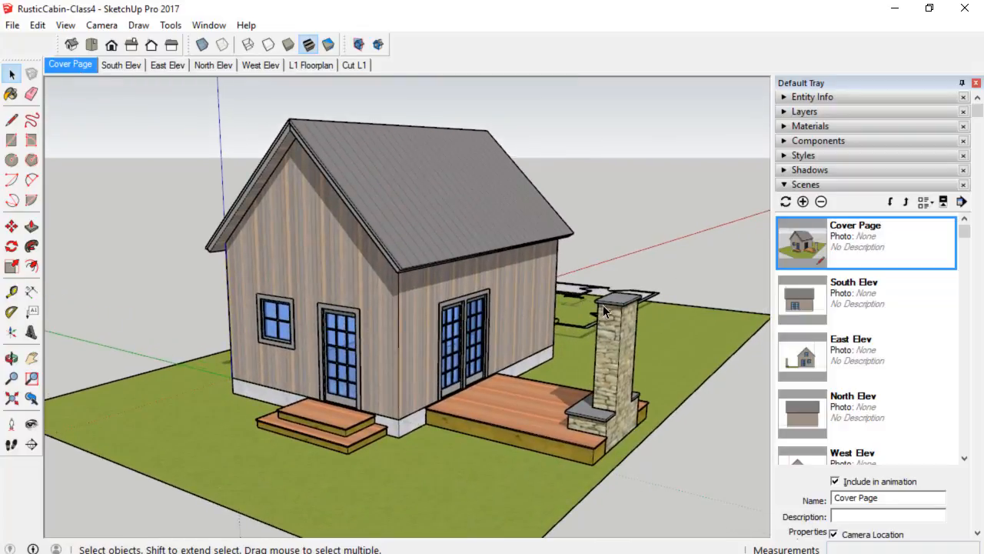
click(846, 111)
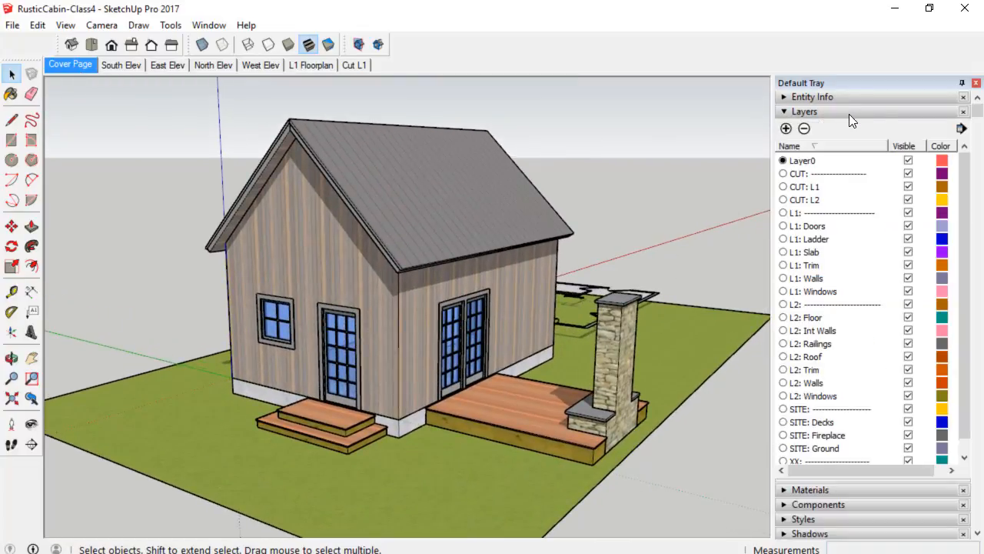
click(908, 187)
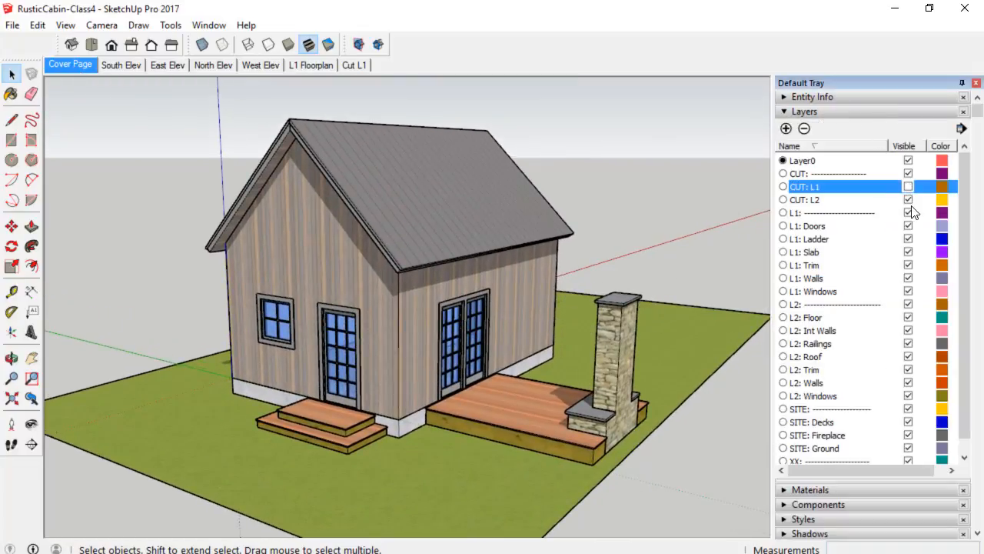
click(908, 200)
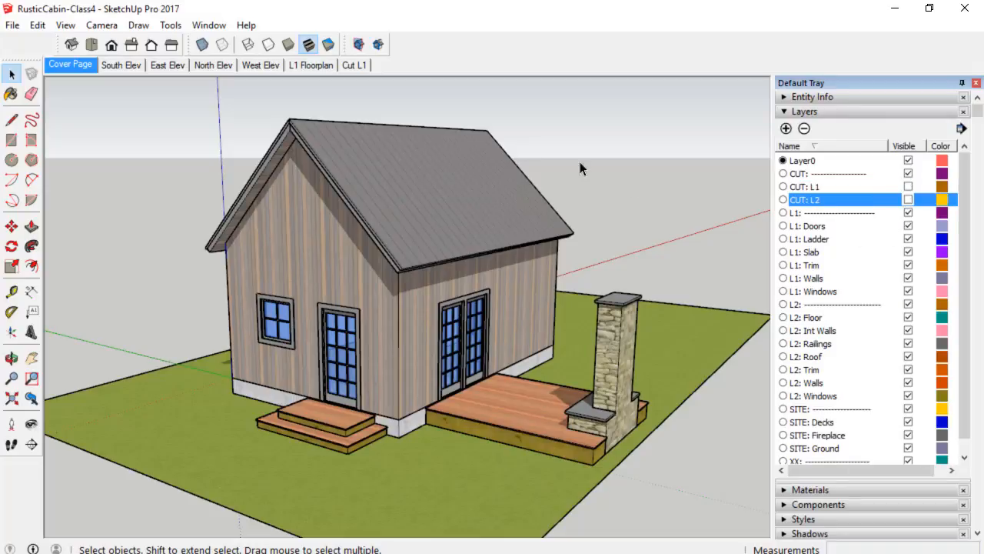
right_click(65, 65)
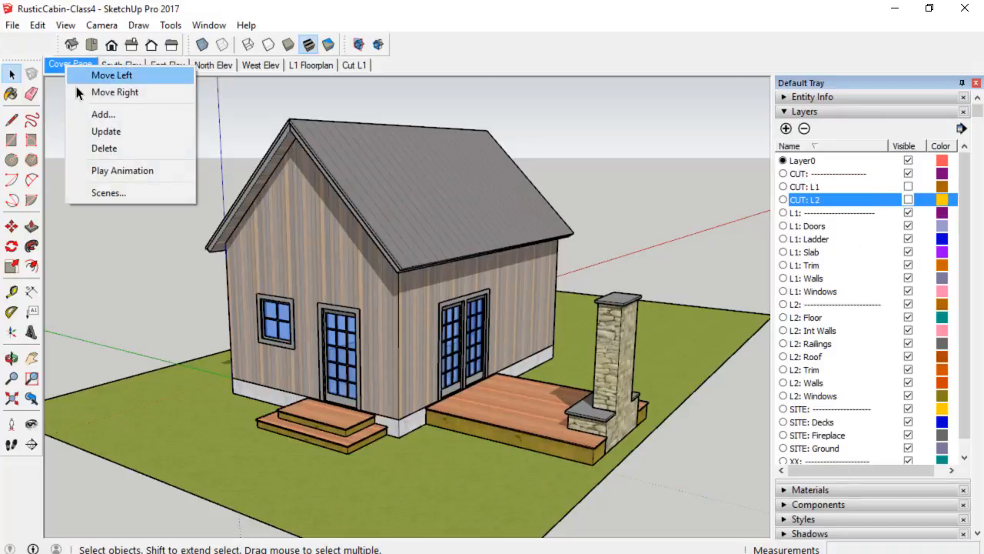
click(96, 134)
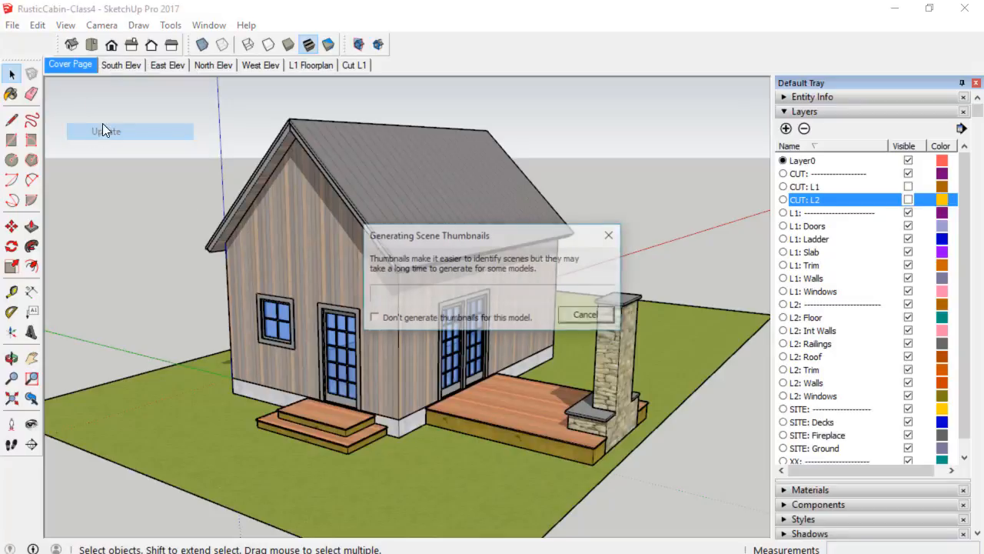
Hide the CUT: L1 and CUT: L2 layers in the South Elev scene and update it.
click(126, 64)
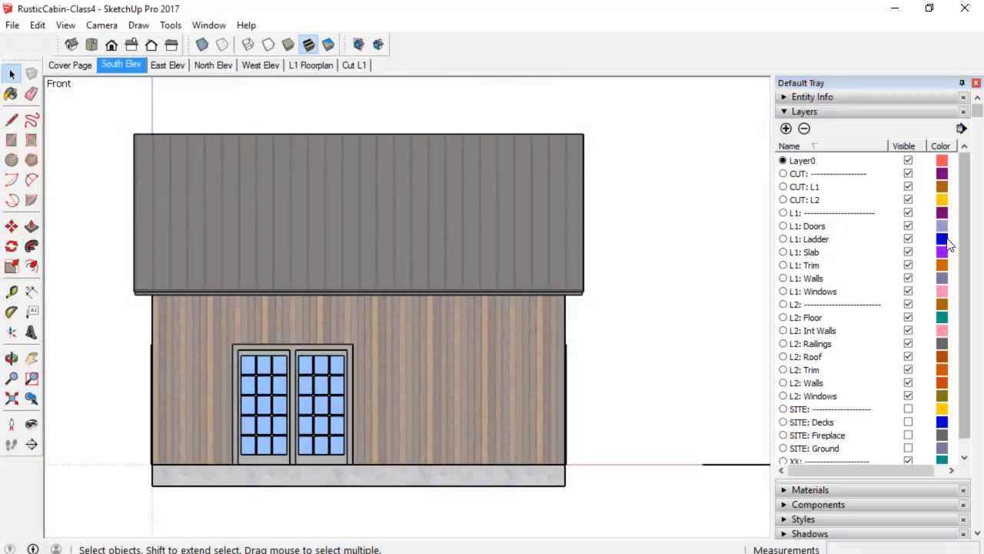
click(909, 187)
click(909, 200)
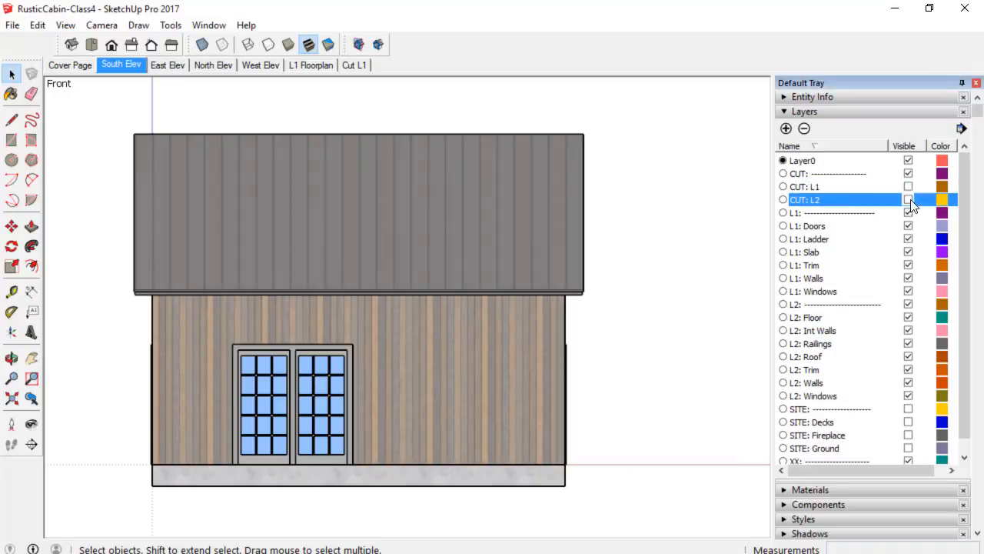
right_click(127, 65)
click(160, 132)
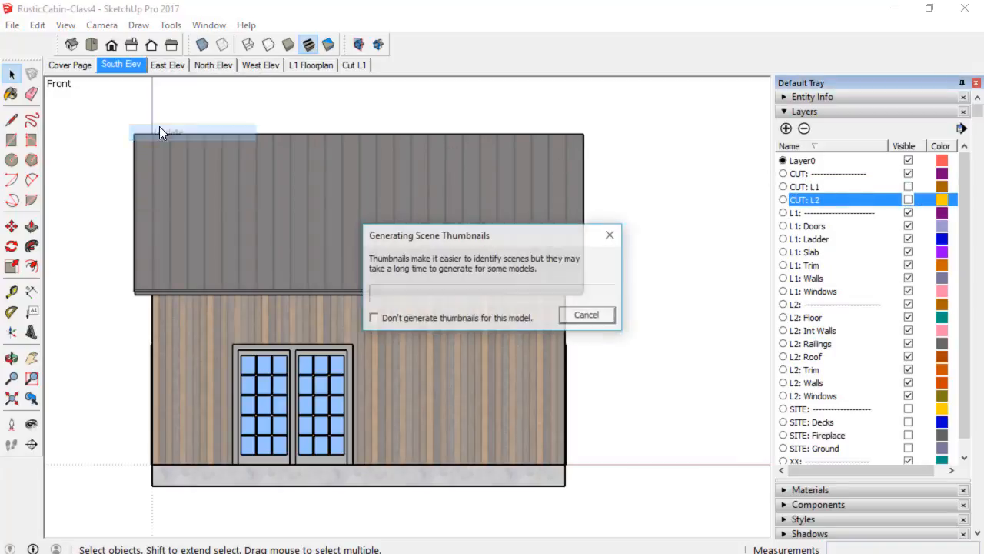
Hide the CUT: L1 and CUT: L2 layers in the East Elev scene and update it.
click(166, 65)
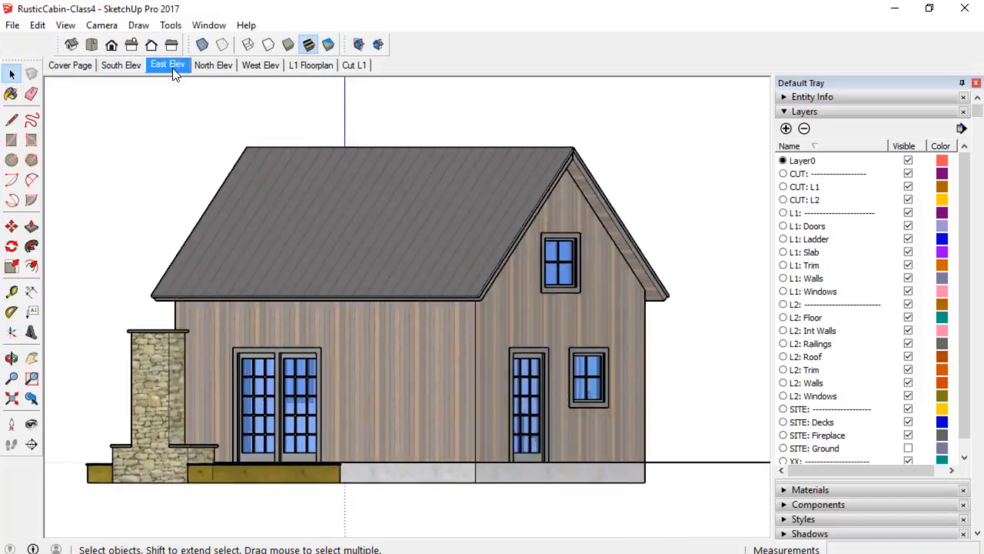
click(908, 186)
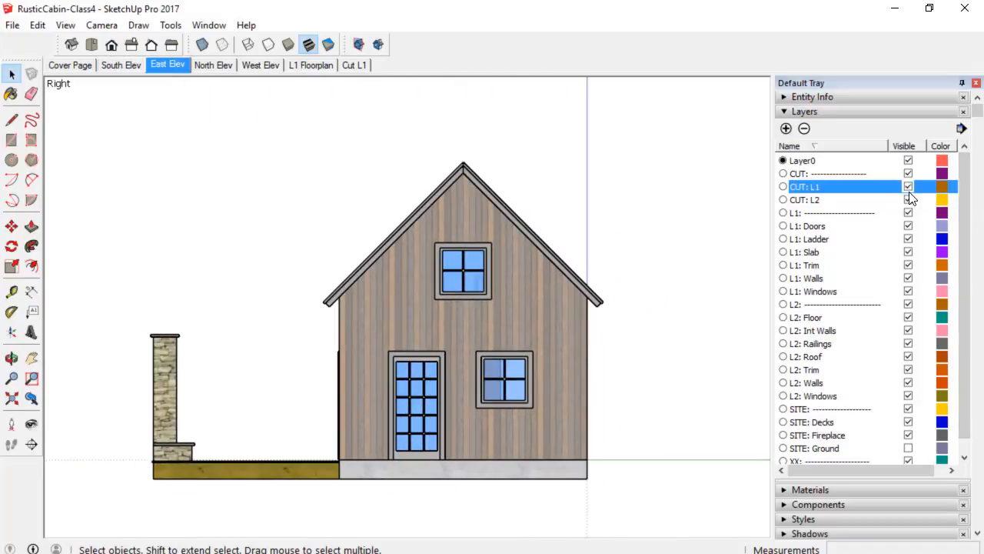
click(908, 200)
right_click(166, 64)
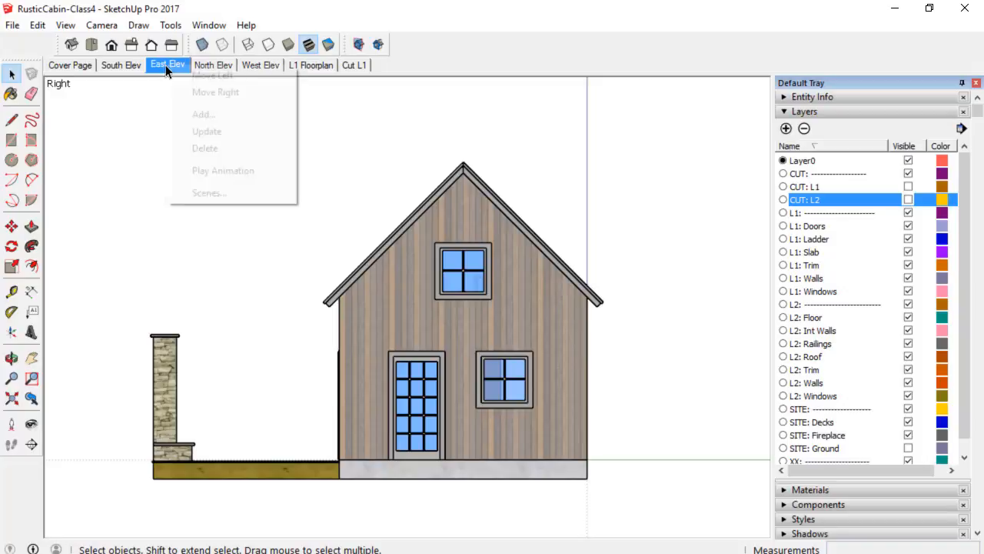
click(200, 133)
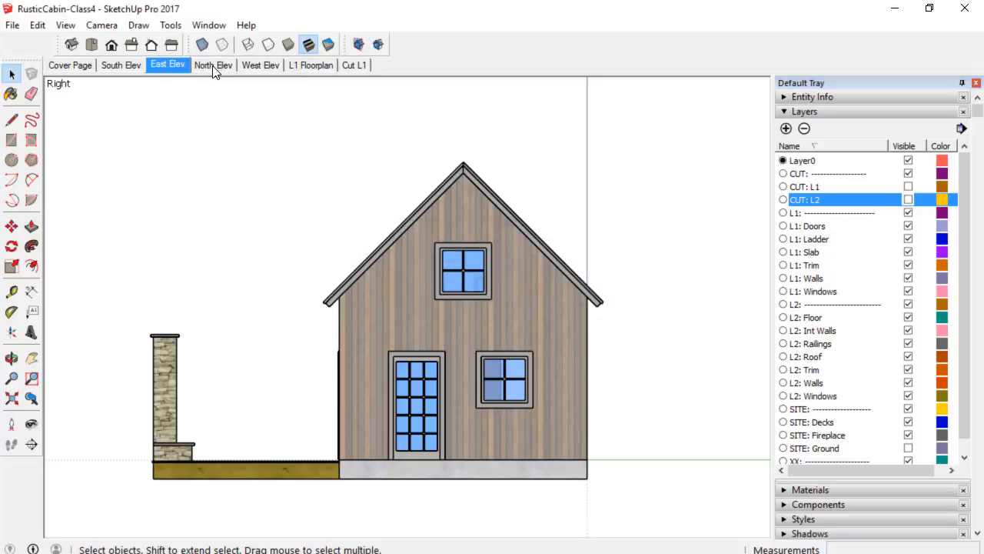
Hide the CUT: L1 and CUT: L2 layers in the North Elev scene and update it.
click(213, 66)
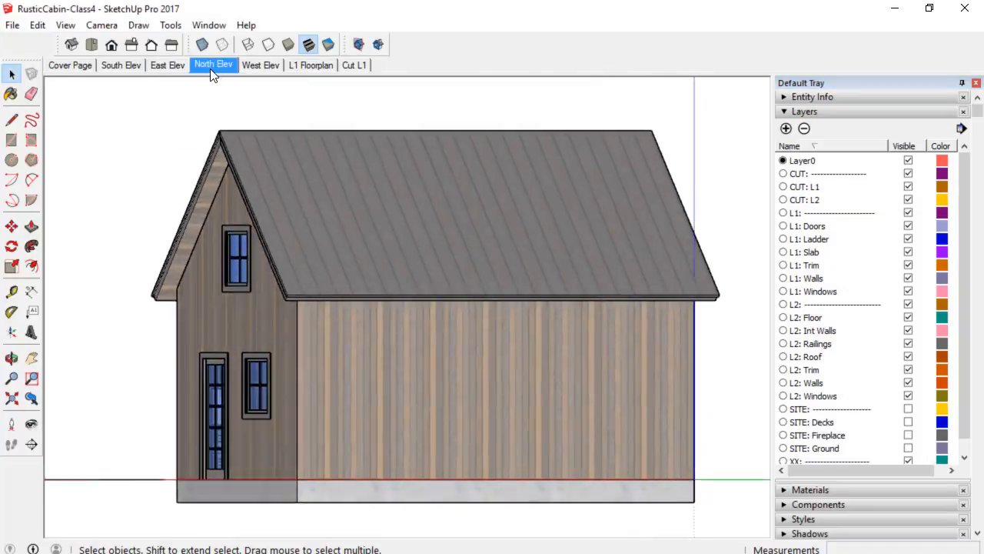
click(909, 189)
click(908, 200)
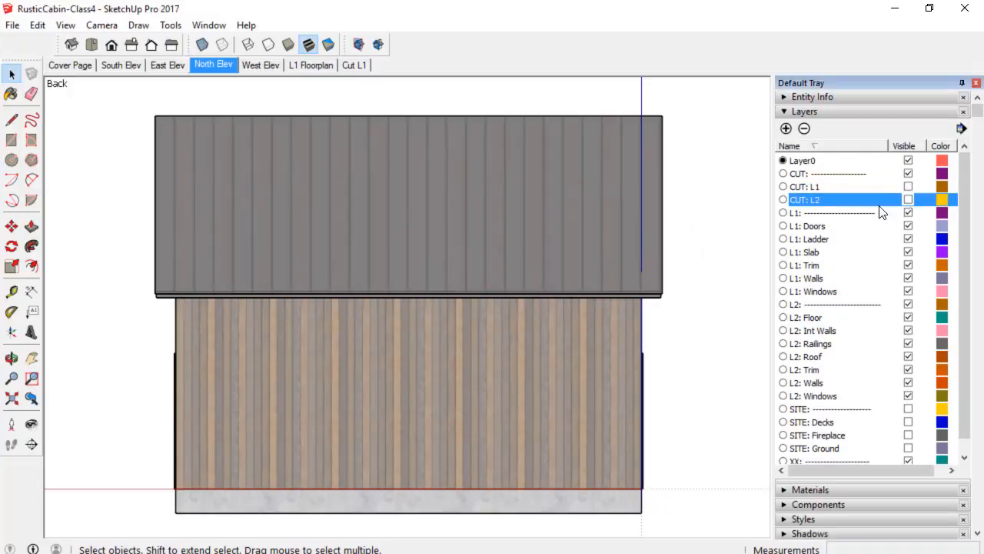
right_click(215, 66)
click(256, 132)
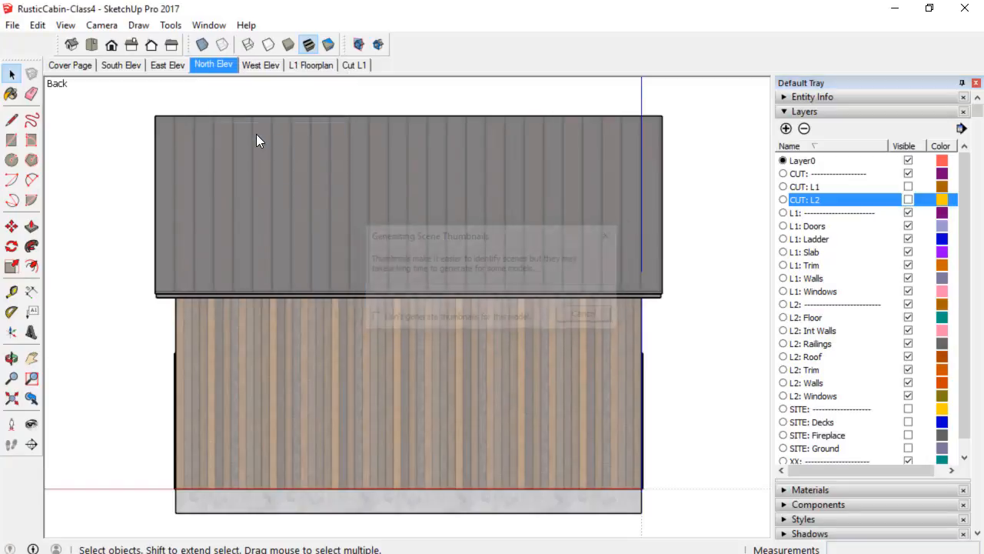
Hide the CUT: L1 and CUT: L2 layers in the West Elev scene and update it.
click(265, 67)
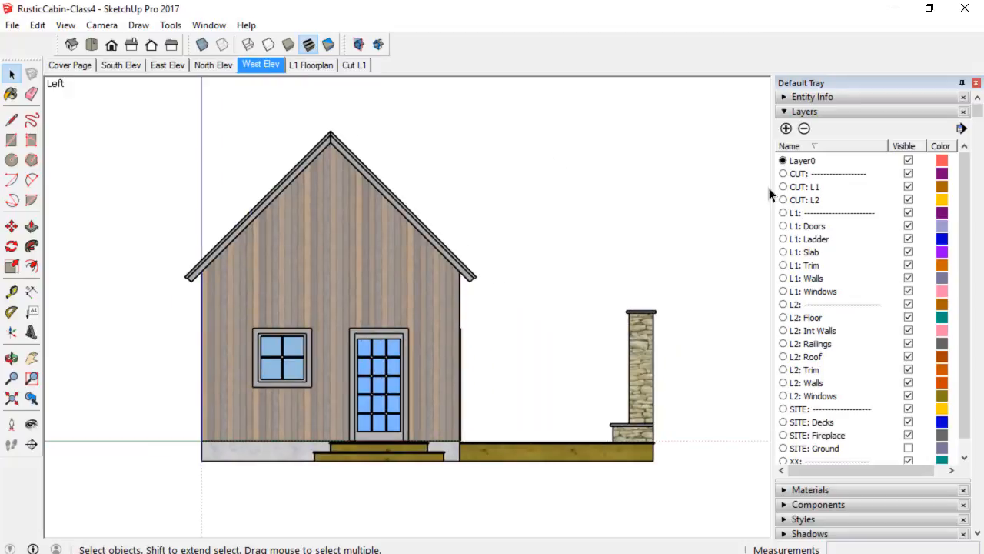
click(908, 187)
click(908, 200)
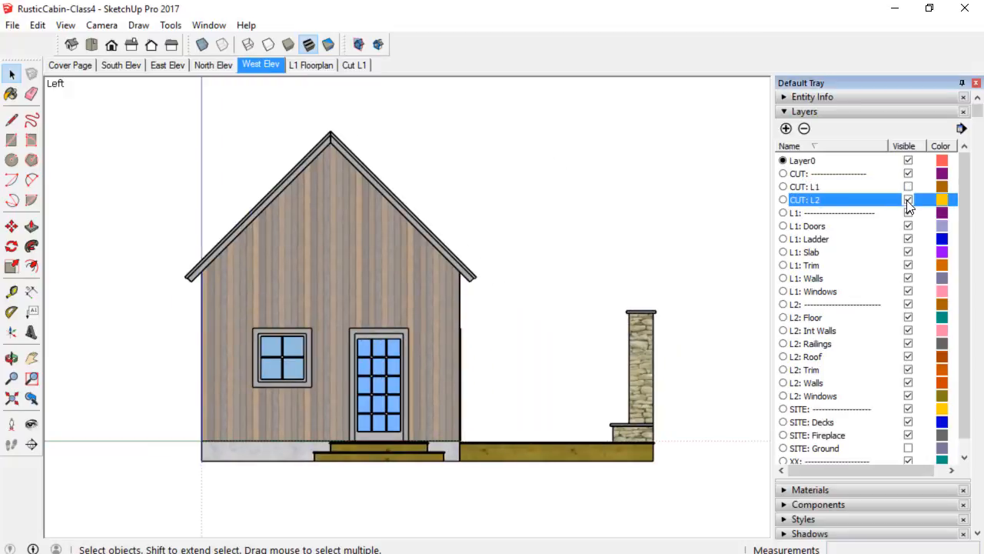
right_click(252, 64)
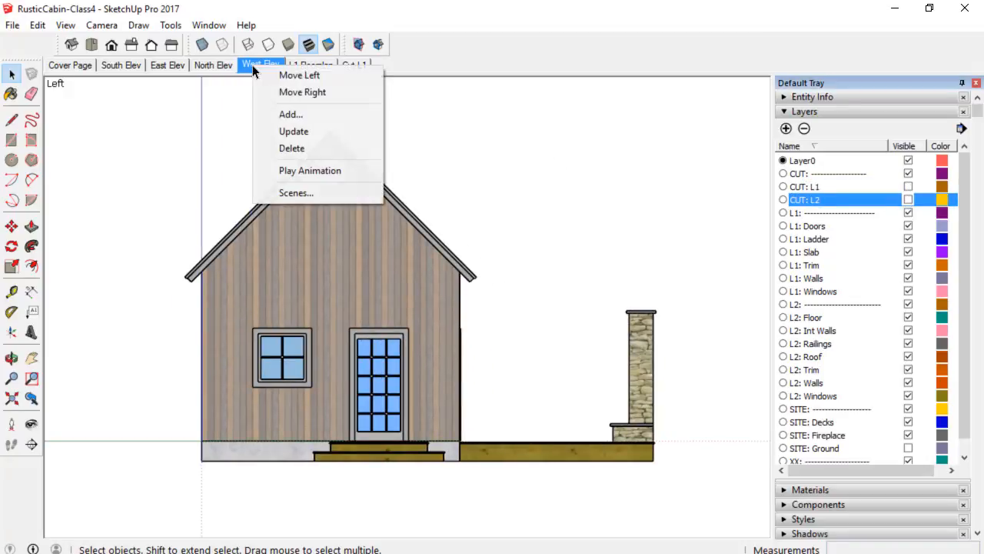
click(286, 131)
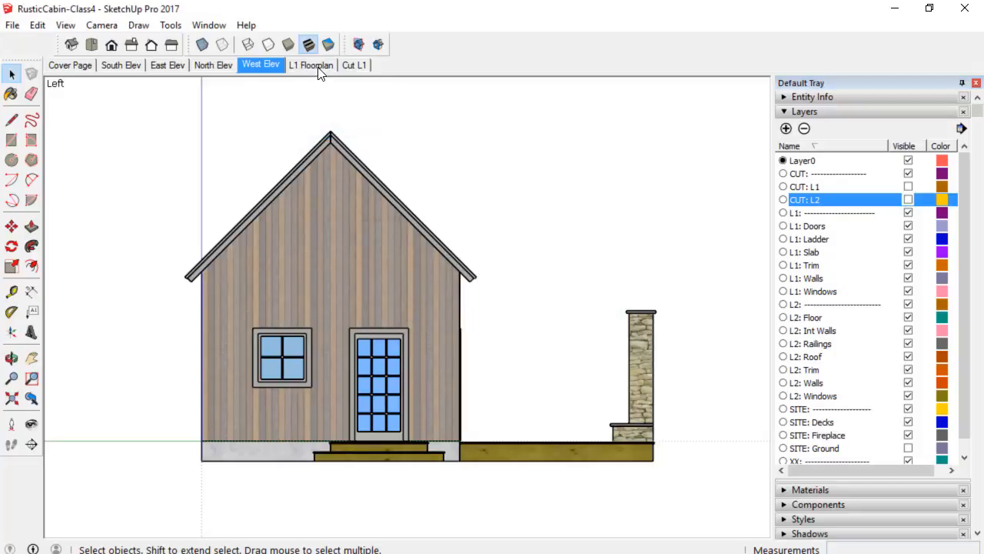
Hide the CUT: L2 layer in the L1 Floorplan scene and update it.
click(318, 66)
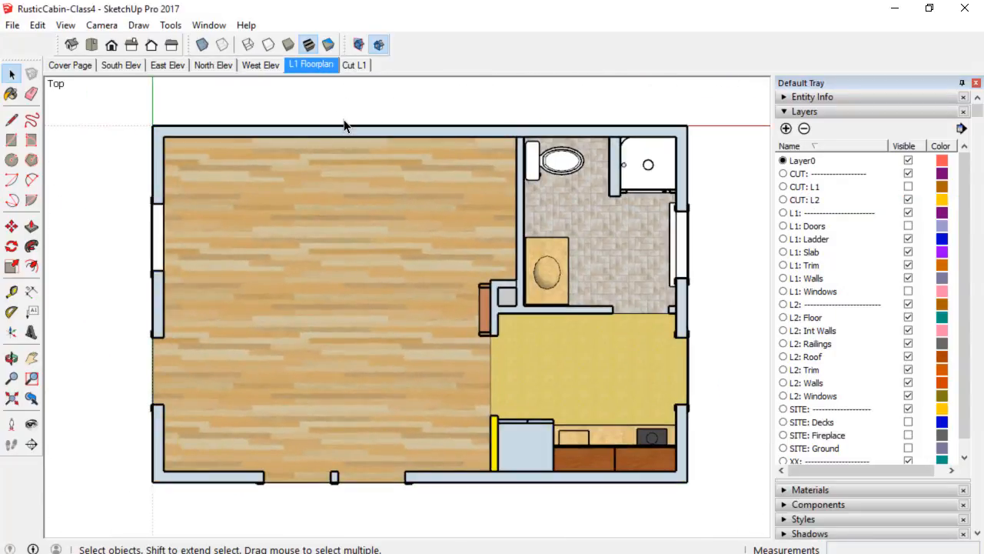
click(908, 200)
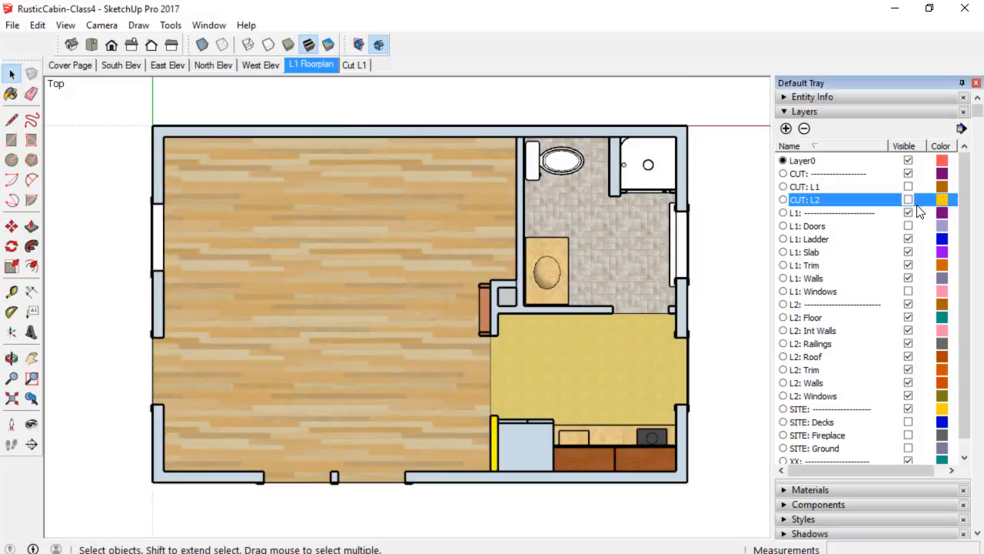
right_click(320, 65)
click(335, 131)
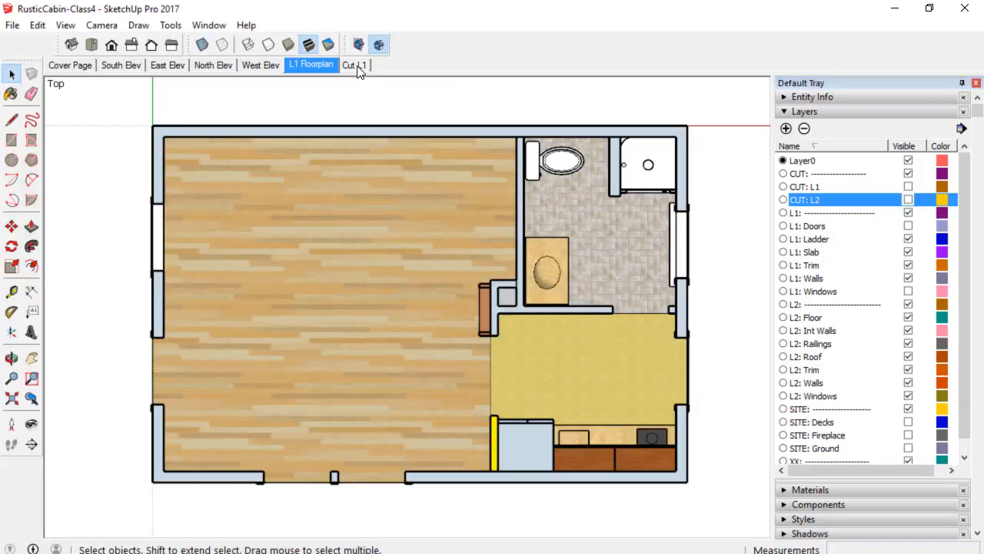
Add a new scene from the L1 Floorplan view and name it L2 Floorplan.
click(355, 65)
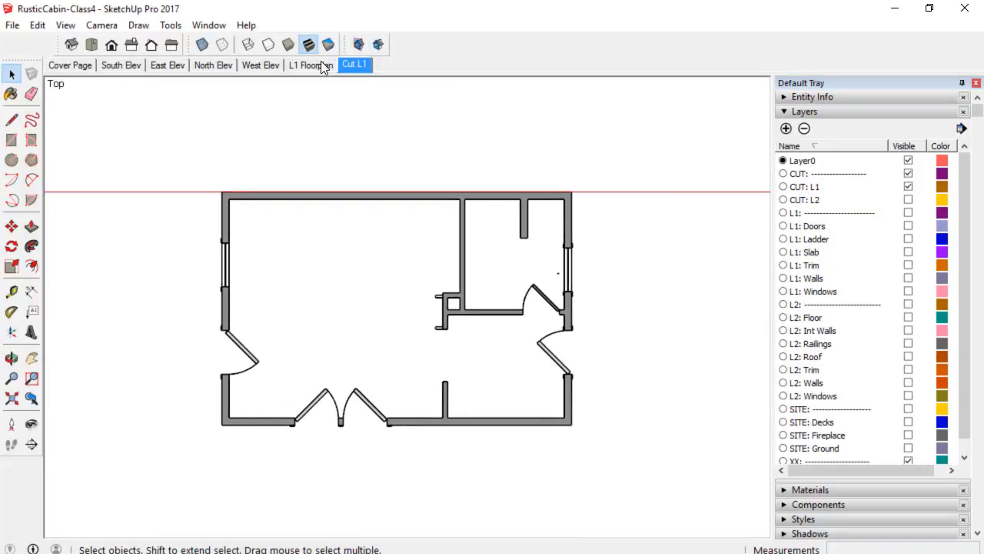
click(323, 69)
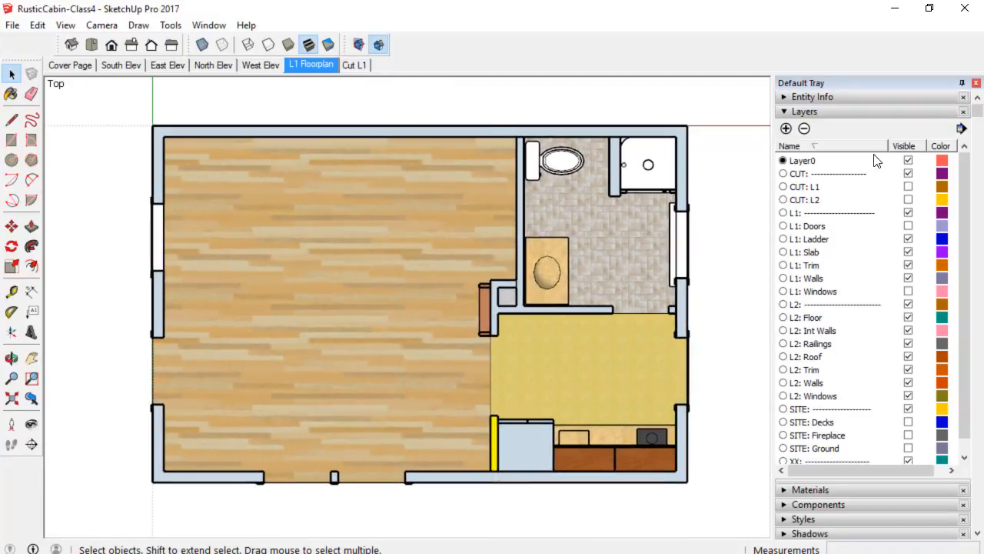
click(842, 112)
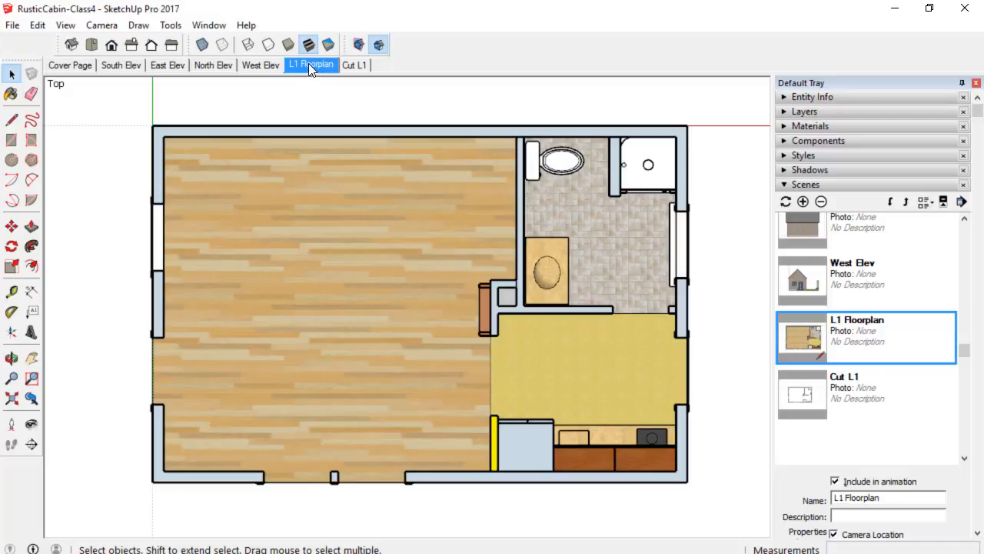
click(802, 203)
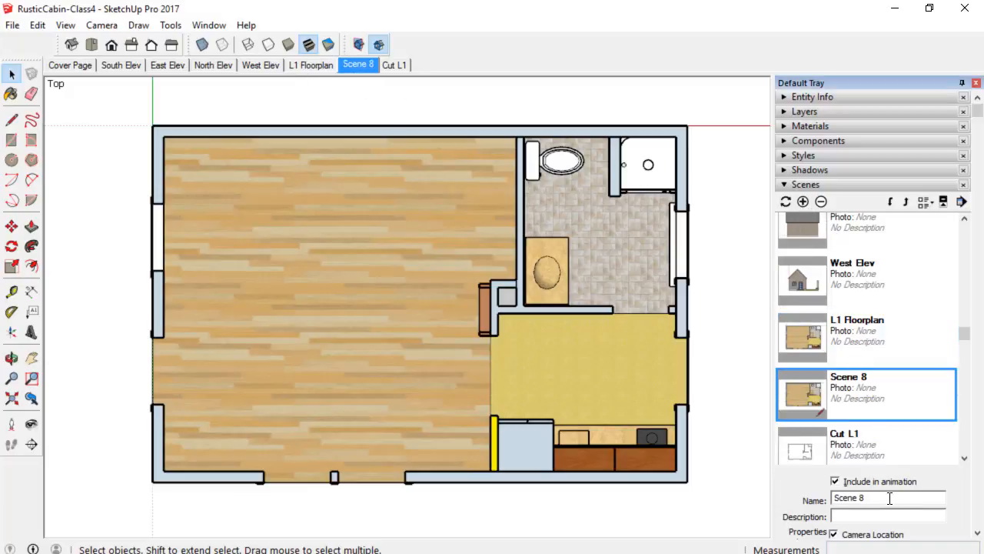
drag(892, 498, 745, 483)
text(L2 Floorplan)
key(Return)
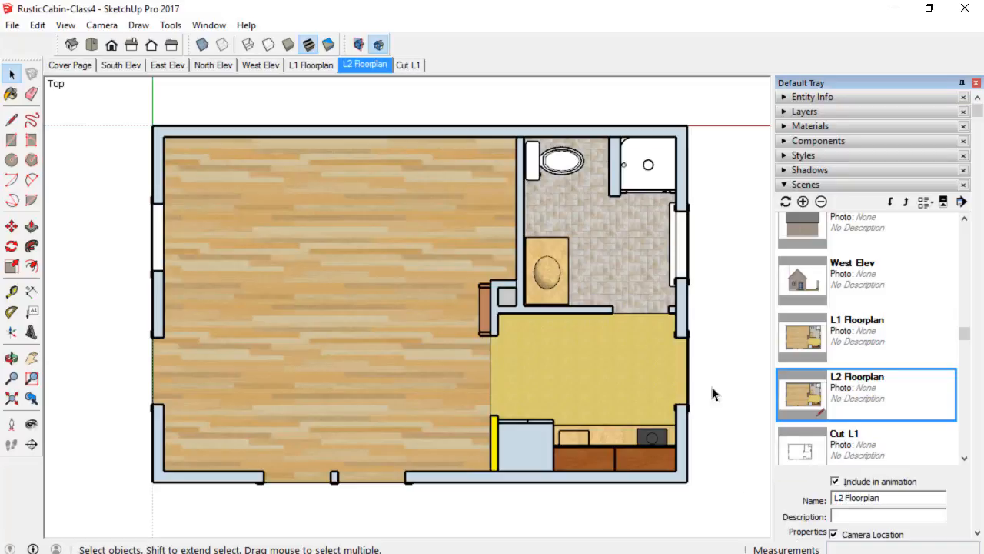
Orbit to a 3D view and place a section plane on the cabin's floor face.
middle_drag(714, 393, 673, 151)
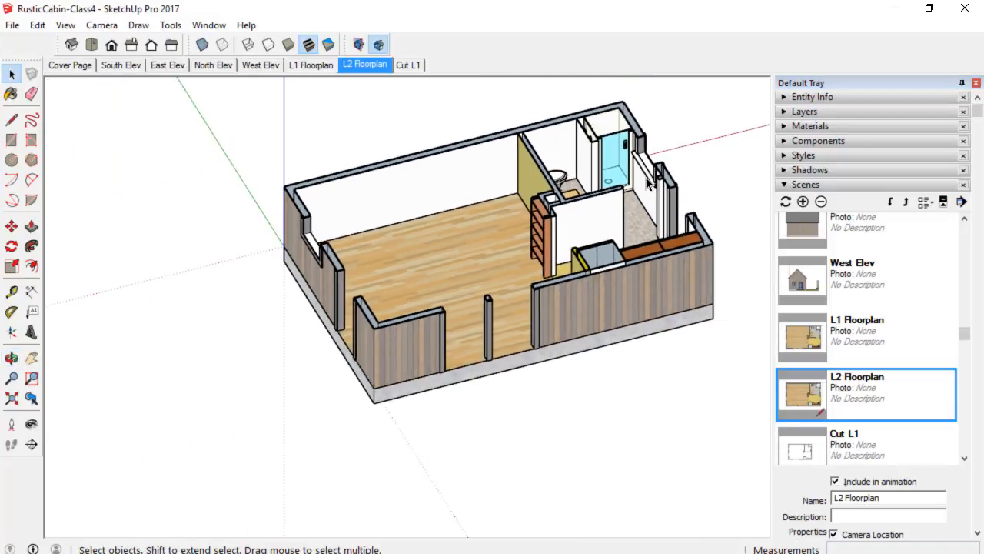
middle_drag(632, 201, 650, 225)
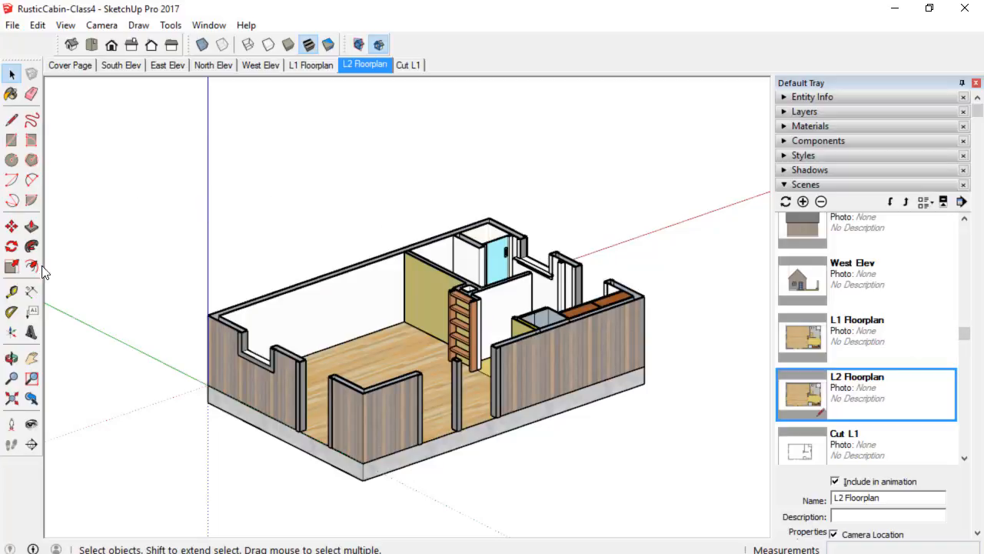
click(33, 445)
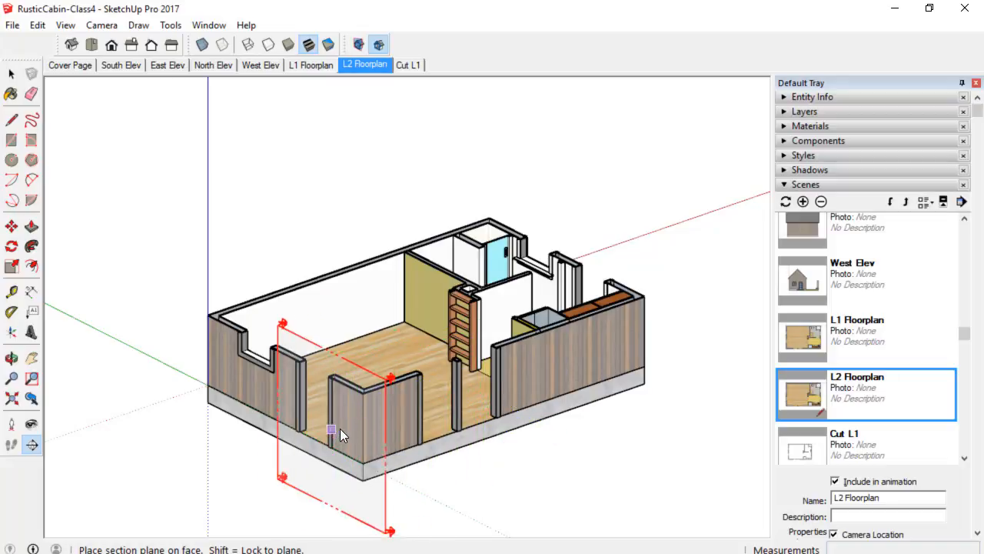
click(435, 436)
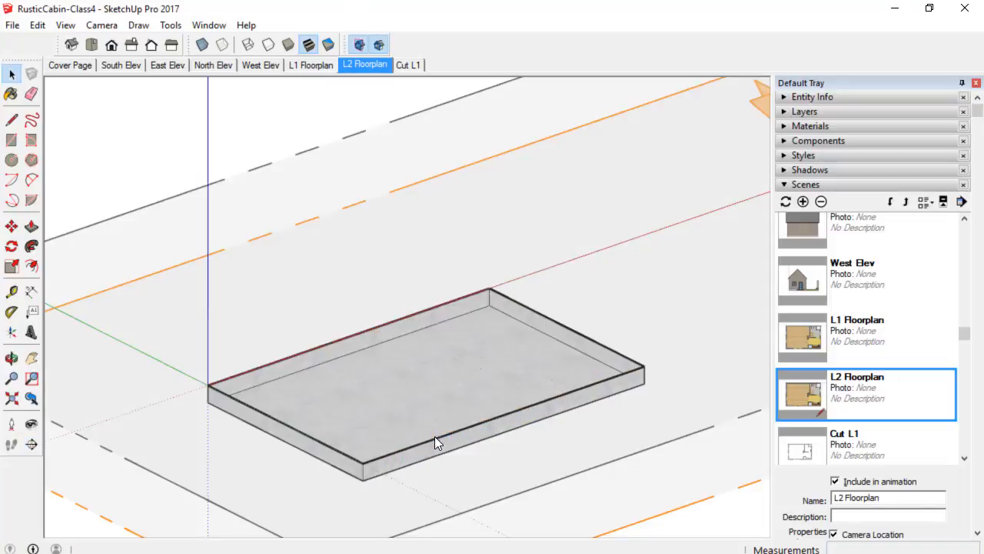
Select the horizontal section plane and move it up about 12' 10" to cut through the upper level.
key(space)
scroll(435, 436, down, 3)
scroll(435, 435, down, 2)
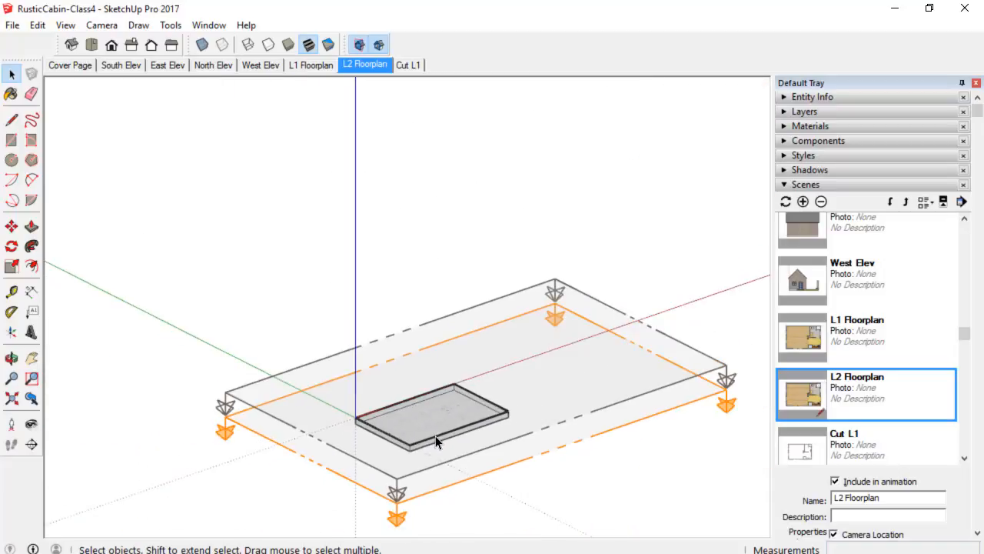
click(534, 341)
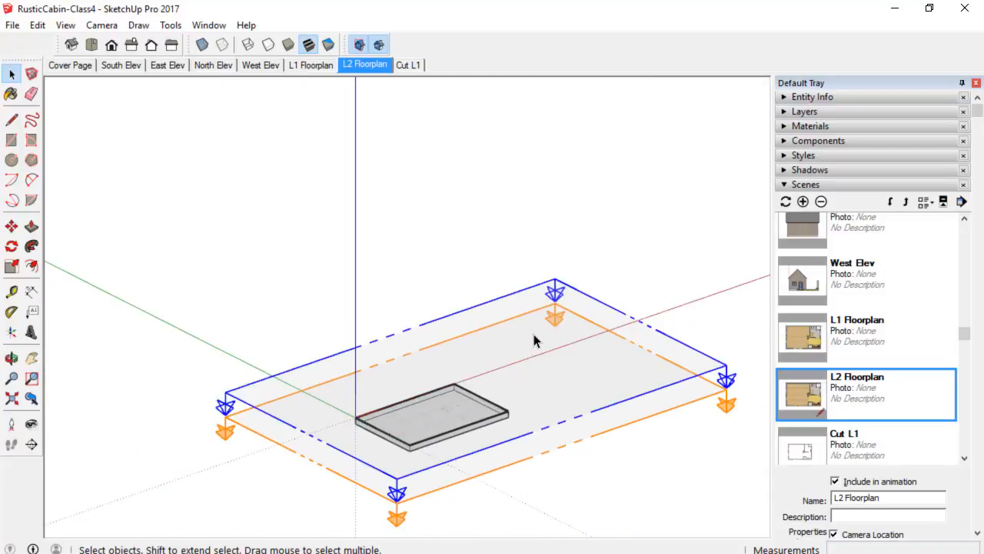
click(243, 428)
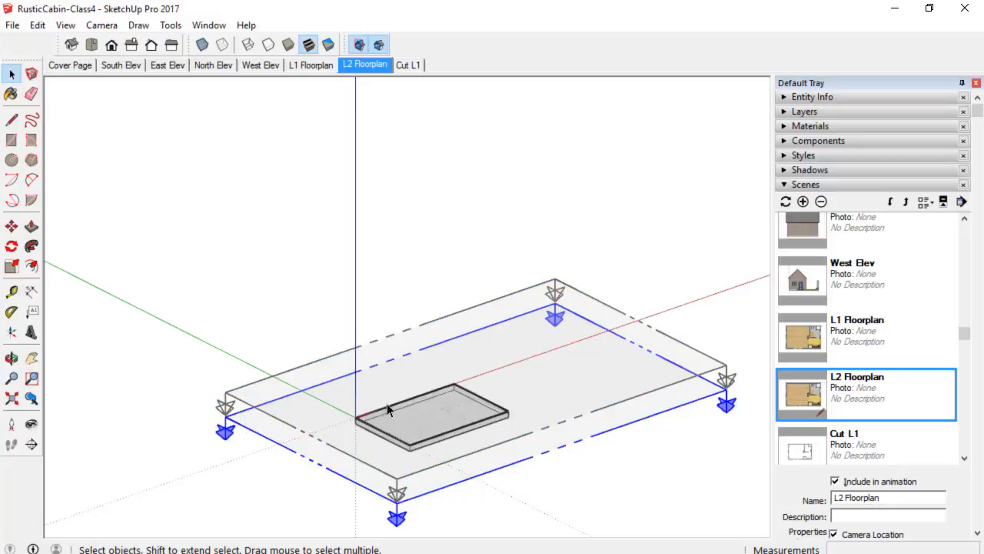
key(m)
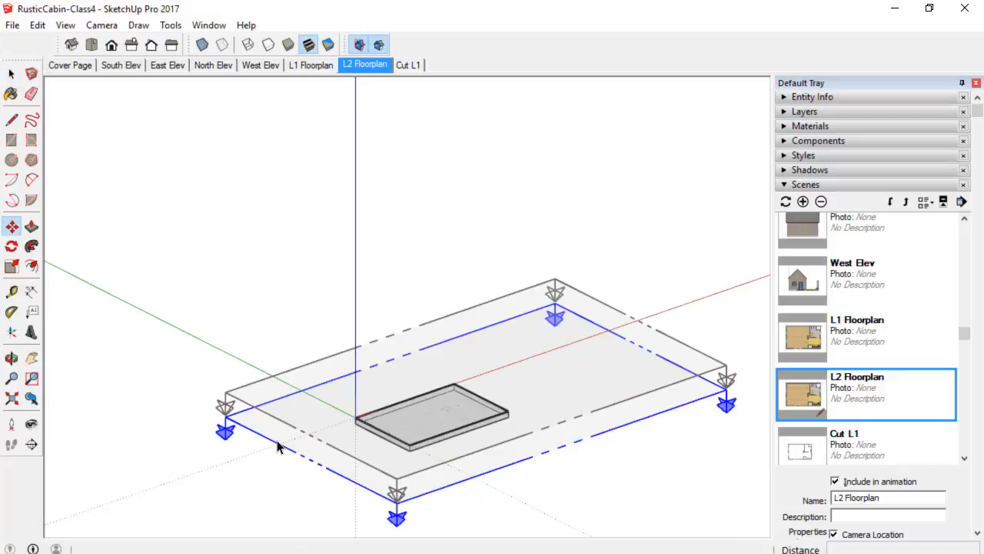
drag(259, 430, 379, 365)
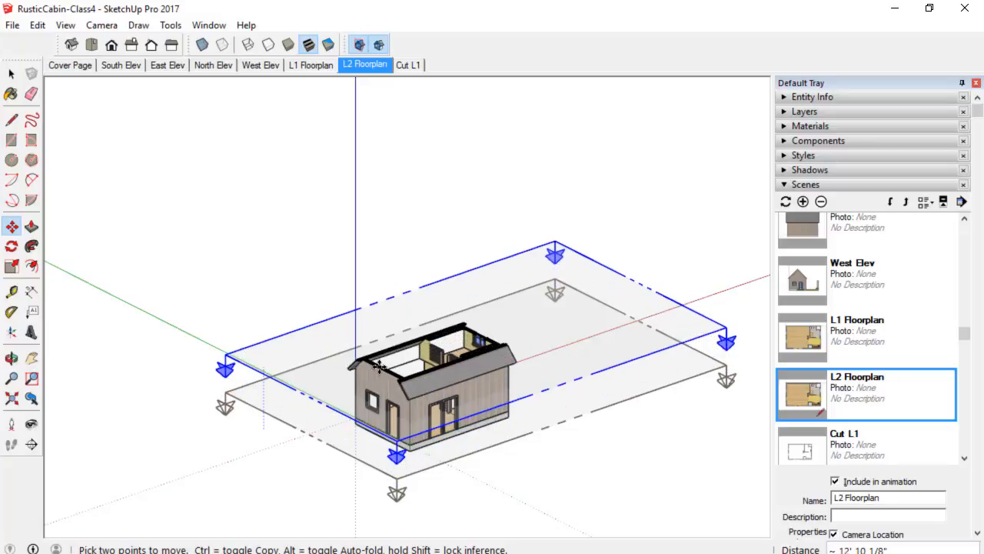
click(391, 377)
Lower the section plane by about 1' 2" so it cuts just below the roof.
middle_drag(430, 377, 465, 453)
scroll(478, 363, up, 5)
middle_drag(433, 351, 406, 266)
scroll(406, 266, up, 1)
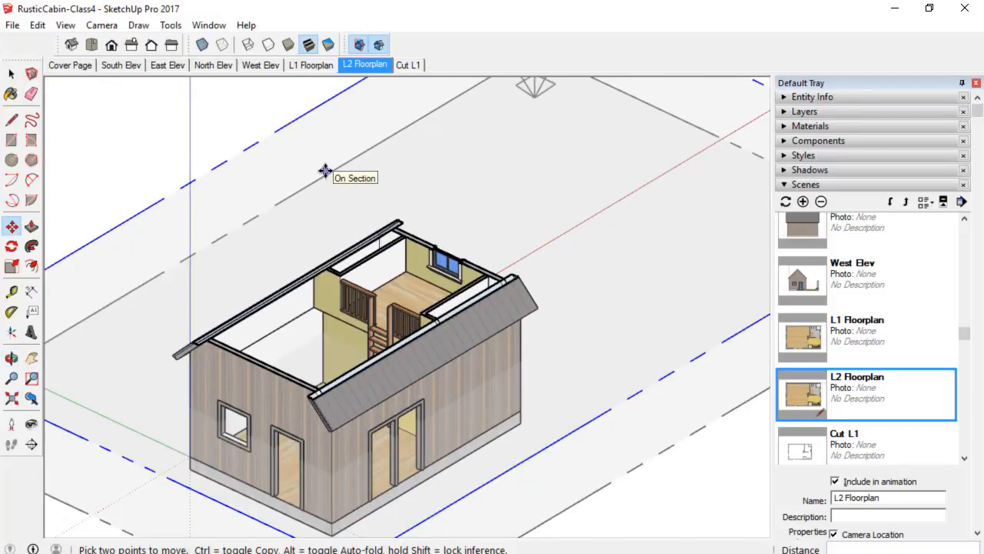
click(318, 132)
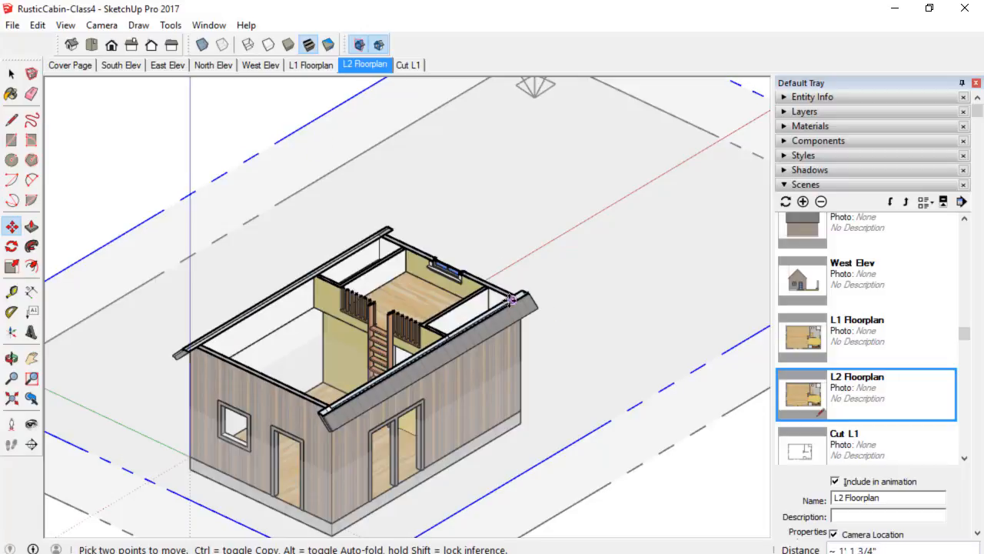
click(512, 300)
middle_drag(512, 300, 486, 308)
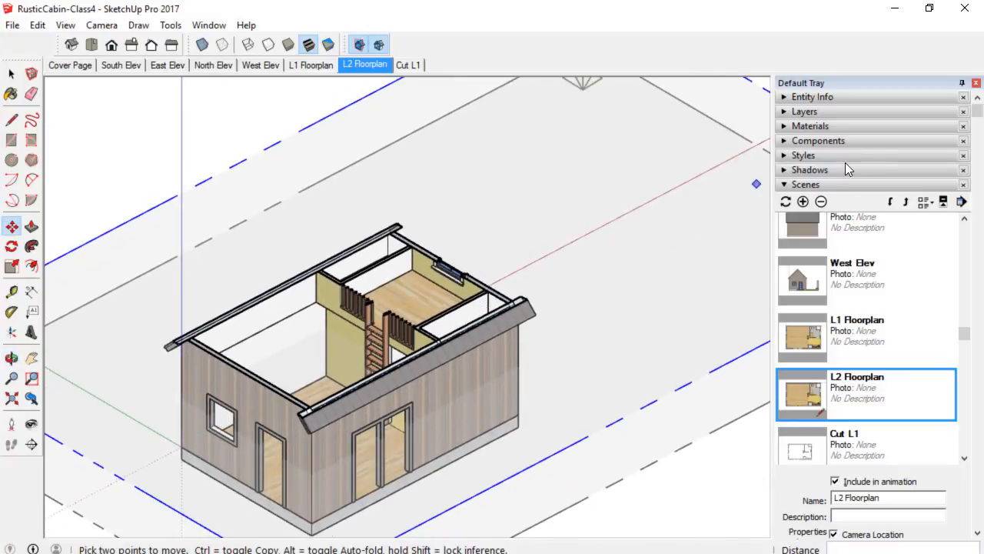
Hide the L2: Roof layer in the Layers list.
click(837, 112)
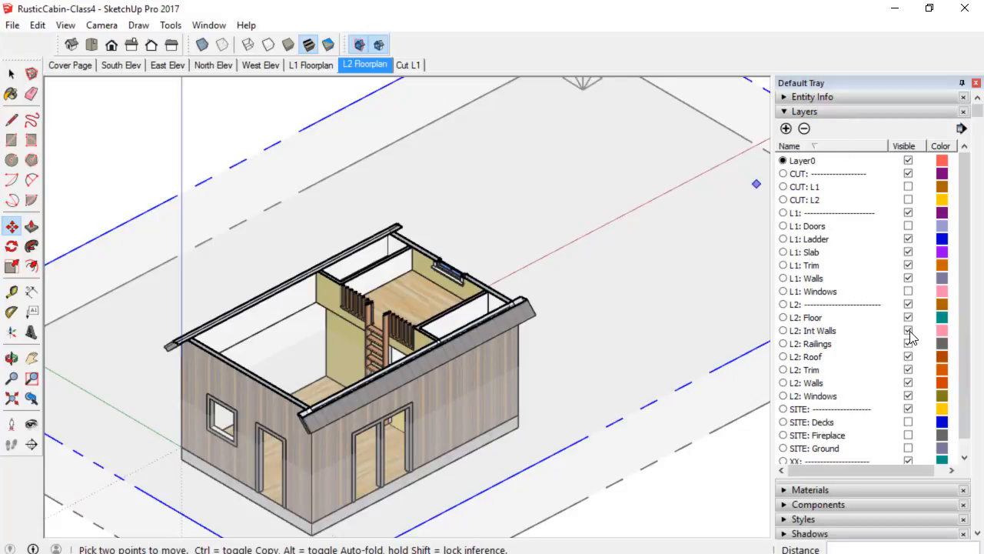
click(908, 357)
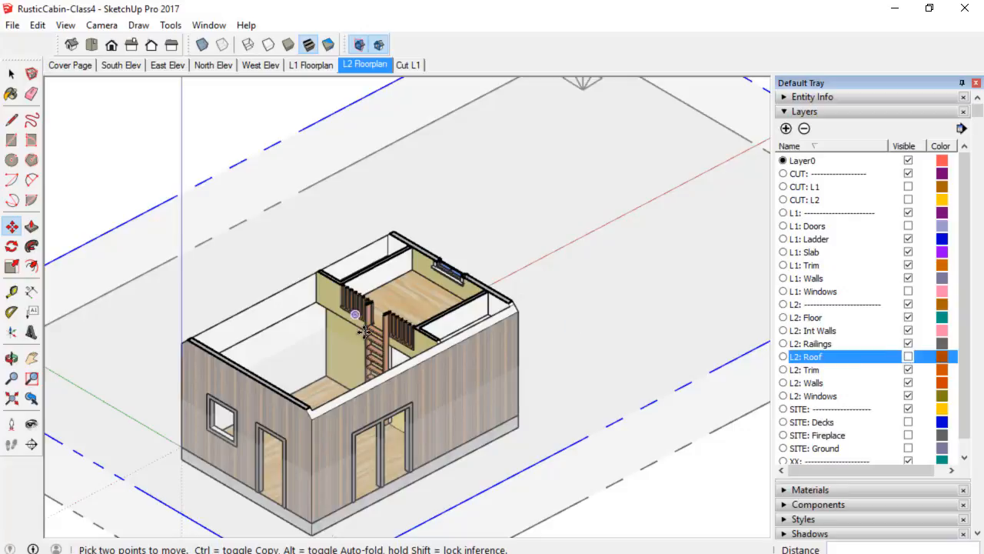
Start moving the section plane again, by about 5".
scroll(536, 323, up, 2)
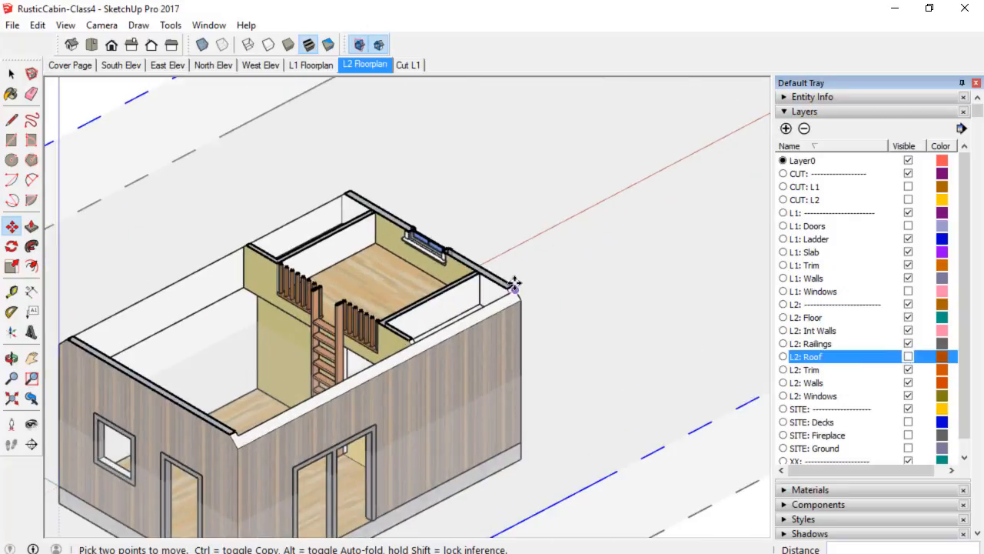
scroll(511, 294, down, 1)
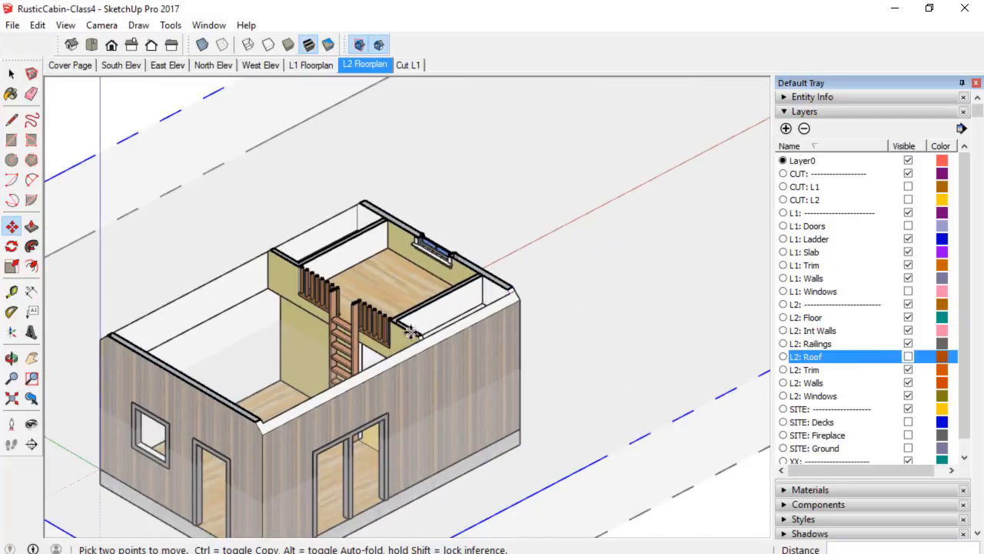
scroll(394, 225, down, 1)
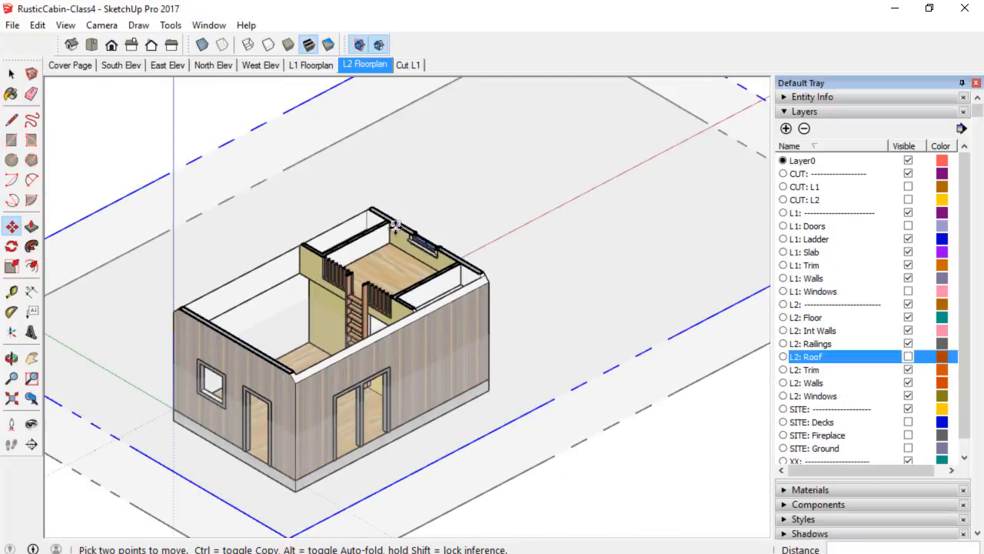
click(371, 101)
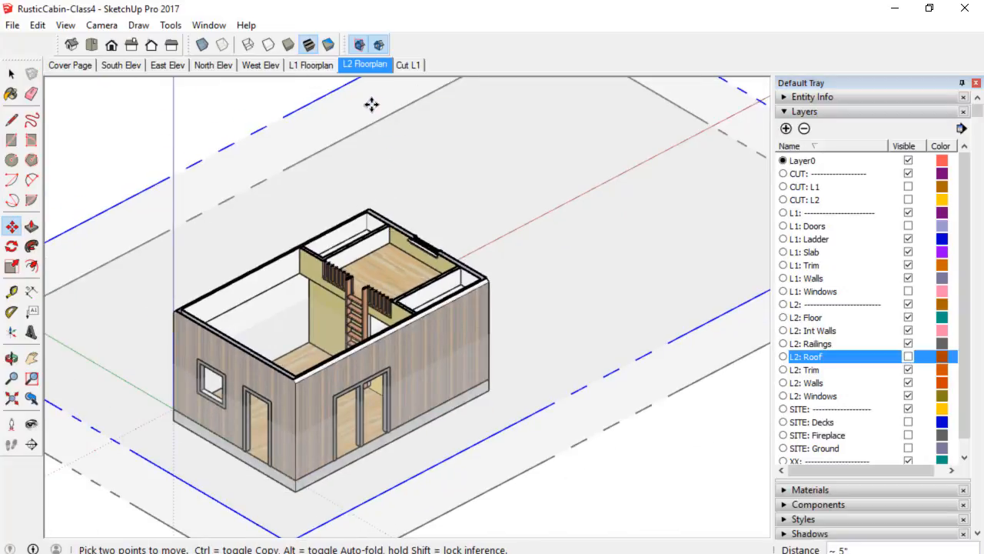
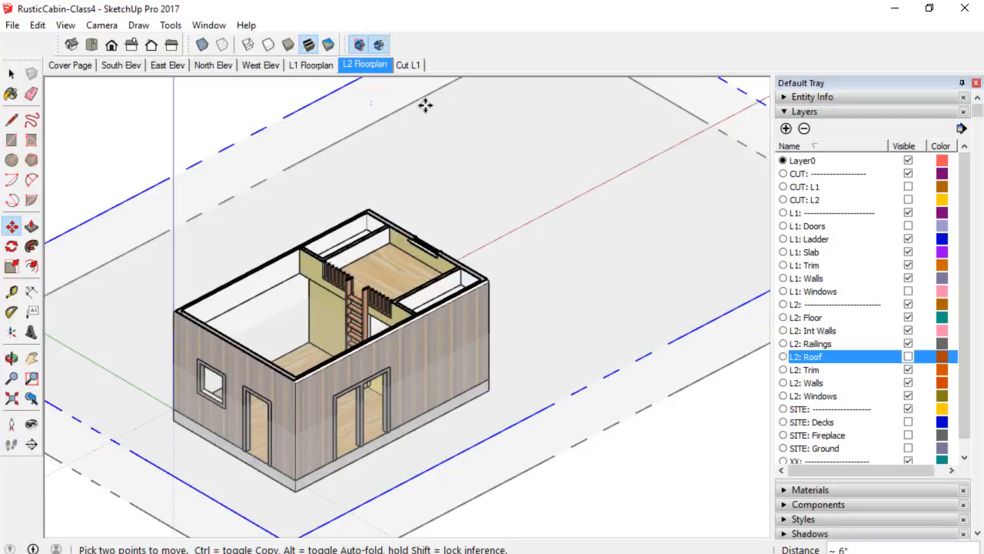
Switch to a top view of the cabin and update the L2 Floorplan scene, choosing to do nothing to save style changes.
scroll(448, 260, up, 8)
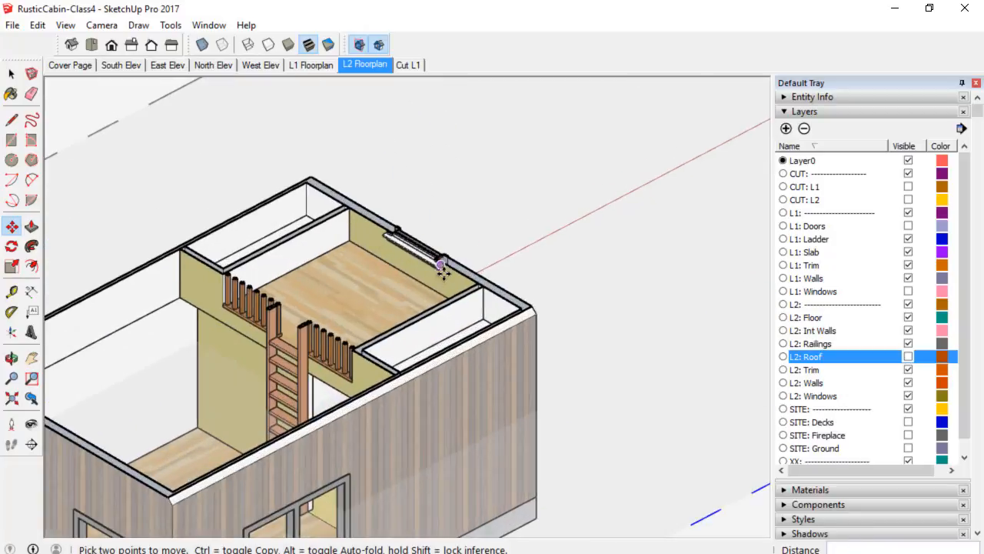
scroll(481, 437, down, 1)
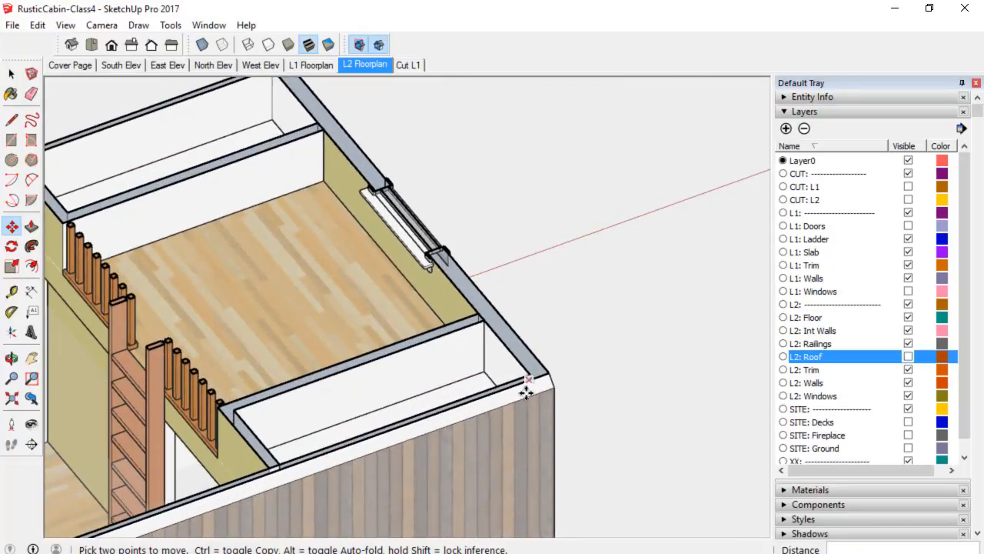
scroll(531, 408, down, 3)
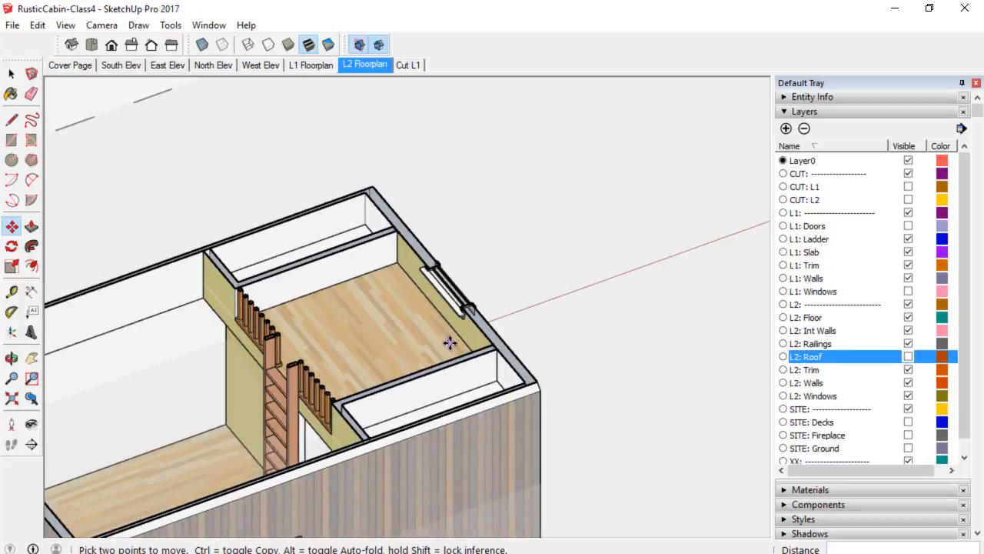
click(91, 44)
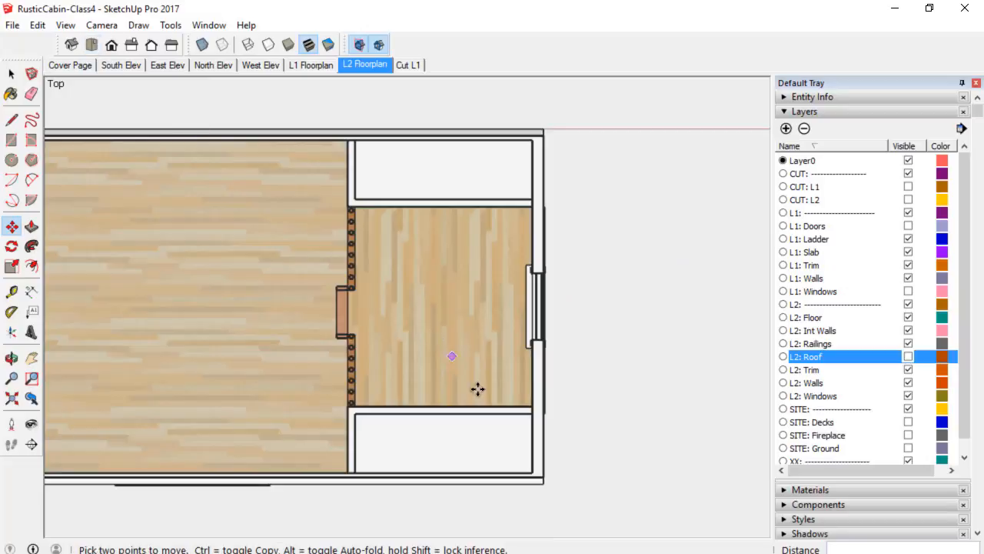
shift+middle_drag(444, 336, 514, 314)
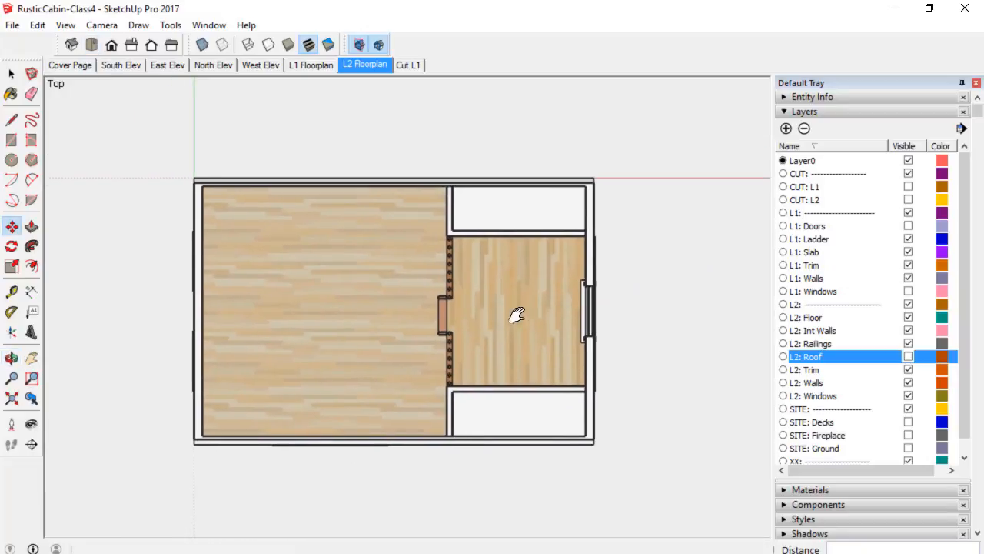
scroll(529, 329, down, 1)
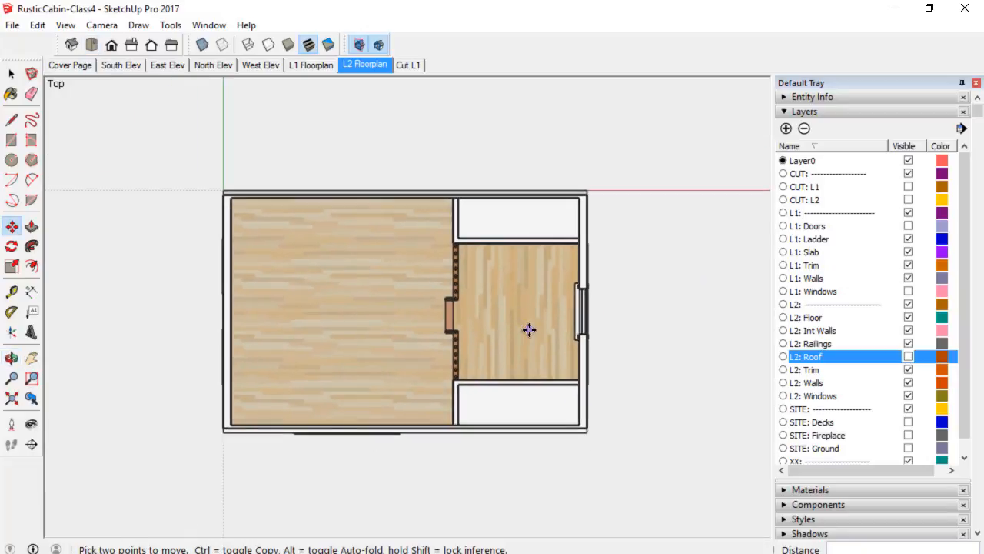
right_click(377, 65)
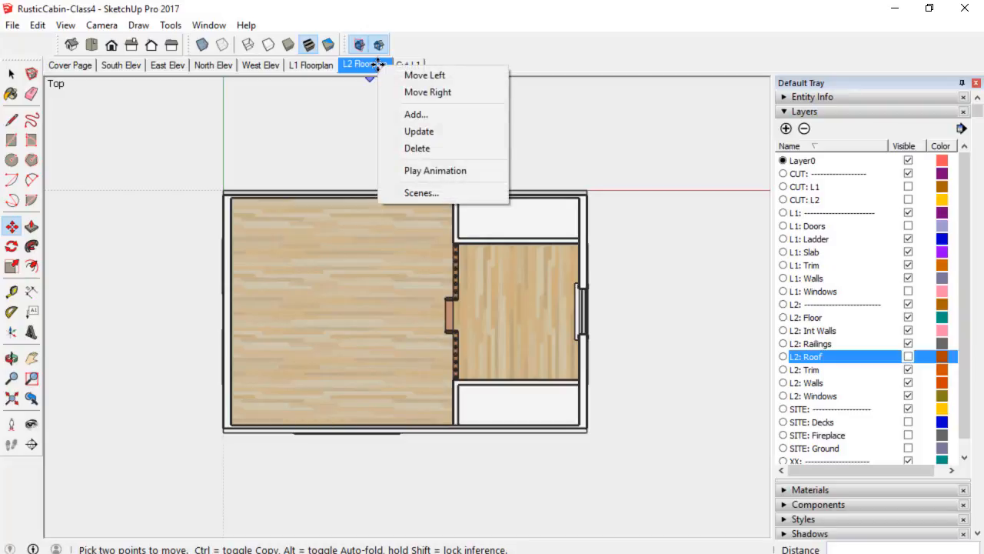
click(423, 132)
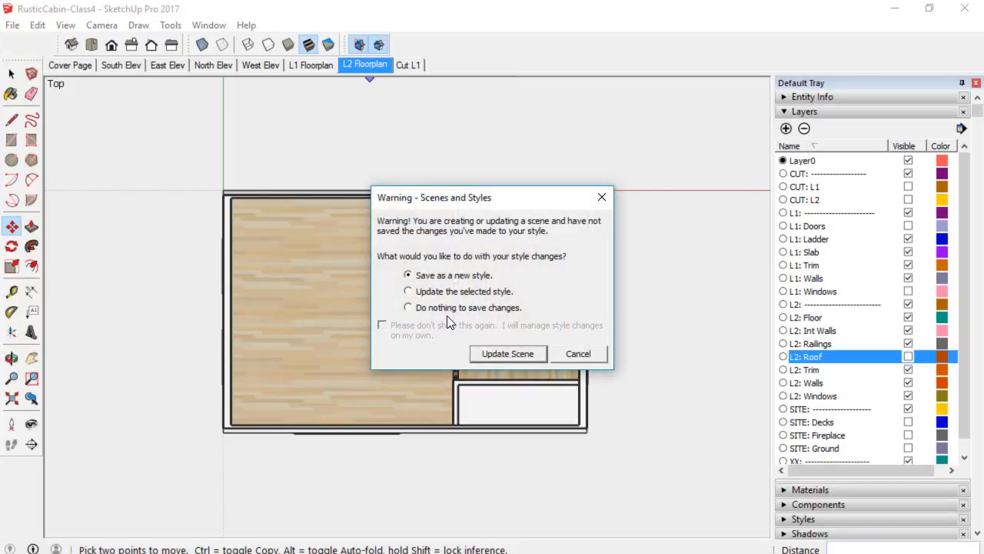
click(408, 308)
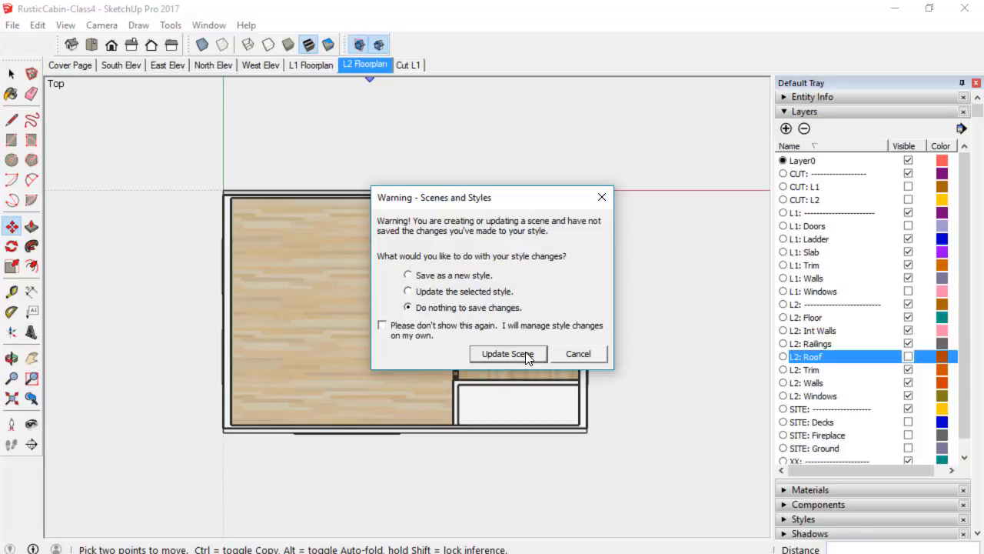
click(507, 354)
Collapse the Layers panel and open the Styles panel's list of in-model styles.
scroll(559, 367, up, 1)
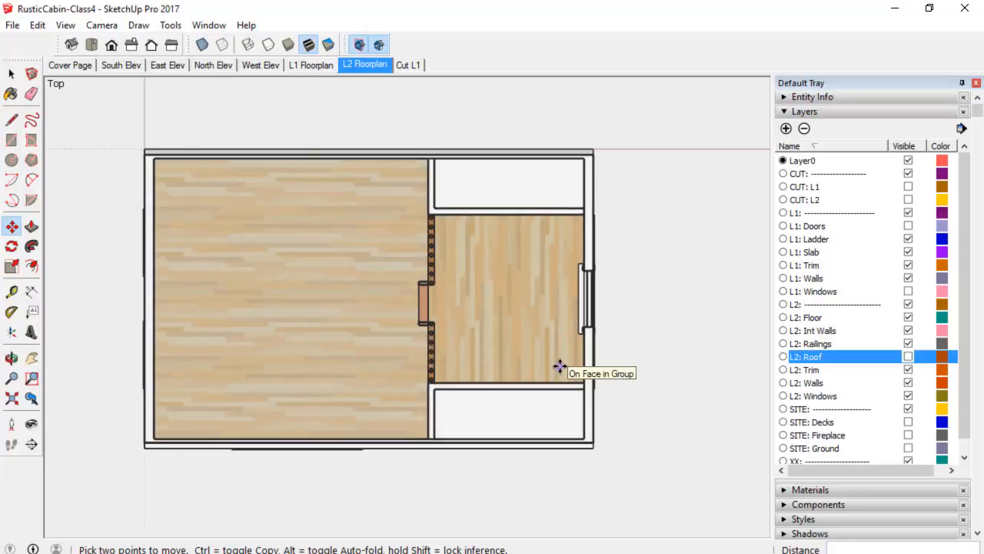
scroll(559, 367, down, 5)
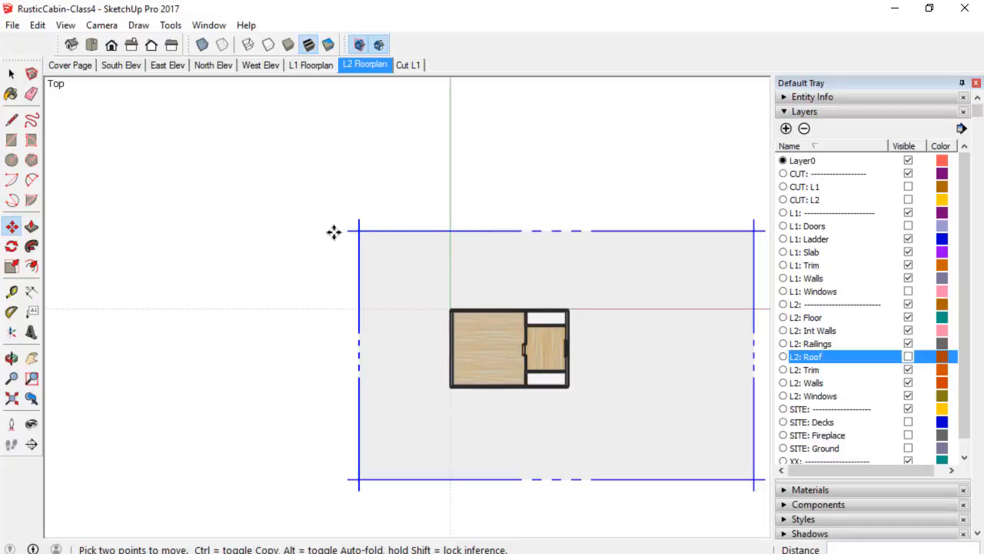
scroll(375, 235, up, 2)
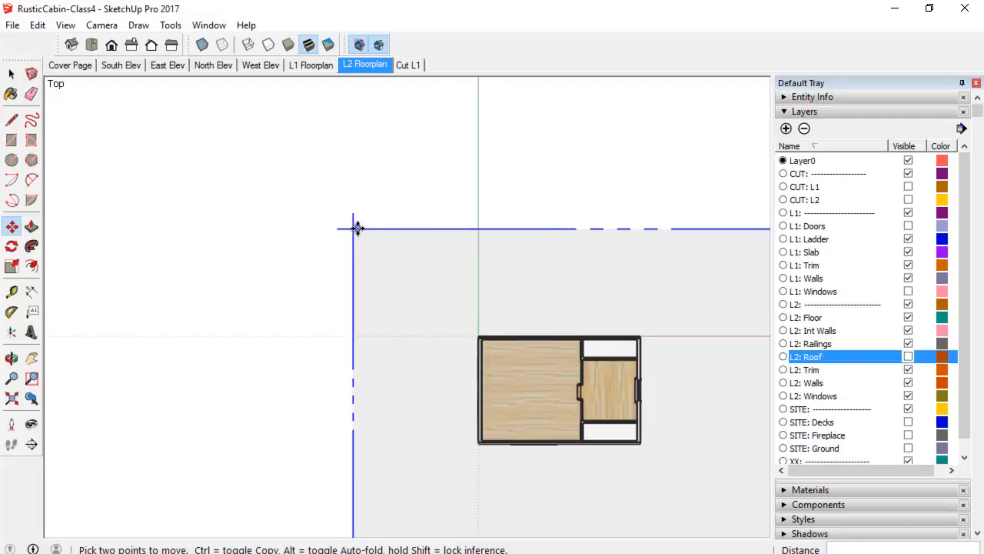
scroll(356, 227, down, 2)
shift+middle_drag(742, 329, 605, 305)
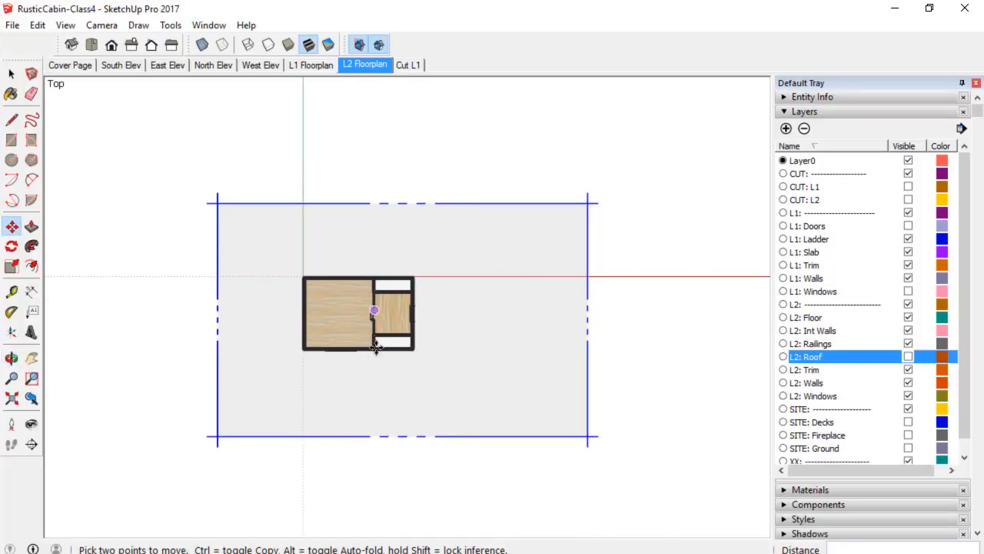
click(847, 113)
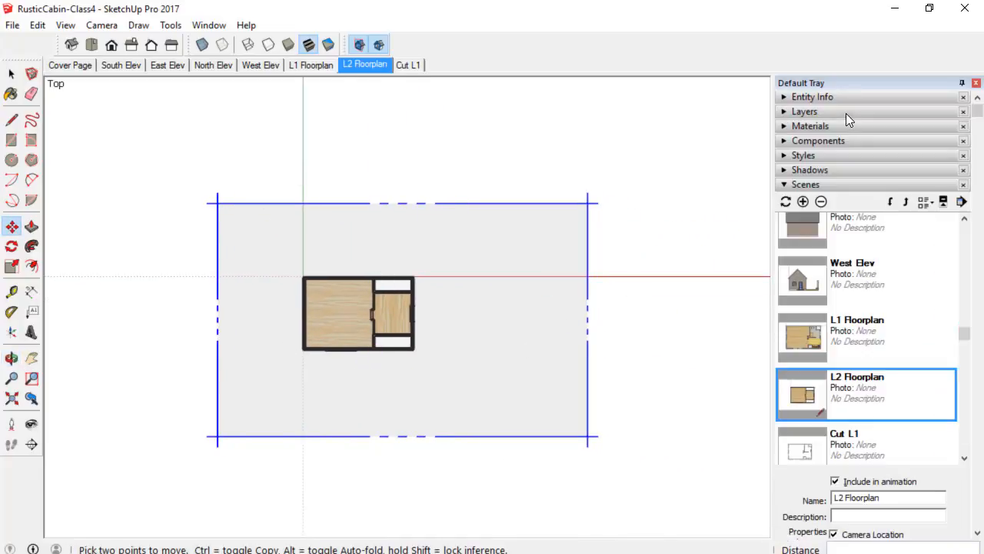
click(837, 154)
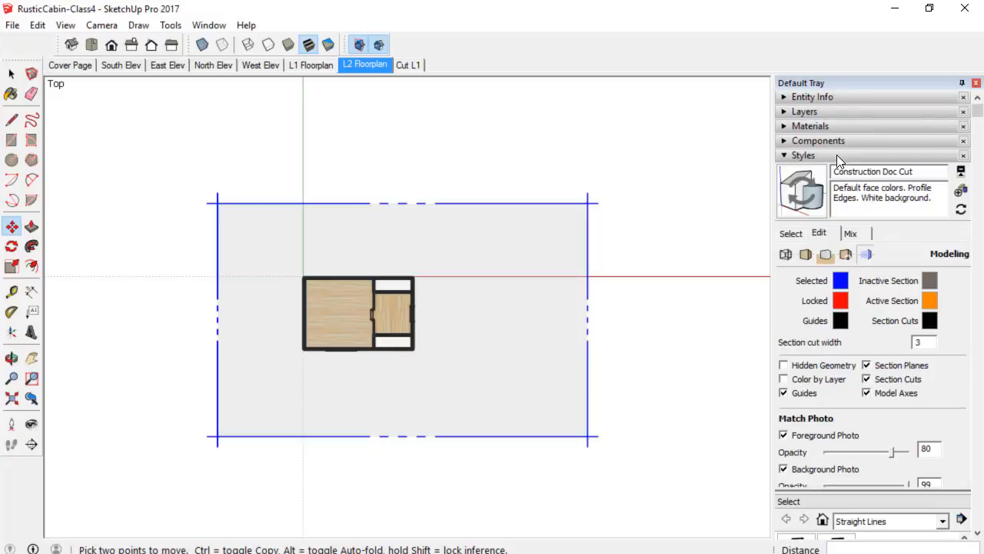
click(792, 238)
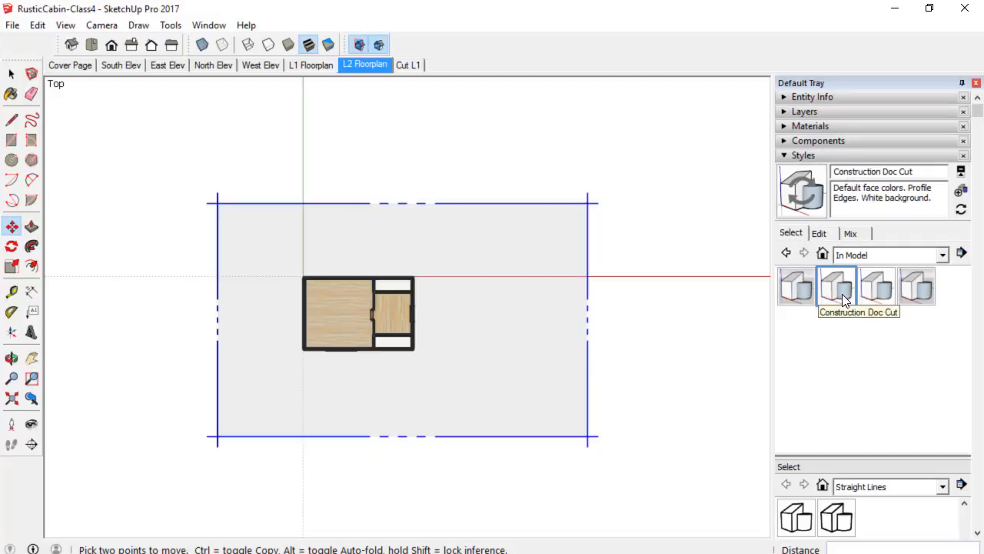
click(881, 290)
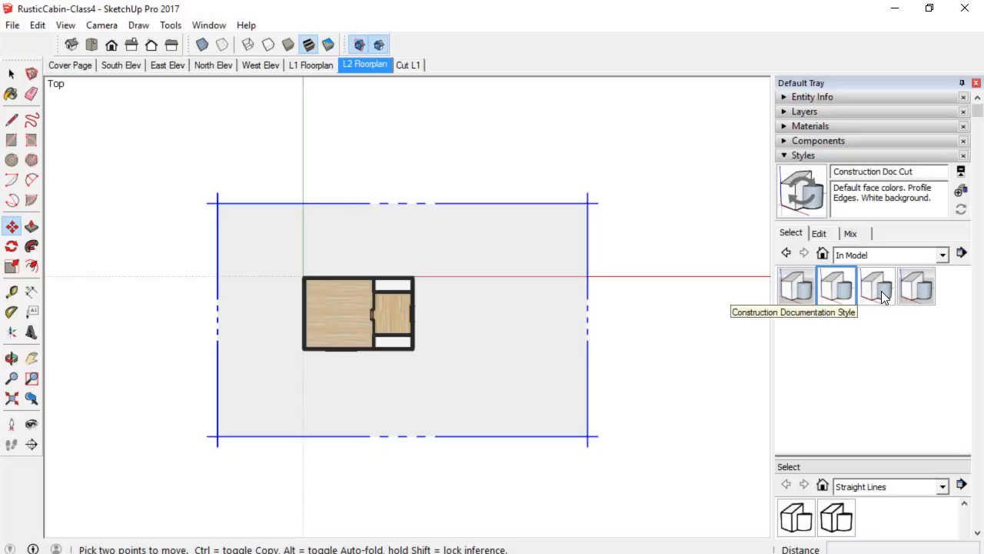
scroll(453, 302, up, 3)
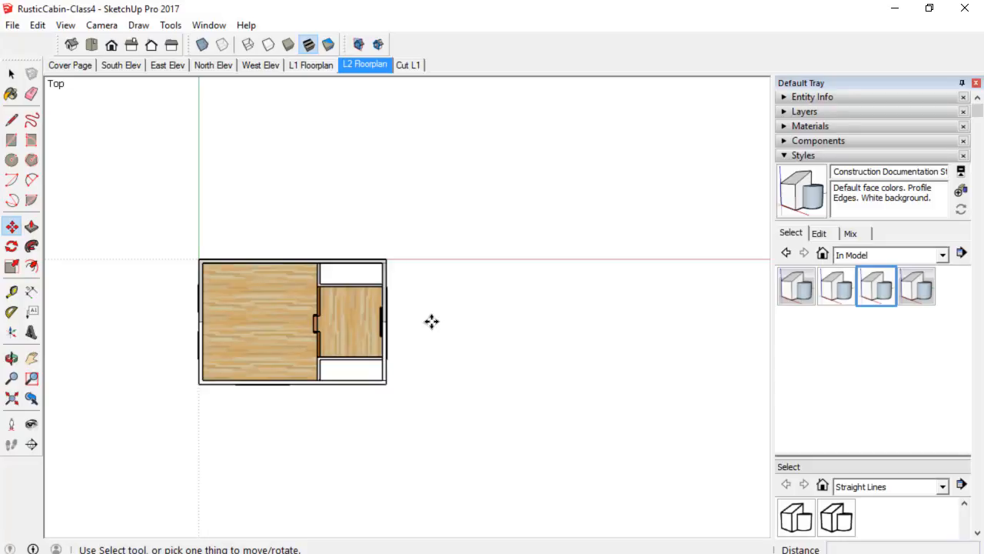
scroll(431, 321, up, 3)
scroll(431, 322, down, 2)
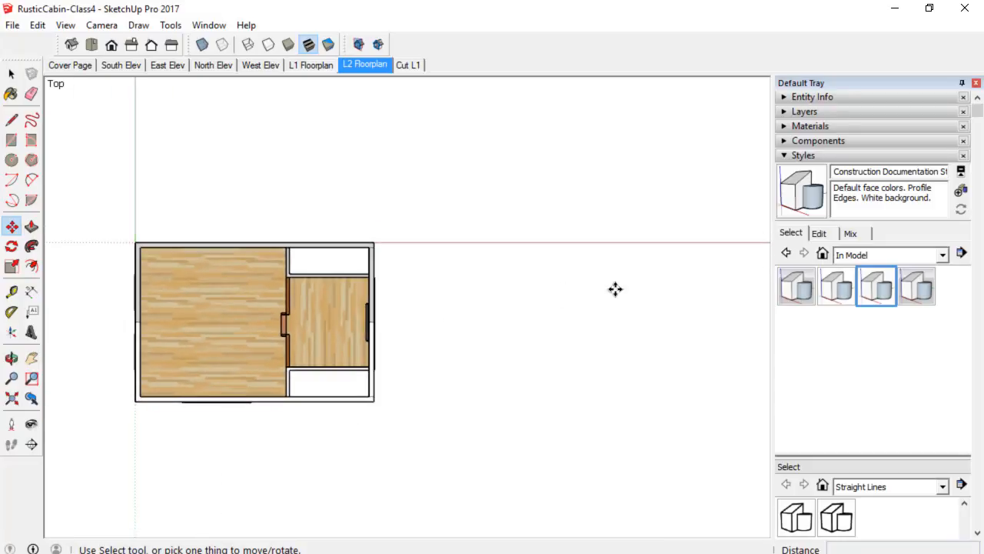
Reapply the Construction Doc Cut style and update the L2 Floorplan scene.
click(843, 296)
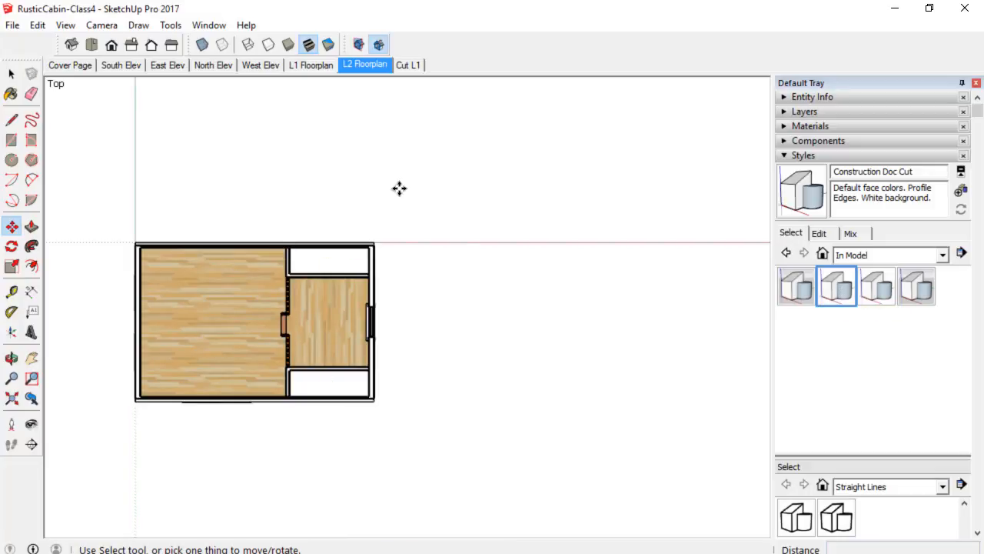
scroll(382, 311, up, 2)
scroll(387, 314, down, 1)
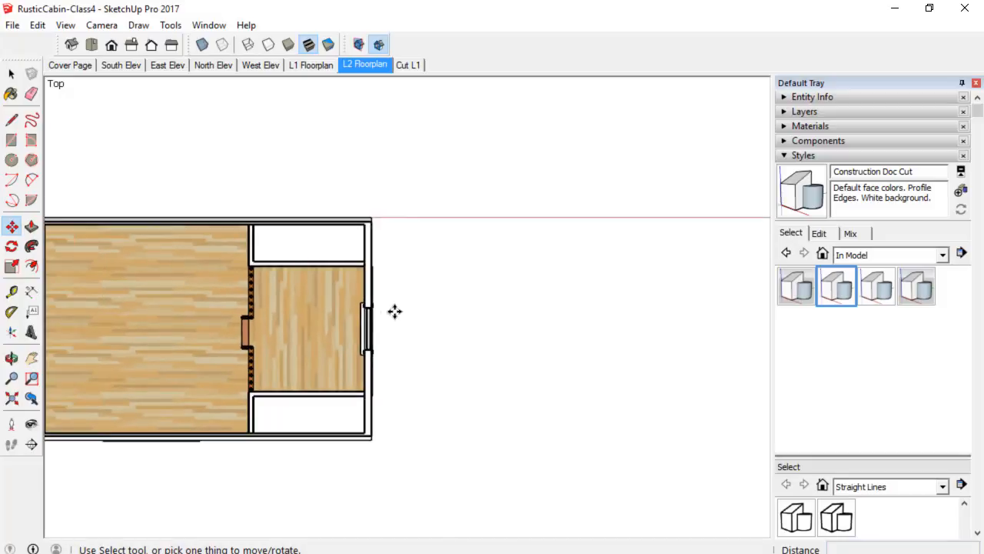
shift+middle_drag(393, 312, 516, 277)
scroll(509, 307, up, 3)
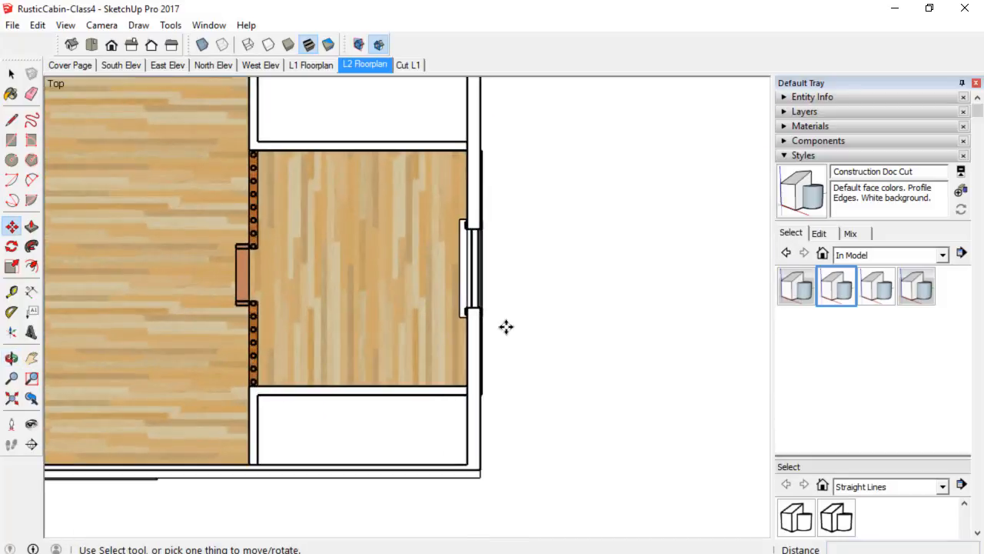
scroll(506, 327, down, 3)
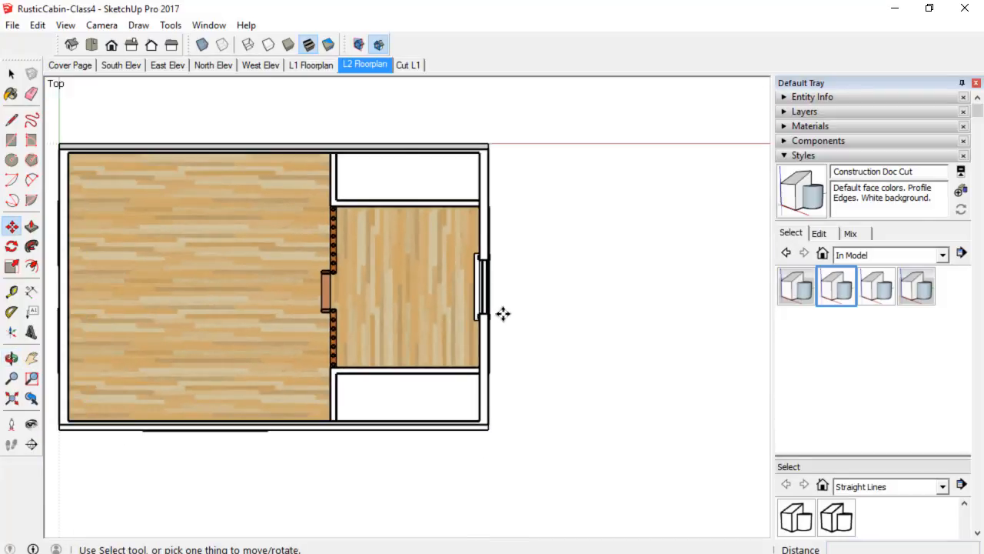
right_click(369, 69)
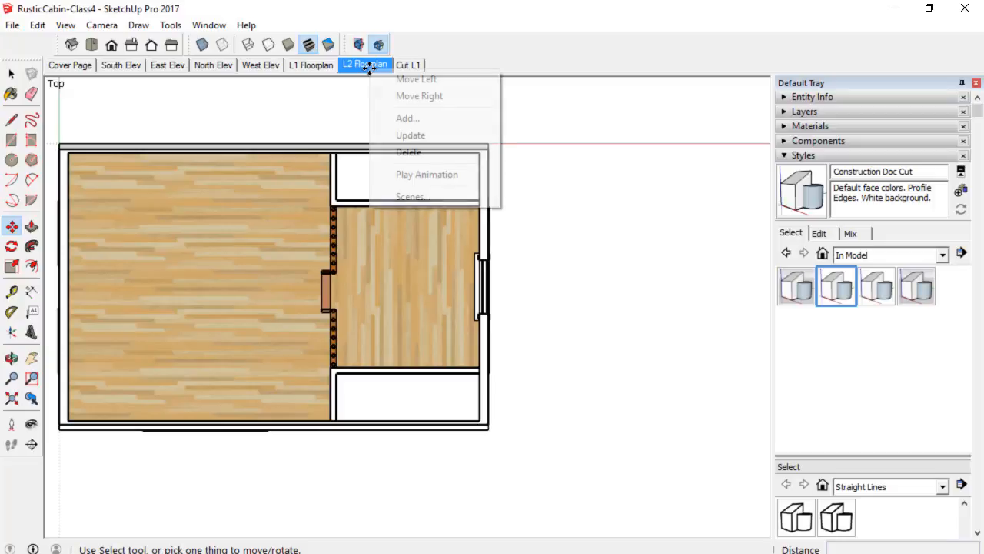
click(413, 134)
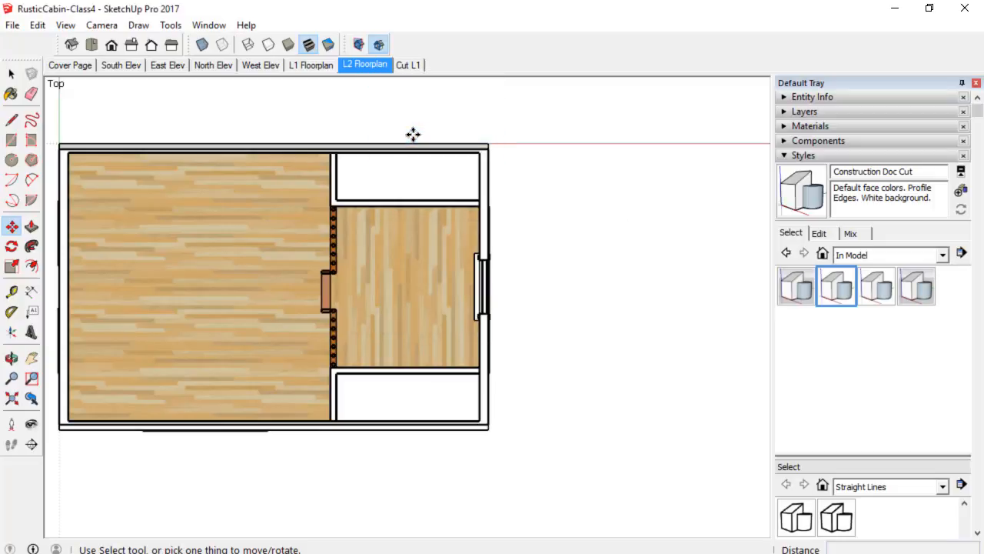
Apply the Section Cut & Plane style to display the section plane around the cabin.
middle_drag(346, 413, 568, 207)
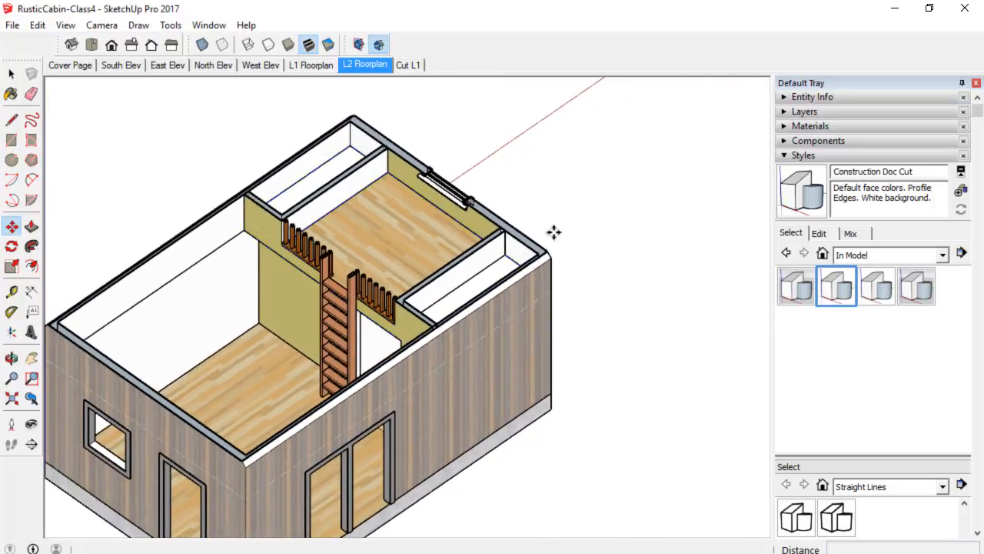
scroll(492, 323, up, 2)
shift+middle_drag(492, 323, 357, 342)
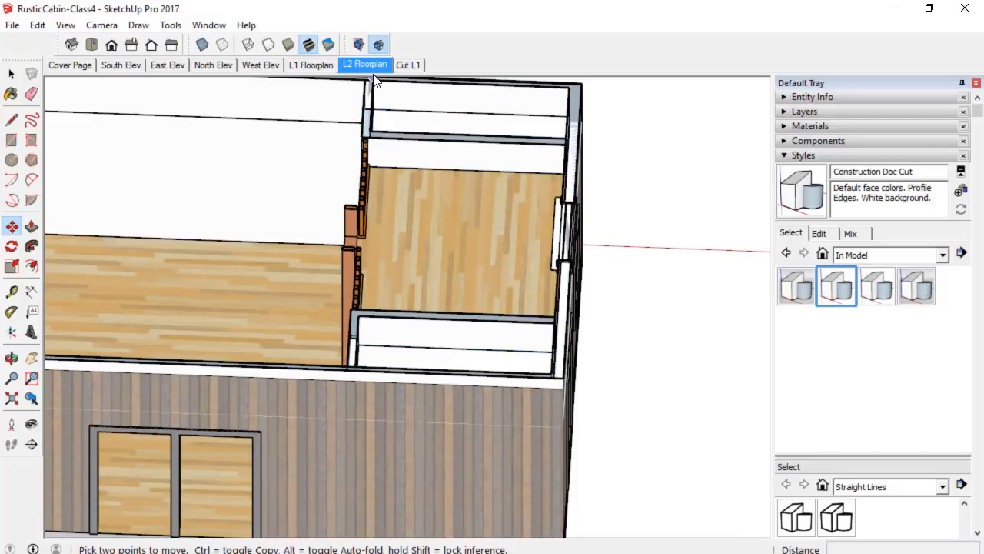
scroll(391, 209, down, 4)
middle_drag(391, 209, 476, 213)
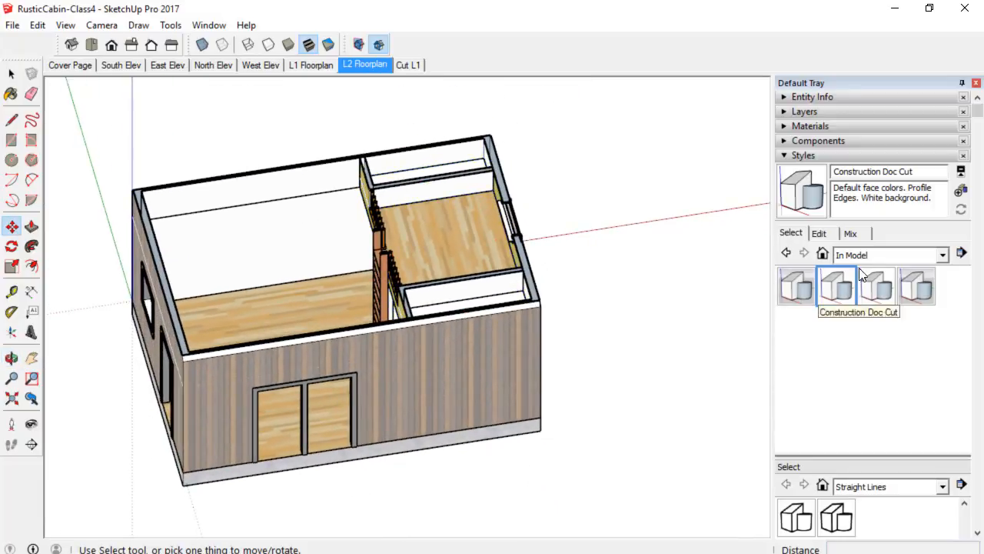
click(916, 286)
Create a group from the slice of the second-floor section plane.
scroll(619, 332, down, 5)
shift+middle_drag(633, 310, 588, 282)
key(m)
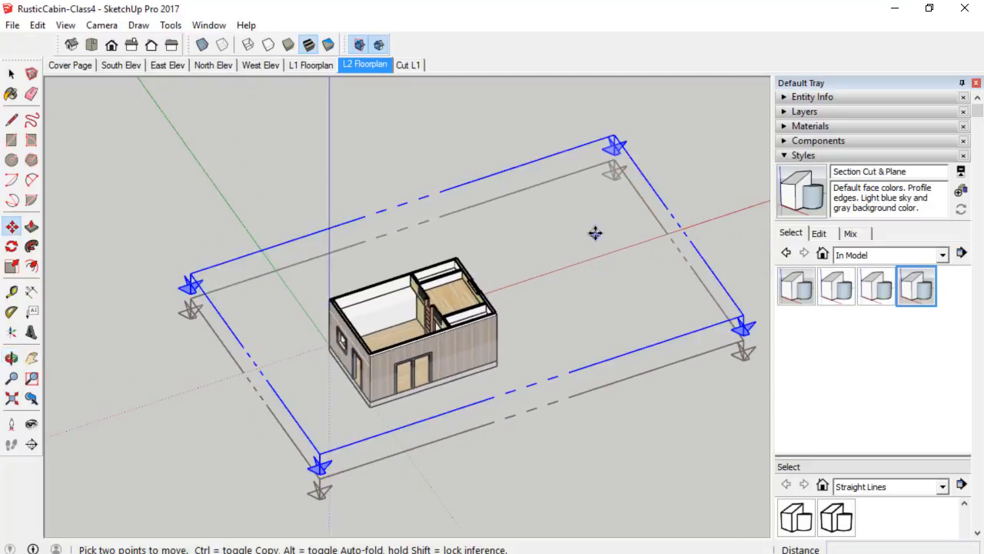
right_click(583, 158)
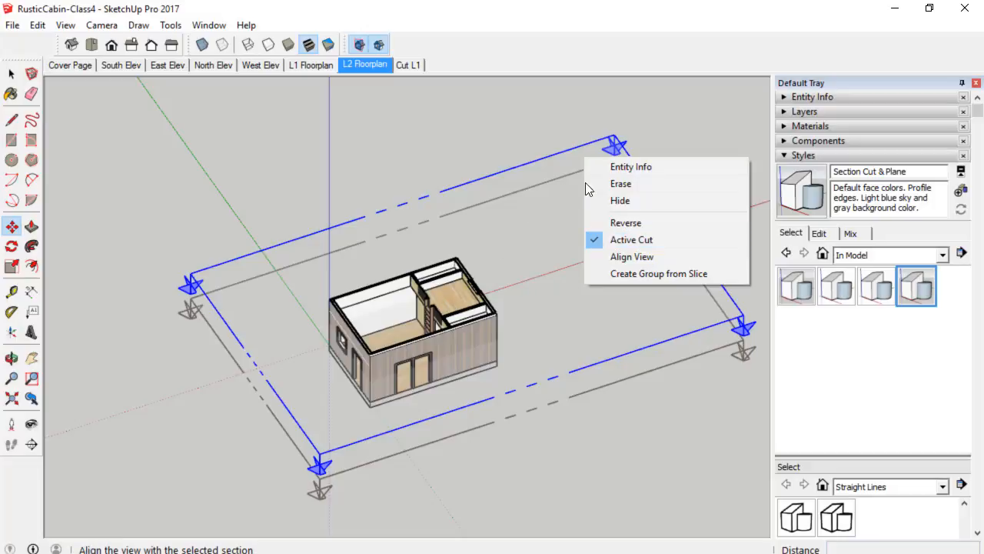
click(636, 274)
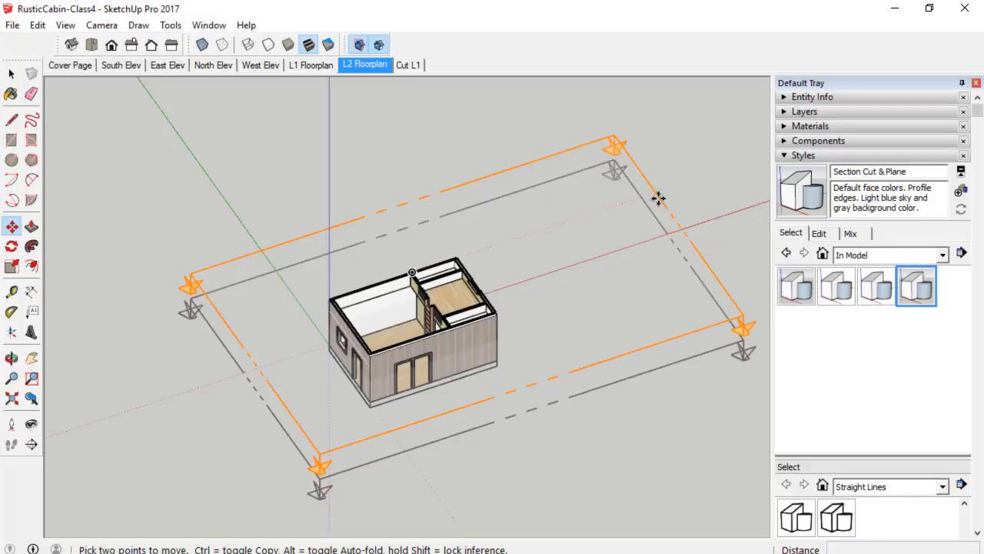
Switch the model to the Construction Documentation Style.
click(877, 288)
scroll(408, 351, up, 5)
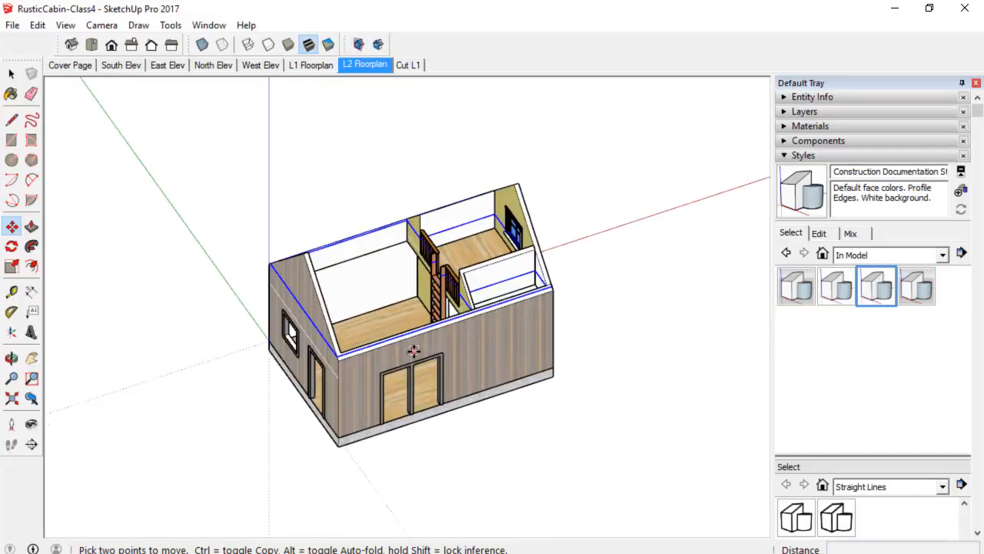
Move the slice group about 25' 6" away from the cabin along the wall edge.
middle_drag(394, 350, 253, 336)
key(m)
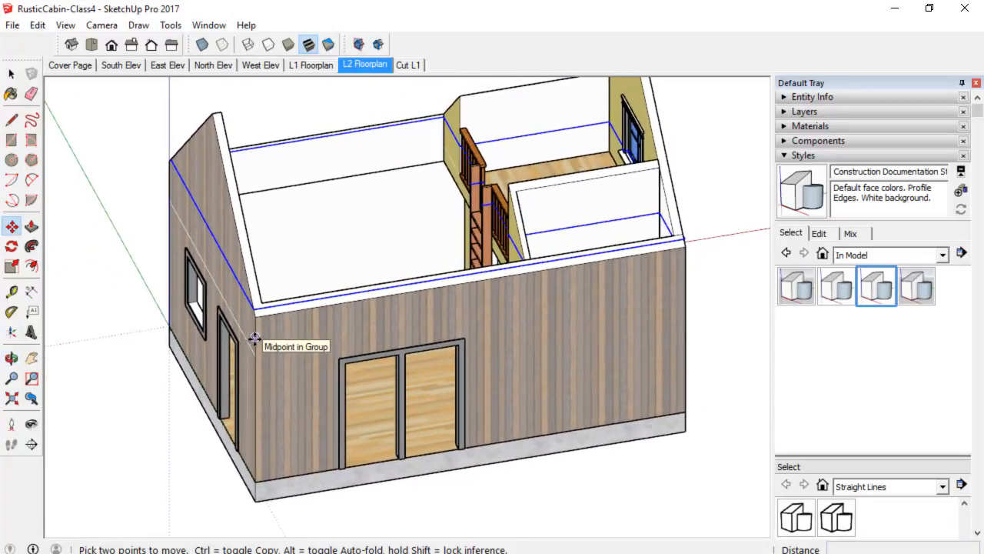
scroll(256, 312, up, 2)
click(256, 311)
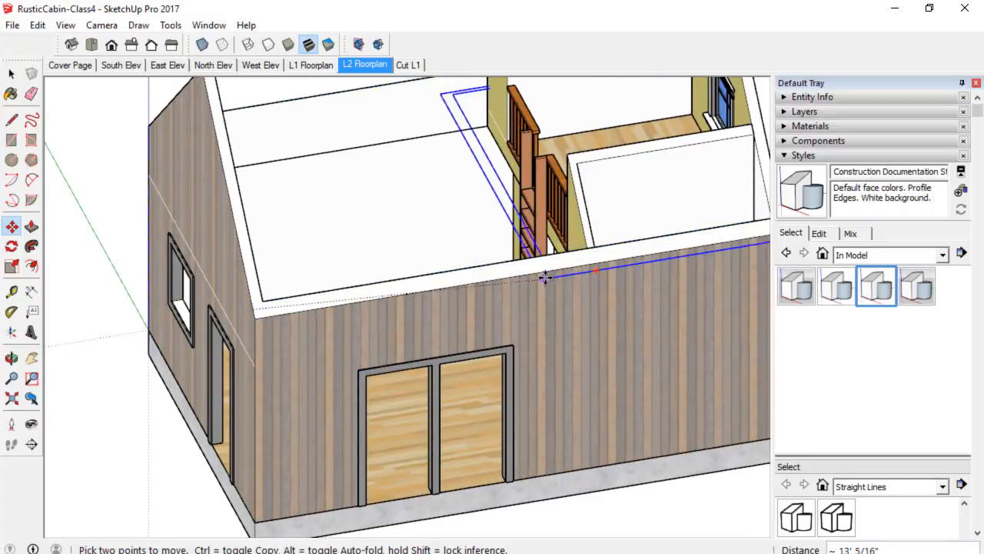
shift+middle_drag(541, 276, 127, 318)
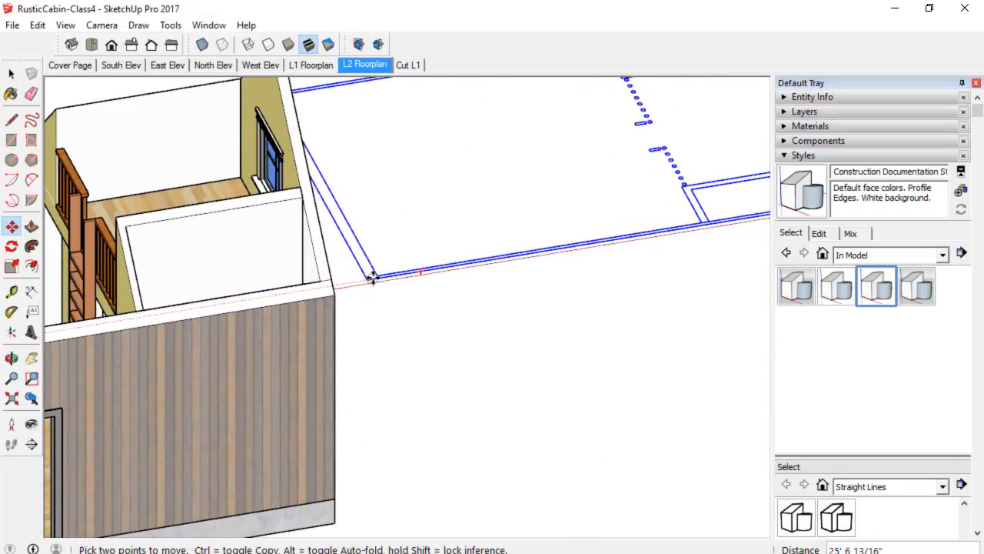
Place the slice group beside the cabin and assign it to the CUT: L2 layer.
click(374, 275)
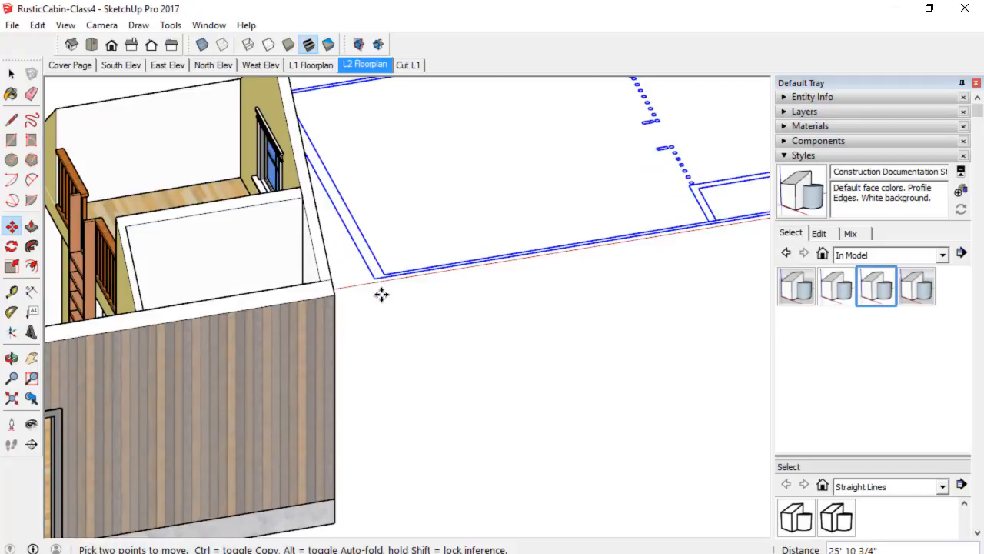
scroll(380, 292, down, 2)
middle_drag(466, 290, 540, 305)
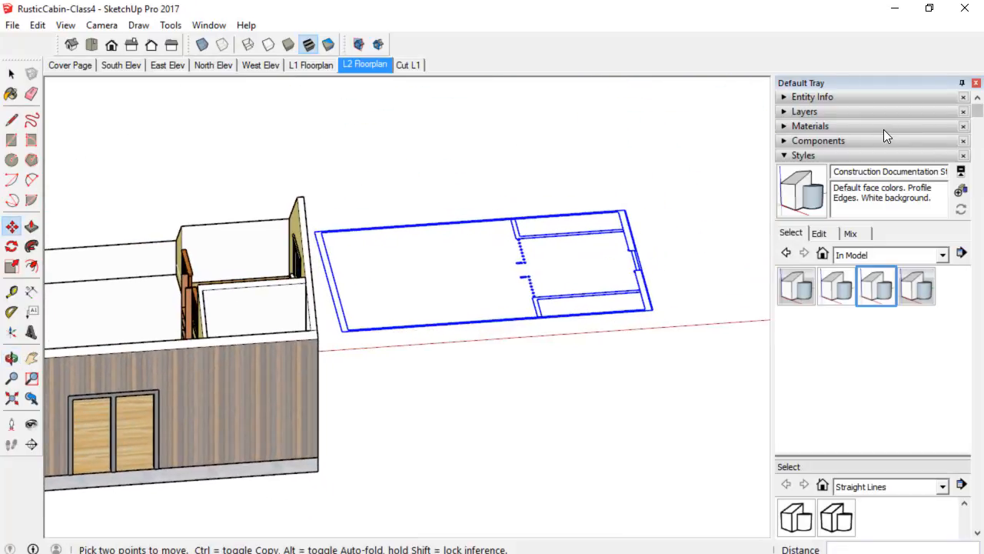
click(870, 112)
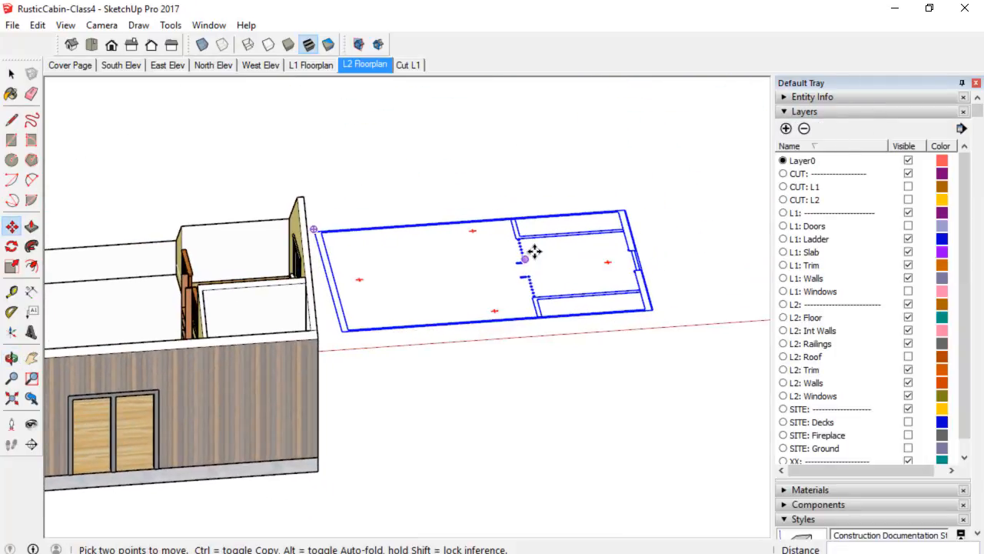
scroll(534, 250, up, 2)
scroll(549, 237, down, 4)
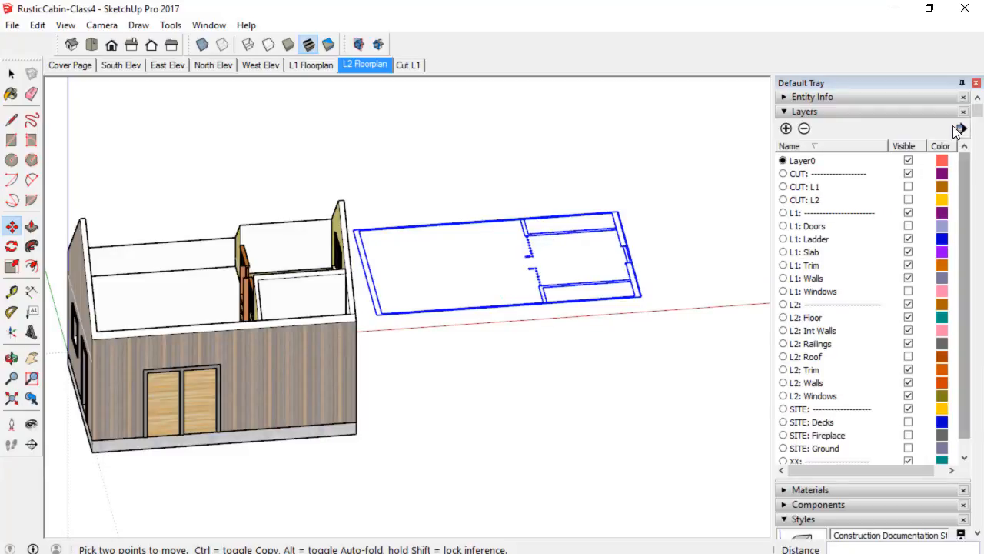
click(876, 97)
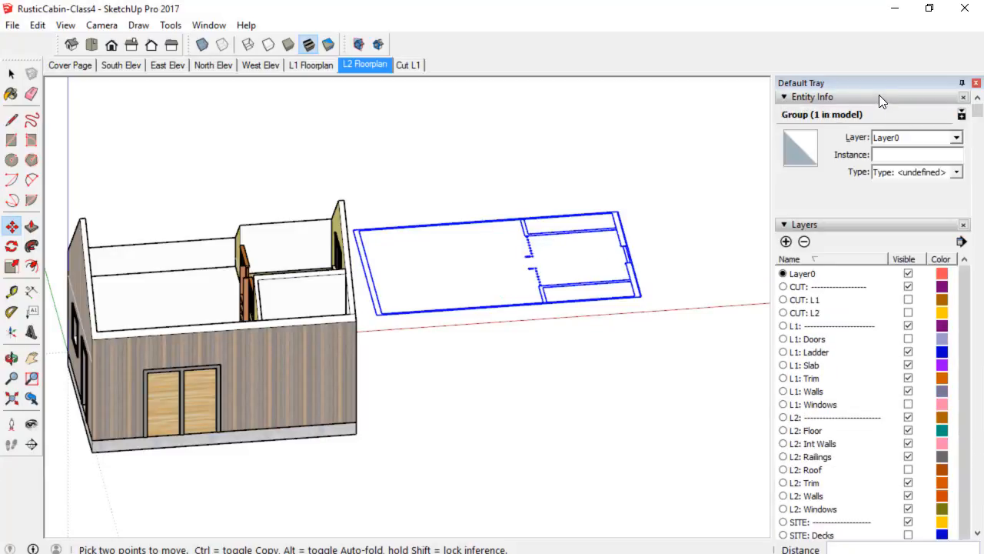
click(956, 138)
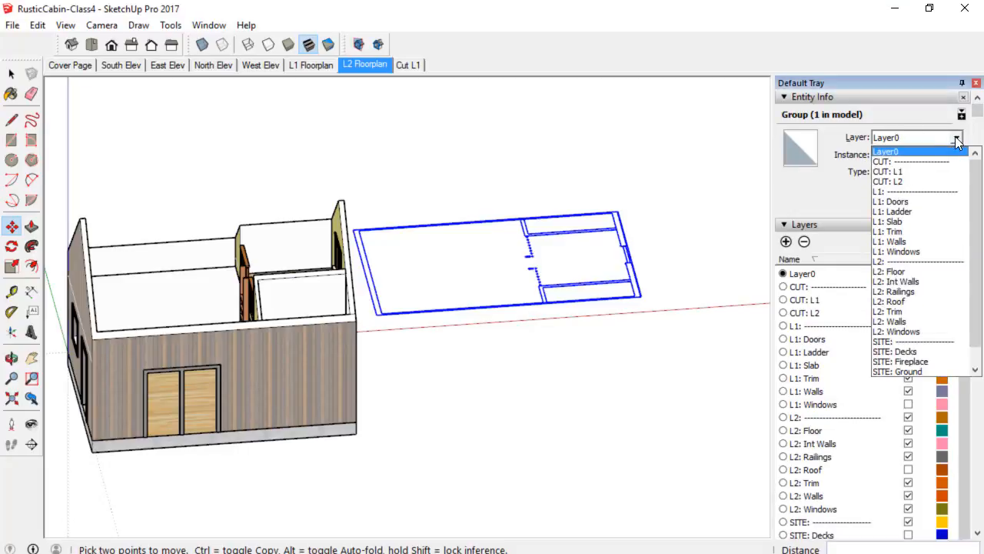
click(906, 184)
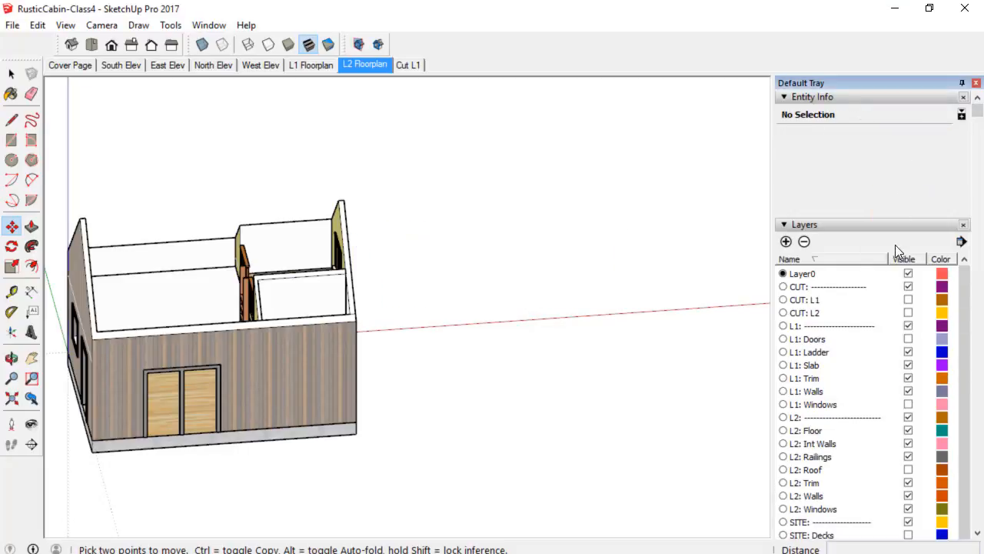
Turn on visibility of the CUT: L2 layer.
click(908, 312)
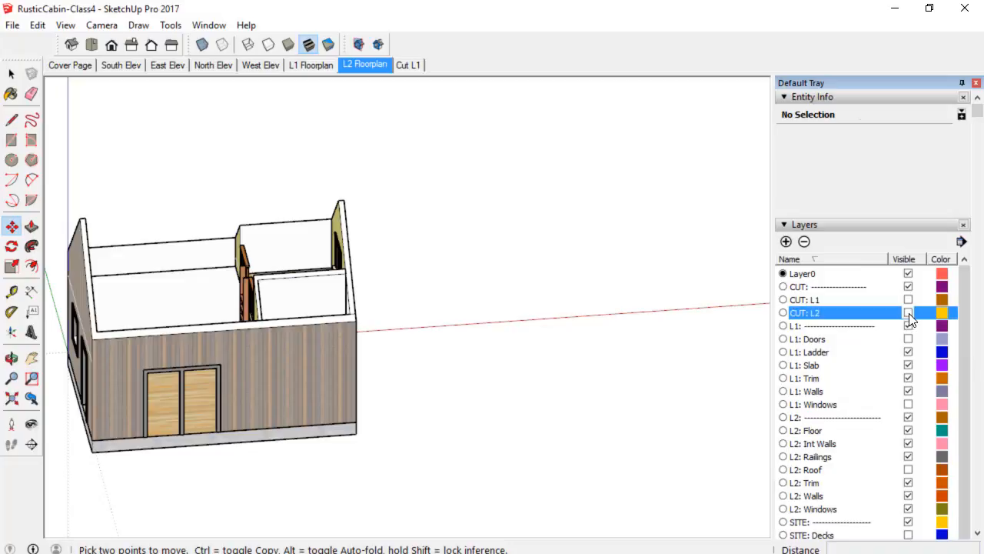
middle_drag(567, 303, 516, 297)
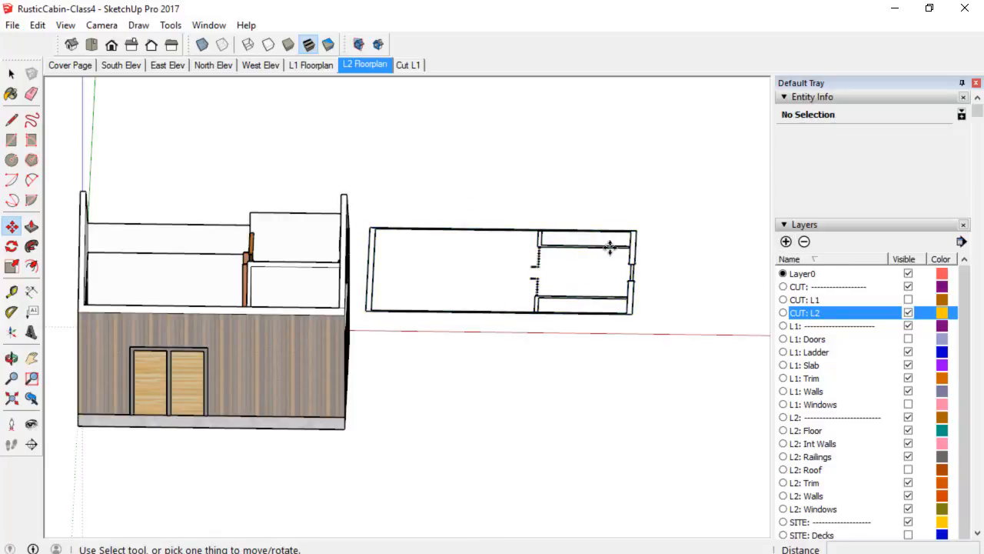
Add a new scene and name it Cut L2.
click(825, 224)
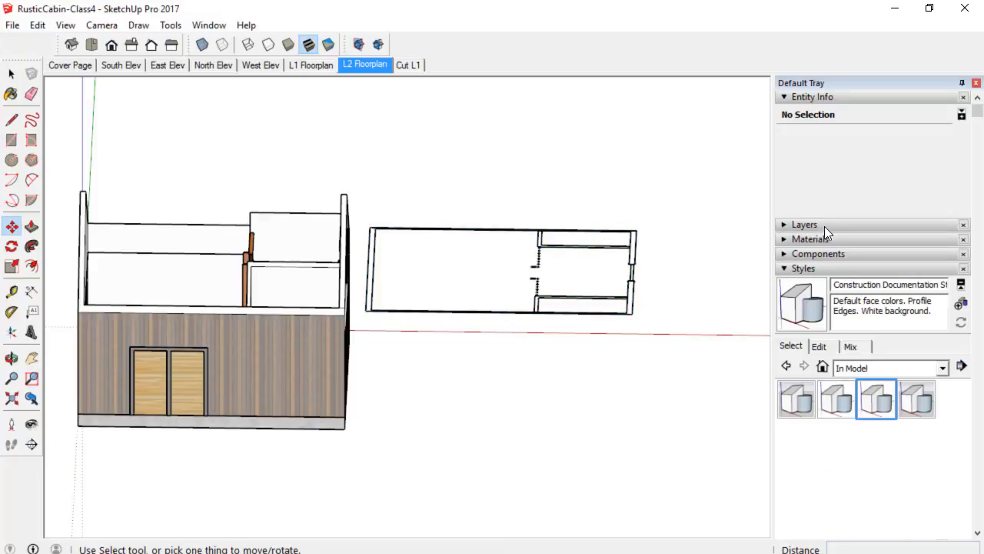
click(819, 268)
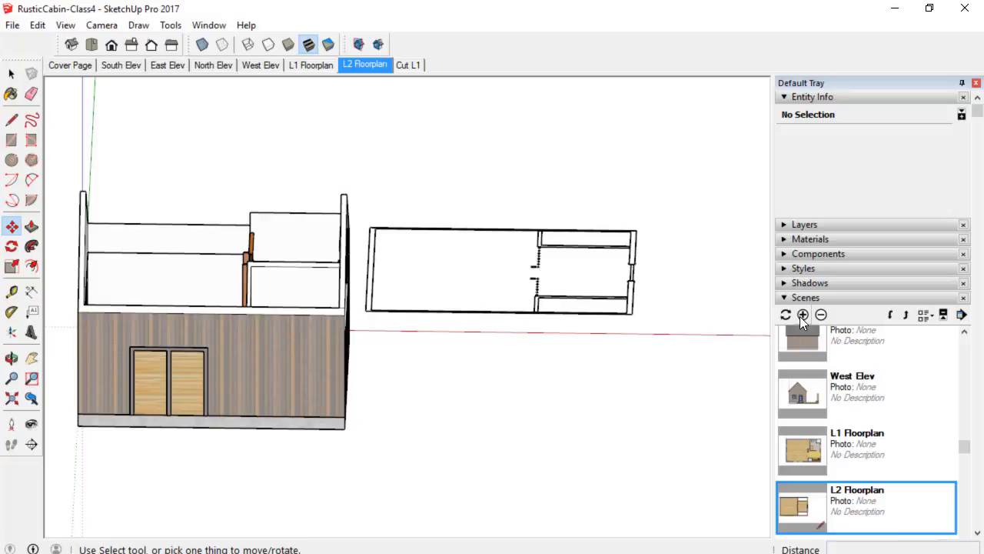
click(802, 314)
scroll(876, 514, down, 2)
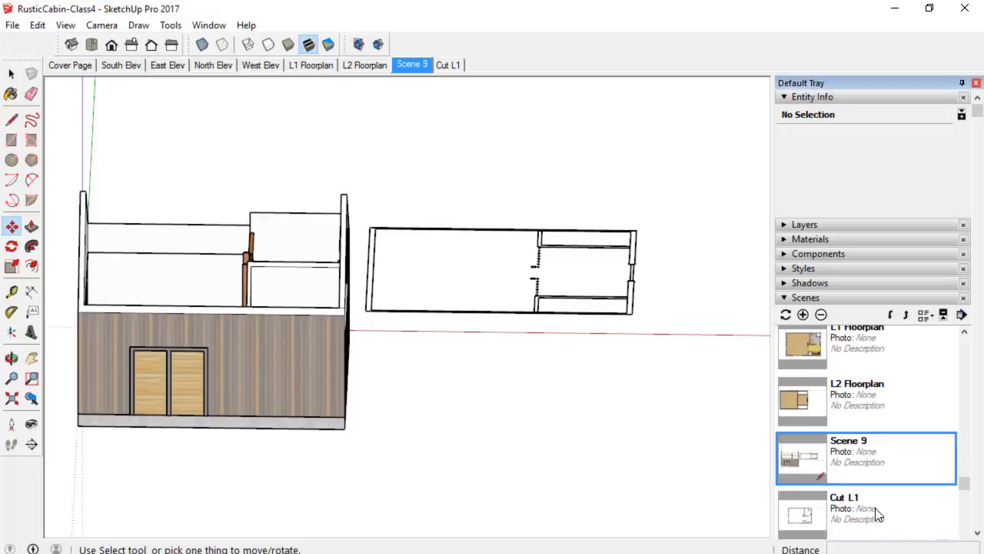
scroll(895, 511, down, 2)
scroll(872, 465, down, 3)
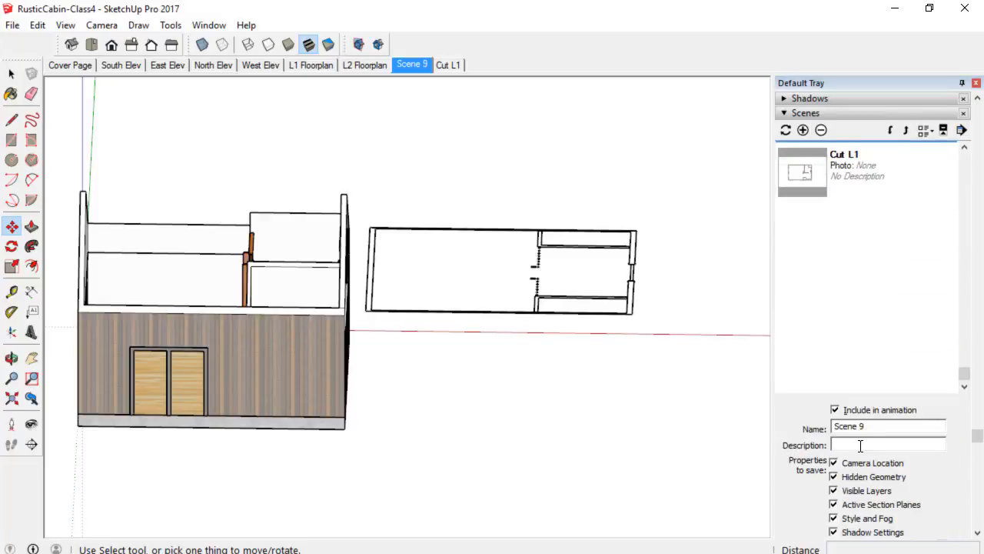
click(879, 426)
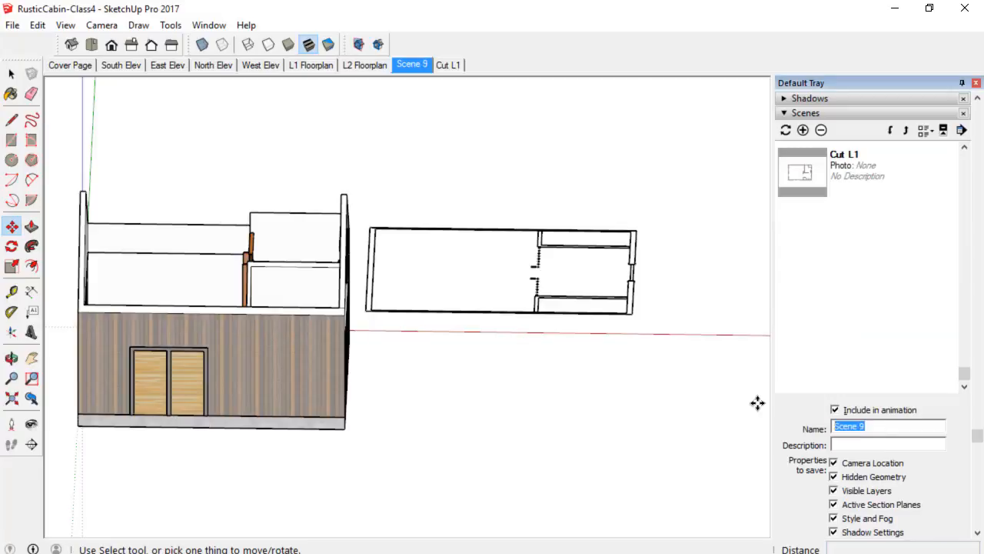
text(Cut L2)
key(Return)
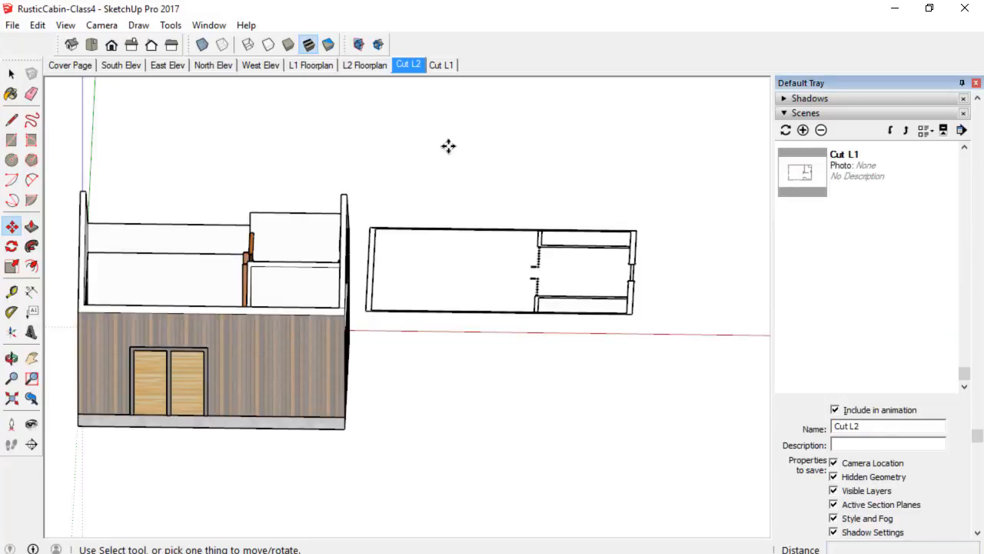
Switch to the top view and hide all layers from the L1 header through the SITE header.
click(91, 44)
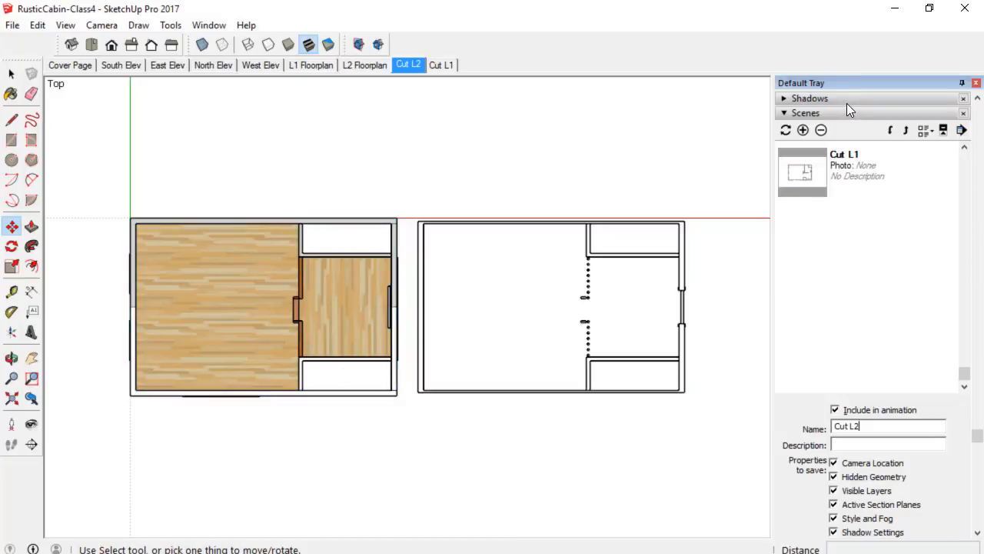
scroll(847, 103, up, 3)
click(842, 226)
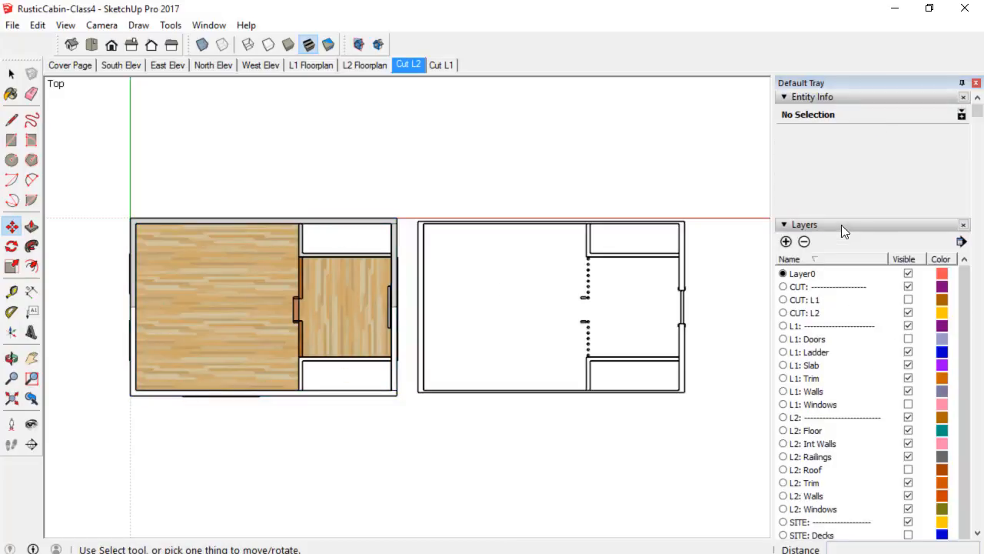
scroll(851, 292, down, 1)
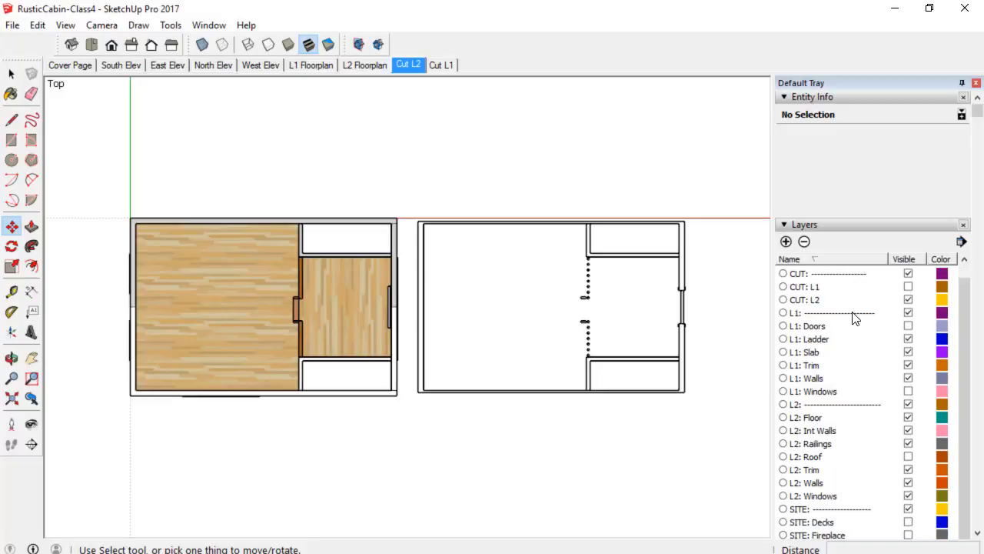
click(855, 318)
scroll(857, 319, down, 5)
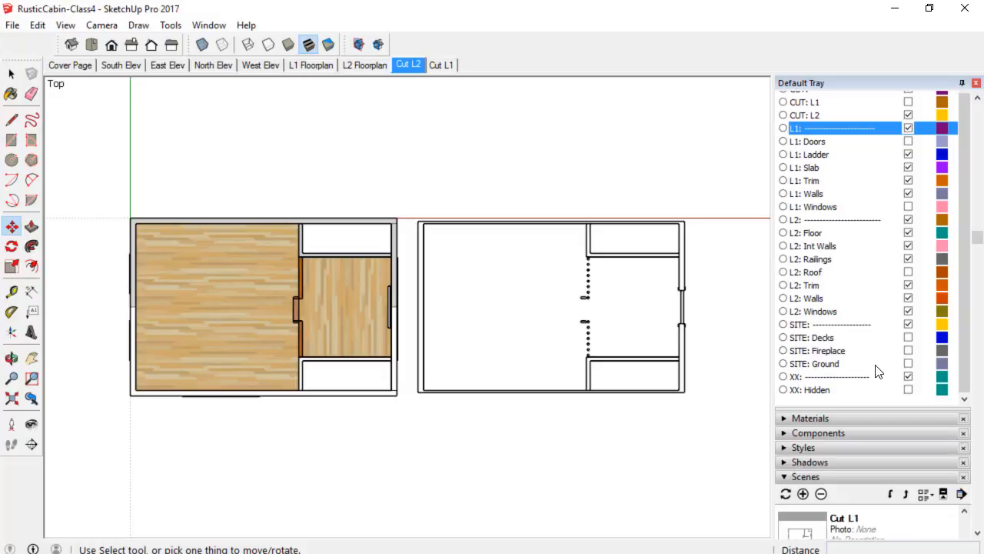
shift+click(881, 326)
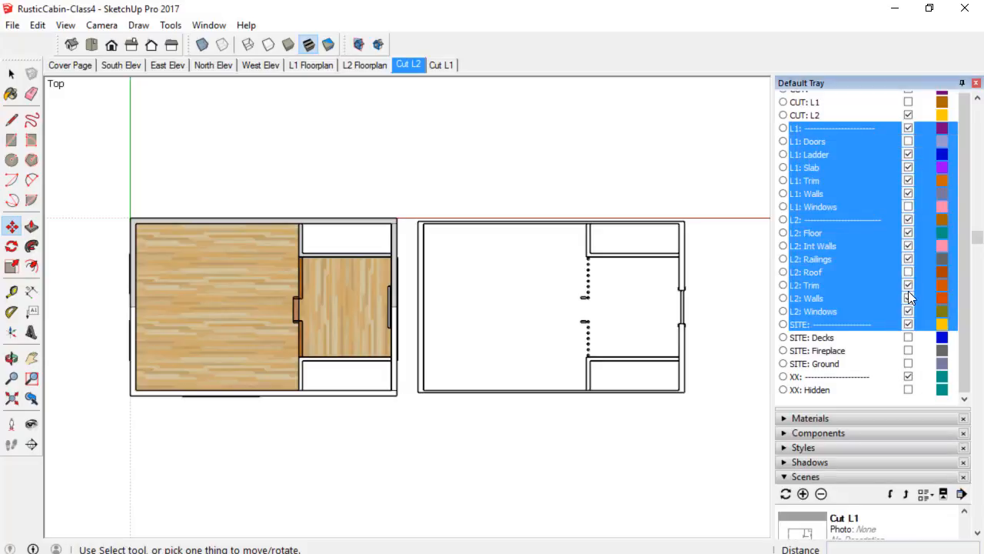
click(910, 259)
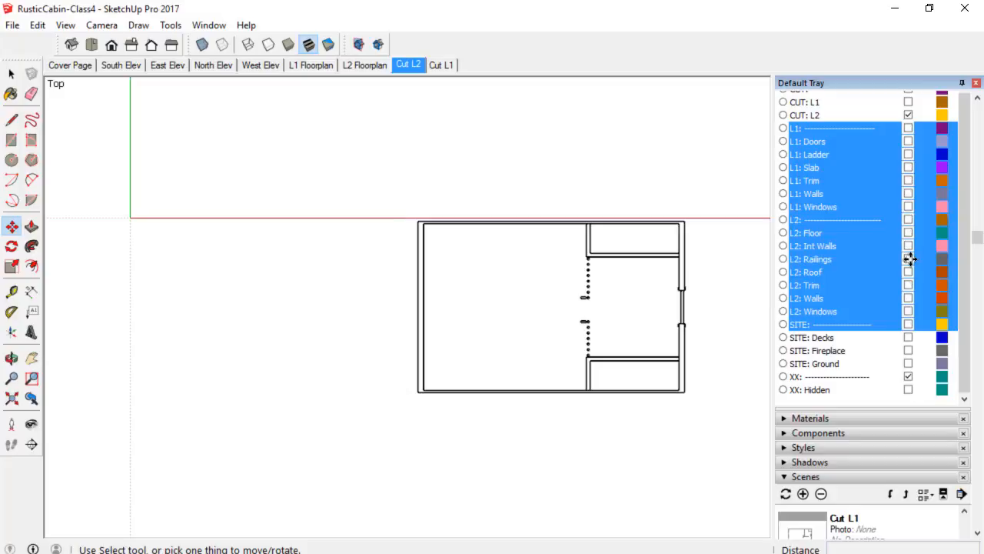
Update the Cut L2 scene with the current view and layer settings.
scroll(734, 261, up, 1)
scroll(730, 263, up, 2)
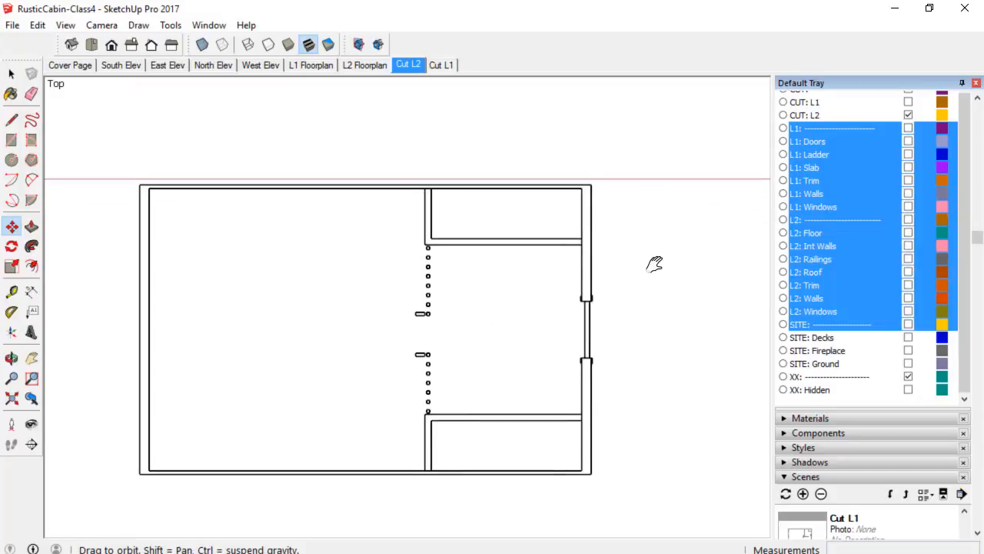
shift+middle_drag(650, 264, 637, 256)
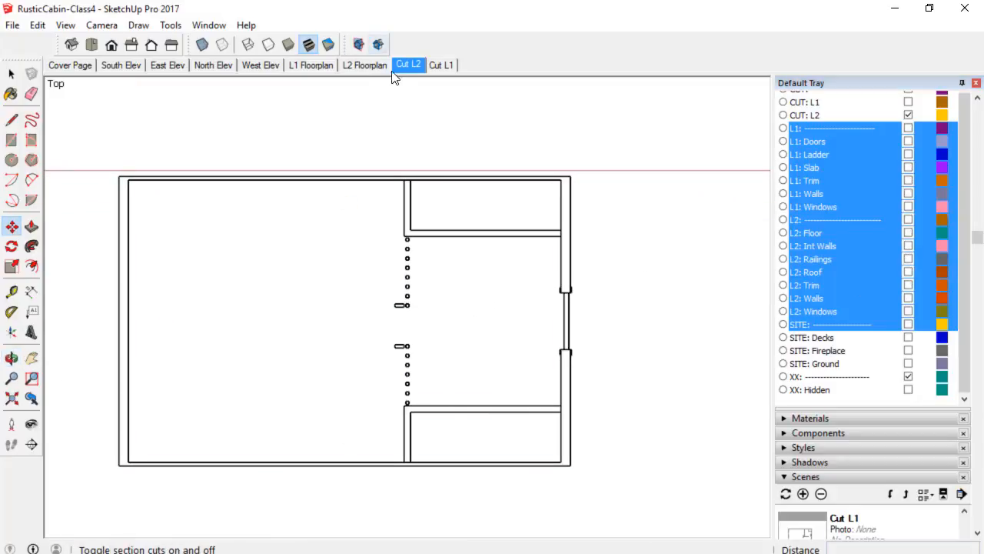
right_click(411, 66)
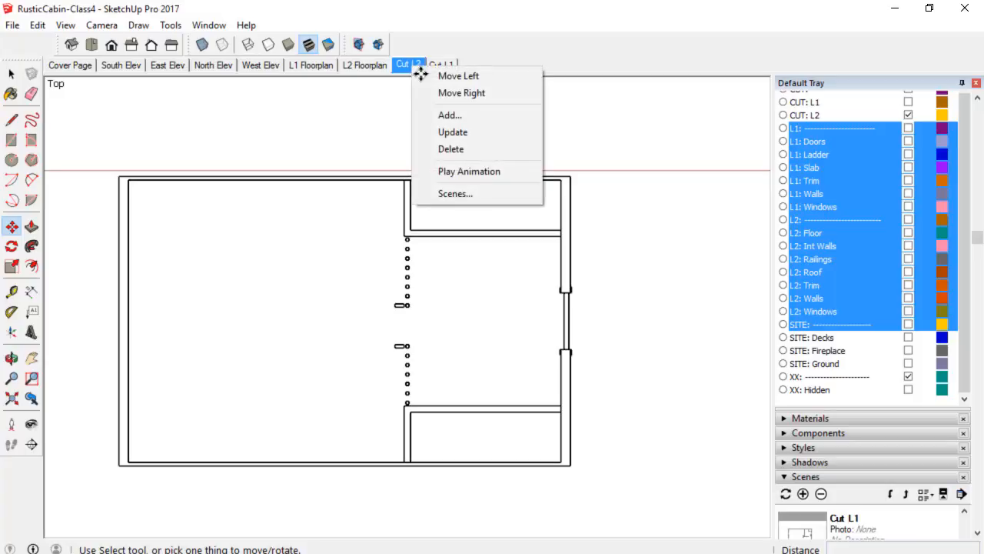
click(432, 131)
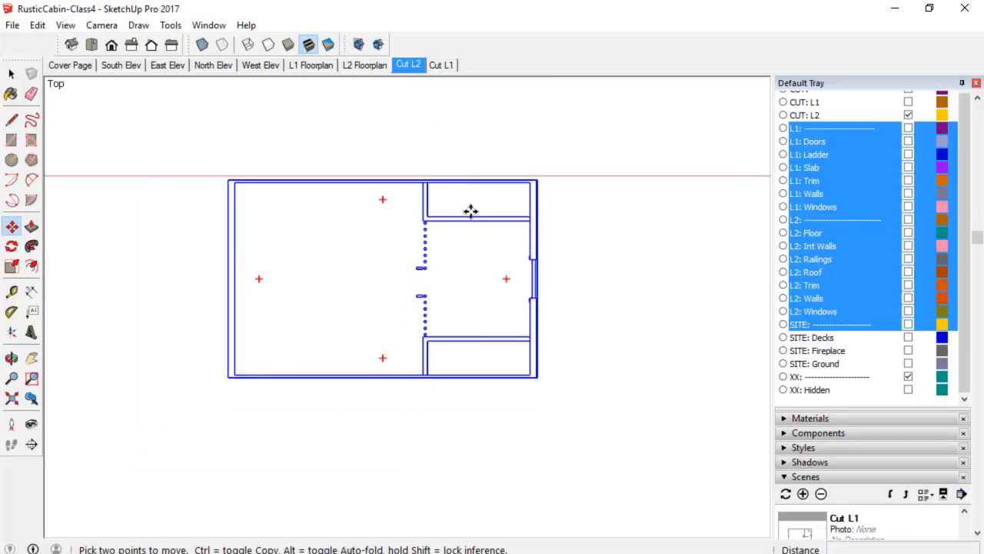
key(space)
scroll(666, 283, down, 1)
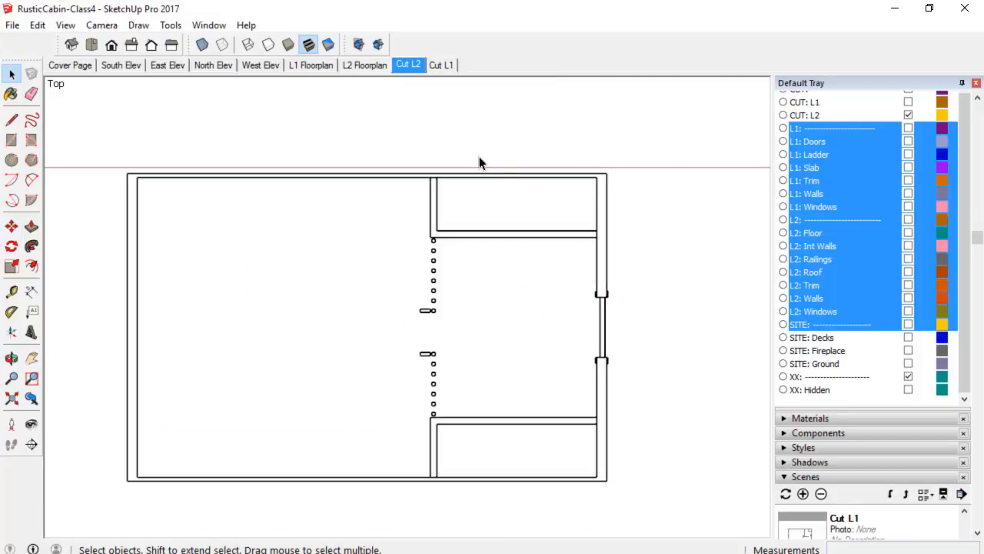
Switch between the L2 Floorplan, Cut L2, L1 Floorplan and Cut L1 scenes to compare them.
click(372, 70)
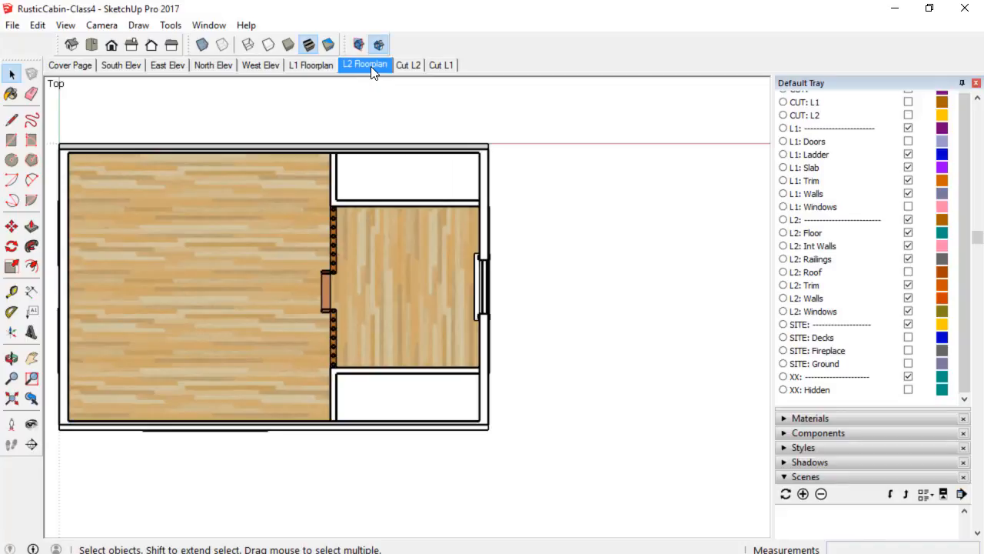
click(412, 65)
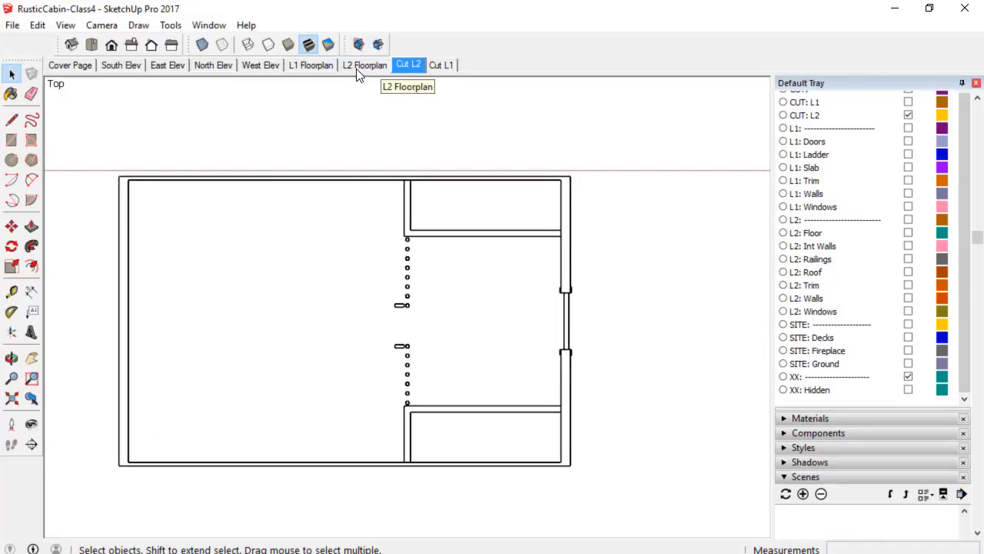
click(306, 64)
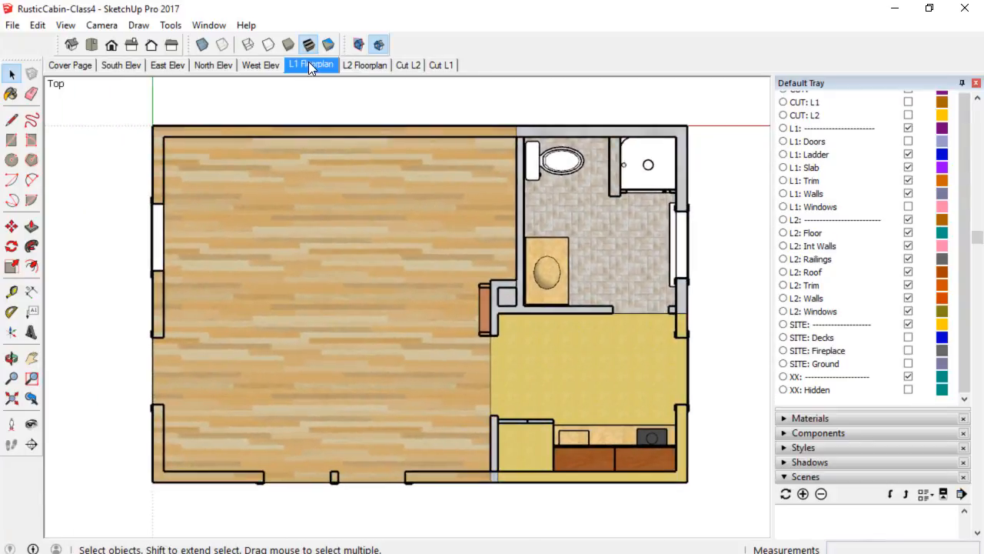
click(445, 66)
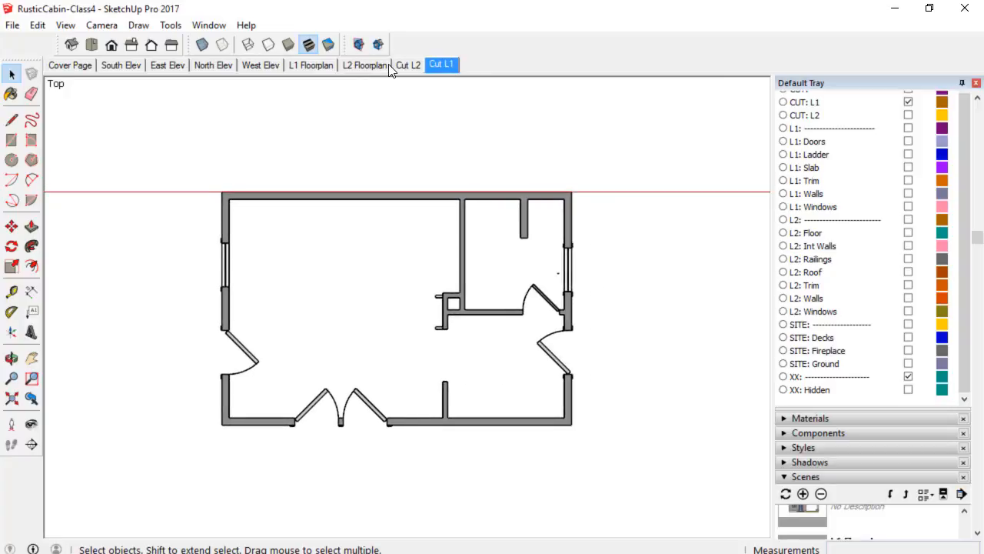
Move the Cut L1 scene up two places so it follows L1 Floorplan, and review the reordered scenes.
scroll(821, 206, down, 2)
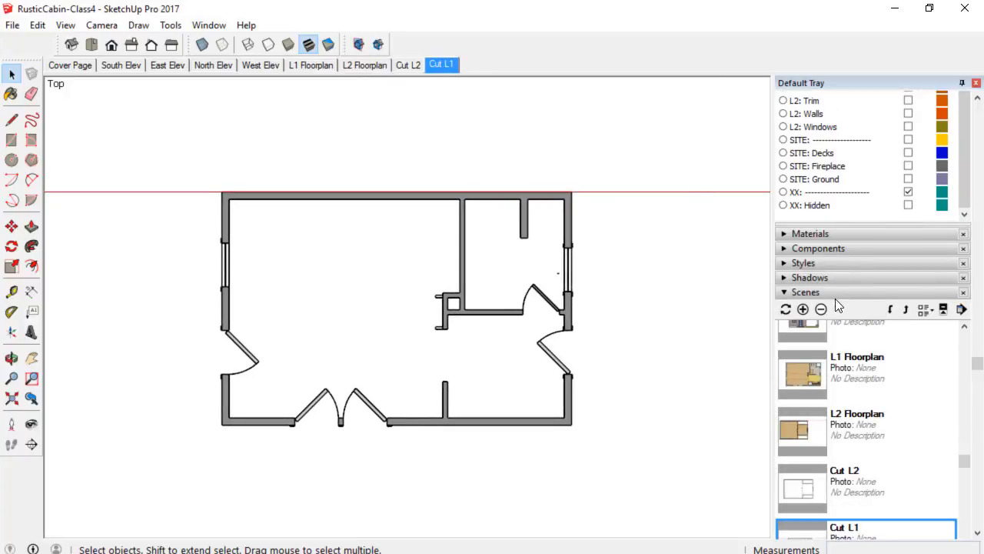
click(909, 313)
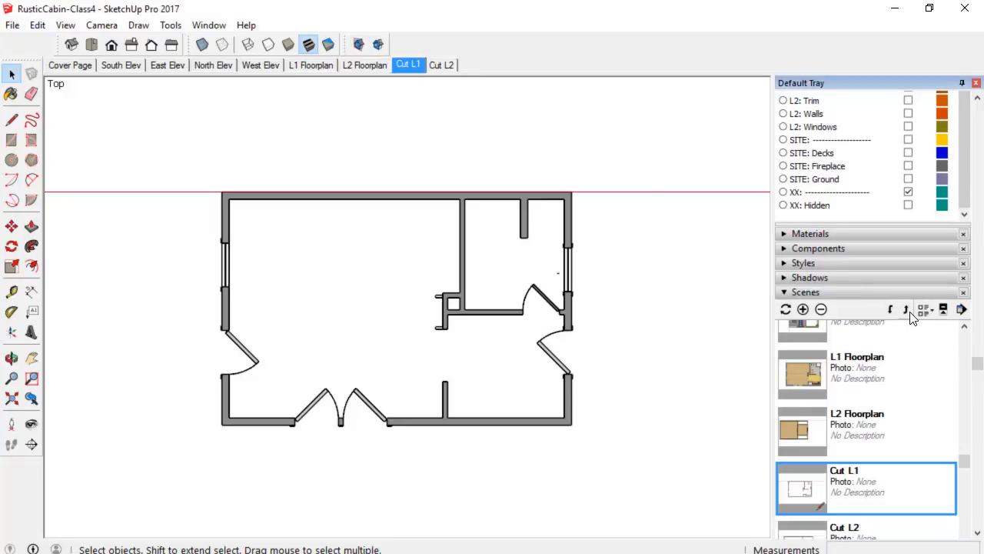
click(907, 310)
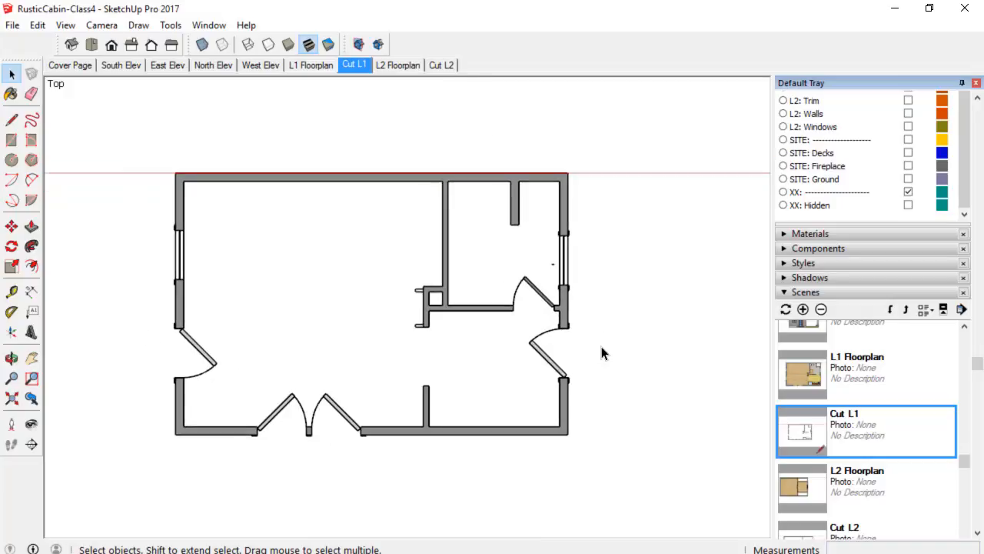
click(398, 65)
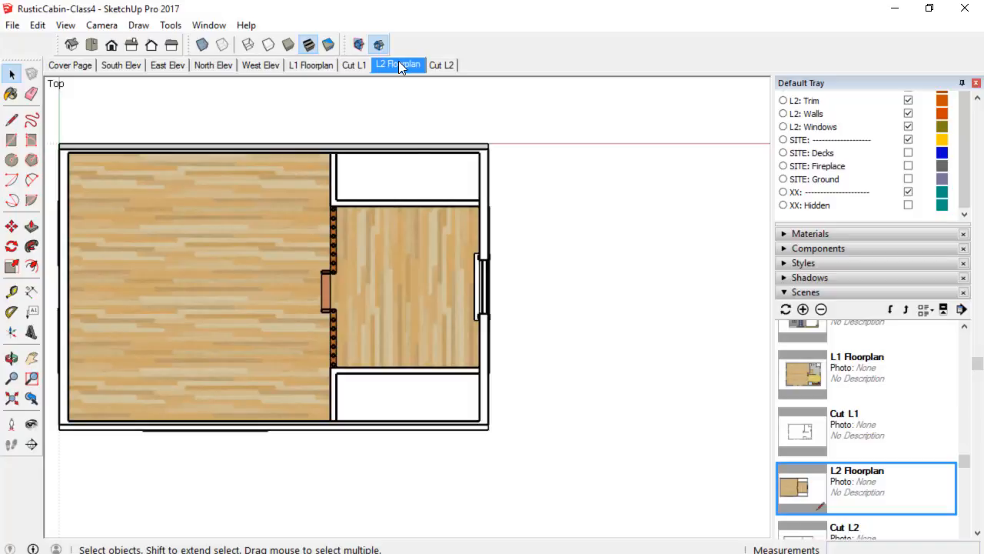
click(444, 64)
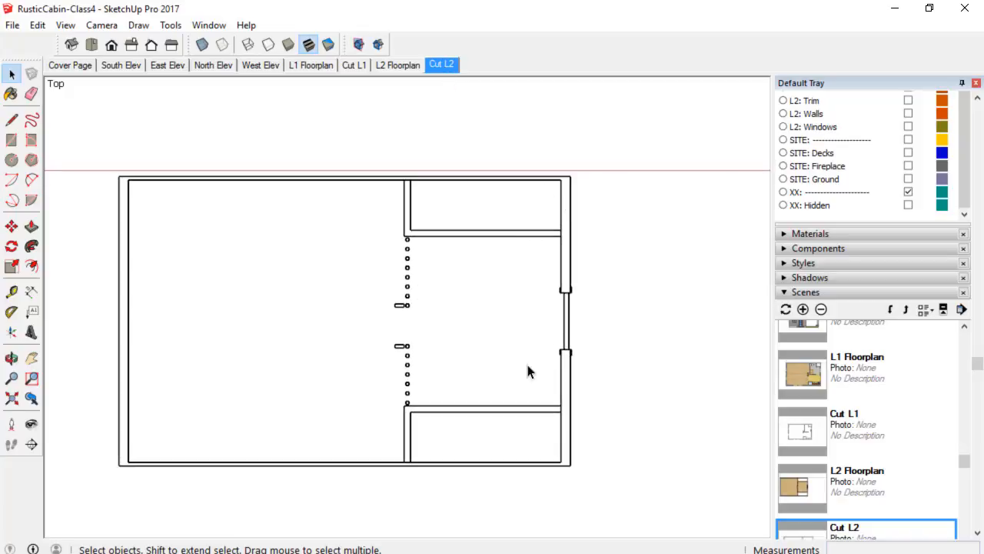
Open the CUT: L2 section group and delete the door pieces in the interior partition opening.
click(570, 269)
scroll(823, 112, up, 5)
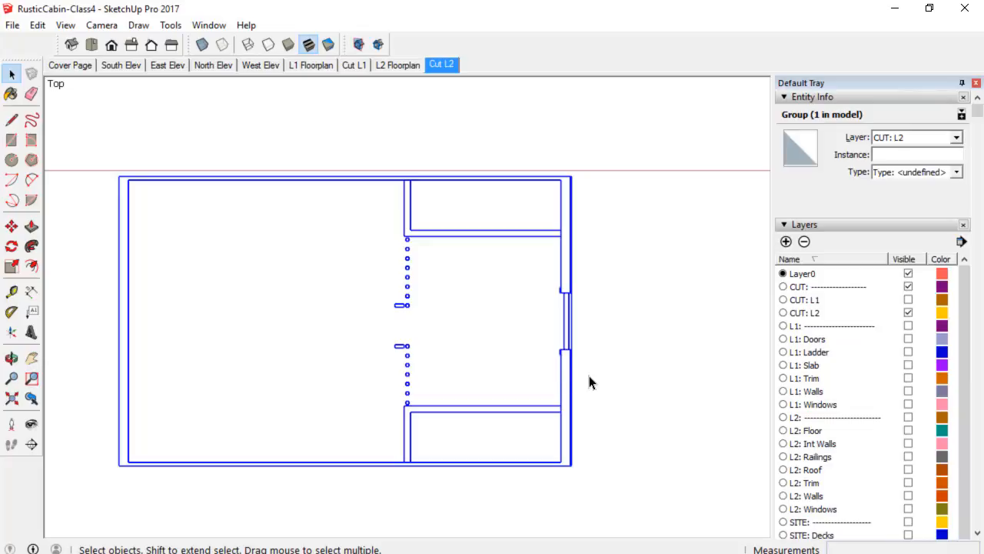
scroll(589, 382, up, 3)
scroll(595, 377, down, 4)
shift+middle_drag(597, 377, 617, 339)
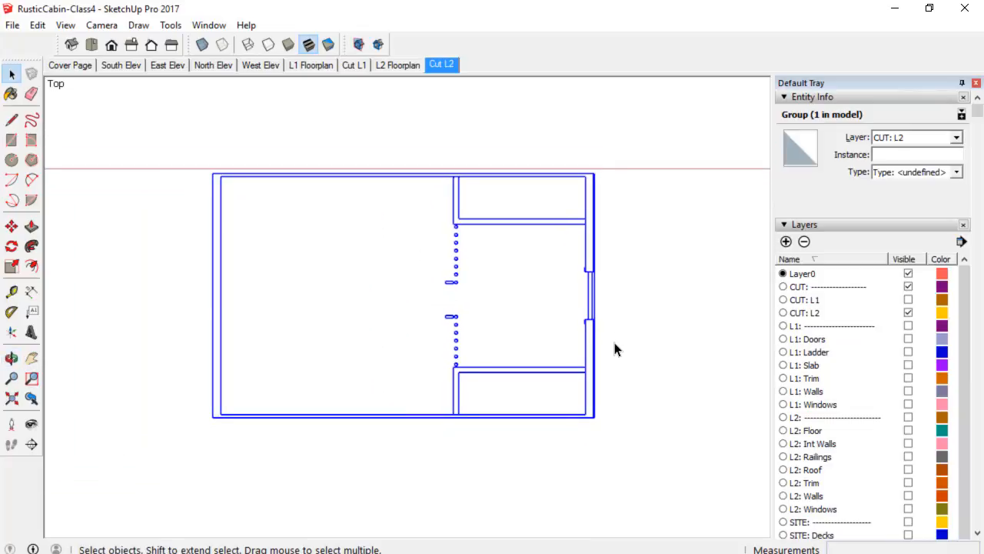
scroll(615, 347, up, 2)
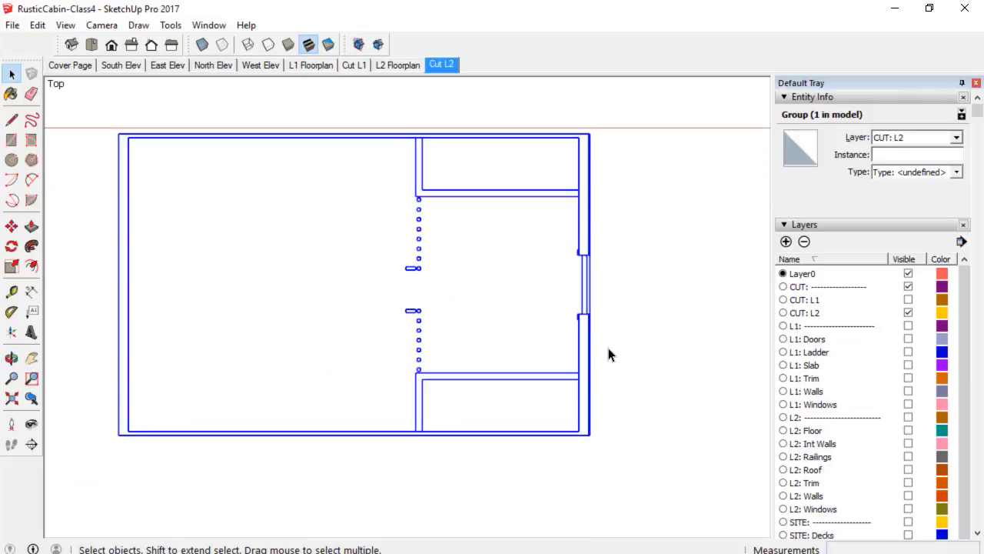
double_click(591, 405)
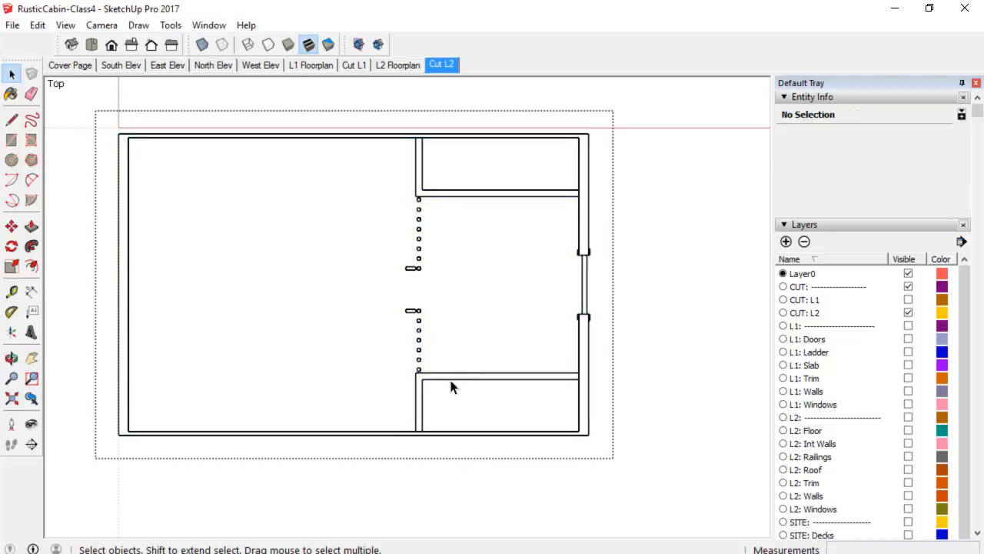
click(413, 312)
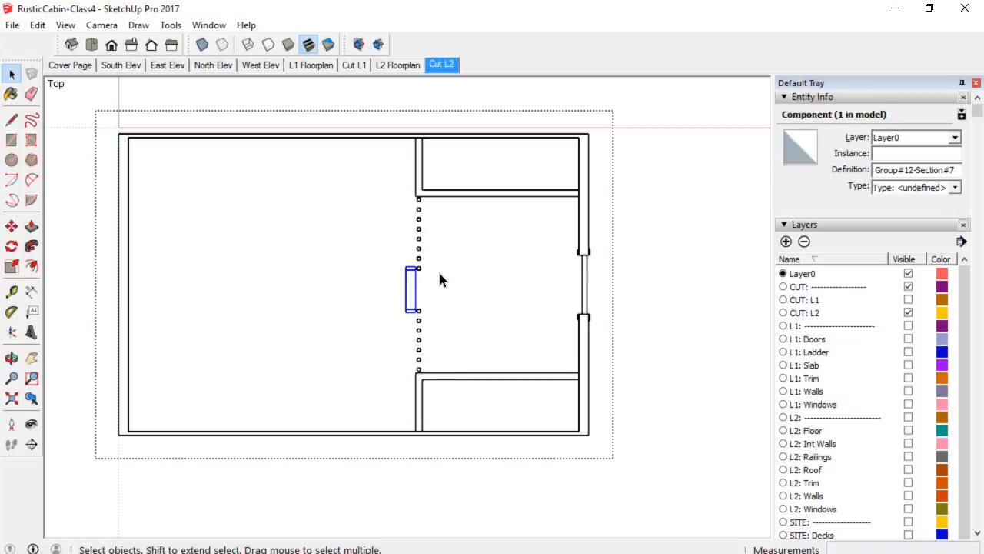
key(Delete)
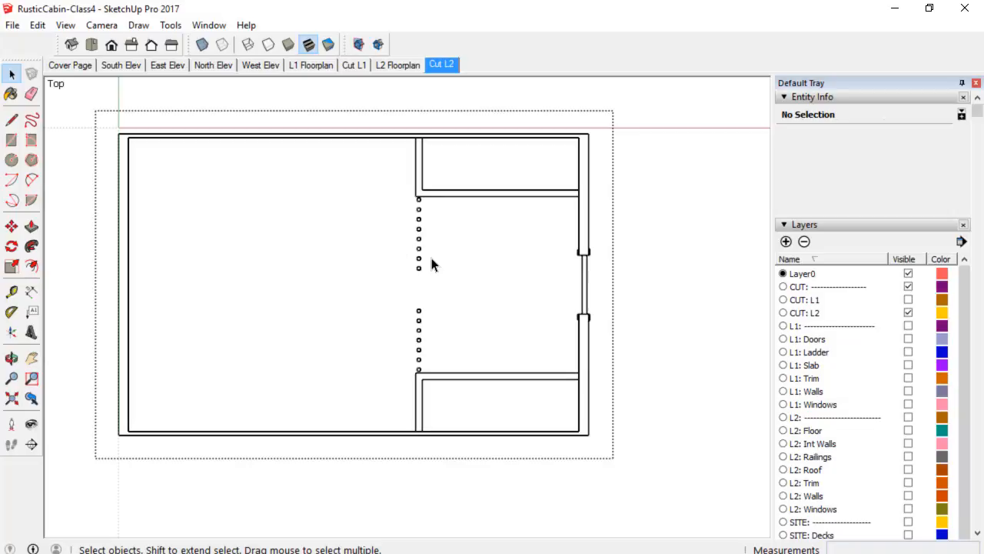
click(421, 259)
key(Delete)
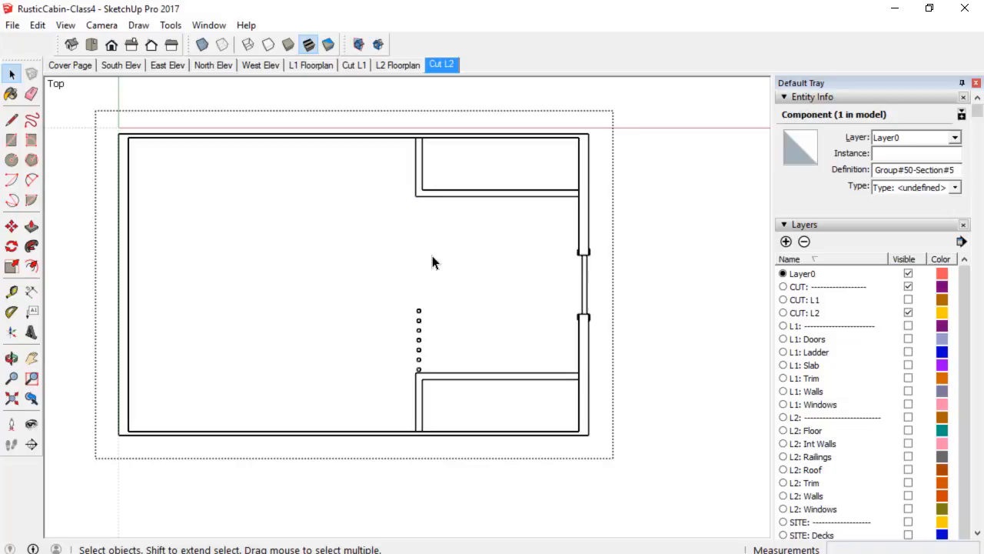
click(418, 328)
key(Delete)
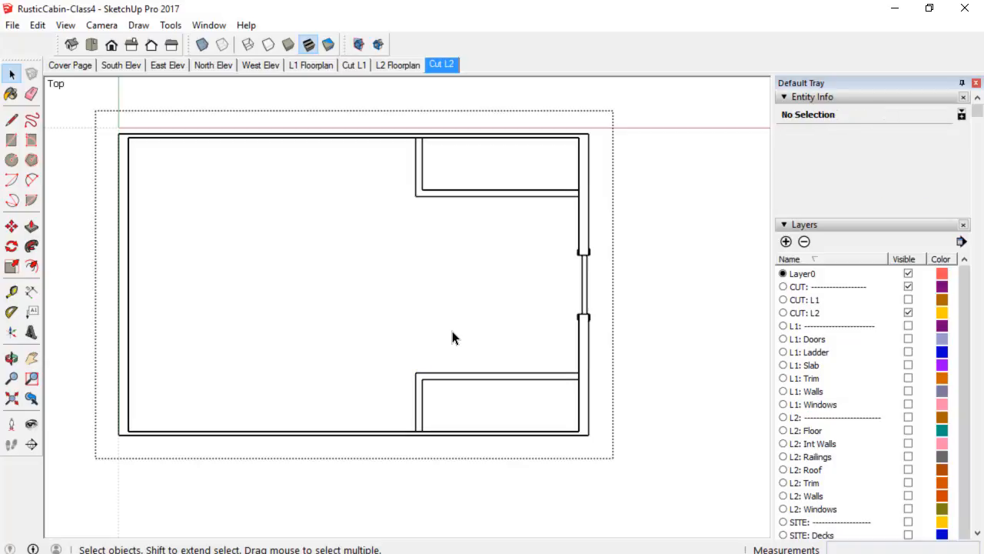
Open the window component in the exterior wall, draw a rectangle spanning its opening and erase one of its inner edges.
scroll(575, 289, up, 1)
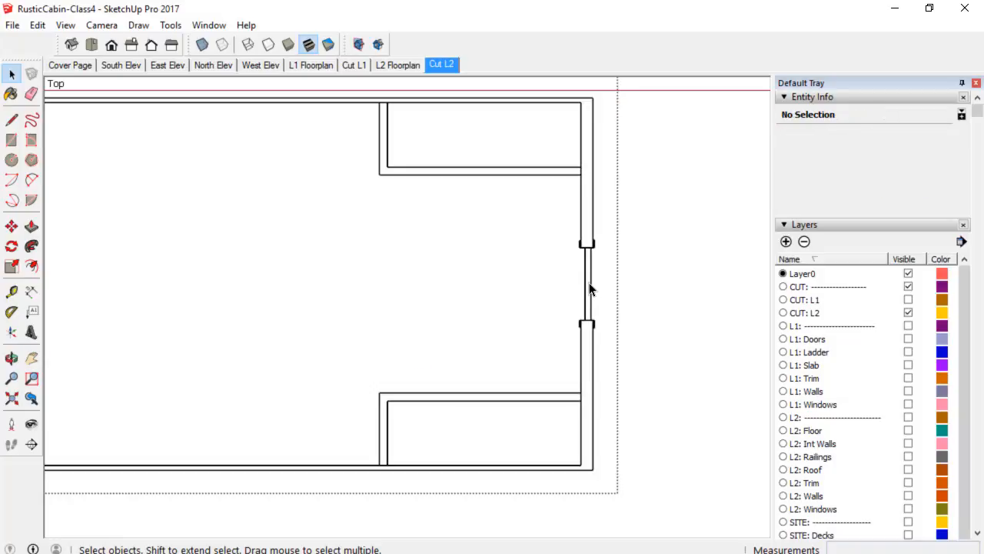
click(599, 294)
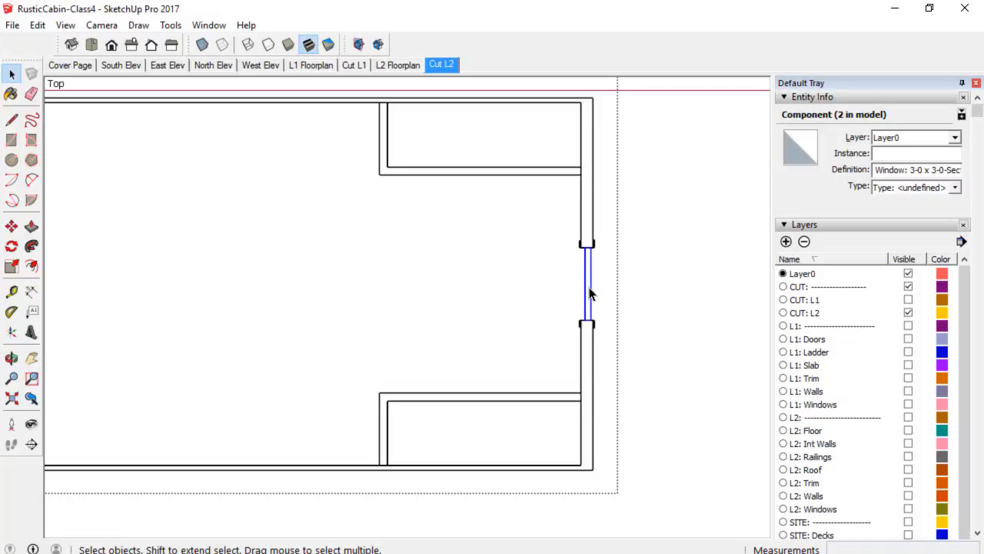
scroll(590, 292, down, 1)
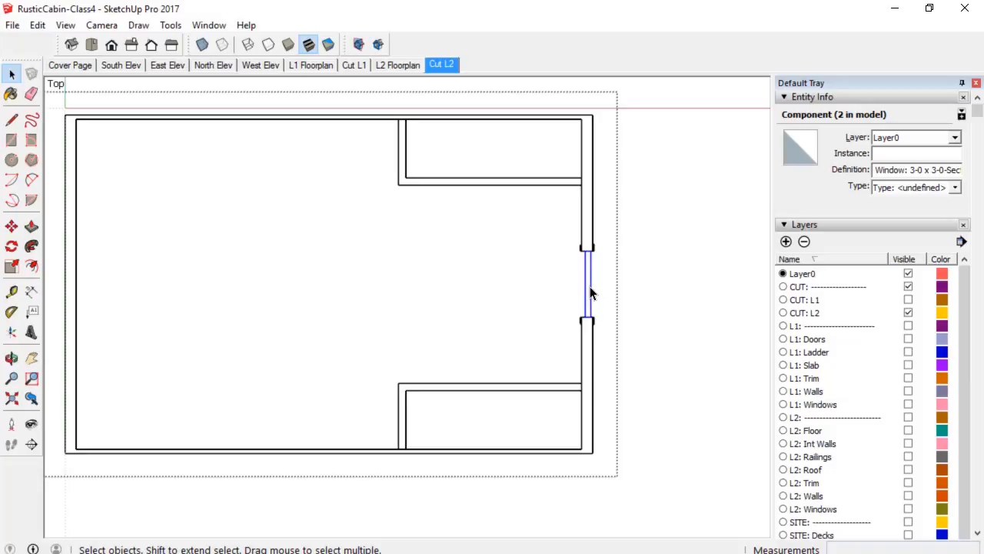
double_click(590, 292)
scroll(589, 291, up, 5)
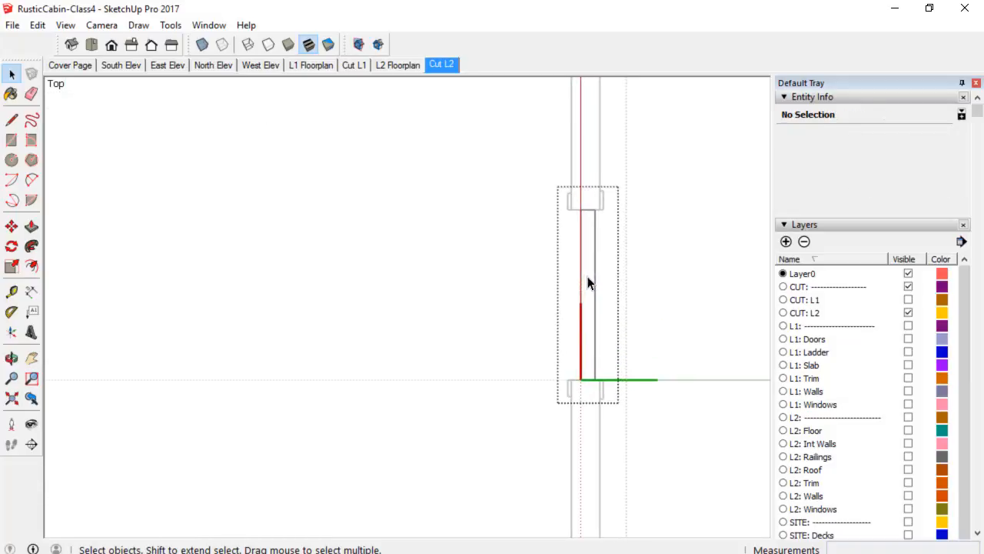
key(r)
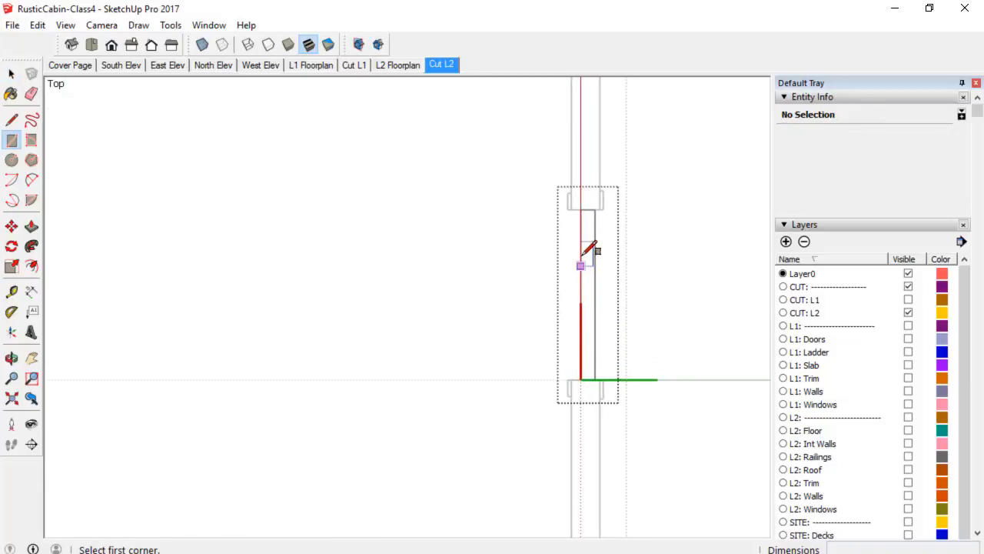
click(570, 208)
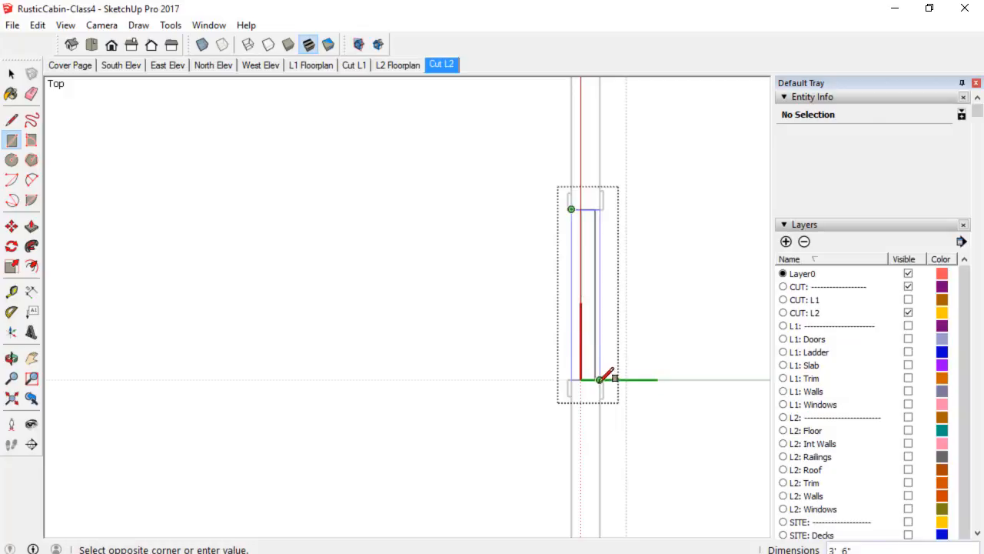
click(600, 379)
key(space)
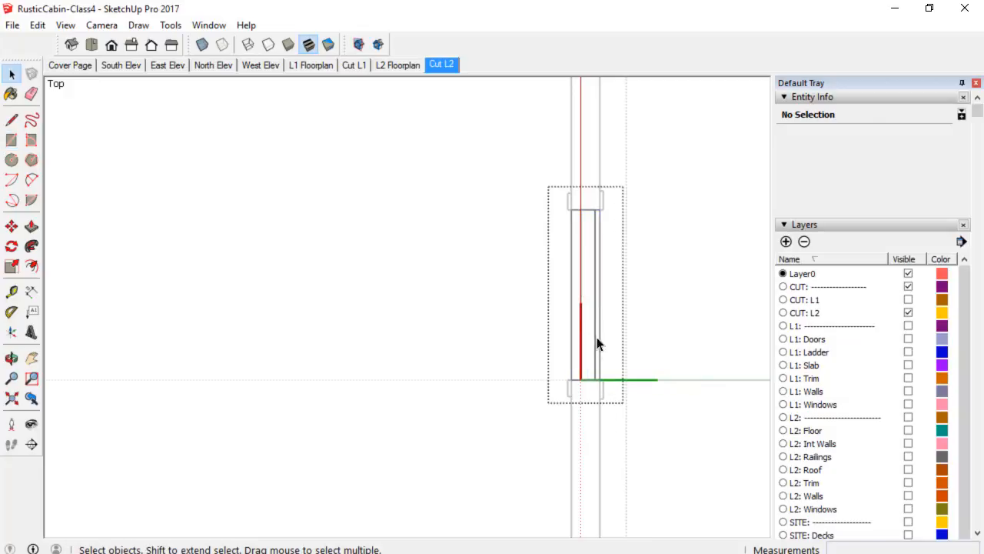
key(e)
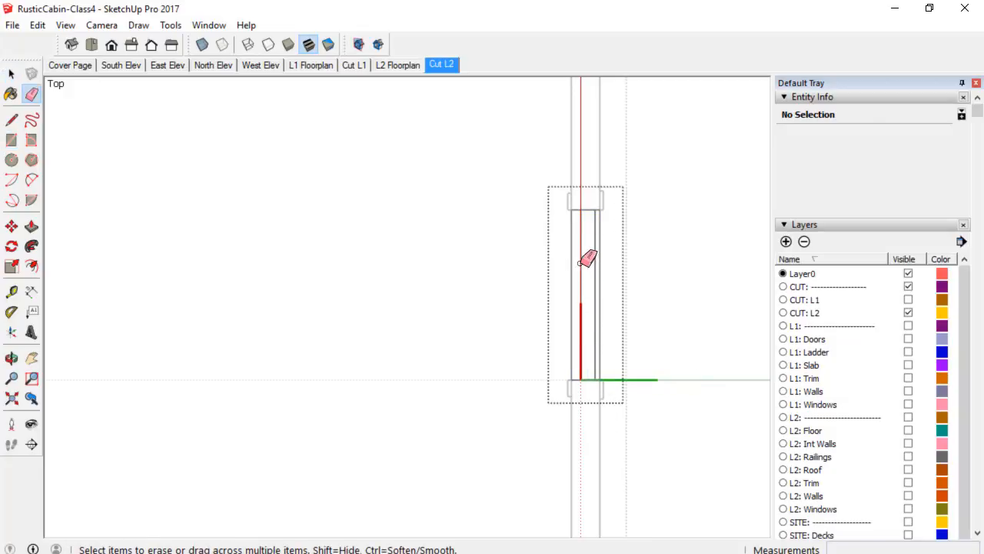
click(594, 261)
scroll(596, 320, up, 2)
key(space)
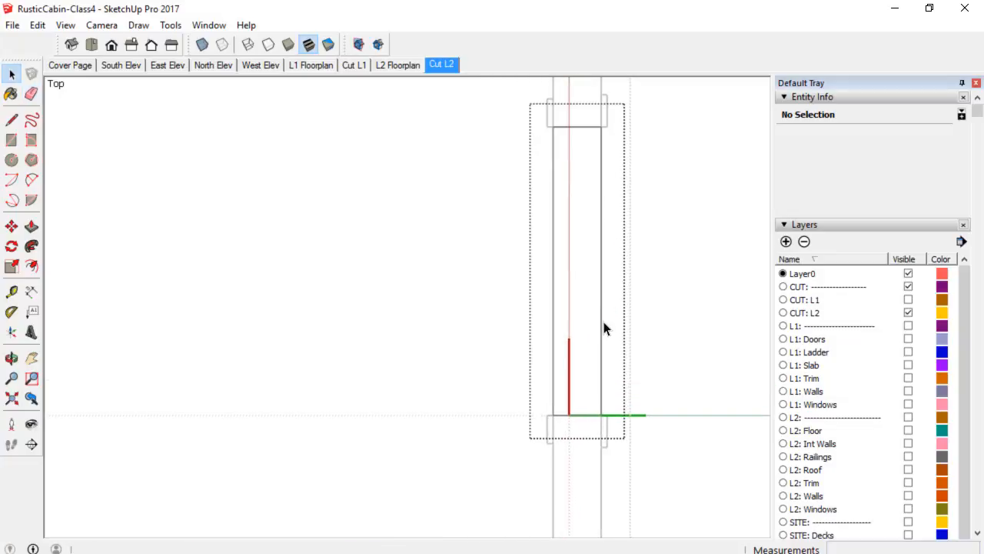
Open the Materials panel and pick the white Color M00 from the Colors collection.
scroll(838, 345, down, 6)
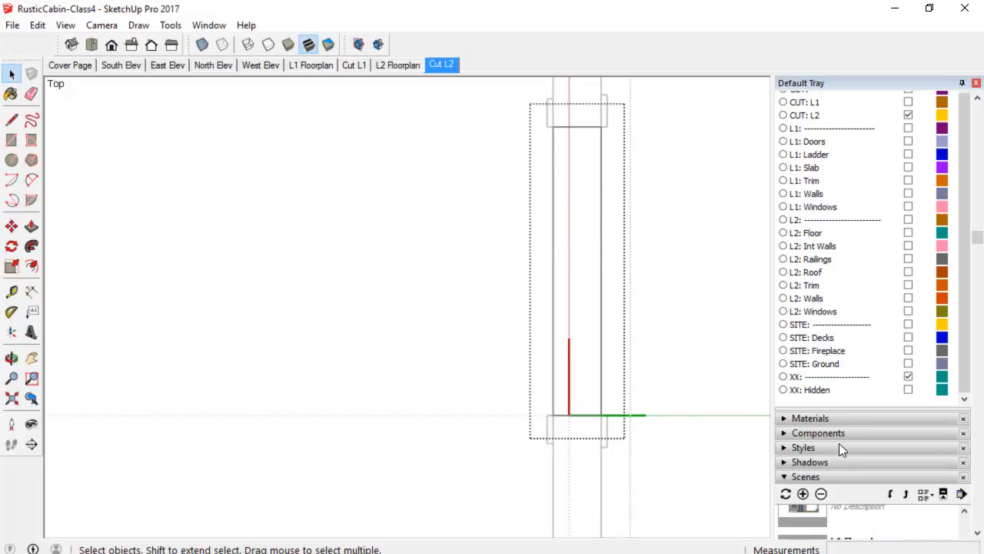
click(849, 418)
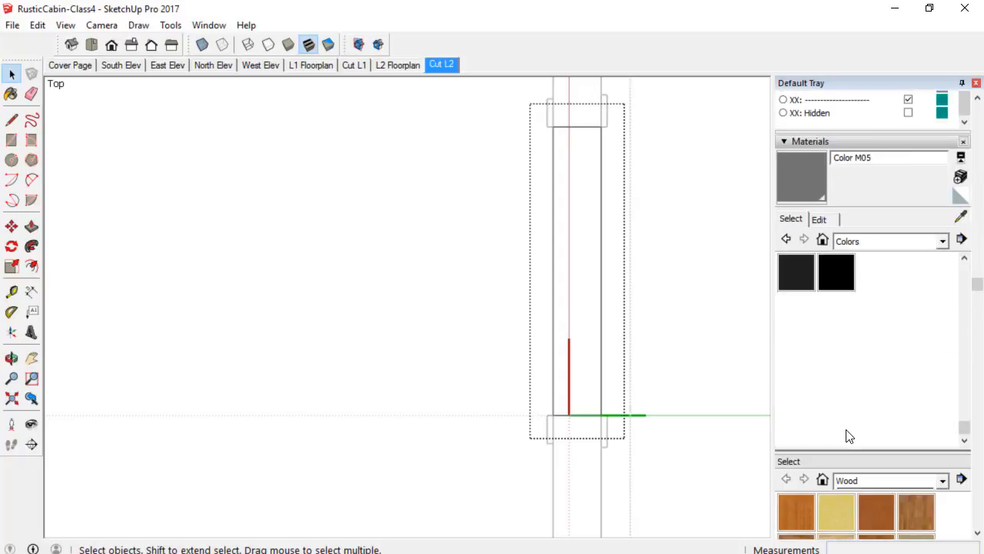
scroll(849, 431, up, 3)
click(797, 283)
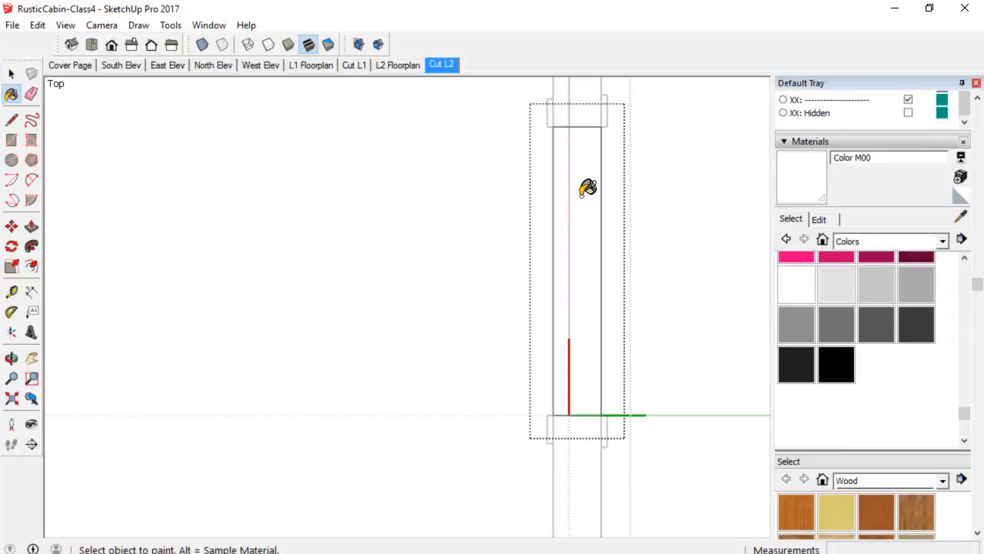
Draw a line across the top of the window opening and close the window component.
key(l)
click(552, 126)
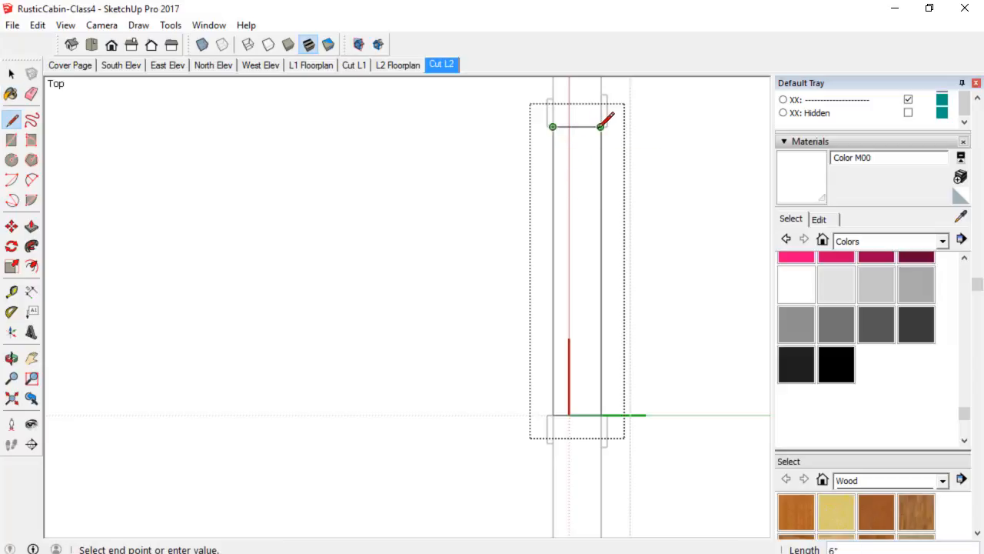
click(601, 126)
click(814, 289)
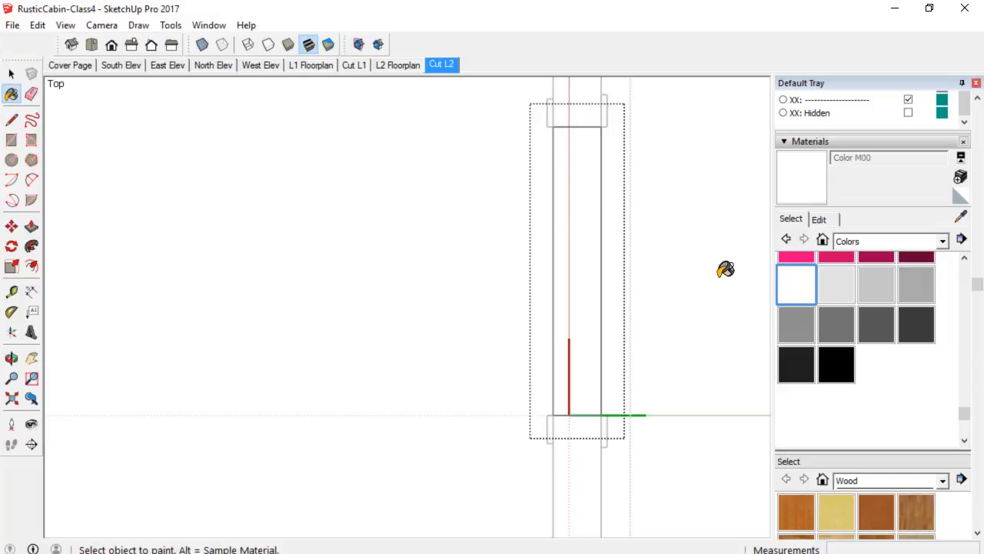
right_click(673, 232)
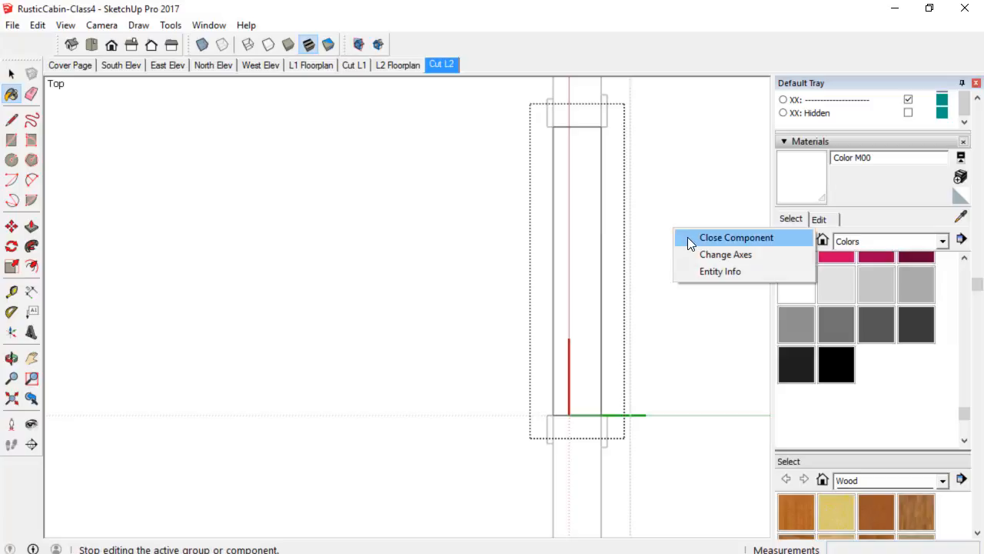
click(688, 238)
Reopen the window component and draw a vertical line along the full length of its opening.
scroll(650, 278, down, 3)
scroll(650, 277, up, 3)
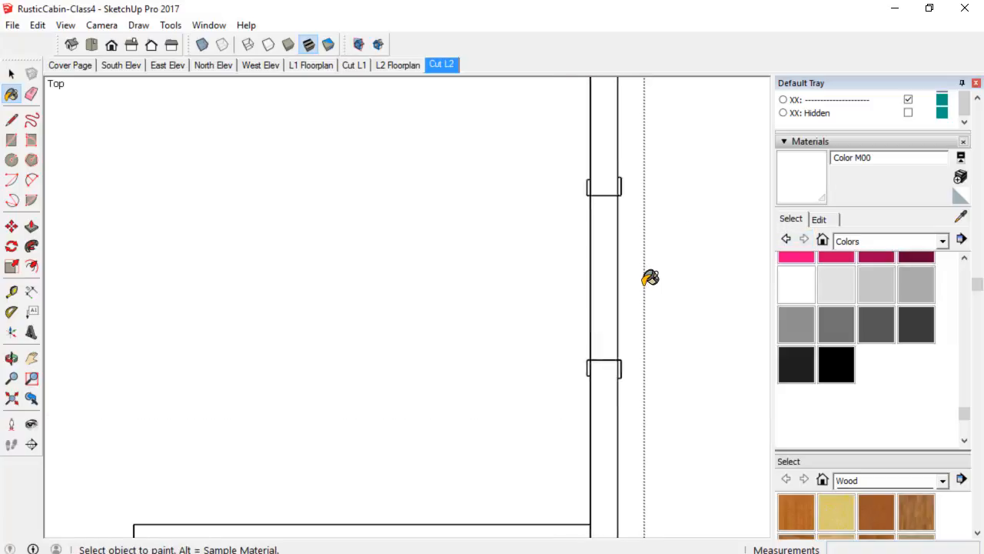
key(space)
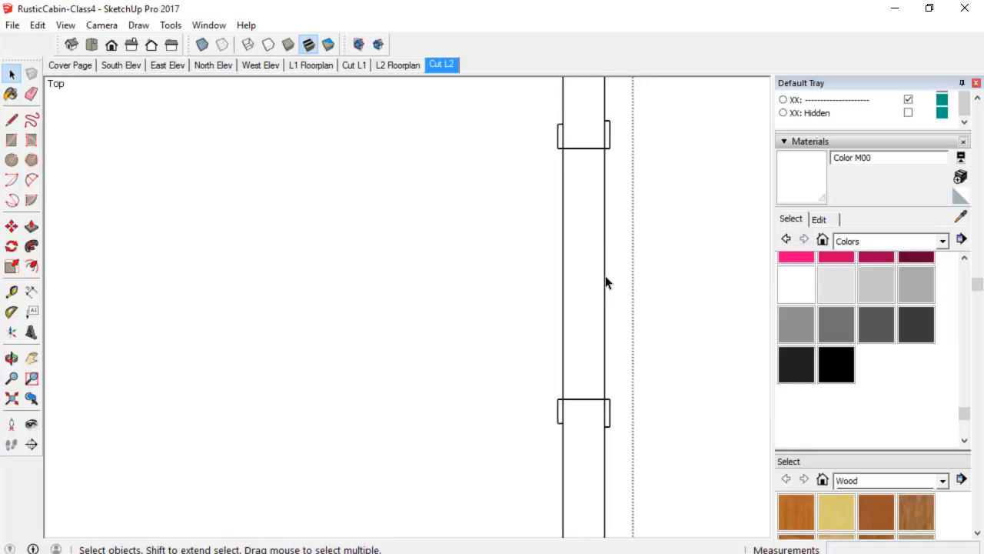
double_click(605, 282)
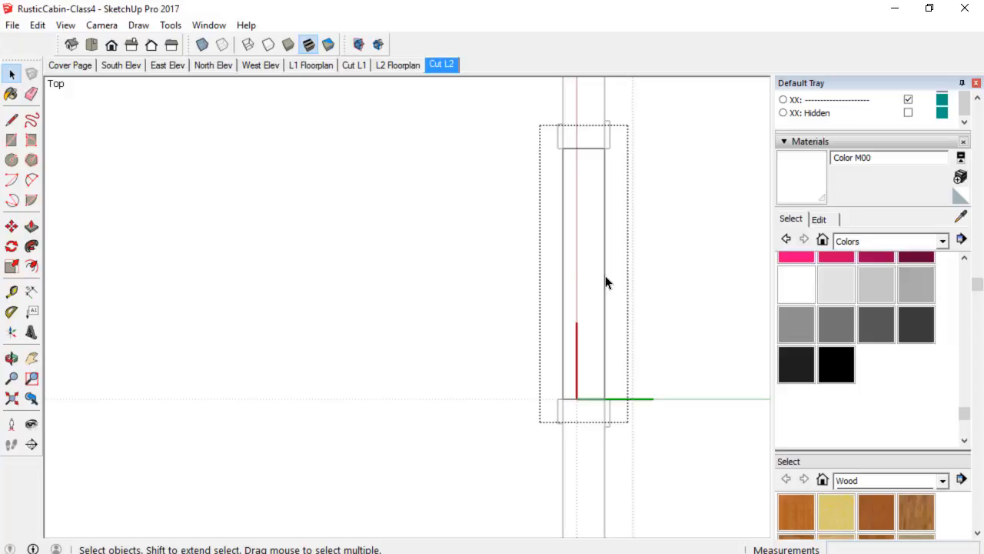
key(l)
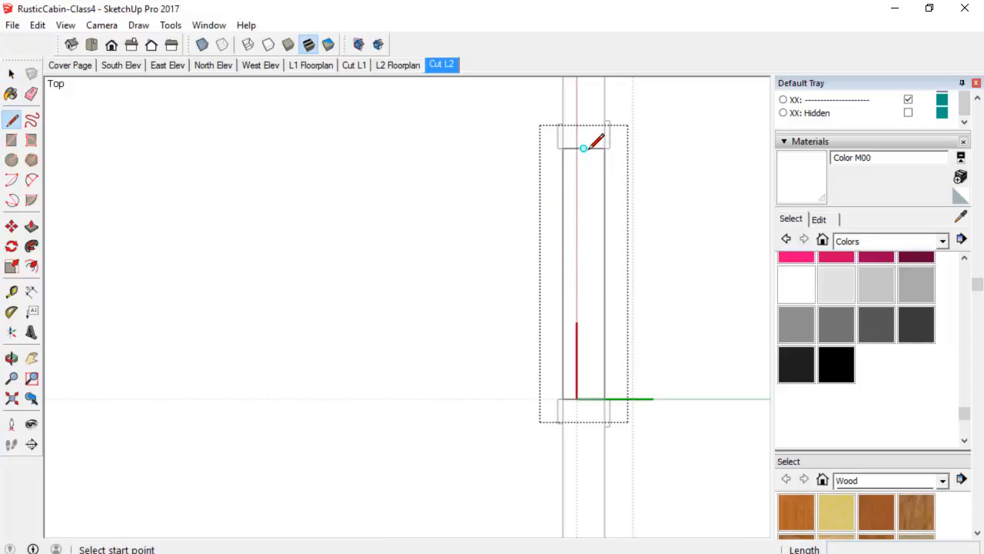
scroll(586, 146, up, 2)
click(582, 146)
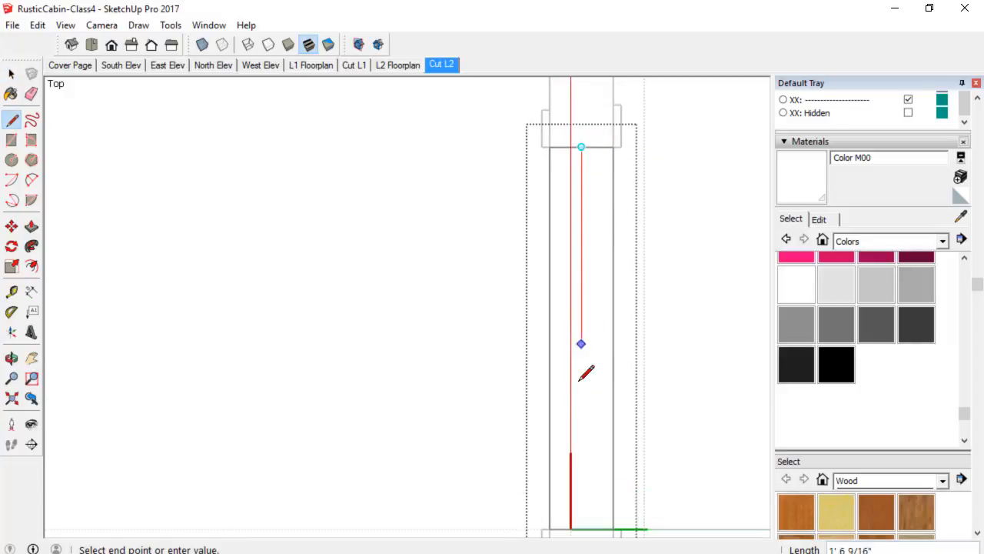
scroll(580, 400, down, 2)
shift+middle_drag(586, 387, 588, 288)
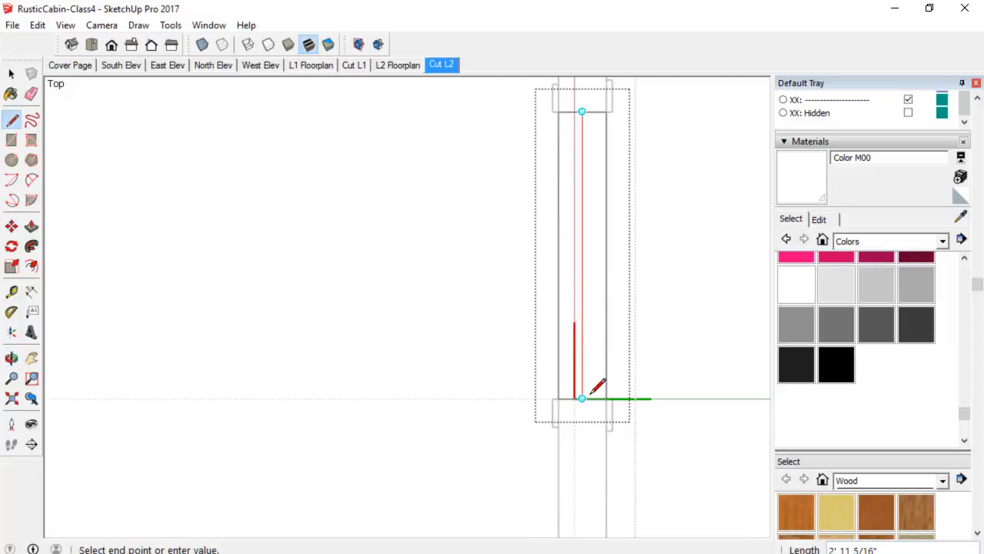
click(582, 398)
key(space)
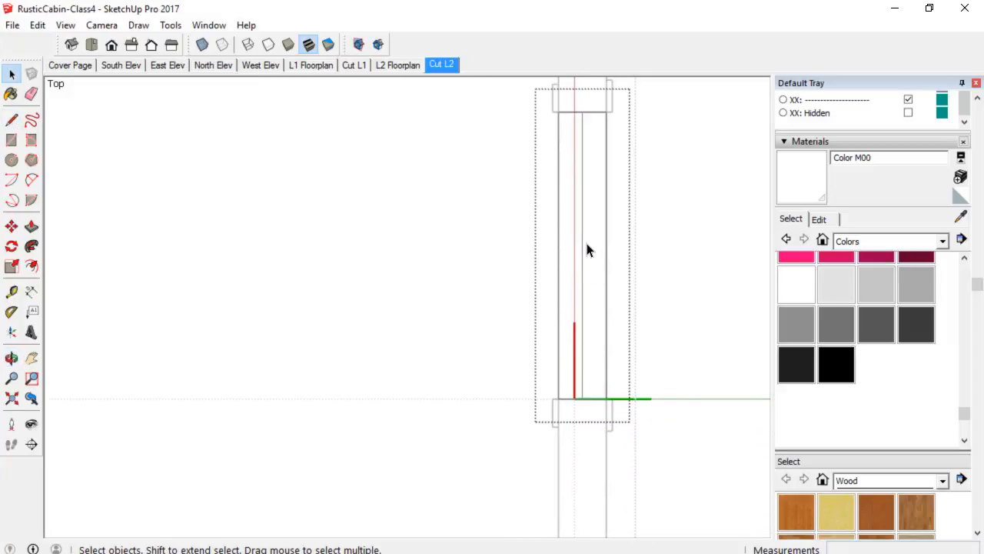
click(582, 254)
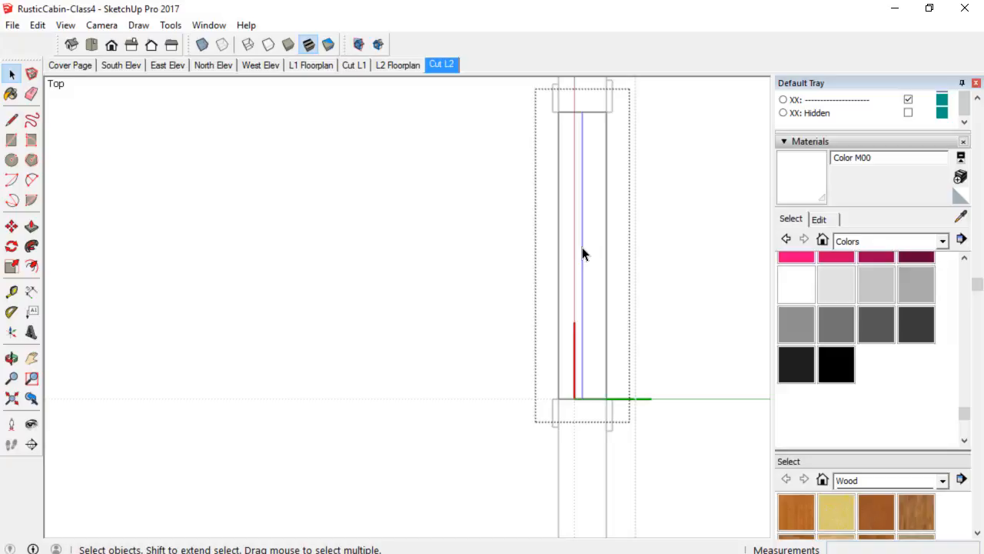
key(m)
click(582, 248)
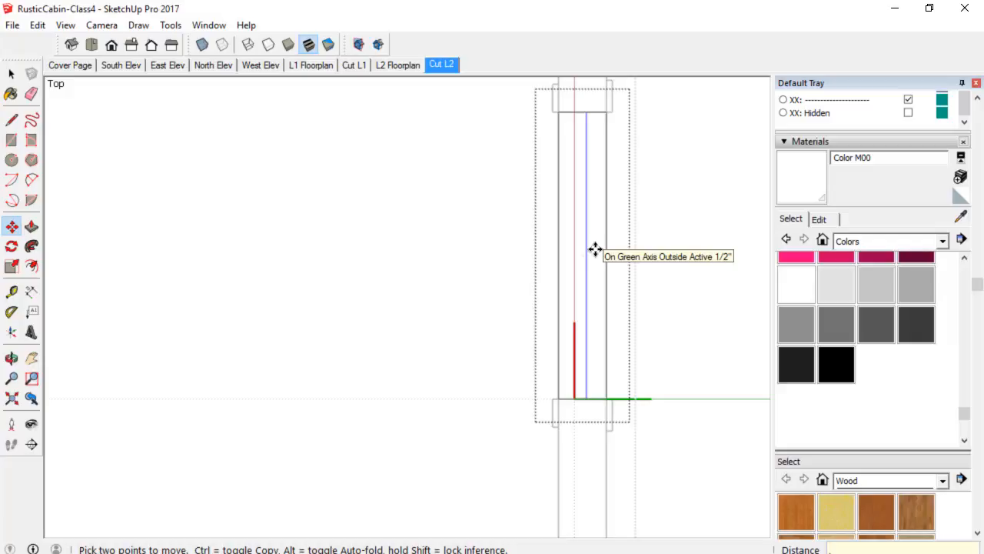
key(space)
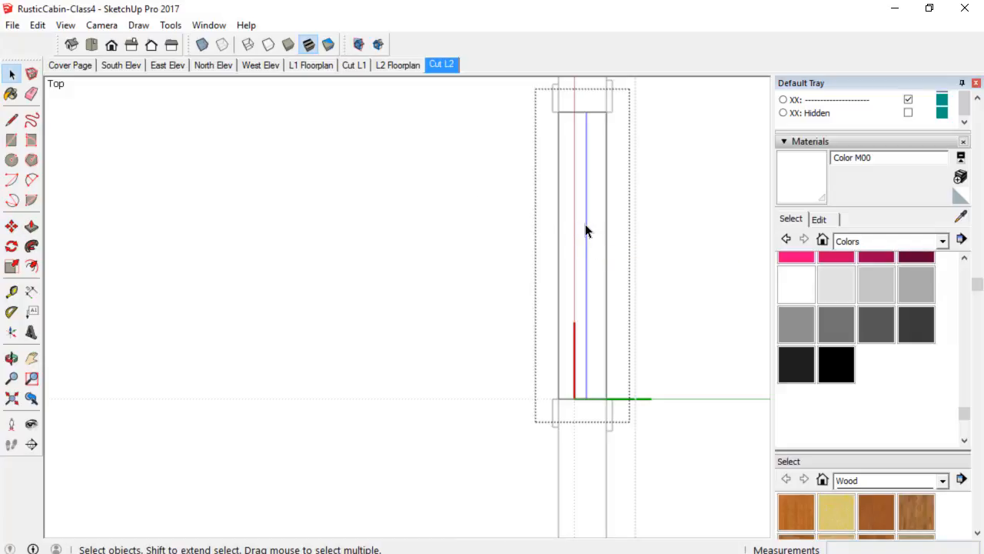
Copy the new vertical line 1 inch sideways and close the window component.
key(m)
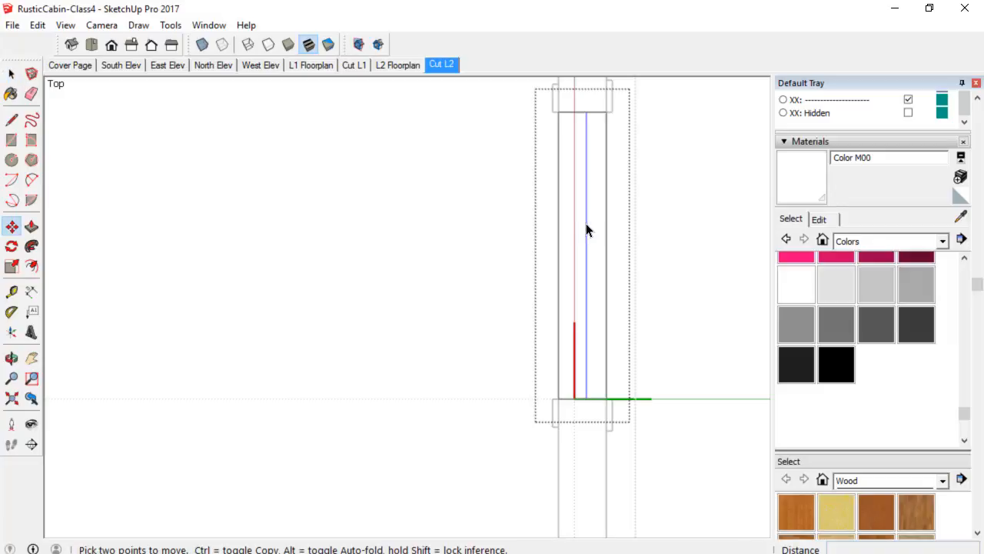
key(ctrl)
click(586, 229)
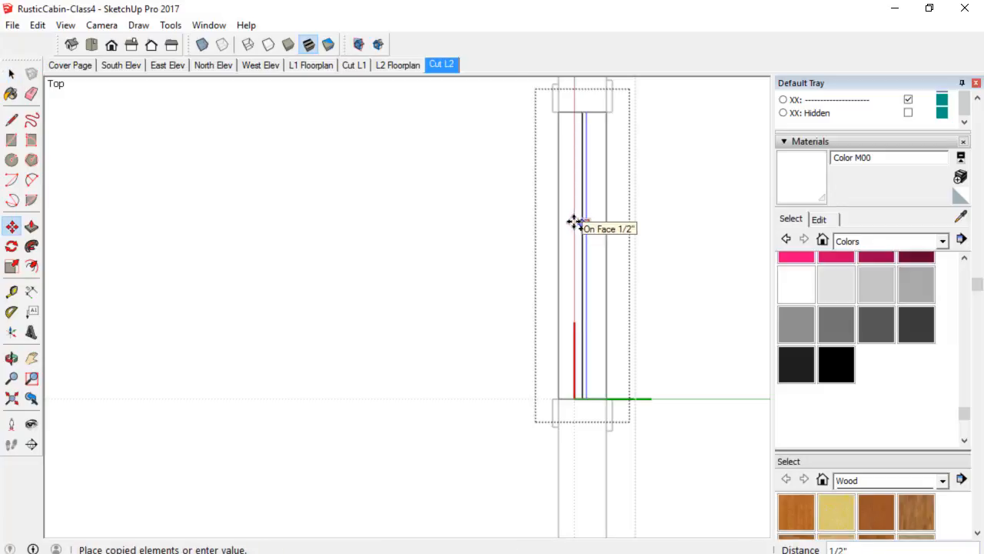
text(1)
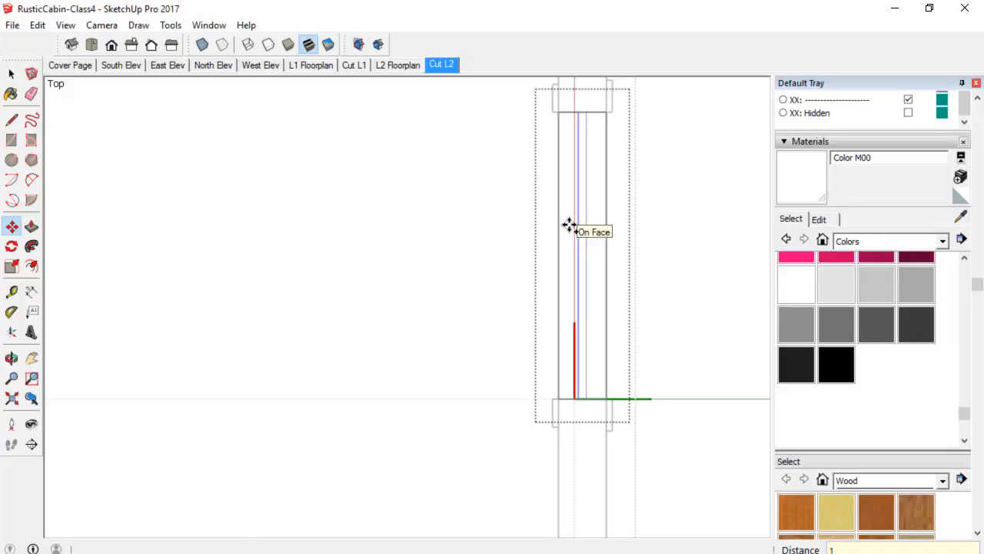
key(Return)
key(space)
right_click(672, 193)
click(674, 196)
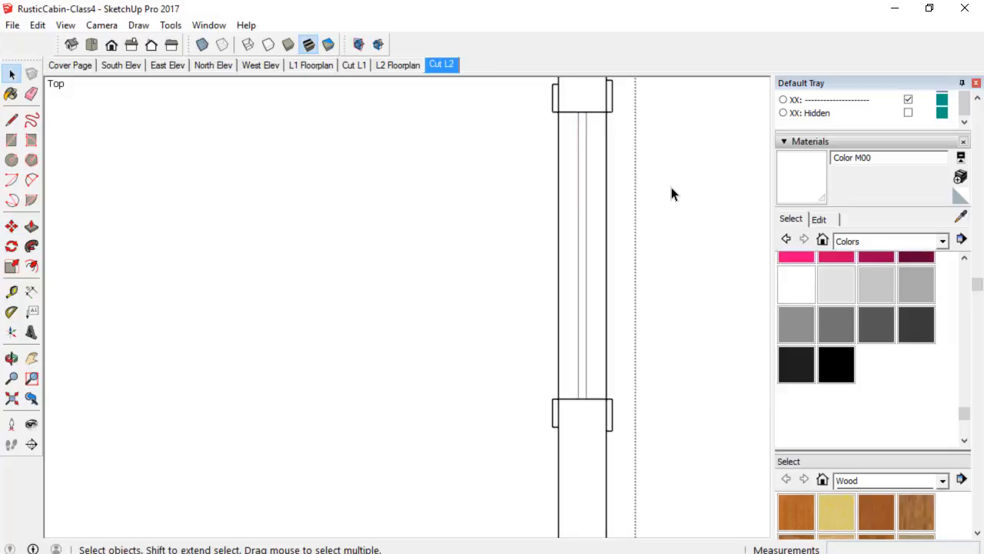
Examine the Cut L2 floor plan around the window and the outer walls.
click(703, 210)
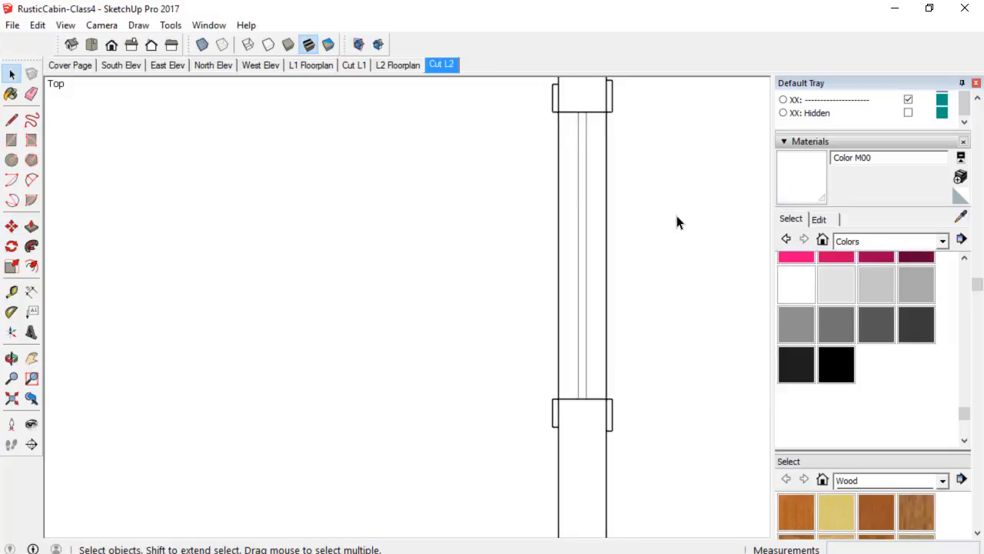
scroll(686, 223, down, 2)
scroll(688, 219, down, 2)
shift+middle_drag(679, 221, 506, 241)
scroll(496, 247, down, 2)
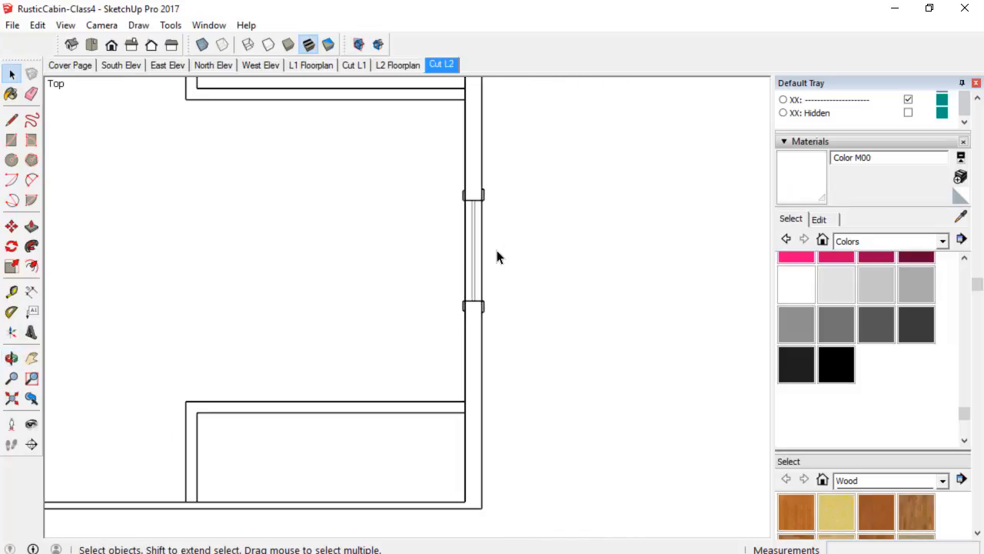
scroll(496, 248, up, 3)
scroll(458, 248, up, 5)
scroll(444, 216, down, 4)
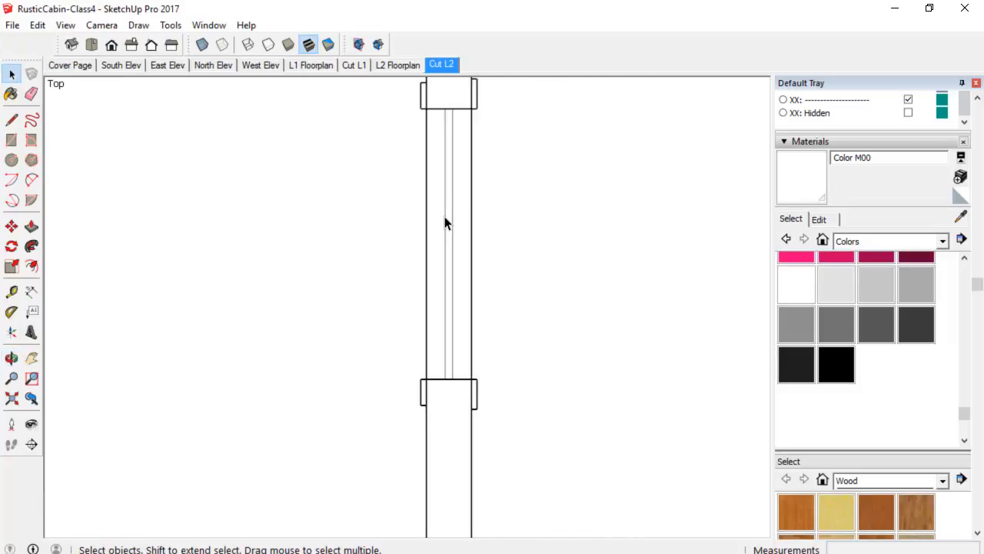
scroll(465, 263, down, 3)
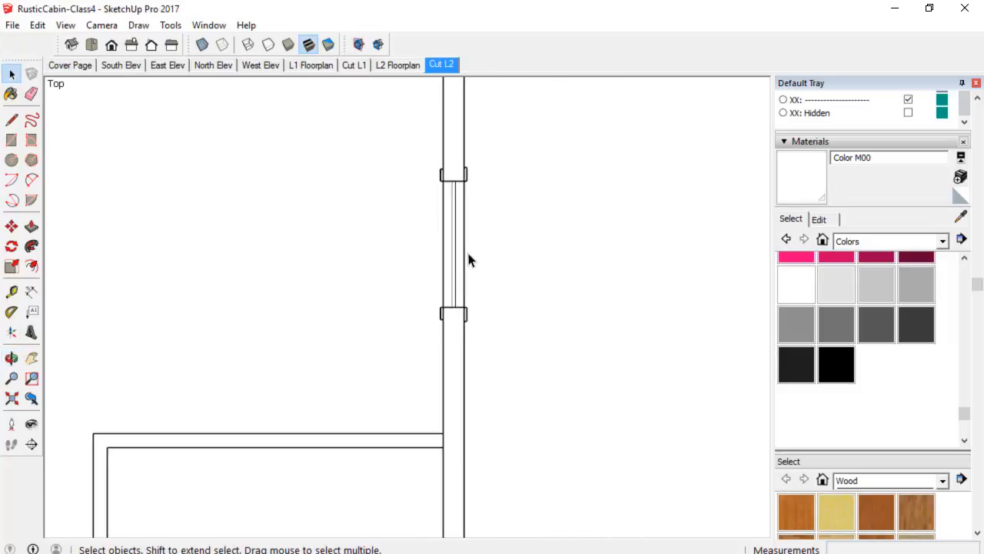
scroll(480, 262, down, 2)
scroll(467, 326, down, 1)
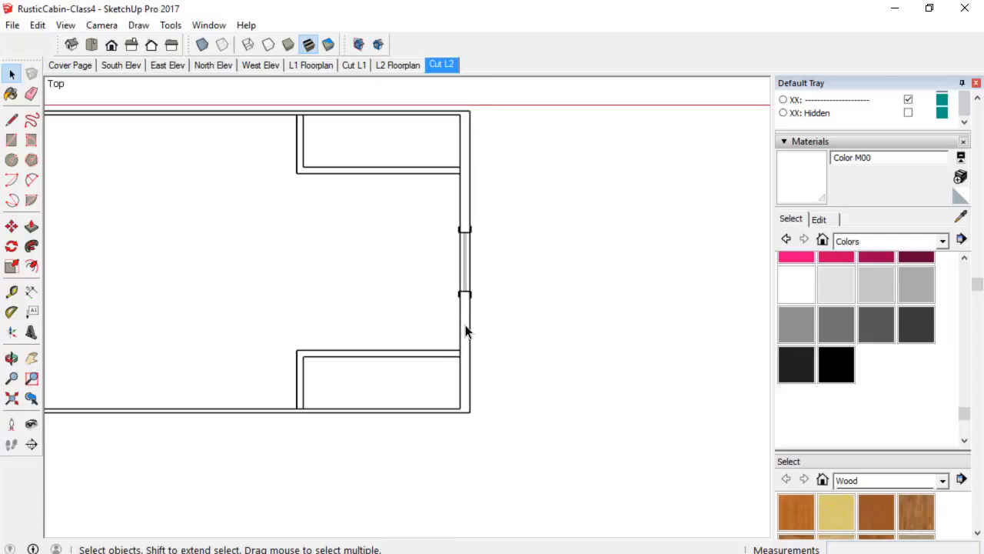
shift+middle_drag(466, 329, 596, 350)
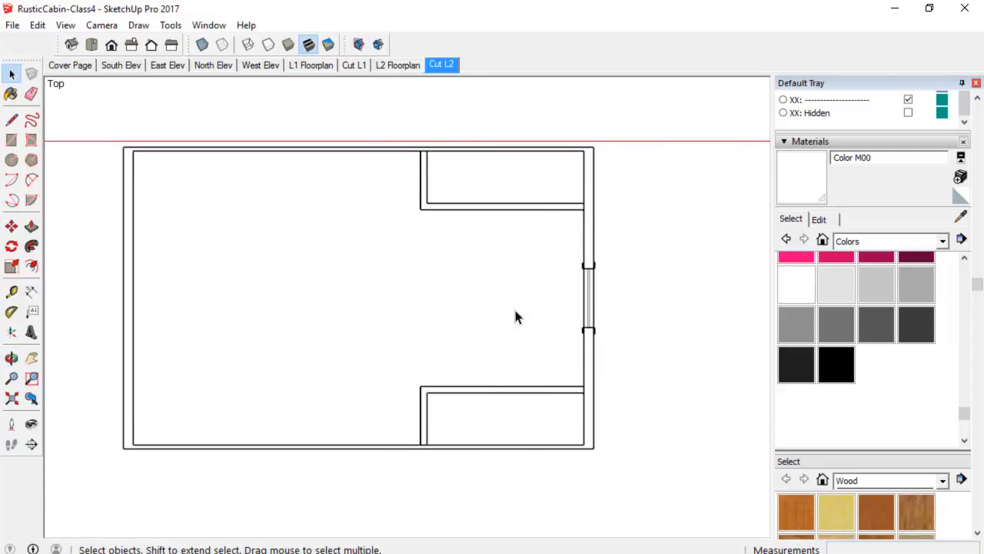
scroll(159, 455, up, 3)
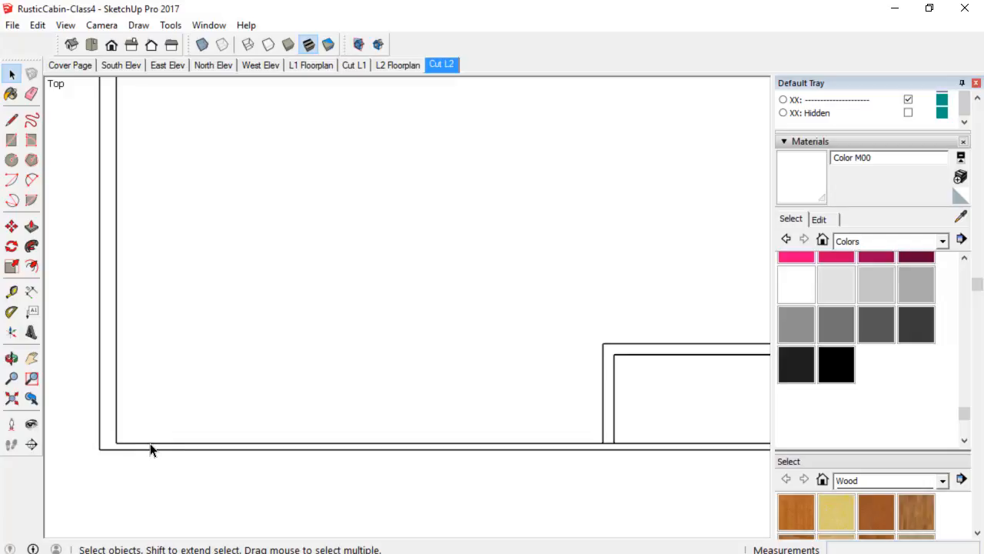
scroll(152, 451, down, 2)
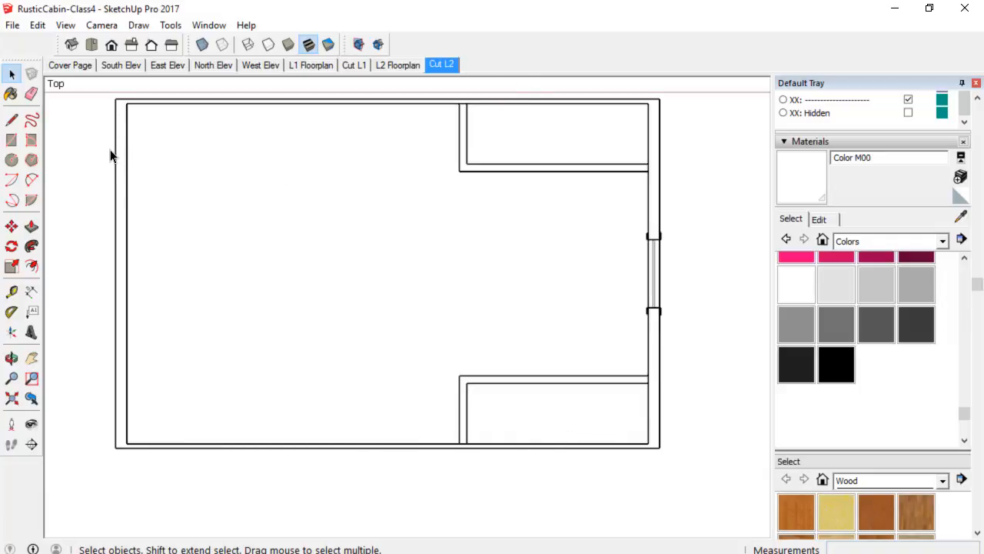
Place a guide 6 inches below the outer face of the bottom wall with the Tape Measure.
key(t)
scroll(158, 436, up, 3)
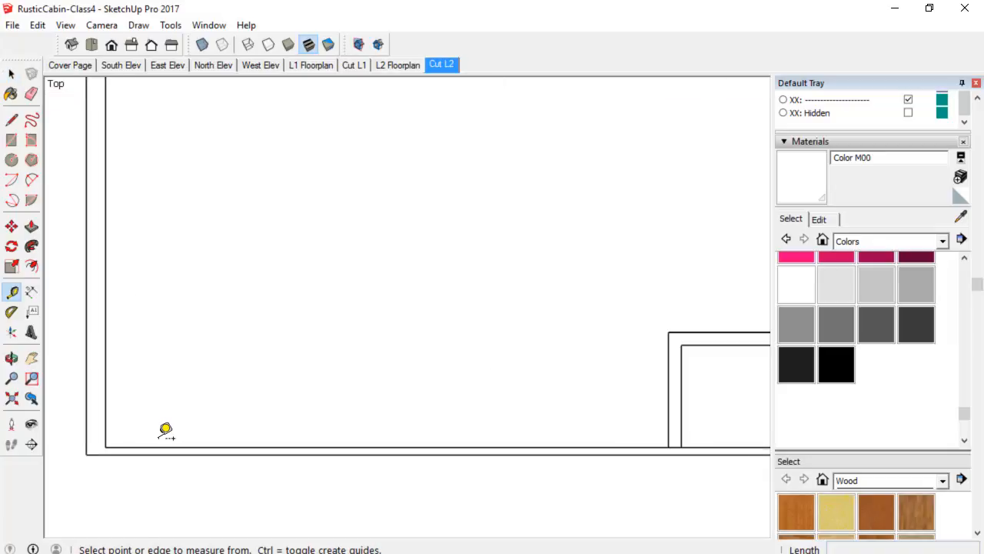
click(169, 449)
scroll(170, 448, up, 1)
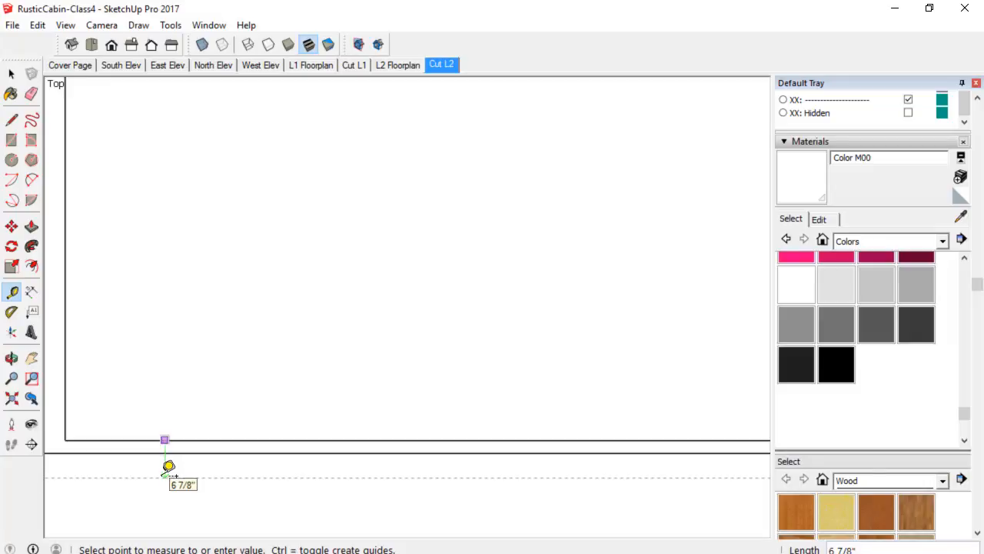
text(6)
key(Return)
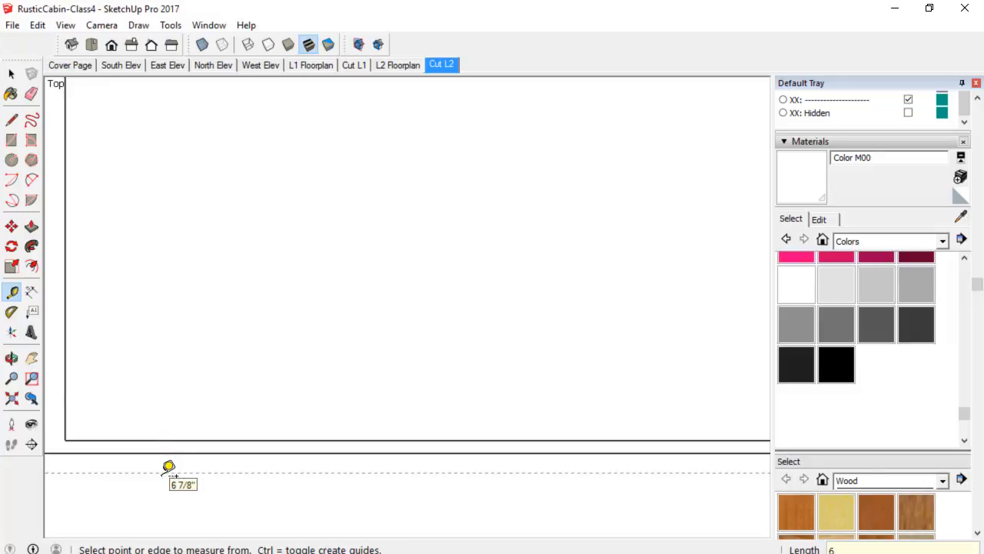
Place a second guide 6 inches above the outer face of the top wall.
scroll(141, 306, down, 3)
middle_drag(179, 266, 262, 375)
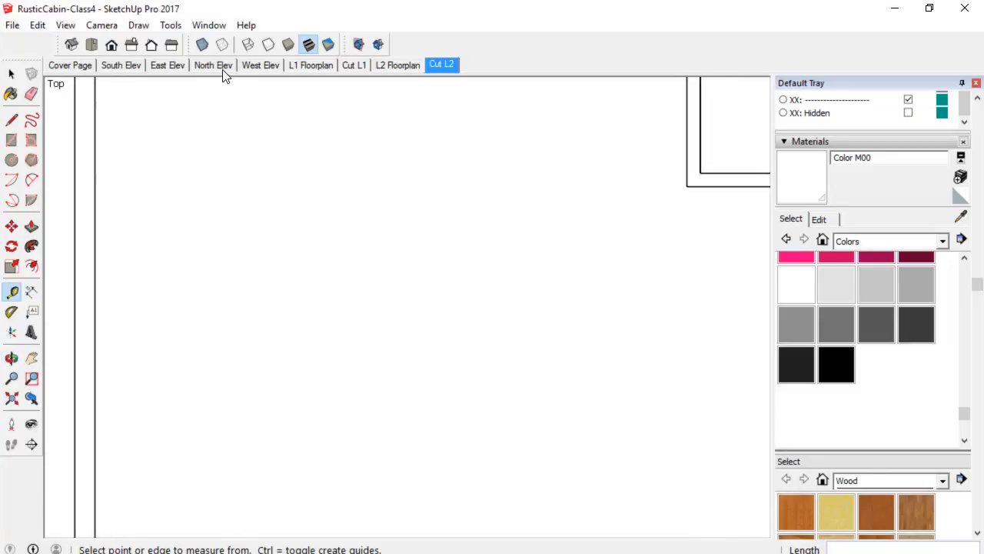
scroll(235, 145, down, 4)
scroll(231, 181, up, 4)
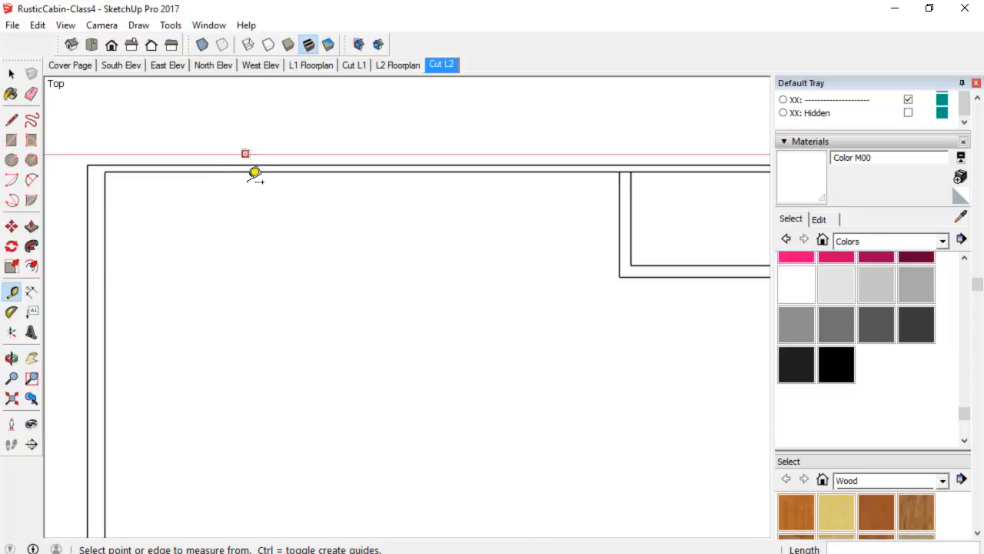
click(268, 173)
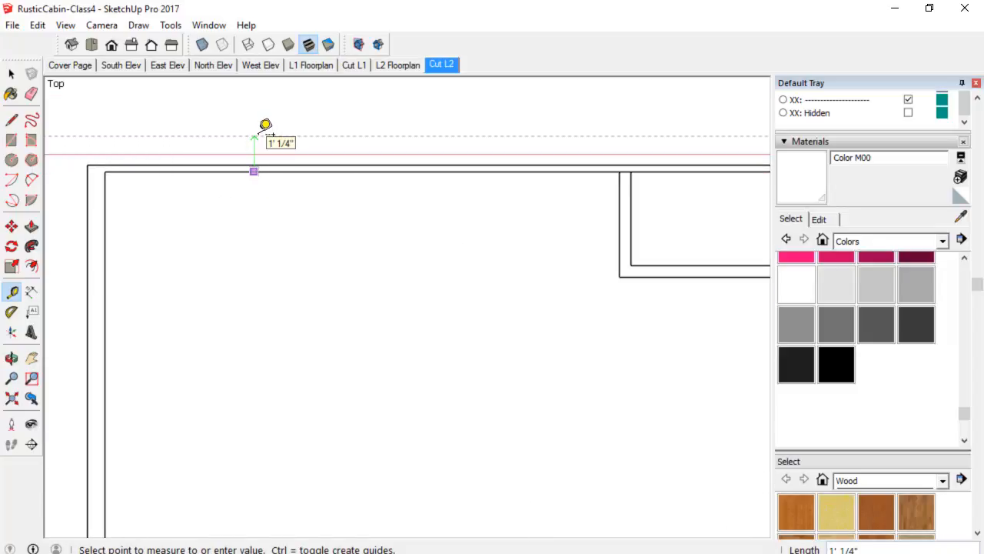
key(Return)
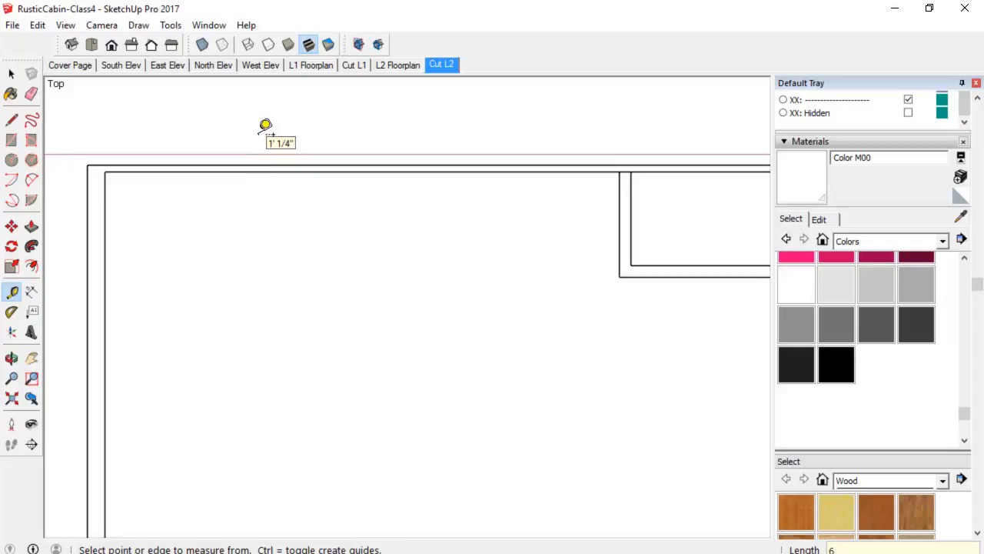
Open the floor-plan wall group for editing.
scroll(265, 125, down, 5)
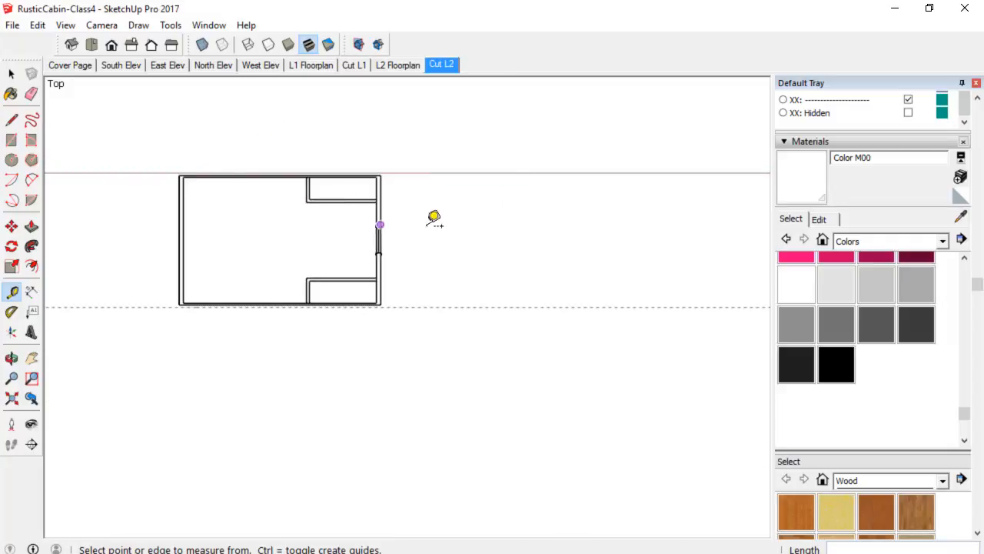
scroll(485, 169, down, 1)
scroll(472, 164, up, 3)
scroll(359, 183, down, 3)
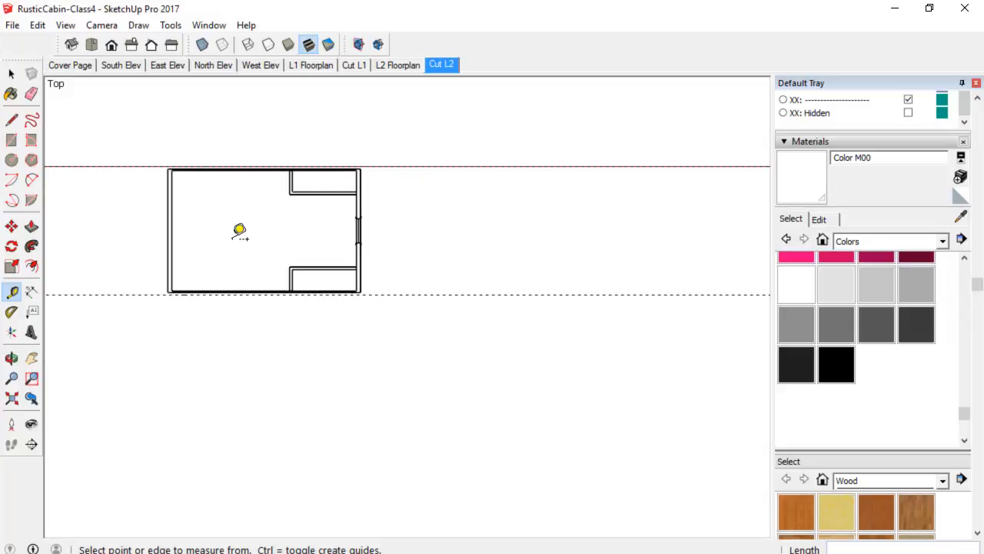
scroll(231, 220, up, 1)
scroll(388, 261, up, 2)
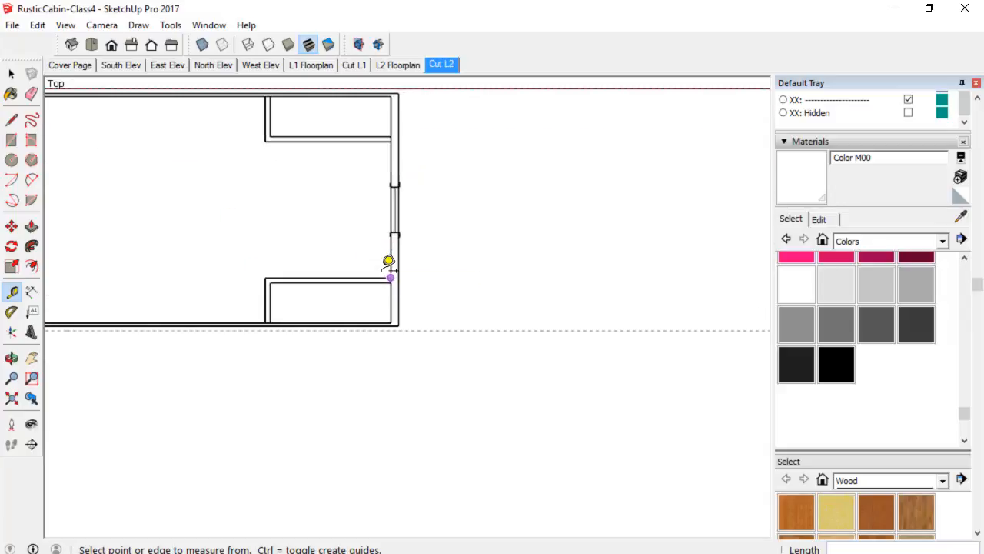
key(space)
scroll(392, 316, up, 2)
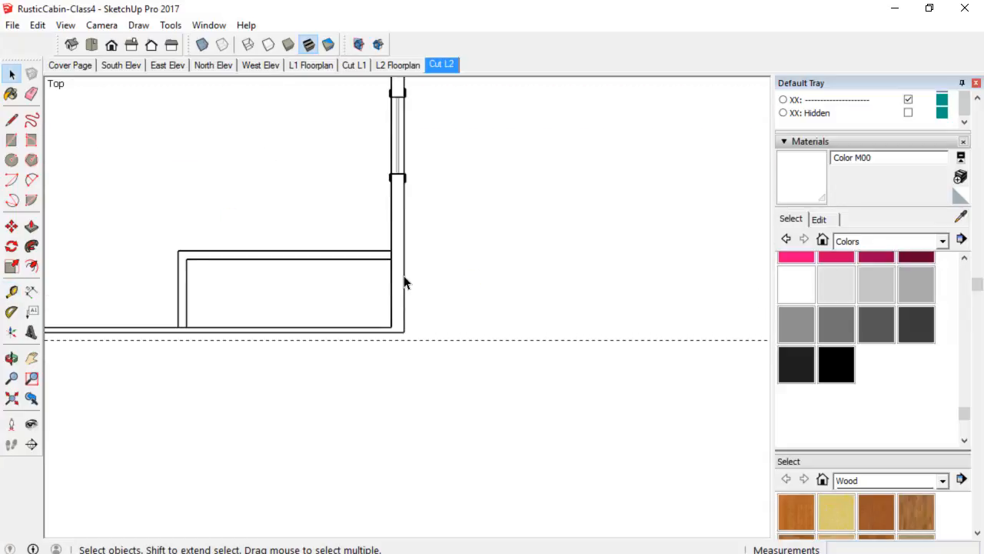
triple_click(405, 281)
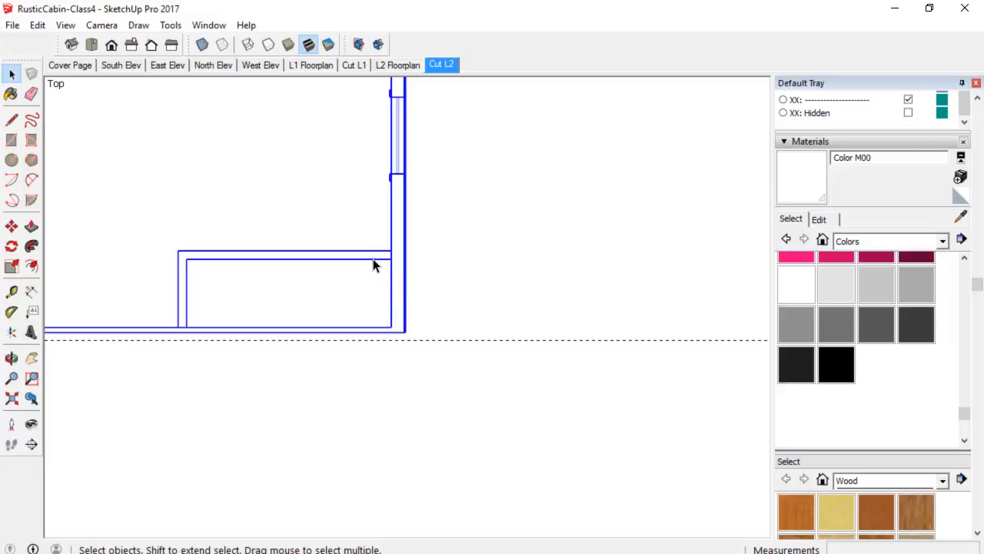
double_click(373, 260)
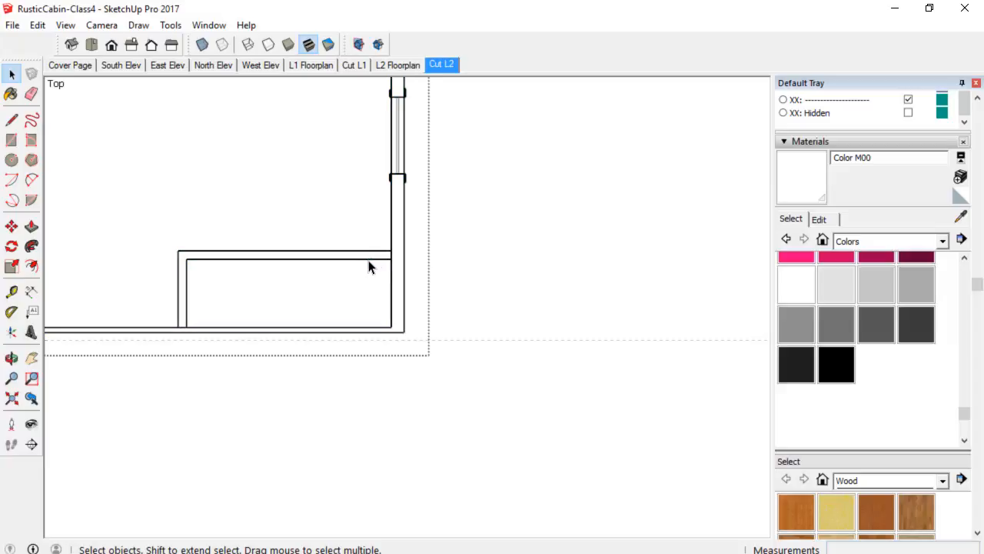
Explode the lower closet component inside the wall group.
click(369, 266)
scroll(369, 266, down, 2)
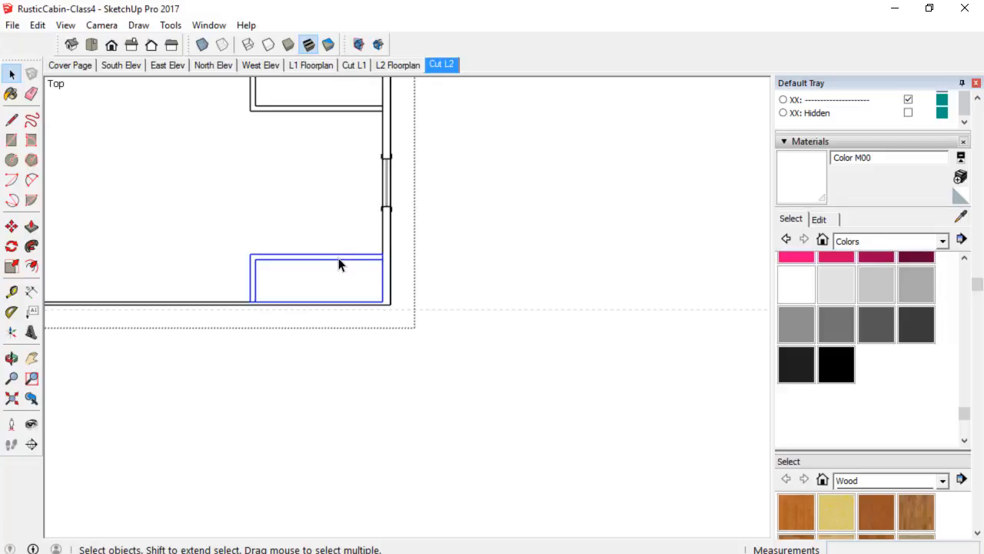
right_click(340, 265)
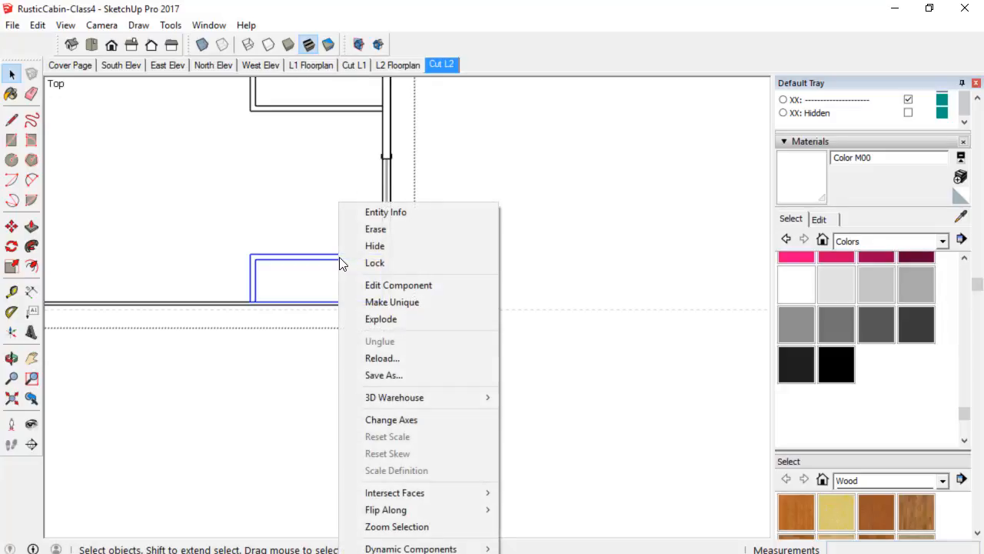
click(371, 319)
Explode the upper closet component.
click(323, 112)
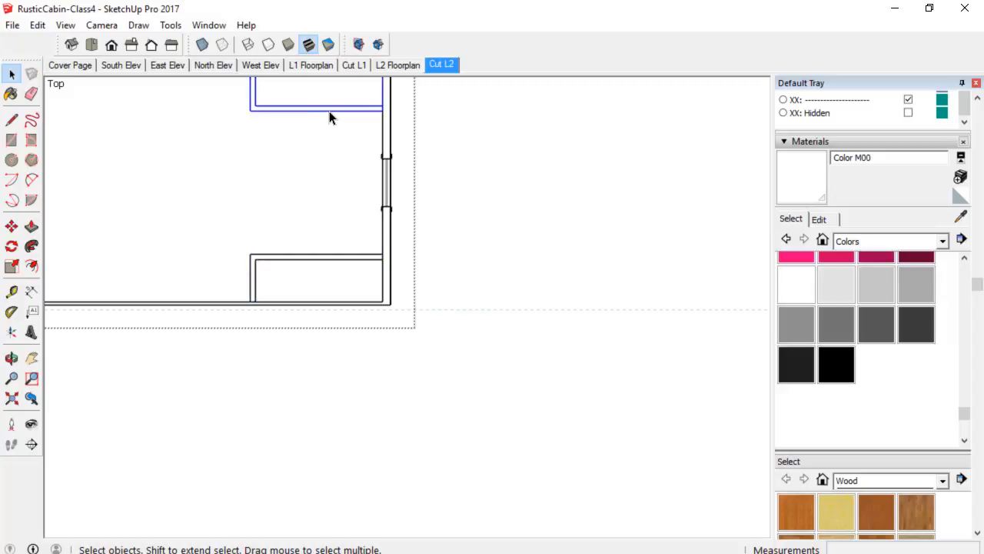
scroll(330, 115, up, 3)
shift+middle_drag(331, 116, 351, 232)
right_click(350, 224)
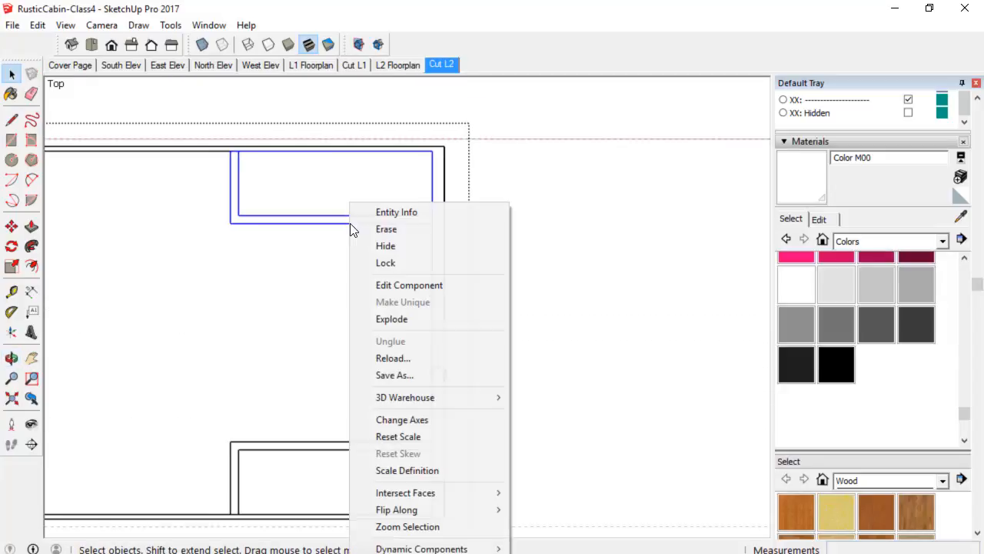
click(391, 318)
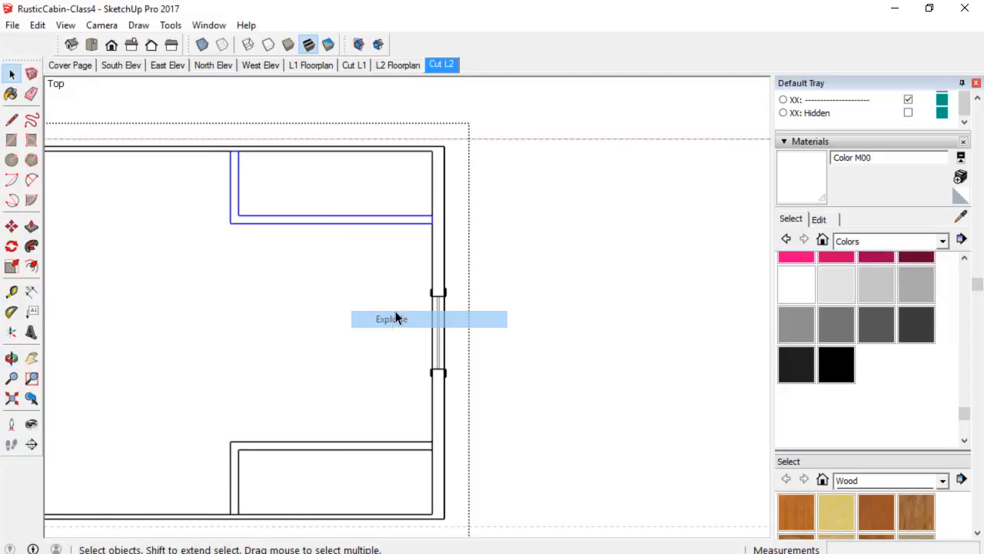
Explode the outer wall component.
click(432, 248)
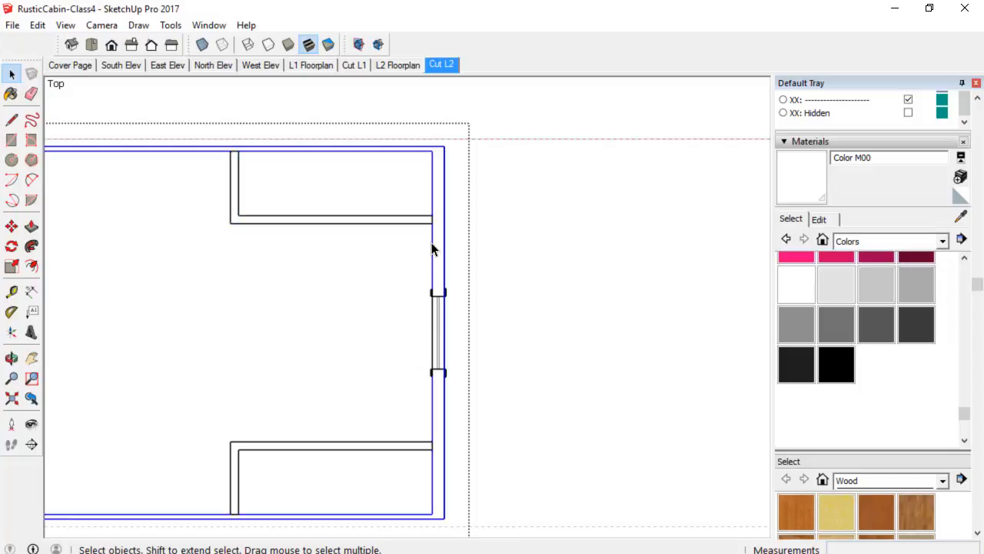
scroll(432, 248, down, 2)
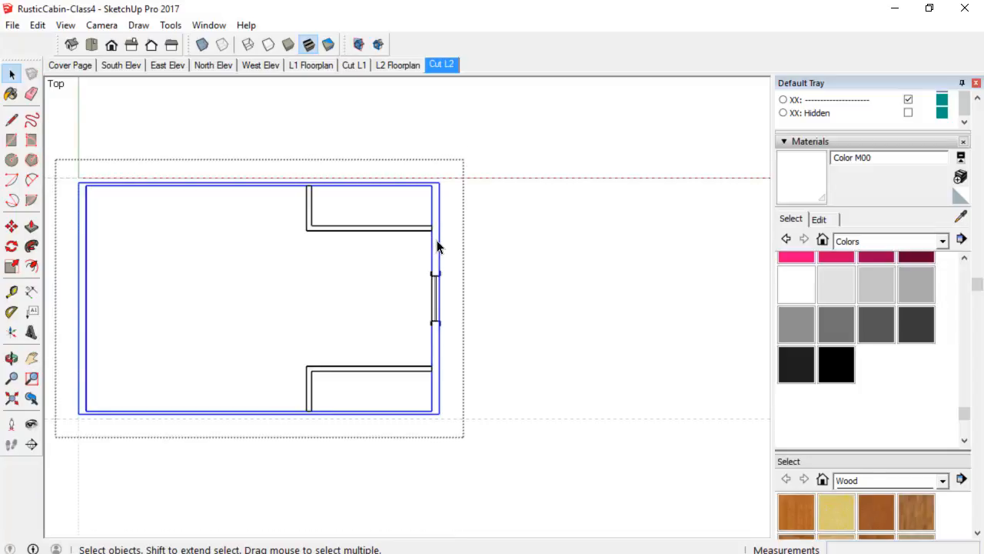
right_click(440, 249)
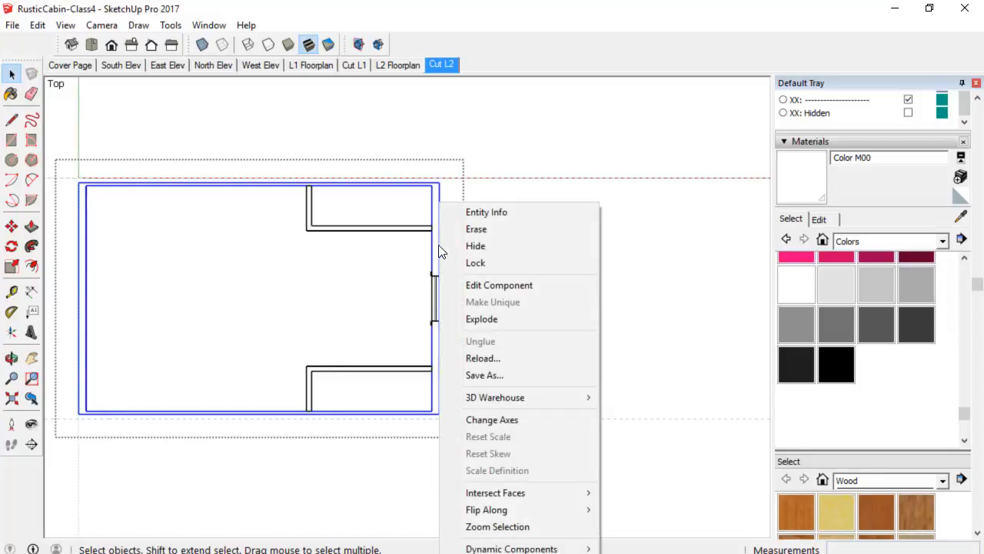
click(481, 318)
Erase the overlapping edges where the upper closet wall meets the outer wall.
scroll(442, 250, up, 4)
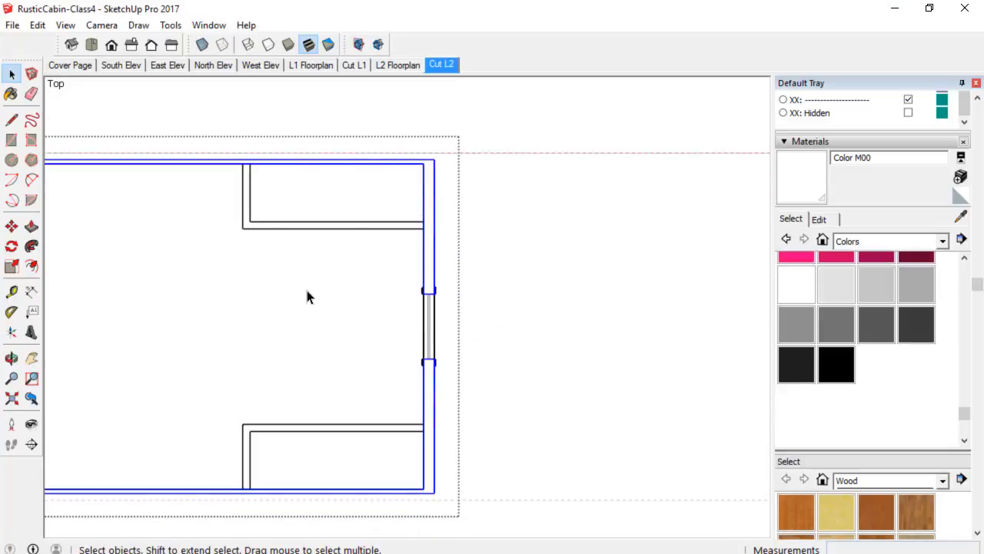
shift+middle_drag(307, 297, 507, 248)
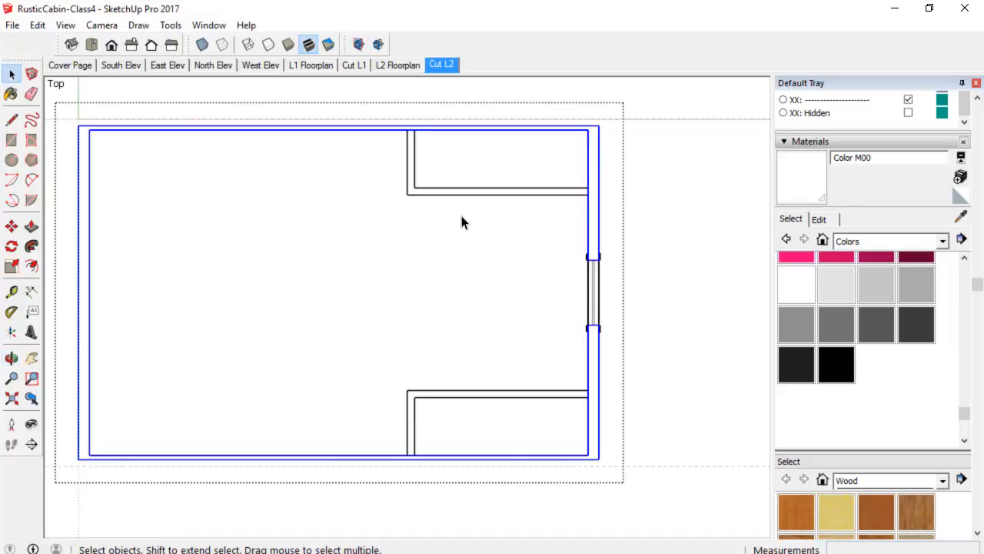
scroll(461, 223, up, 1)
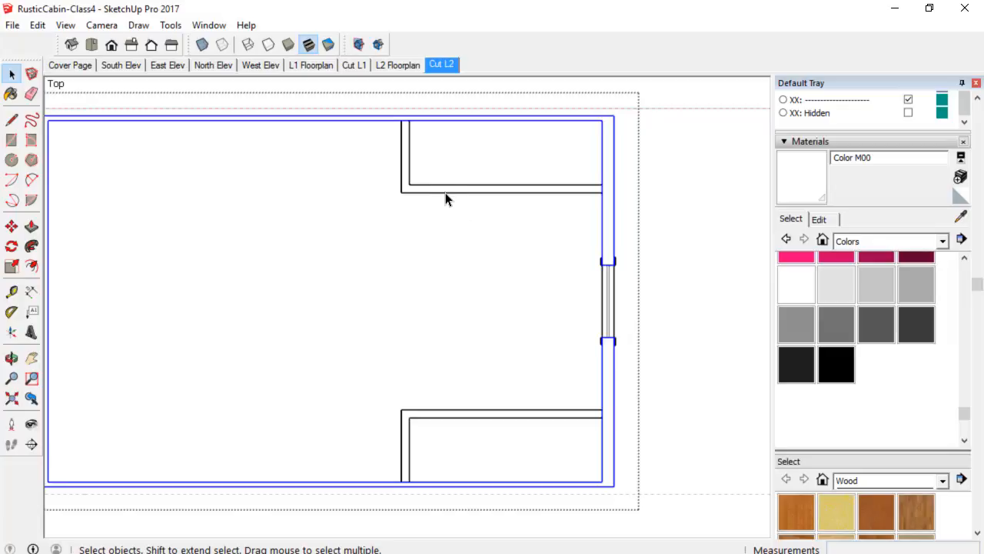
scroll(422, 160, up, 1)
key(e)
scroll(415, 160, up, 5)
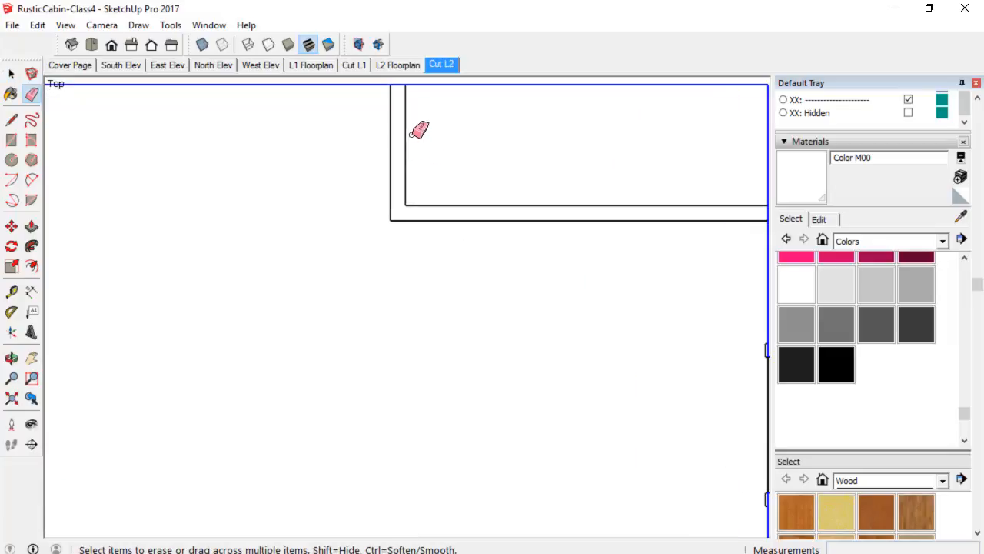
scroll(413, 127, down, 5)
middle_drag(419, 119, 438, 174)
scroll(433, 145, up, 3)
key(space)
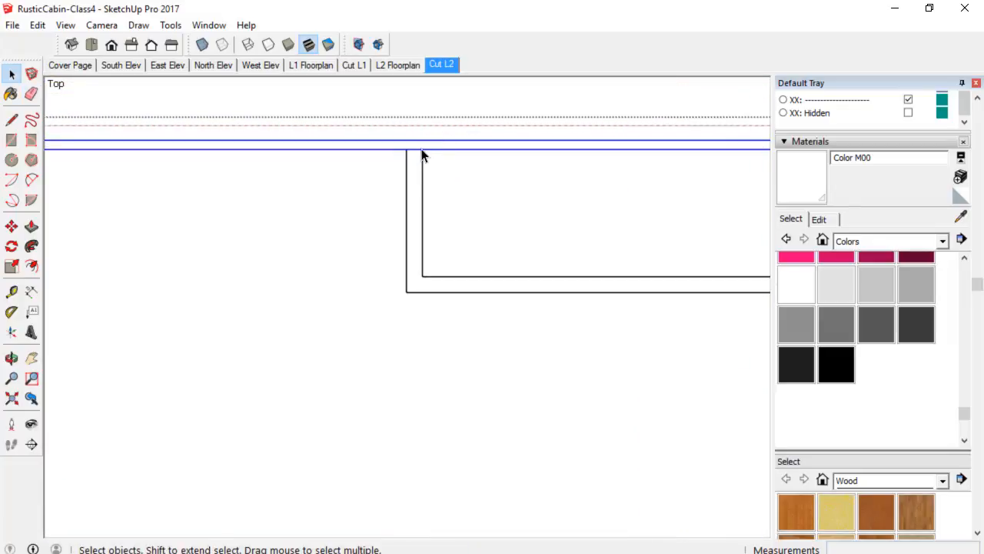
Inspect the corners of the Cut L2 wall outline for leftover overlapping edges.
key(e)
scroll(427, 150, up, 2)
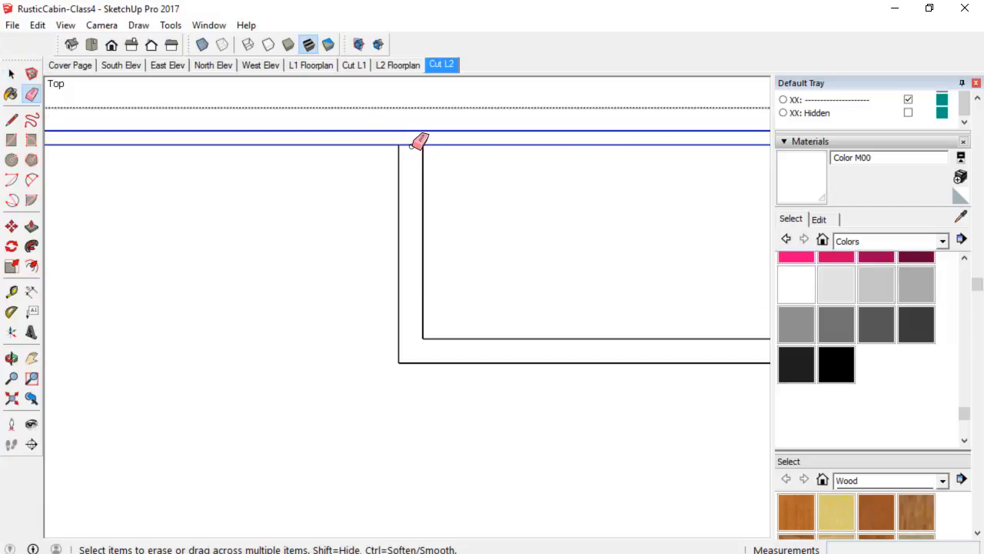
scroll(469, 189, down, 3)
shift+middle_drag(587, 246, 316, 212)
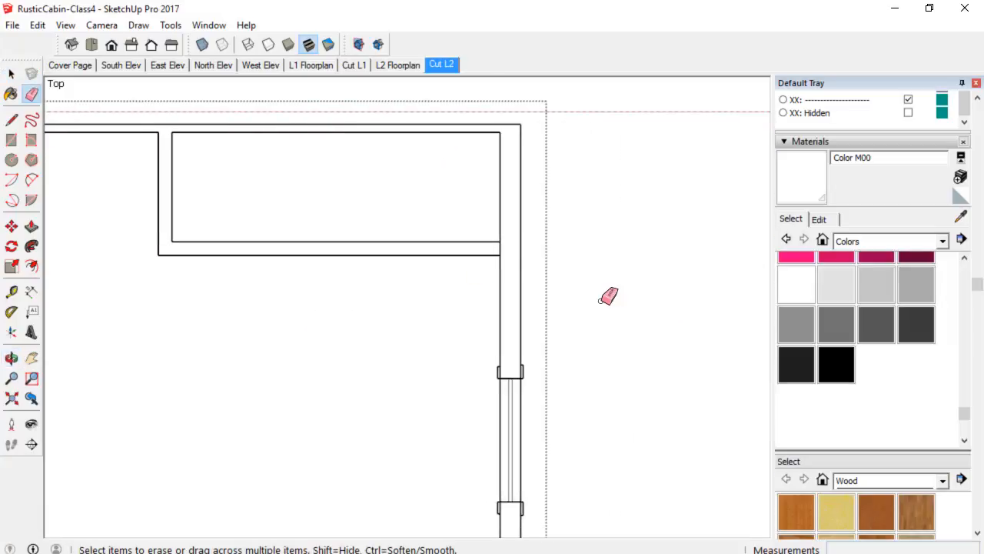
scroll(597, 302, up, 2)
scroll(468, 224, down, 2)
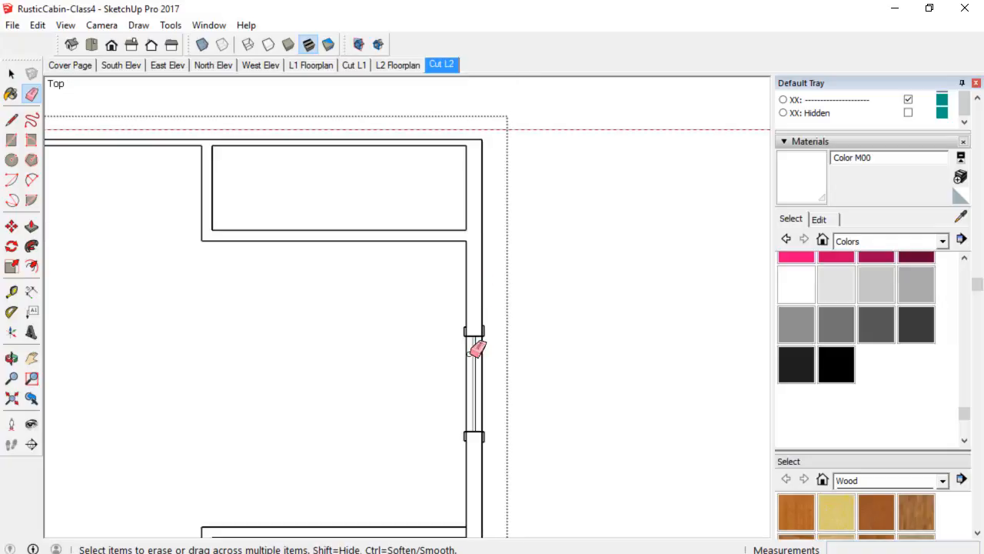
mouse_move(475, 345)
shift+middle_down()
mouse_move(433, 171)
mouse_move(439, 146)
shift+middle_up()
scroll(461, 322, up, 2)
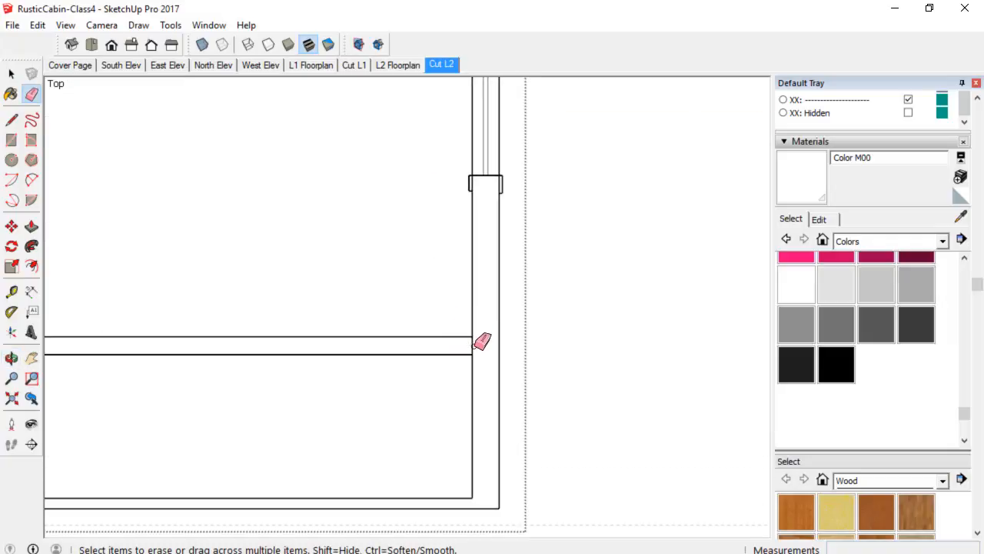
shift+middle_drag(263, 364, 465, 205)
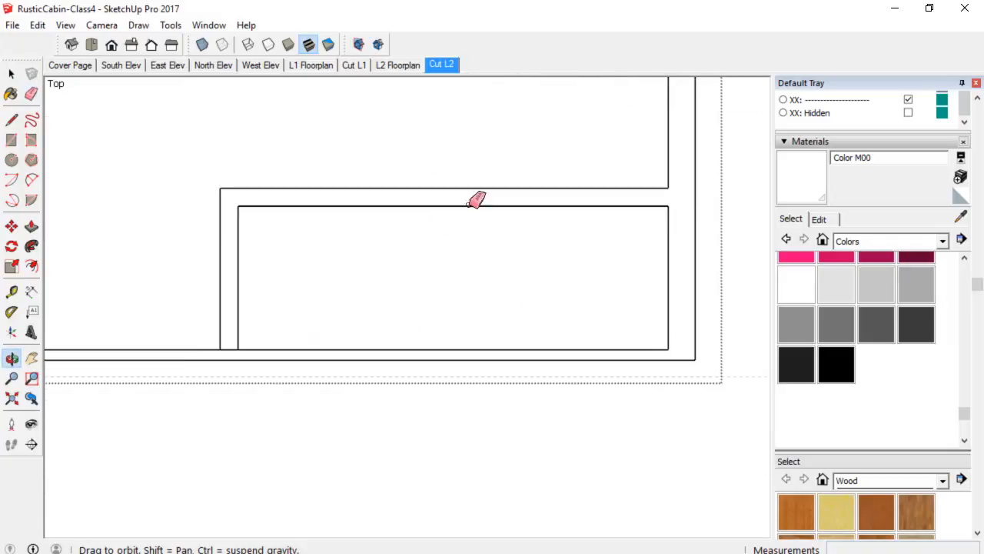
scroll(234, 342, down, 2)
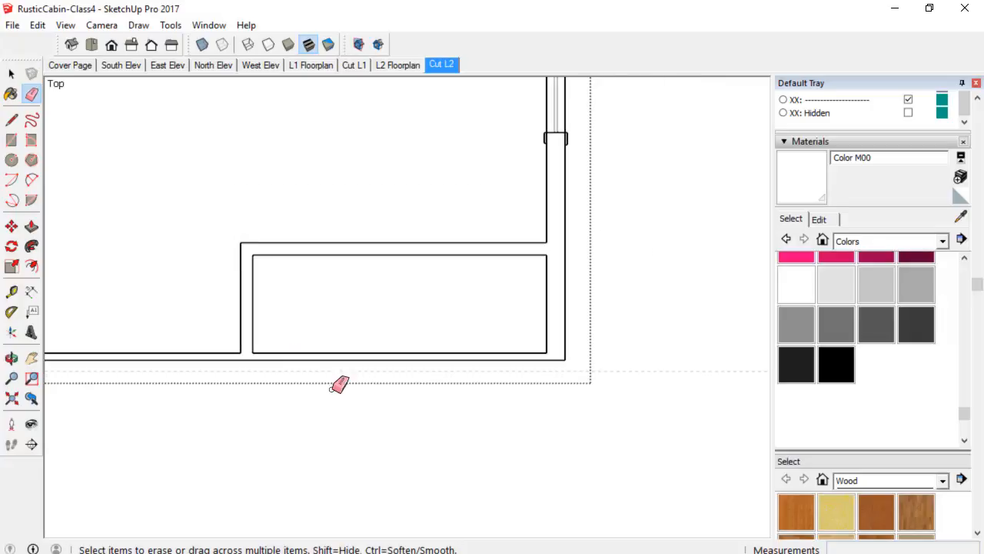
mouse_move(338, 385)
shift+middle_down()
mouse_move(422, 316)
mouse_move(738, 261)
mouse_move(727, 266)
shift+middle_up()
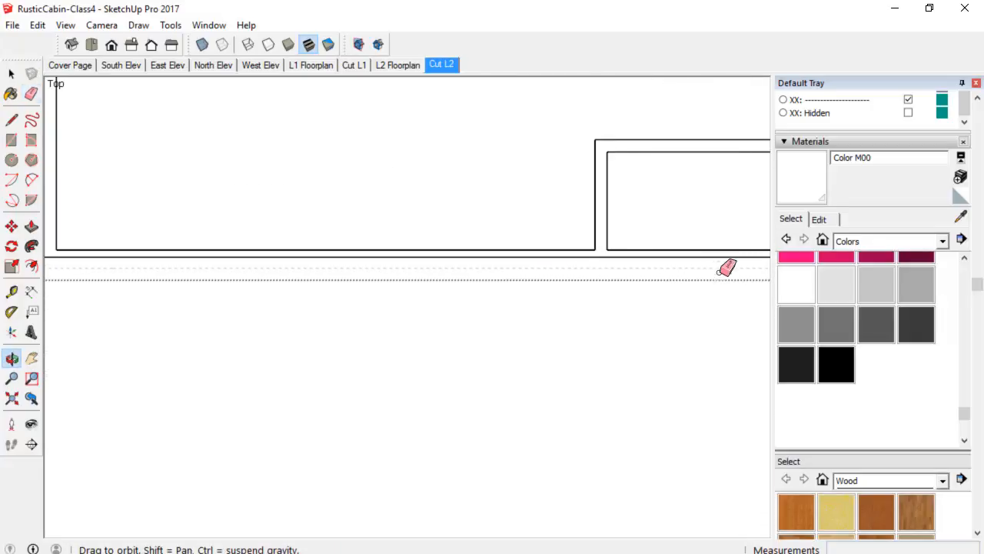
scroll(695, 278, down, 2)
shift+middle_drag(653, 292, 398, 310)
key(space)
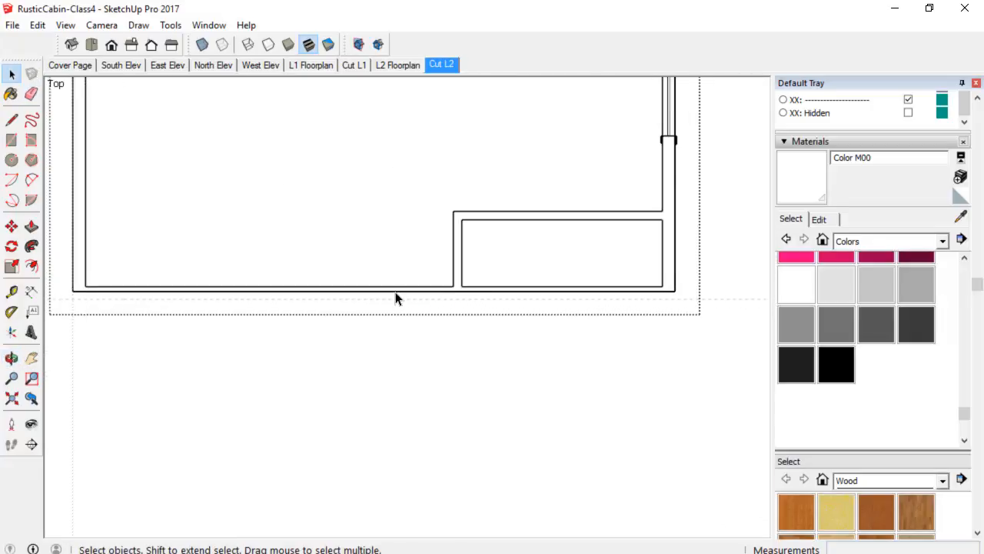
Move the bottom outer edge of the wall outline down to align with the plan boundary.
click(399, 299)
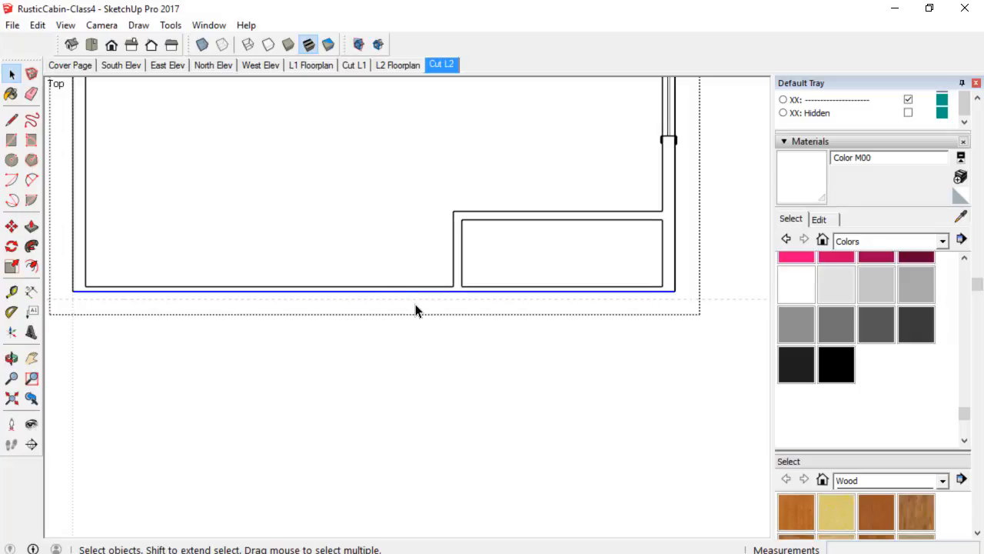
key(m)
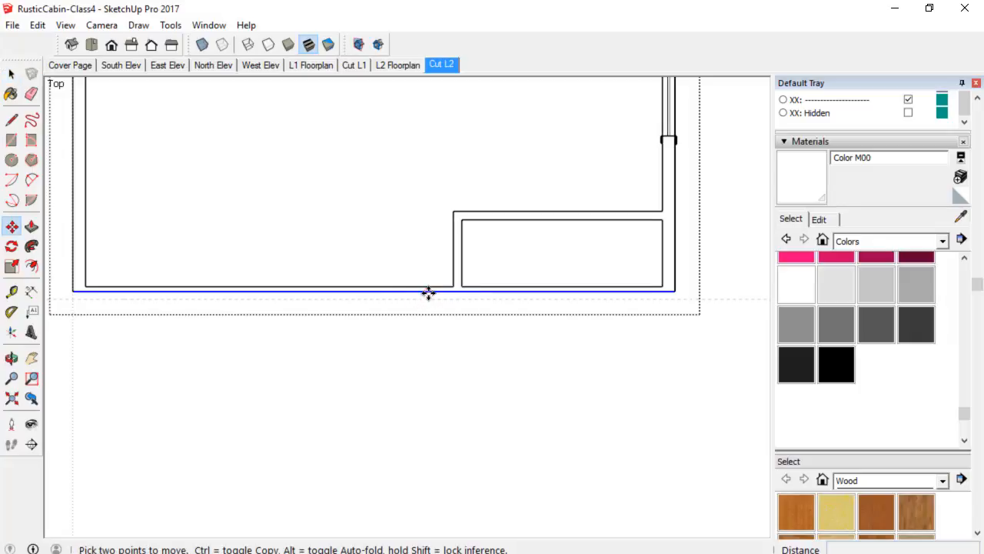
scroll(423, 289, down, 3)
shift+middle_drag(408, 253, 397, 412)
scroll(386, 257, up, 4)
key(space)
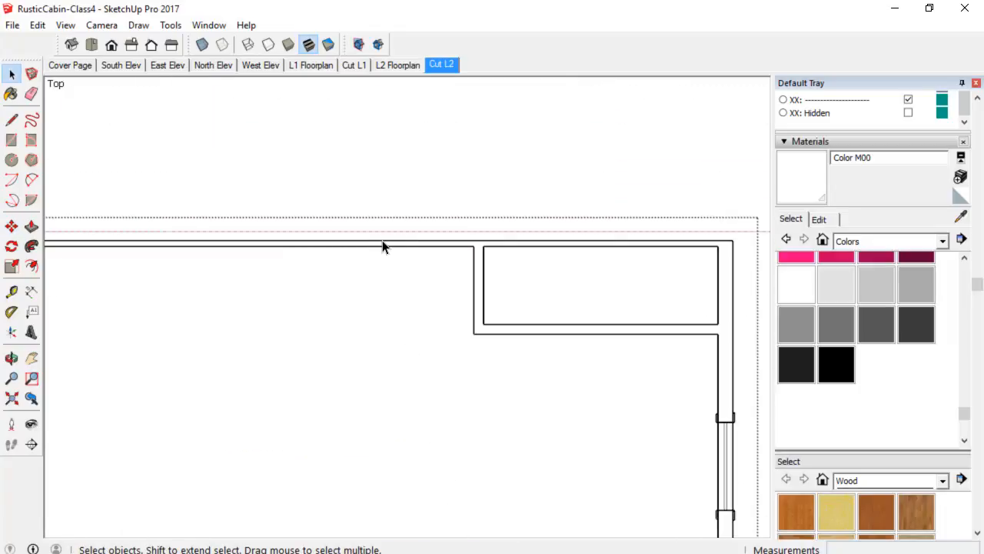
Move the top outer edge of the wall outline up onto the section line.
click(383, 242)
scroll(398, 269, down, 1)
key(m)
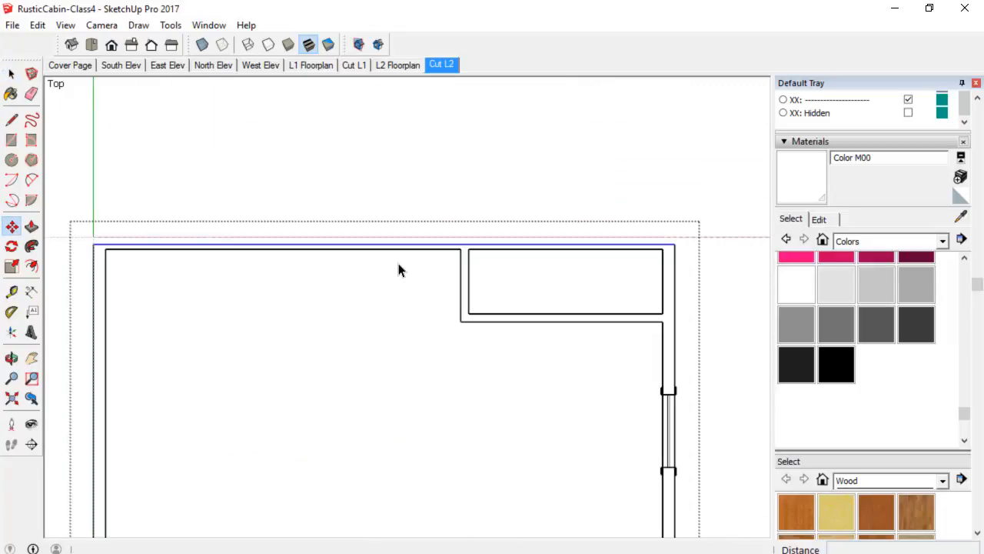
click(395, 243)
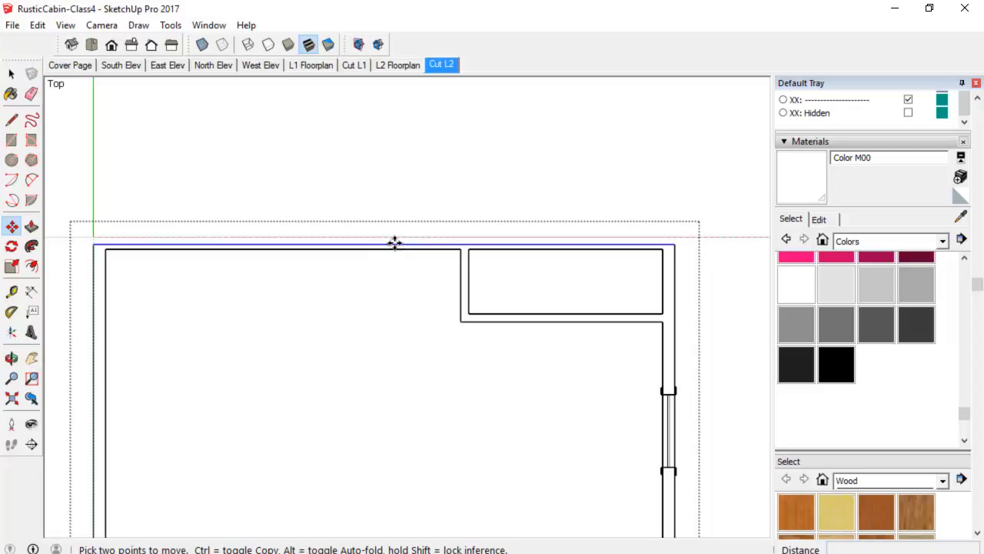
click(394, 238)
scroll(411, 239, down, 3)
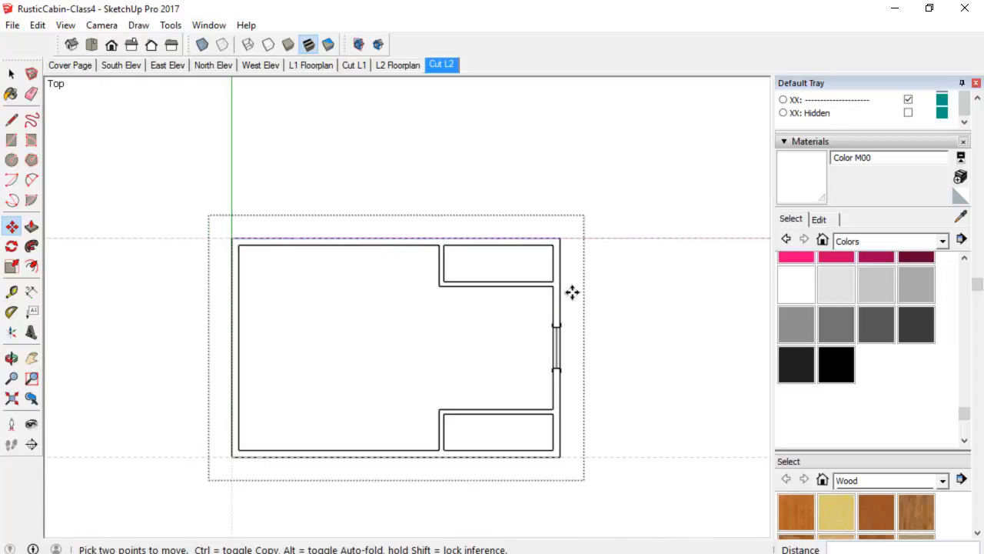
key(space)
click(621, 297)
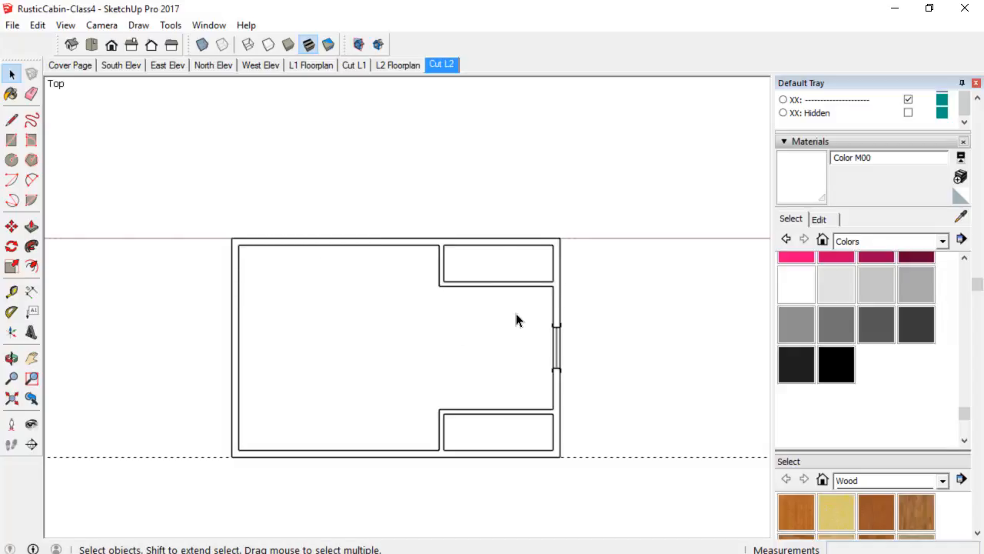
scroll(556, 305, up, 2)
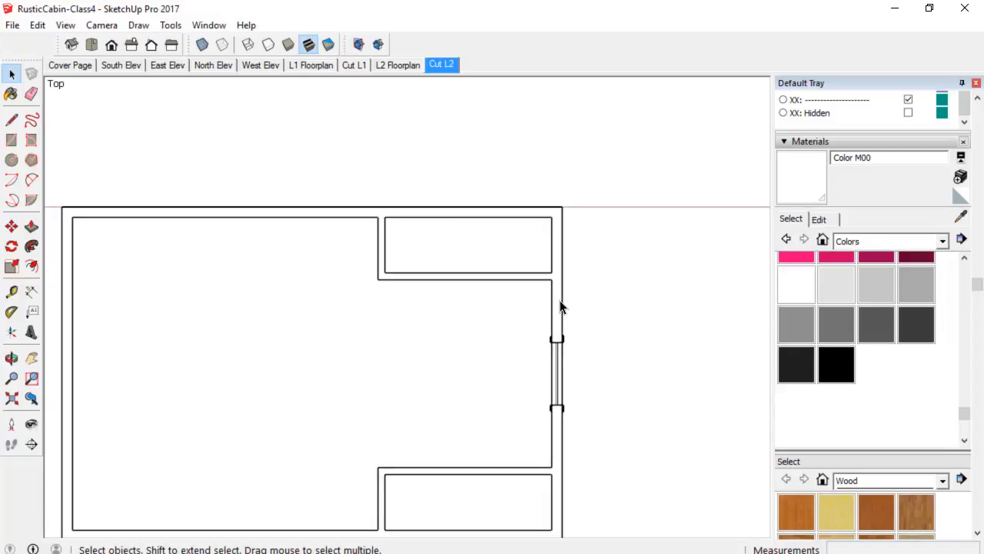
Choose Color M05 as the material and draw a line across the upper closet's opening to create faces.
click(561, 307)
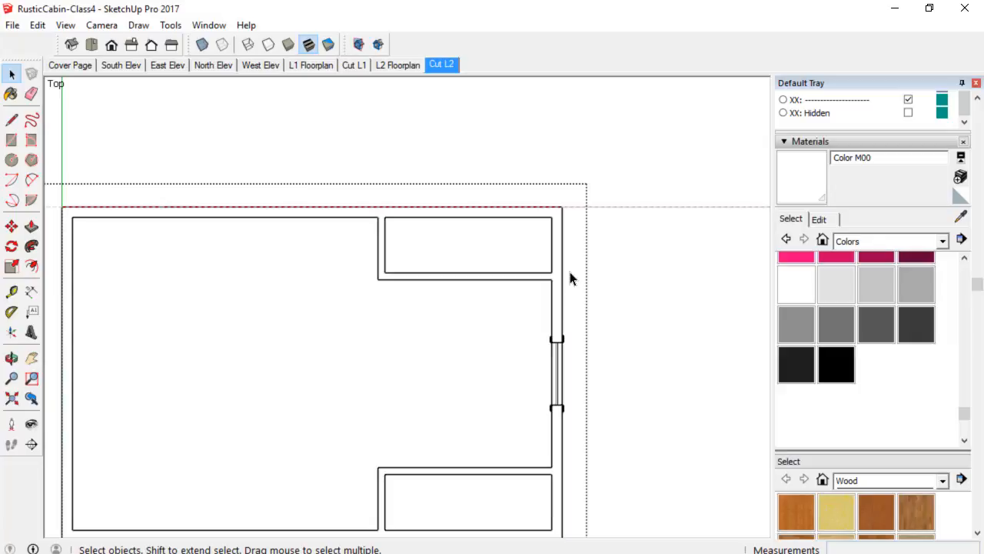
click(843, 332)
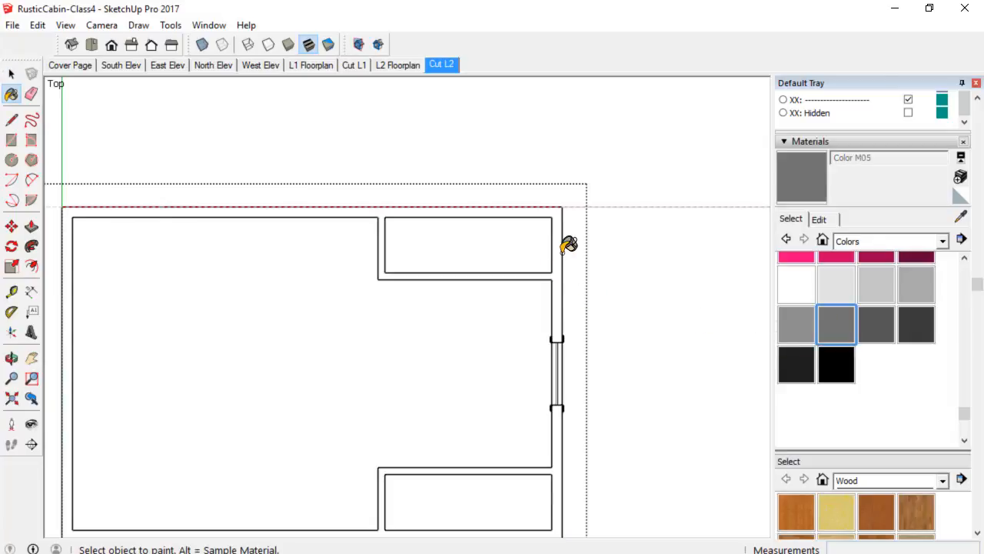
key(l)
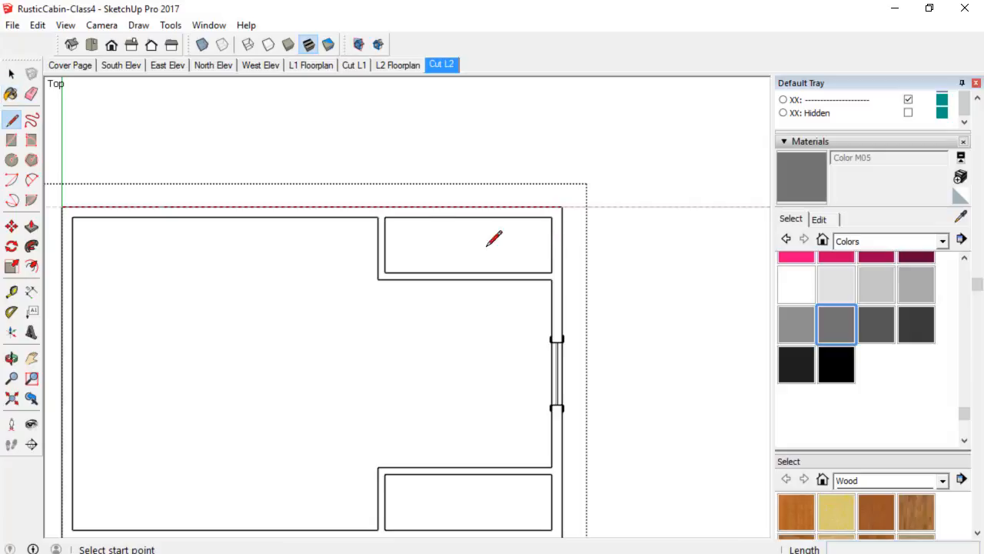
click(384, 216)
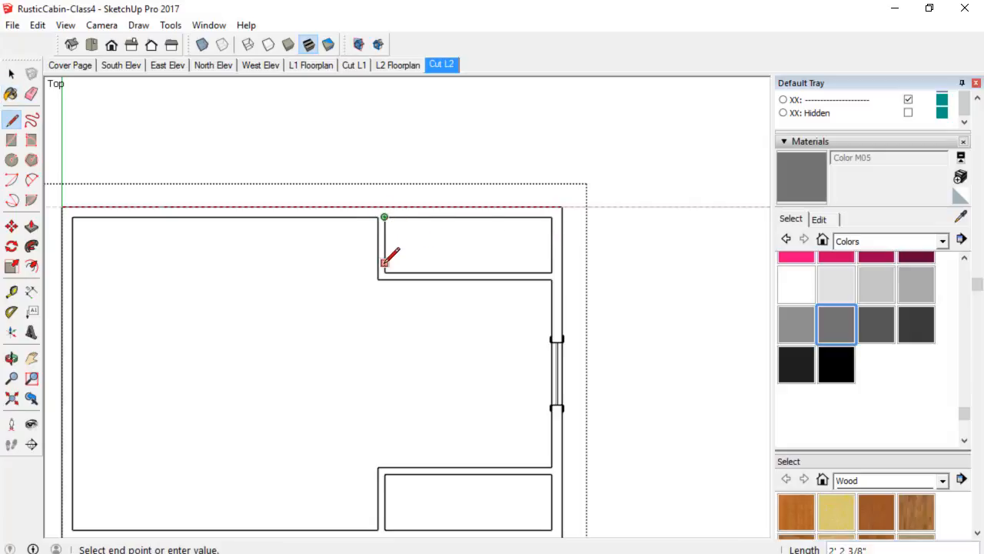
click(385, 270)
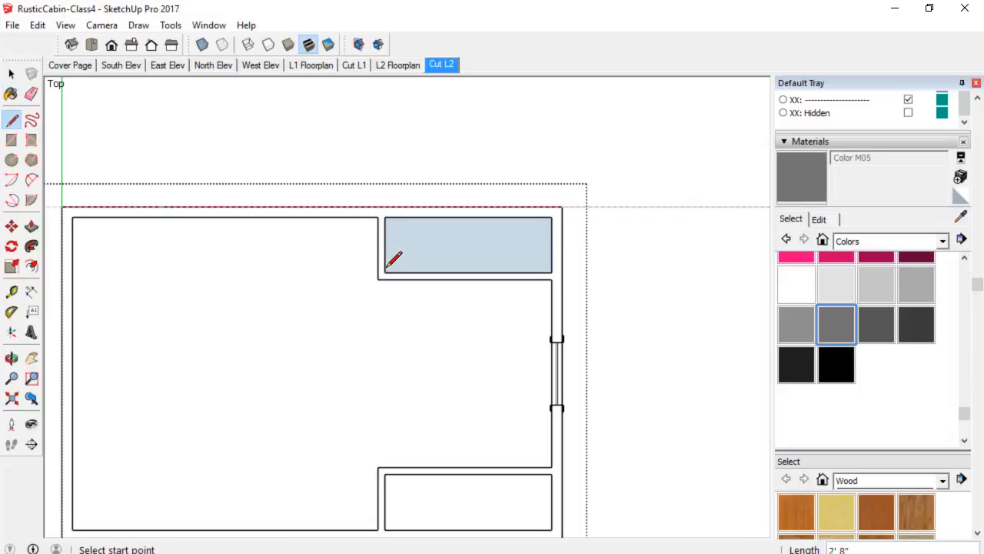
Draw lines along the upper closet's top edge and across the top of the outer wall to close the wall face.
click(384, 216)
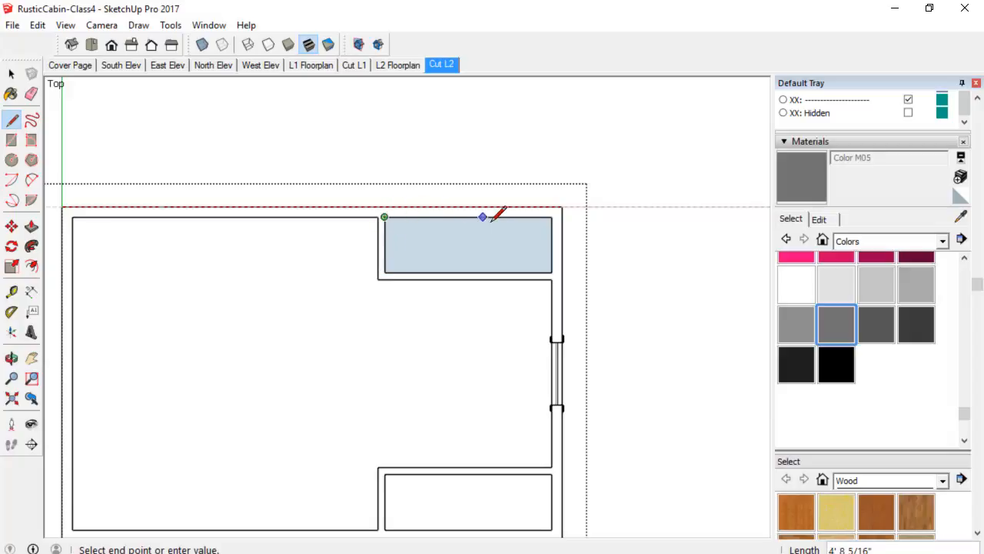
click(552, 217)
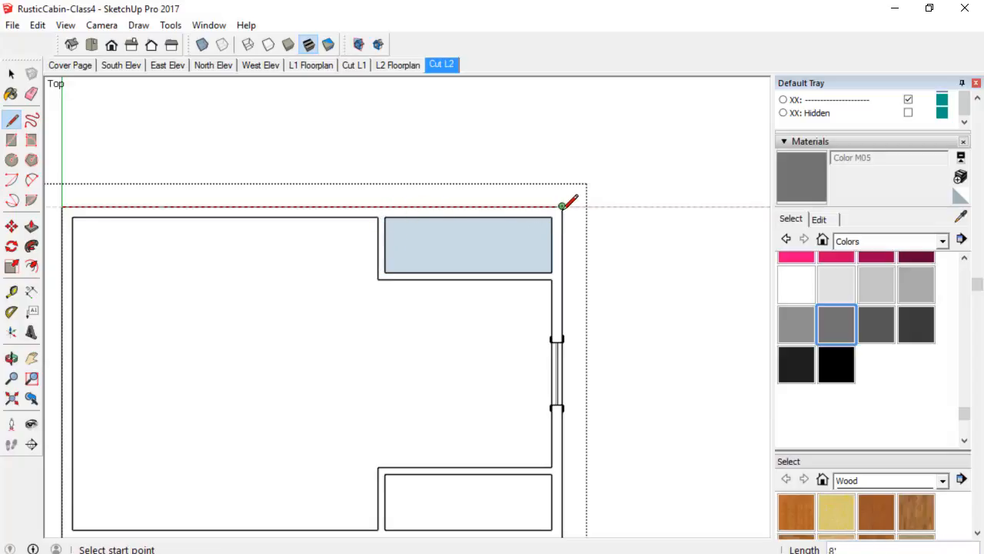
click(563, 206)
shift+middle_drag(180, 159, 231, 198)
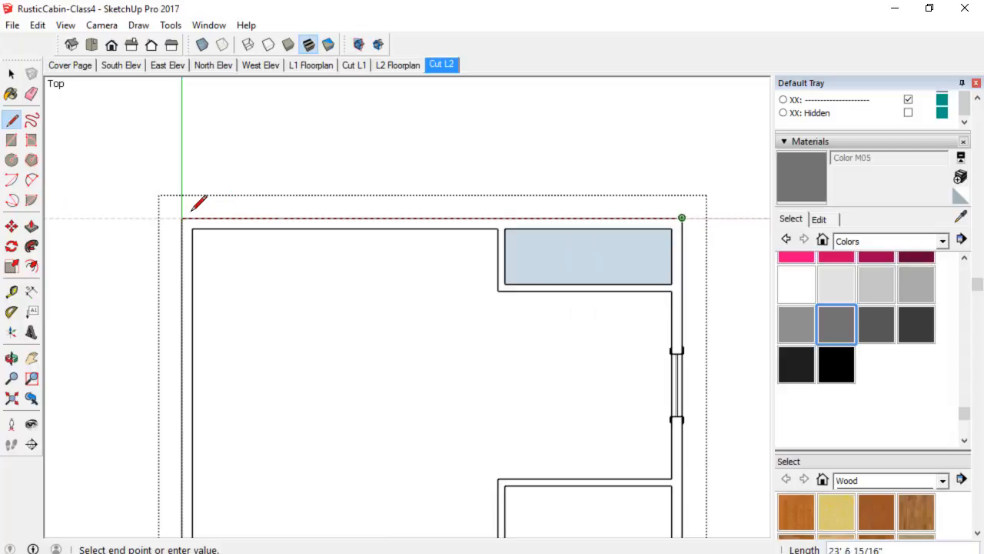
click(186, 213)
Delete the face filling the upper closet.
shift+middle_drag(398, 301, 296, 198)
key(space)
click(469, 168)
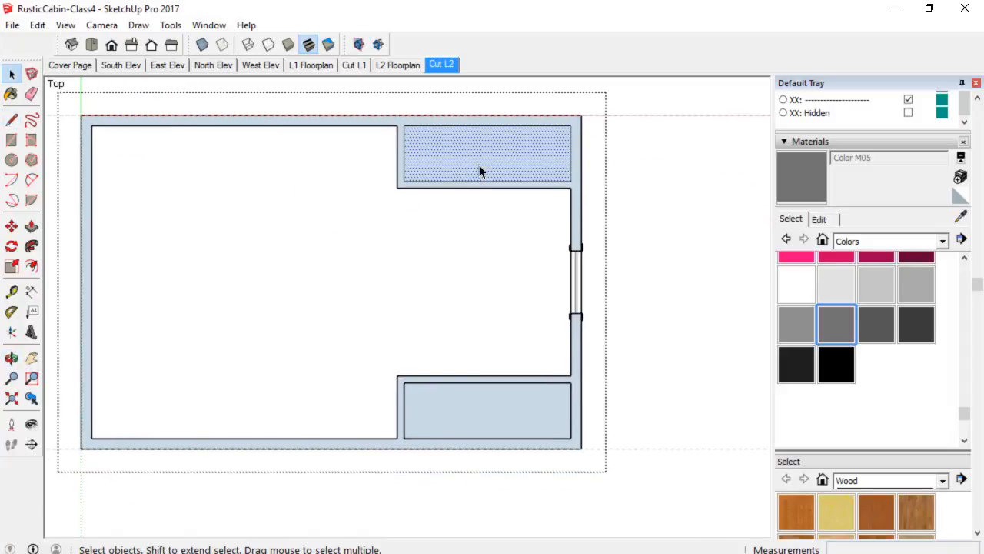
key(Delete)
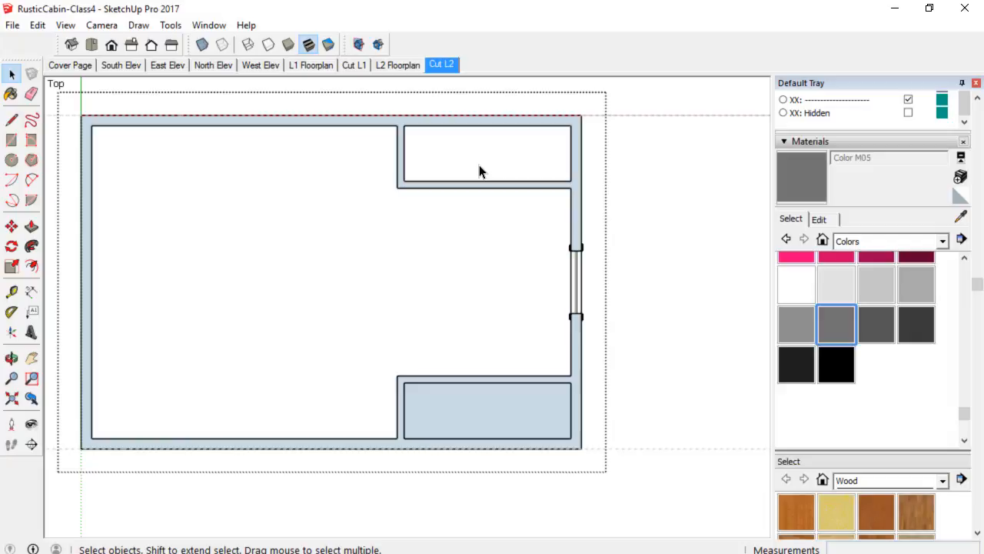
Draw a rectangle filling the lower closet and delete that face.
click(445, 421)
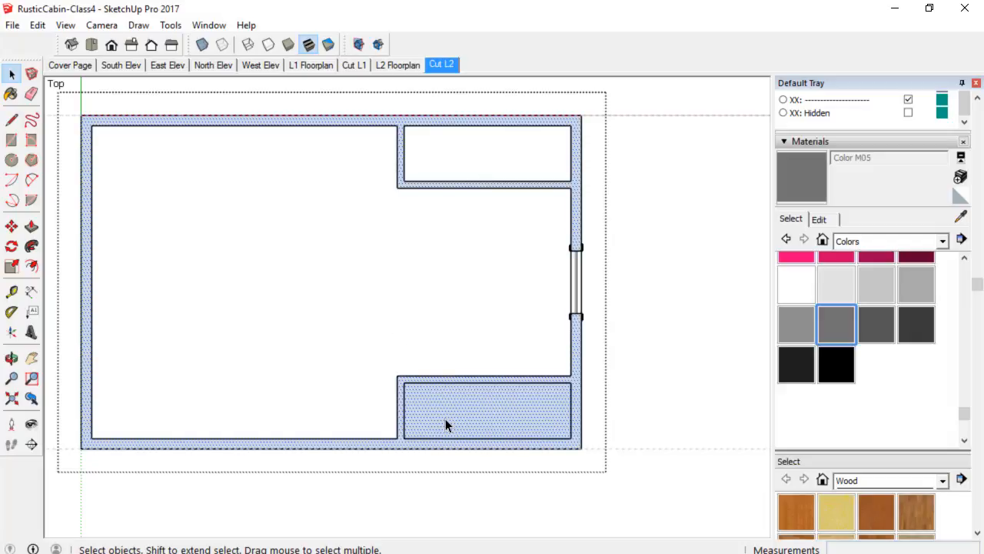
scroll(453, 413, up, 2)
scroll(462, 413, down, 1)
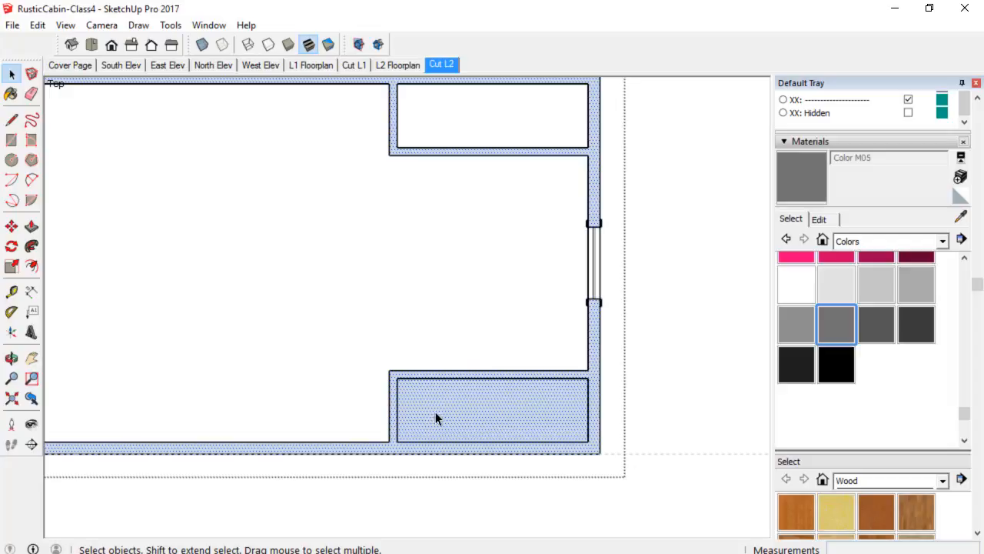
scroll(436, 418, up, 2)
key(r)
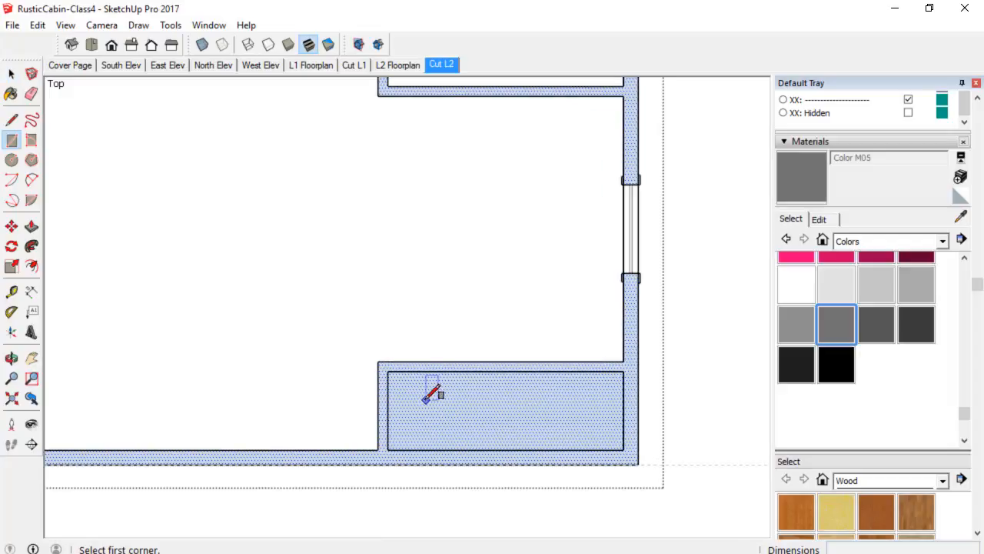
click(388, 372)
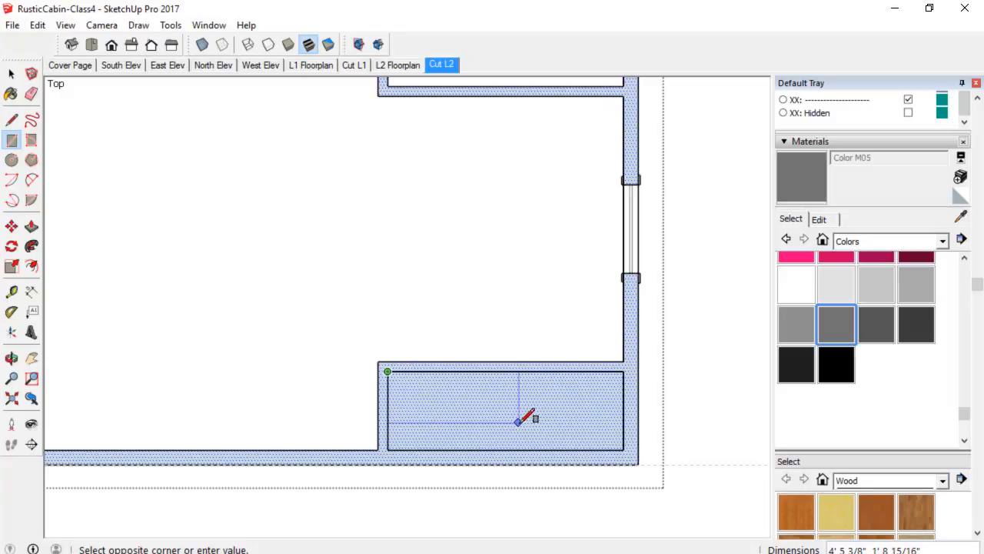
click(624, 449)
key(space)
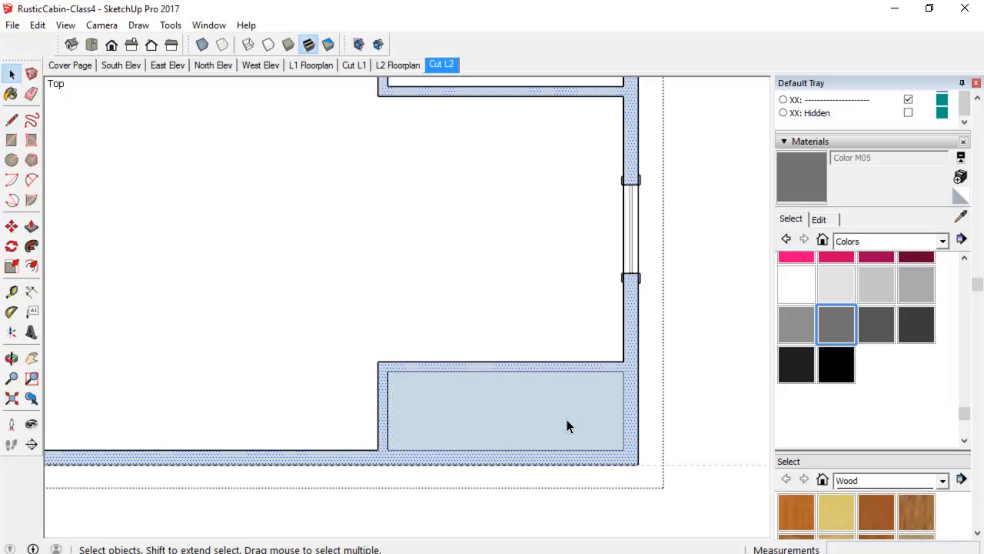
click(567, 419)
key(Delete)
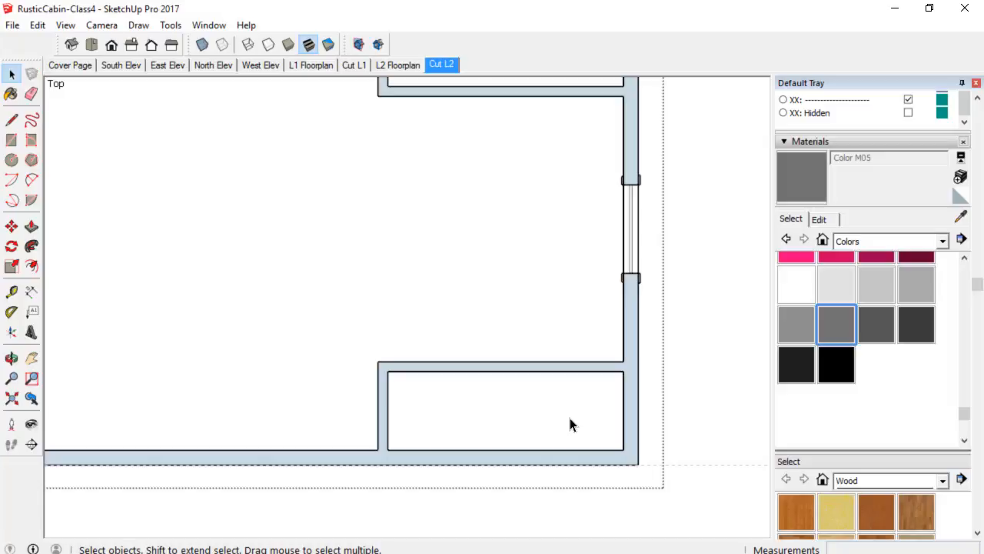
Paint the wall face with Color M05.
scroll(529, 406, down, 2)
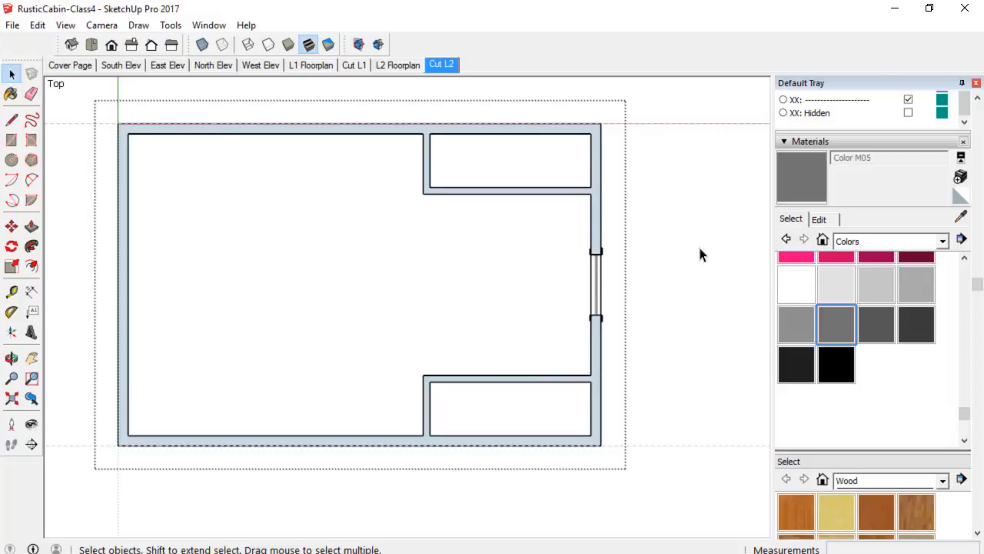
click(841, 320)
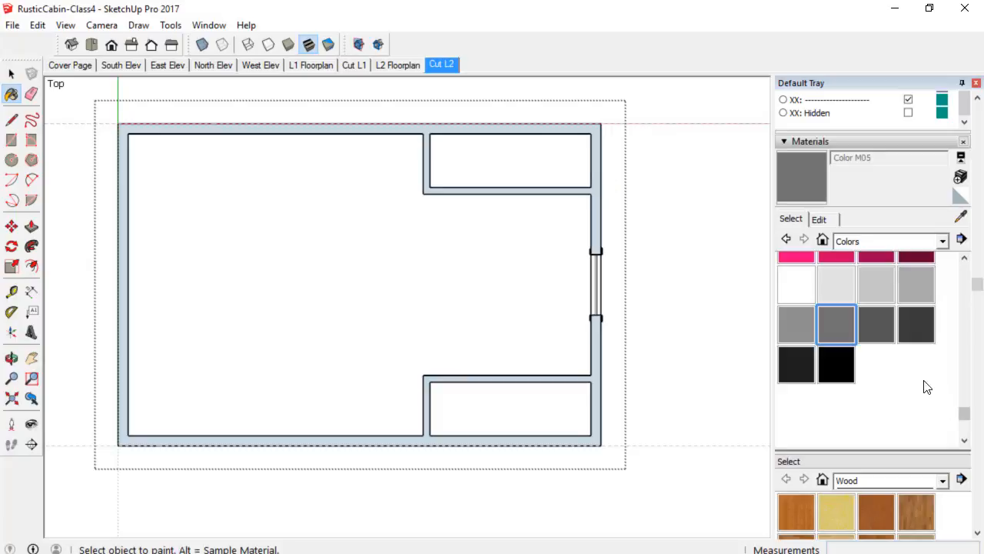
click(598, 198)
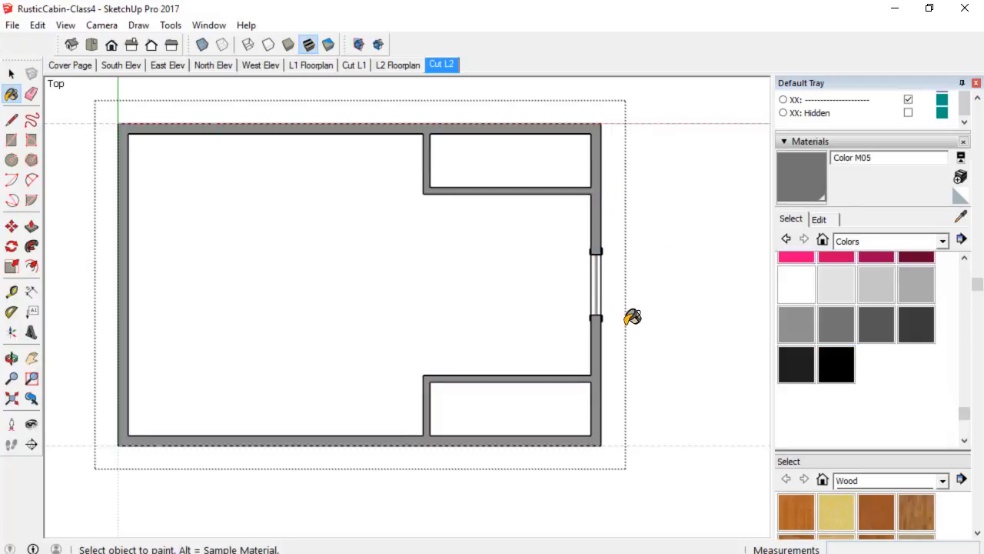
Draw a line along the hallway's left wall to close off the large room, then delete that room's face.
scroll(632, 316, up, 1)
scroll(634, 316, down, 2)
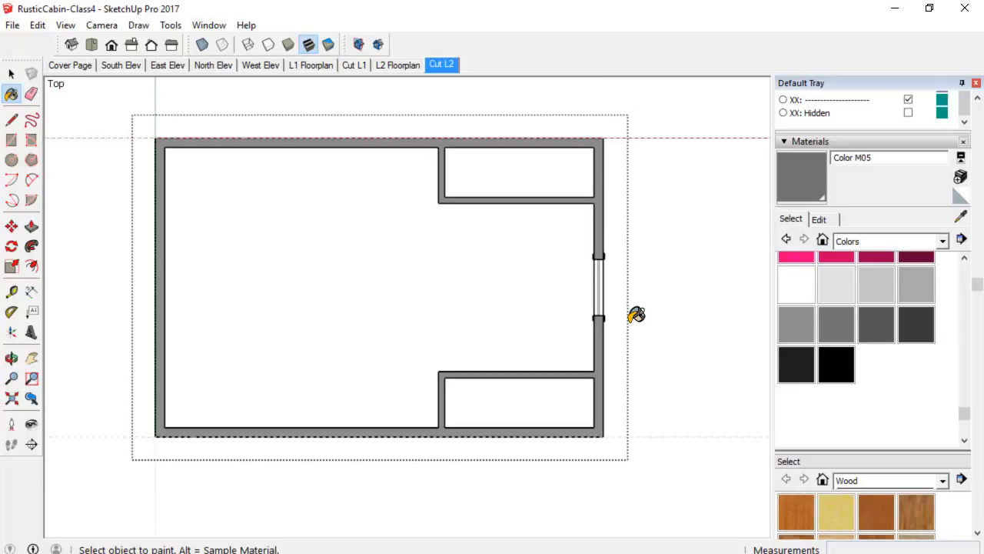
mouse_move(635, 314)
shift+middle_down()
mouse_move(653, 326)
mouse_move(665, 318)
shift+middle_up()
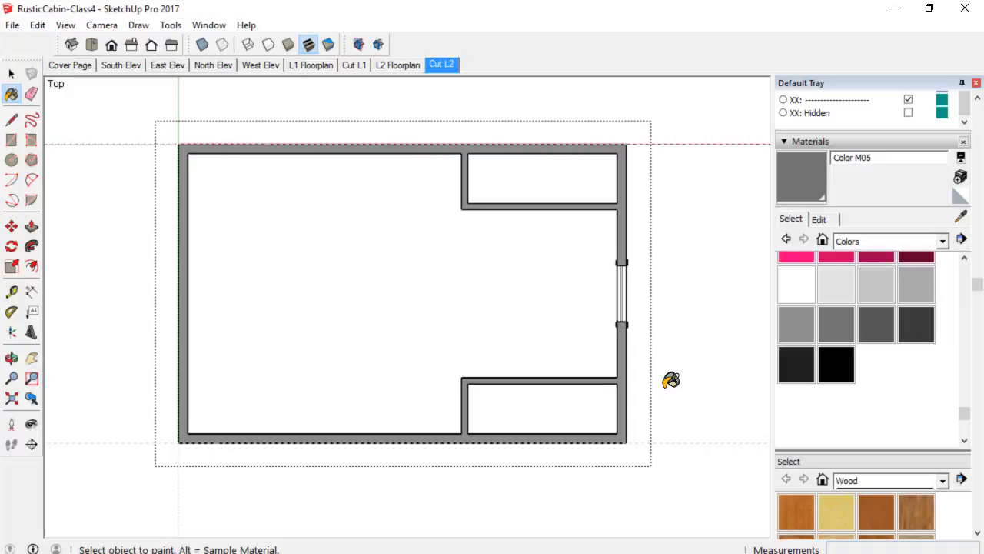
key(l)
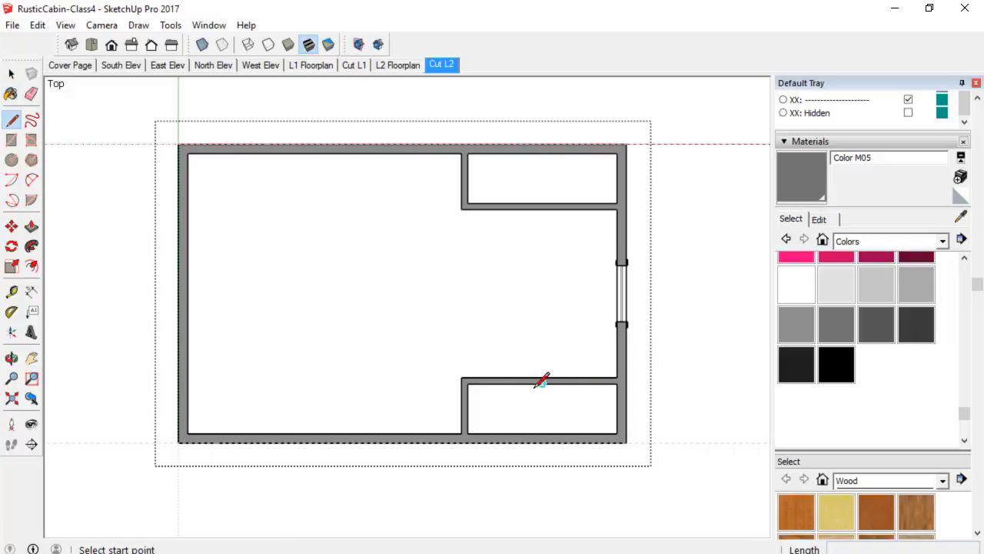
click(462, 377)
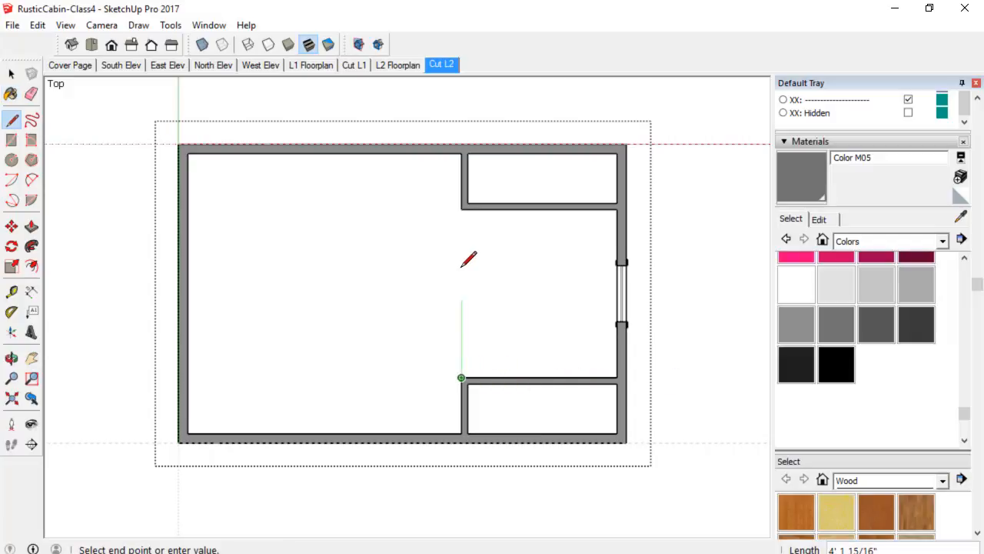
click(461, 208)
key(space)
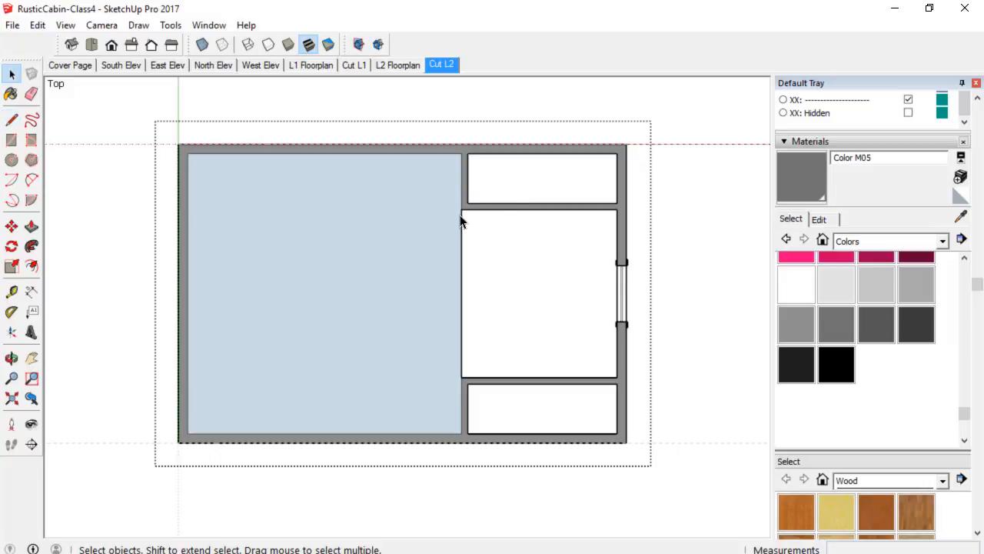
click(319, 253)
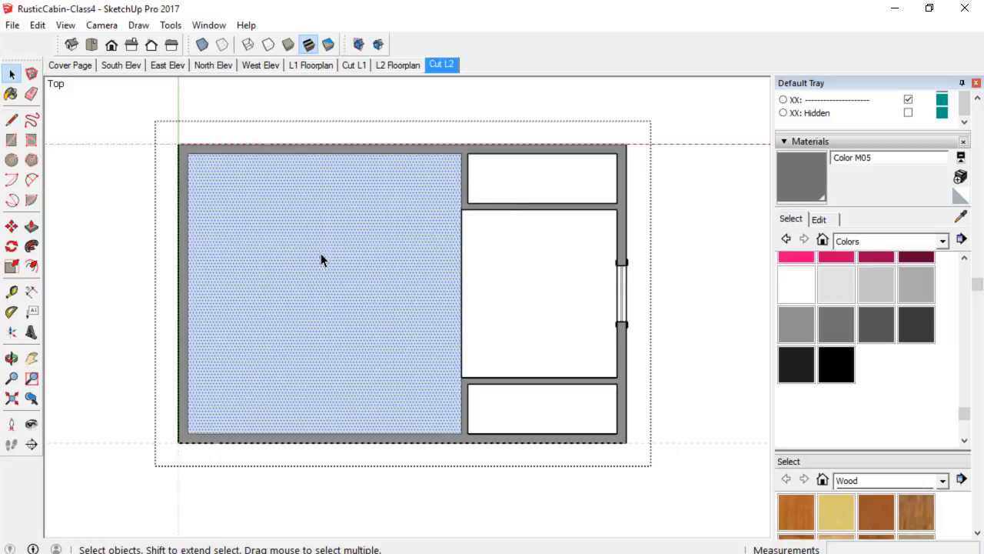
key(Delete)
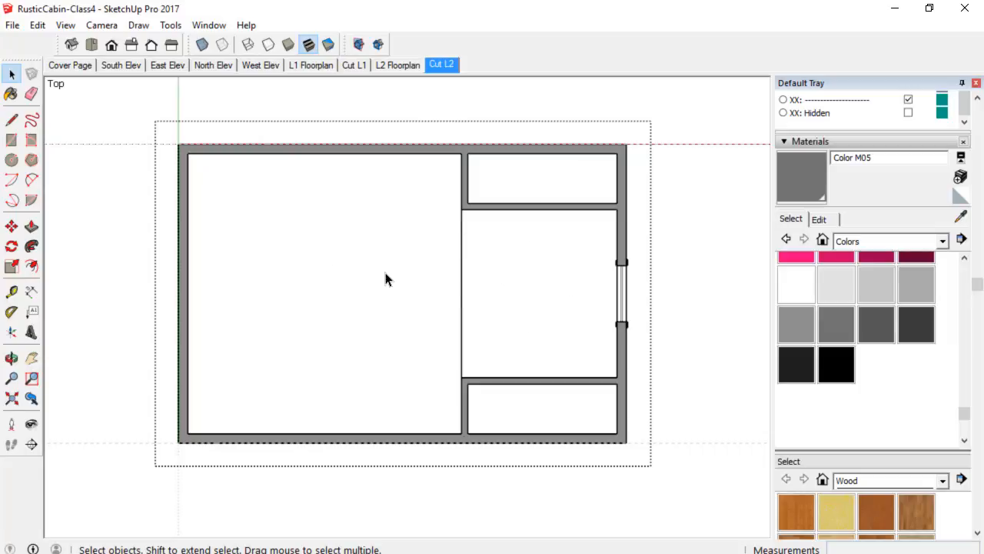
Hide the section plane outline in the Cut L2 view.
scroll(344, 279, down, 1)
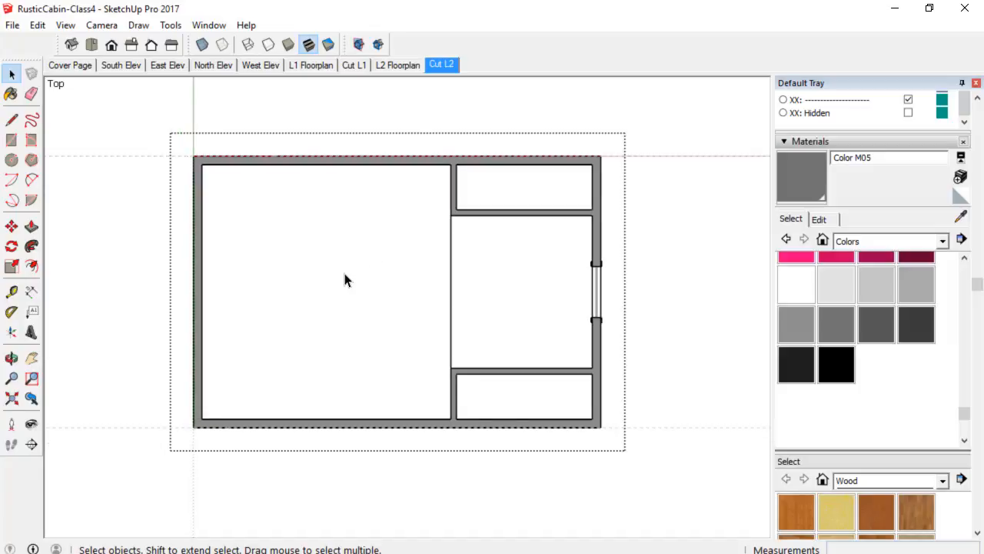
right_click(712, 284)
click(730, 290)
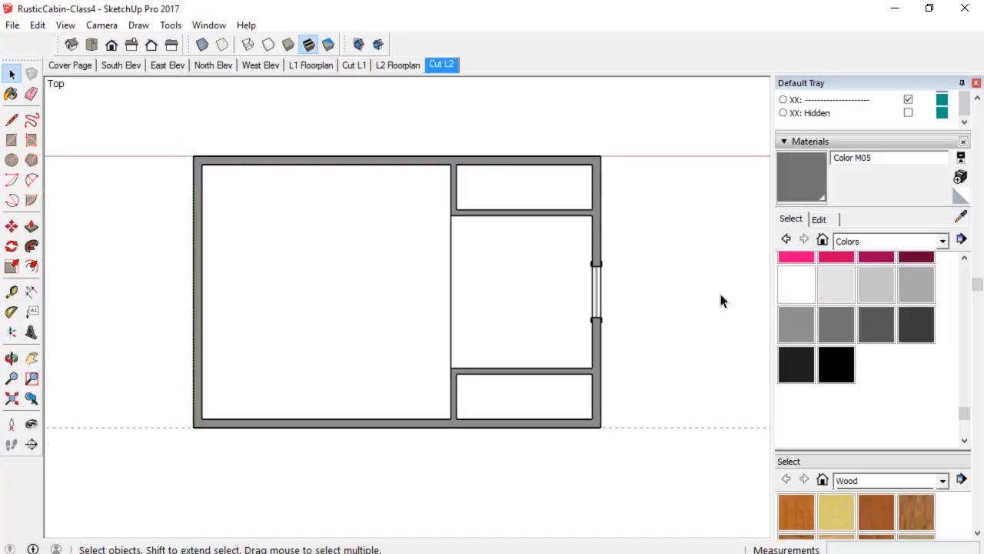
Switch between the Cut L2 and L2 Floorplan scenes to compare the two plan views.
scroll(646, 321, down, 1)
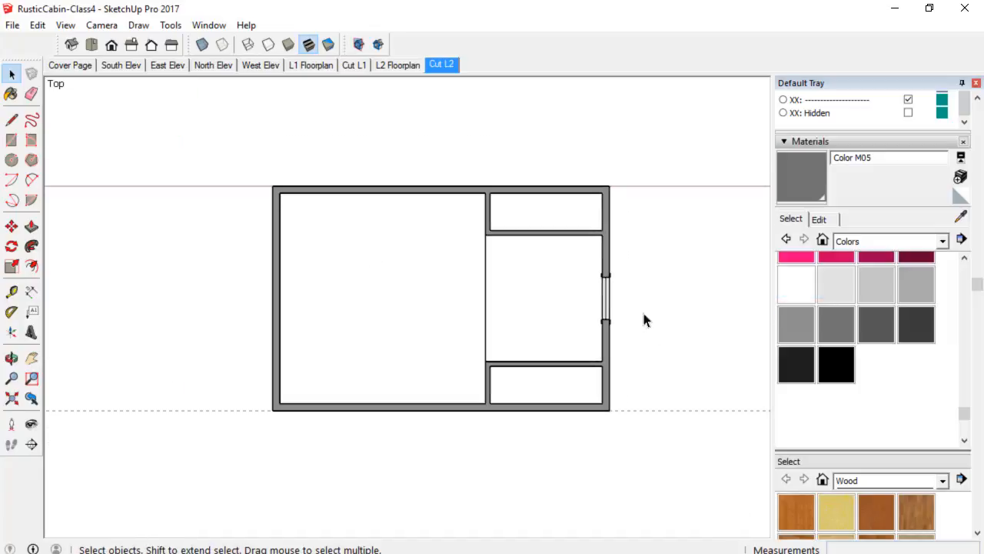
click(442, 65)
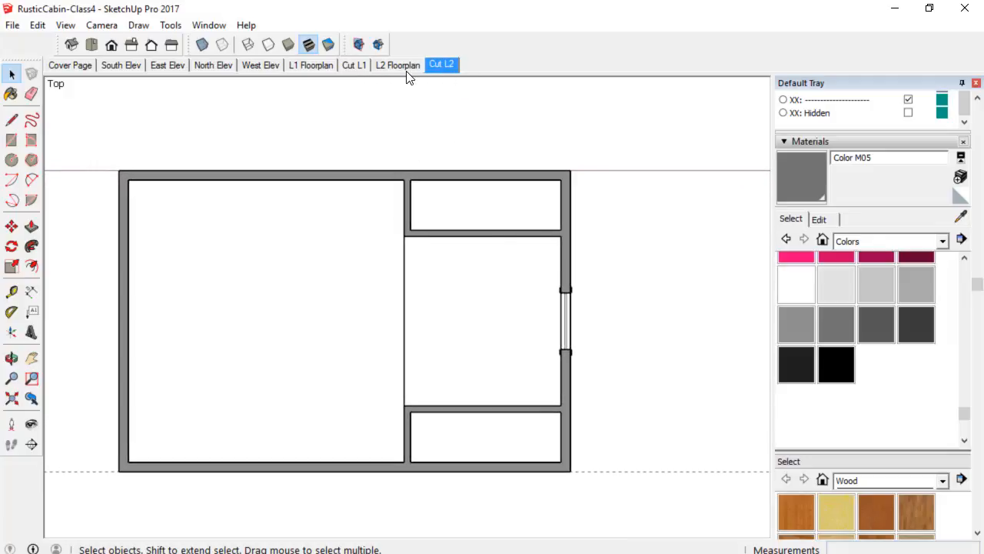
click(407, 71)
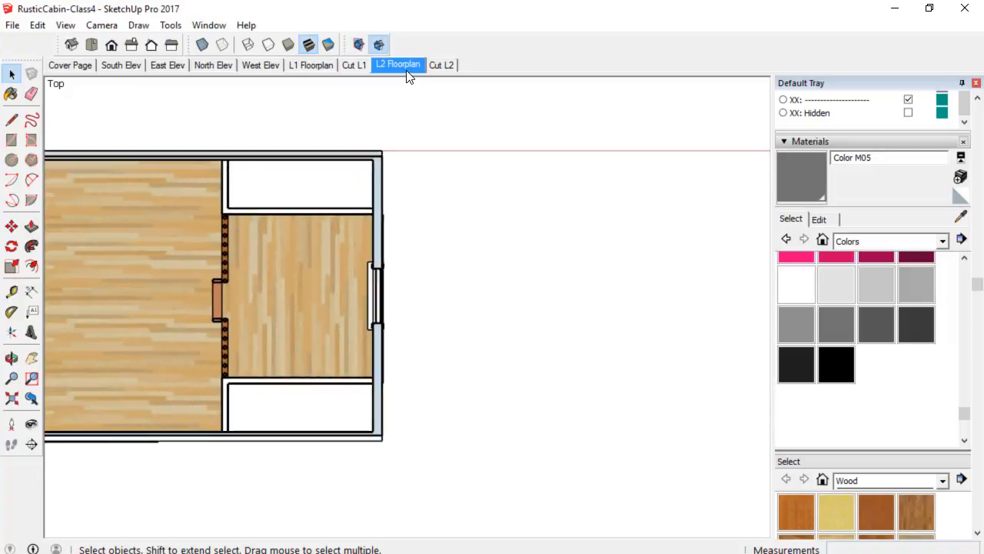
key(o)
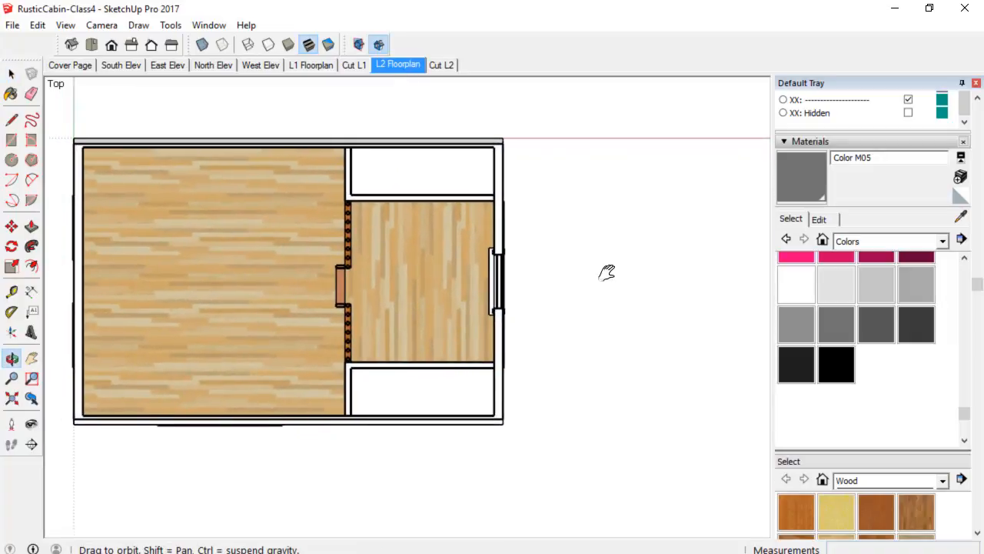
shift+drag(607, 272, 664, 285)
key(space)
scroll(477, 301, up, 2)
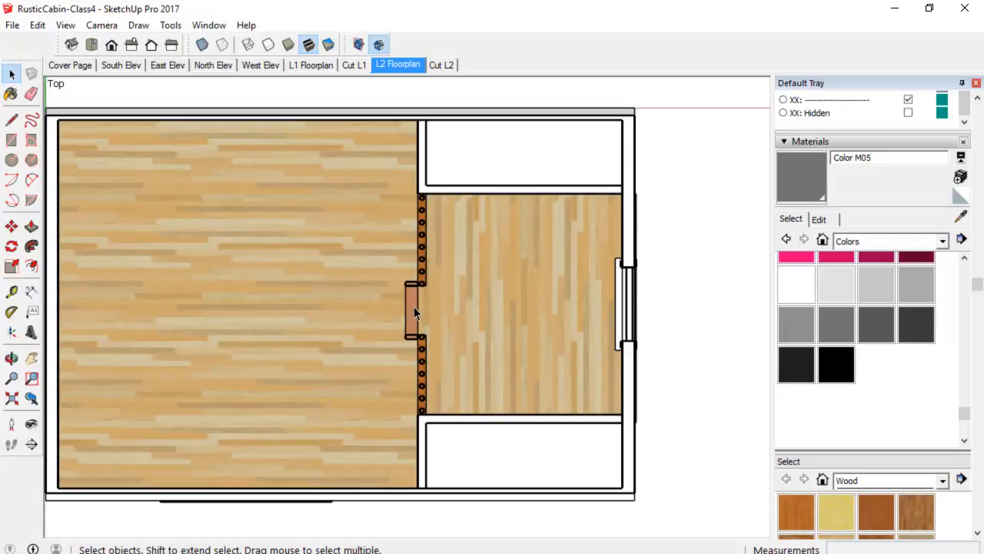
scroll(419, 312, down, 3)
shift+middle_drag(450, 322, 505, 297)
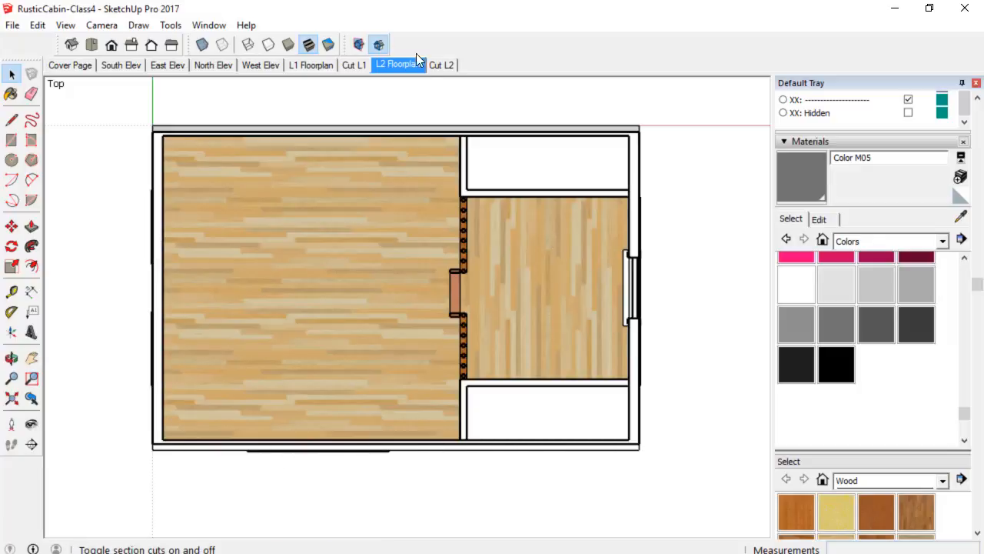
Return to the Cut L2 scene and save the model.
click(447, 66)
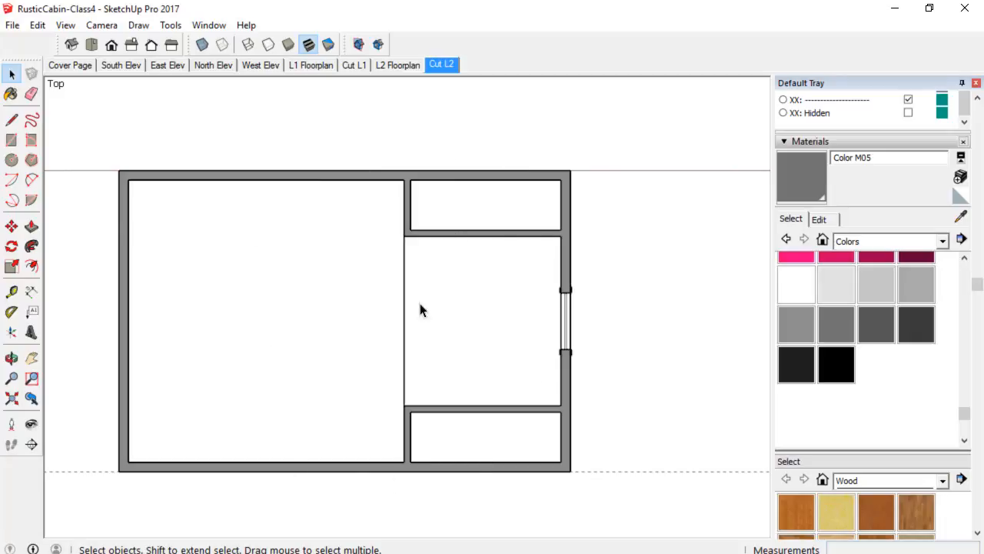
click(12, 28)
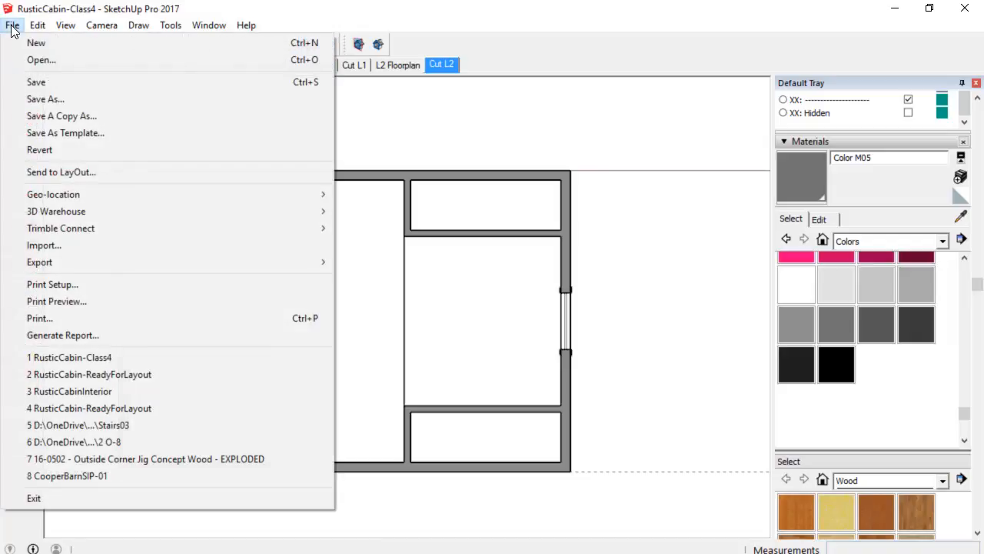
click(33, 86)
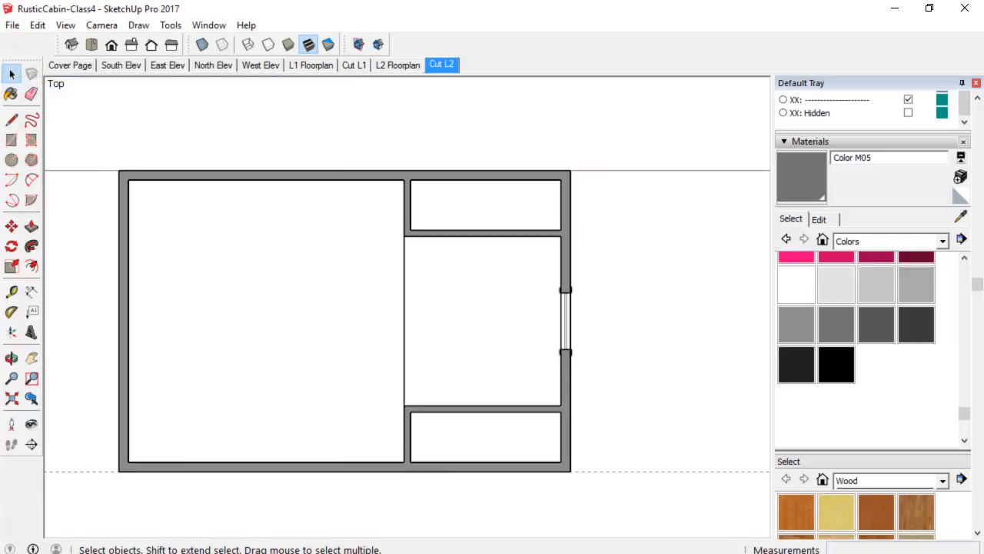
Switch to LayOut and duplicate the L1 Floorplan page.
key(alt+Tab)
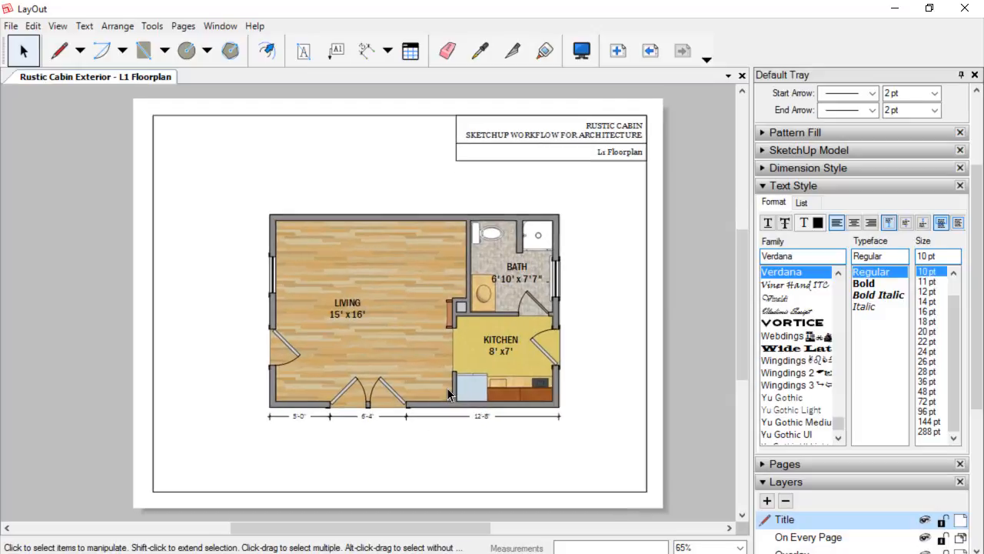
scroll(446, 387, down, 1)
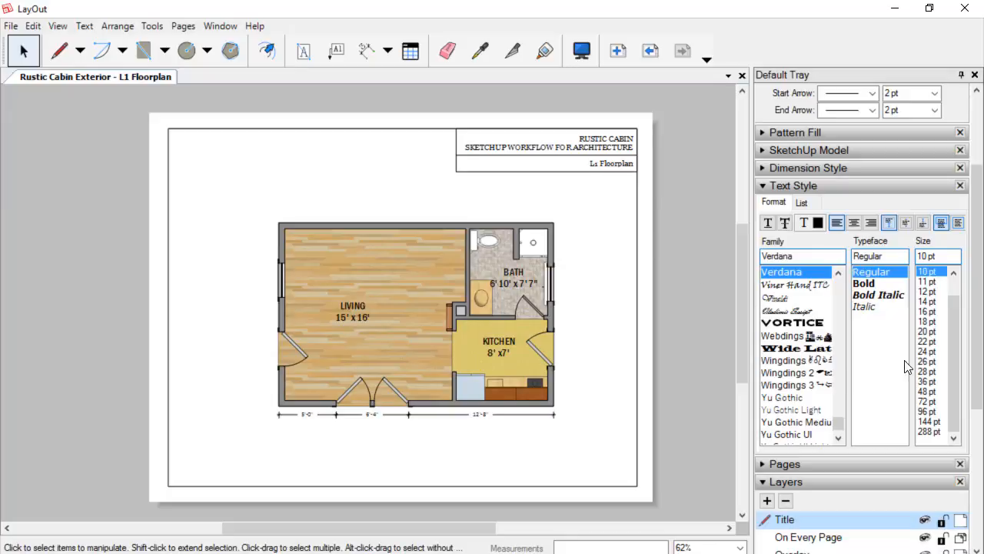
drag(980, 338, 970, 228)
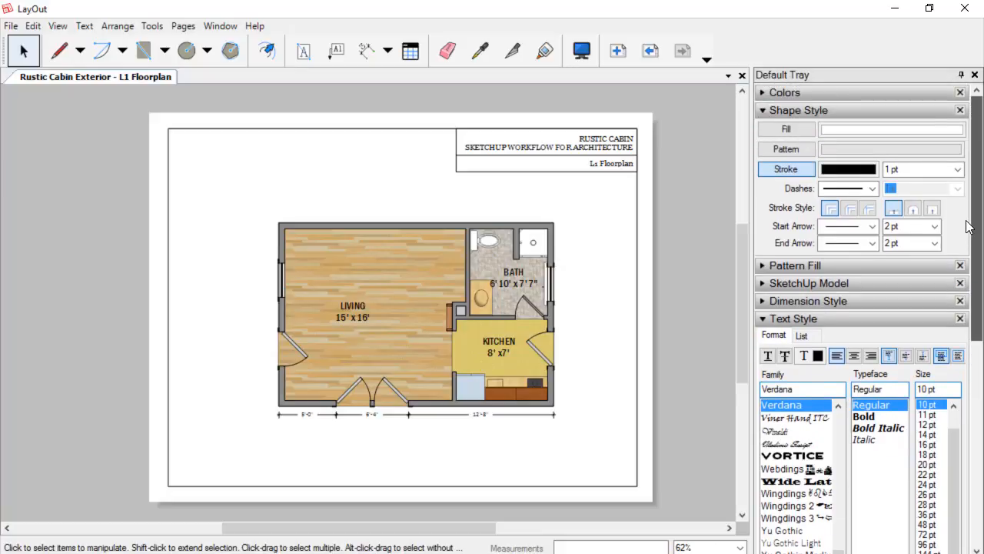
click(801, 320)
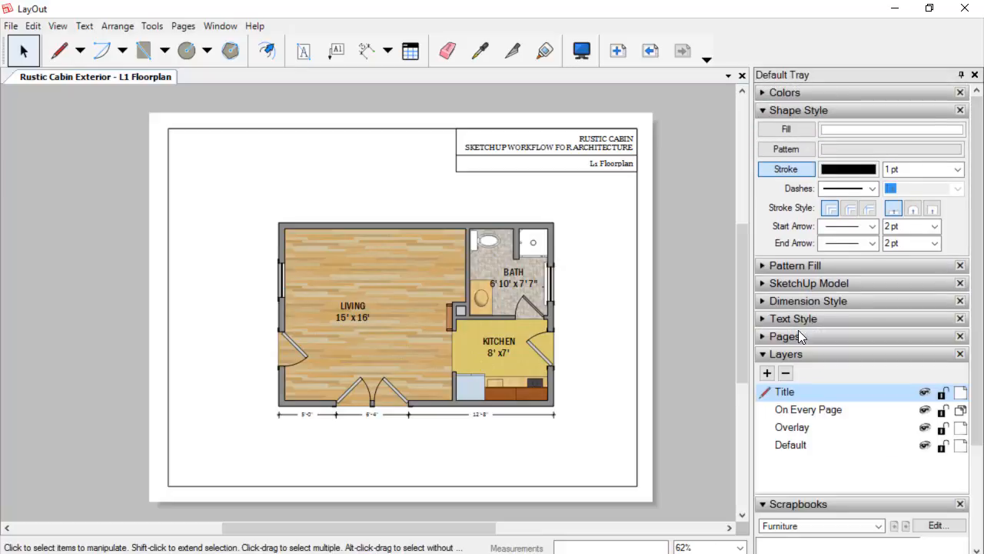
click(797, 337)
scroll(806, 355, down, 3)
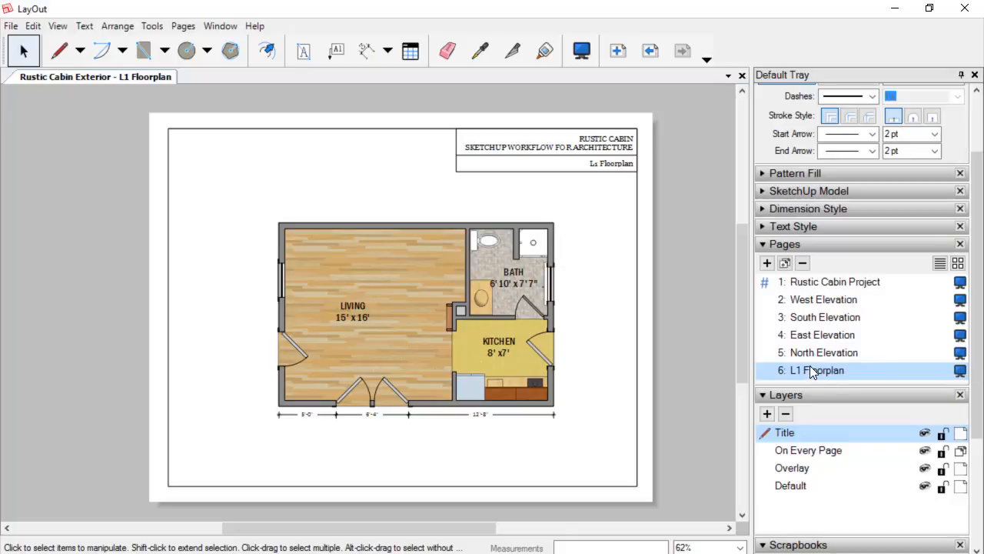
click(785, 264)
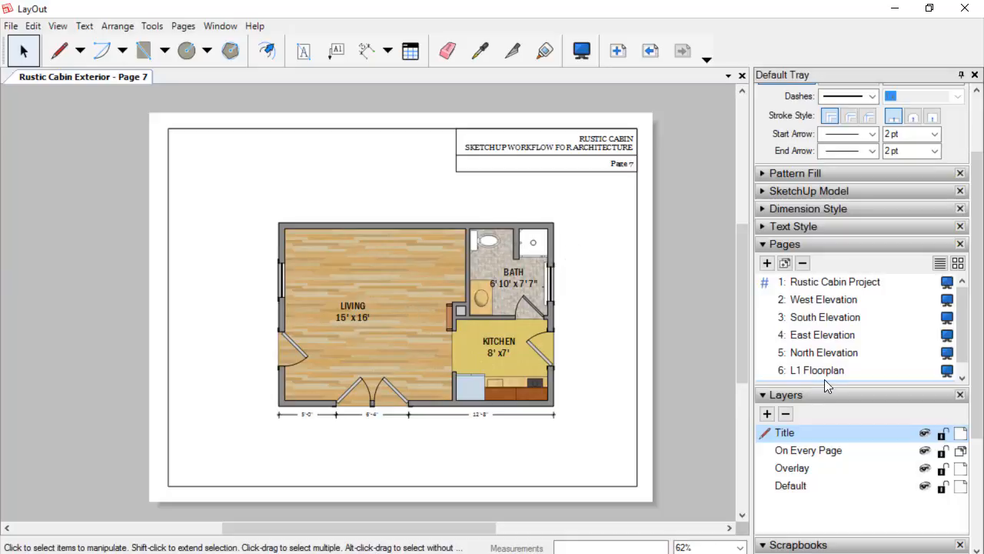
Rename the duplicated page as L2 Floorplan.
scroll(813, 364, down, 1)
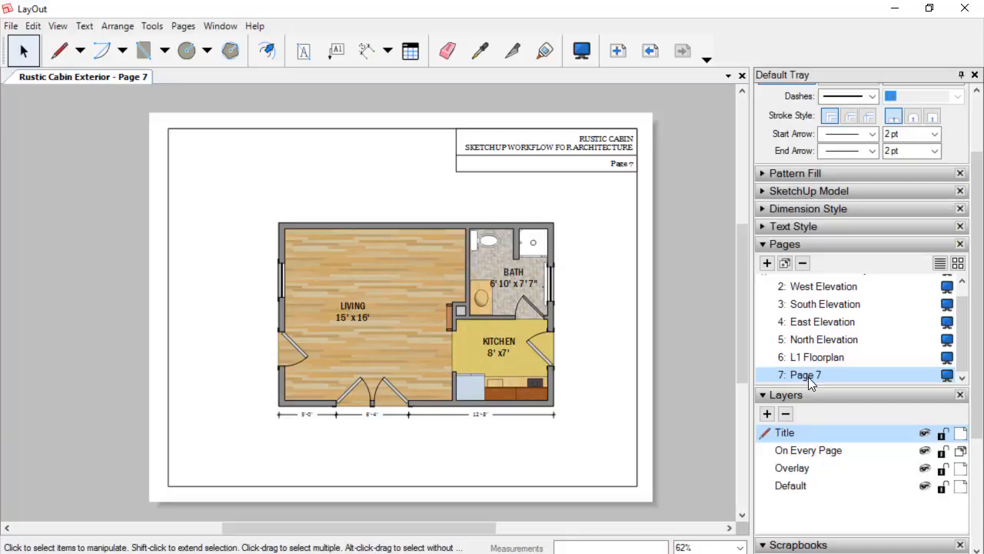
double_click(808, 377)
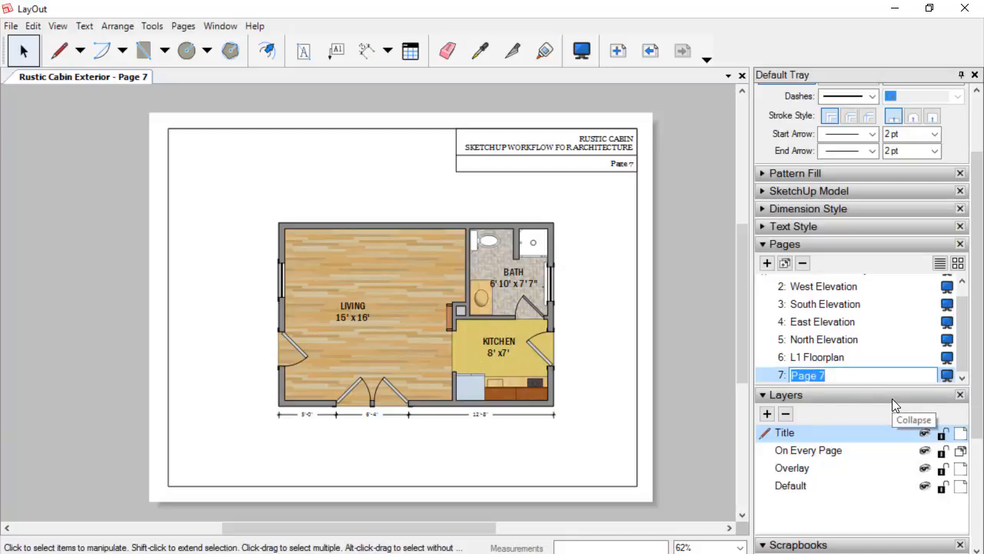
text(L2 Floorplan)
key(Return)
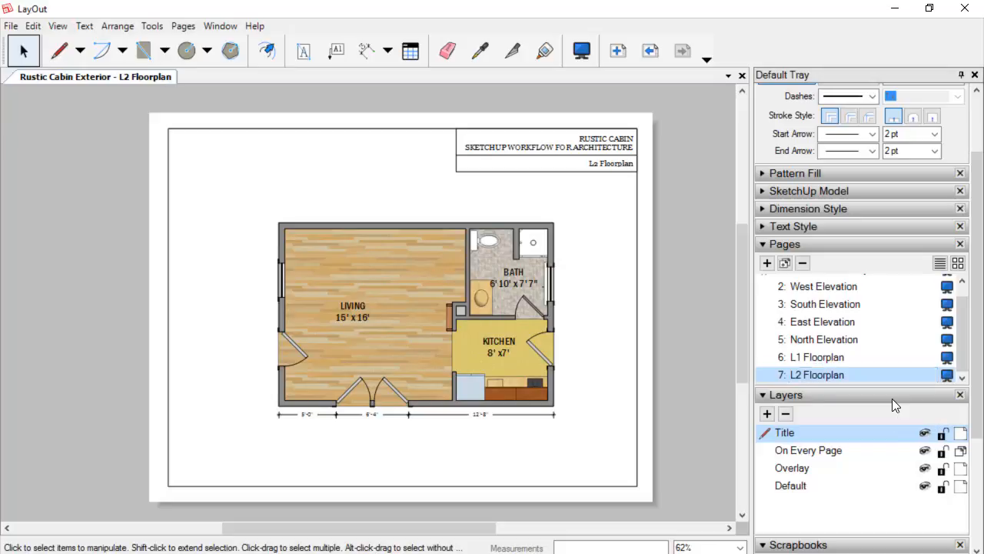
Select the floor-plan viewport and examine the scenes offered for it.
scroll(599, 181, up, 3)
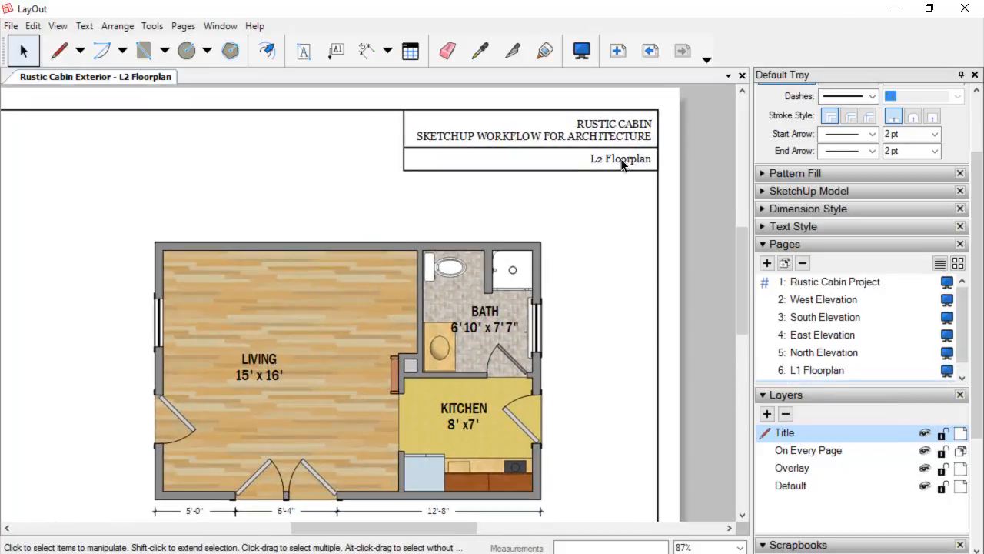
scroll(616, 160, down, 3)
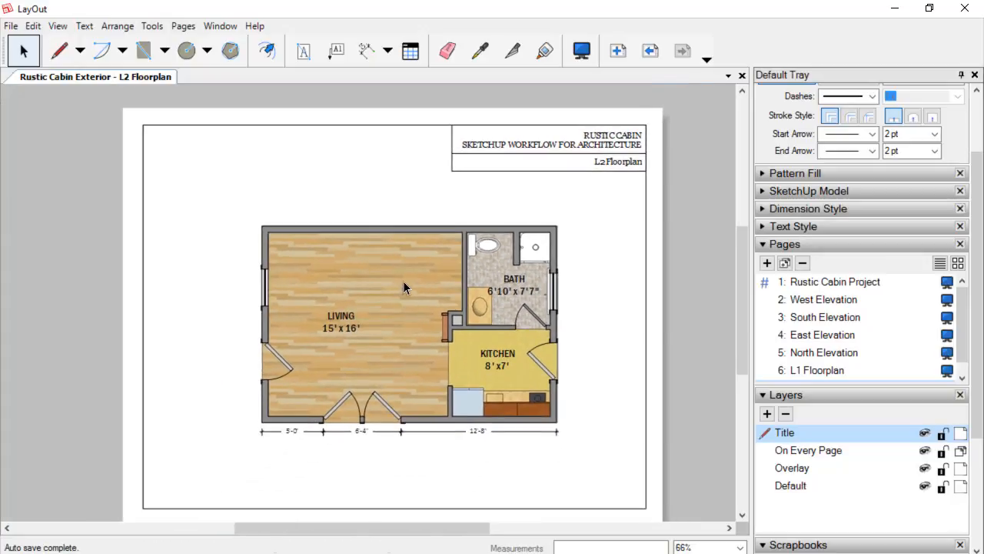
click(405, 278)
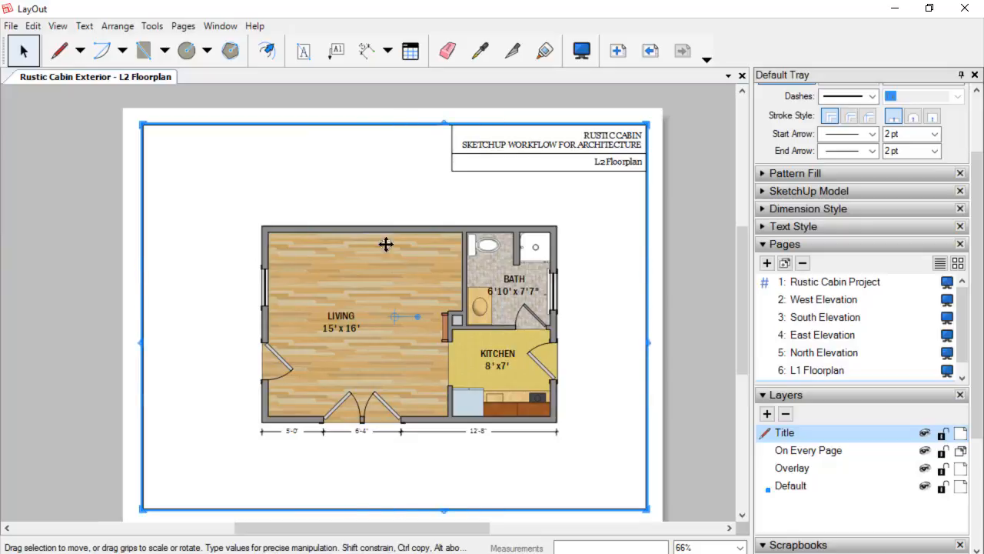
right_click(391, 283)
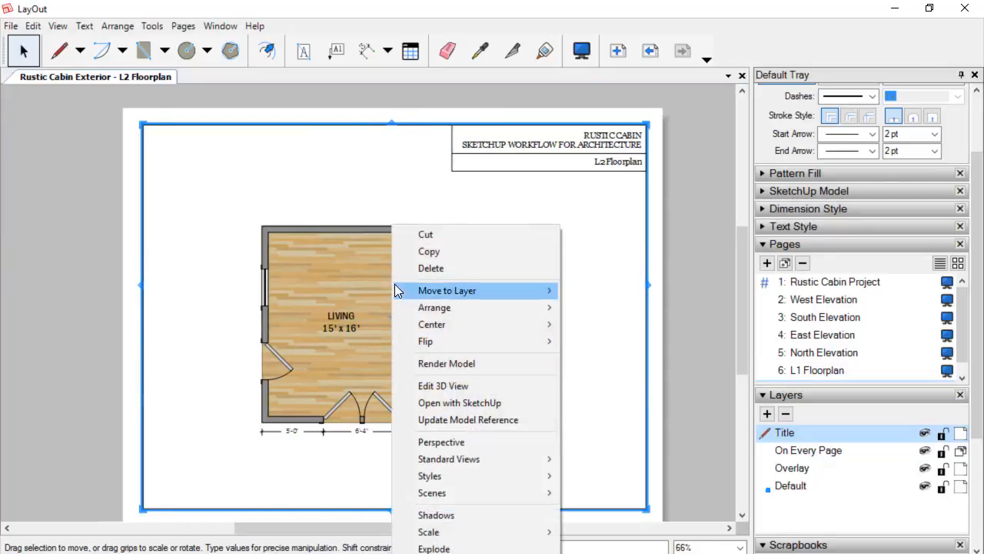
mouse_move(469, 495)
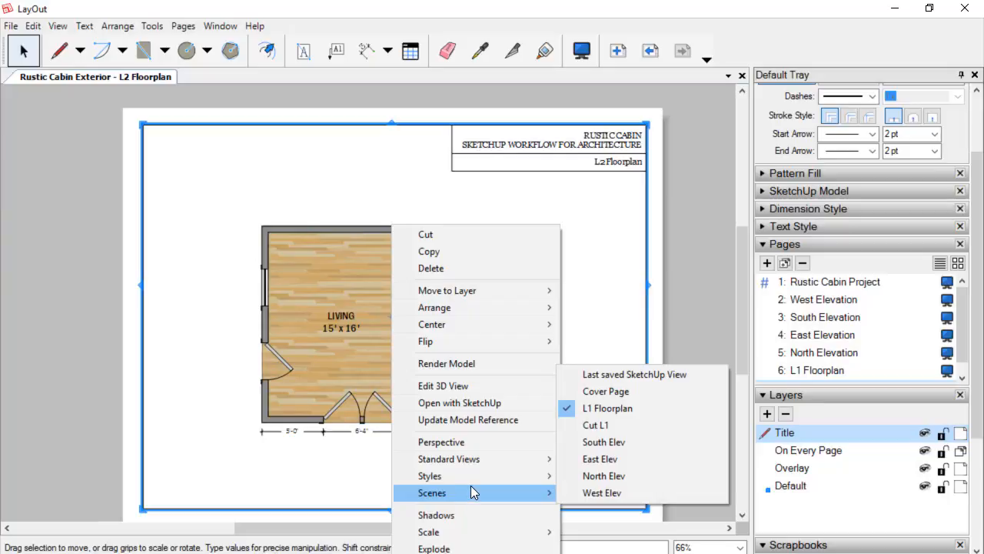
key(Escape)
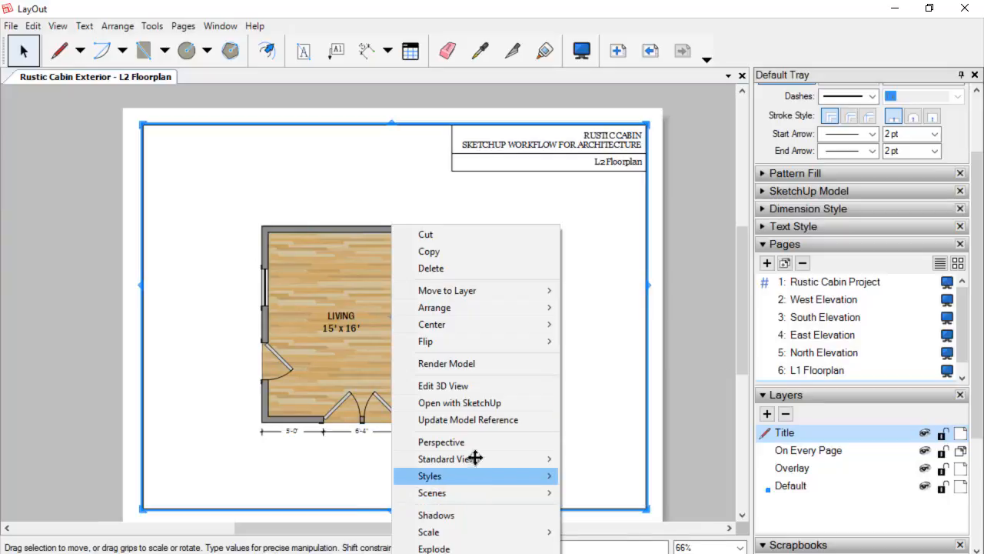
right_click(402, 260)
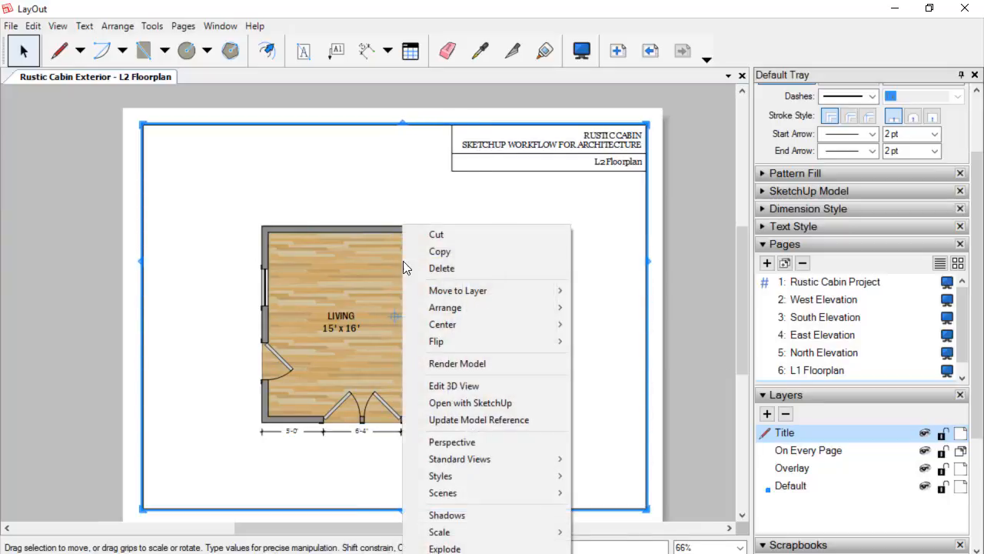
click(397, 260)
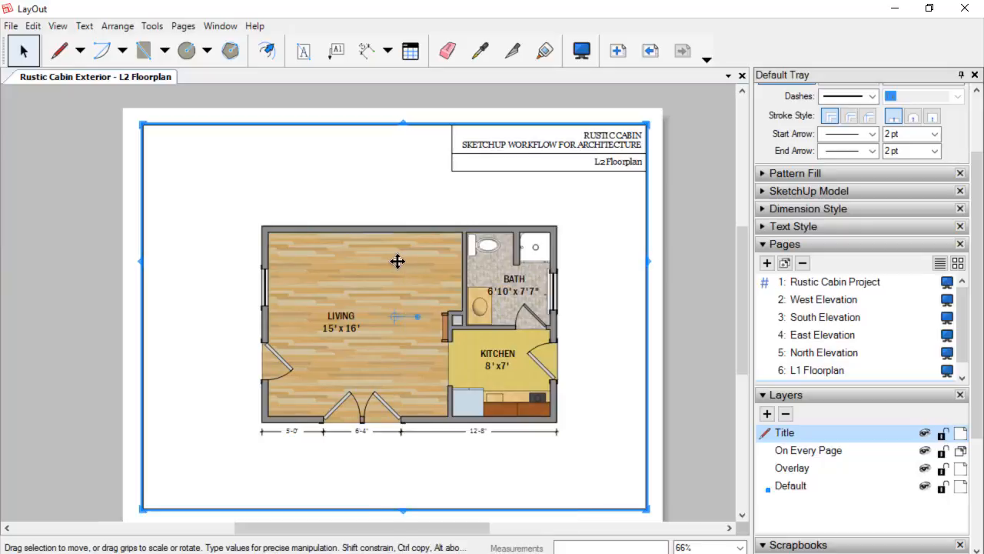
Update the floor-plan viewport's model reference.
right_click(397, 259)
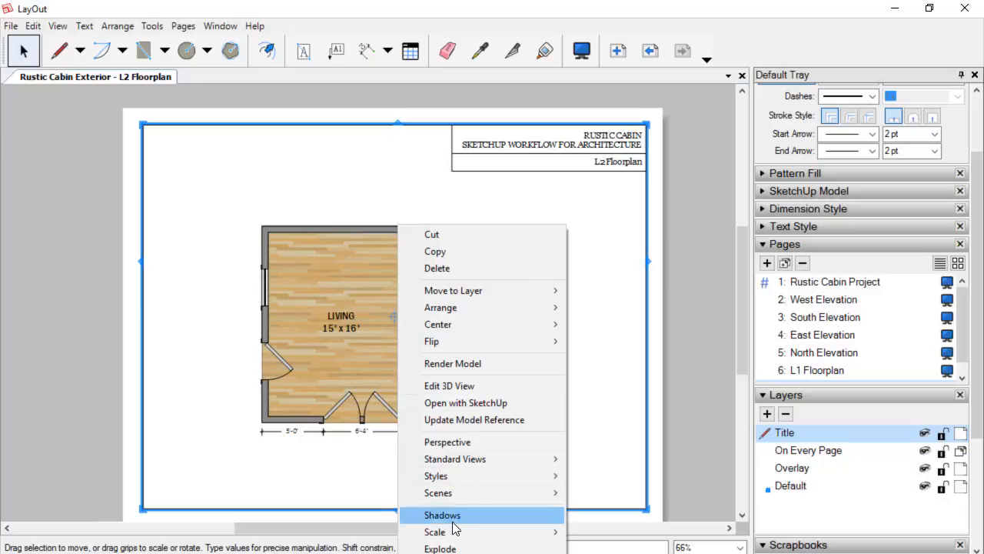
mouse_move(454, 531)
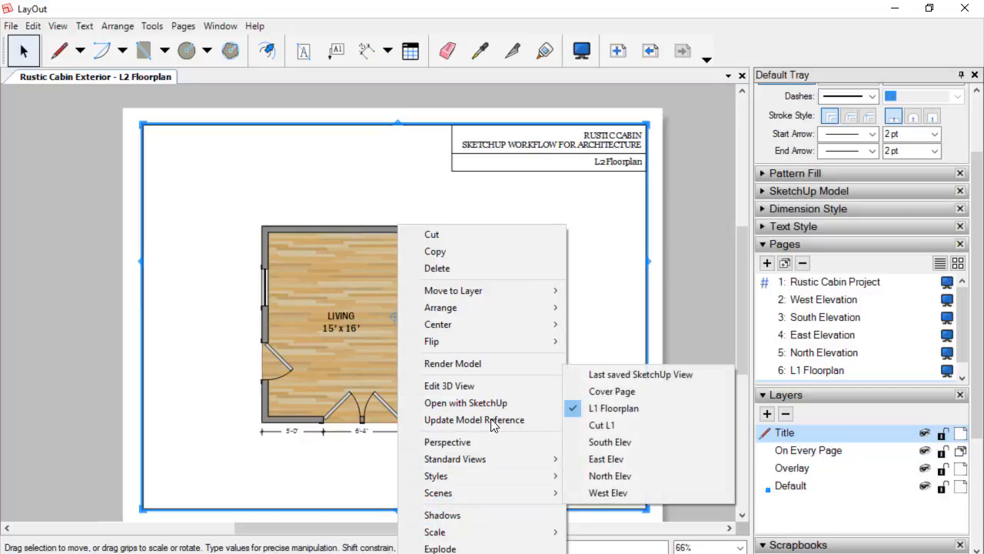
click(493, 421)
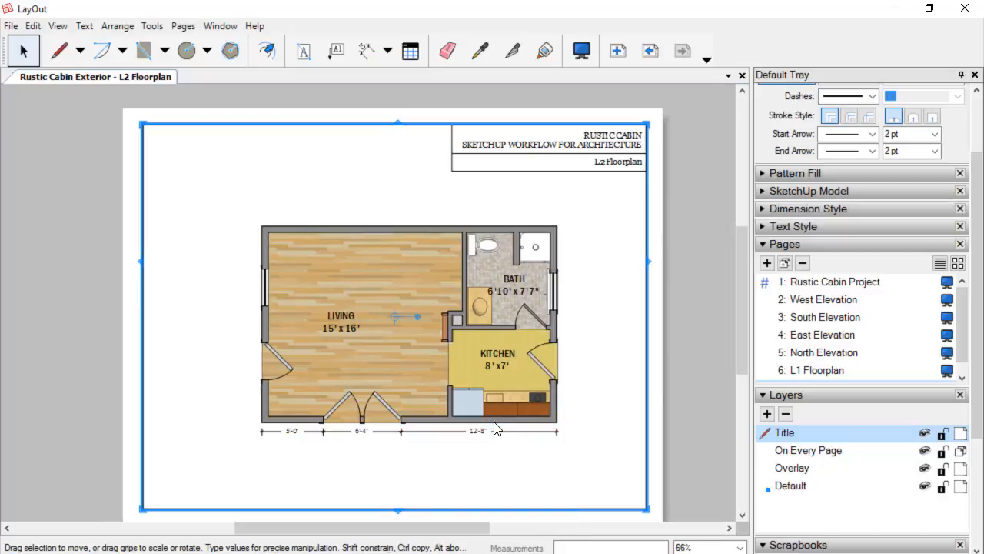
Switch the viewport's scene to L2 Floorplan.
right_click(411, 267)
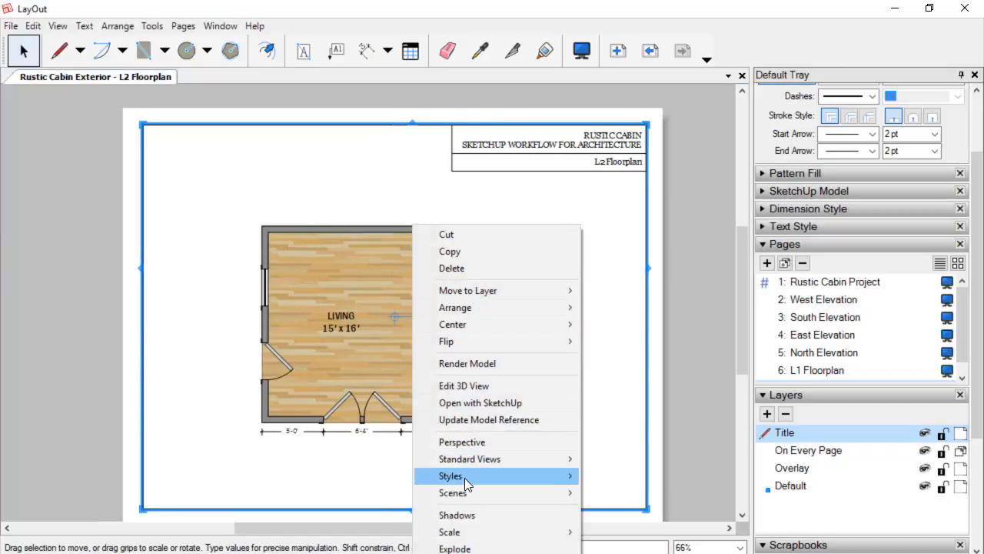
mouse_move(469, 493)
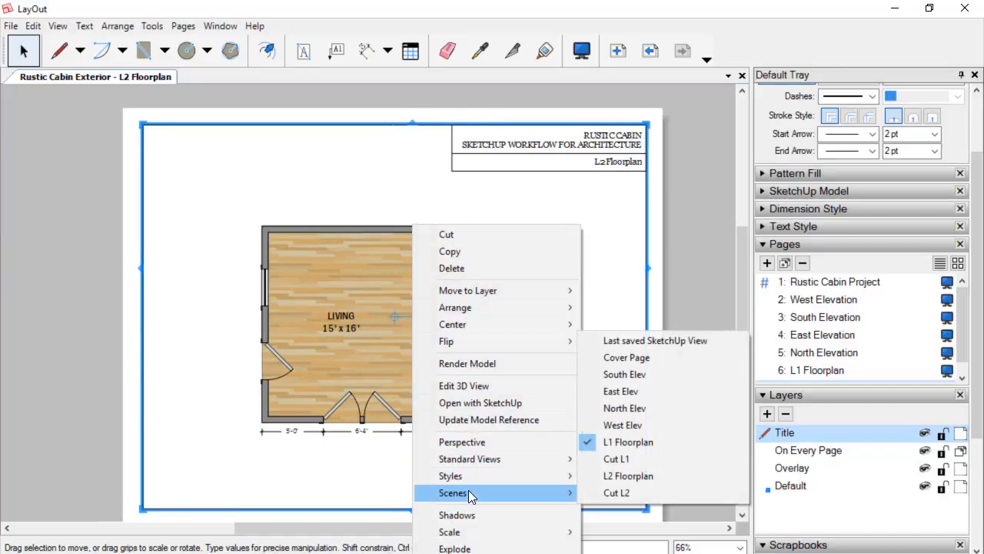
click(626, 477)
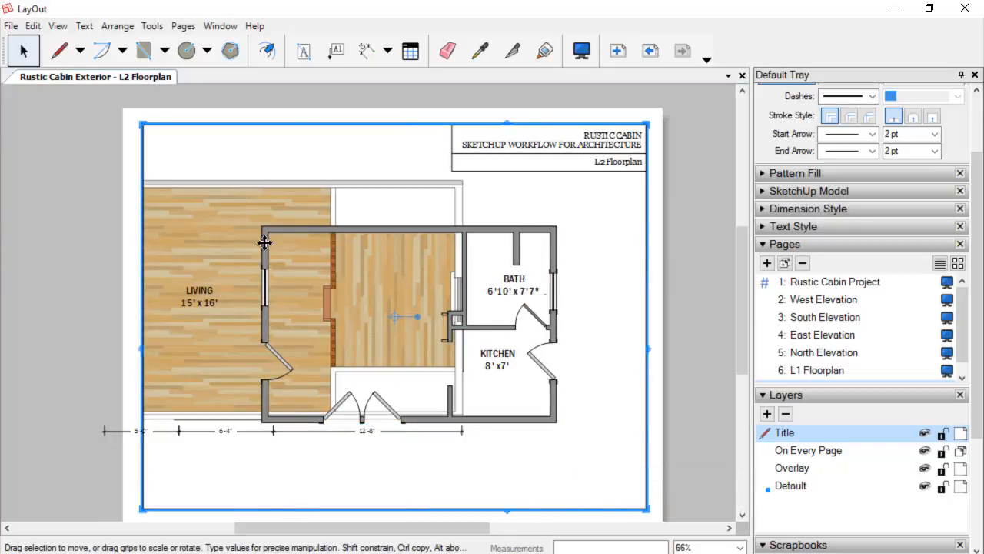
Pan the model view inside the viewport to center the L2 plan, then finish editing the view.
double_click(234, 274)
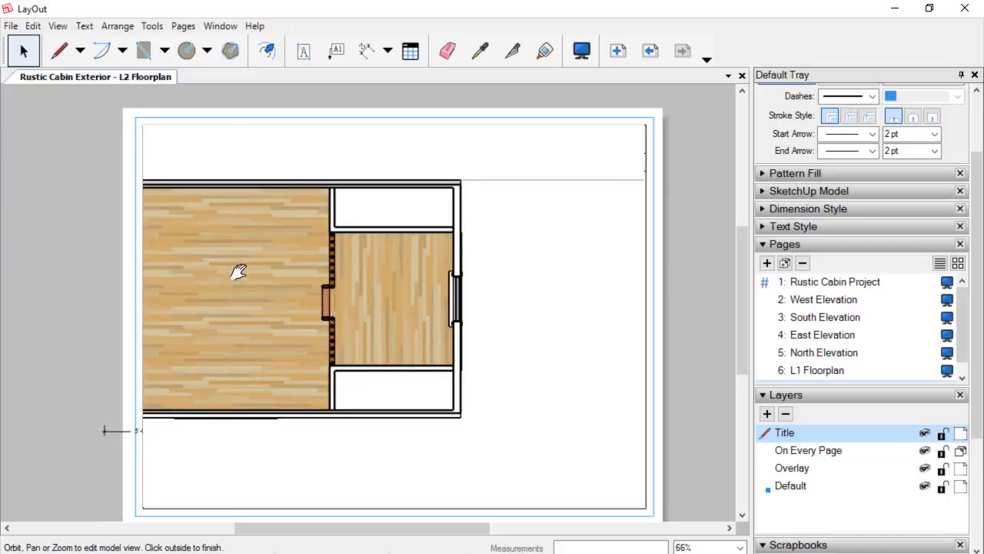
shift+middle_drag(357, 289, 354, 295)
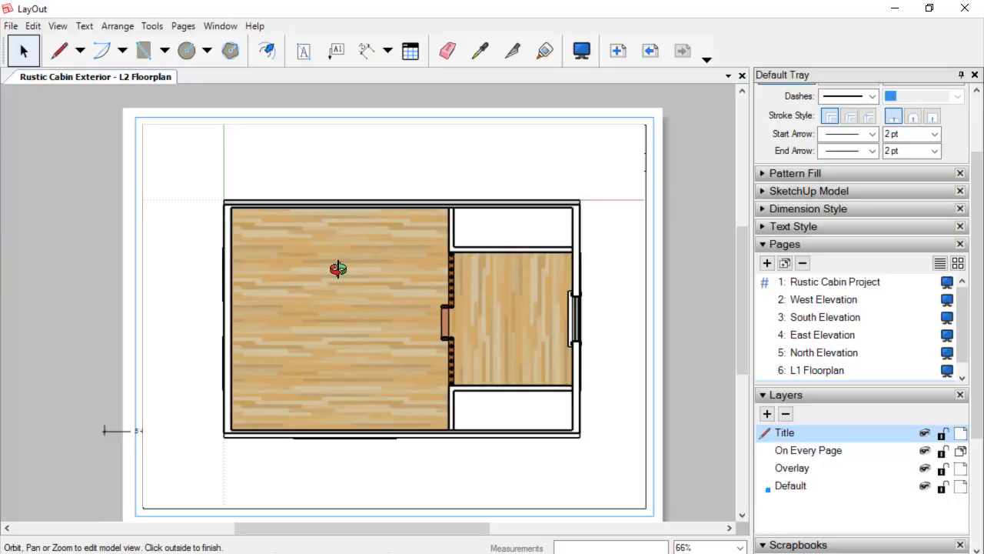
mouse_move(338, 269)
shift+middle_down()
mouse_move(372, 272)
mouse_move(352, 270)
shift+middle_up()
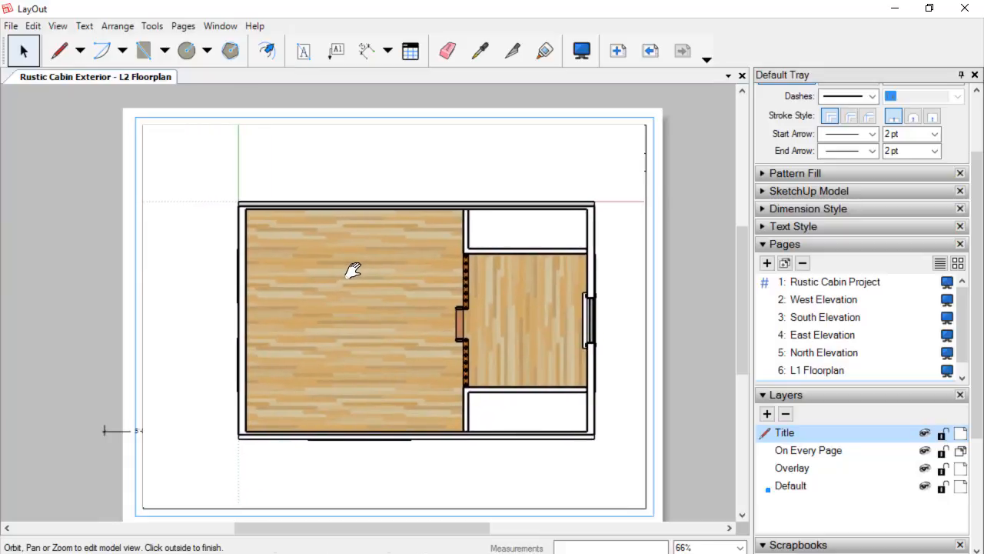
right_click(425, 174)
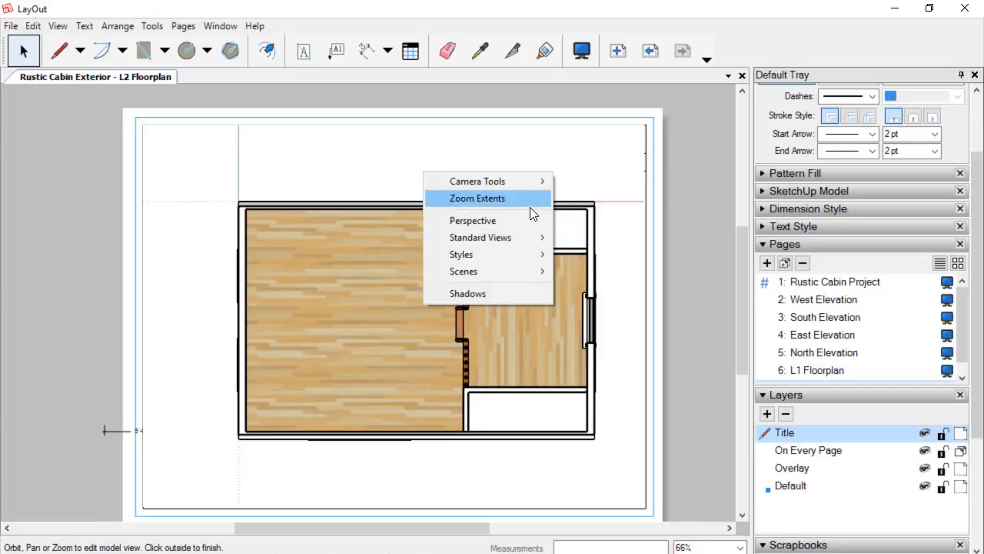
click(702, 222)
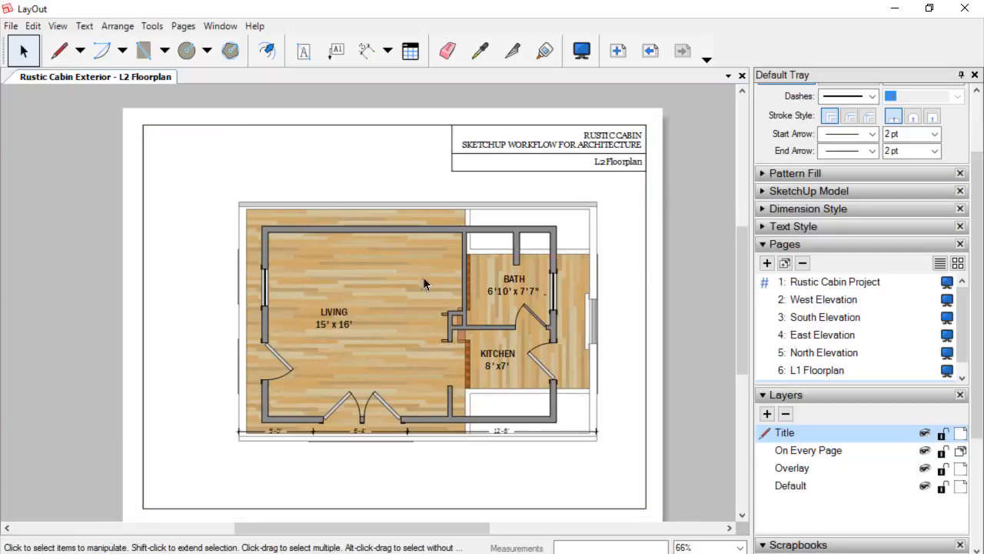
Delete the three leftover dimension strings below the plan.
scroll(350, 225, up, 1)
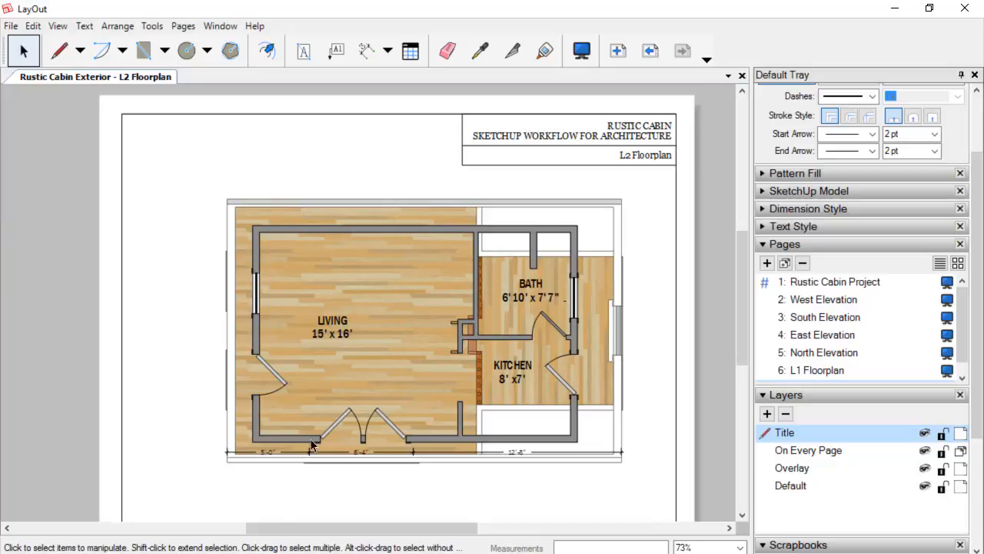
scroll(307, 464, up, 3)
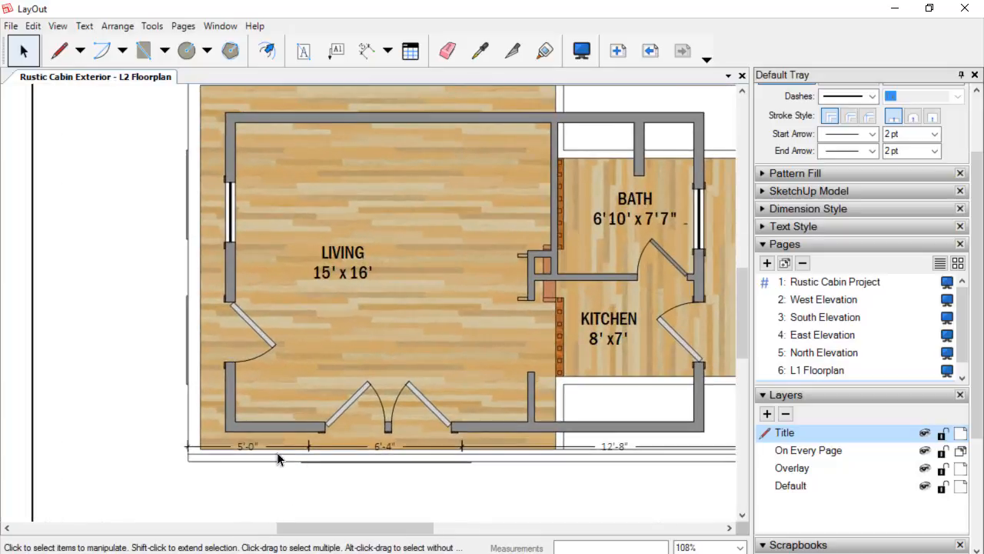
click(278, 456)
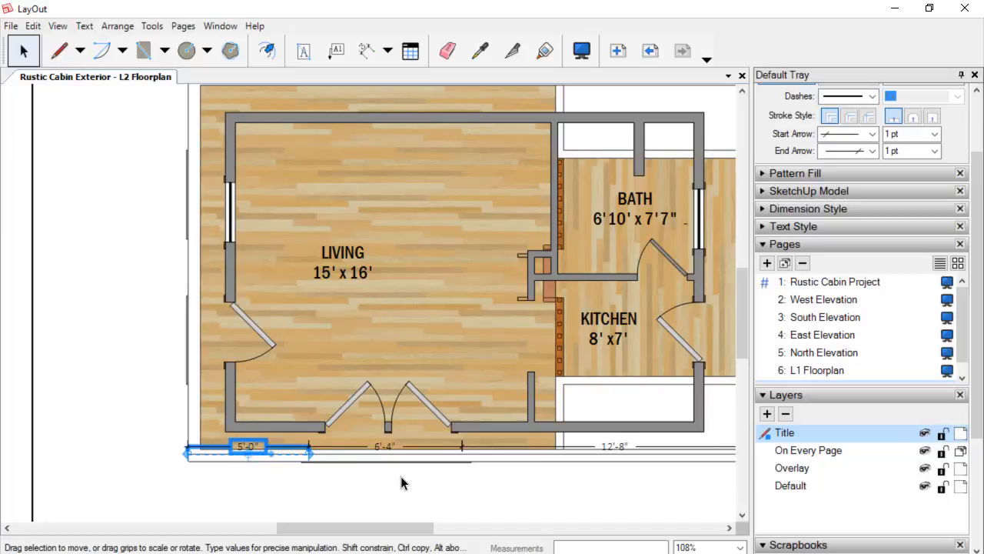
key(Delete)
click(374, 445)
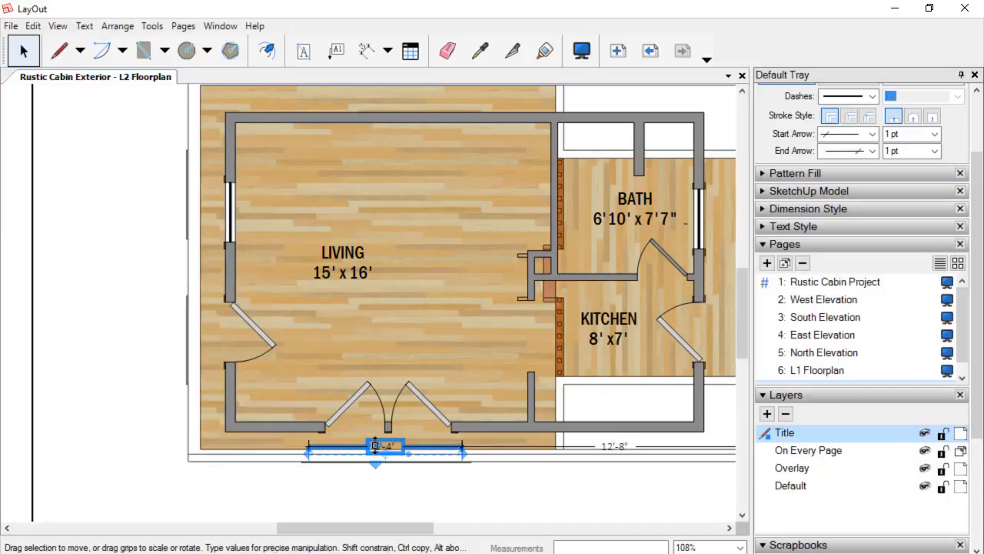
key(Delete)
click(611, 446)
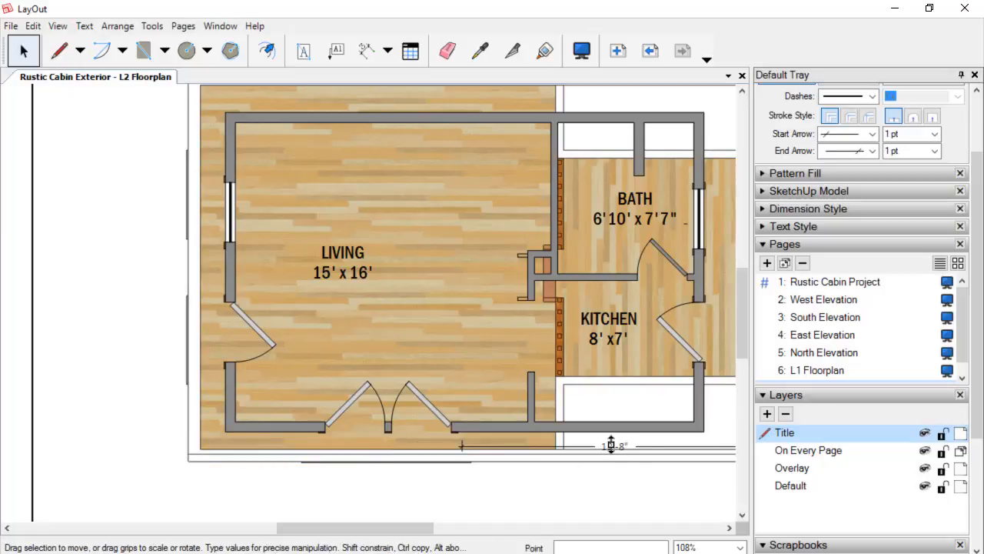
key(Delete)
Set the viewport scale to 1/4" = 1'-0" (1:48).
scroll(570, 411, down, 3)
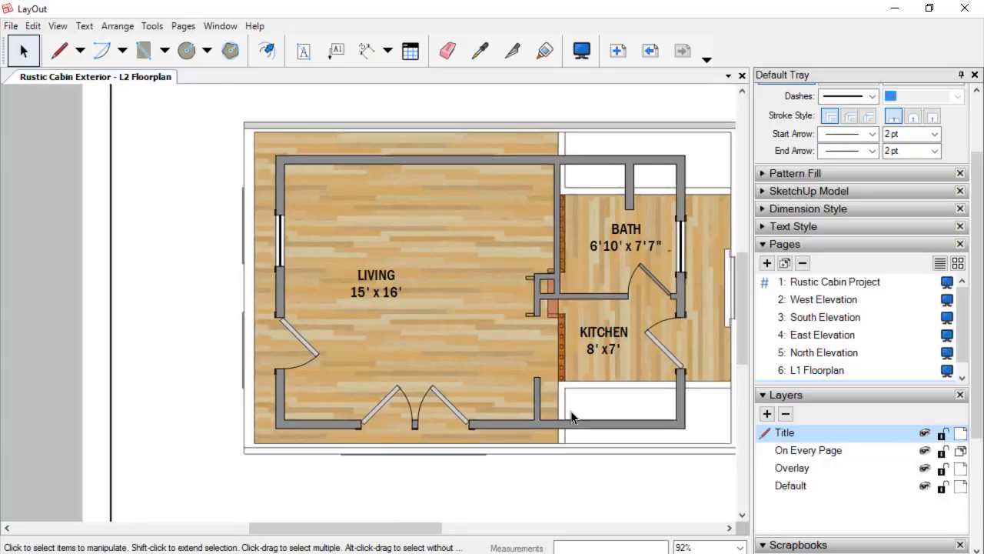
middle_drag(606, 386, 514, 377)
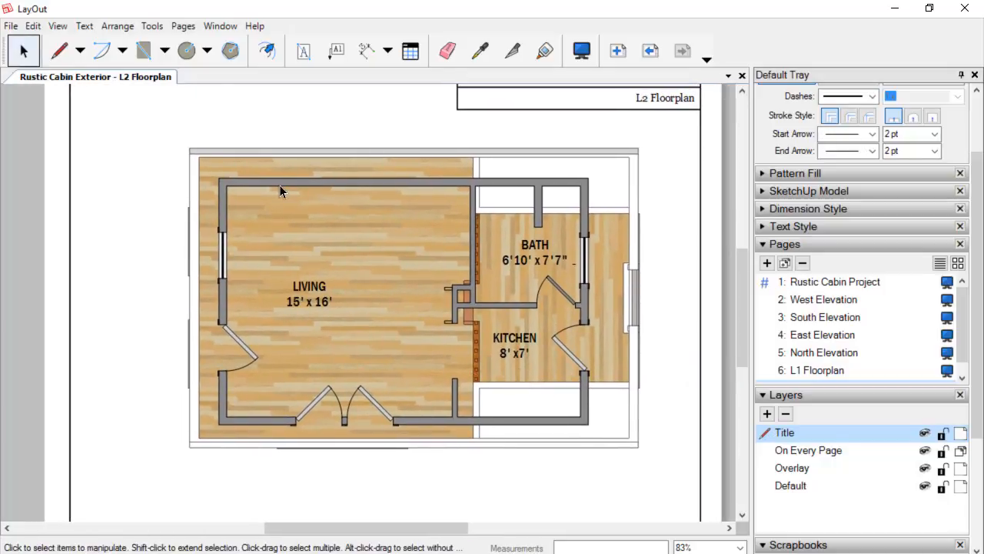
click(317, 162)
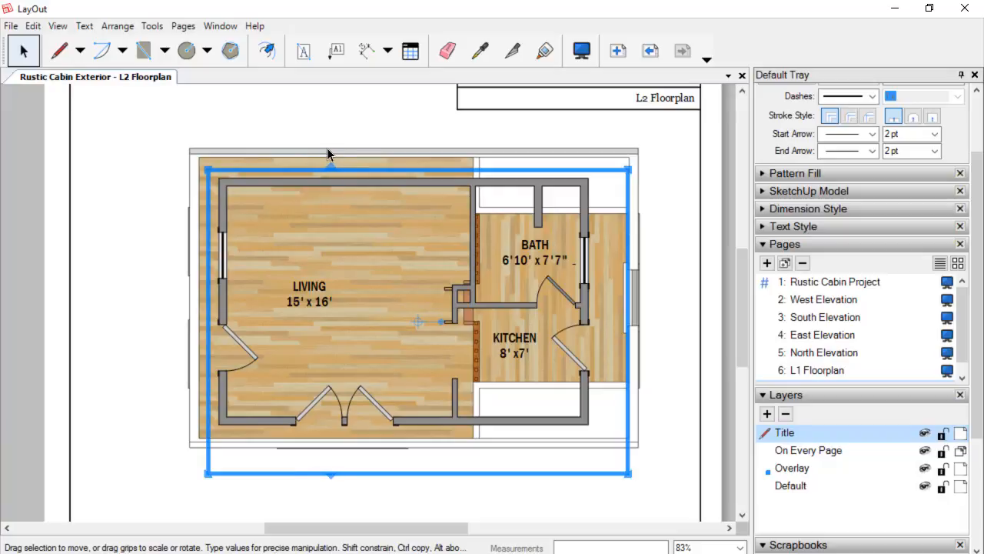
click(327, 151)
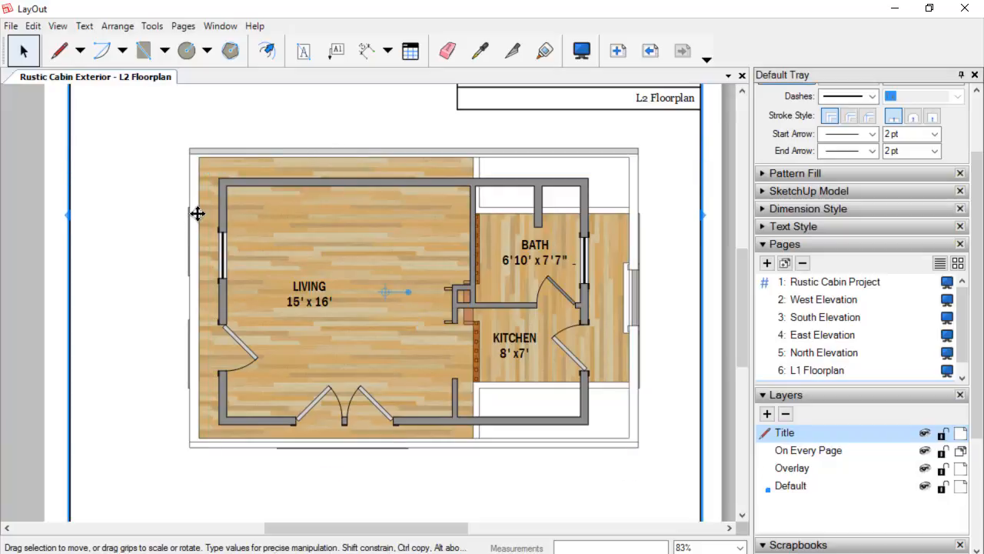
scroll(198, 213, down, 3)
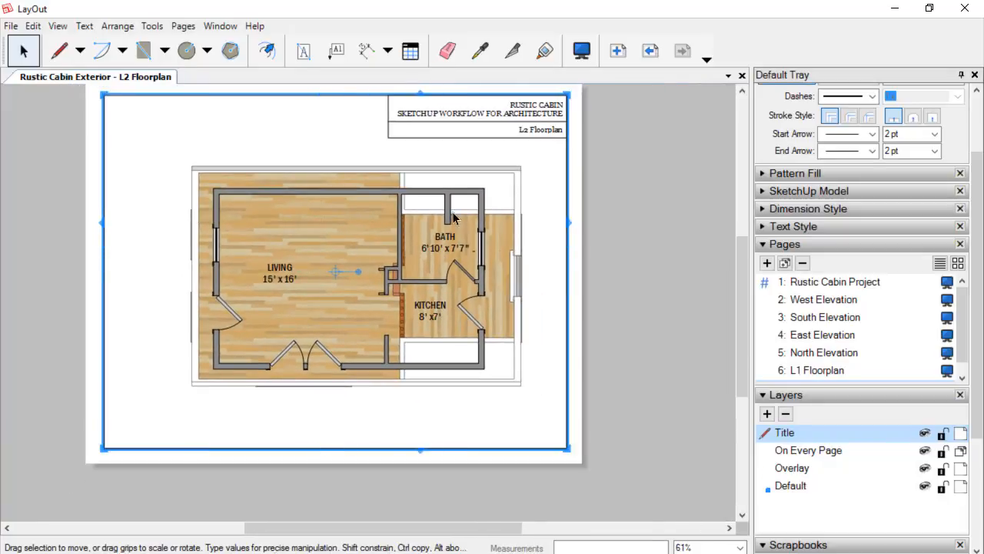
right_click(365, 169)
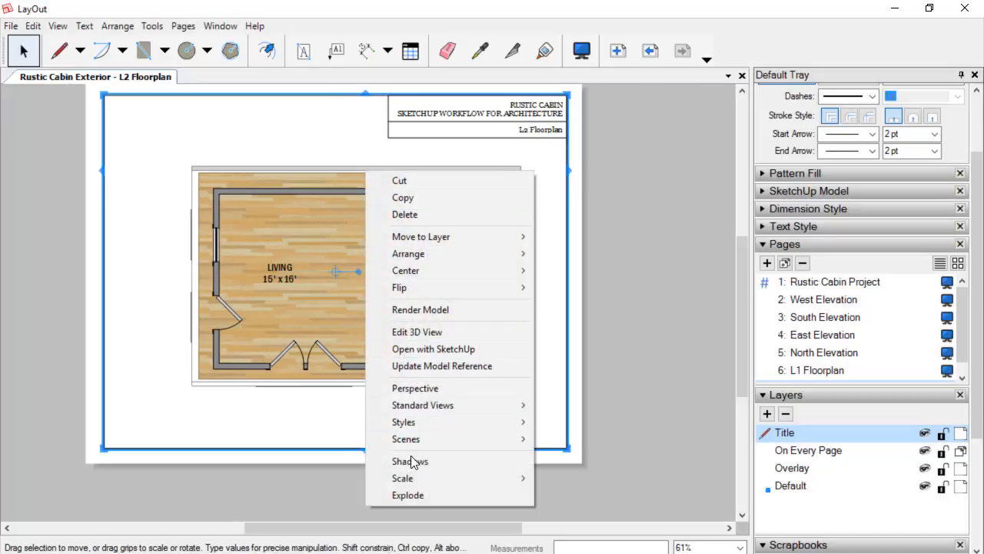
mouse_move(409, 478)
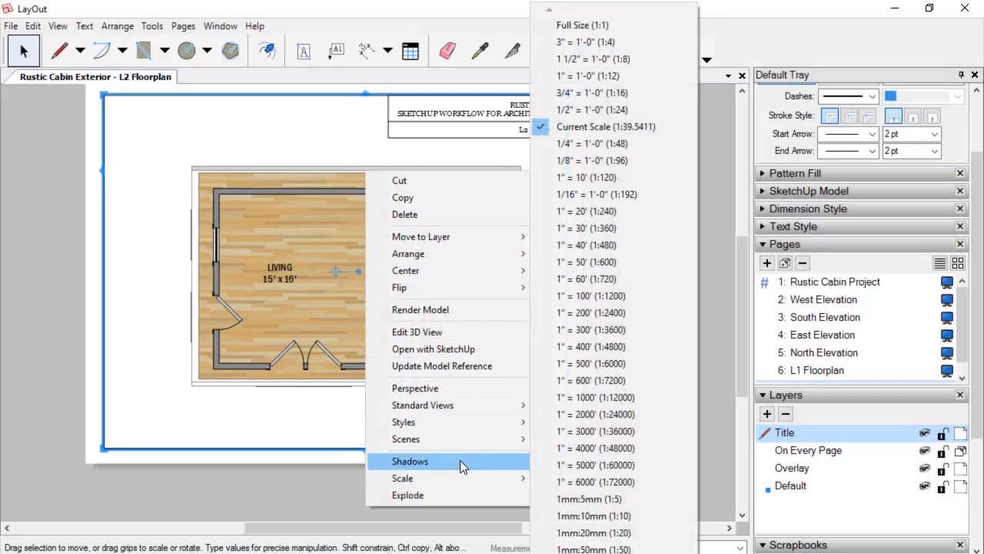
mouse_move(449, 479)
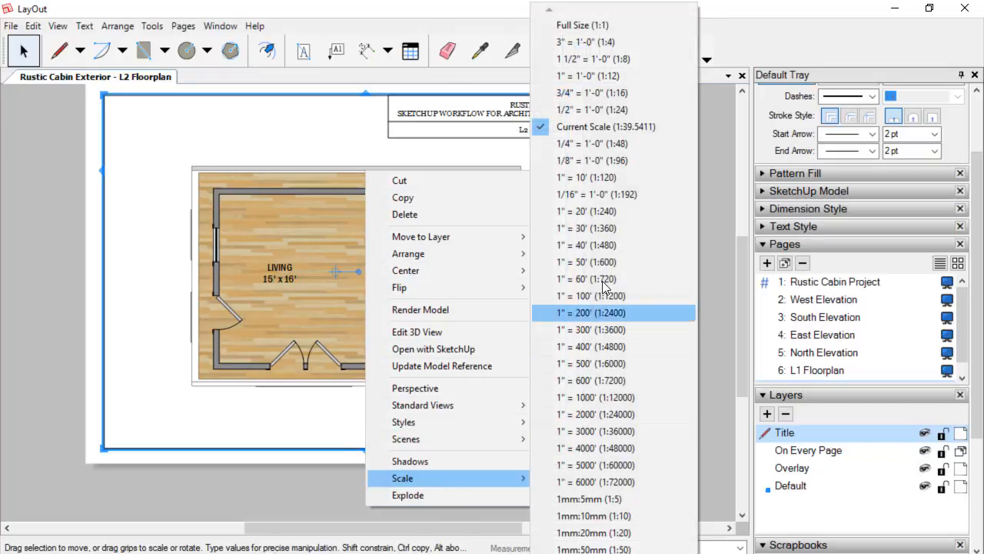
click(580, 143)
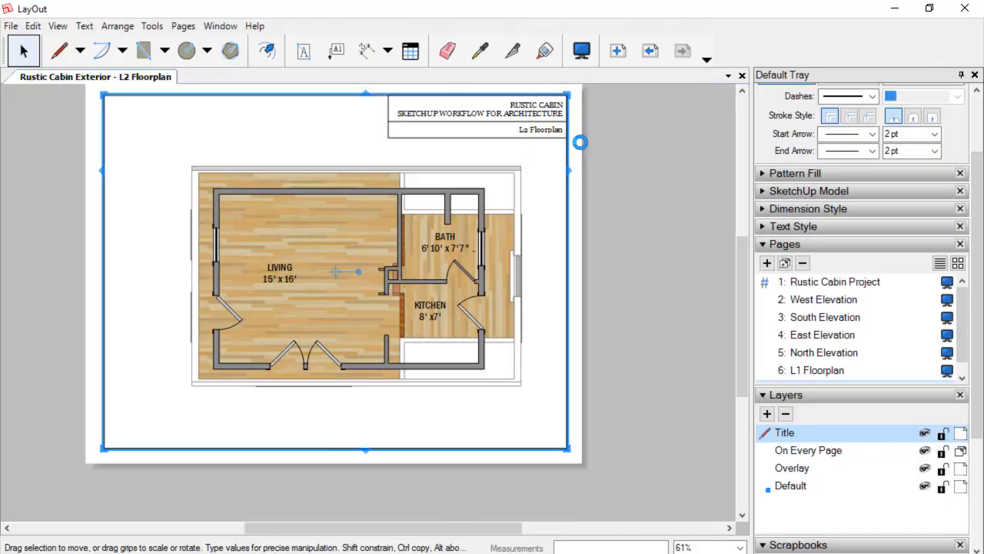
scroll(435, 287, up, 2)
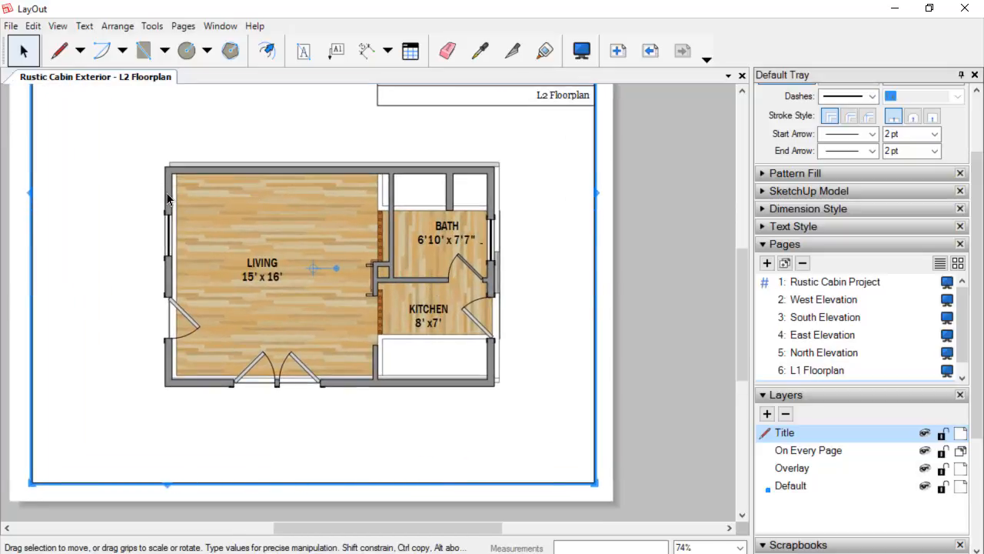
click(167, 194)
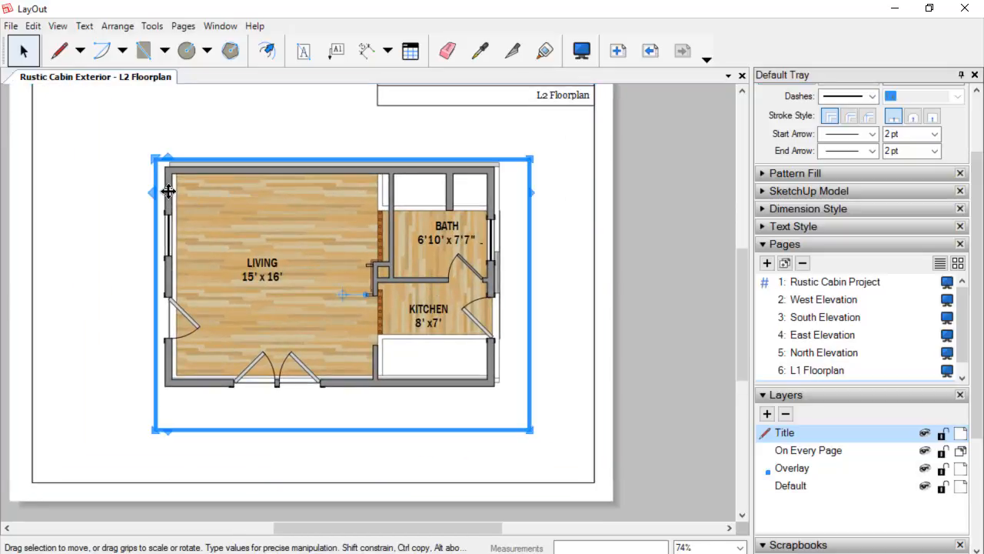
scroll(166, 193, up, 1)
right_click(166, 193)
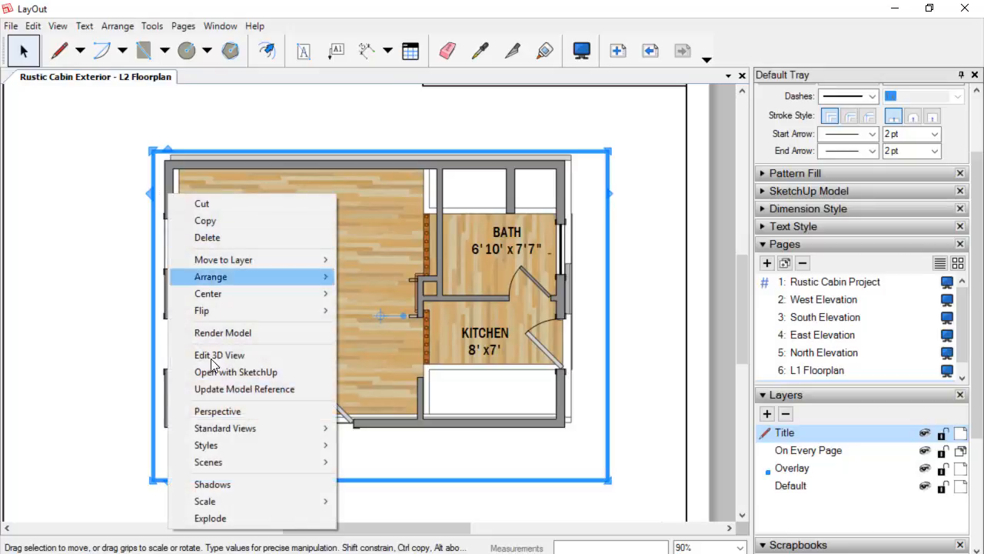
mouse_move(251, 504)
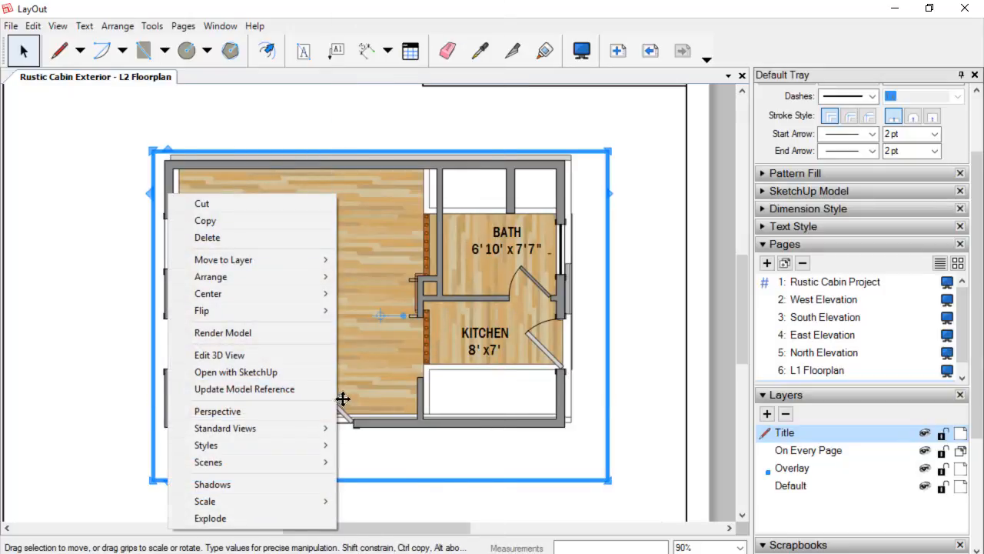
click(343, 398)
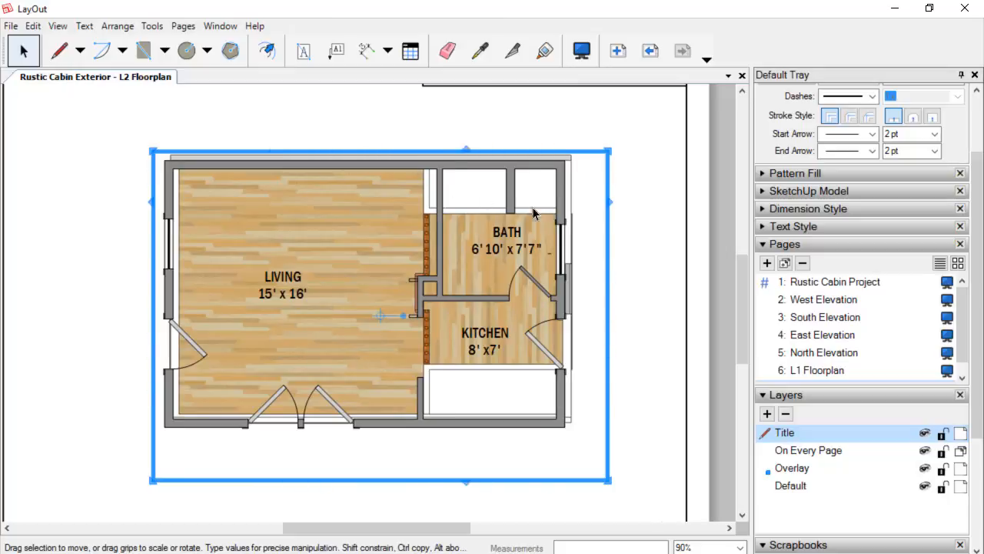
Select the viewport and nudge it in small steps to reposition the plan on the page.
click(607, 244)
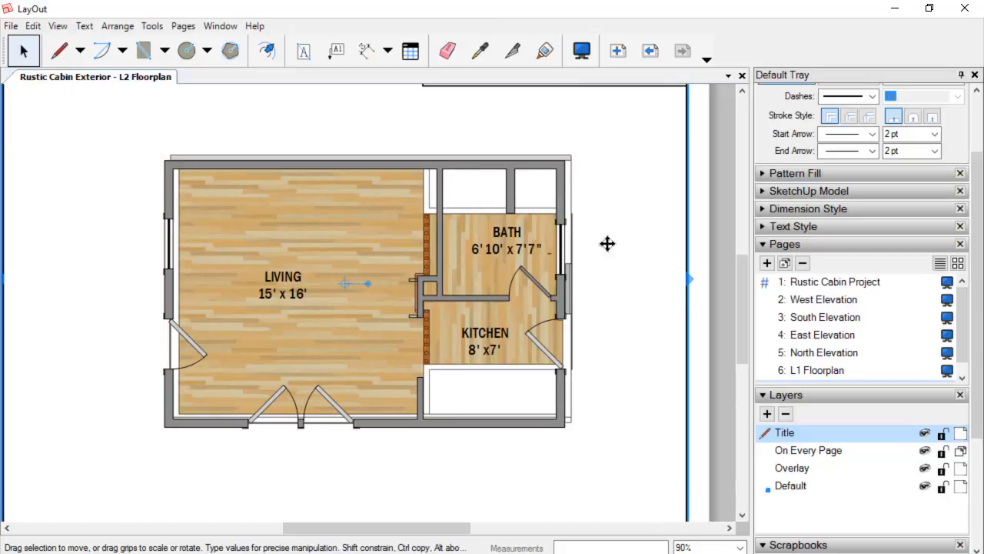
click(173, 172)
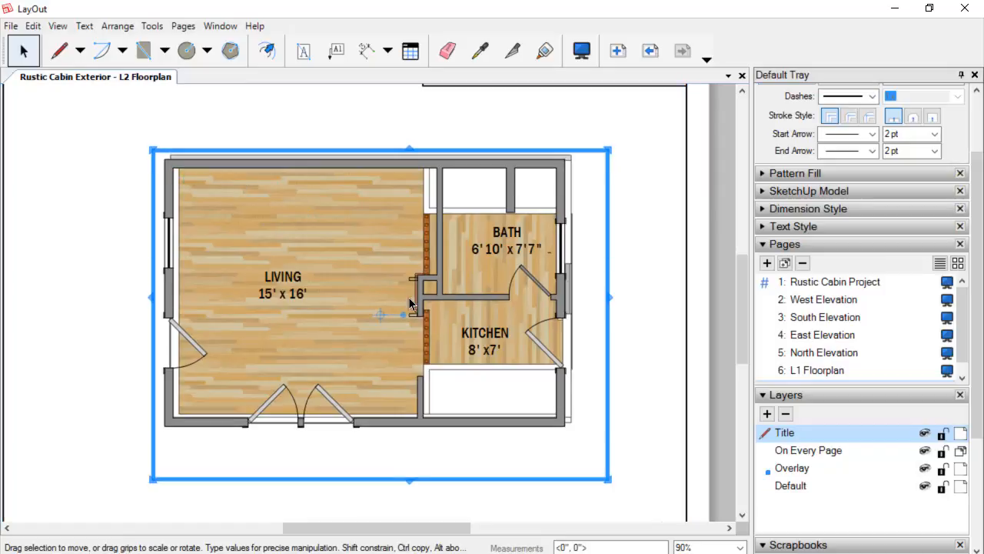
key(Up)
key(Up)
key(Up)
key(Up)
key(Up)
key(Up)
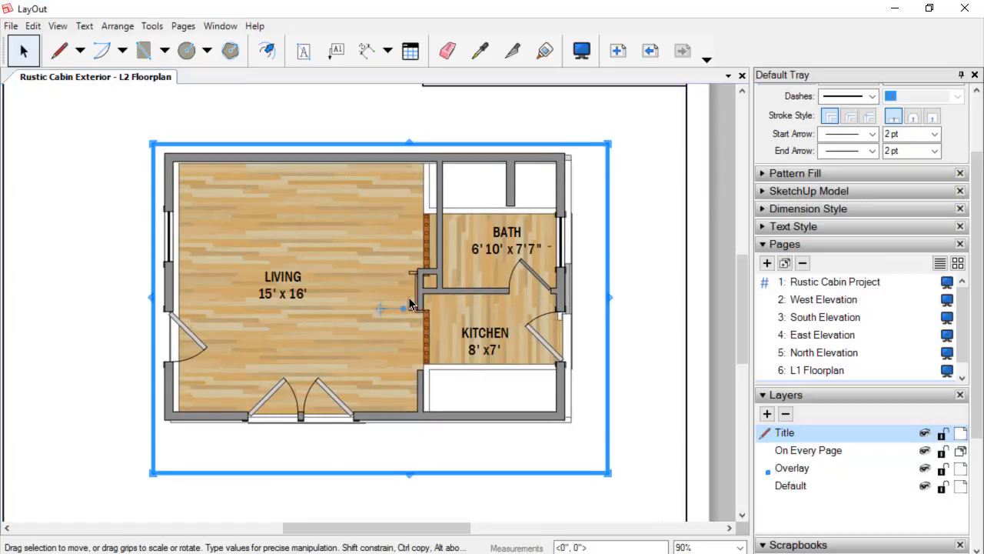
key(Right)
key(Right)
key(Right)
key(Right)
key(Right)
key(Right)
key(Right)
key(Right)
key(Right)
key(Right)
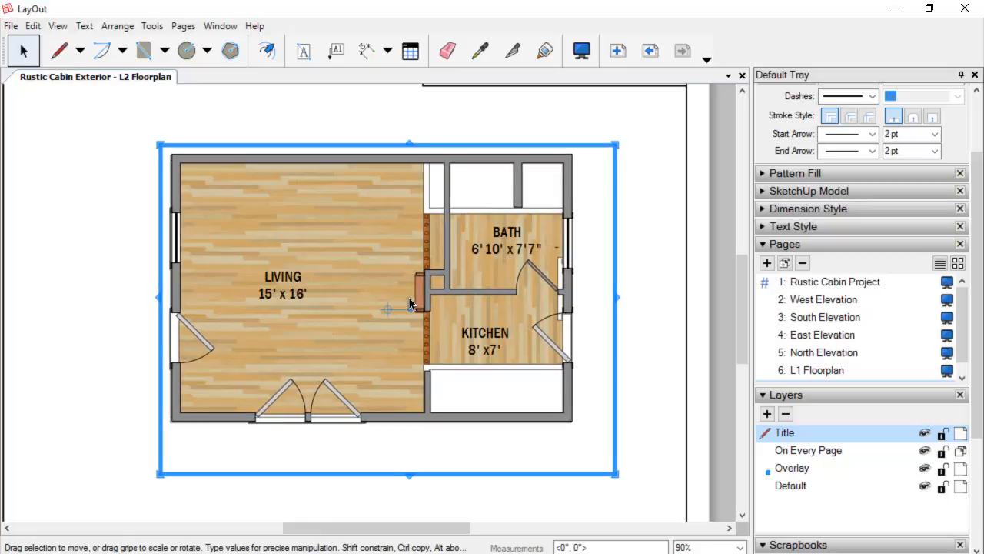
key(Down)
key(Down)
key(Down)
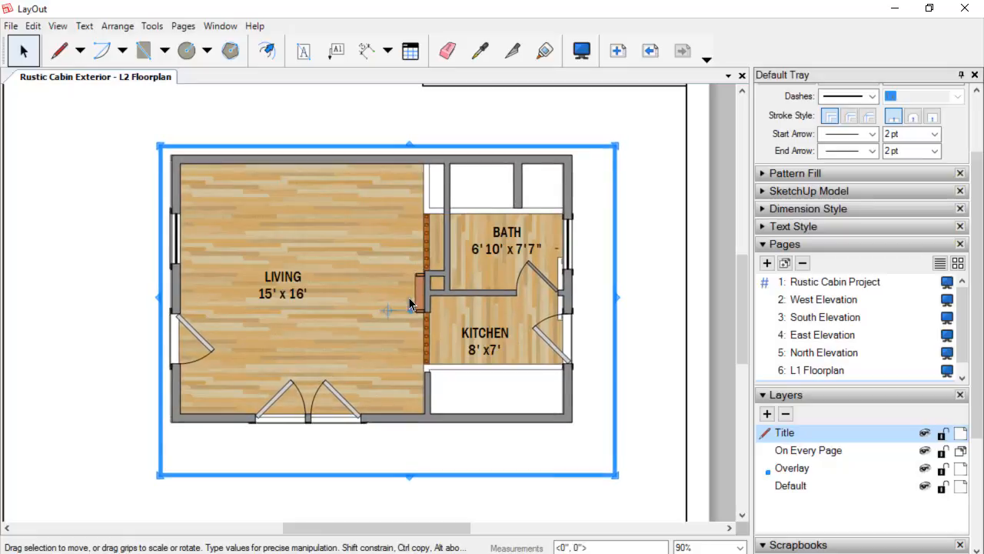
key(Down)
key(Up)
key(Left)
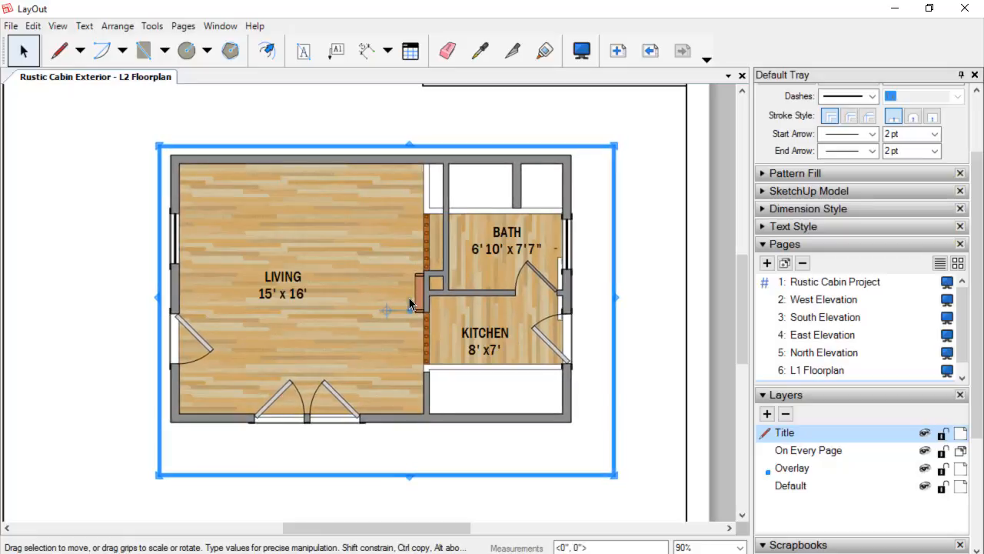
key(Right)
key(Left)
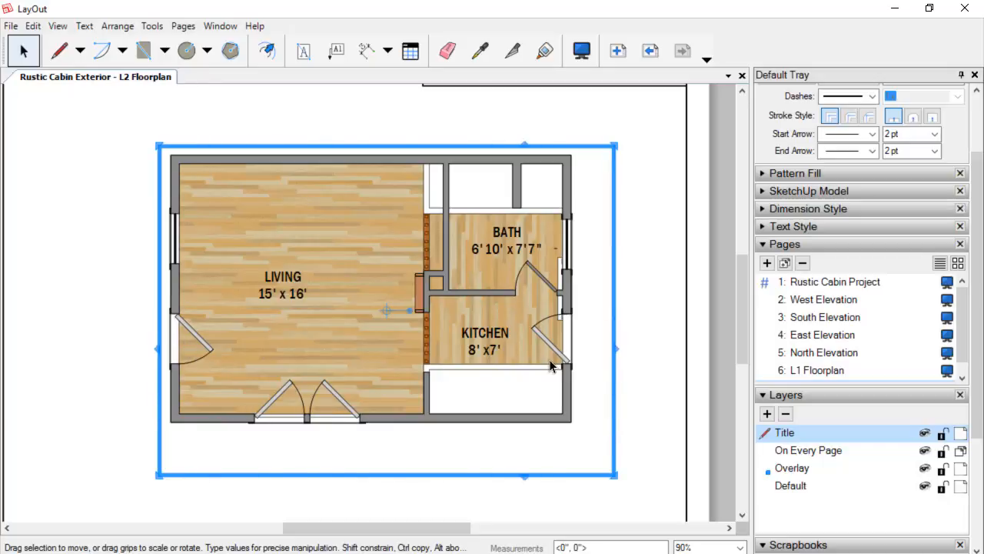
Switch the viewport's SketchUp scene to Cut L2.
right_click(410, 159)
mouse_move(452, 432)
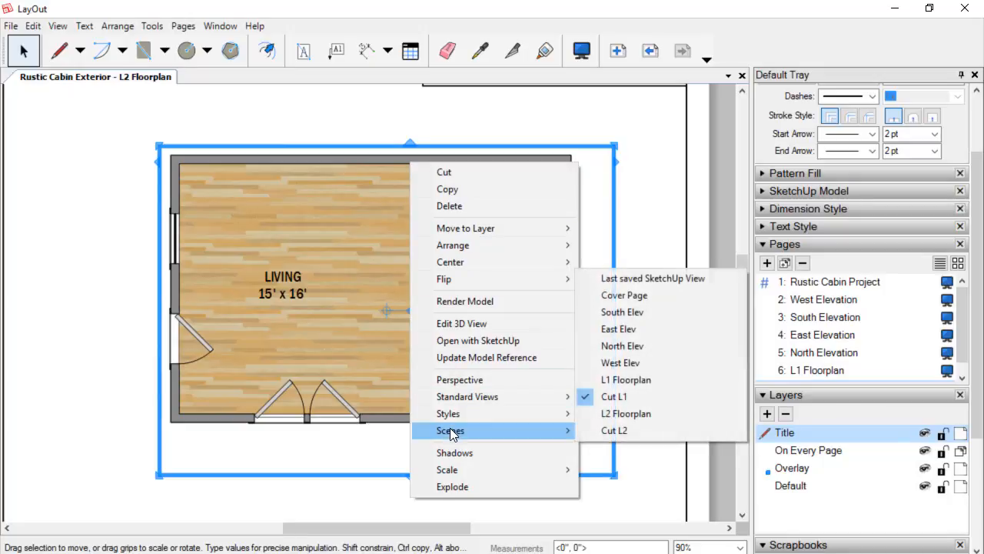
click(607, 430)
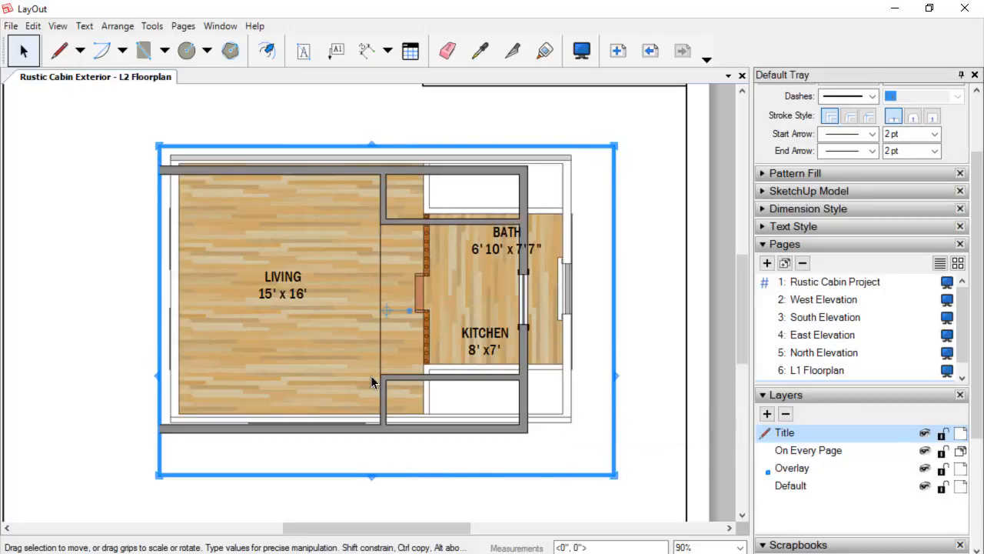
right_click(383, 428)
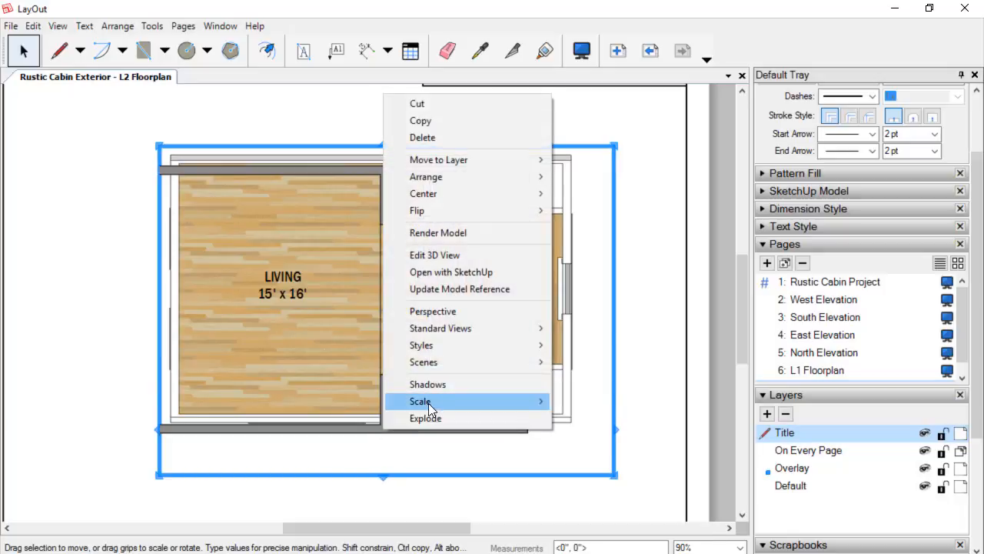
mouse_move(428, 403)
key(Escape)
key(Escape)
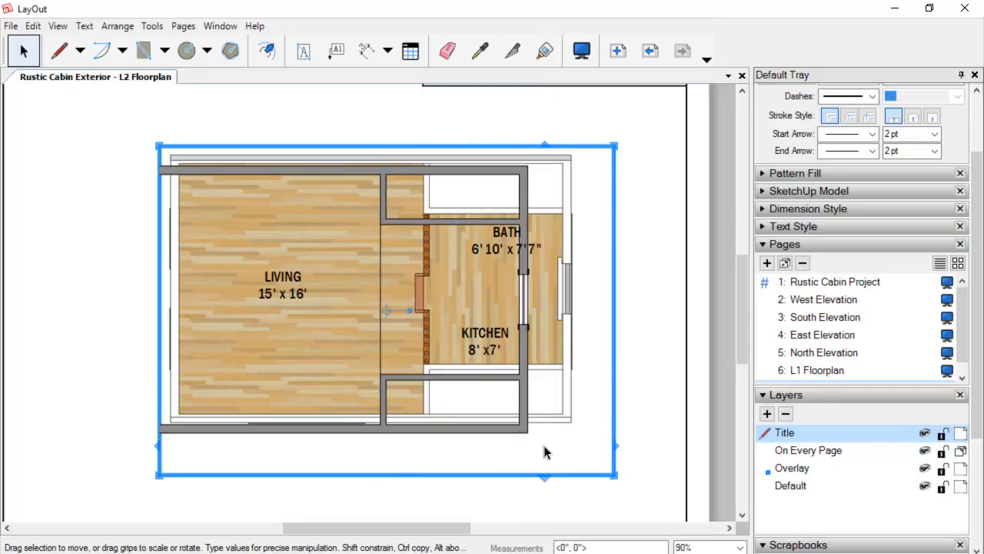
Nudge the viewport right and up and widen its left edge so the cut plan lines up with the room labels.
key(Right)
key(Right)
key(Right)
key(Right)
key(Right)
key(Right)
key(Right)
key(Right)
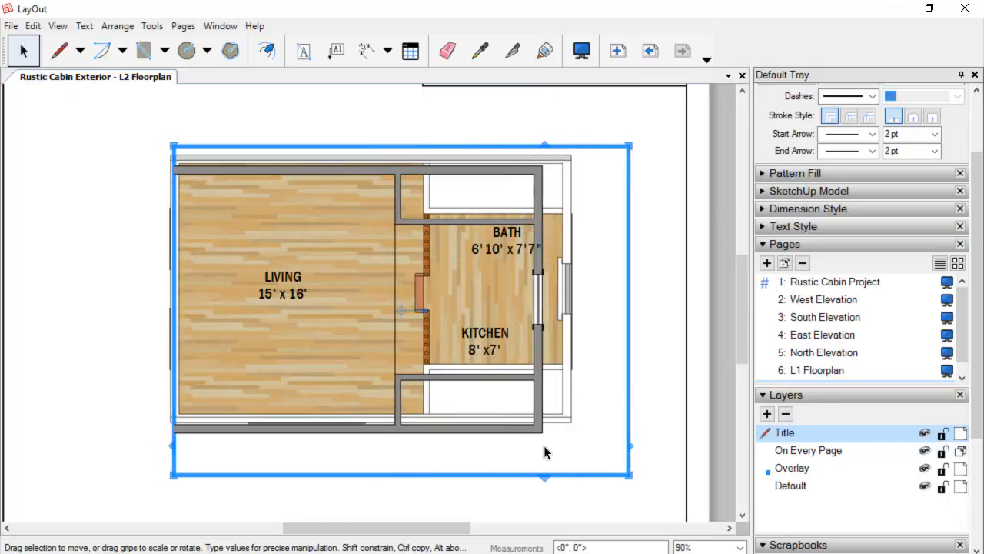
key(Right)
key(Right)
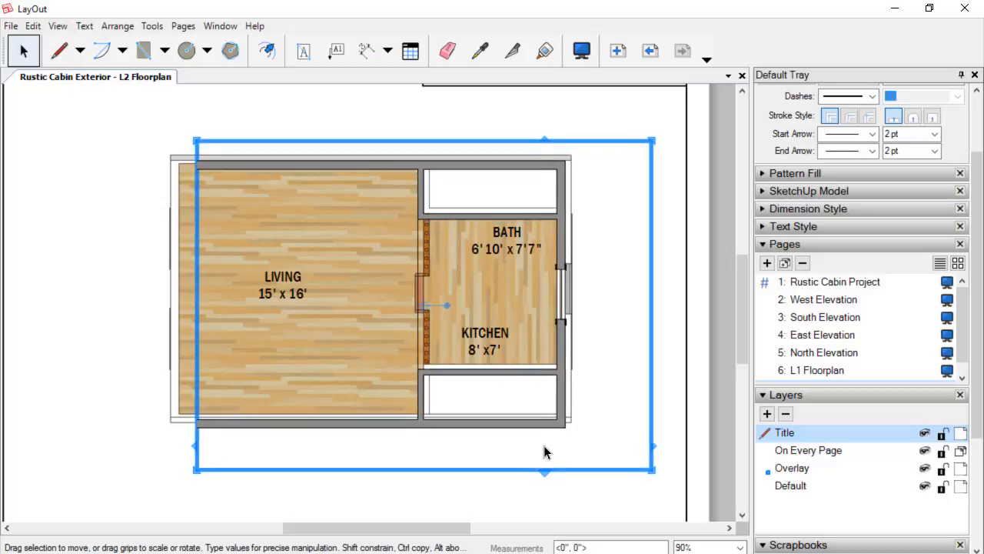
key(Up)
key(Up)
key(Up)
key(Up)
key(Right)
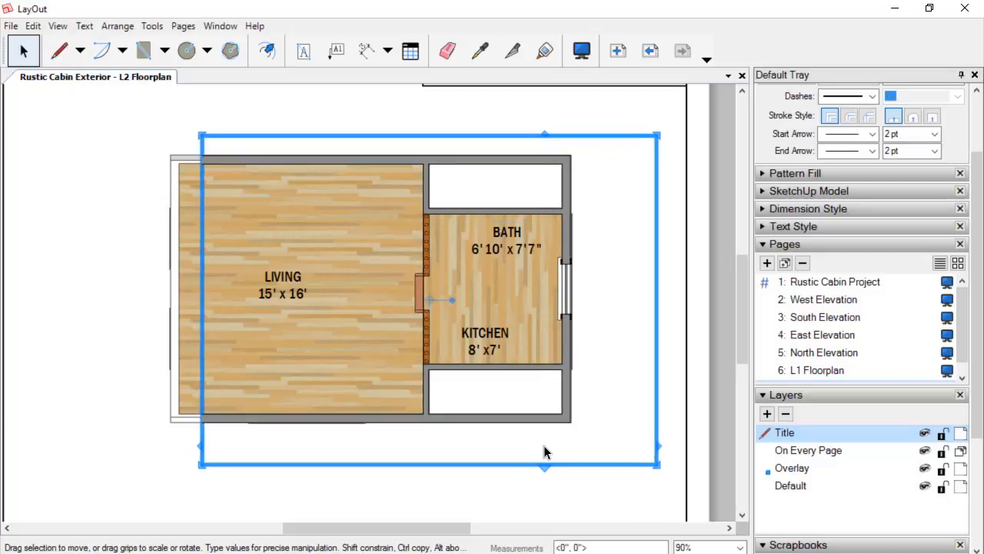
key(Up)
key(Right)
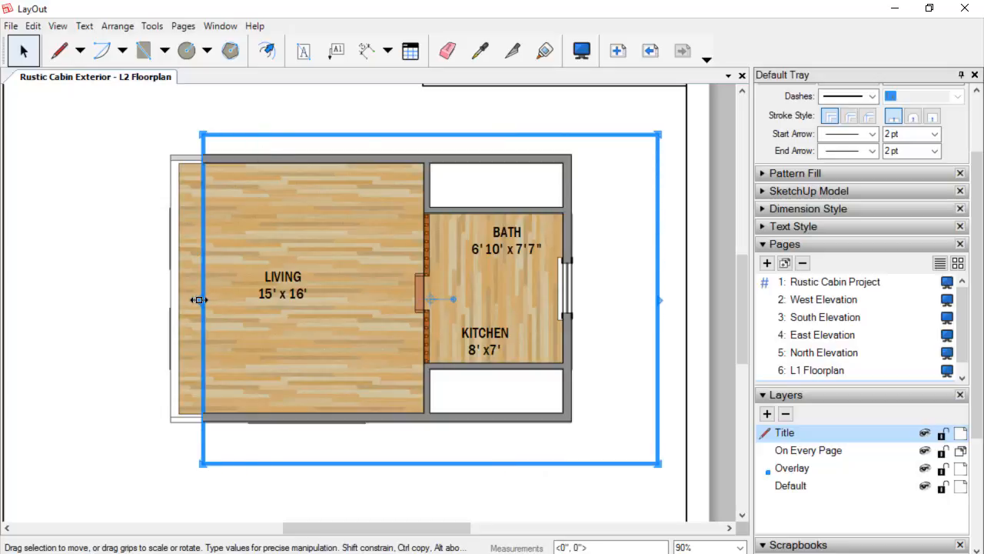
drag(197, 300, 110, 292)
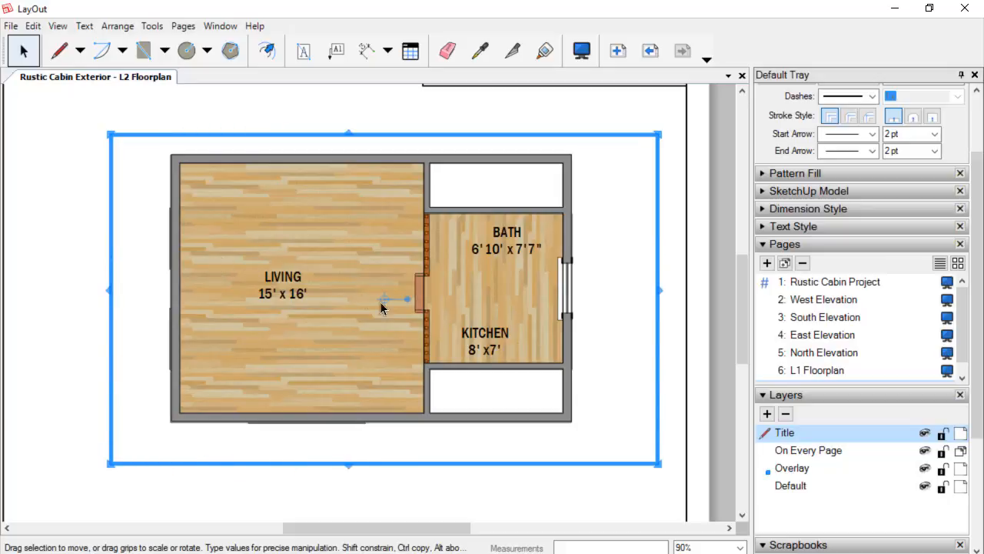
Nudge the LIVING label slightly right to center it in the living room.
click(288, 281)
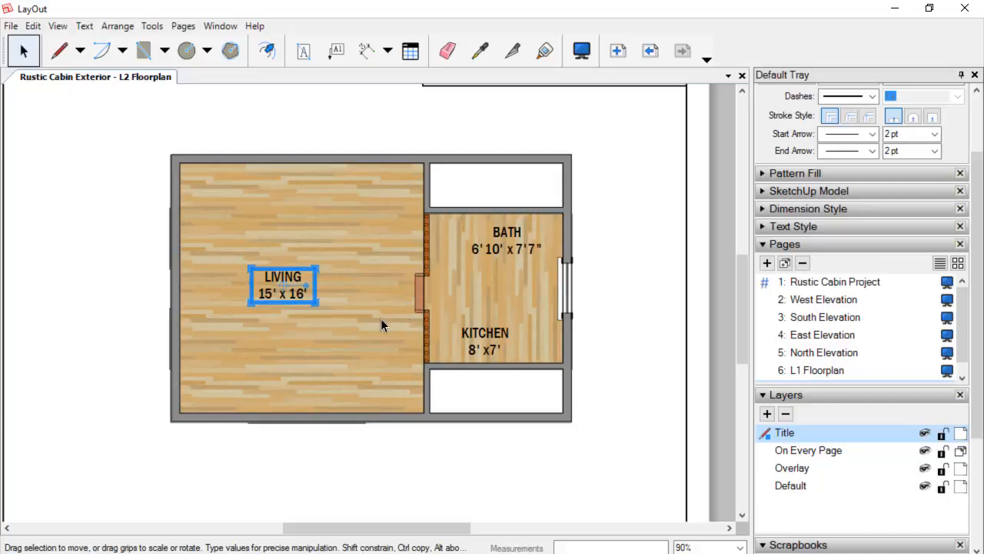
key(Right)
key(Right)
key(Right)
key(Right)
key(Right)
key(Right)
key(Right)
key(Right)
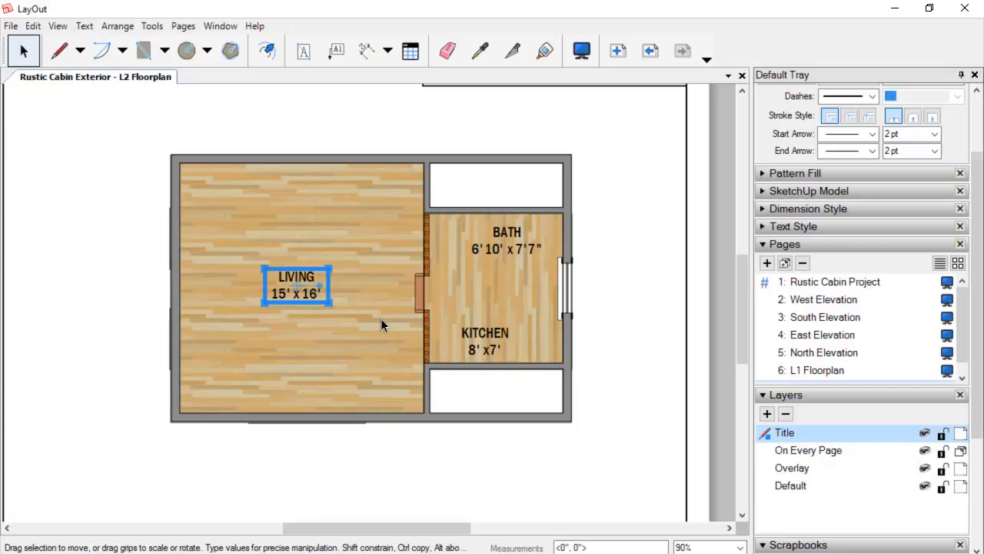
key(Left)
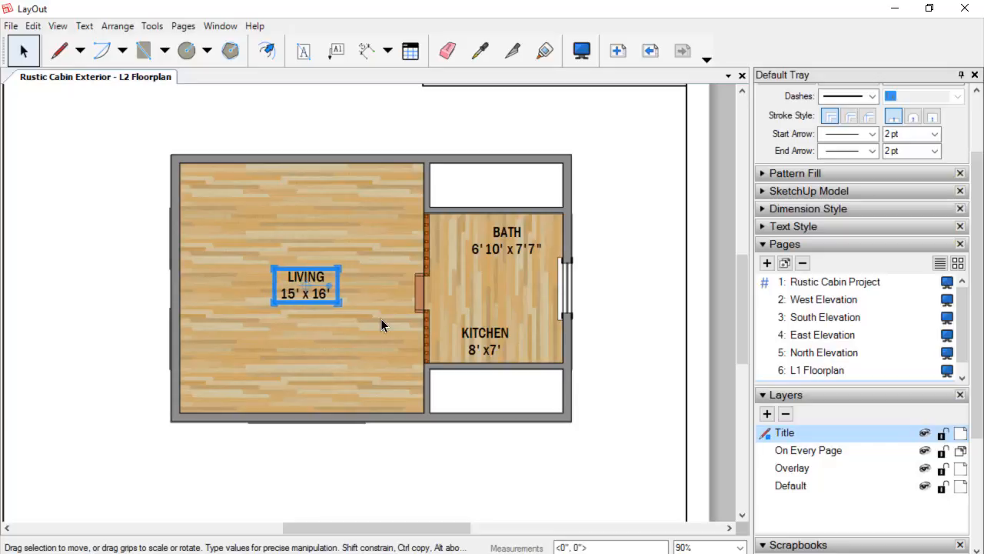
Delete the KITCHEN label from the plan.
click(671, 353)
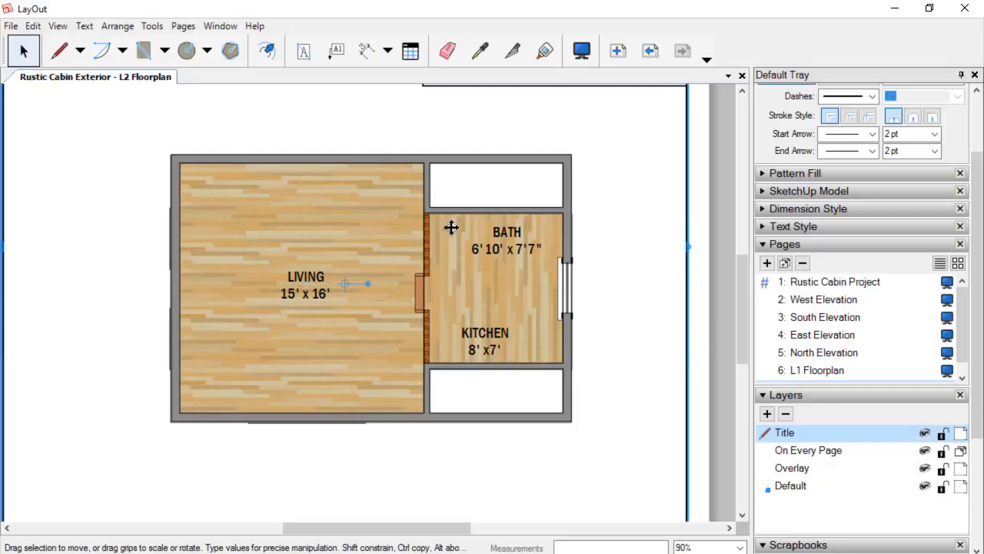
click(492, 346)
key(Delete)
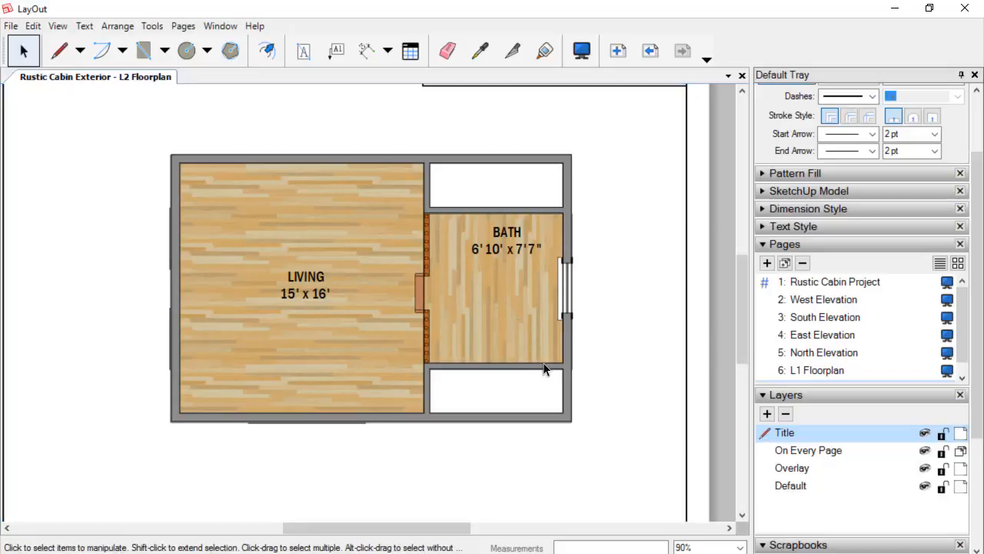
Move the BATH label down into the middle of the central room.
click(511, 236)
key(Down)
key(Down)
key(Down)
key(Down)
key(Down)
key(Down)
key(Down)
key(Down)
key(Down)
key(Down)
key(Down)
key(Down)
key(Down)
key(Down)
key(Down)
key(Down)
key(Down)
key(Down)
key(Down)
key(Down)
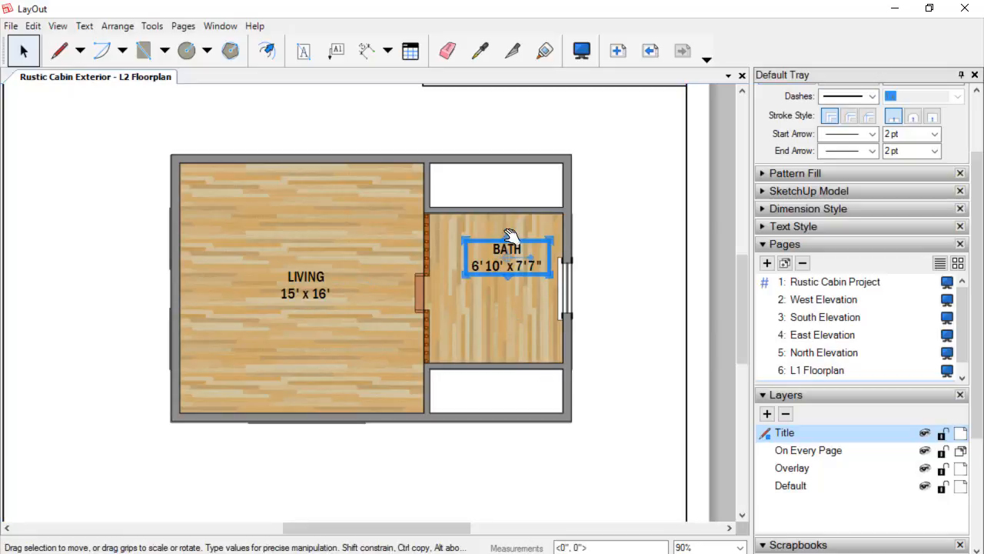
key(Left)
key(Left)
key(Left)
key(Left)
key(Left)
key(Left)
key(Left)
key(Up)
key(Right)
key(Right)
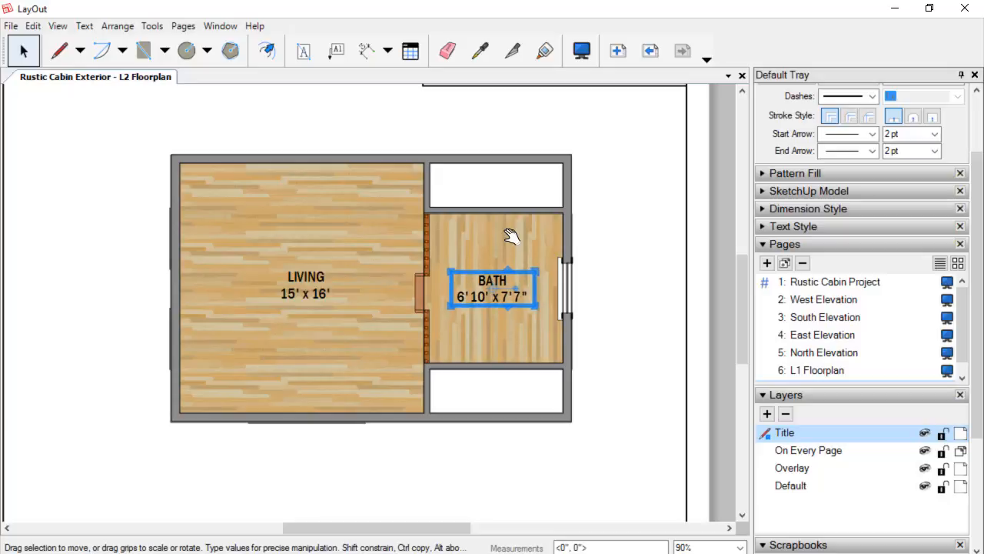
Rename the BATH label's room name to LOFT.
double_click(498, 286)
click(518, 301)
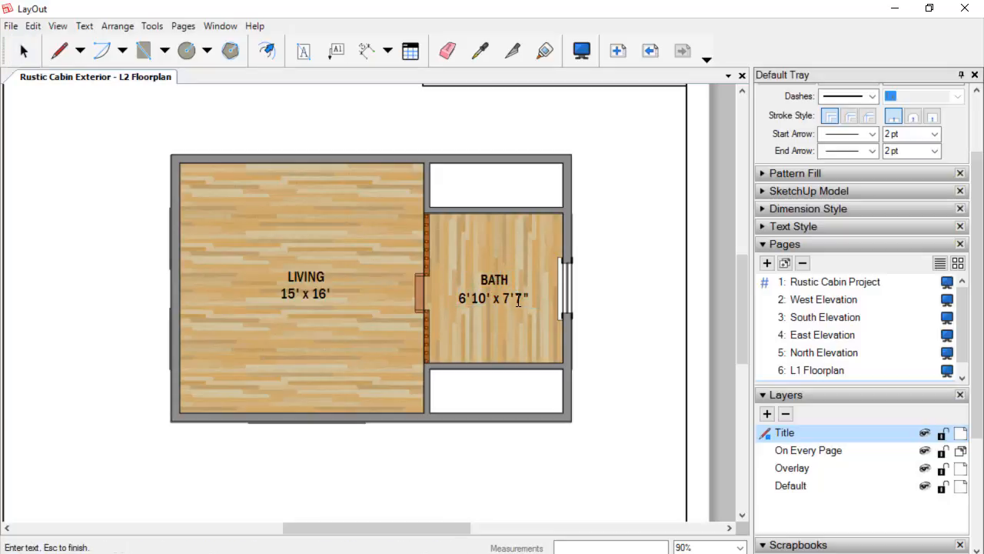
text(LOFT)
key(Delete)
key(Escape)
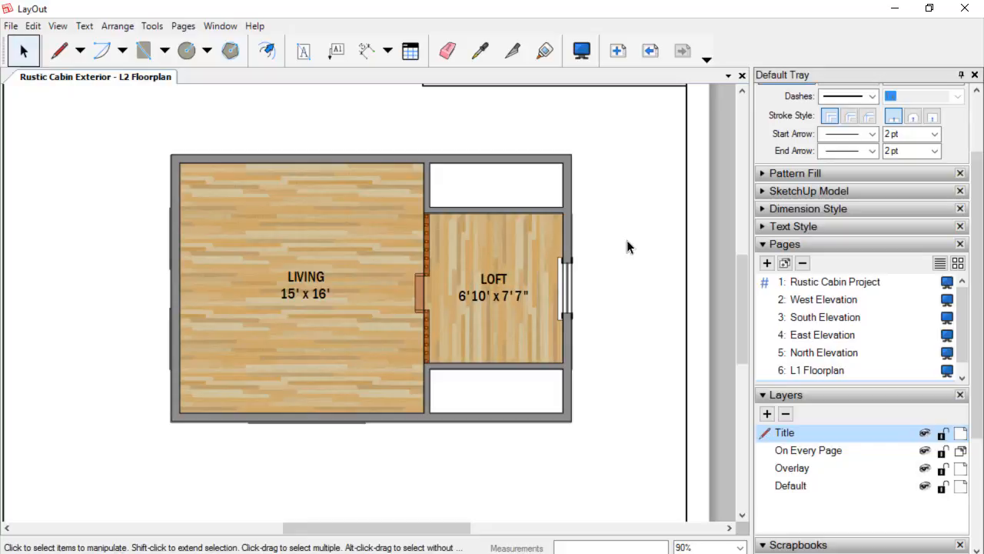
click(368, 54)
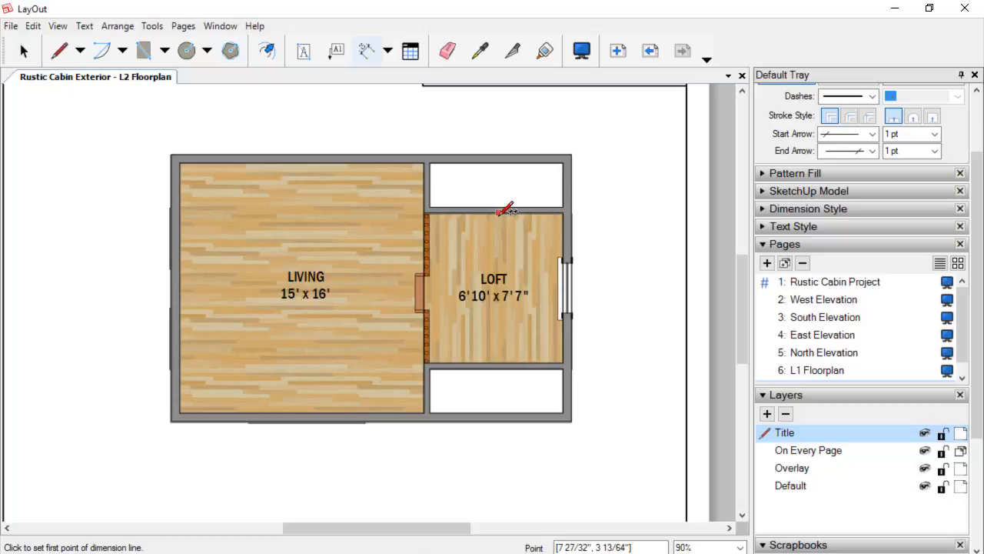
click(498, 212)
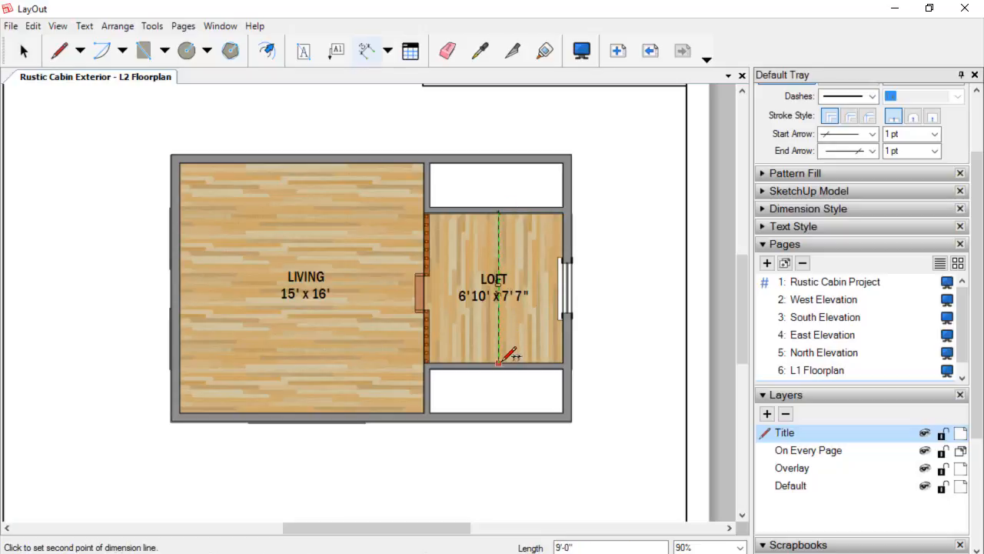
scroll(500, 361, up, 2)
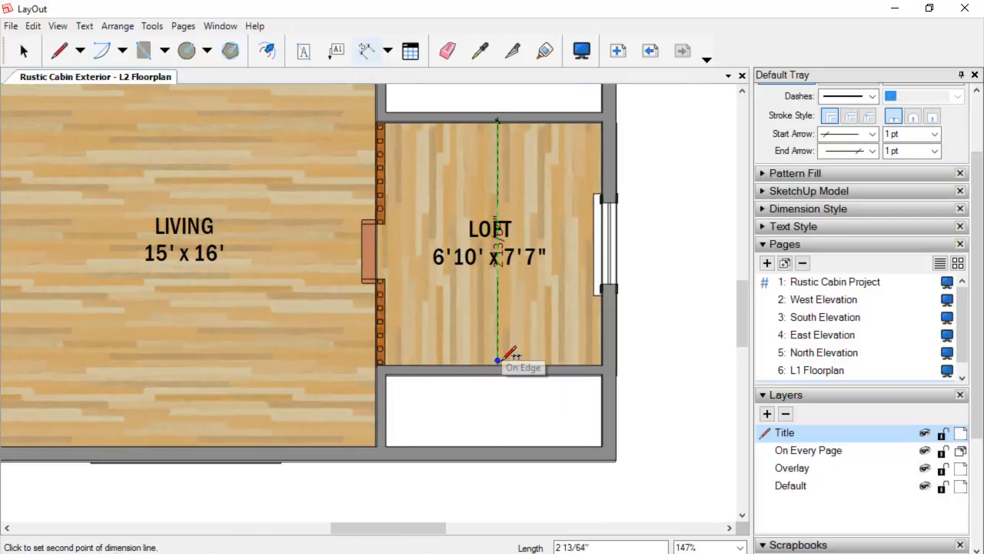
key(Escape)
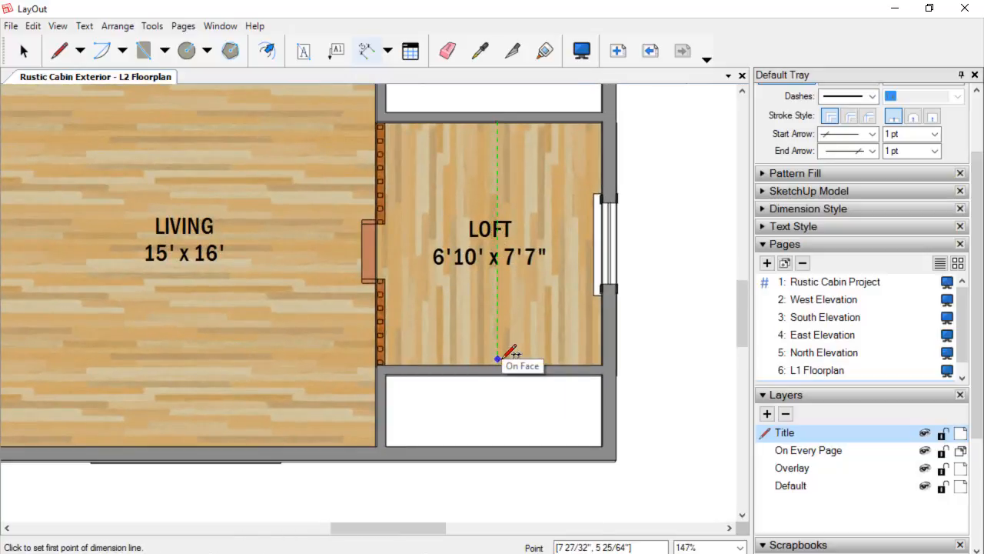
scroll(467, 383, down, 1)
Switch to SketchUp and measure the loft room's depth and width with the Tape Measure.
key(alt+Tab)
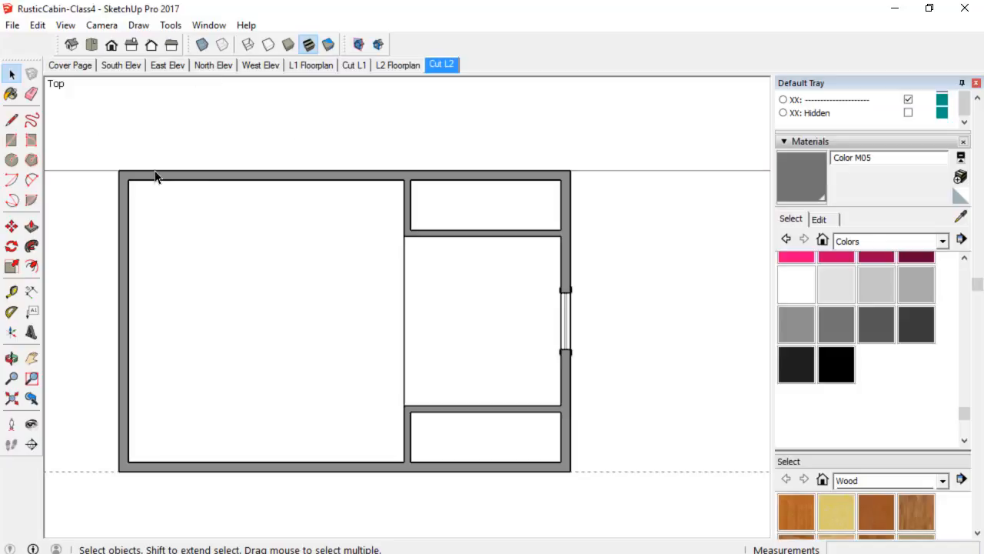
key(t)
click(499, 235)
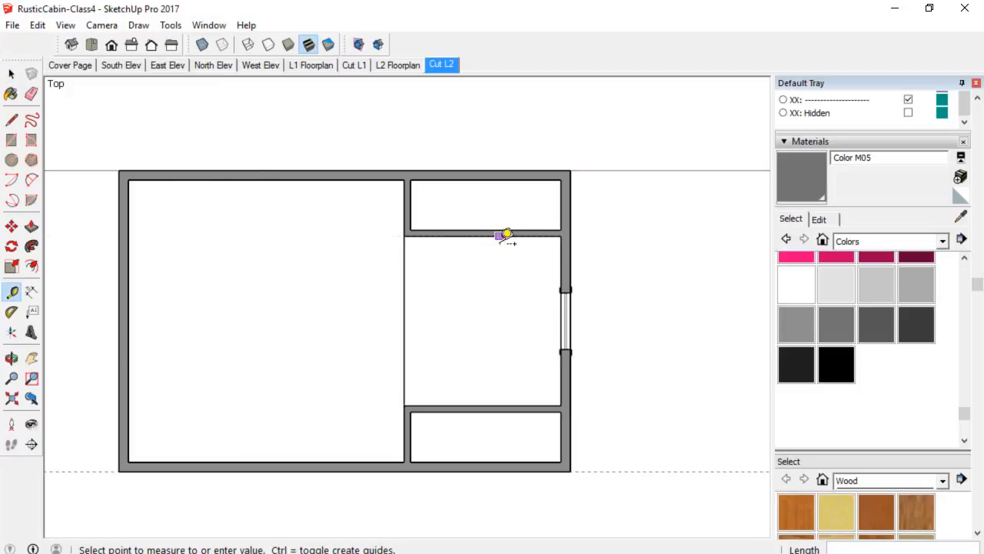
click(499, 406)
click(404, 379)
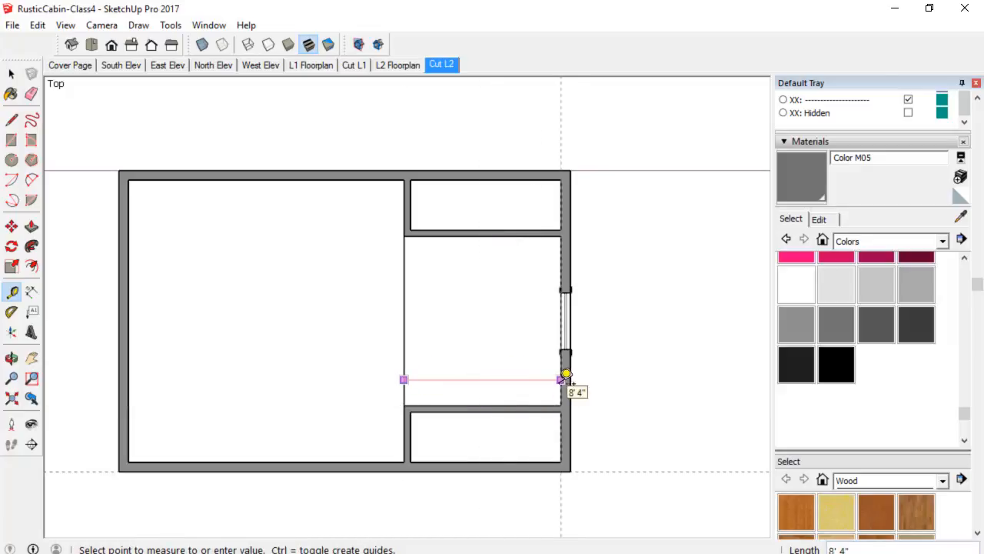
click(565, 376)
Return to LayOut and change the loft label's first dimension to 8'4".
mouse_move(398, 553)
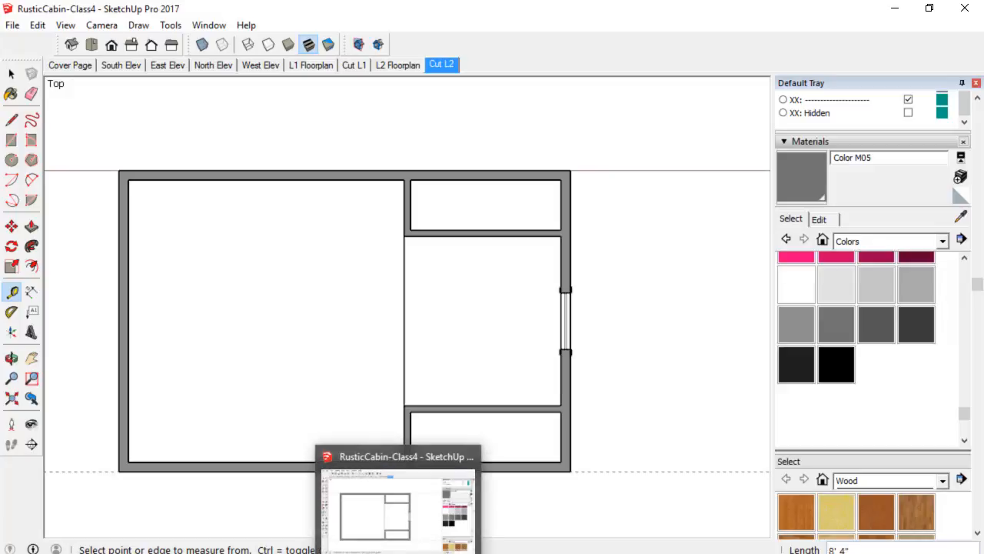
click(339, 553)
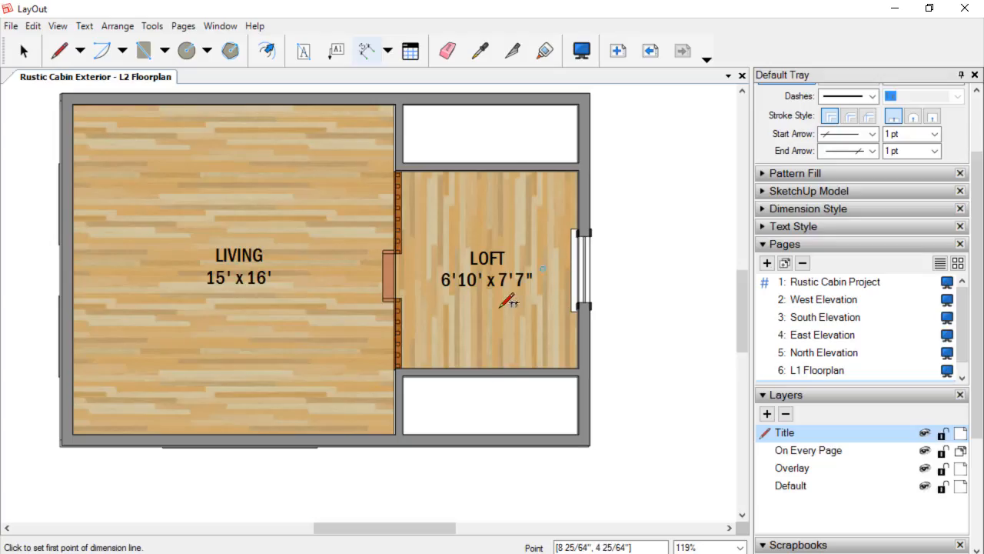
key(space)
double_click(470, 288)
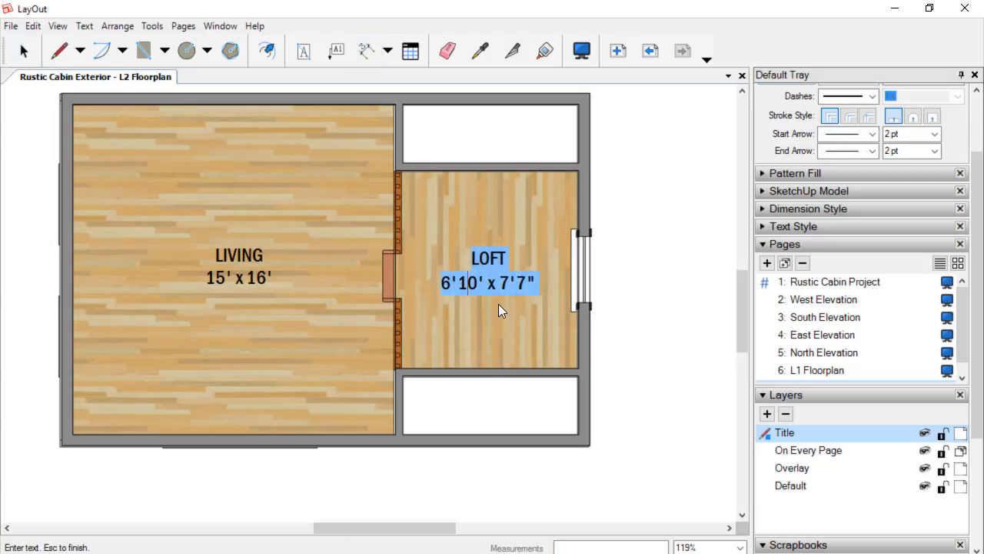
key(Left)
key(Left)
text(8)
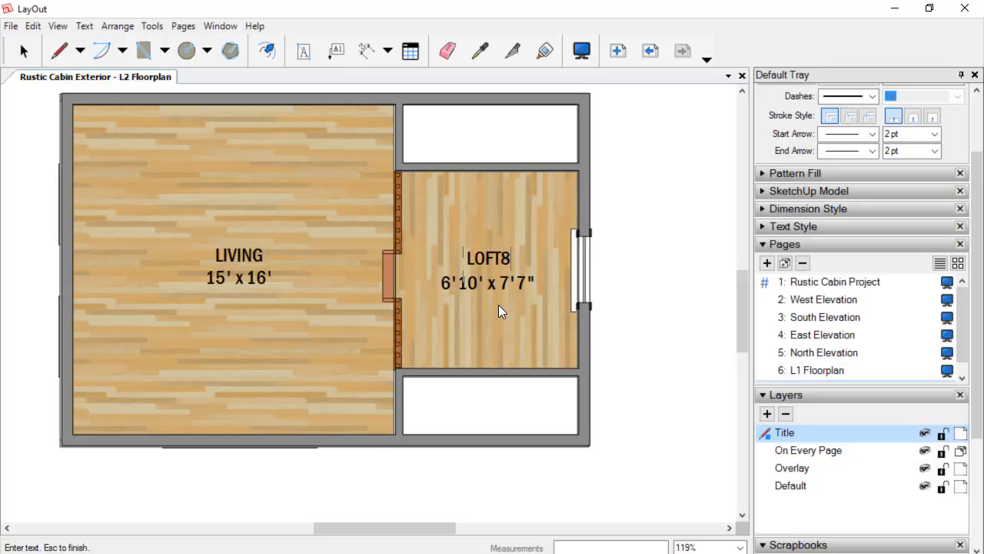
key(Delete)
key(Return)
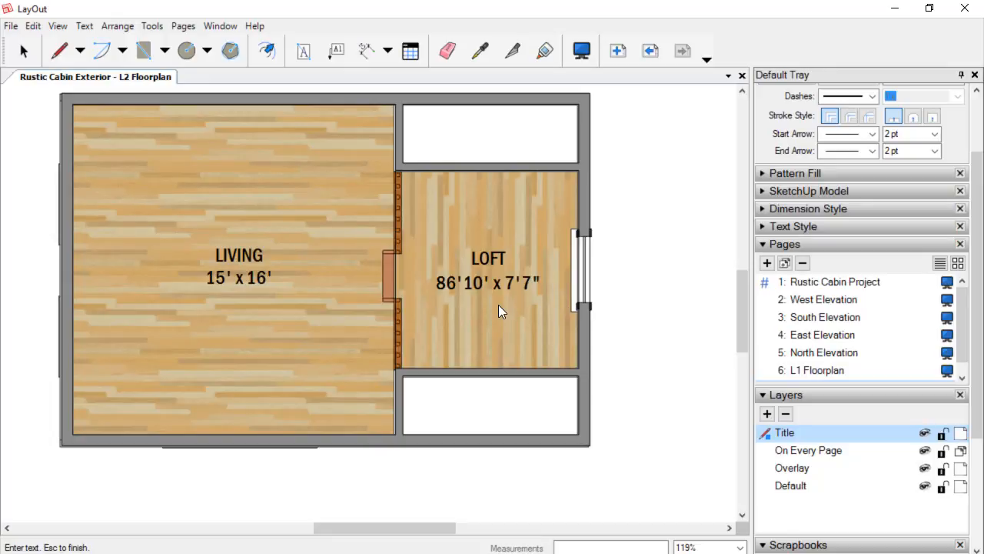
key(Right)
key(Right)
key(BackSpace)
key(Delete)
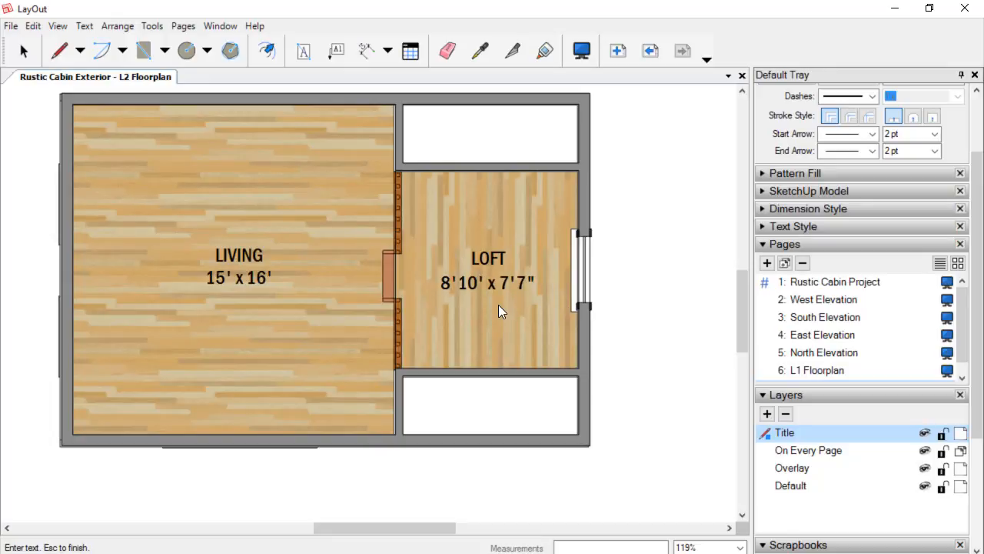
key(Right)
text(4")
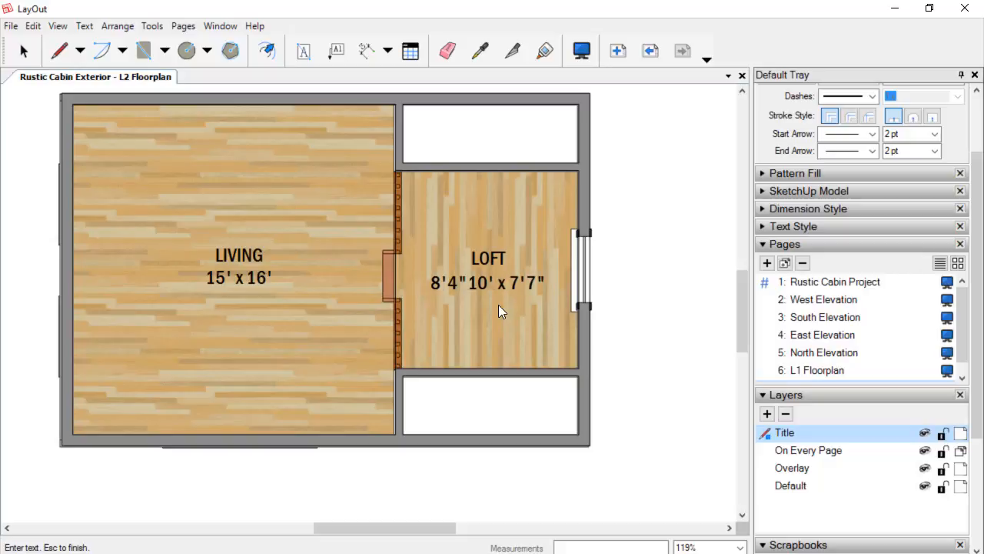
key(Delete)
key(Delete)
key(Delete)
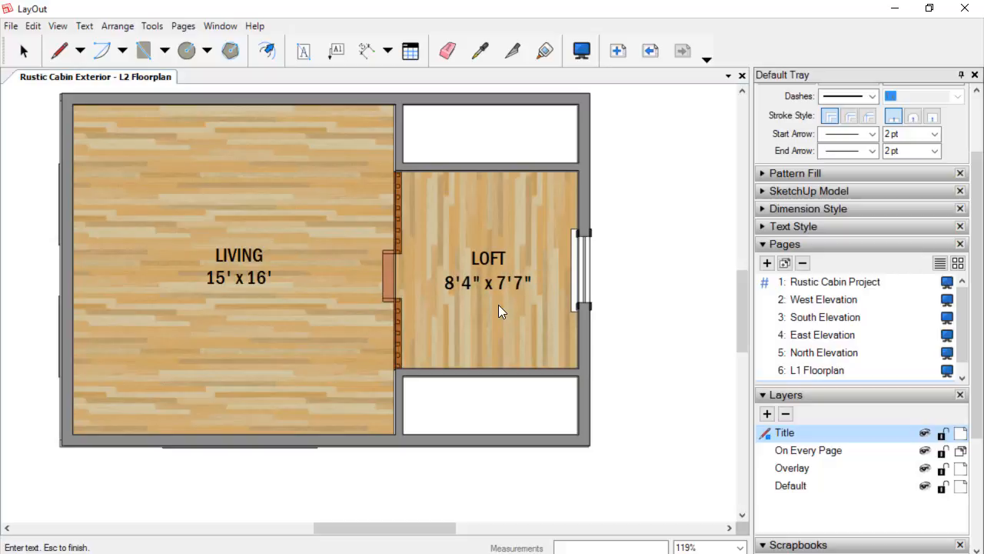
Change the loft label's second dimension to 9' and finish editing the text.
text(9)
key(Delete)
key(Right)
key(Delete)
key(Delete)
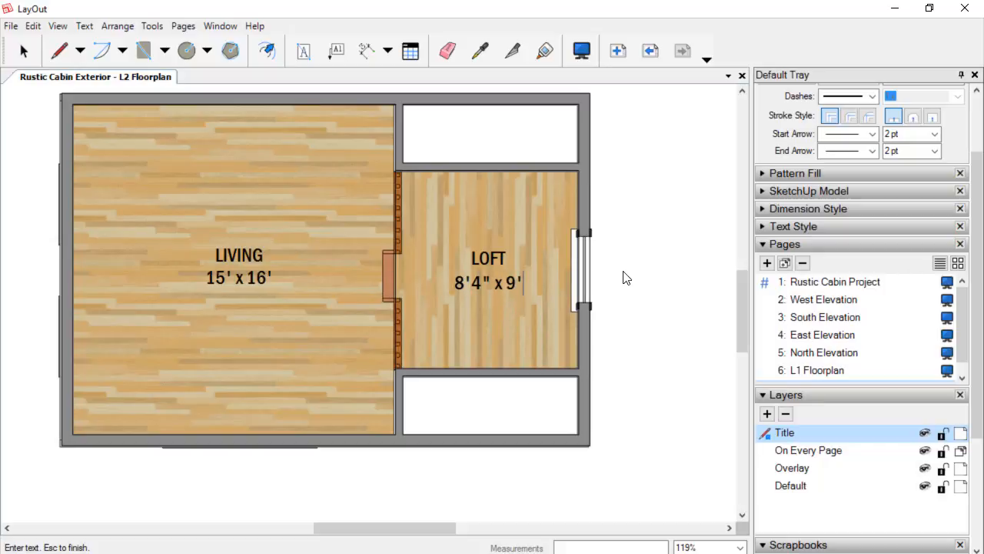
key(Escape)
scroll(620, 272, up, 6)
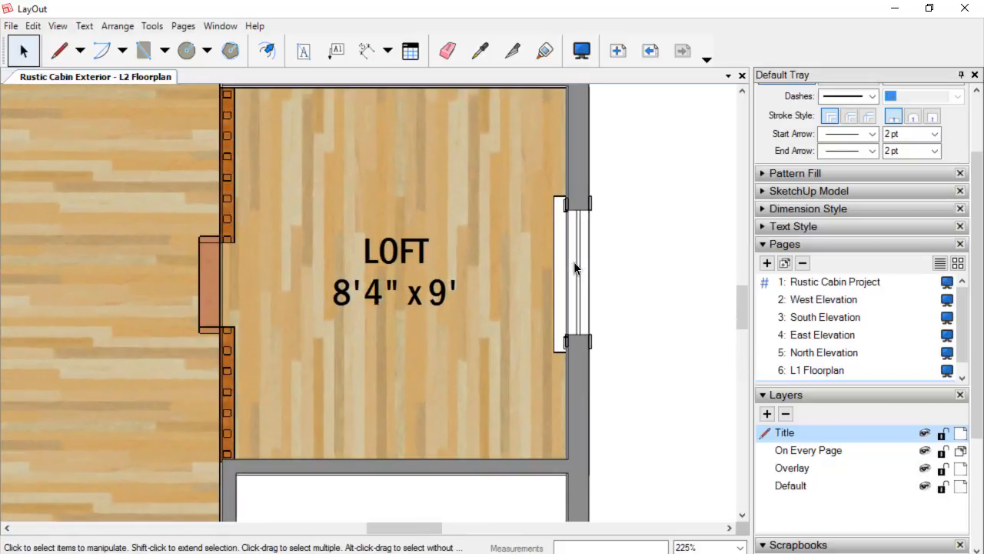
Select the overlaid floor-plan viewport and nudge it so its corner aligns with the plan beneath.
scroll(569, 272, down, 1)
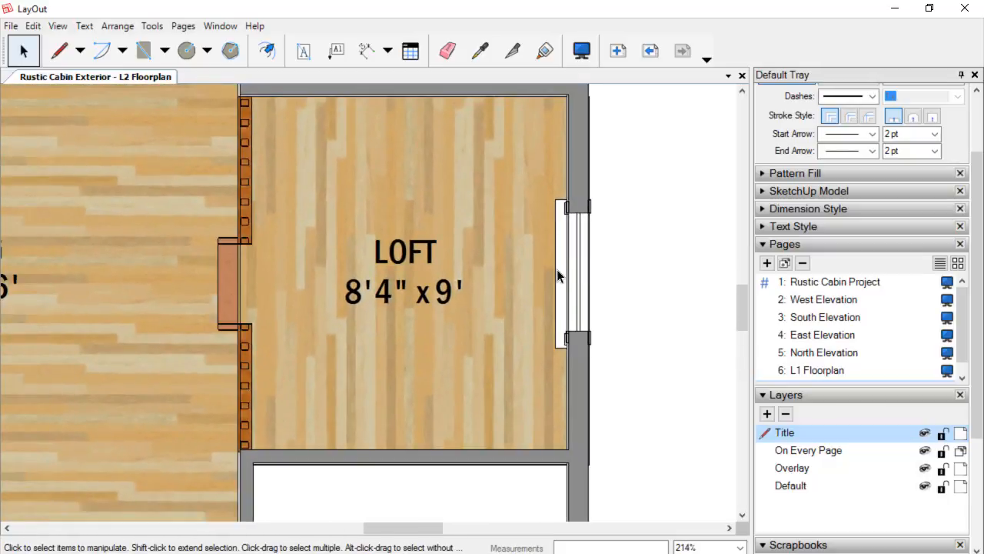
scroll(556, 267, down, 5)
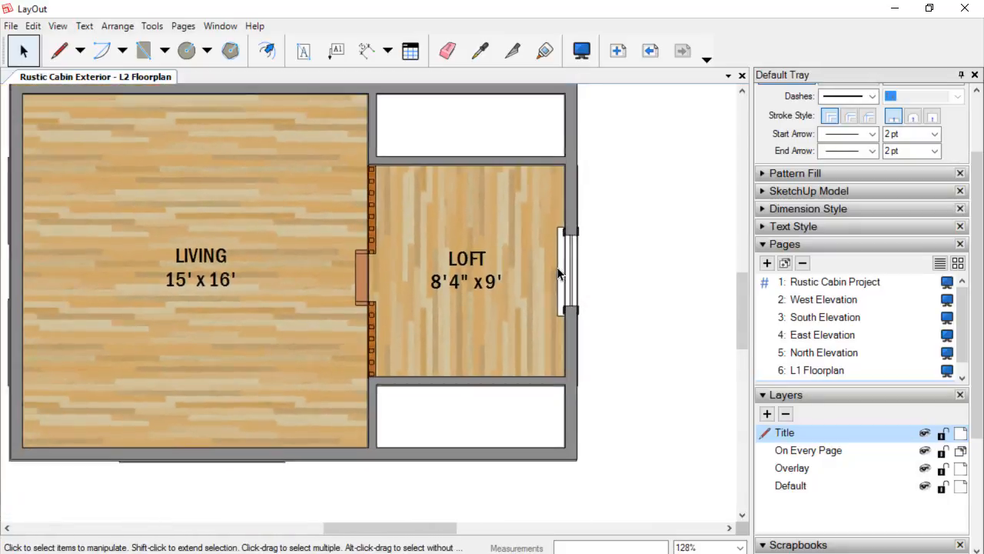
scroll(569, 275, down, 1)
middle_drag(601, 279, 618, 294)
scroll(416, 197, up, 3)
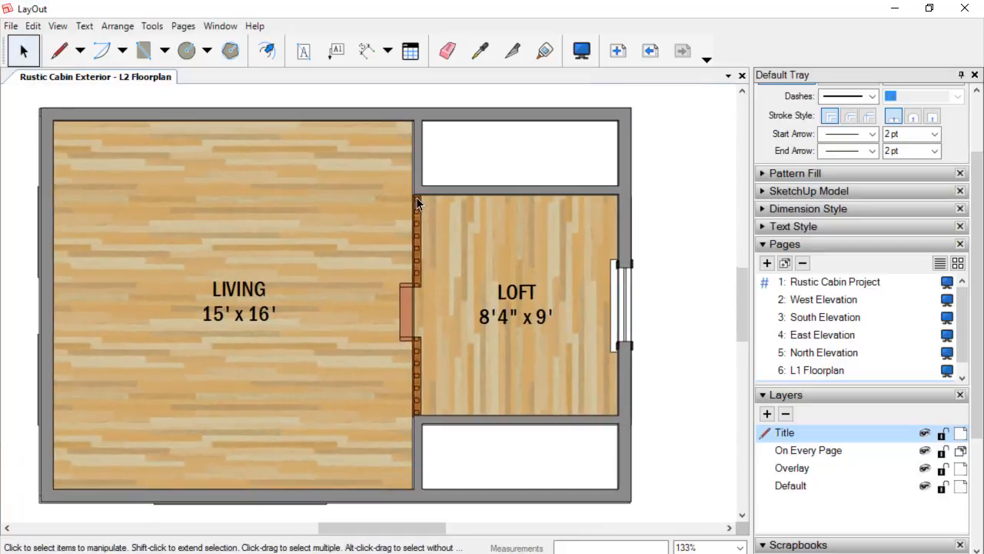
click(442, 98)
scroll(465, 108, up, 2)
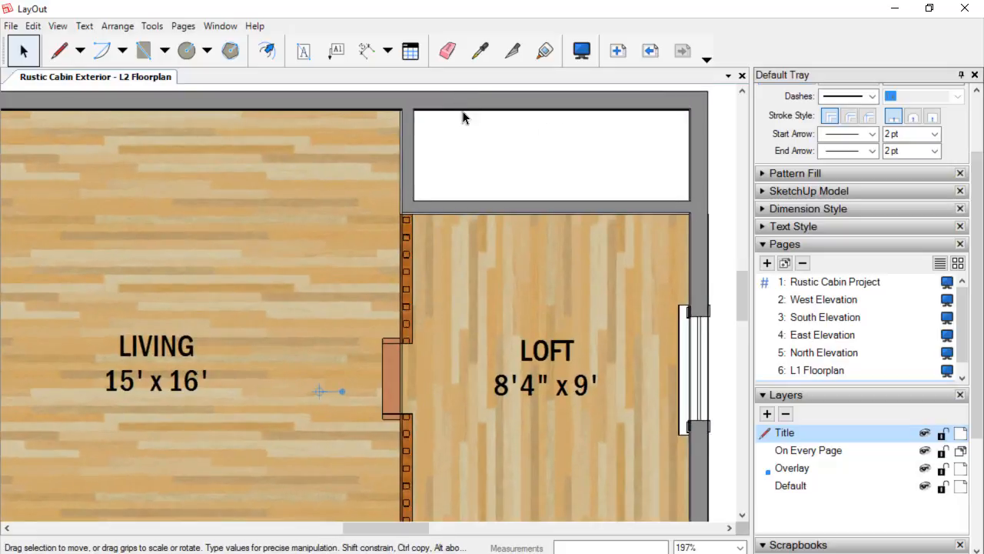
scroll(510, 128, down, 5)
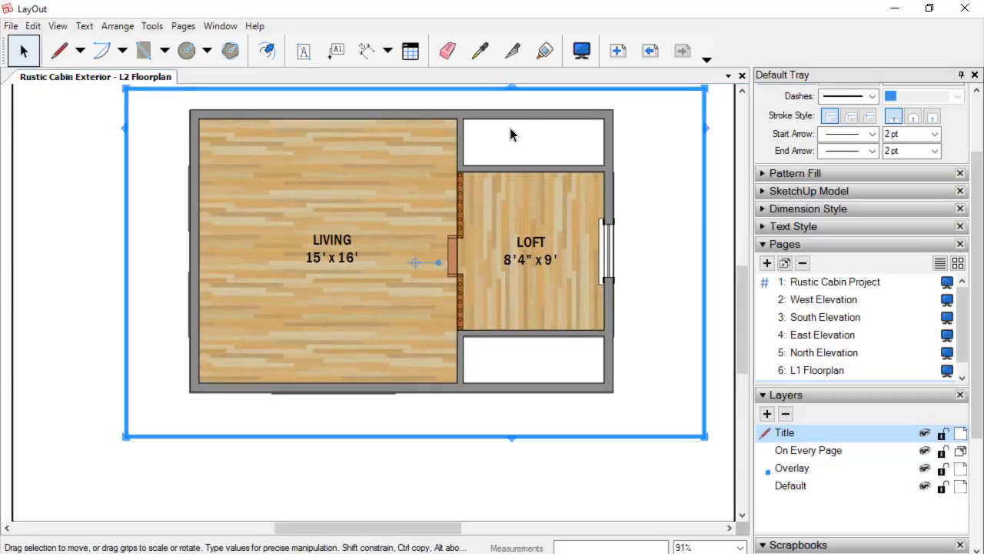
scroll(510, 134, up, 3)
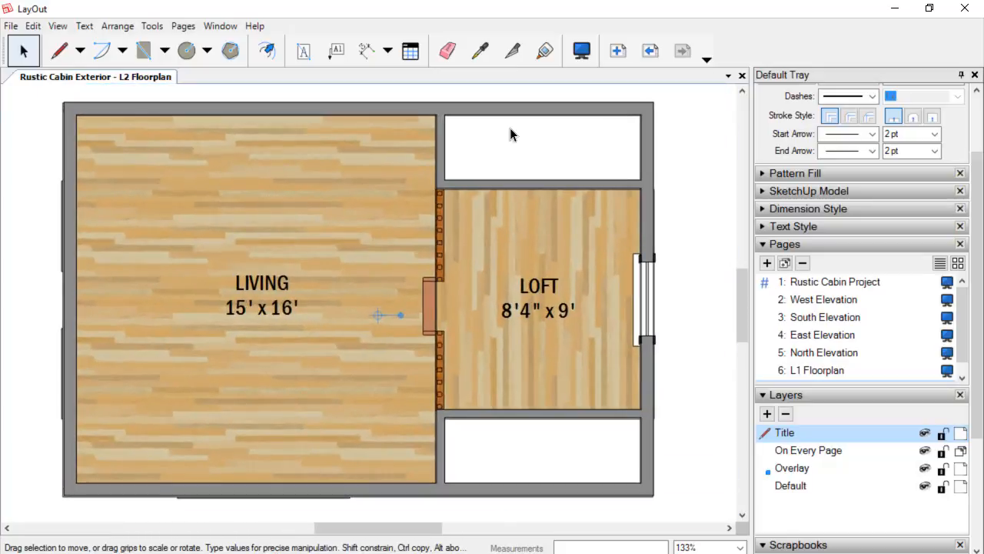
key(Left)
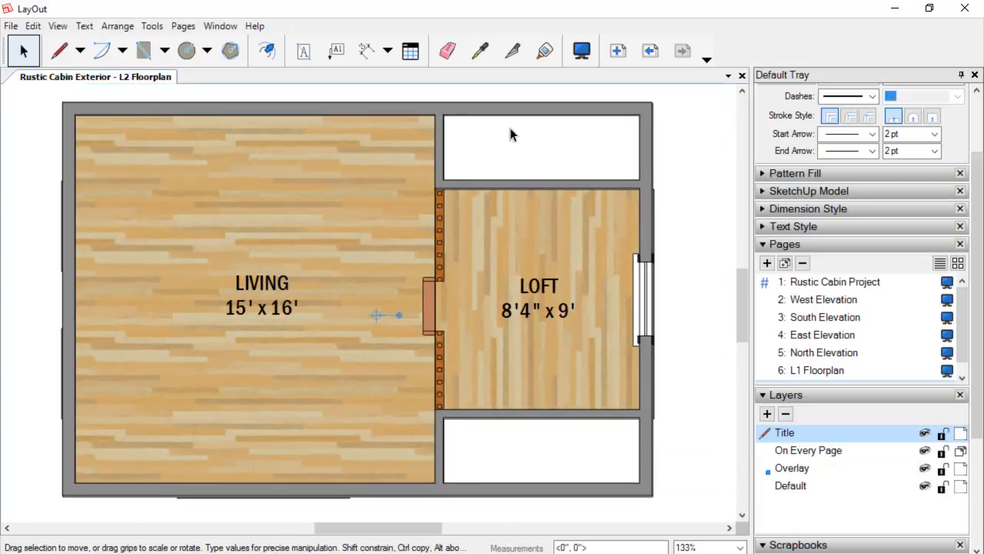
scroll(510, 127, up, 4)
middle_drag(598, 142, 542, 211)
scroll(580, 188, up, 8)
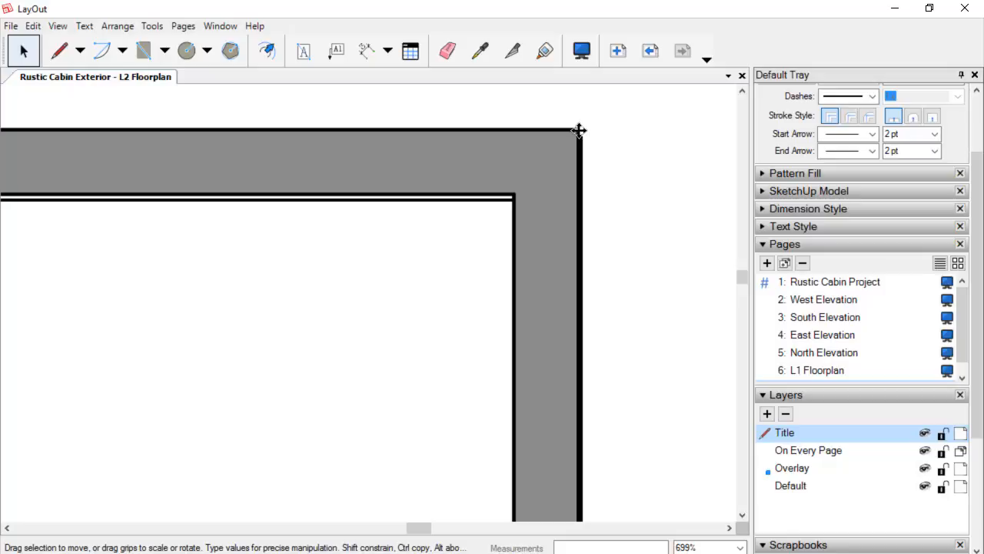
drag(576, 131, 581, 139)
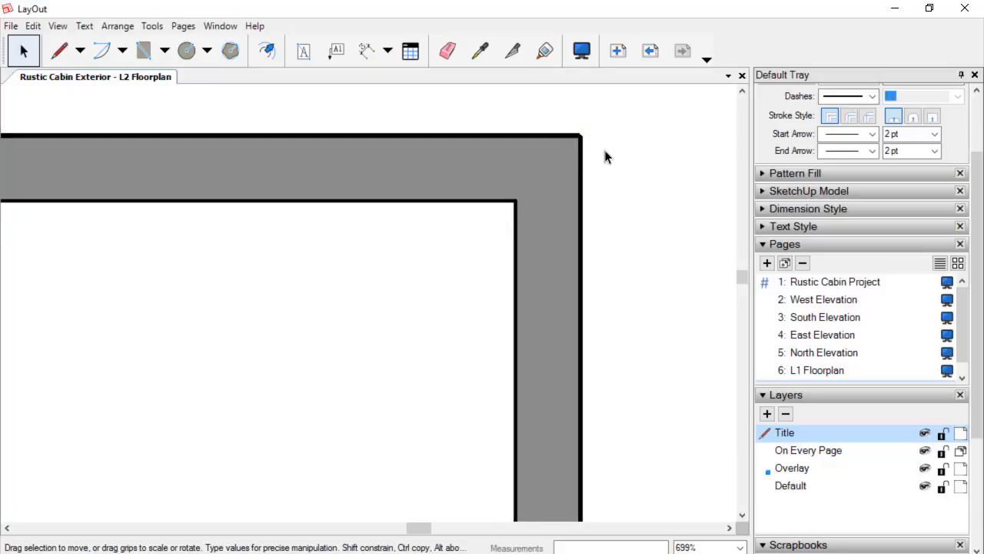
scroll(661, 183, down, 5)
scroll(661, 183, down, 4)
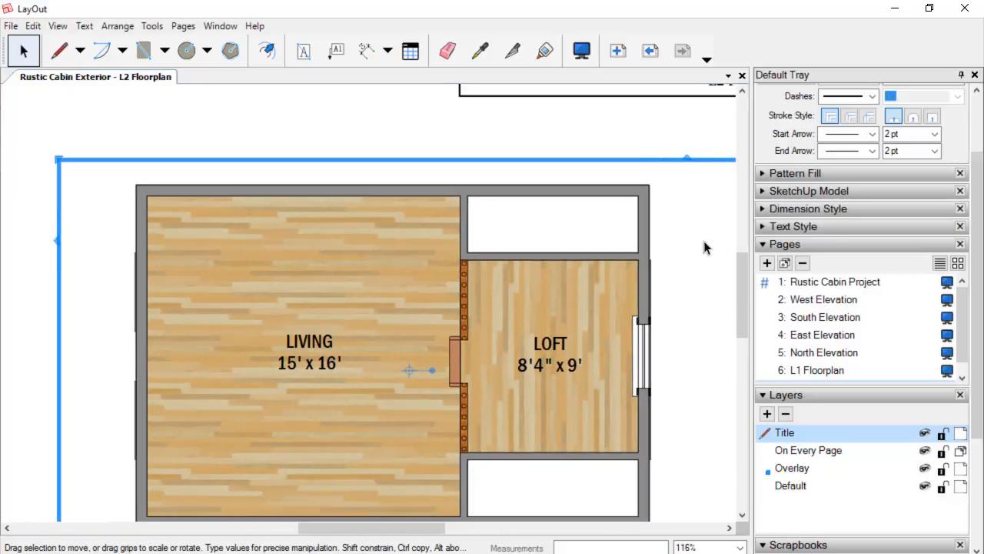
Select the floor-plan viewport and review its SketchUp Model scene, scale and rendering settings.
click(826, 188)
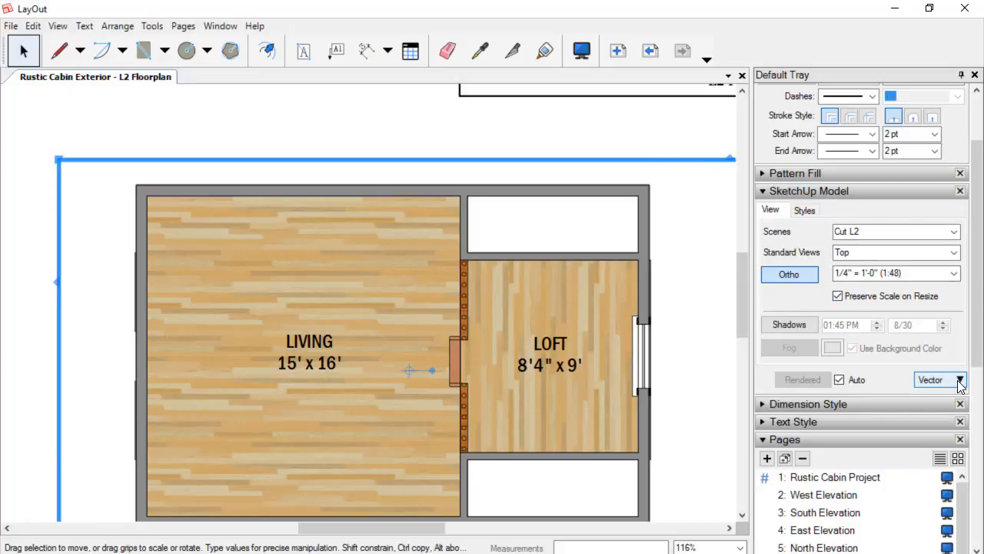
middle_drag(673, 222, 645, 199)
scroll(434, 328, down, 2)
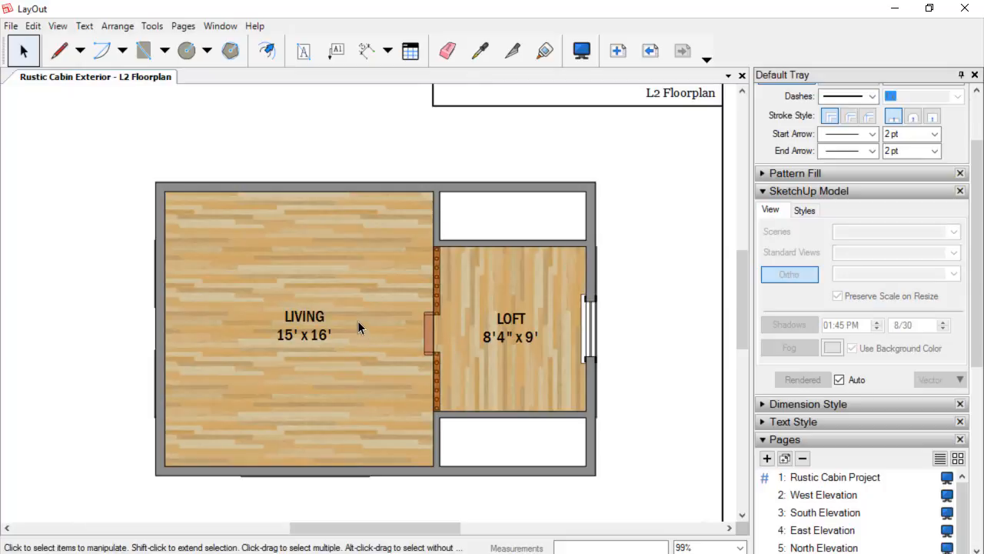
click(358, 320)
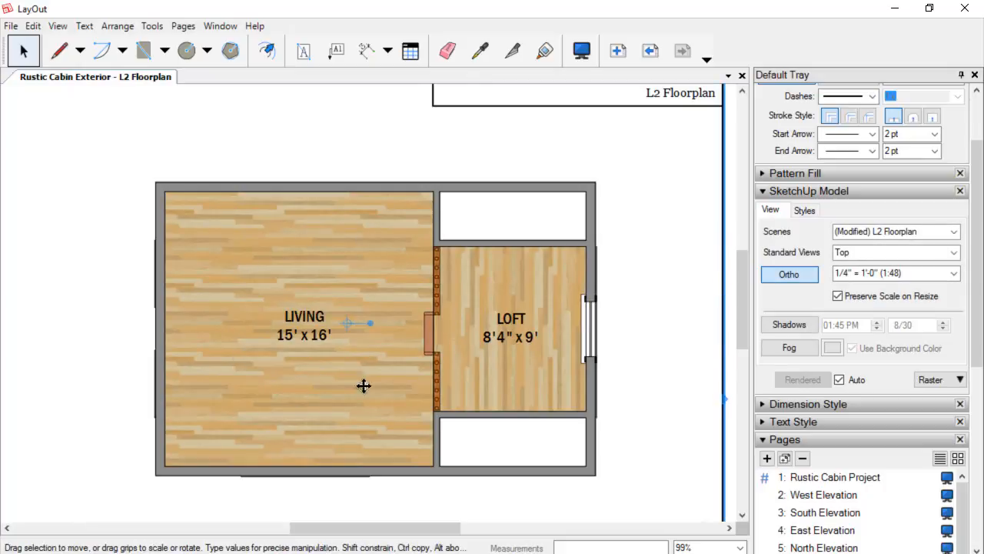
scroll(492, 344, up, 2)
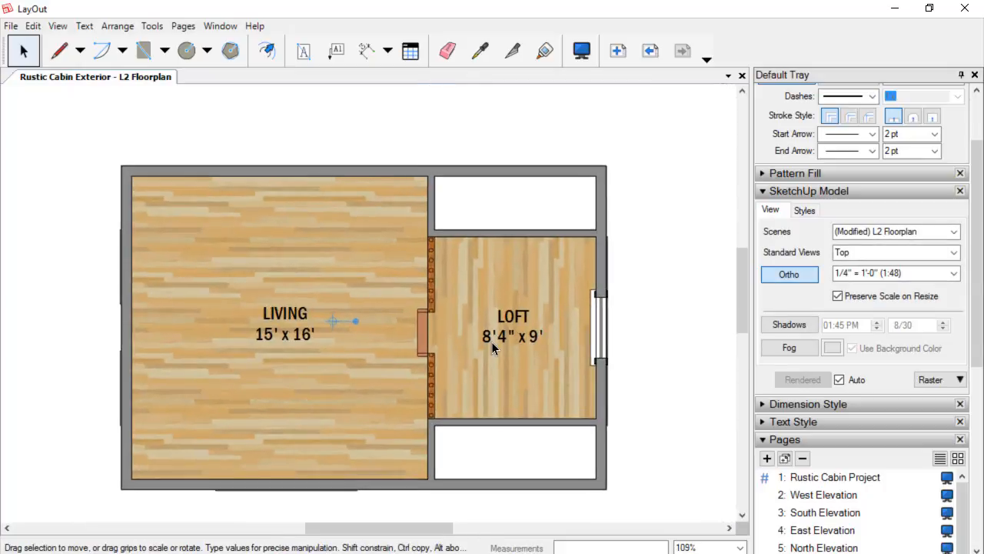
scroll(492, 346, up, 1)
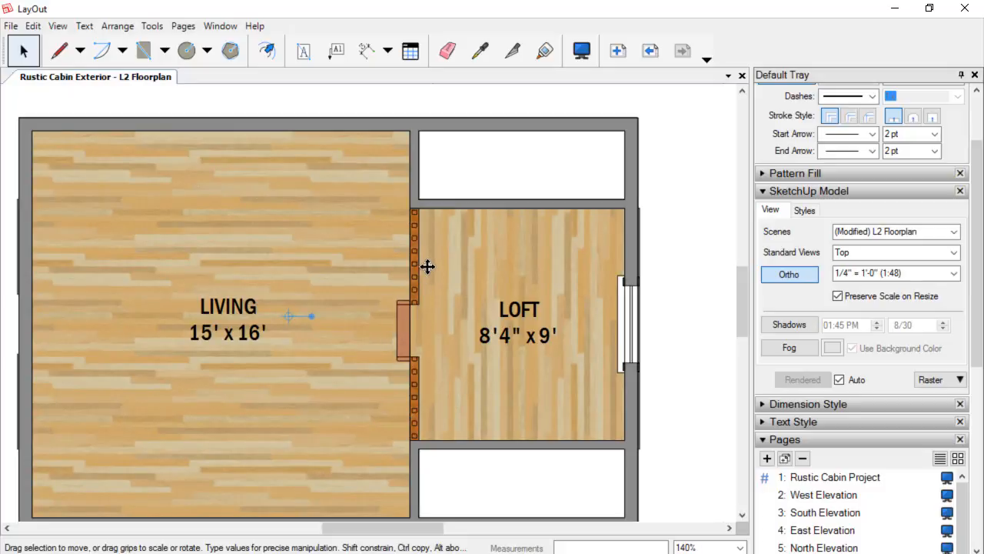
scroll(438, 369, down, 5)
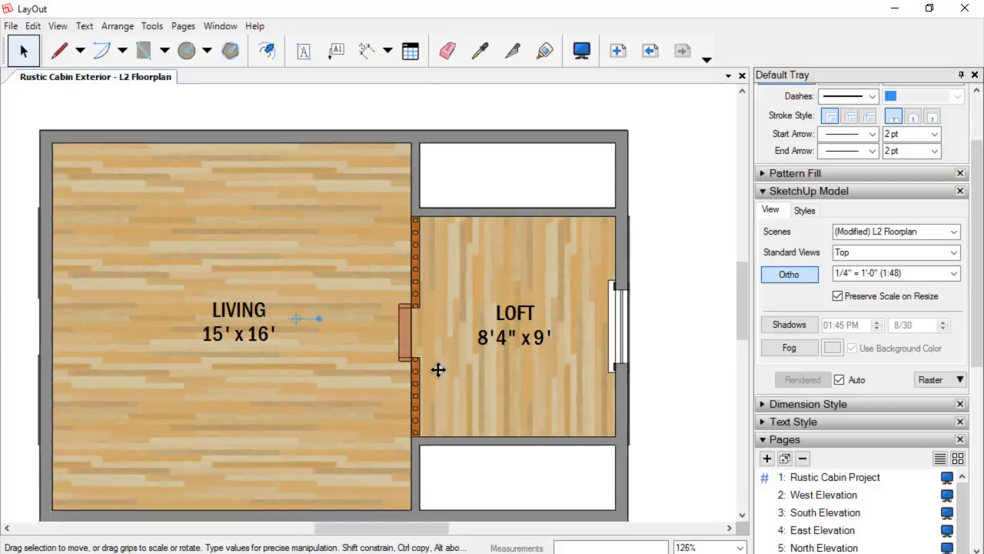
middle_drag(517, 352, 576, 248)
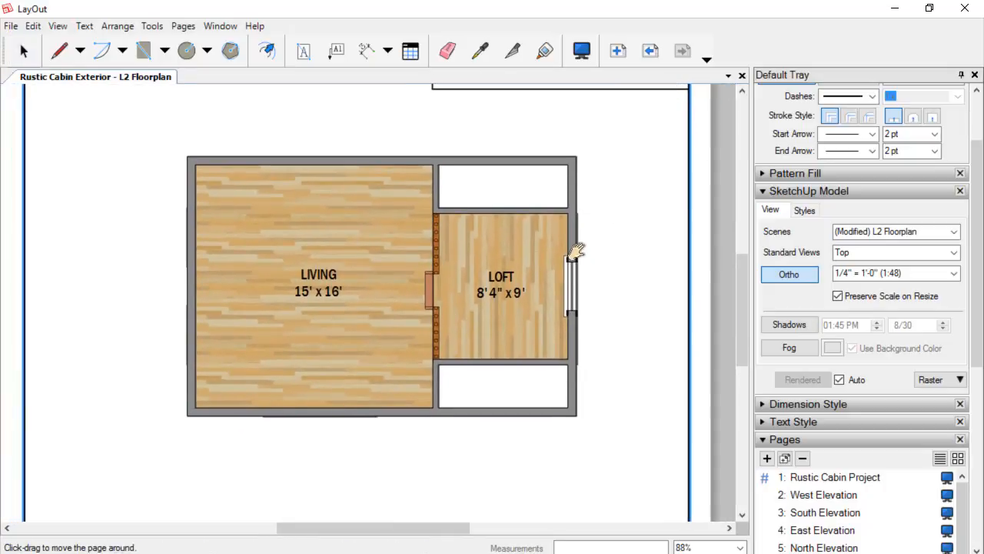
scroll(568, 266, up, 1)
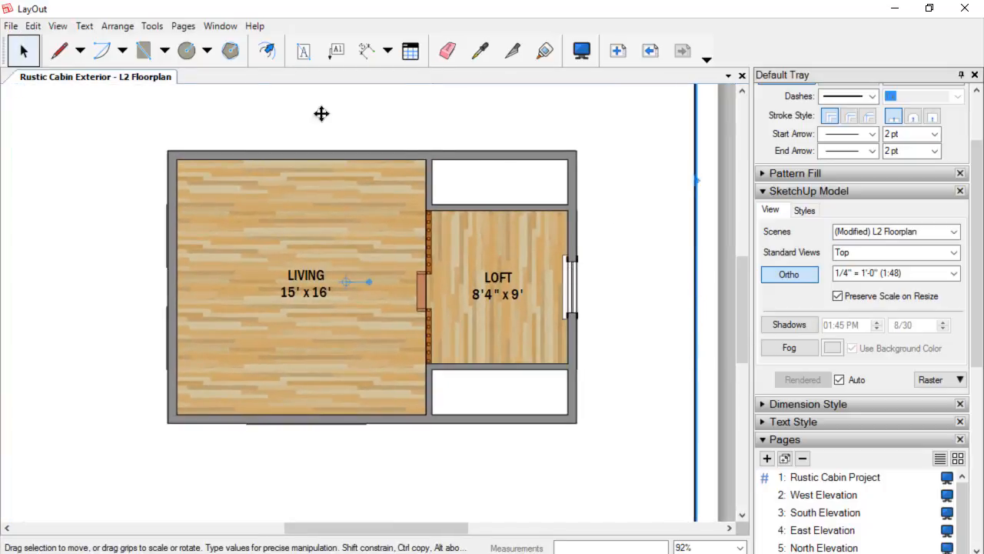
Save the LayOut document.
click(11, 25)
click(40, 124)
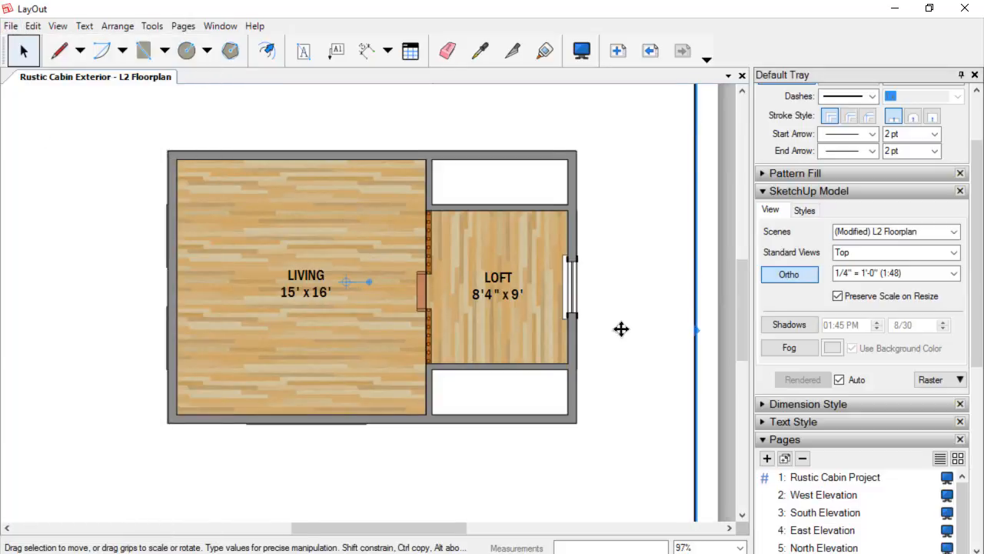
scroll(567, 281, up, 3)
scroll(565, 272, down, 3)
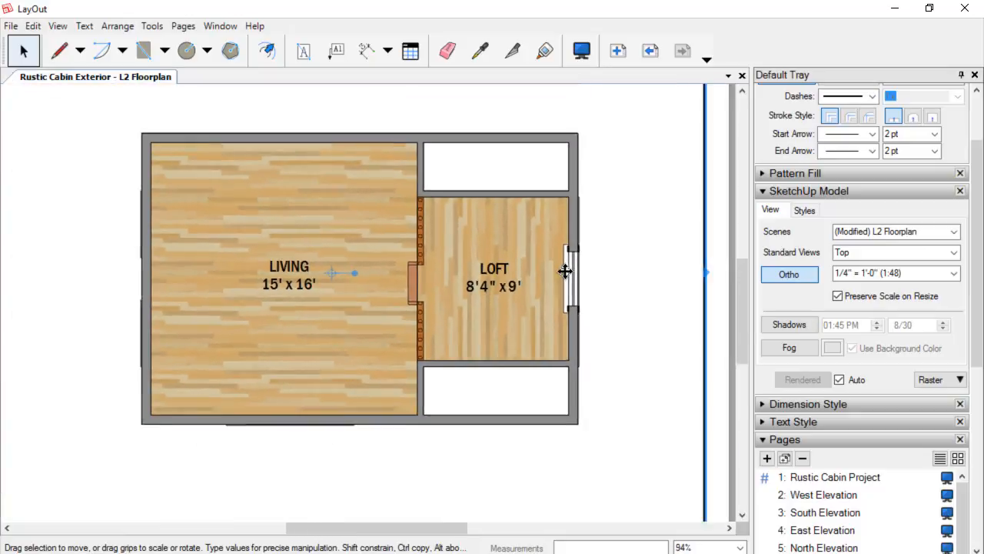
Switch to SketchUp and open the L2 Floorplan scene, checking the loft window area.
mouse_move(398, 553)
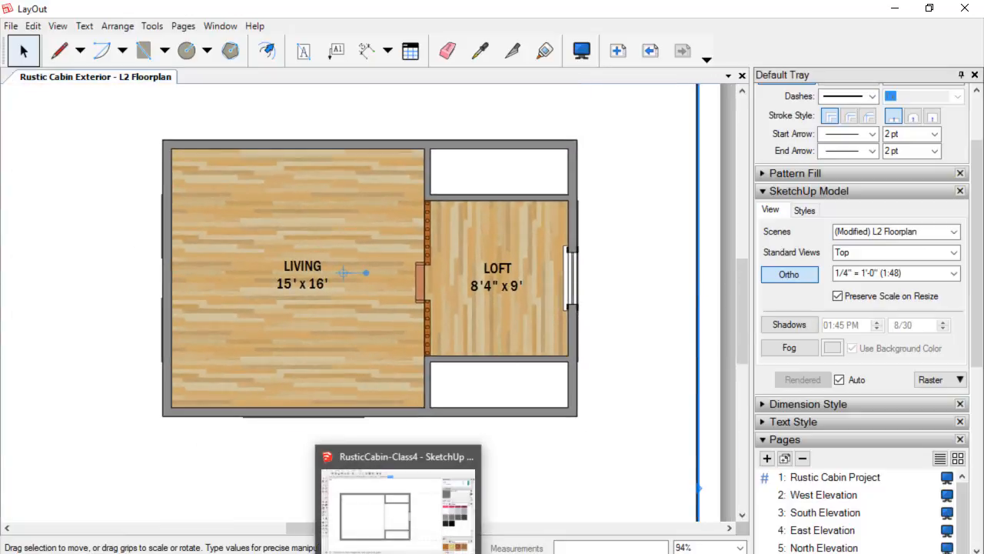
click(447, 509)
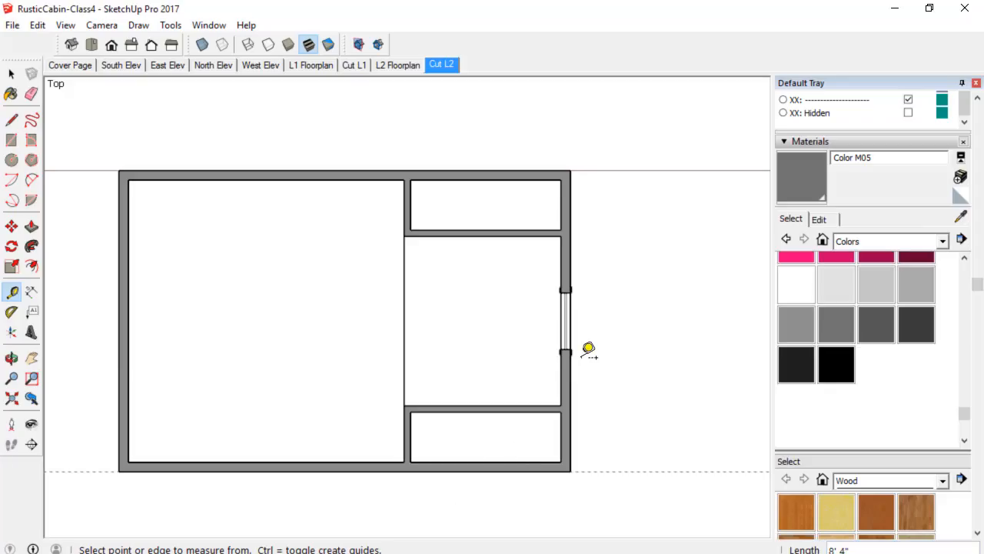
click(400, 66)
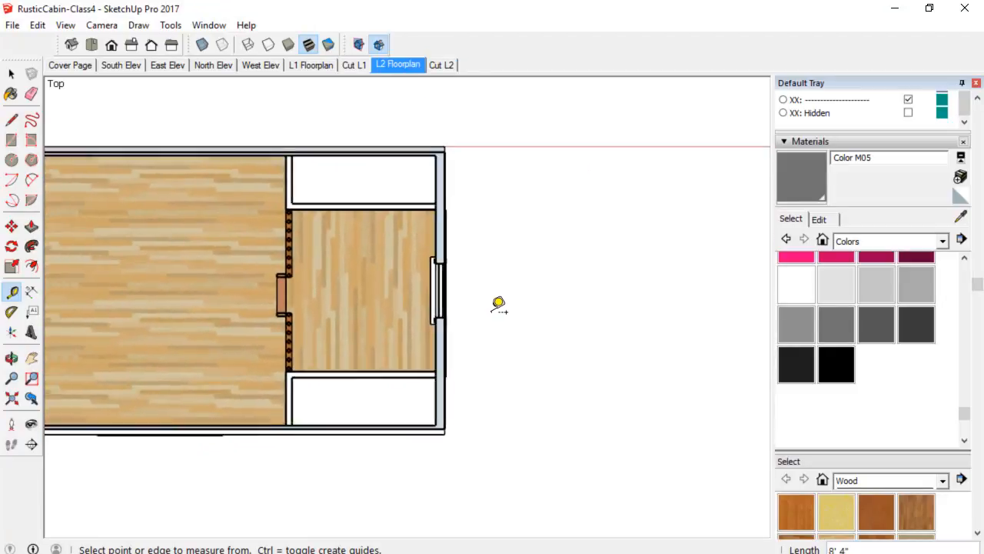
scroll(498, 296, up, 5)
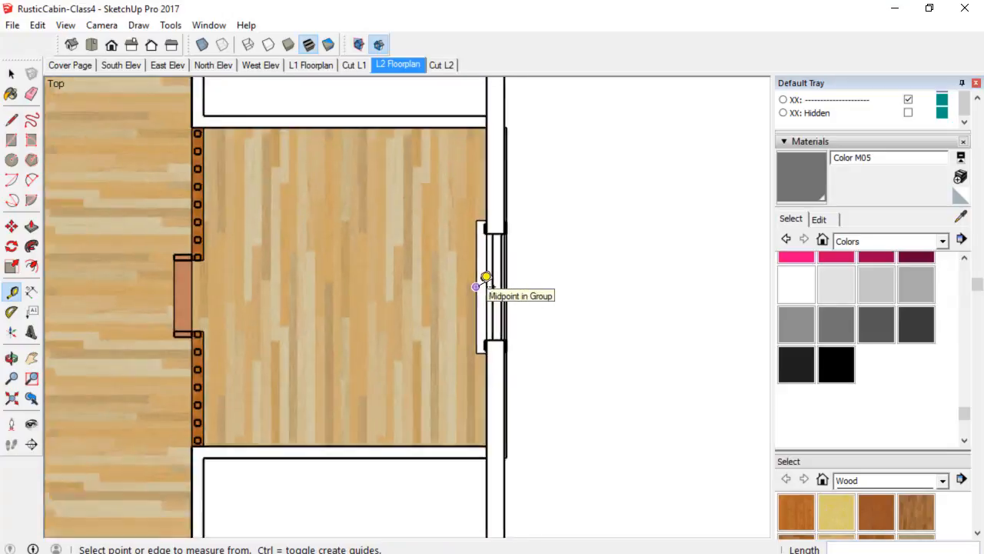
scroll(492, 273, down, 2)
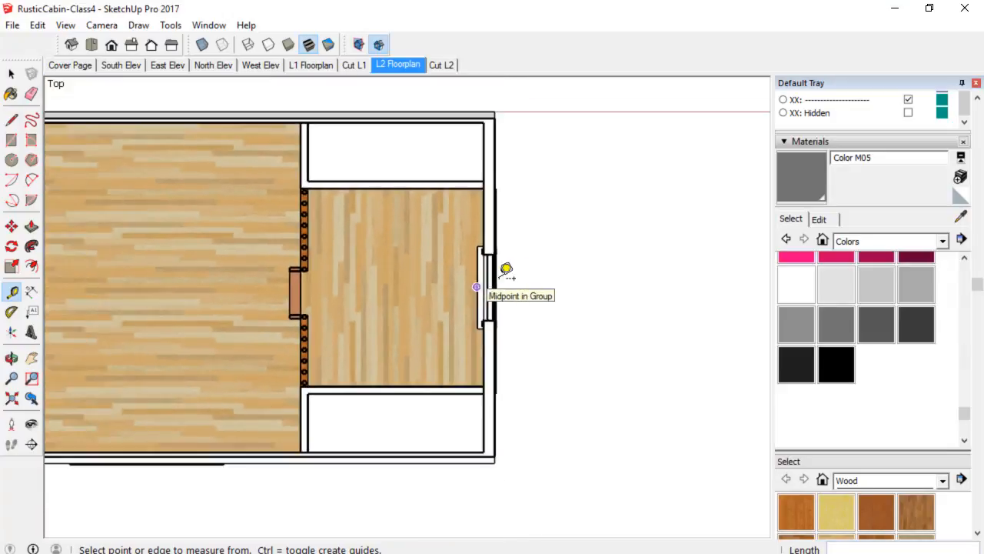
Find the L2: Trim layer and select the trim group above the loft window.
click(851, 141)
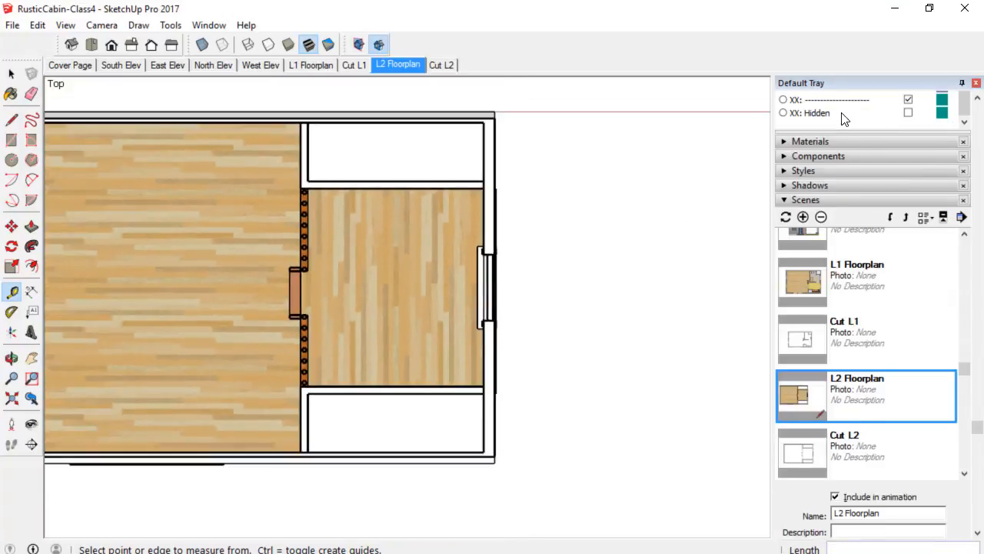
scroll(844, 118, up, 2)
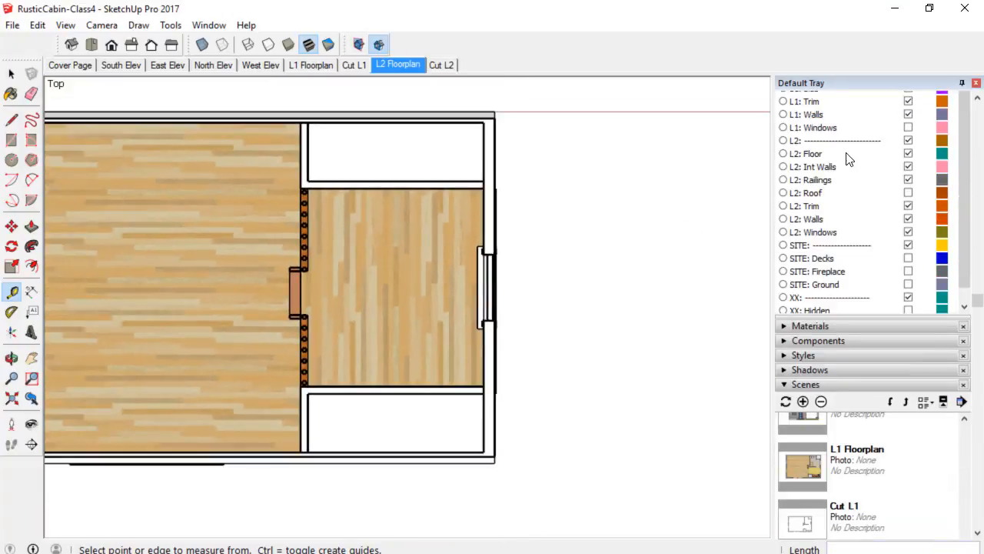
click(908, 206)
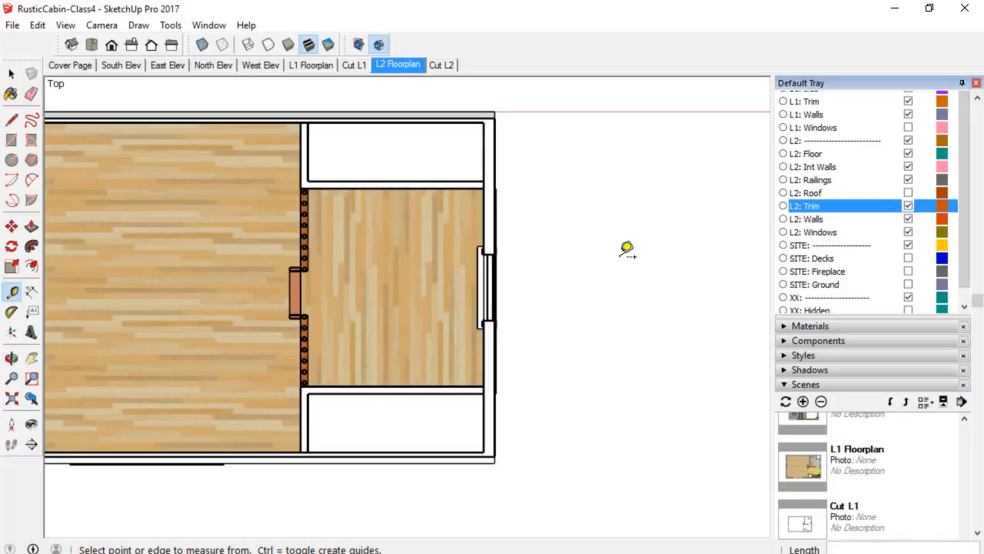
scroll(495, 287, up, 2)
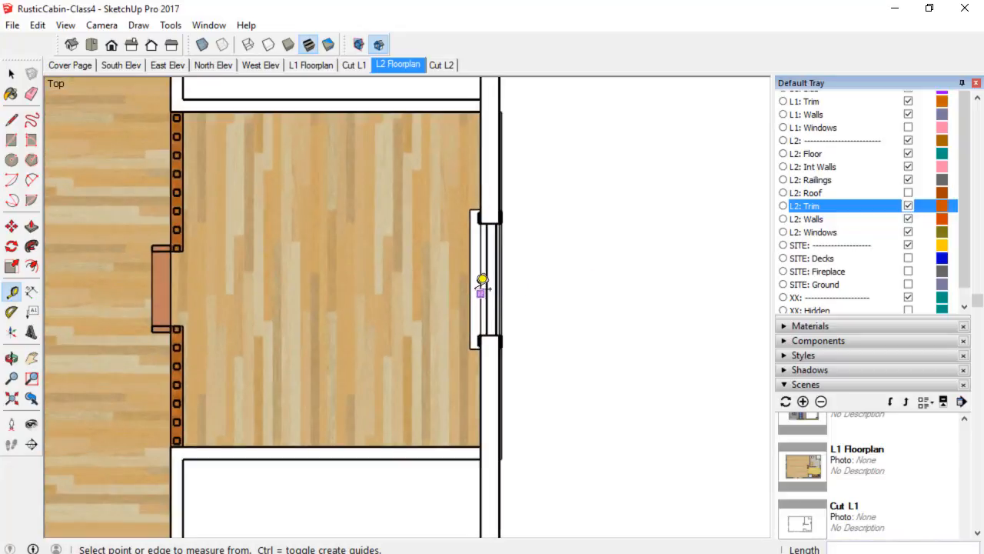
key(space)
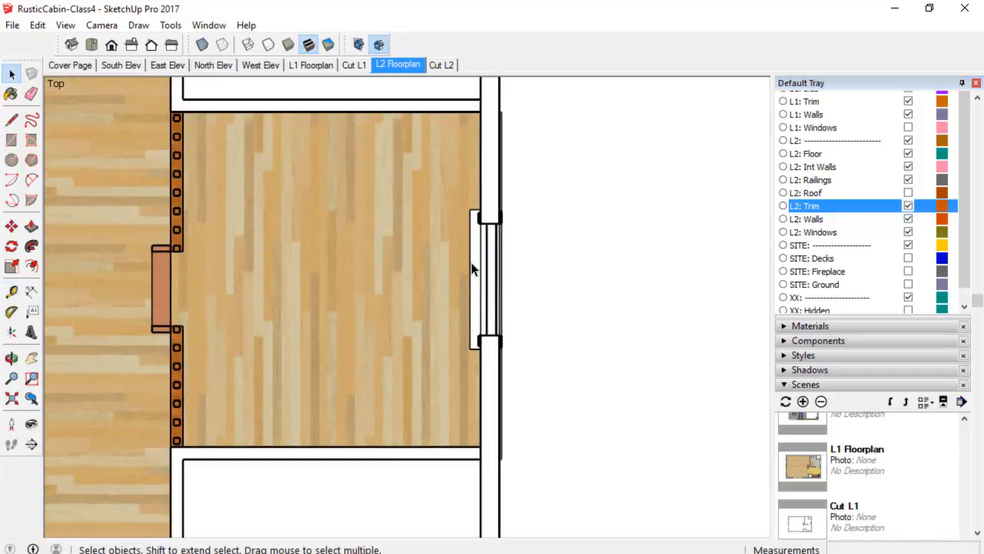
middle_drag(473, 266, 534, 250)
scroll(531, 244, up, 3)
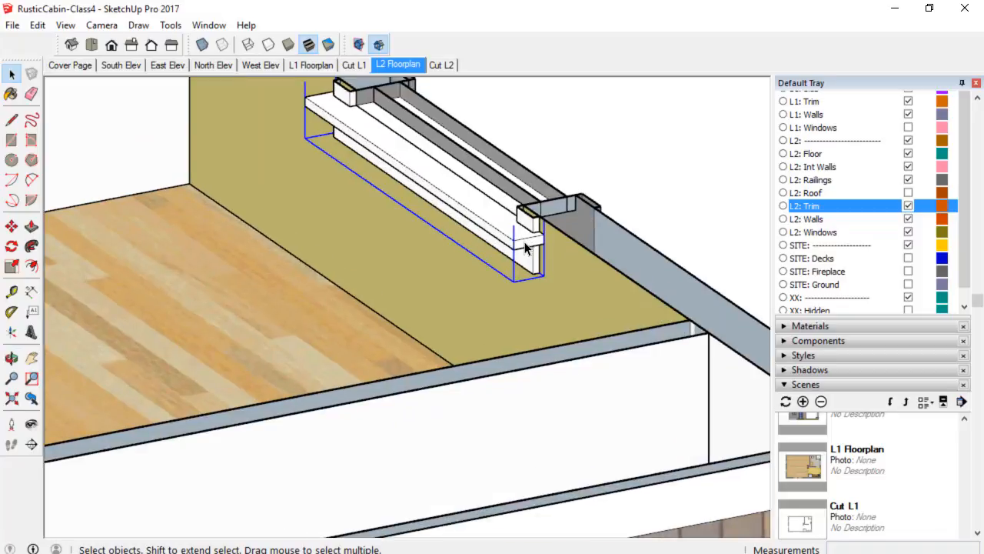
scroll(527, 249, down, 2)
scroll(861, 154, up, 3)
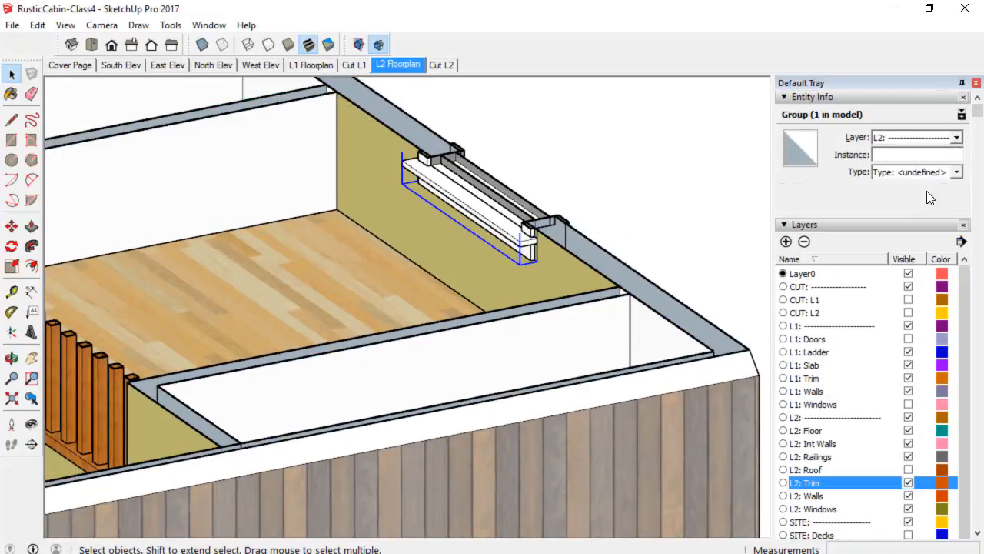
Assign the selected trim group to the L2: Trim layer and hide that layer.
click(956, 138)
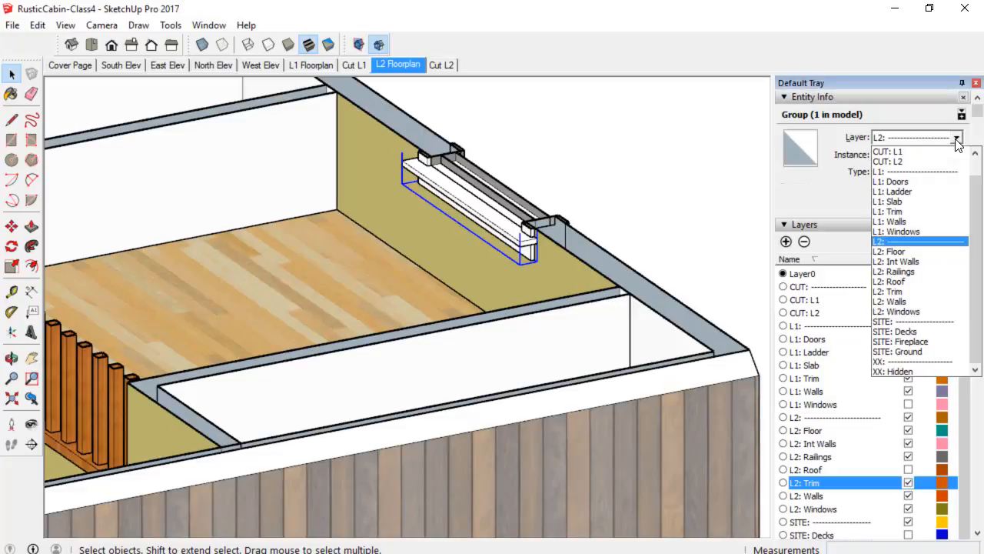
click(901, 293)
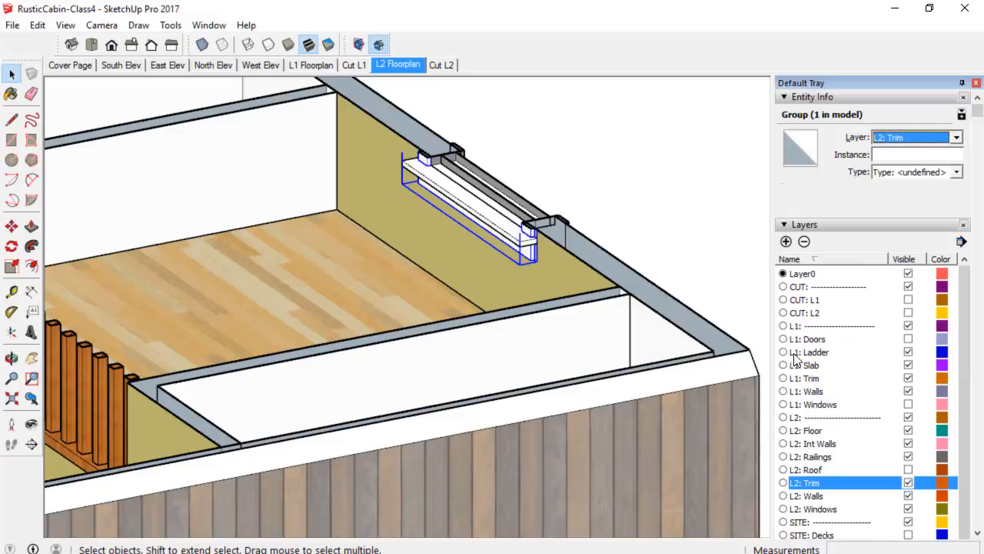
click(910, 484)
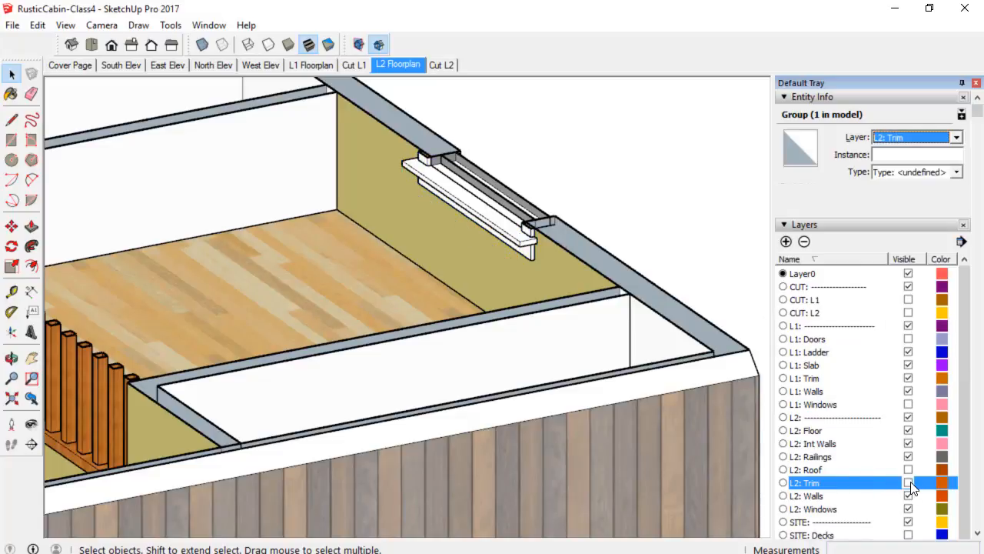
Select the outer group around the loft window trim and move it onto the L2: Trim layer.
click(511, 241)
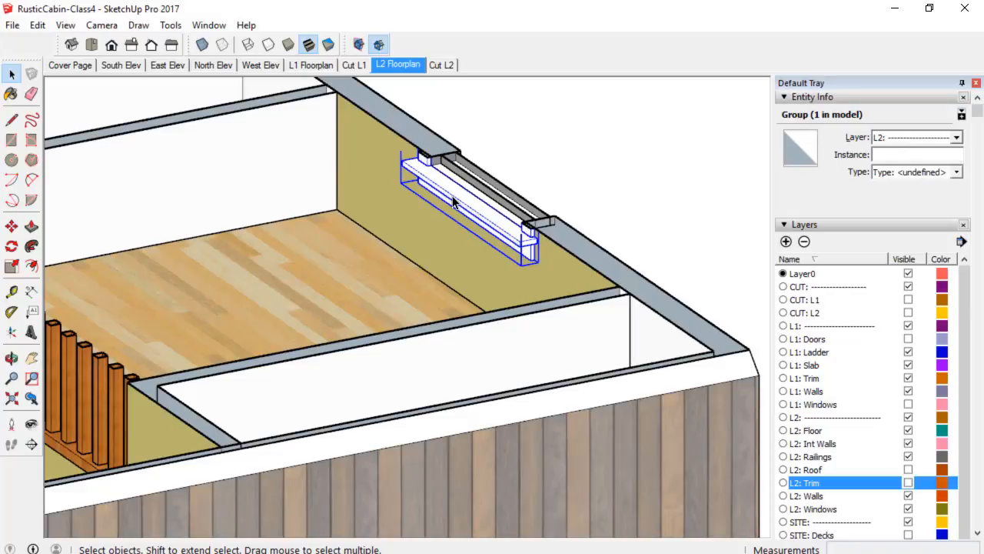
click(958, 139)
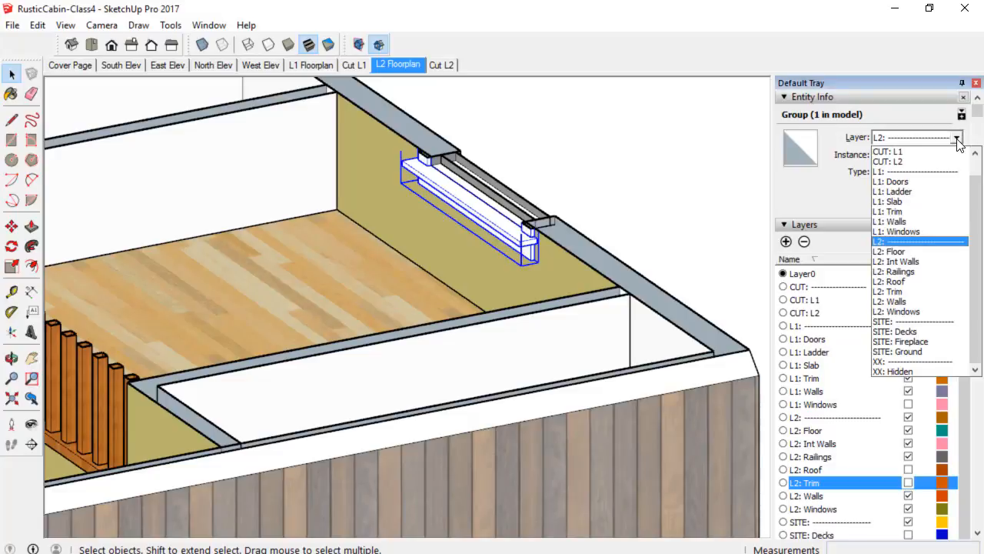
click(911, 292)
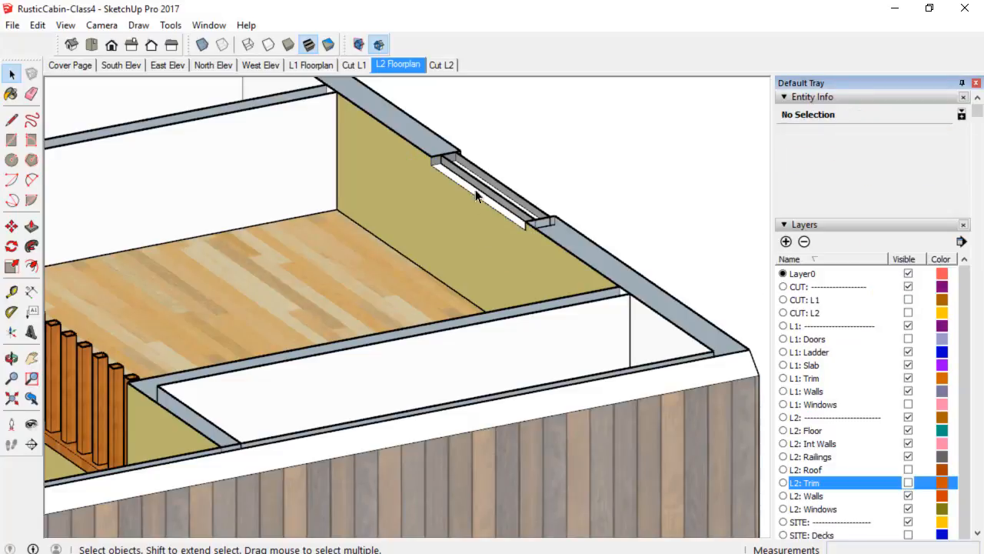
Switch to the top view and update the L2 Floorplan scene with it.
scroll(442, 134, down, 2)
middle_drag(442, 135, 434, 111)
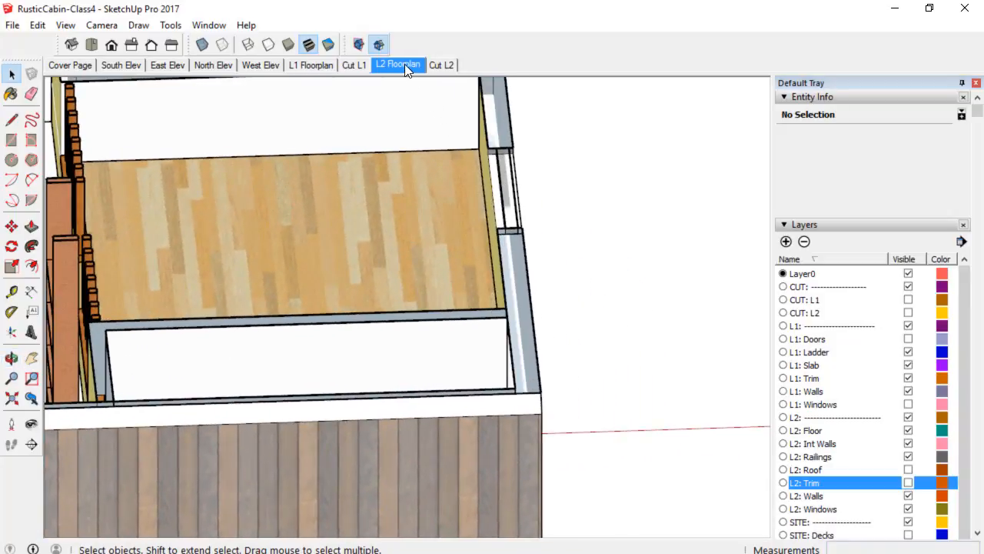
click(92, 43)
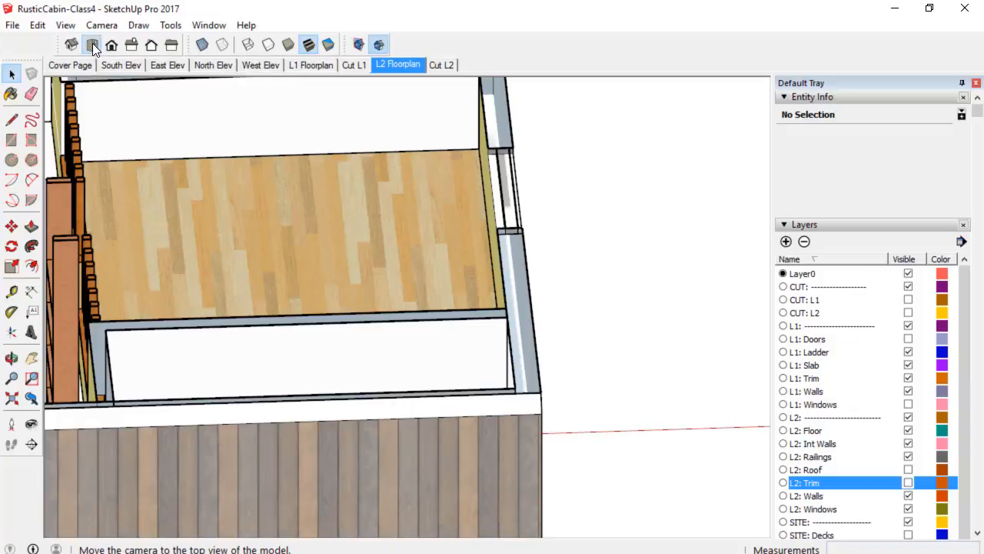
scroll(491, 156, down, 5)
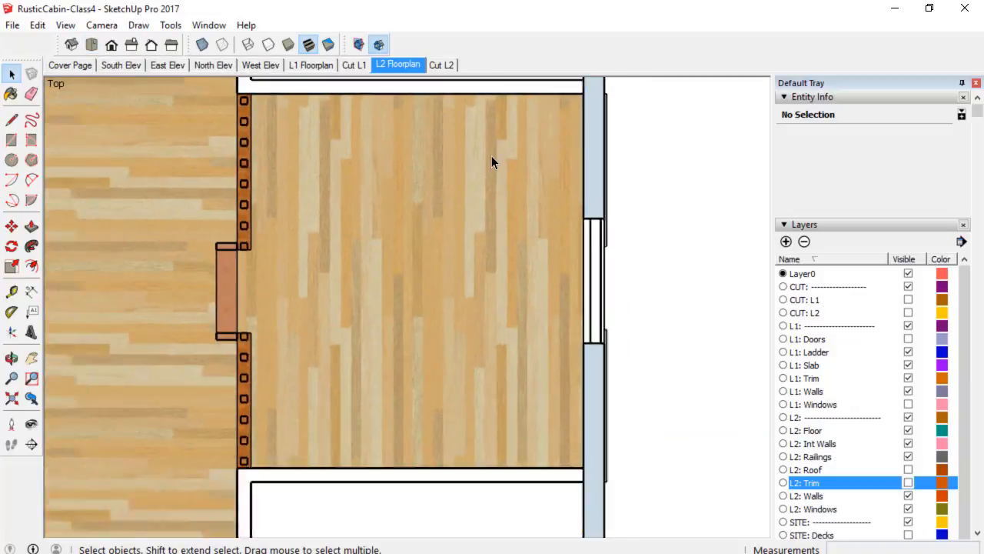
shift+middle_drag(504, 171, 544, 241)
scroll(545, 241, down, 2)
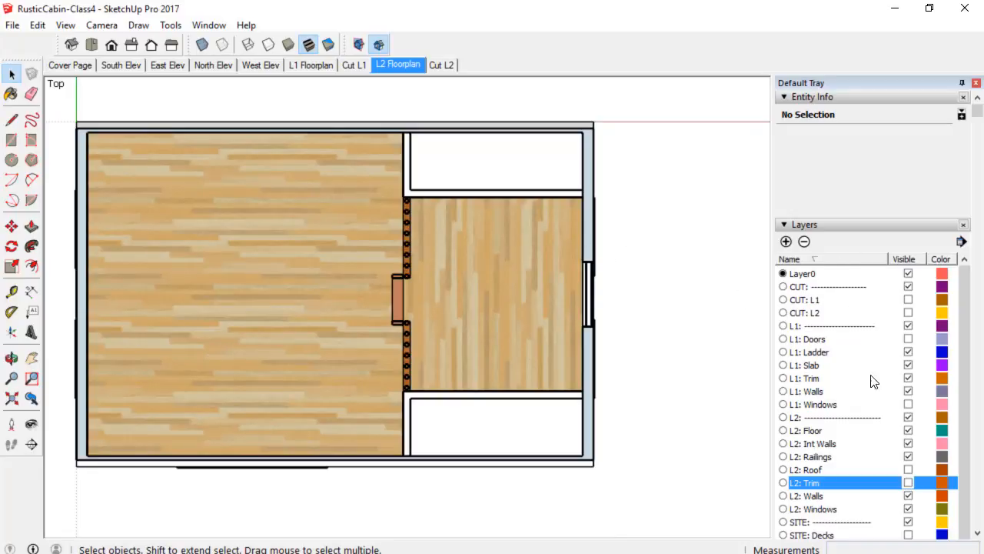
right_click(398, 65)
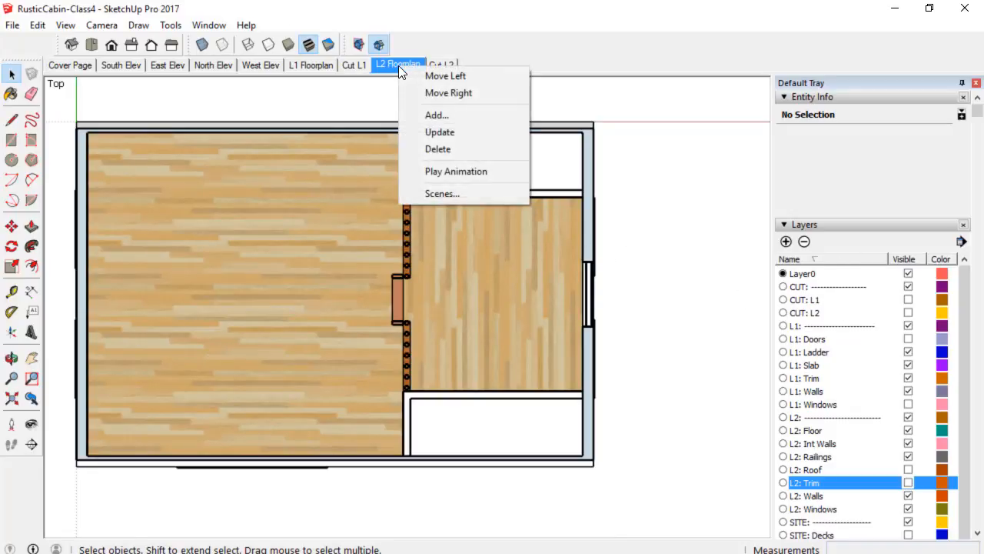
click(440, 134)
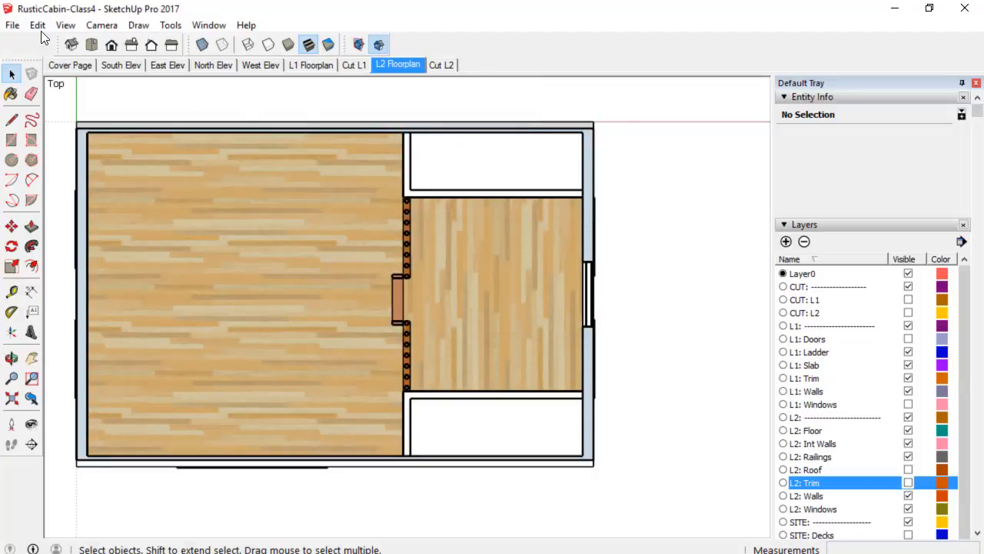
Save the SketchUp model.
click(12, 24)
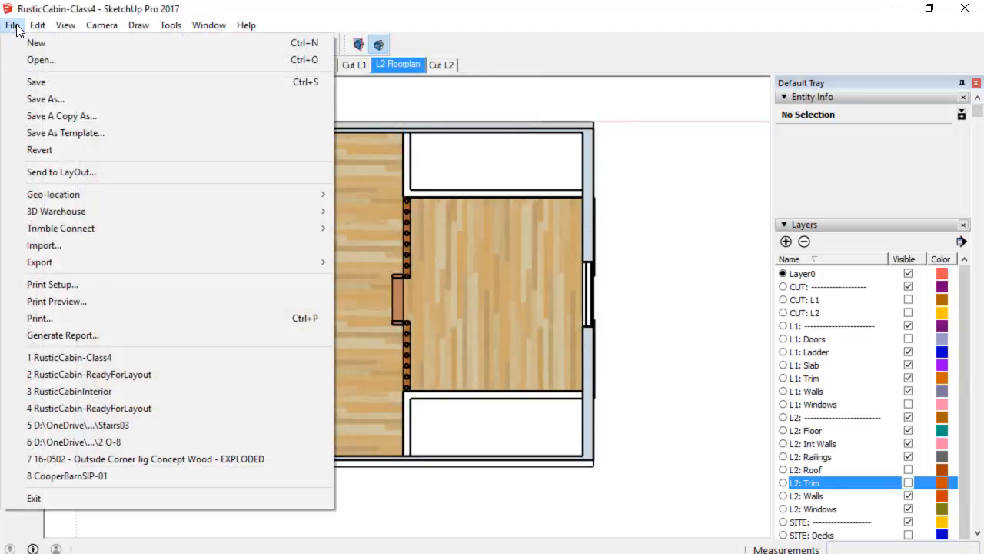
click(38, 83)
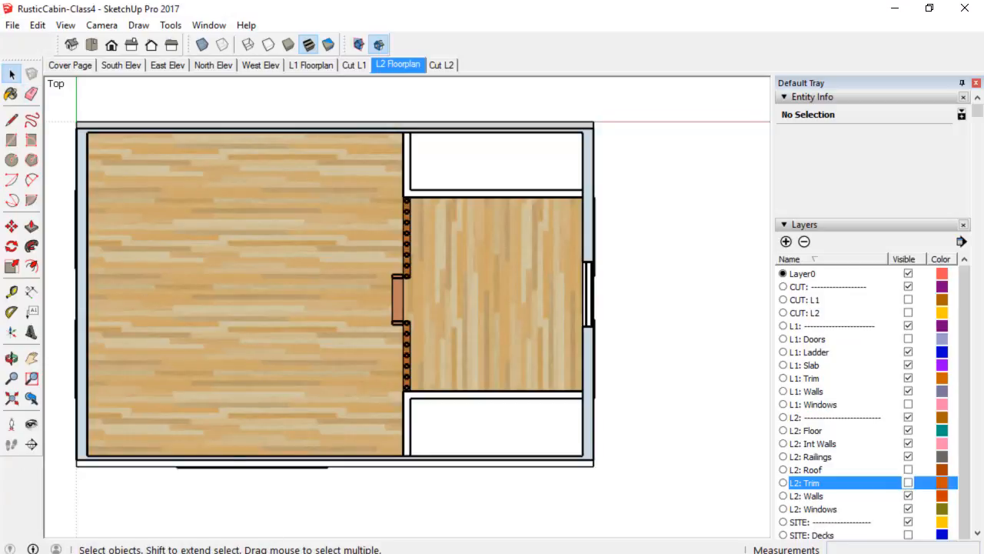
Switch to LayOut and update the model reference of the L2 floor plan viewport.
key(alt+Tab)
scroll(589, 296, up, 1)
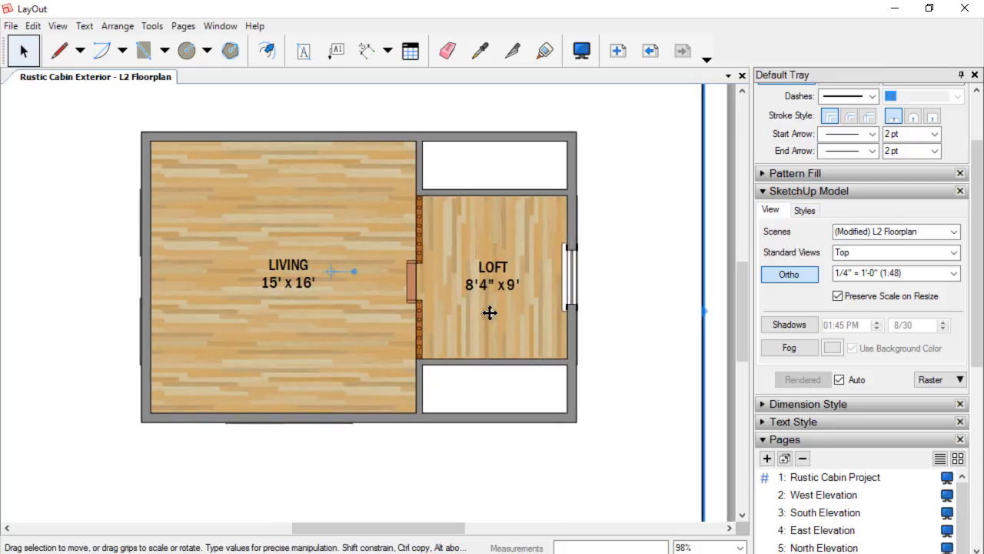
right_click(487, 315)
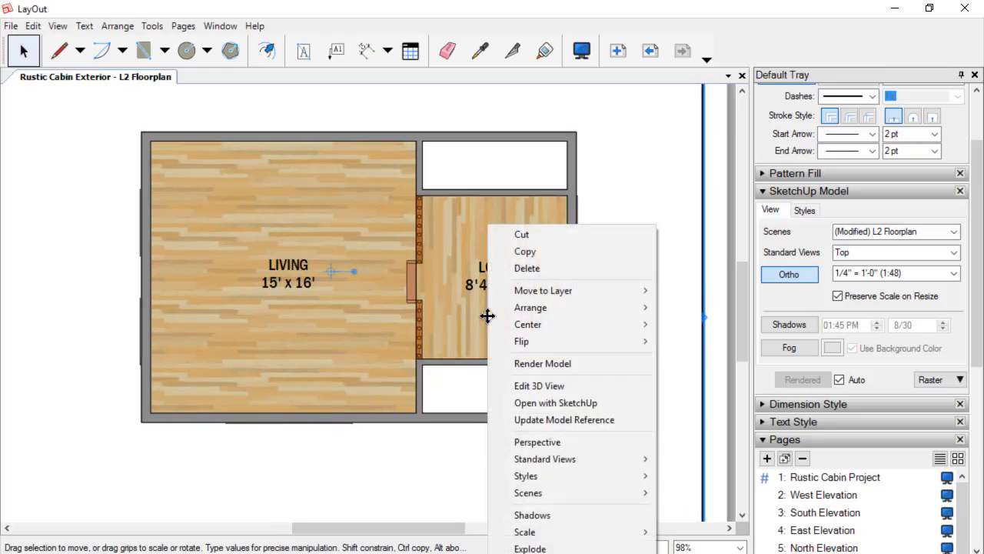
click(560, 422)
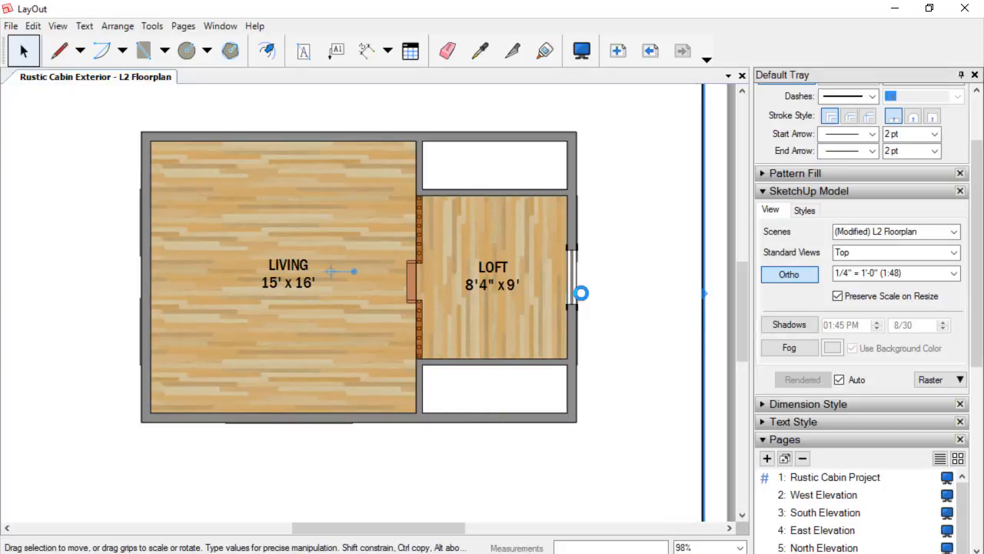
scroll(575, 275, up, 5)
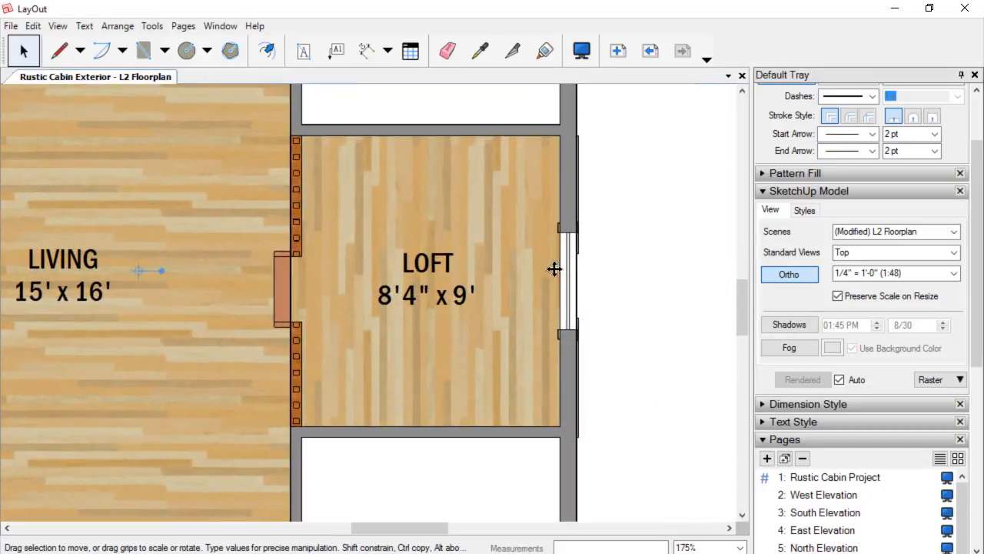
scroll(558, 314, down, 4)
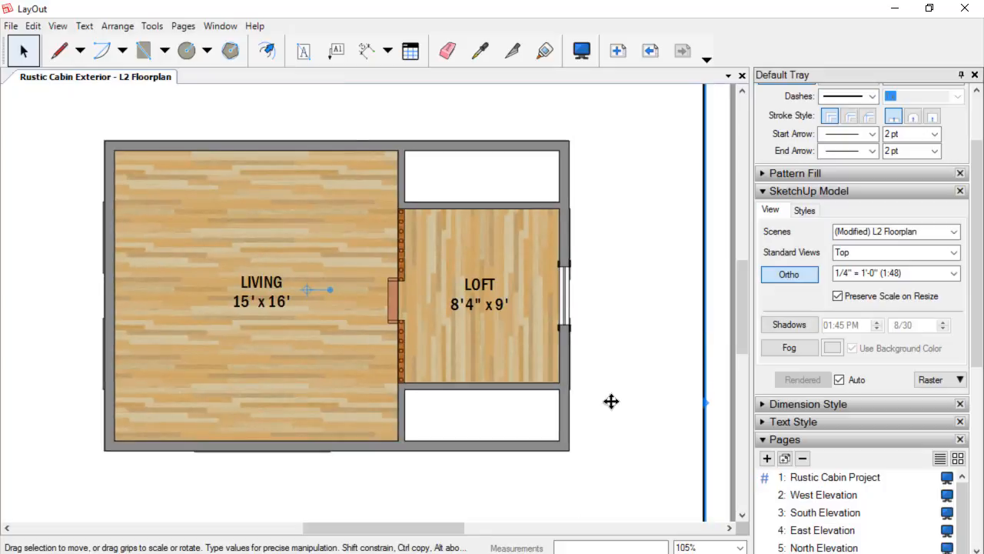
scroll(592, 396, down, 2)
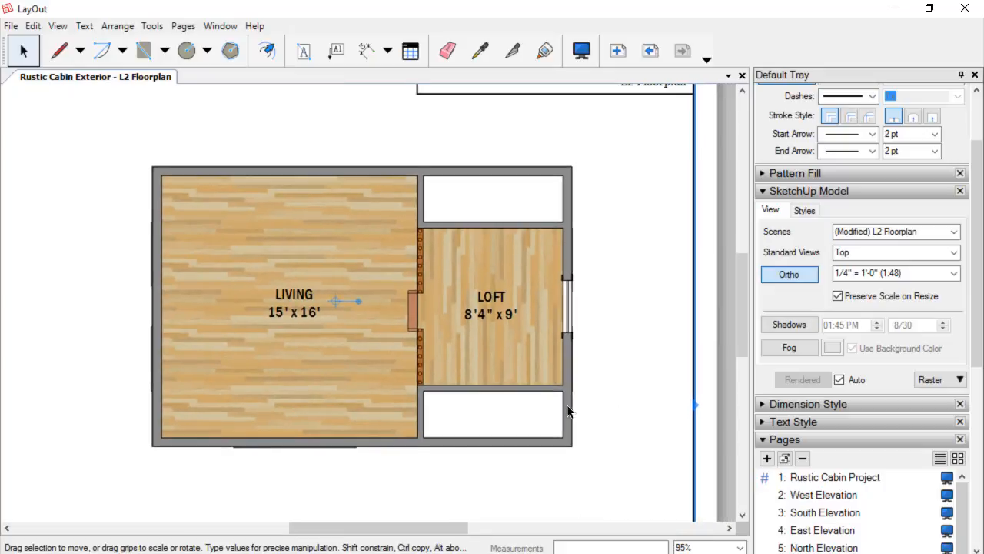
scroll(570, 358, down, 3)
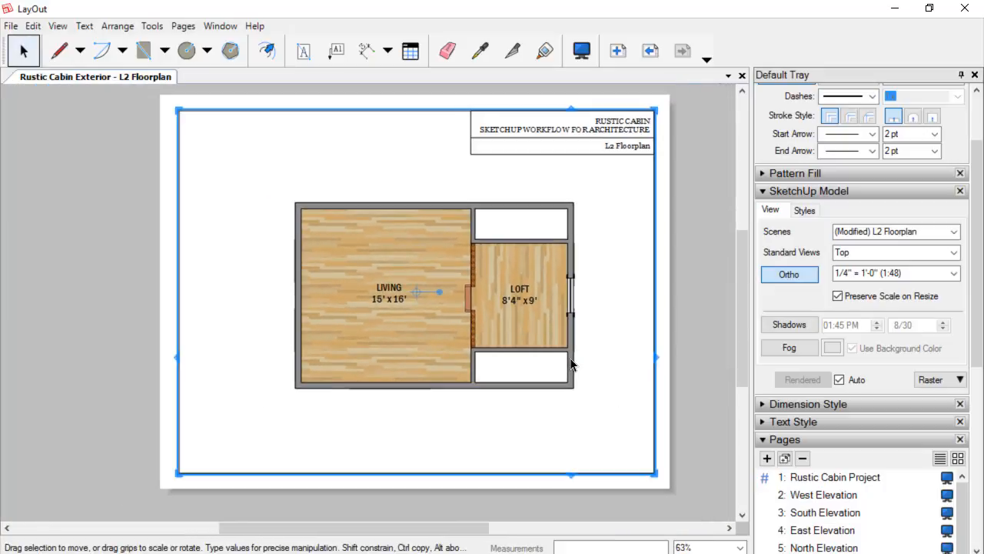
middle_drag(569, 357, 522, 354)
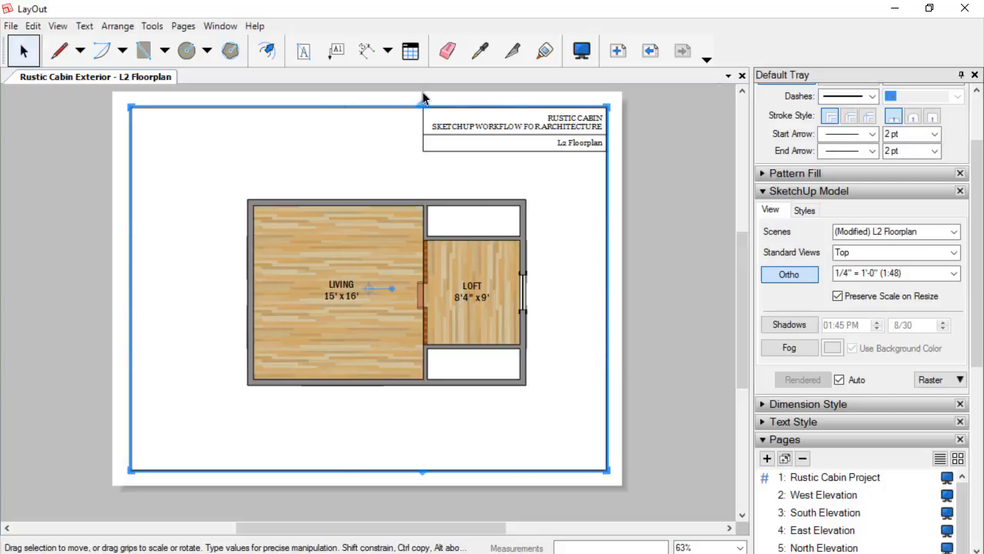
Add a dimension along the plan's left exterior wall with the Dimension tool.
click(368, 54)
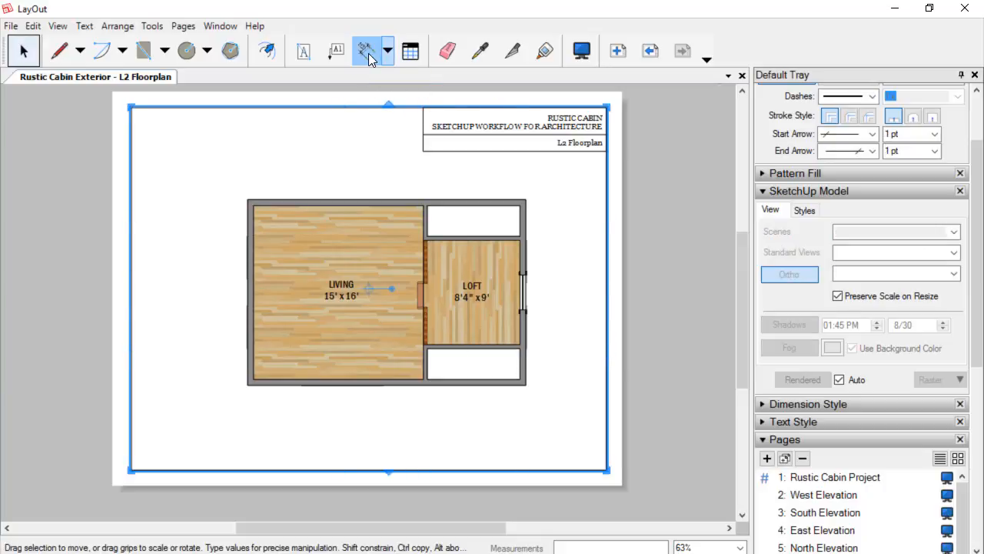
click(249, 201)
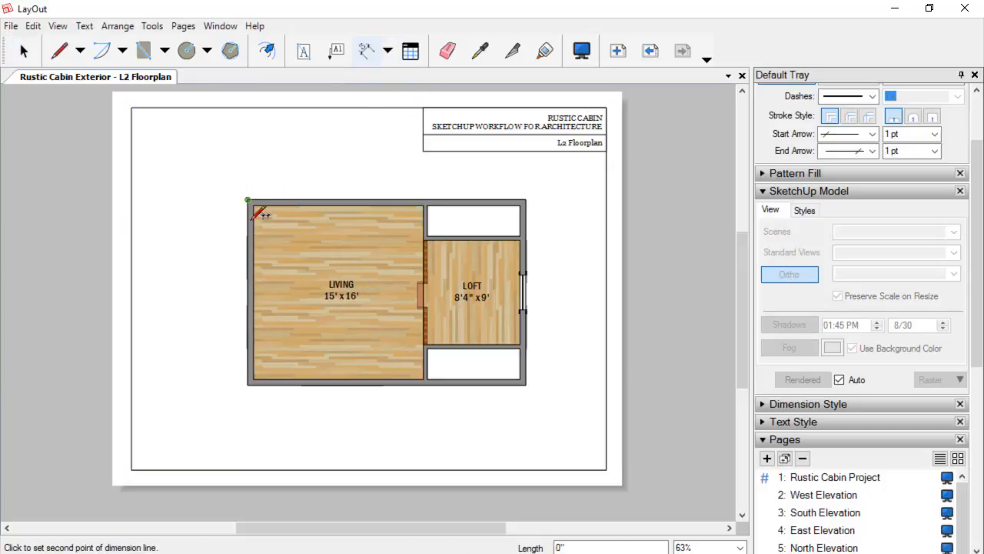
click(250, 382)
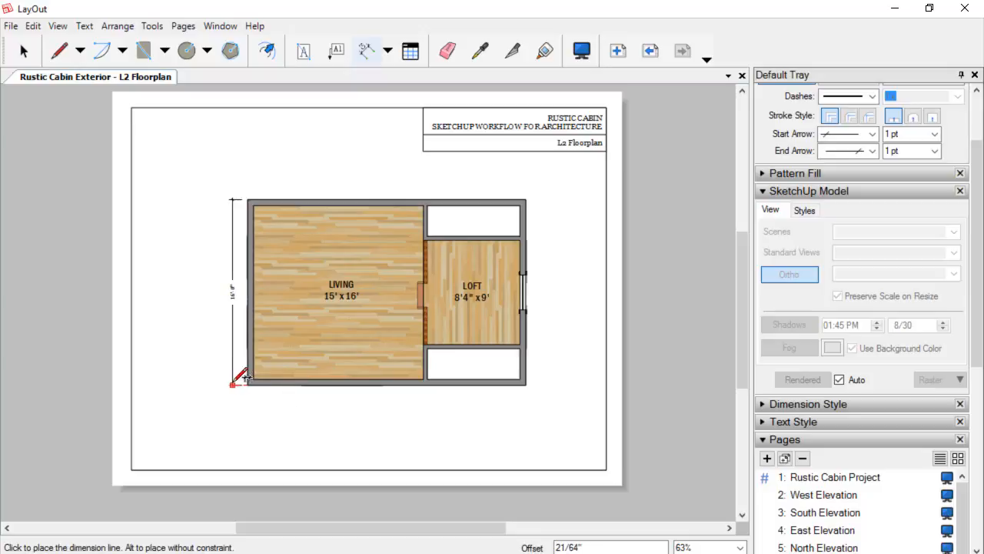
click(234, 382)
scroll(247, 254, up, 3)
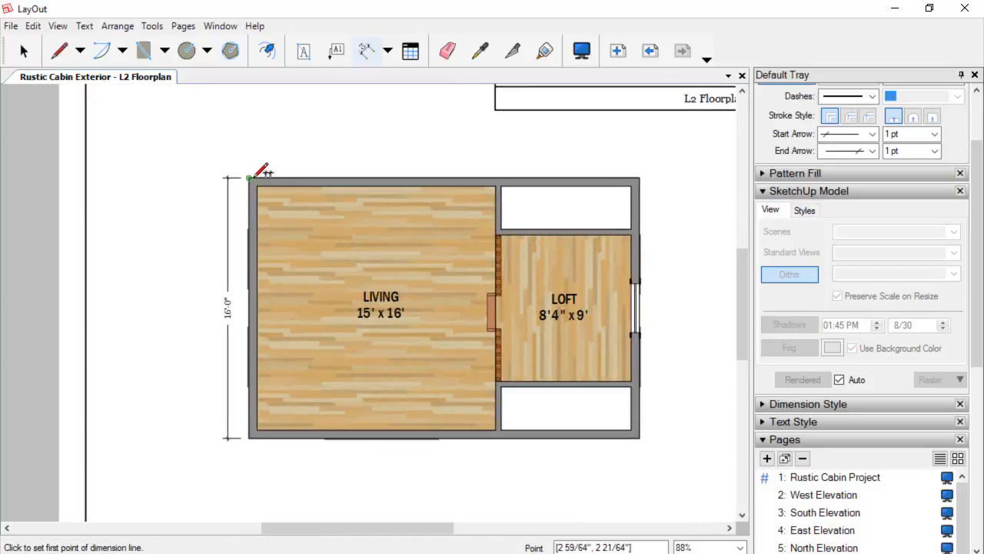
click(249, 178)
click(315, 173)
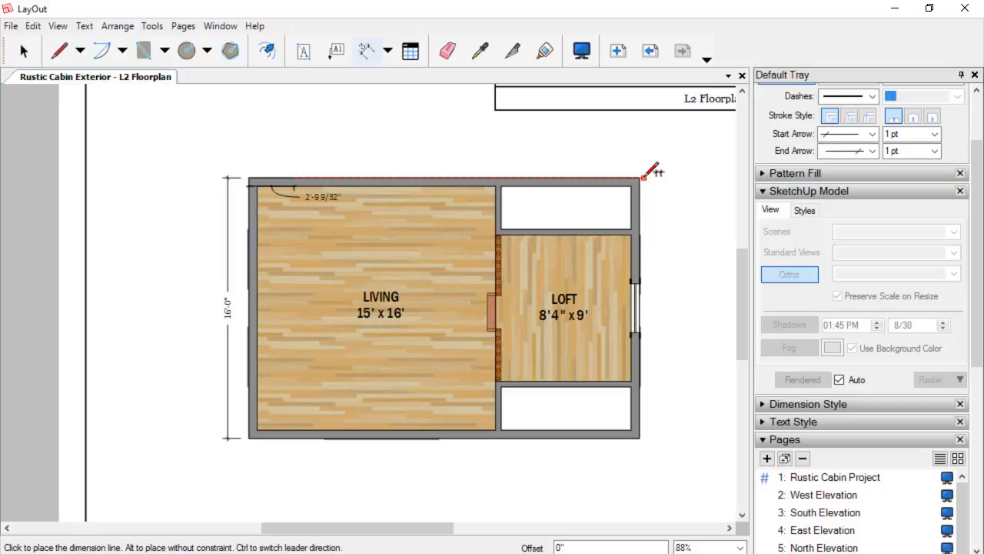
key(Escape)
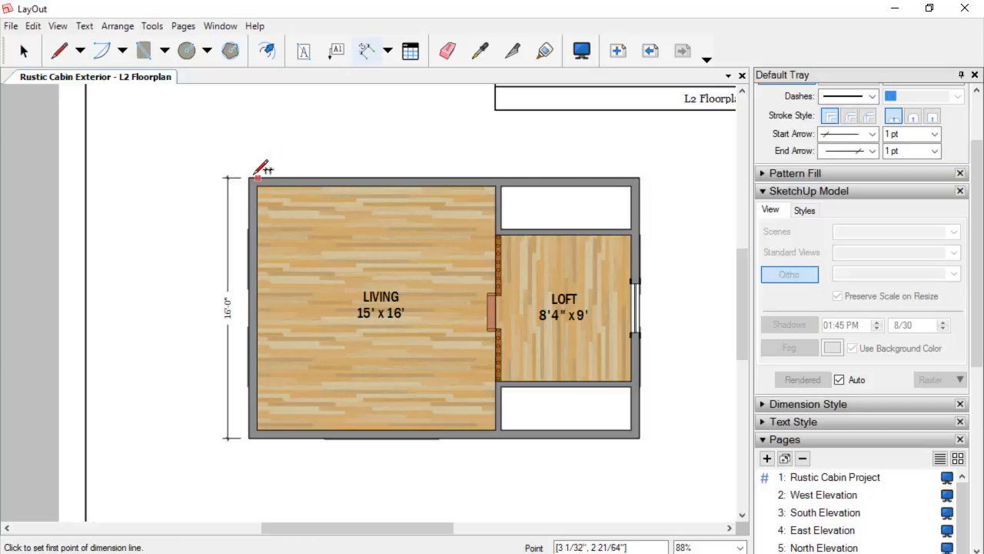
Dimension the overall width along the top exterior wall, placing it above the plan.
click(249, 179)
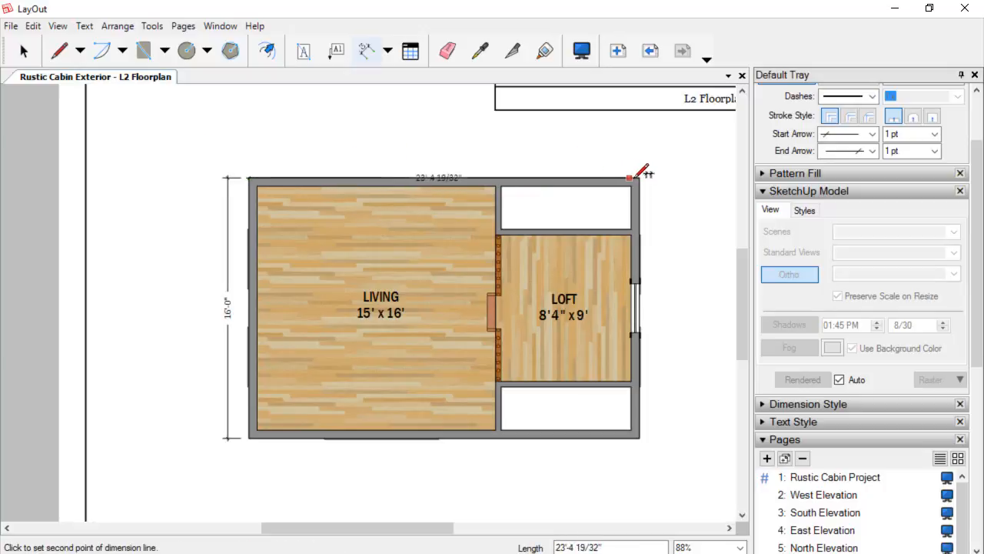
click(639, 178)
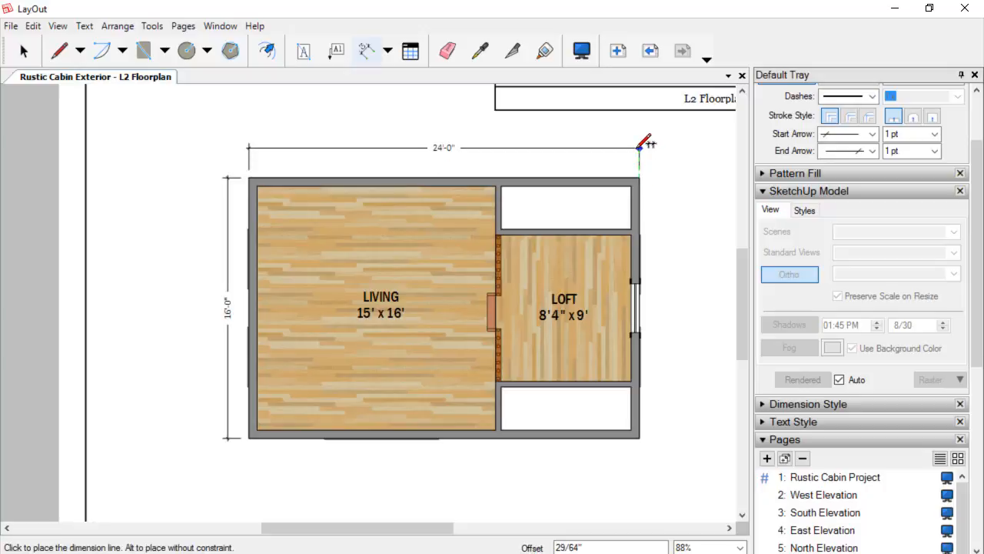
click(640, 147)
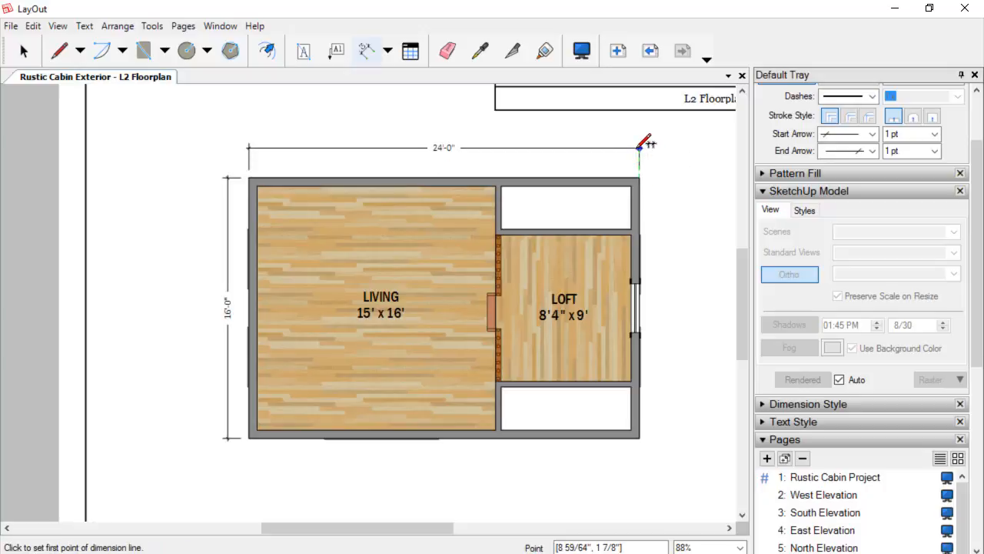
Dimension the loft's interior width across its top edge.
click(495, 233)
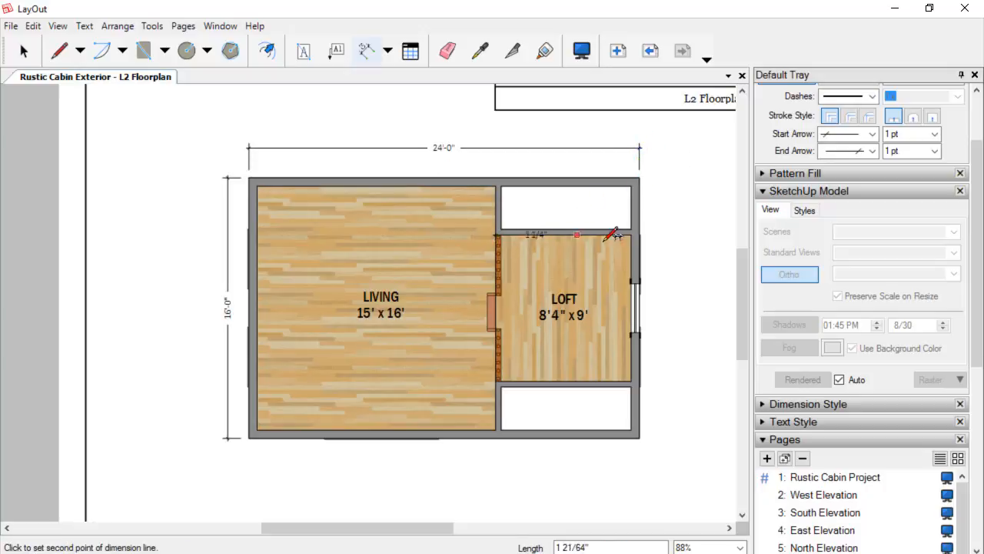
click(632, 233)
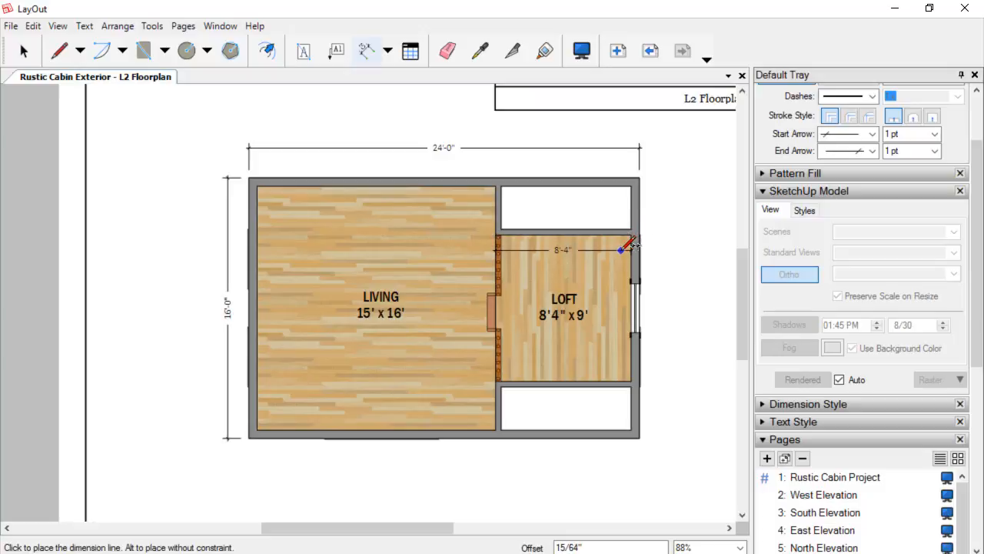
click(628, 250)
Dimension the loft's interior depth along its east side.
click(612, 233)
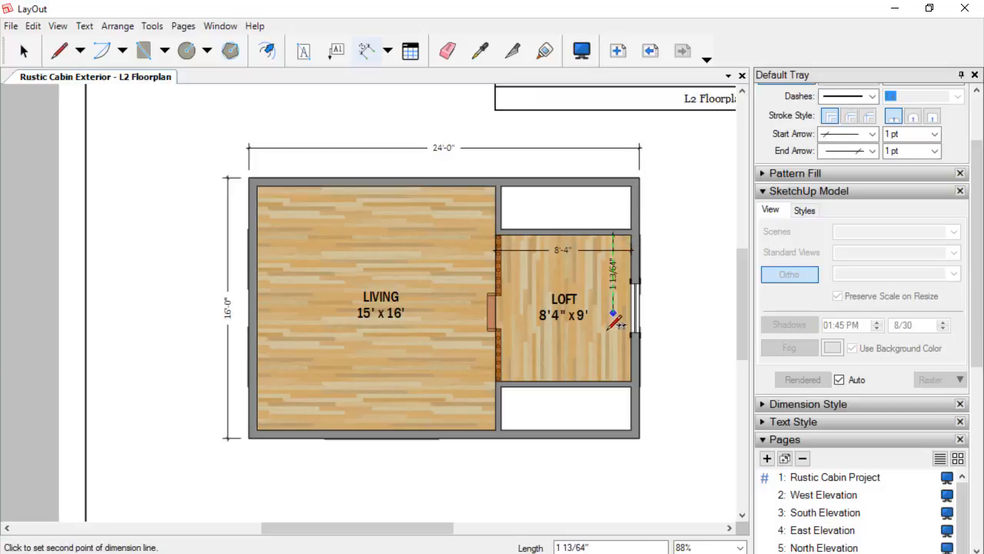
click(613, 377)
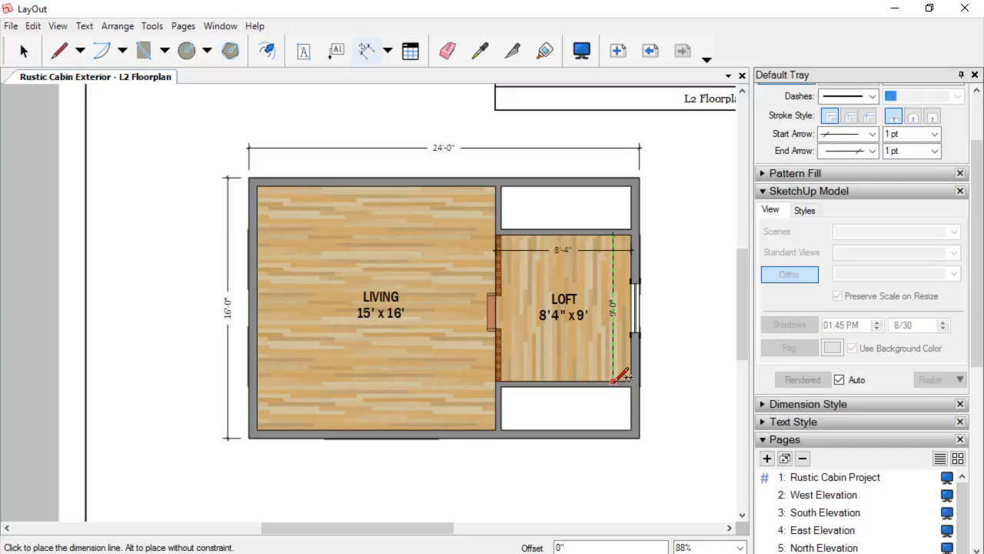
click(613, 373)
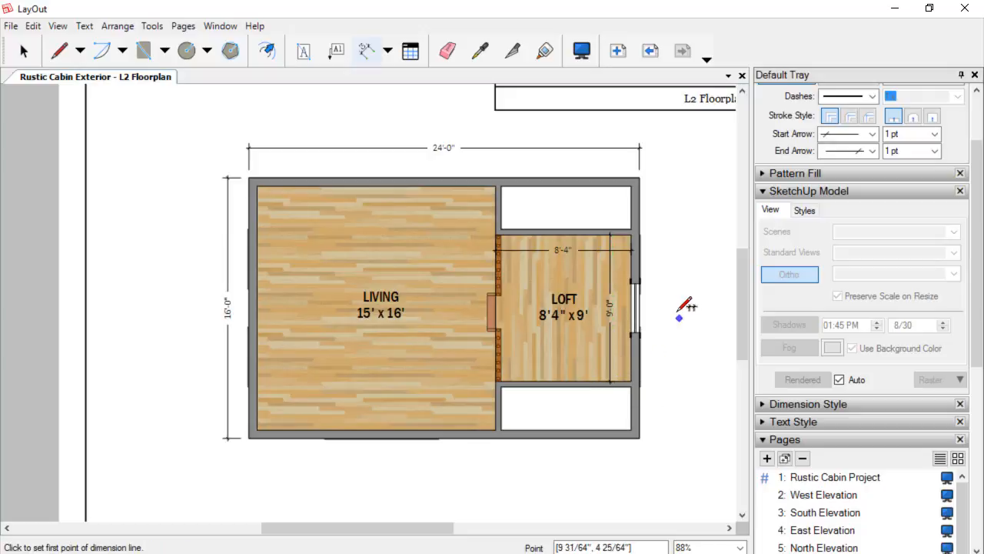
Leave the Dimension tool and save the LayOut document.
key(space)
scroll(675, 316, down, 1)
scroll(677, 312, down, 2)
middle_drag(672, 296, 586, 286)
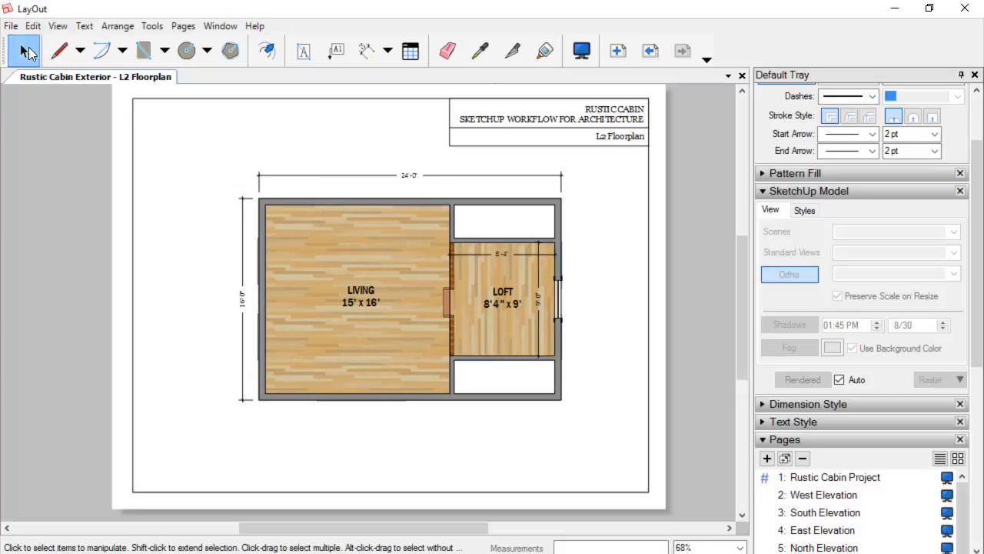
click(10, 25)
click(64, 126)
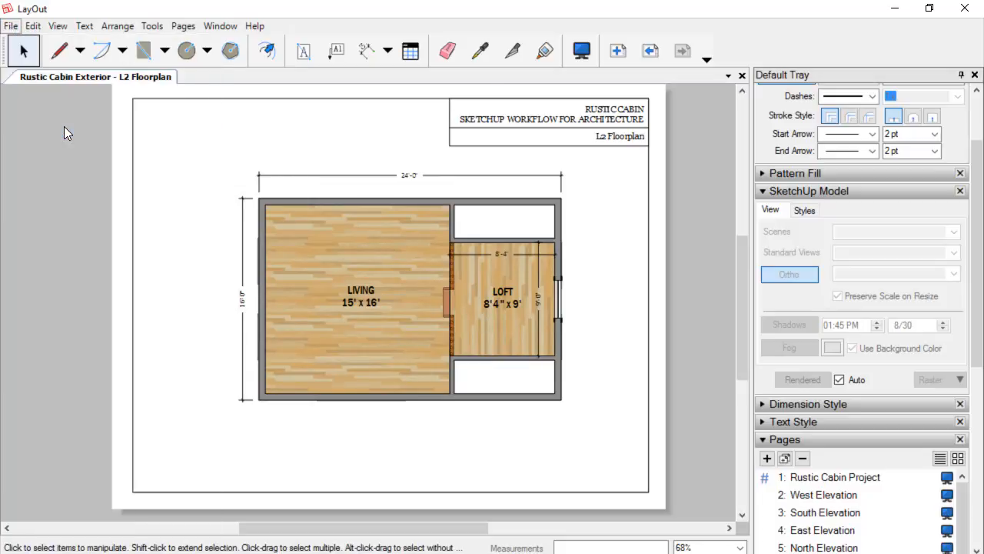
Review each page of the LayOut document in turn, from Rustic Cabin Project through to L2 Floorplan.
scroll(879, 352, down, 3)
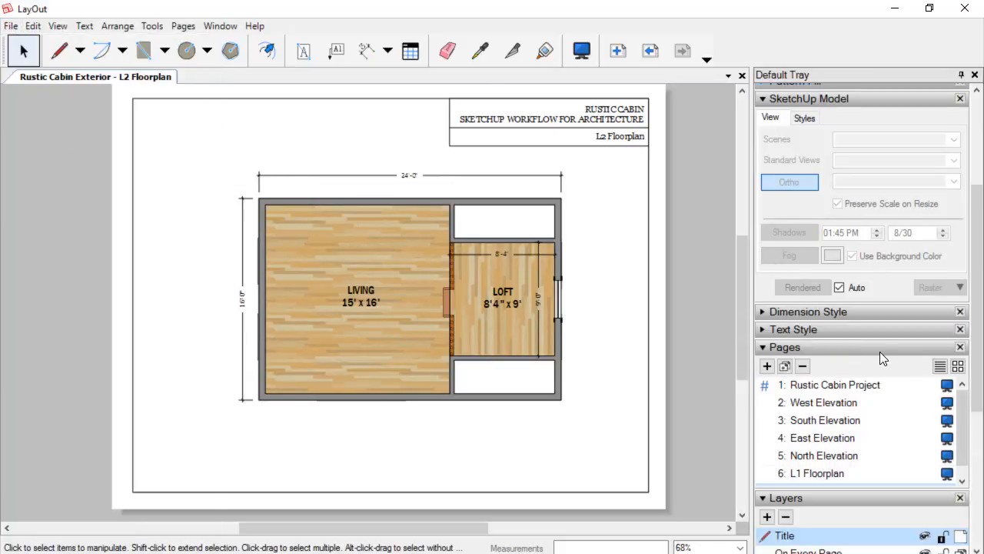
click(852, 384)
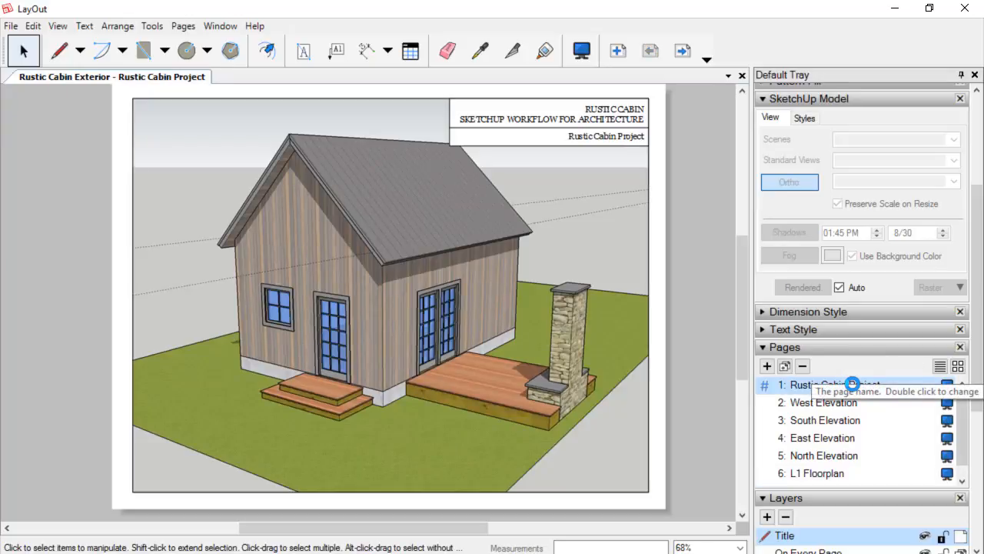
scroll(579, 216, up, 2)
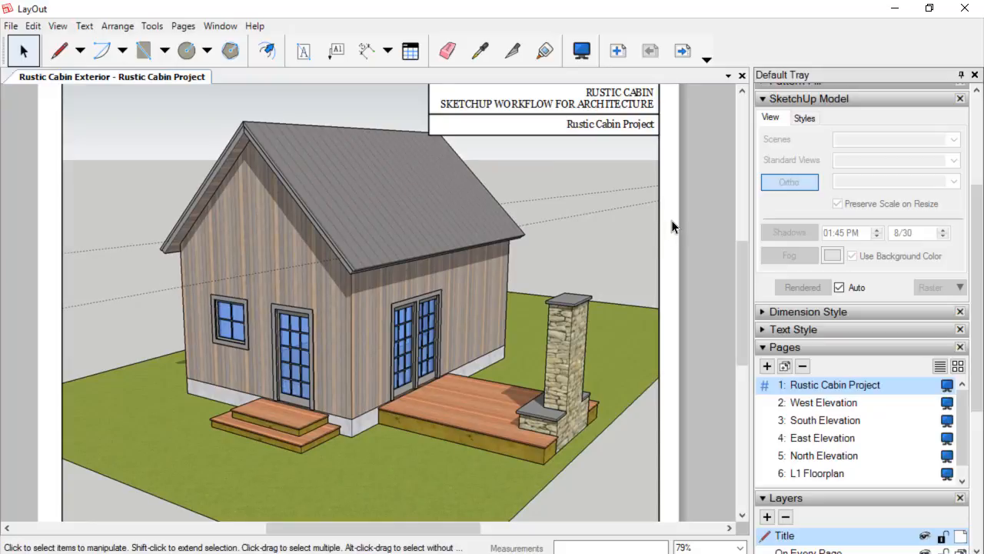
scroll(570, 215, down, 2)
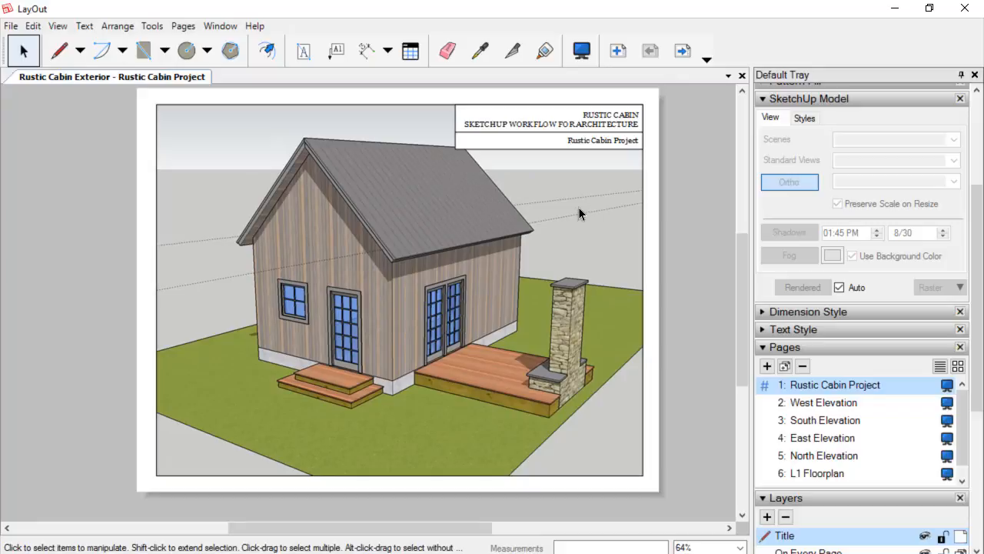
click(819, 405)
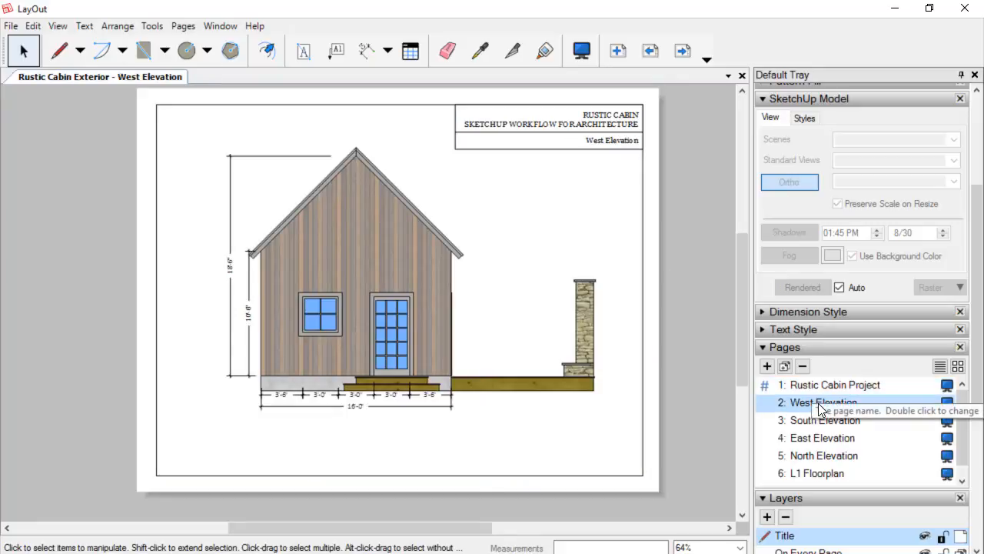
click(824, 423)
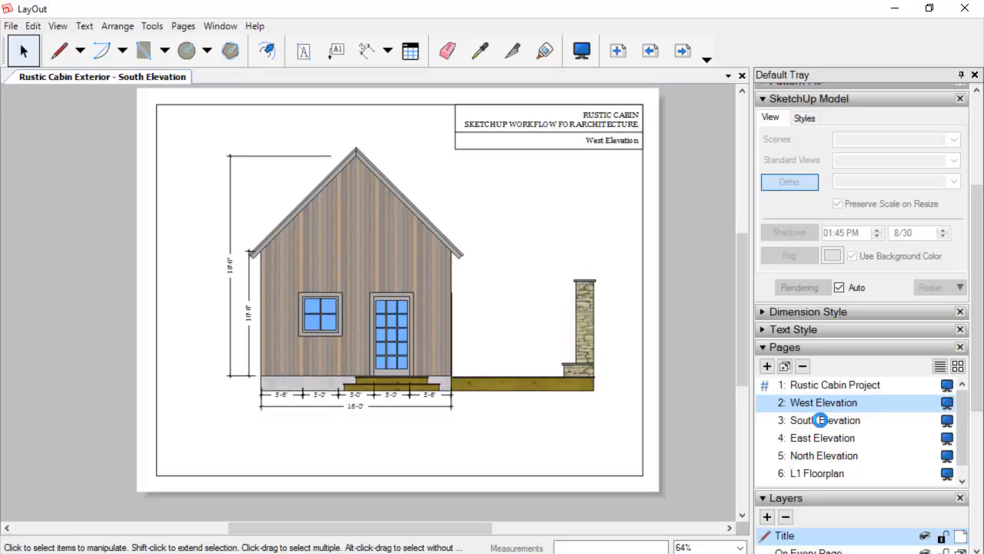
click(820, 438)
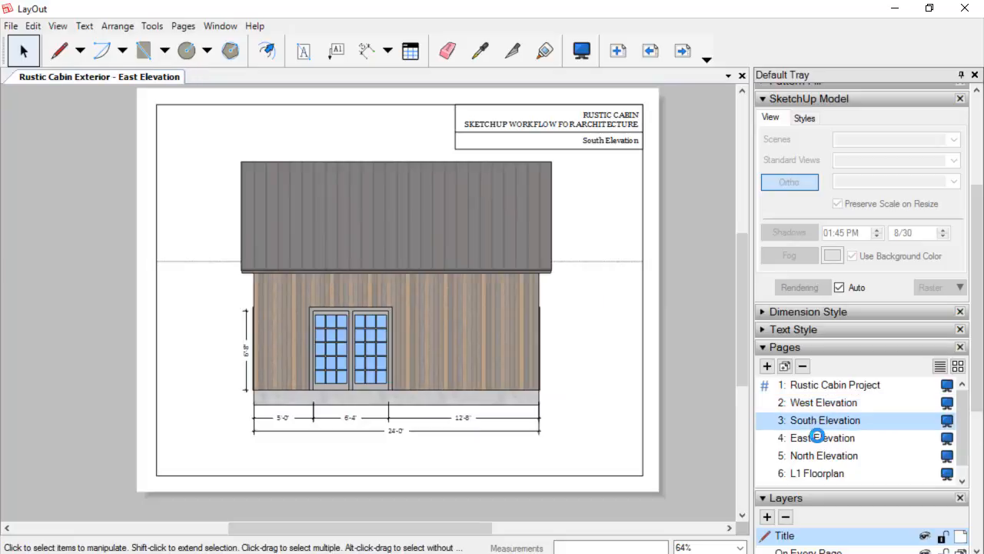
click(818, 419)
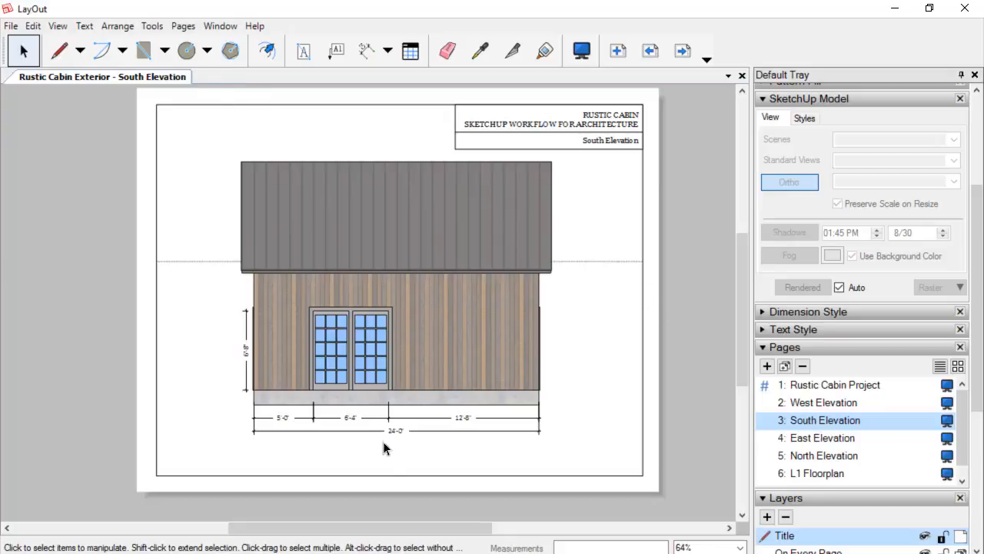
click(853, 441)
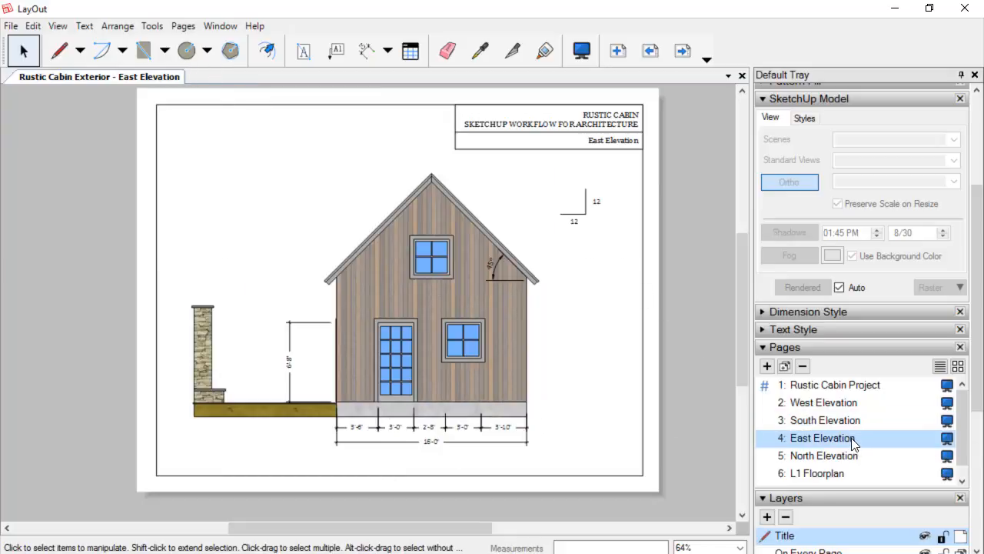
click(845, 454)
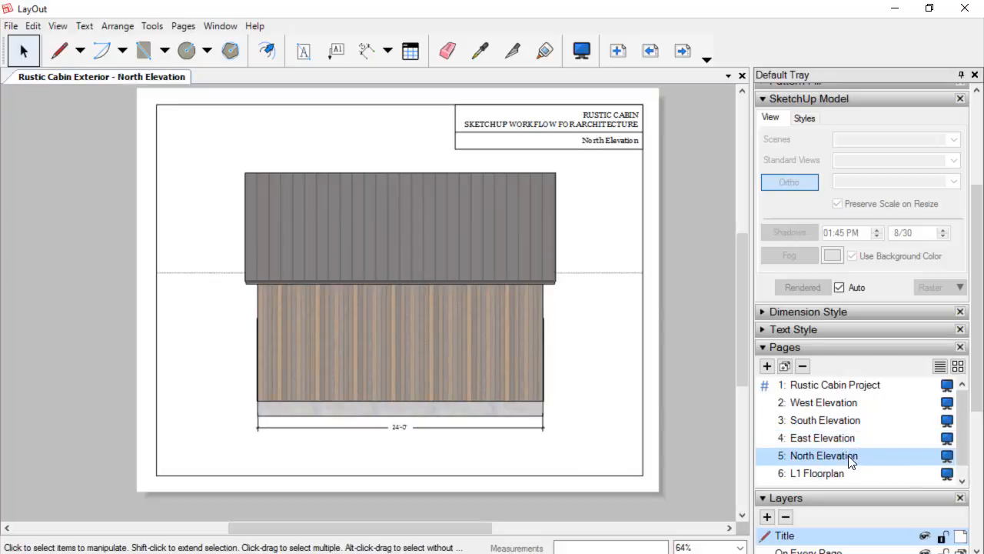
scroll(967, 432, down, 1)
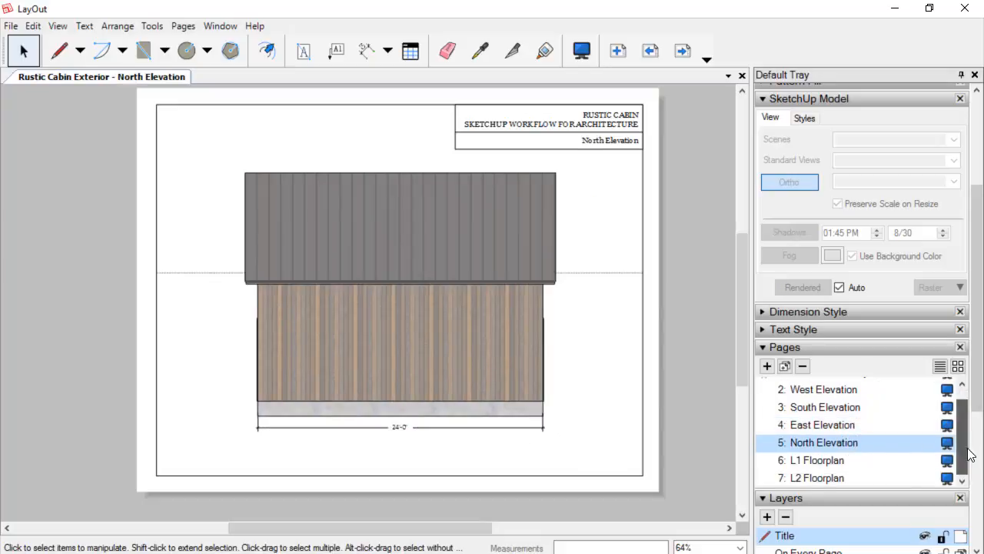
click(837, 460)
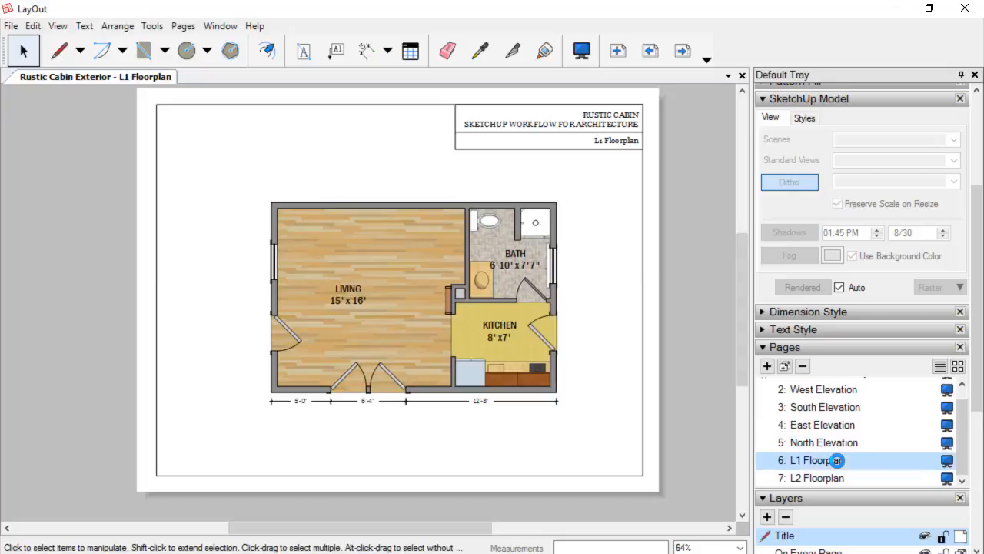
click(834, 478)
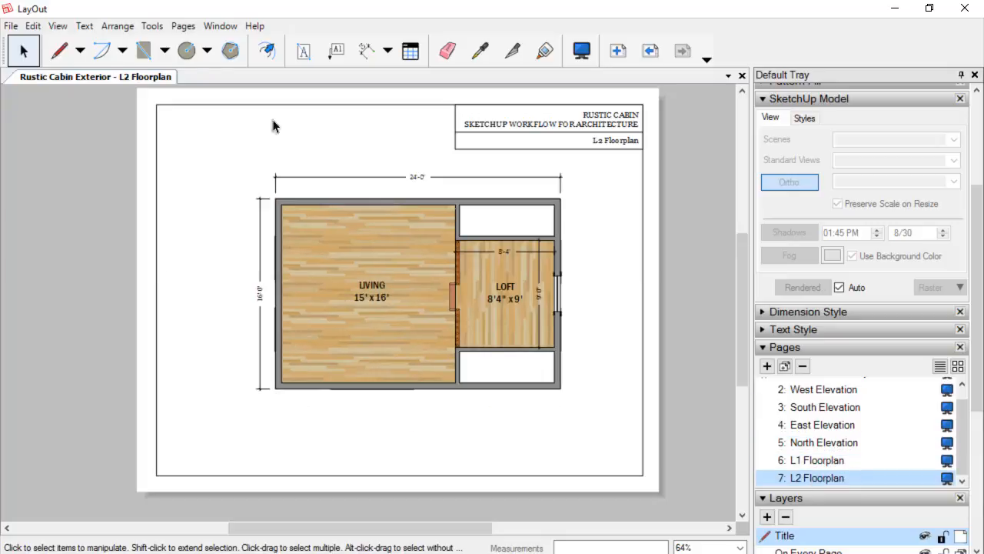
Save the LayOut document and switch over to the SketchUp model.
click(11, 28)
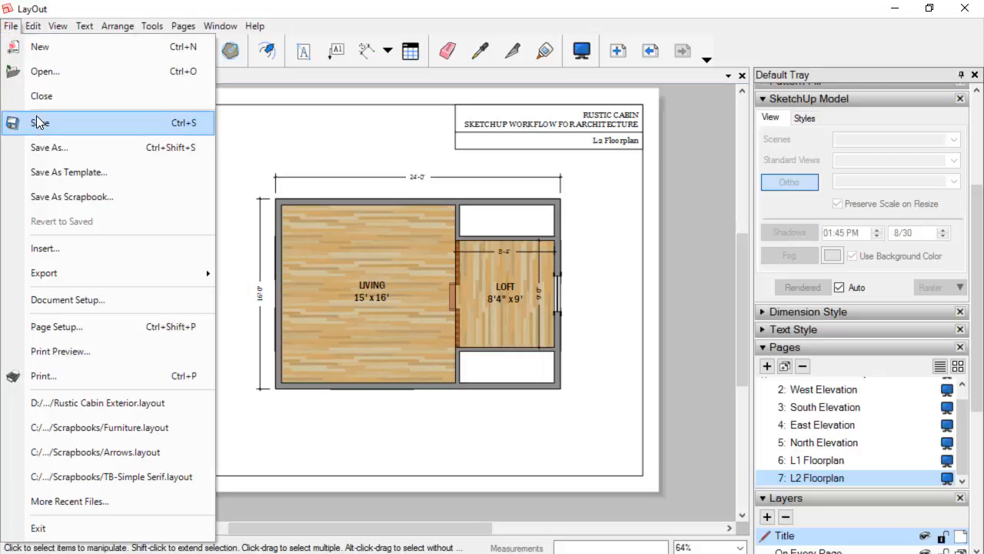
click(37, 124)
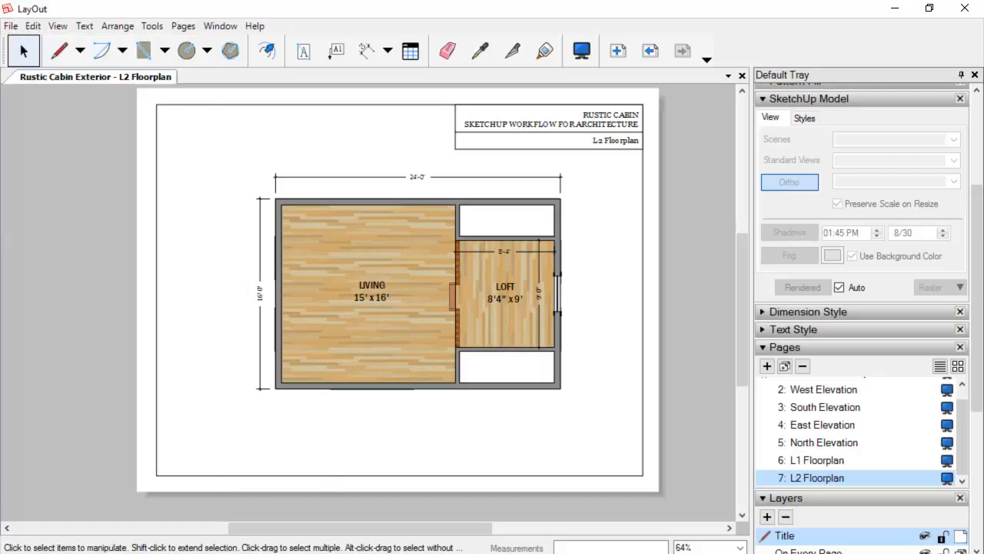
key(alt+Tab)
scroll(346, 274, down, 1)
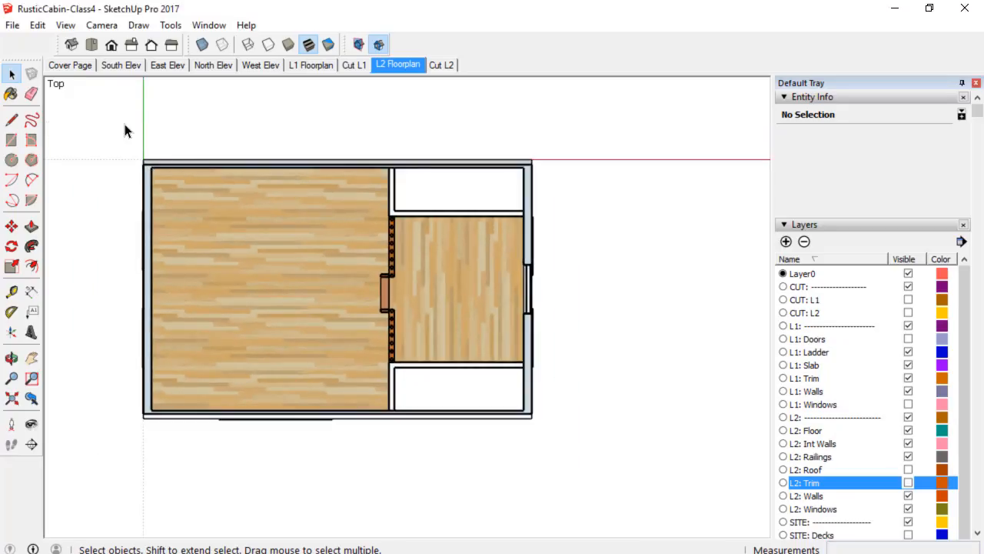
Open the Cover Page scene and update it to the current layer visibility.
click(68, 65)
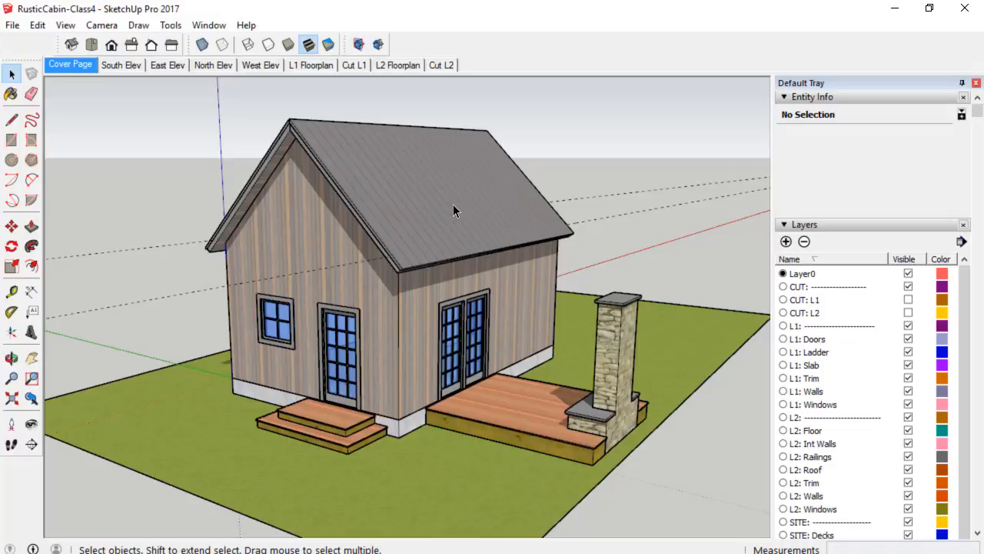
click(843, 97)
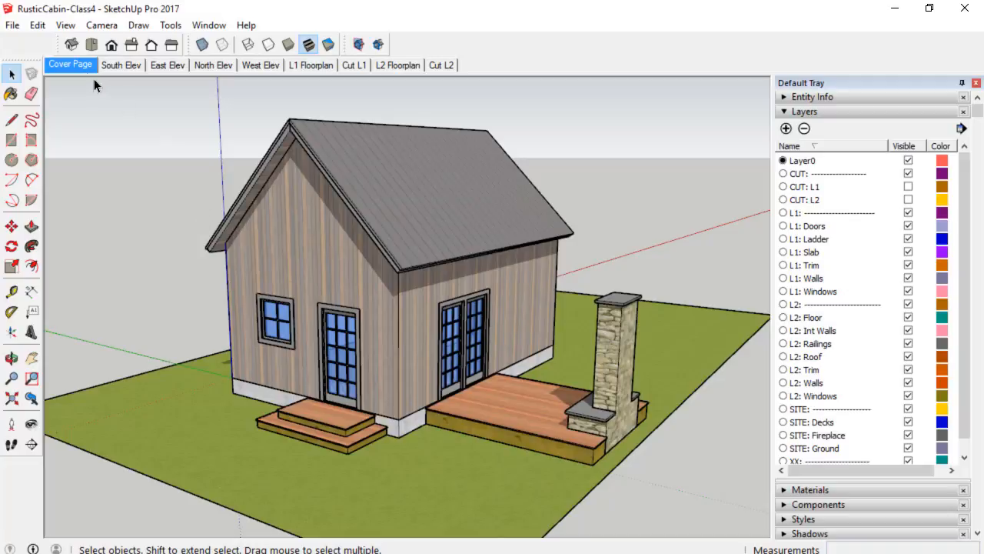
right_click(73, 63)
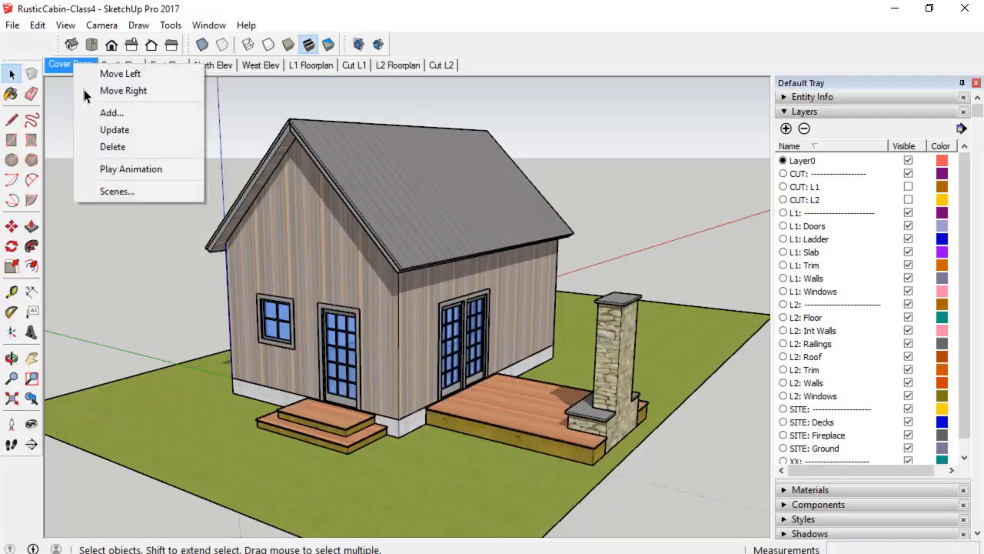
click(113, 131)
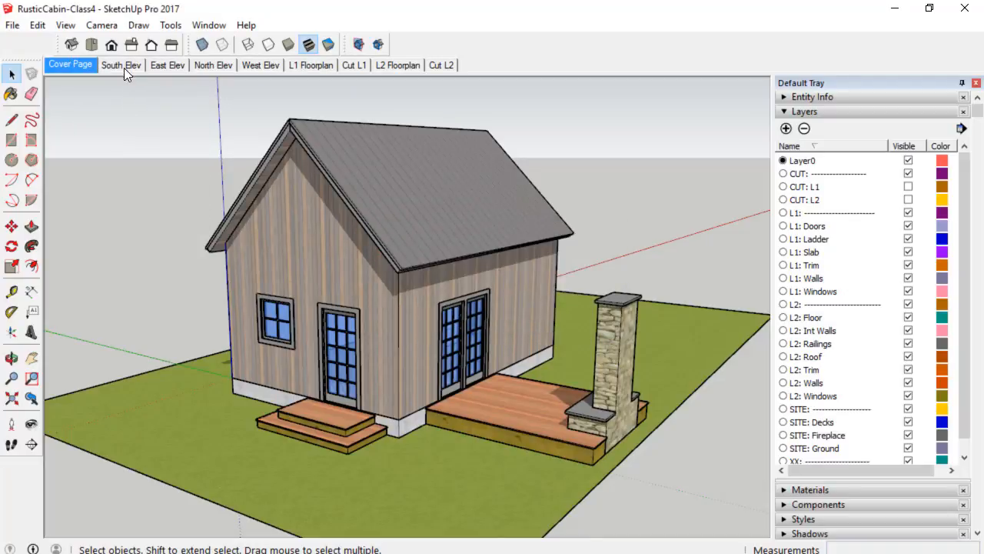
Step through the South Elev, East Elev, North Elev, West Elev, L1 Floorplan, Cut L1, L2 Floorplan and Cut L2 scenes to check them.
click(123, 64)
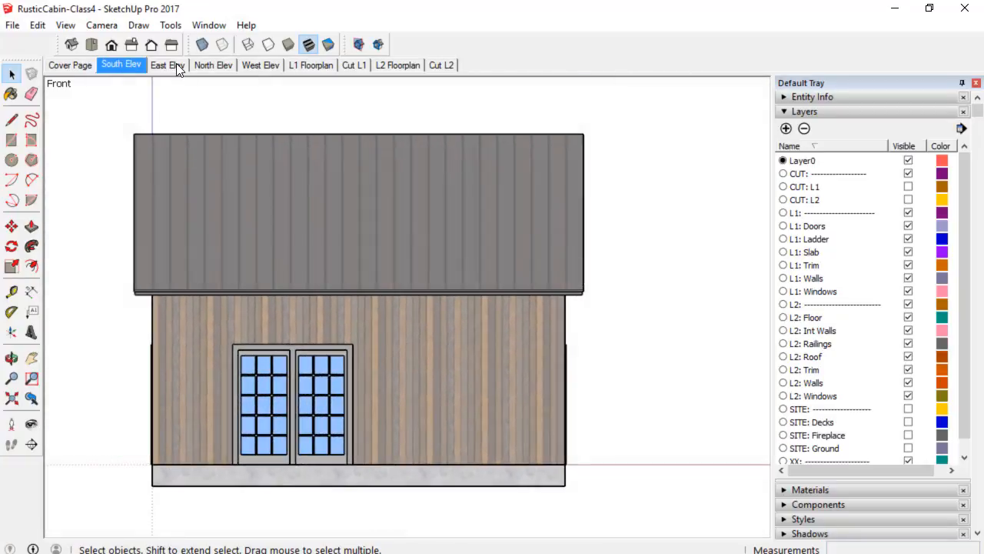
click(175, 64)
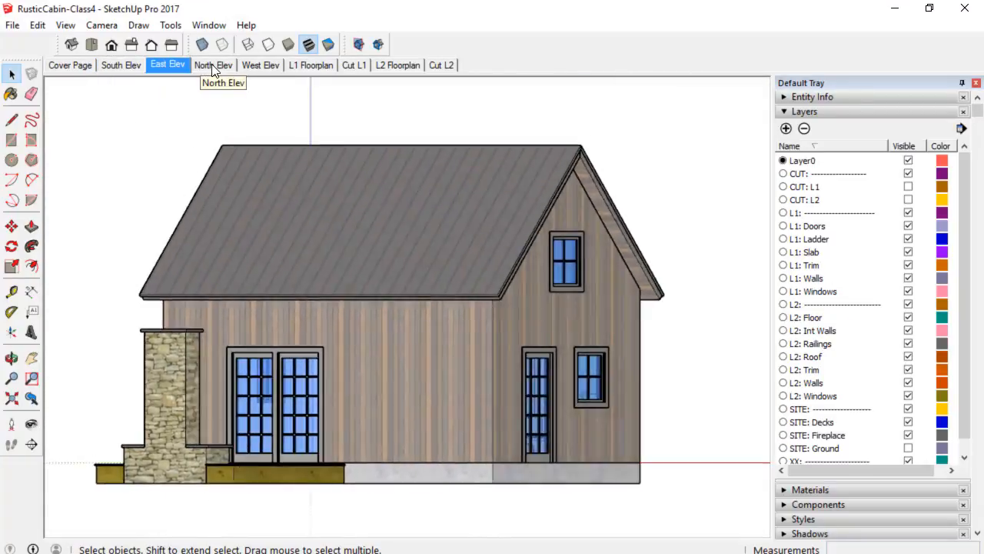
click(219, 67)
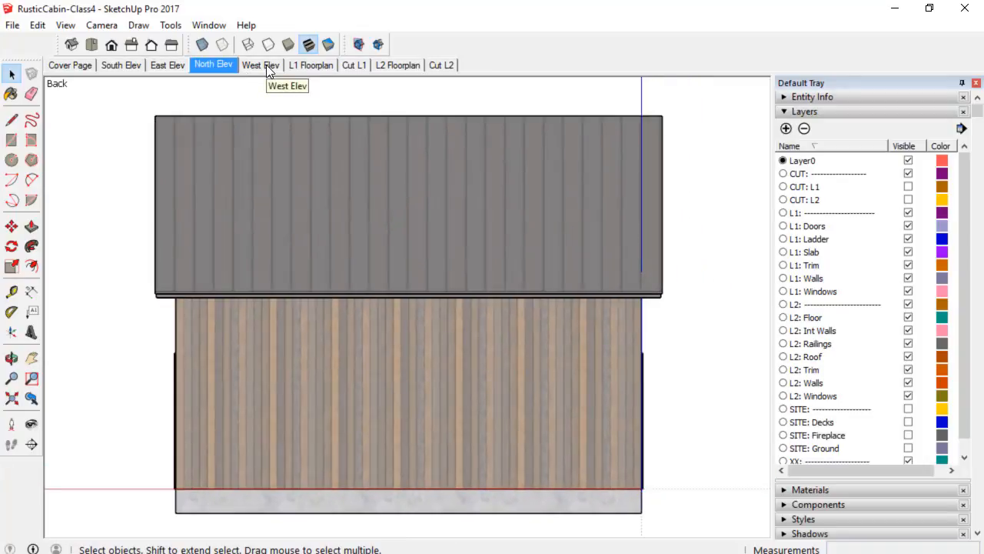
click(266, 64)
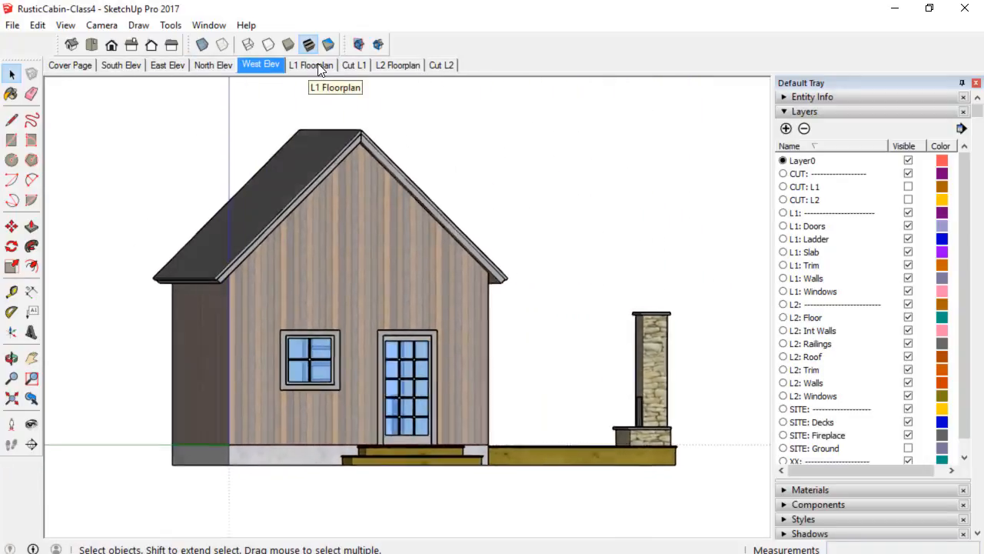
click(322, 68)
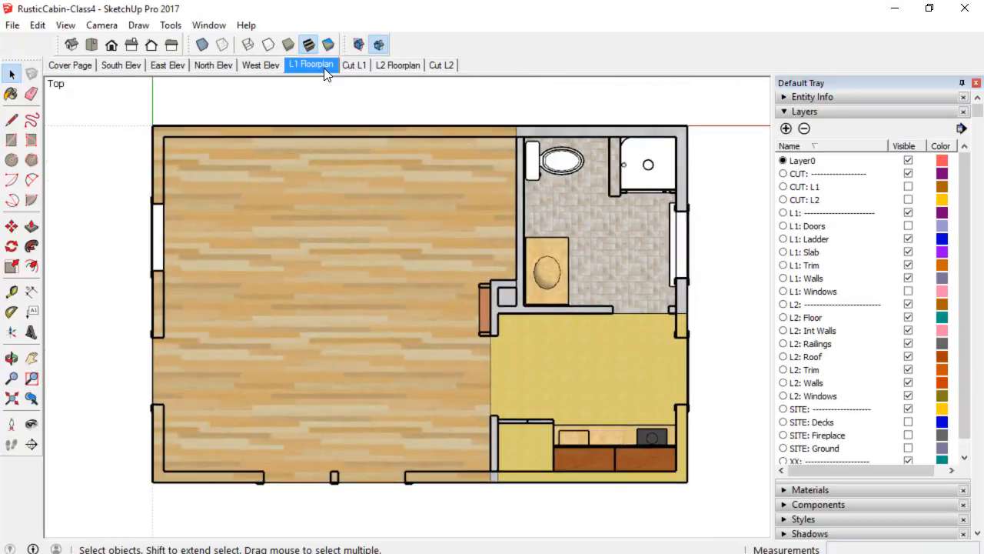
click(359, 68)
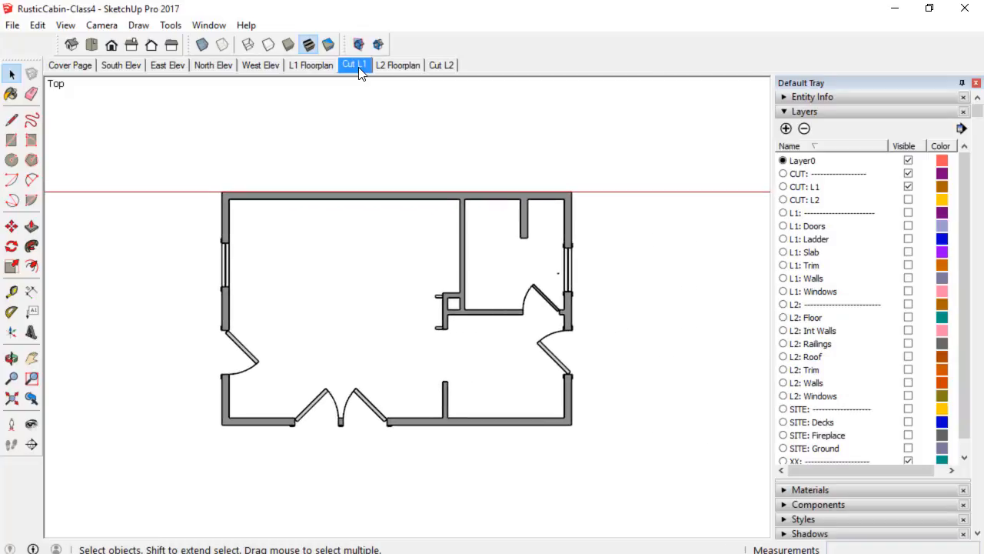
click(398, 68)
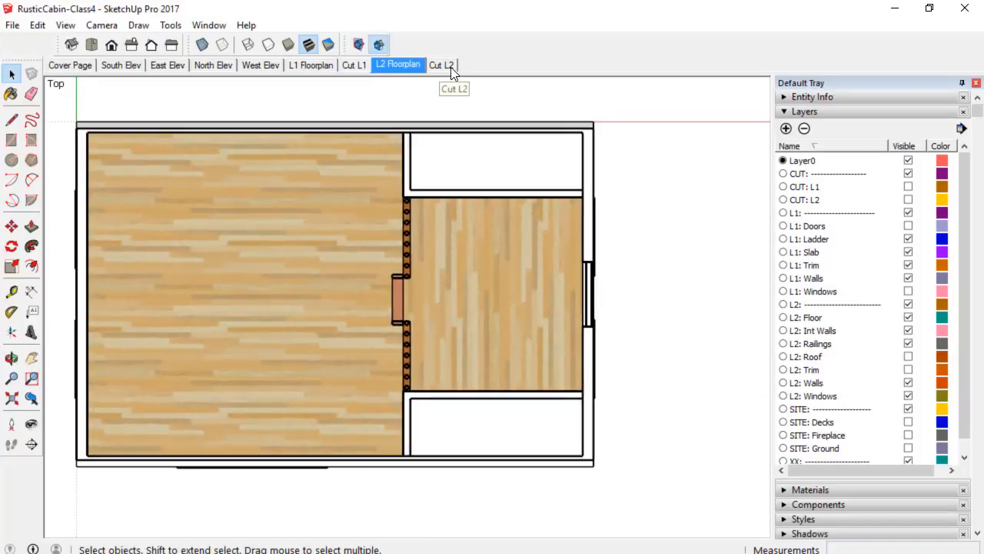
click(448, 65)
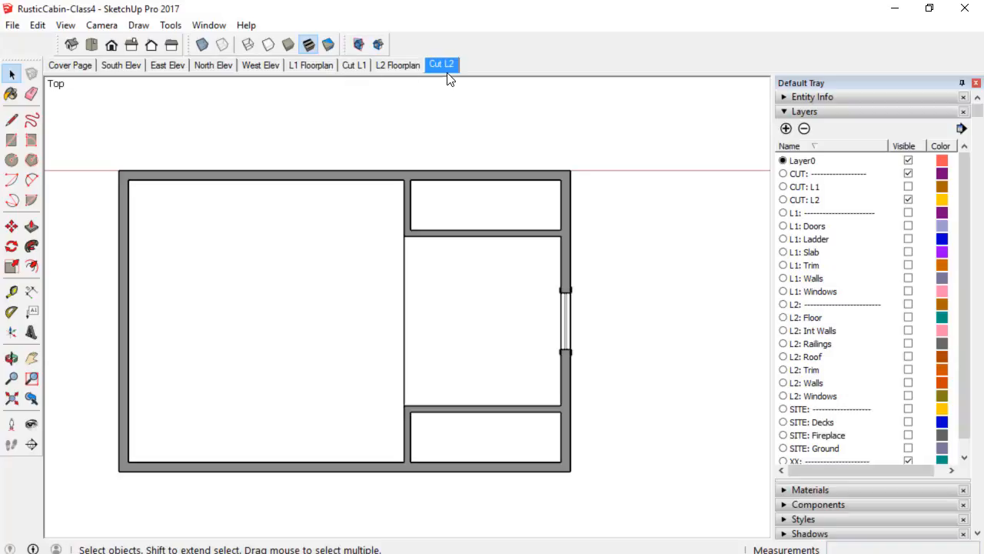
Save the SketchUp model and switch back to LayOut.
click(12, 24)
click(31, 90)
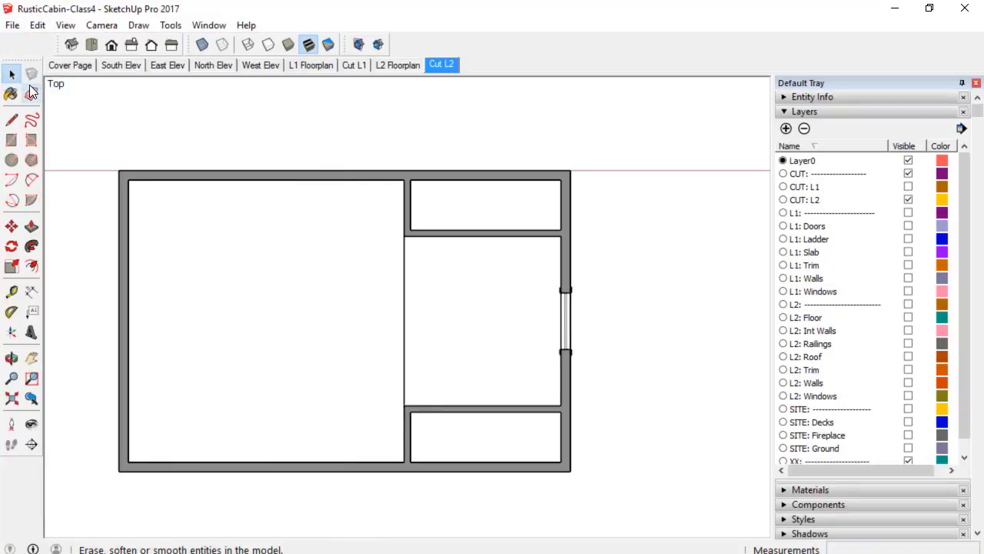
key(alt+Tab)
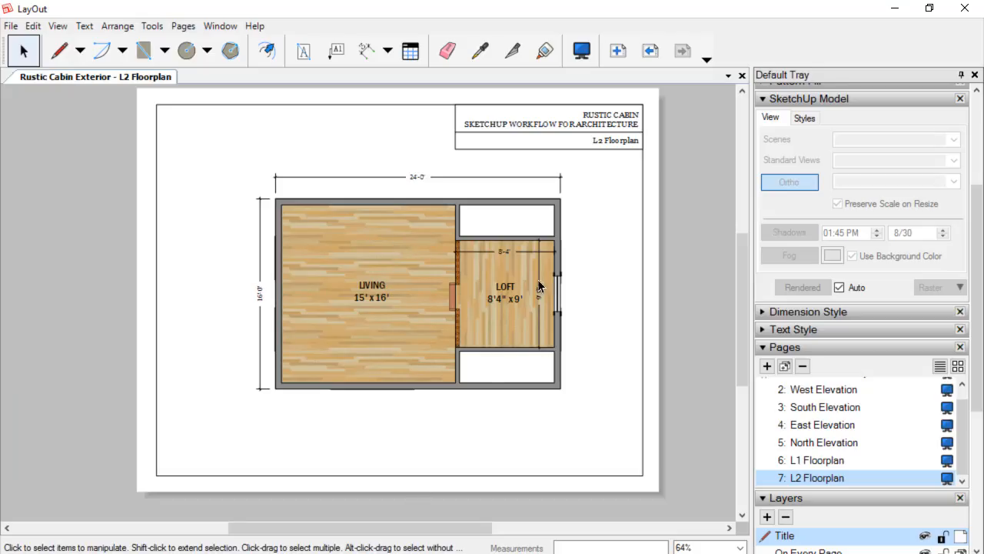
Update the model reference of the viewport on the Rustic Cabin Project page, then open the West Elevation page.
drag(962, 409, 894, 406)
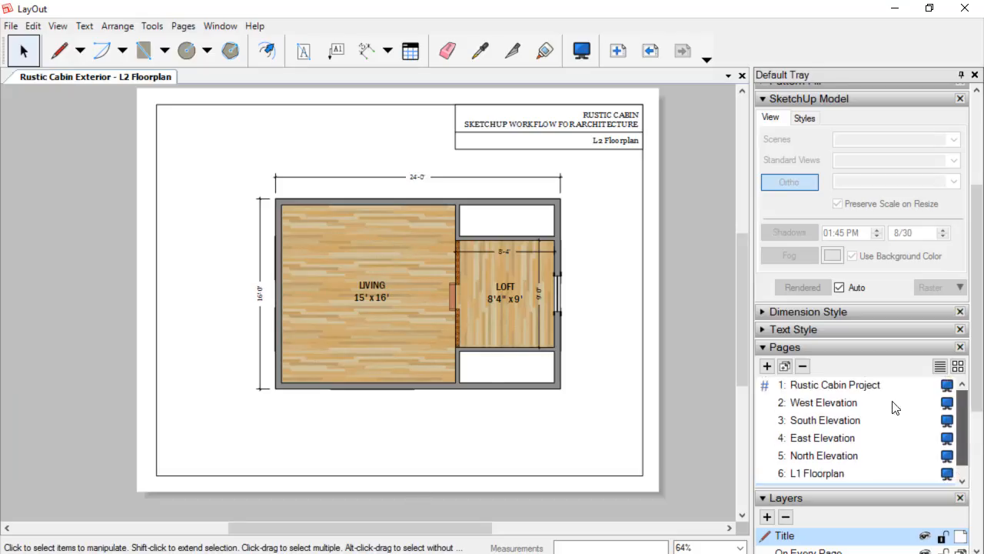
click(860, 386)
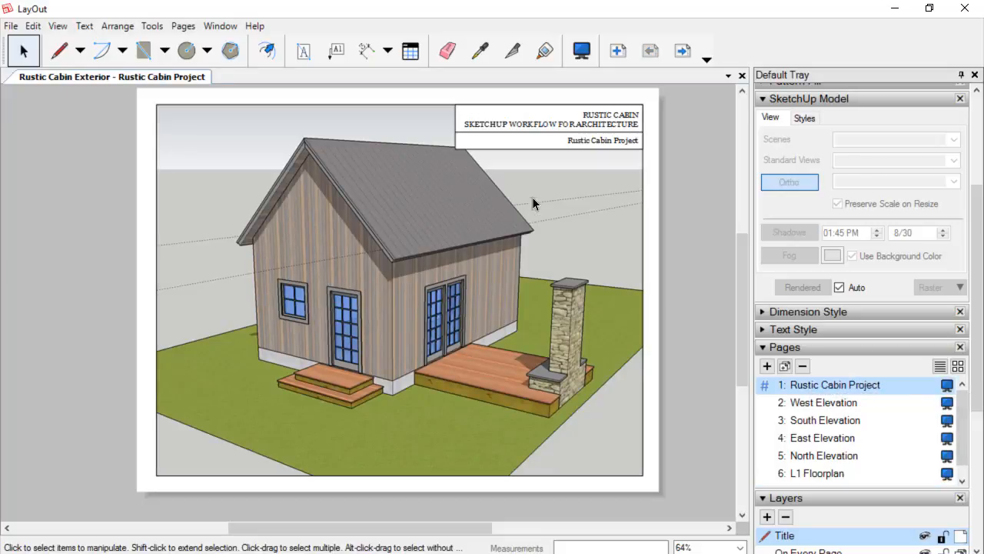
right_click(367, 276)
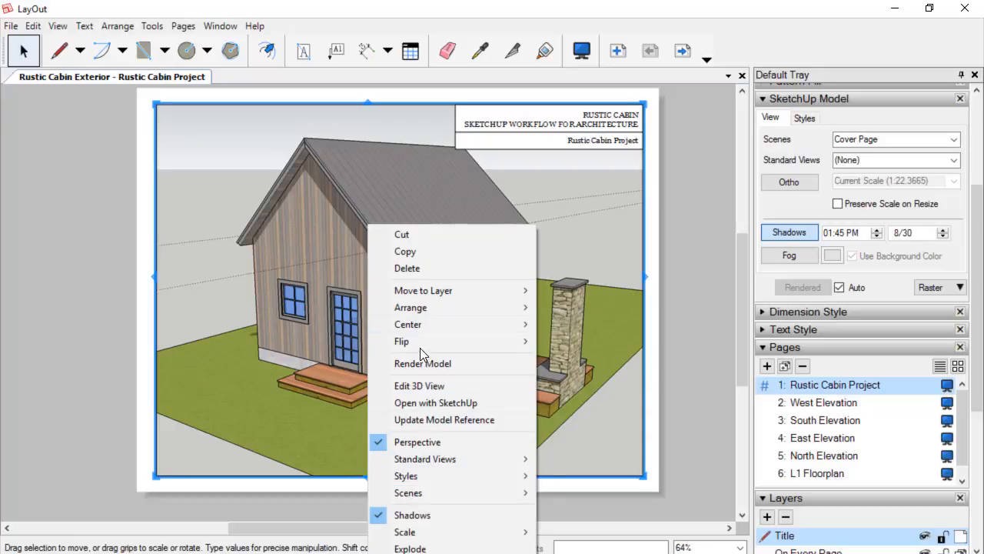
click(458, 419)
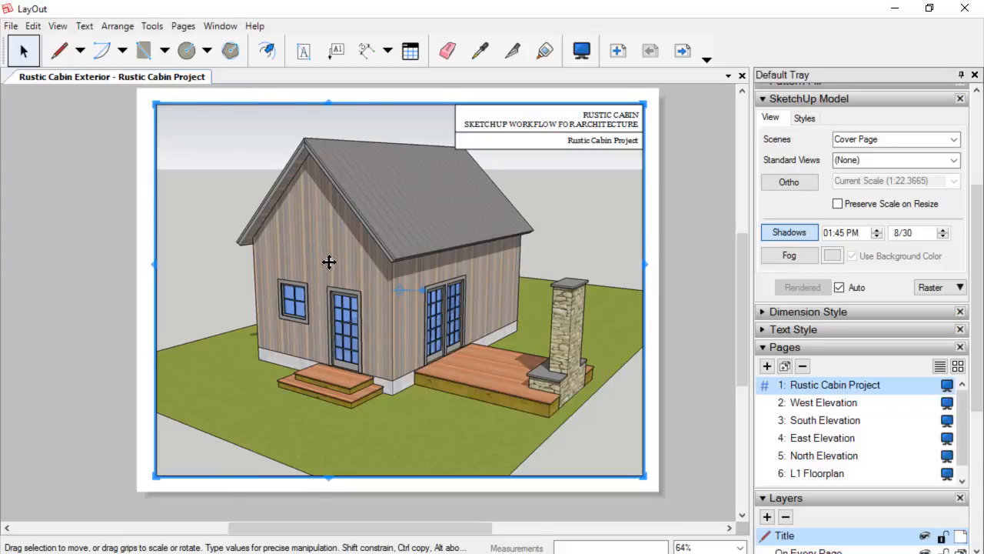
click(824, 406)
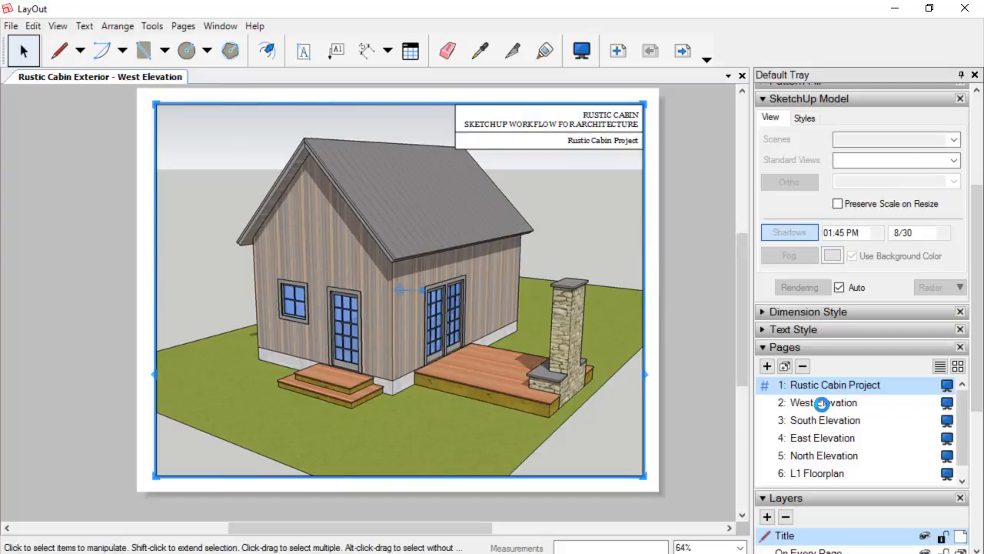
Step through the South Elevation, East Elevation, North Elevation and L1 Floorplan pages to check their viewports.
click(834, 421)
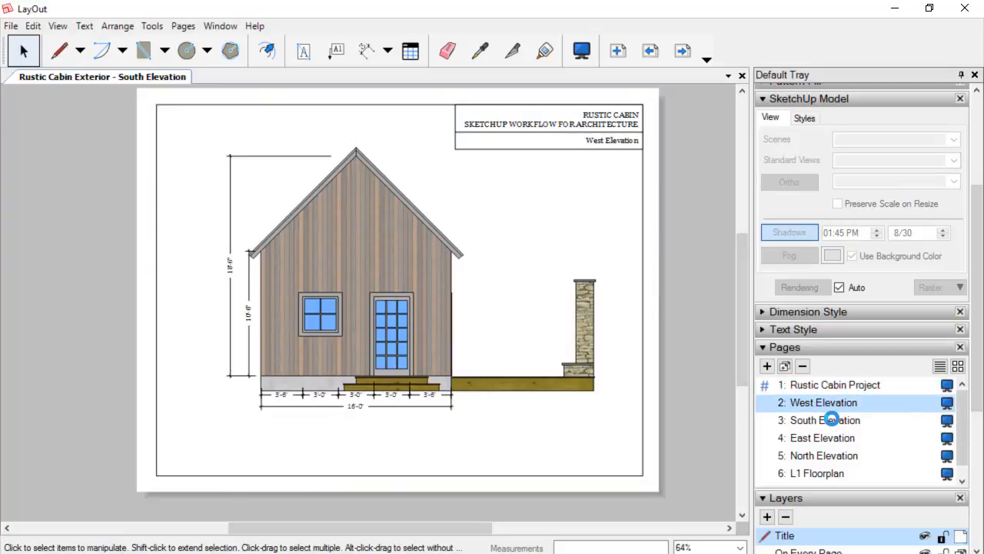
click(835, 438)
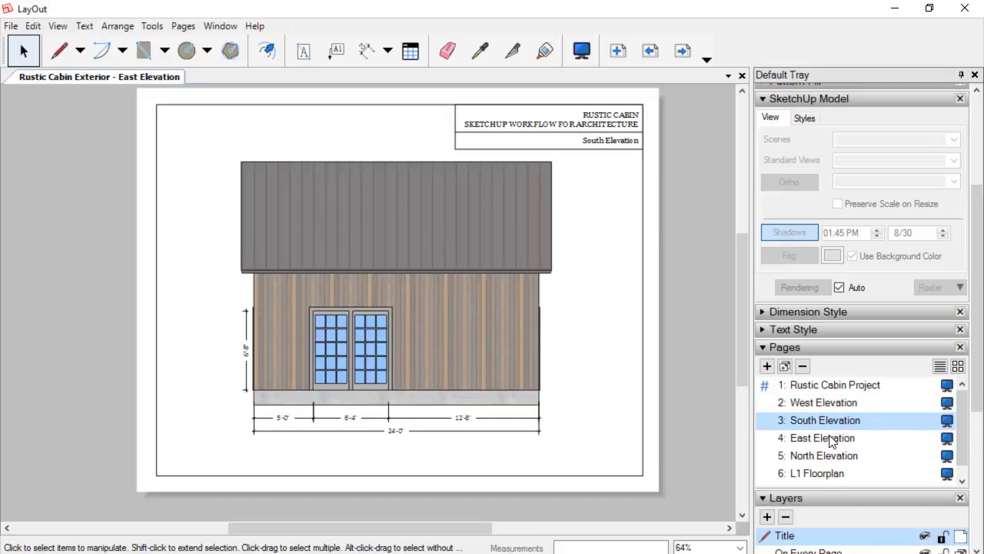
click(835, 456)
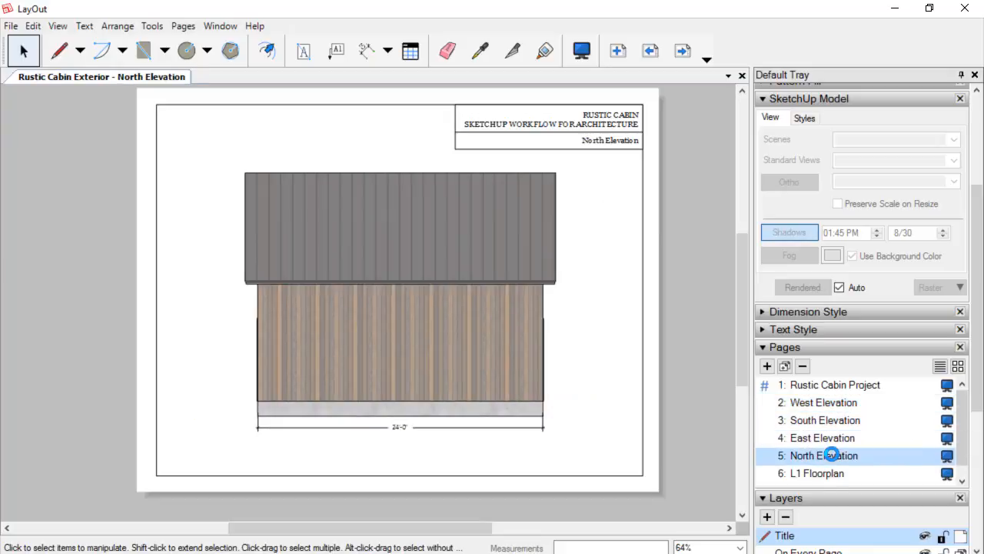
click(832, 473)
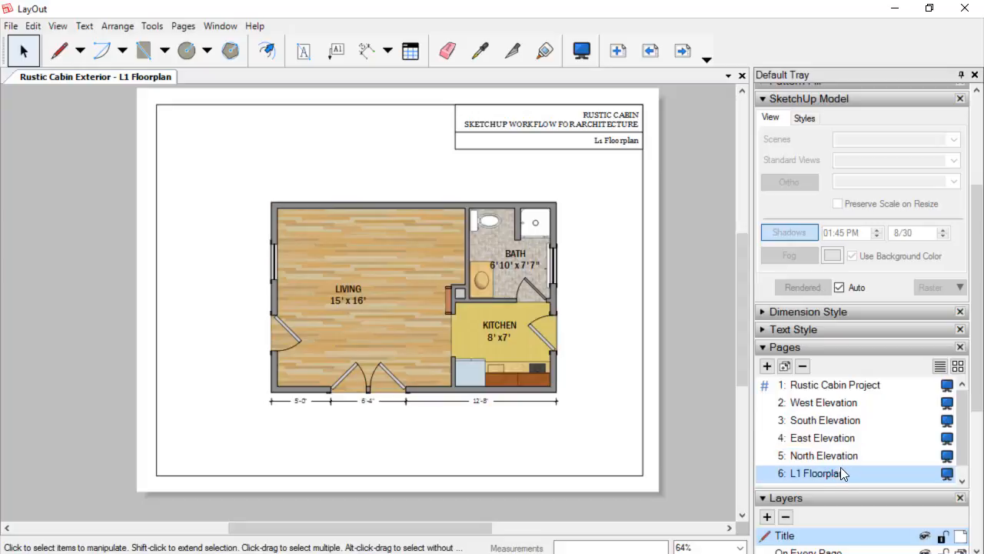
Open the L2 Floorplan page.
scroll(840, 469, down, 1)
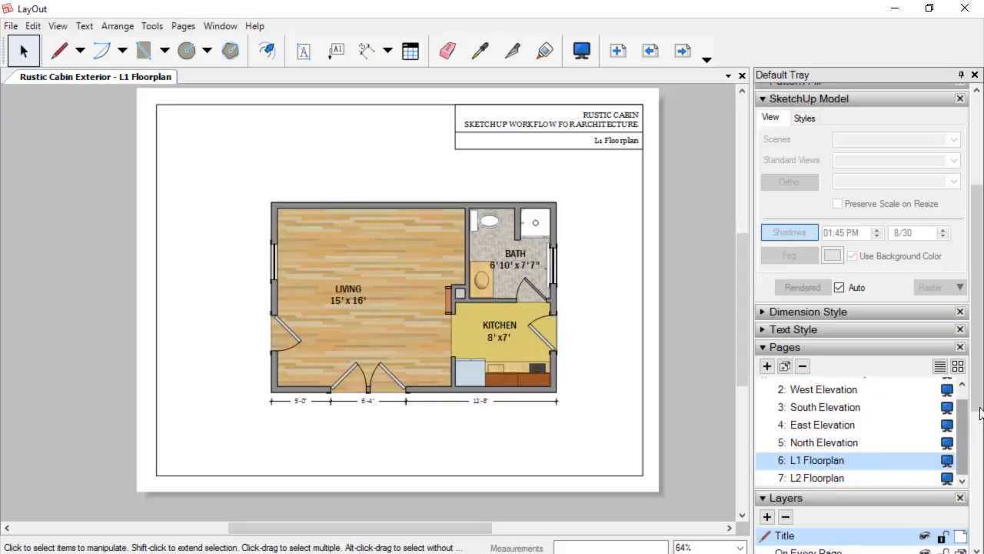
scroll(960, 430, down, 2)
click(862, 419)
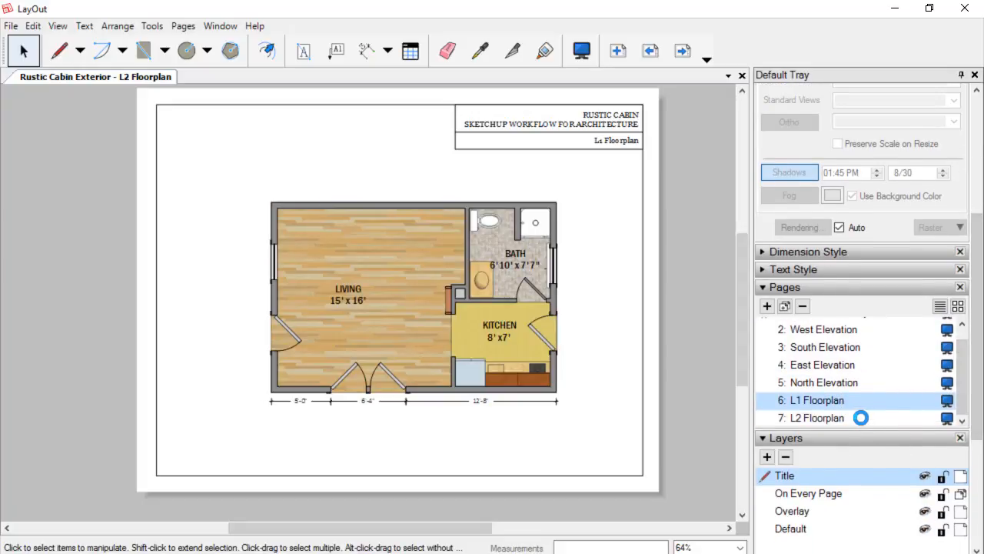